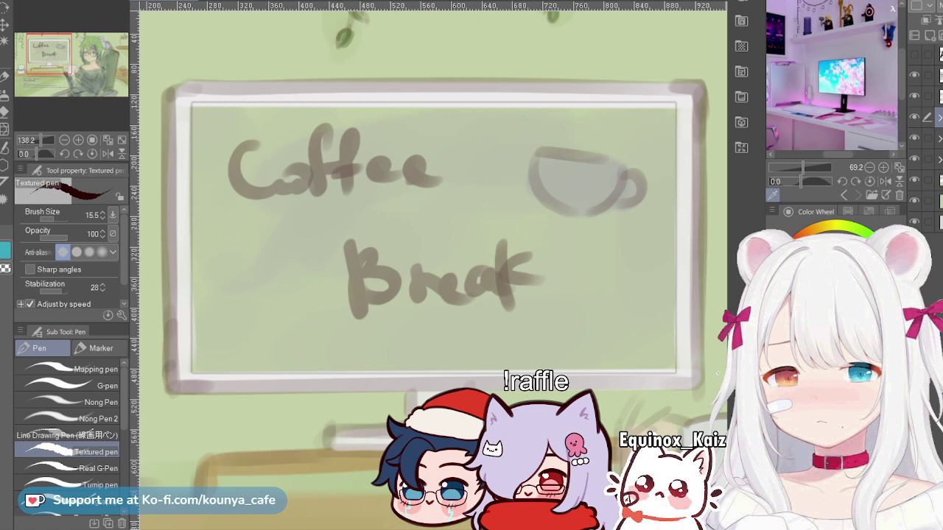
Step: Show the plant-filled desk setup photo in the reference viewer and zoom it to fit the monitor and controller
left_click(845, 195)
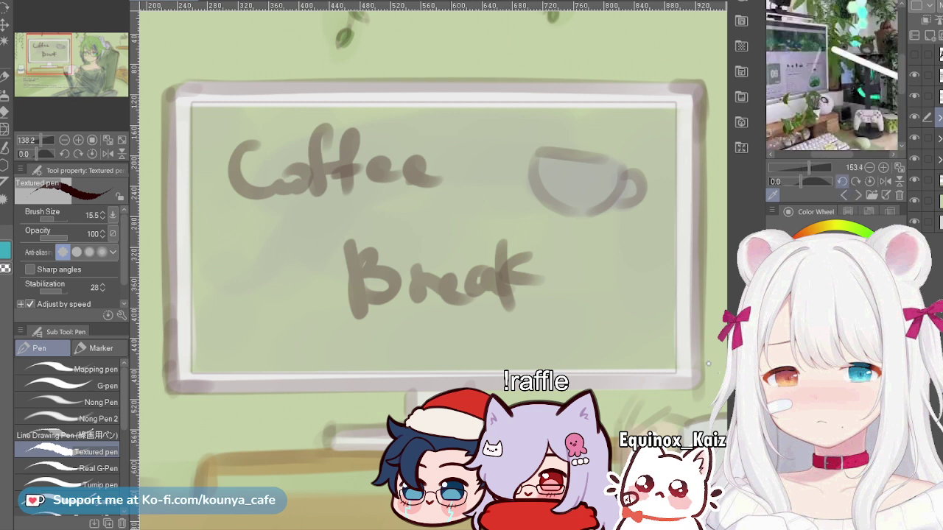
scroll(832, 81, "down", 3)
scroll(832, 77, "up", 3)
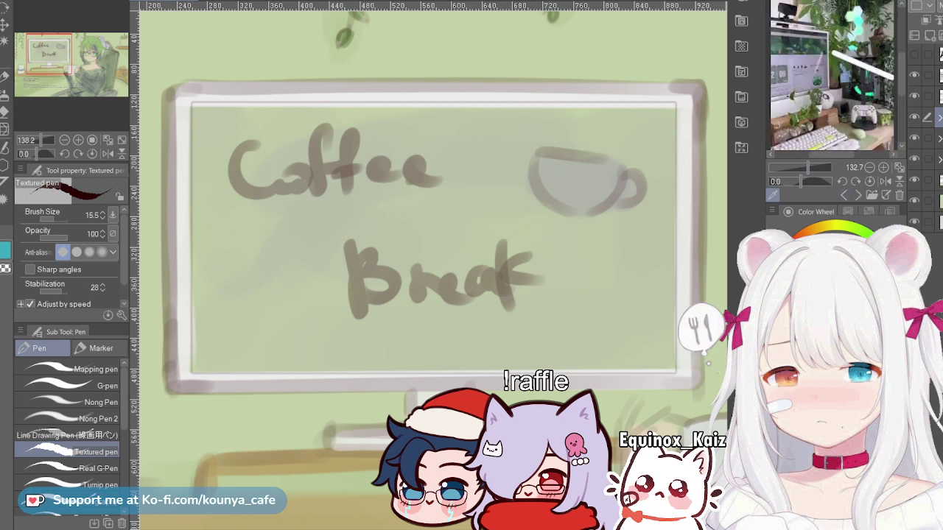
scroll(832, 76, "down", 2)
scroll(832, 77, "up", 1)
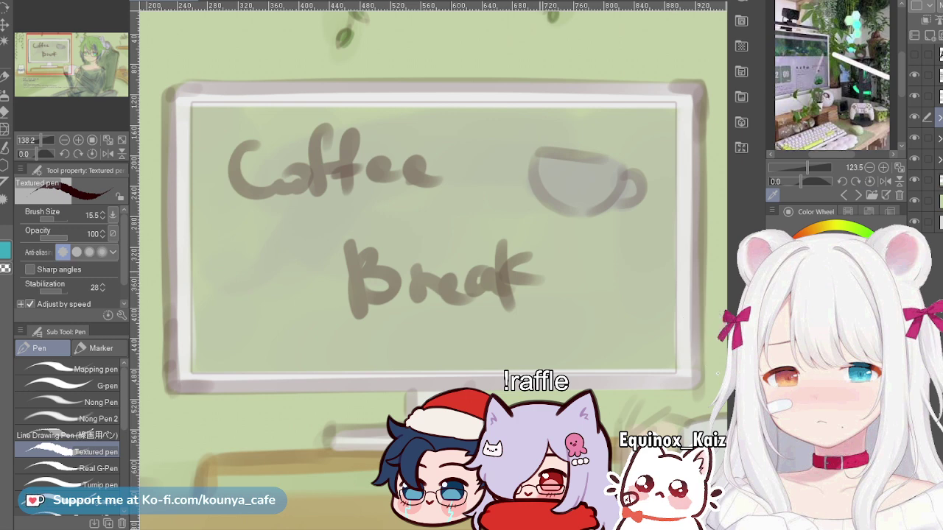
Step: Examine the whole coffee break illustration, comparing the monitor area with the seated character and the mug
scroll(527, 277, "down", 6)
left_click_drag(527, 278, 439, 262)
scroll(549, 316, "up", 4)
left_click_drag(567, 316, 341, 321)
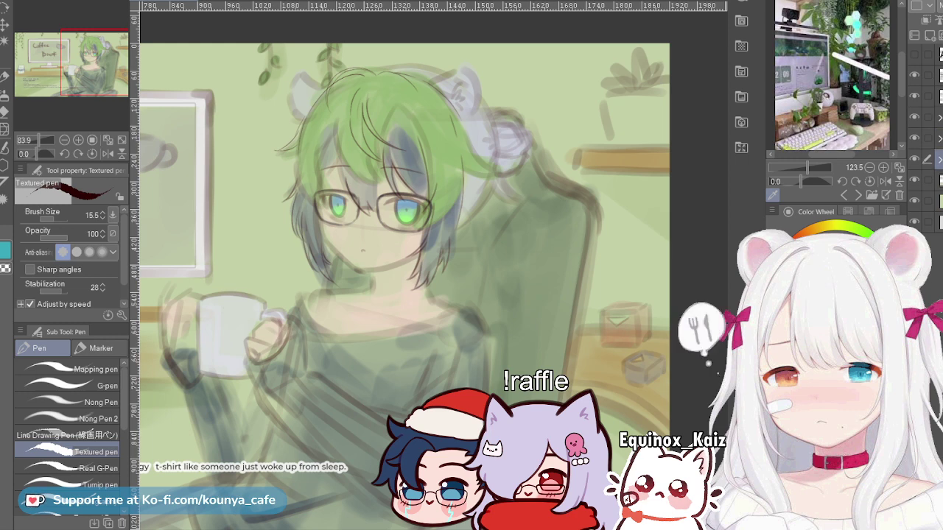
left_click_drag(346, 310, 498, 227)
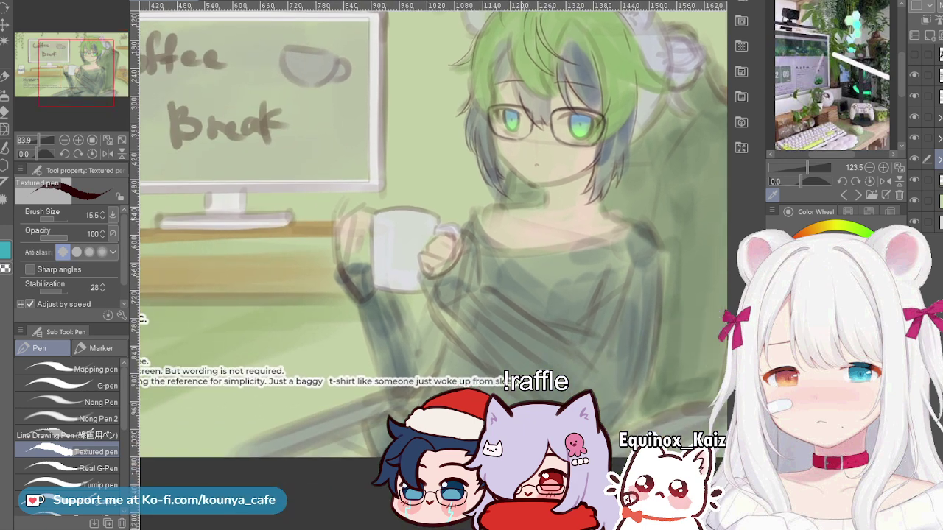
scroll(429, 271, "down", 3)
left_click_drag(429, 272, 416, 279)
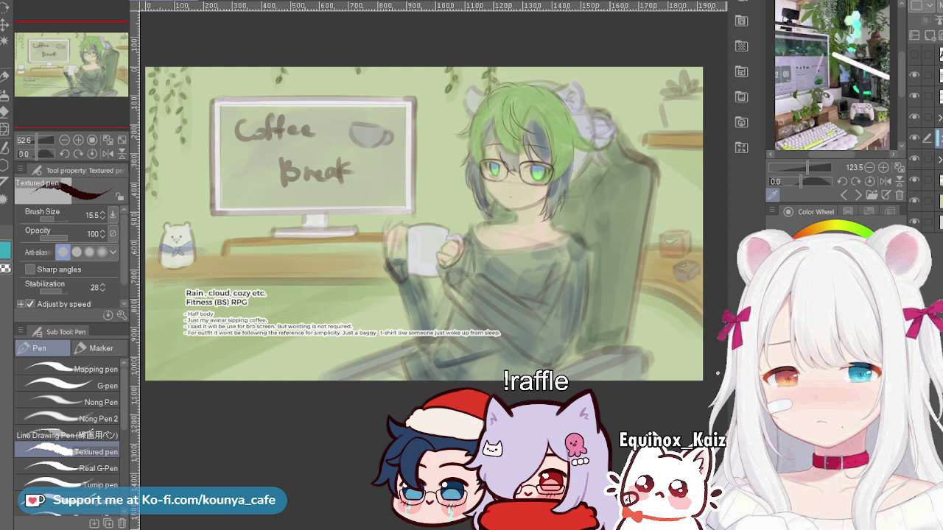
scroll(572, 146, "up", 4)
left_click_drag(604, 273, 534, 231)
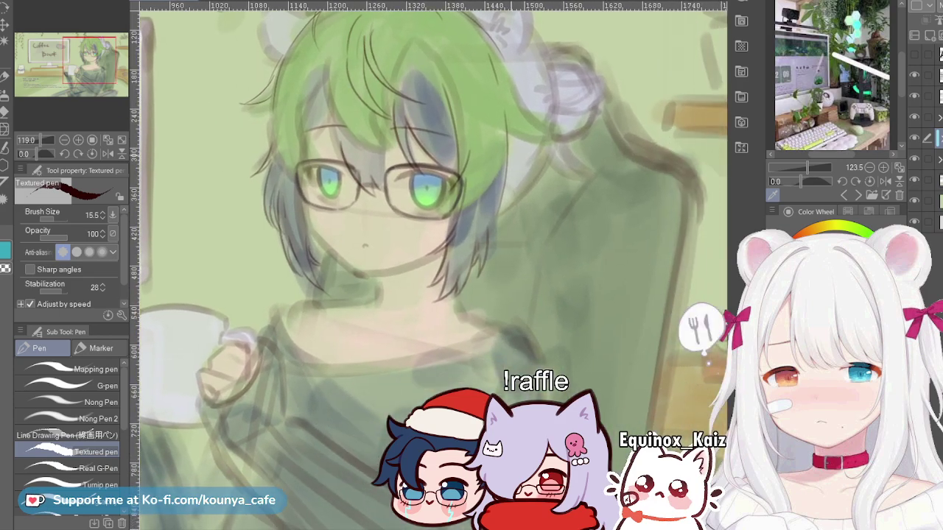
scroll(558, 236, "down", 2)
left_click_drag(442, 199, 631, 273)
left_click_drag(368, 265, 456, 257)
left_click_drag(618, 250, 490, 211)
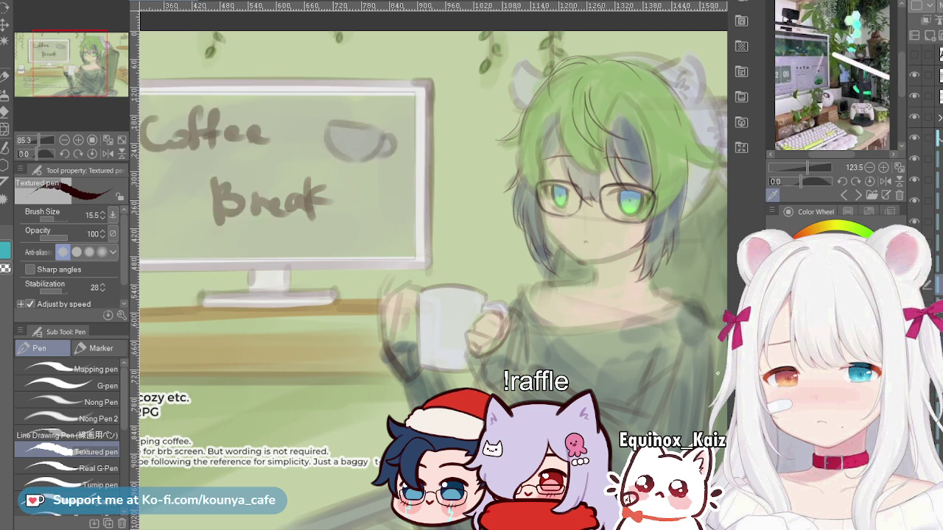
Step: Widen the layer list so its thumbnails and folders can be seen
left_click_drag(908, 221, 895, 221)
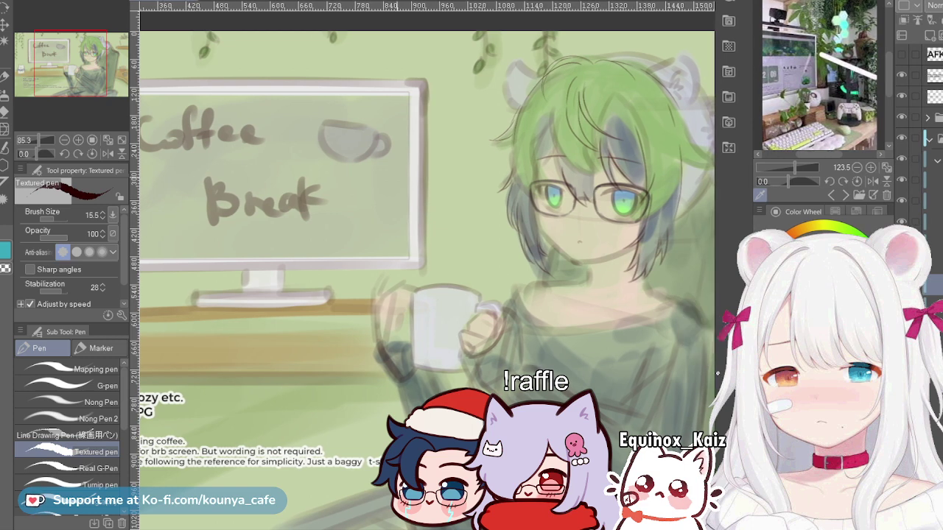
left_click_drag(752, 221, 765, 221)
left_click_drag(894, 221, 885, 221)
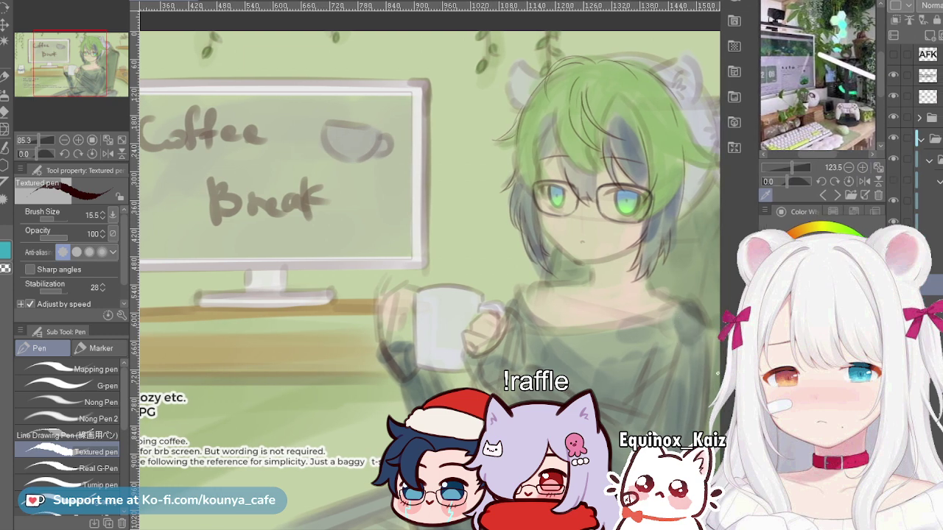
Step: Compare the scene with and without the monitor's line sketch and lettering by toggling their visibility
left_click(893, 180)
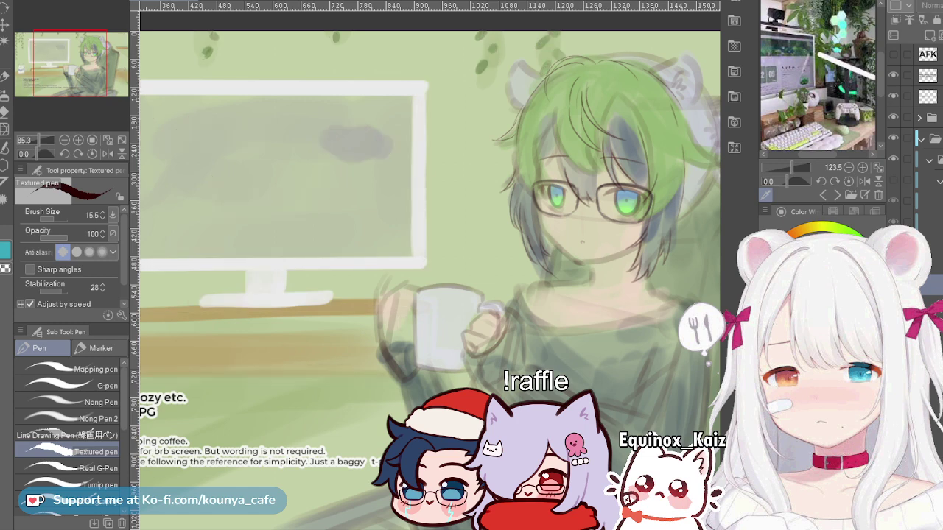
left_click(894, 180)
left_click(893, 180)
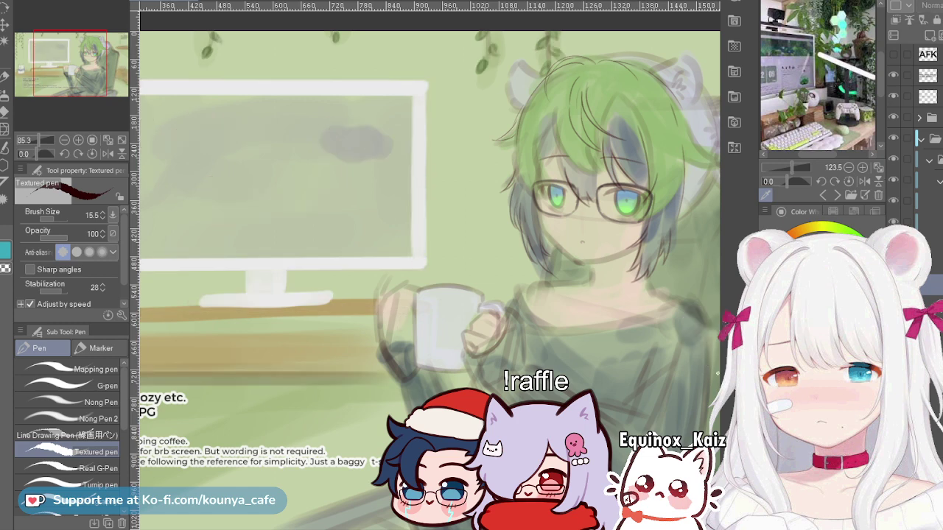
left_click(894, 179)
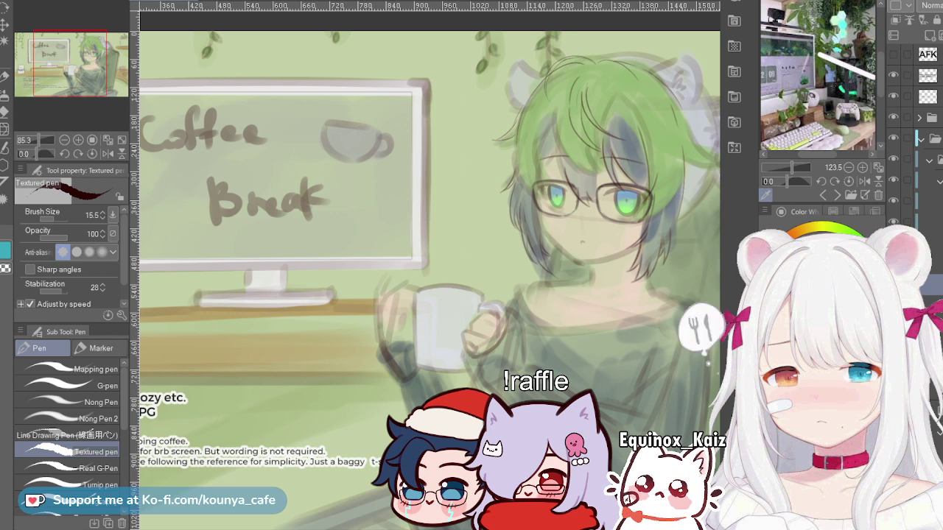
Step: Examine the character's face, glasses and hair up close and in relation to the monitor and mug
scroll(477, 284, "down", 3)
left_click_drag(477, 284, 398, 276)
scroll(472, 215, "up", 5)
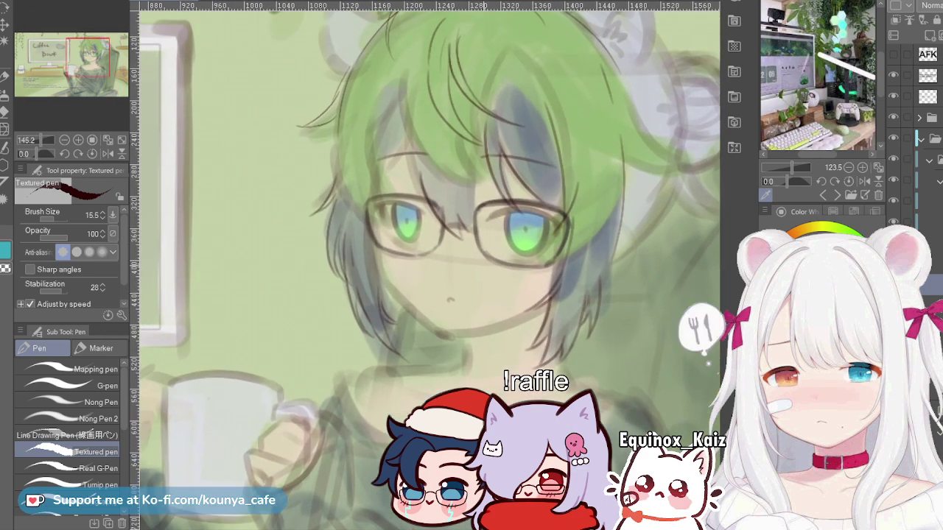
left_click_drag(470, 255, 507, 264)
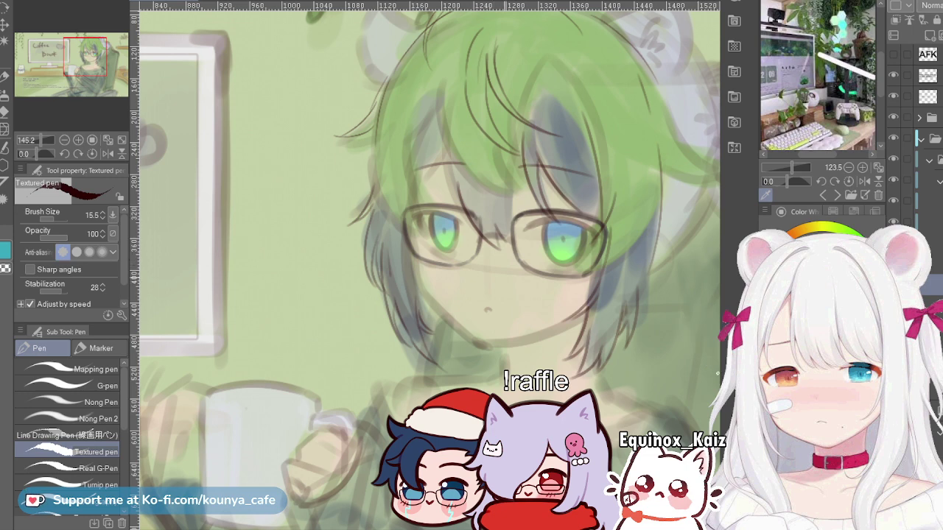
left_click_drag(503, 262, 509, 245)
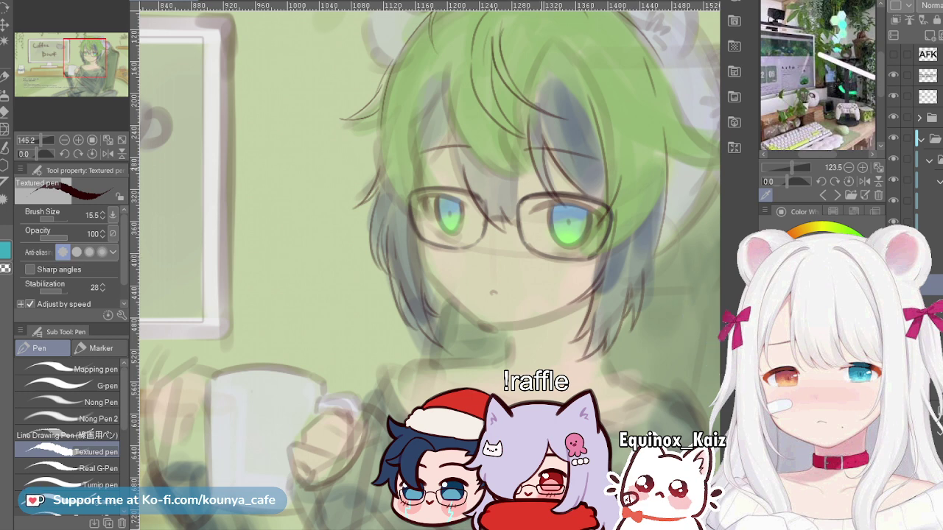
scroll(442, 147, "down", 1)
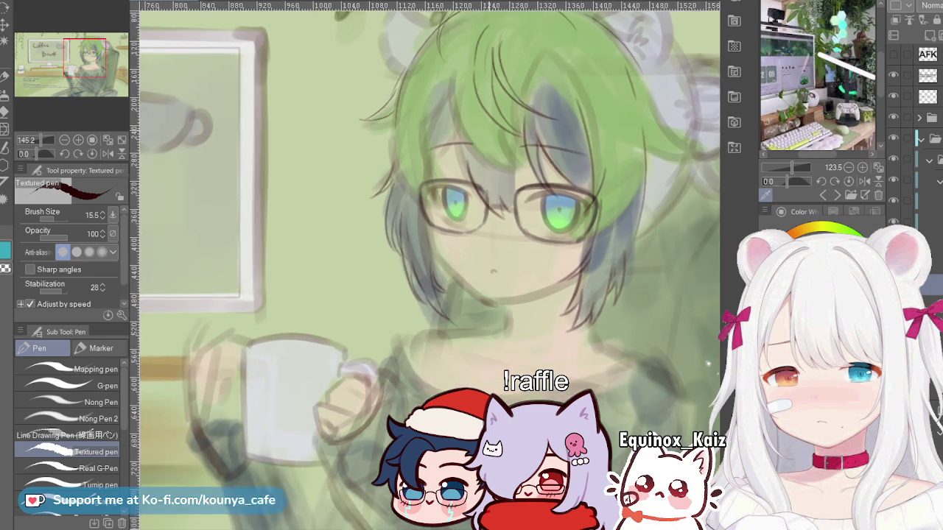
left_click_drag(442, 147, 410, 180)
scroll(500, 177, "up", 5)
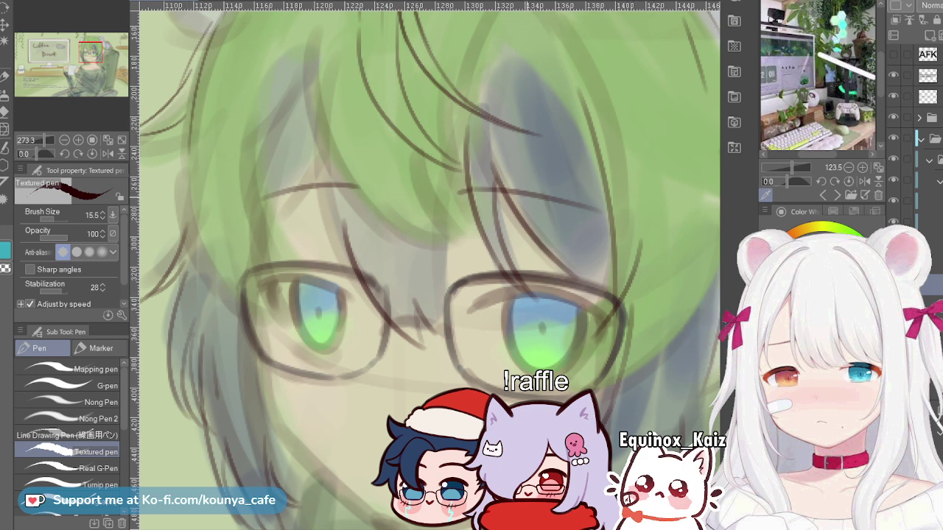
scroll(526, 209, "down", 4)
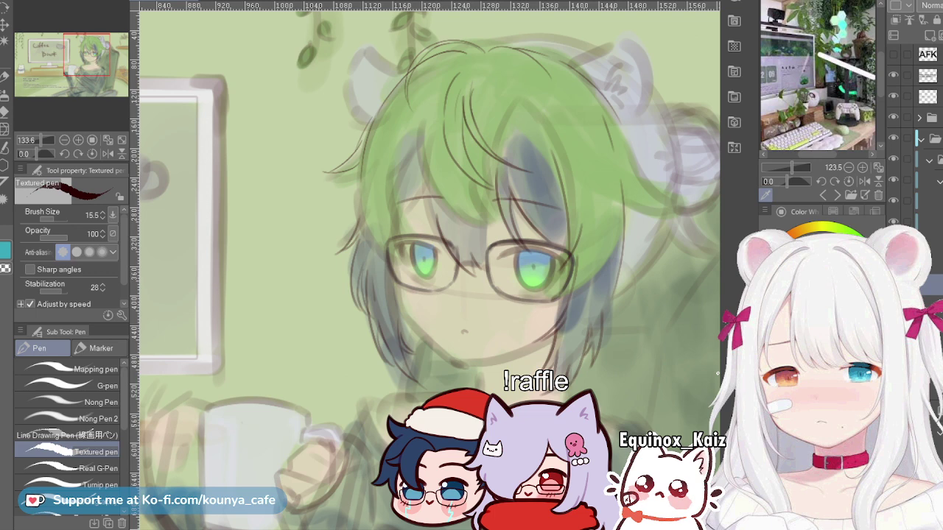
Step: Sketch a straight vertical line with the flat marker on the wall between the monitor and the character
left_click(931, 302)
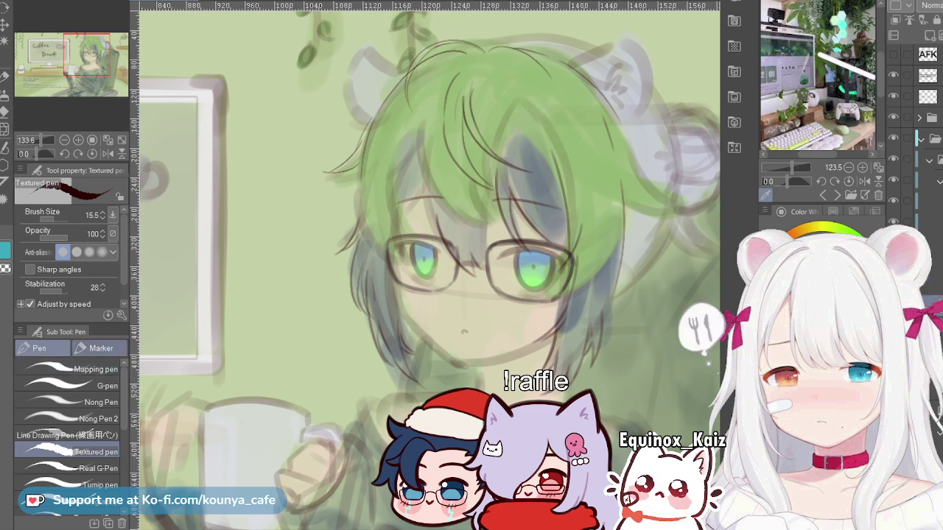
left_click(99, 348)
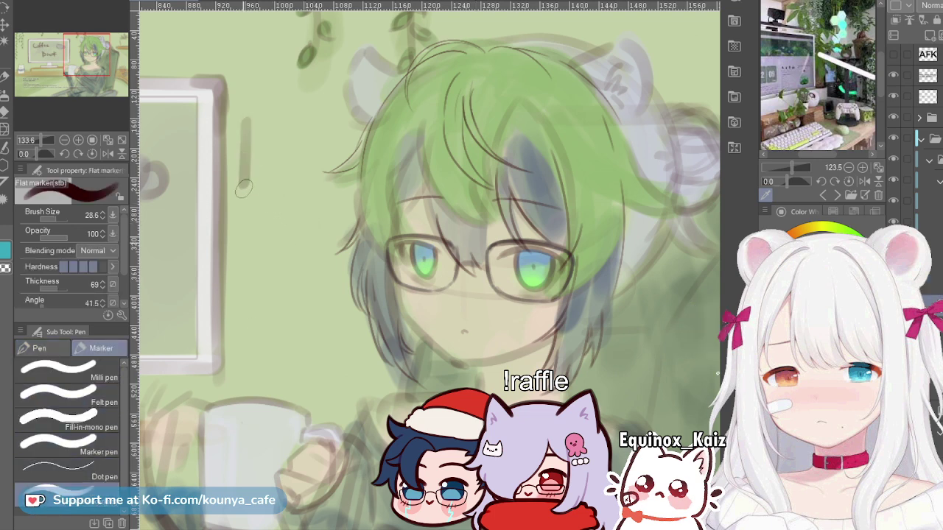
scroll(274, 391, "down", 5)
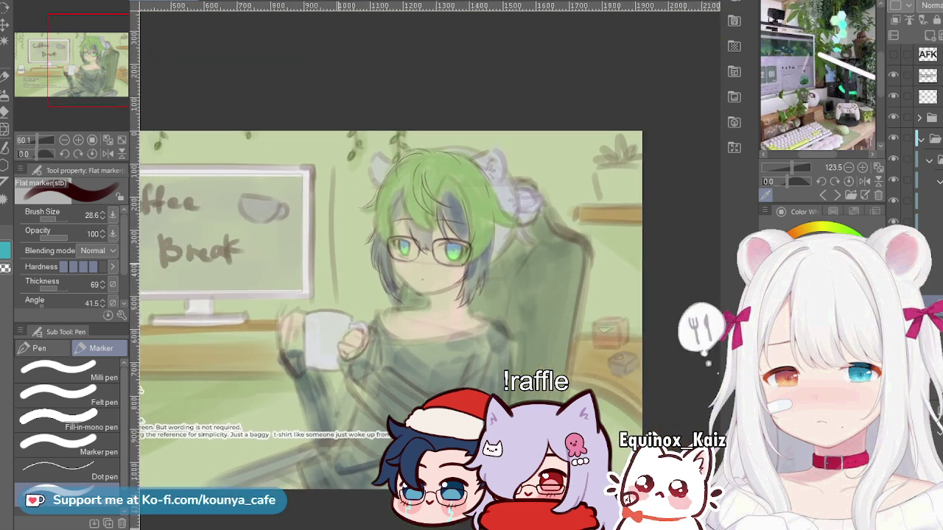
scroll(336, 168, "up", 2)
left_click_drag(333, 101, 325, 321)
key("ctrl+z")
left_click_drag(333, 98, 331, 324)
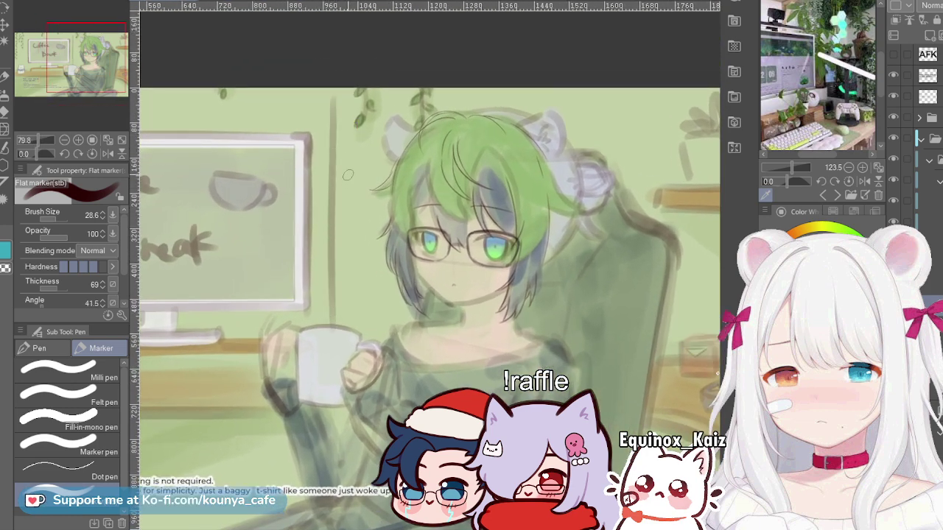
key("ctrl+z")
left_click_drag(333, 104, 332, 311)
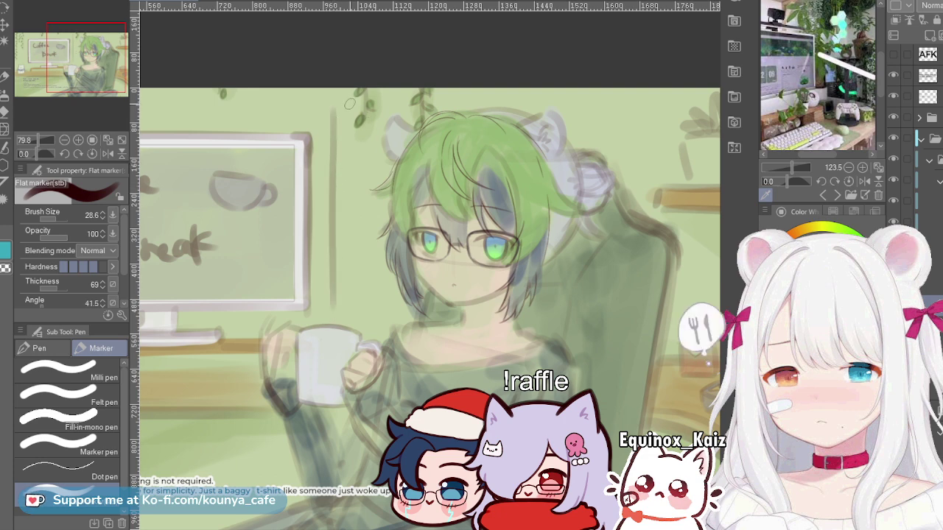
Step: Sketch a horizontal line from the vertical line's upper end across the wall above the character's head
scroll(350, 104, "up", 1)
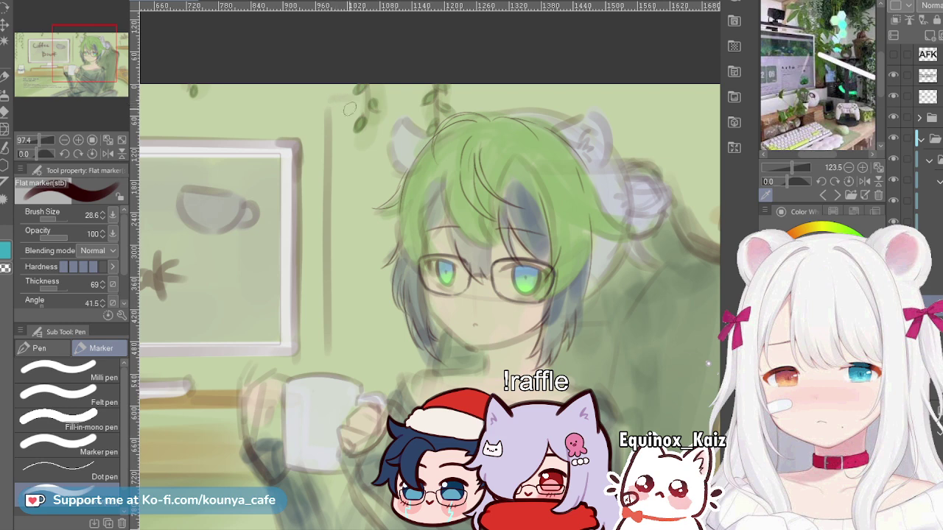
left_click_drag(331, 104, 540, 120)
key("ctrl+z")
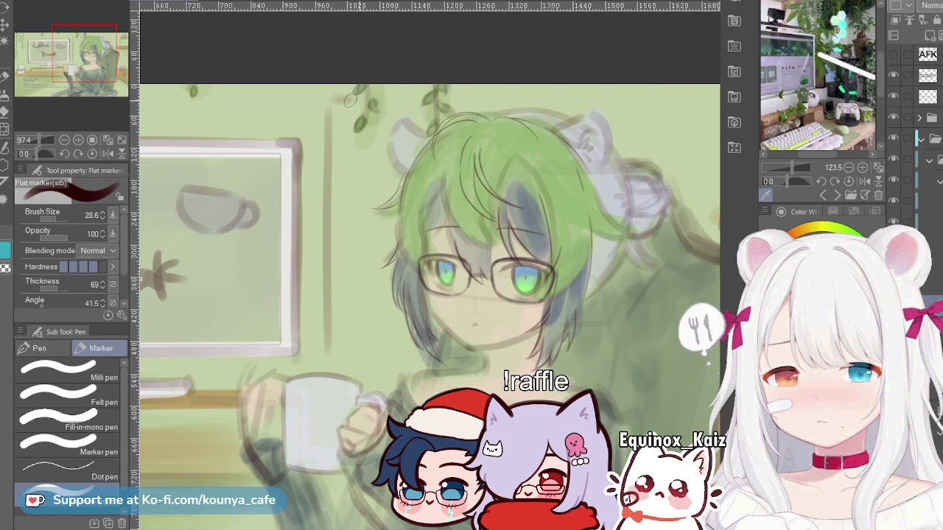
left_click_drag(333, 104, 540, 105)
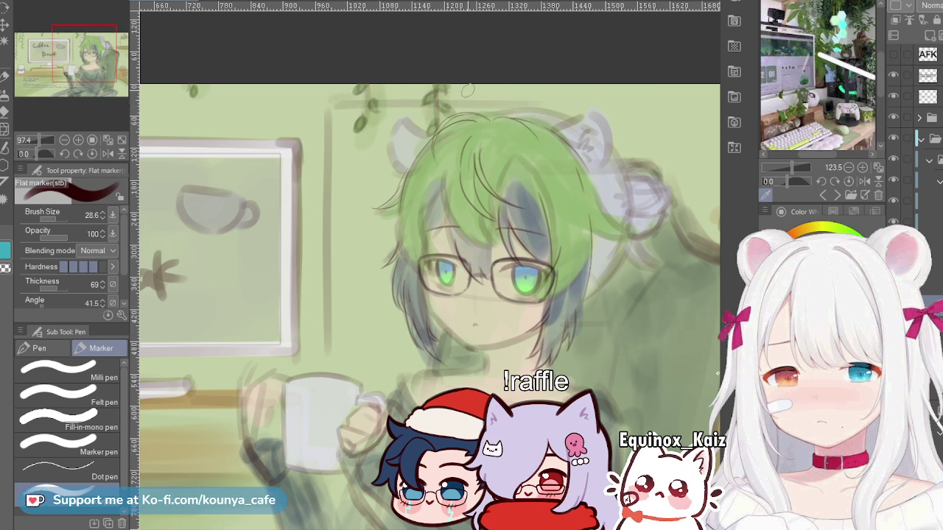
Step: Sketch a second vertical line down from the horizontal line's far end across the character's head, straightening and lengthening it
scroll(457, 99, "down", 3)
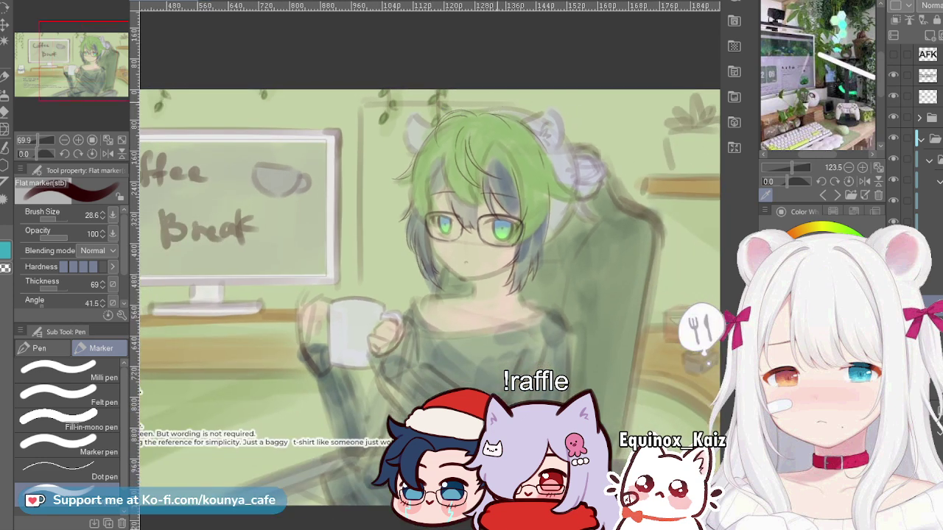
scroll(493, 107, "up", 2)
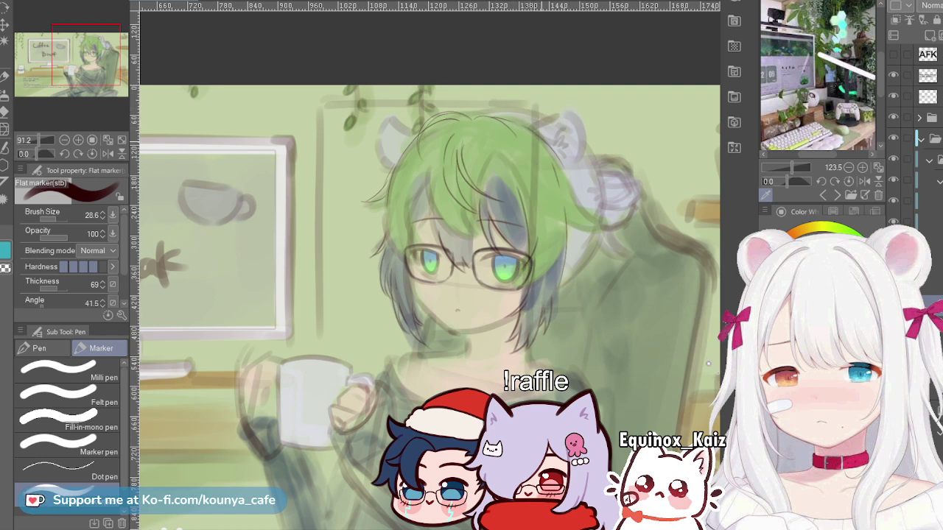
left_click(535, 118, "ctrl")
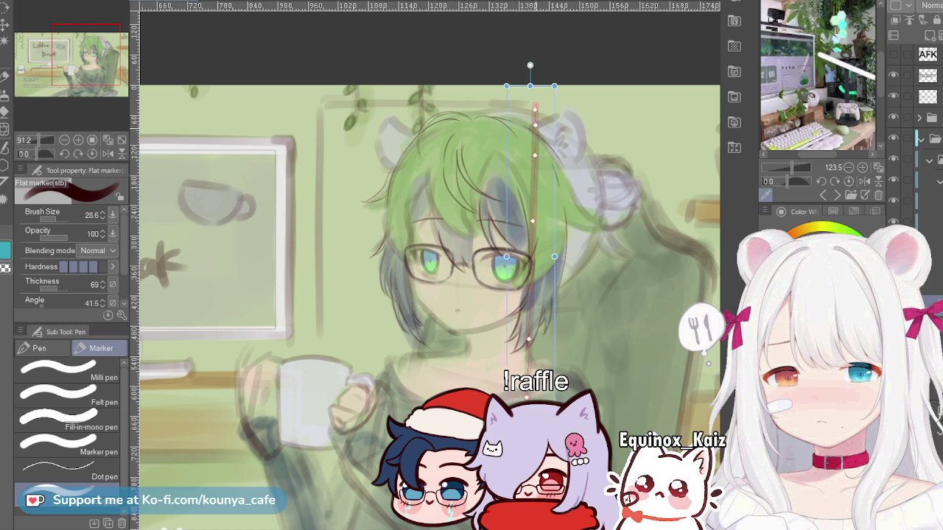
key("ctrl+z")
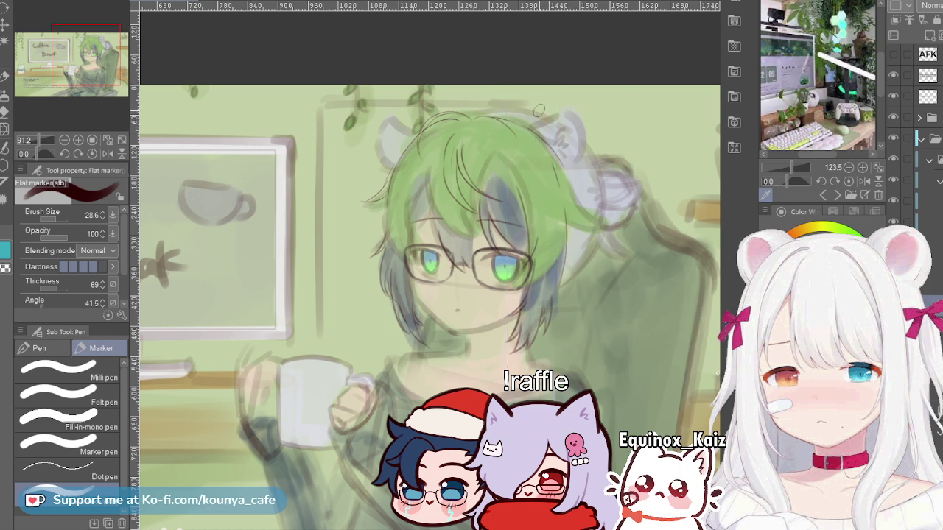
left_click_drag(540, 107, 535, 365)
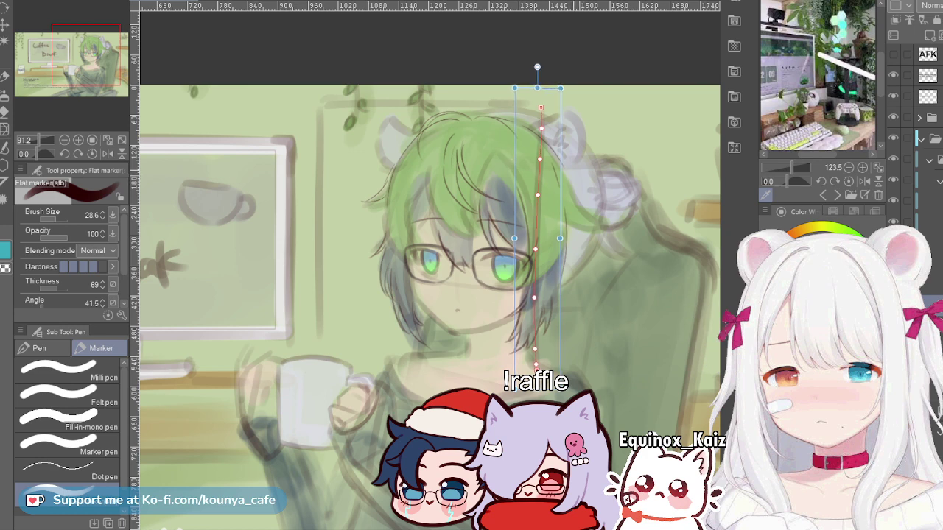
left_click_drag(573, 171, 573, 168)
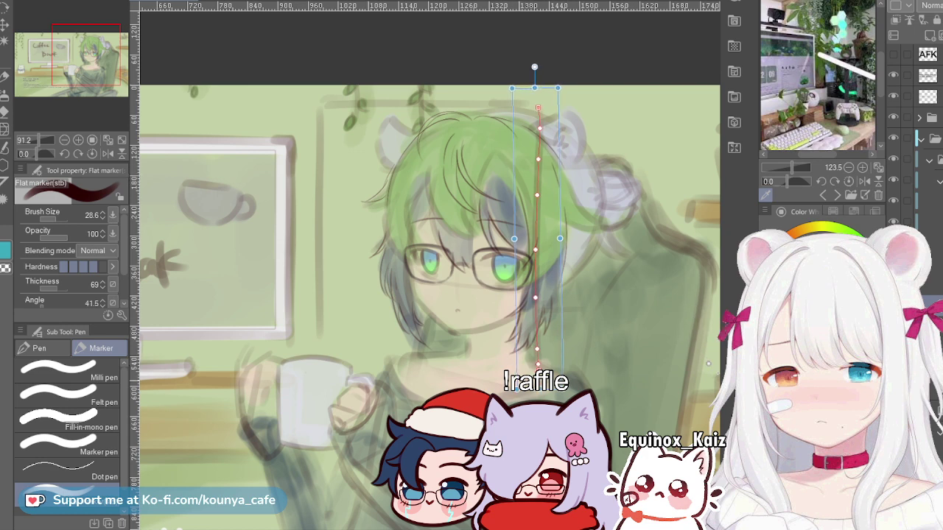
left_click_drag(517, 388, 517, 414)
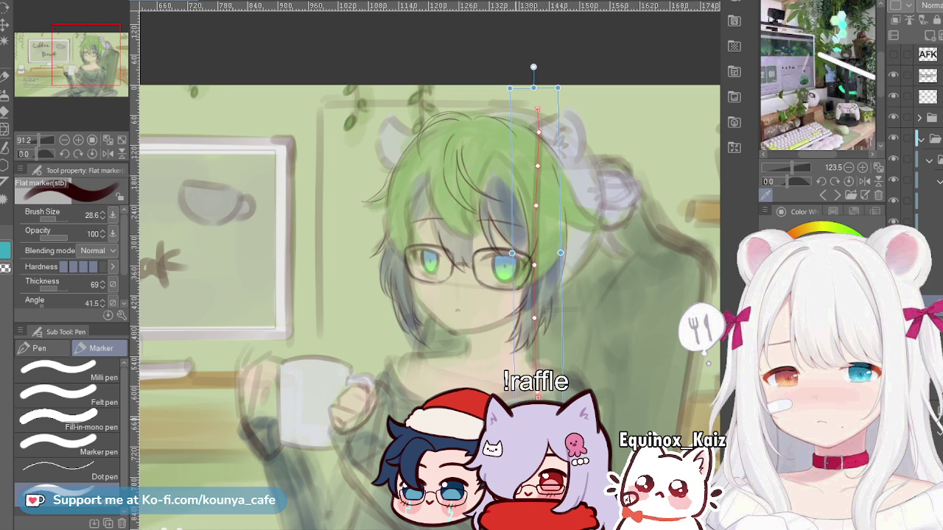
key("Escape")
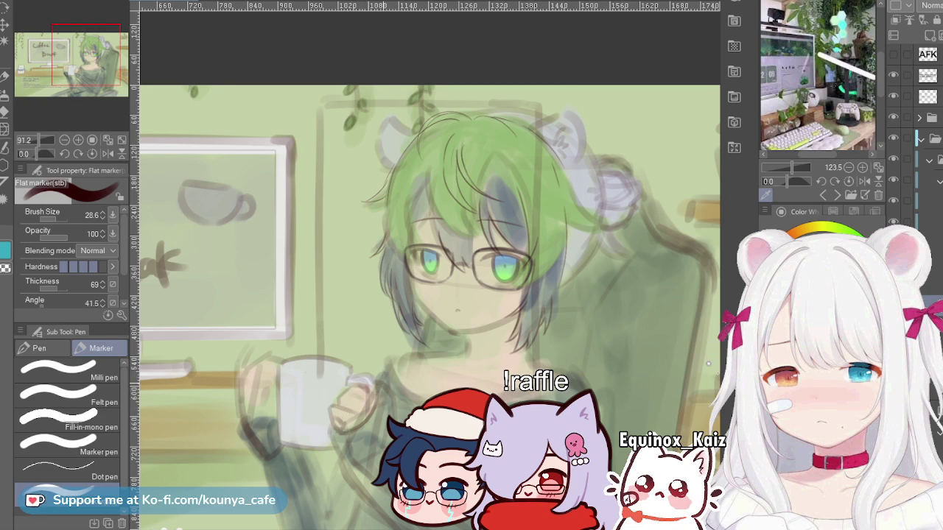
Step: Erase the parts of the sketched wall frame lines that overlap the mug and the character
scroll(425, 307, "down", 5)
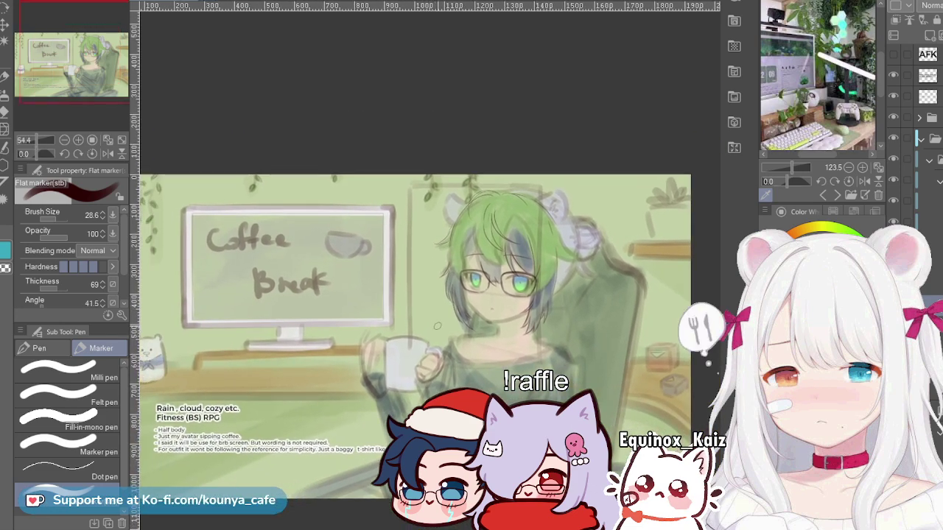
scroll(416, 322, "up", 4)
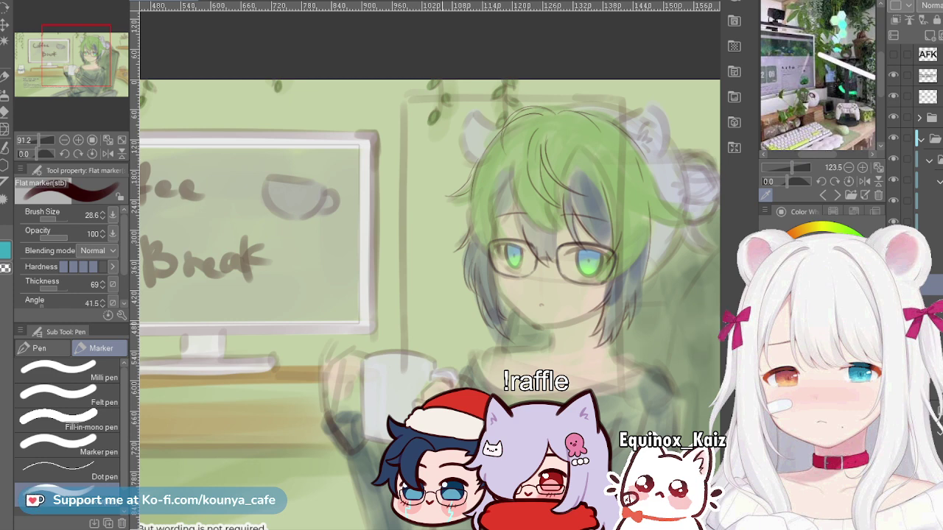
key("e")
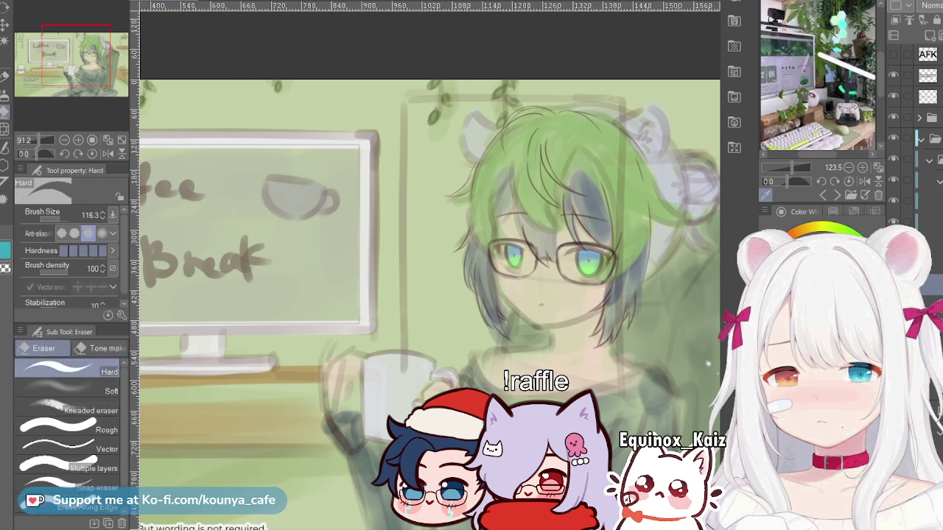
scroll(435, 382, "up", 2)
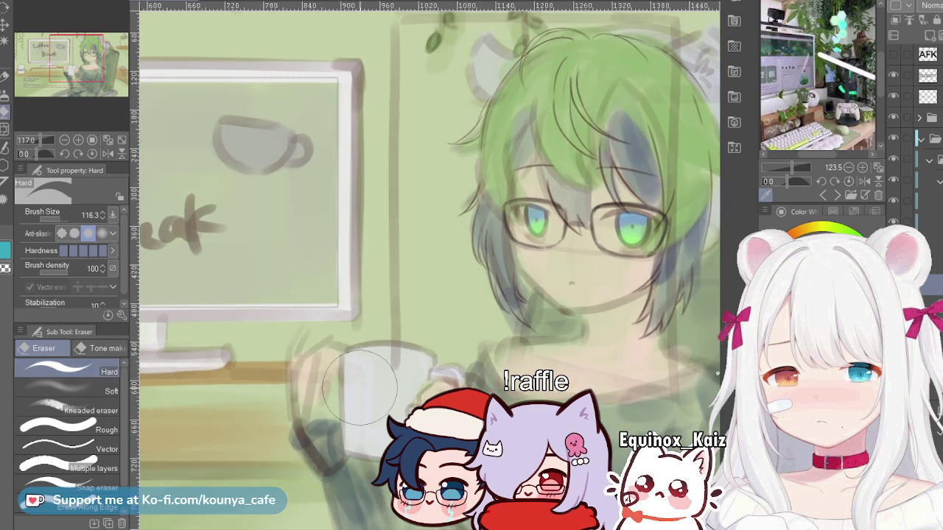
left_click_drag(396, 352, 391, 376, "ctrl+alt")
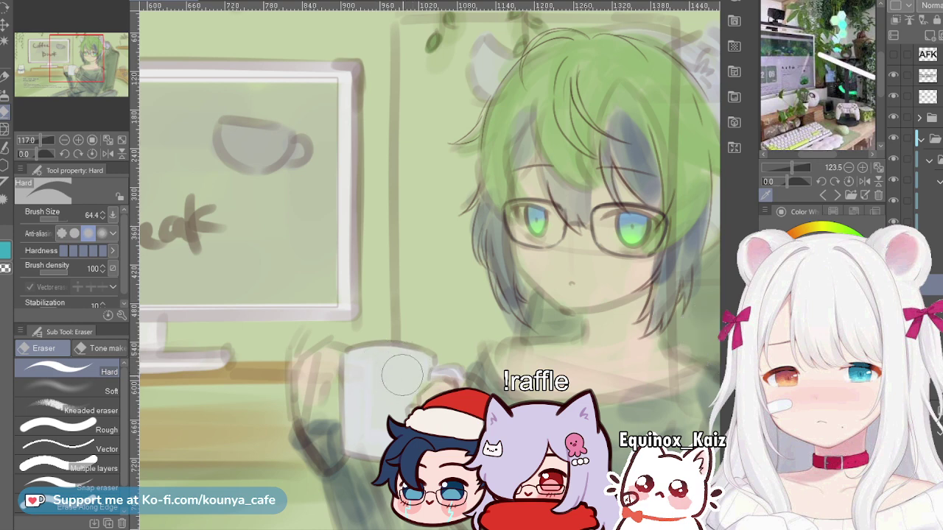
scroll(403, 375, "down", 3)
mouse_move(508, 386)
left_mouse_down()
mouse_move(397, 364)
mouse_move(363, 396)
left_mouse_up()
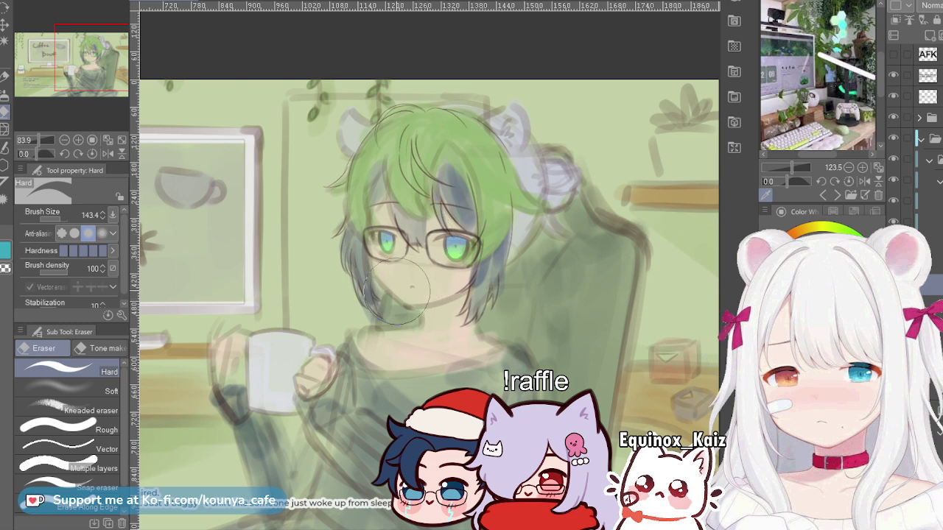
scroll(370, 215, "up", 2)
left_click_drag(373, 215, 461, 223)
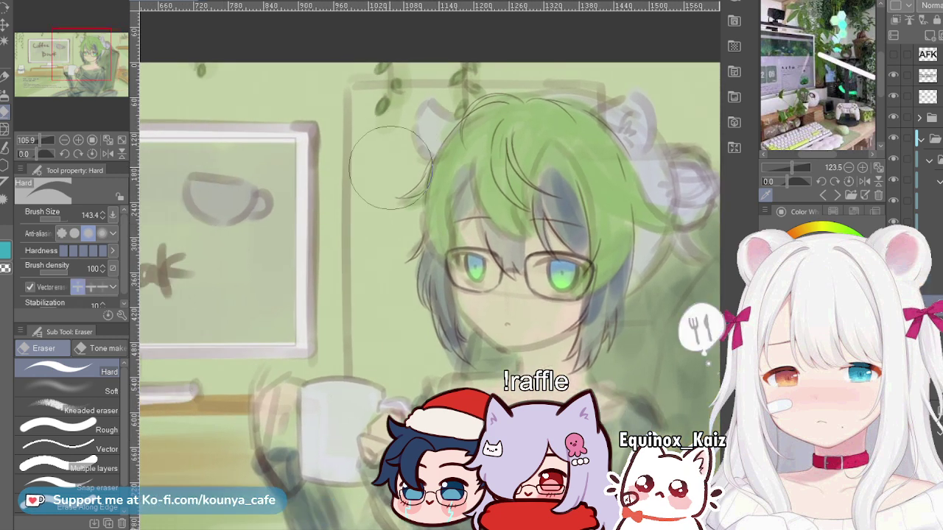
Step: Sketch an inner vertical line with the flat marker, parallel to the frame's vertical line beside the monitor, redoing it until straight
key("p")
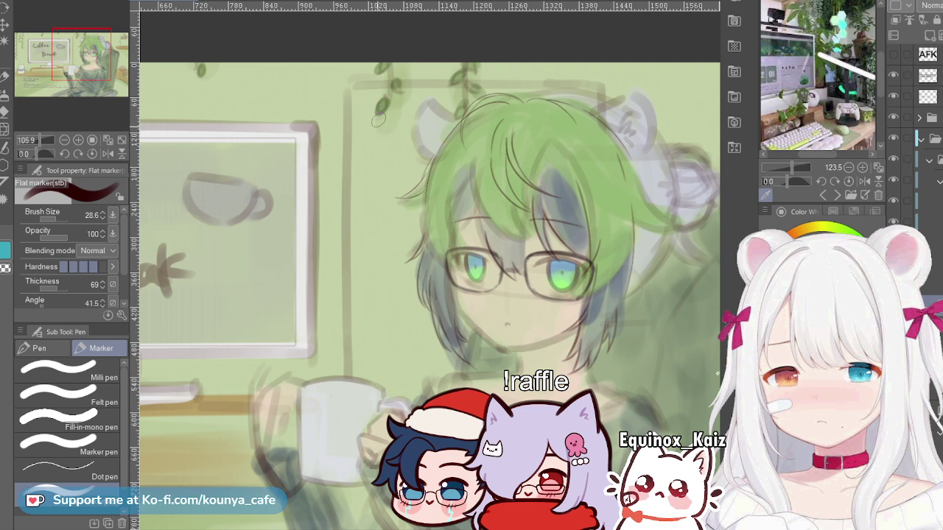
left_click_drag(379, 121, 363, 312)
key("ctrl+z")
left_click_drag(369, 108, 389, 398)
key("ctrl+z")
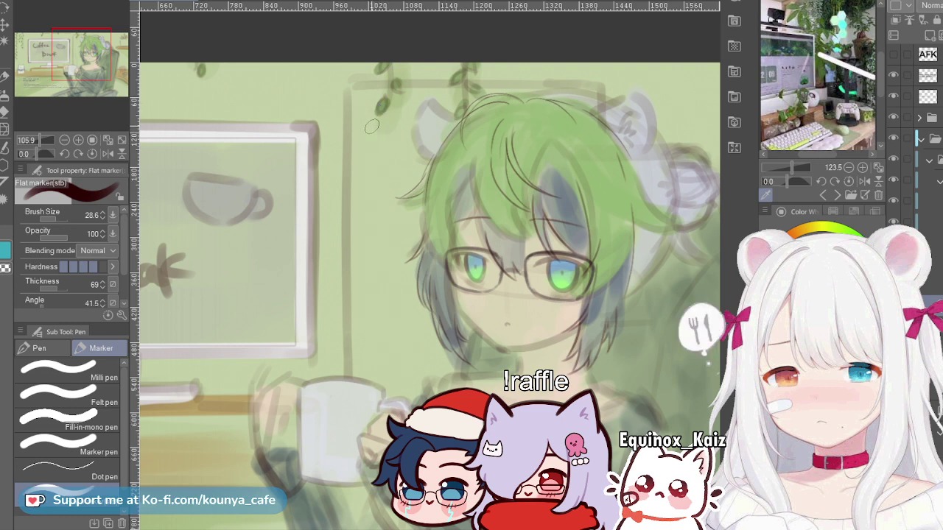
left_click_drag(370, 117, 369, 392)
key("ctrl+z")
left_click_drag(372, 156, 371, 388)
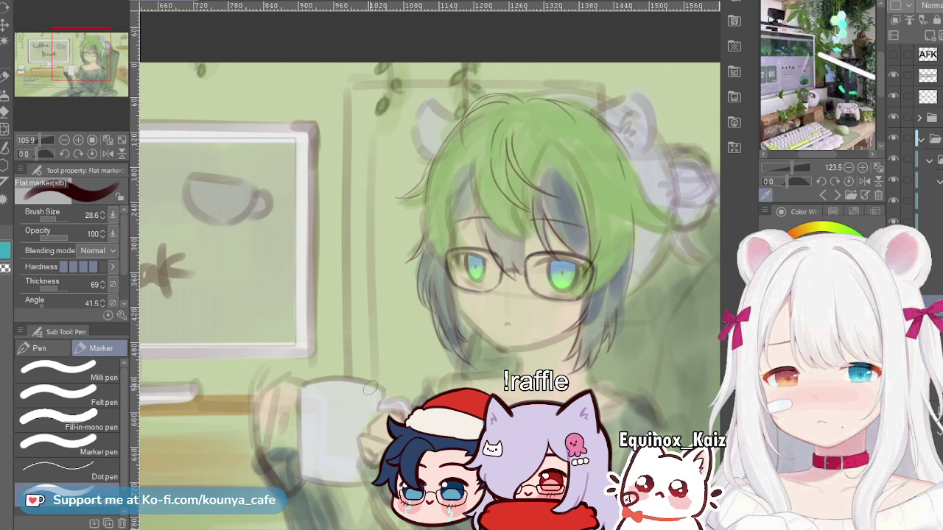
key("ctrl+z")
left_click_drag(371, 147, 371, 353)
key("ctrl+z")
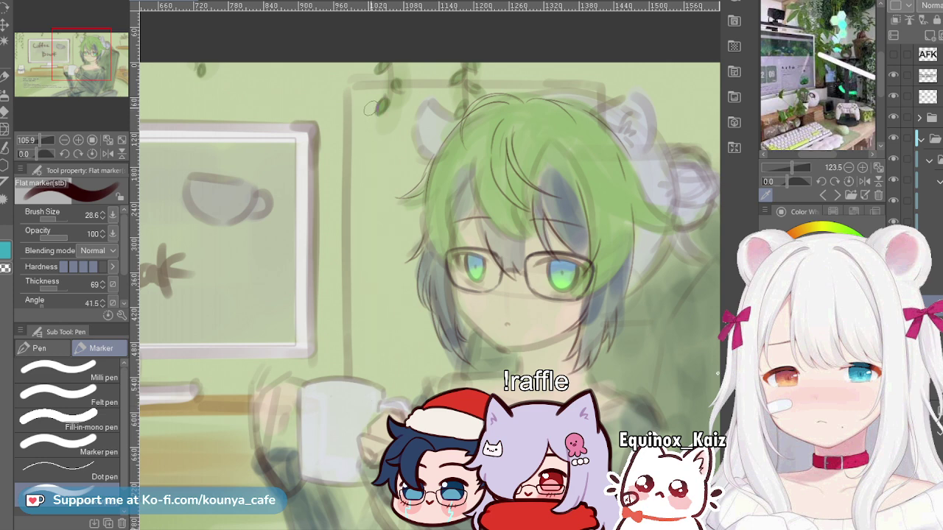
left_click_drag(369, 140, 364, 372)
key("ctrl+z")
left_click_drag(370, 131, 365, 372)
key("ctrl+z")
left_click_drag(369, 121, 369, 391)
key("ctrl+z")
left_click_drag(364, 119, 353, 296)
key("ctrl+z")
left_click_drag(368, 148, 375, 362)
key("ctrl+z")
left_click_drag(372, 111, 365, 376)
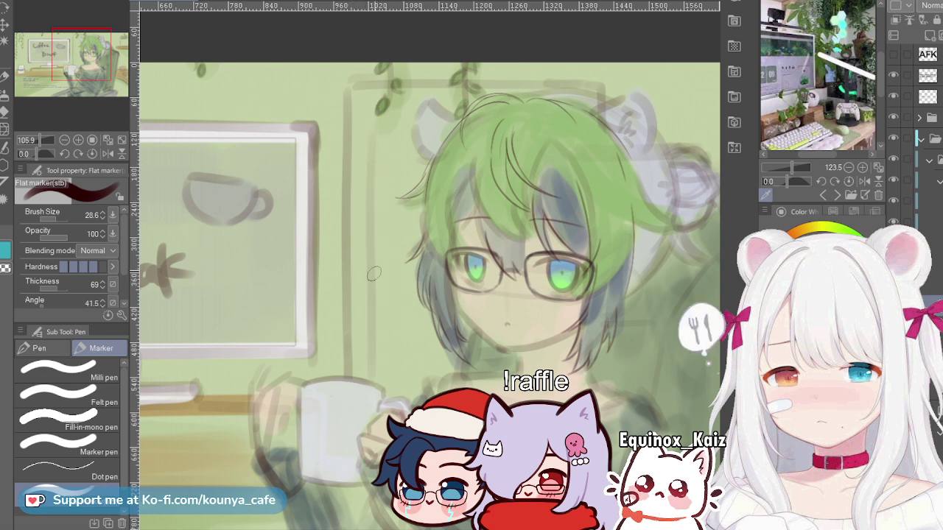
key("ctrl+z")
left_click_drag(369, 140, 368, 396)
key("ctrl+z")
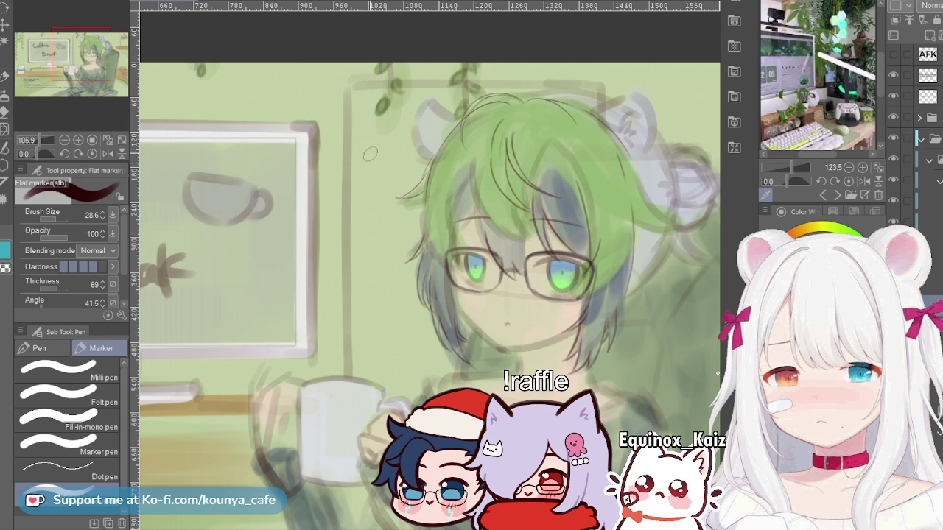
left_click_drag(371, 148, 364, 364)
key("ctrl+z")
left_click_drag(373, 134, 367, 402)
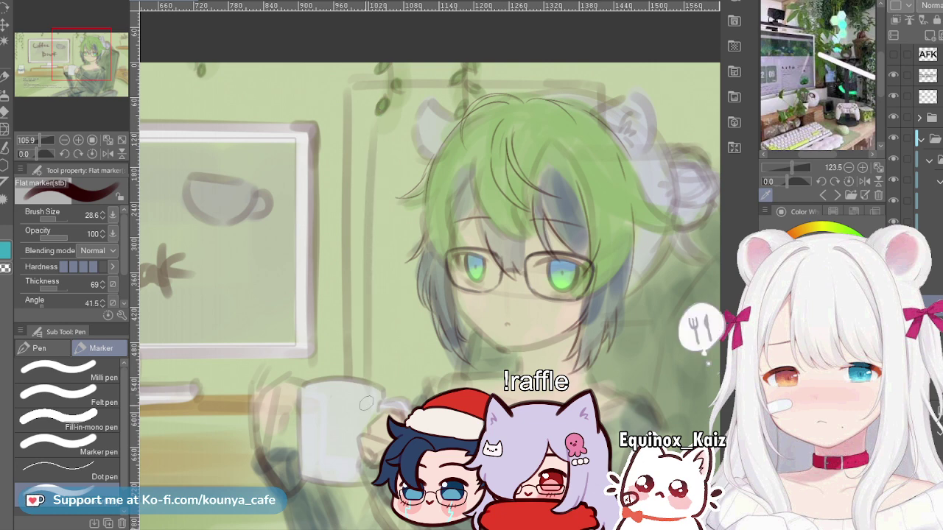
key("ctrl+z")
left_click_drag(370, 142, 349, 372)
key("ctrl+z")
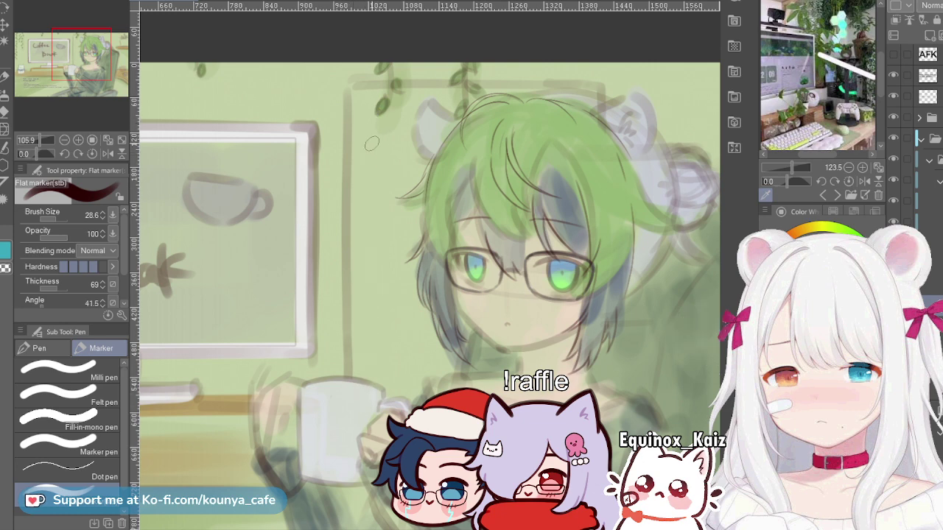
left_click_drag(370, 141, 358, 380)
key("ctrl+z")
left_click_drag(372, 218, 366, 398)
Step: Adjust the inner vertical line's position and extend its upper end toward the frame's corner
key("ctrl")
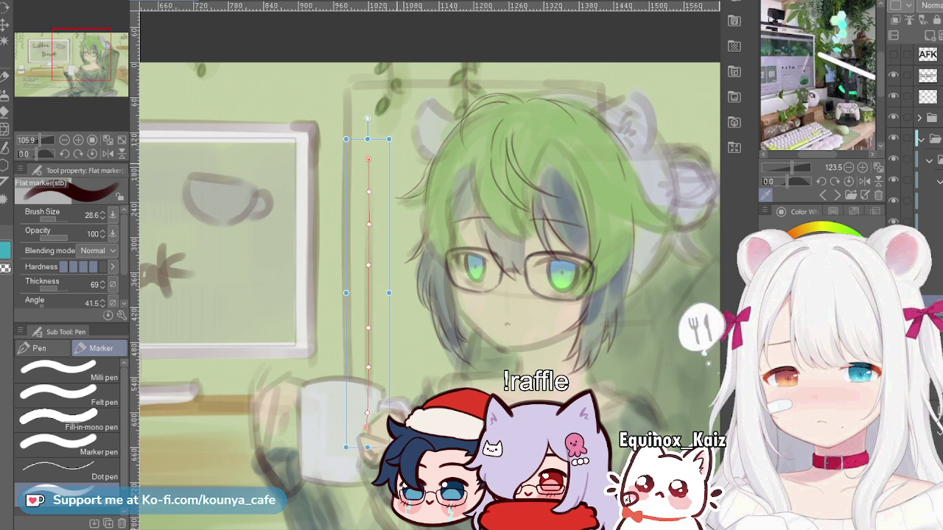
mouse_move(389, 139)
left_mouse_down()
mouse_move(379, 99)
mouse_move(362, 181)
left_mouse_up()
key("ctrl+z")
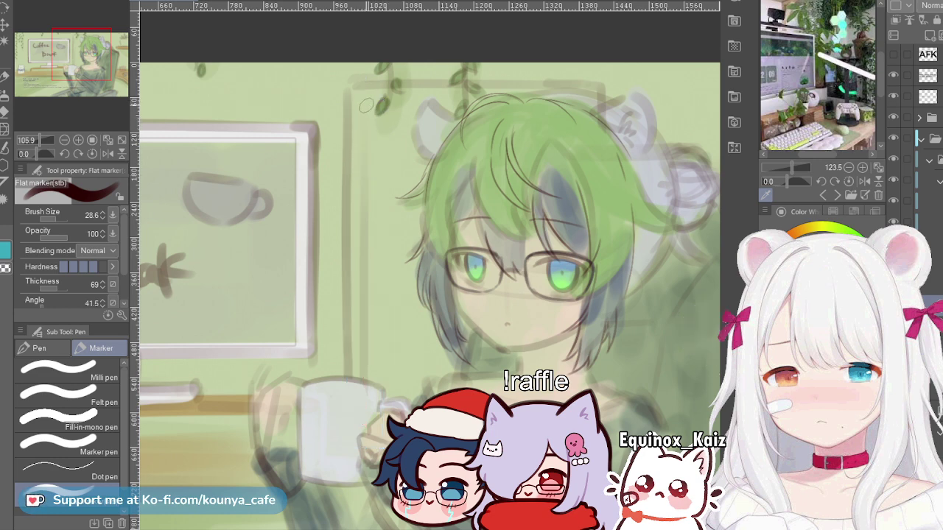
left_click_drag(366, 125, 359, 192)
key("ctrl+z")
left_click_drag(367, 124, 361, 189)
key("ctrl+z")
left_click_drag(364, 124, 358, 190)
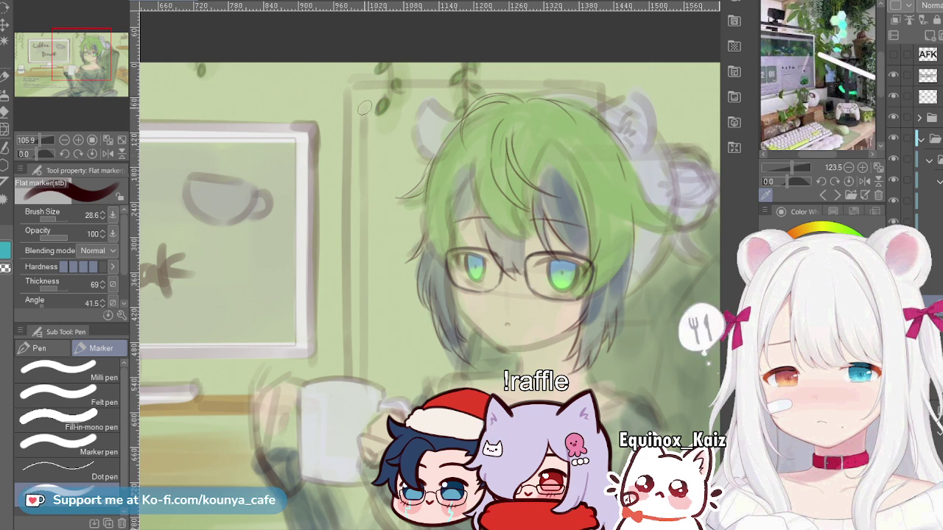
Step: Sketch an inner horizontal line from the inner vertical line's upper end across to the character's head
left_click_drag(372, 110, 577, 132)
key("ctrl+z")
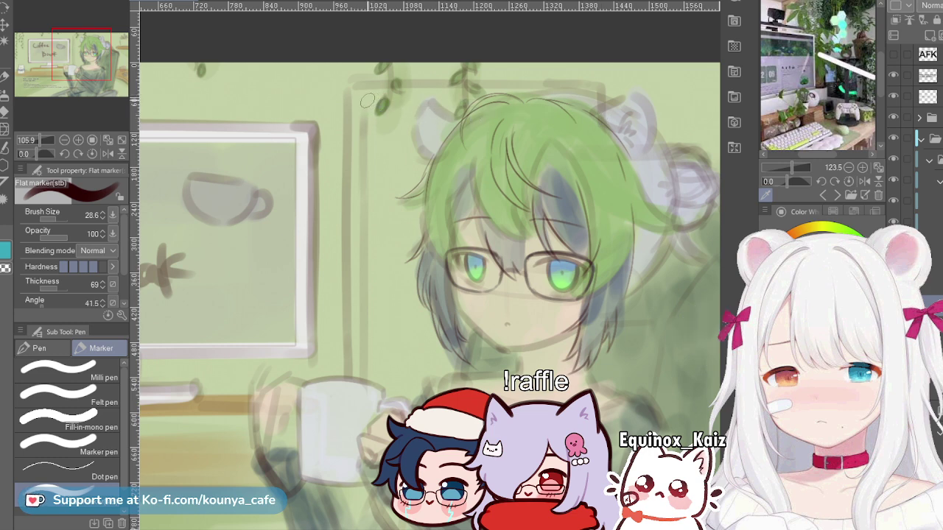
left_click_drag(368, 101, 487, 102)
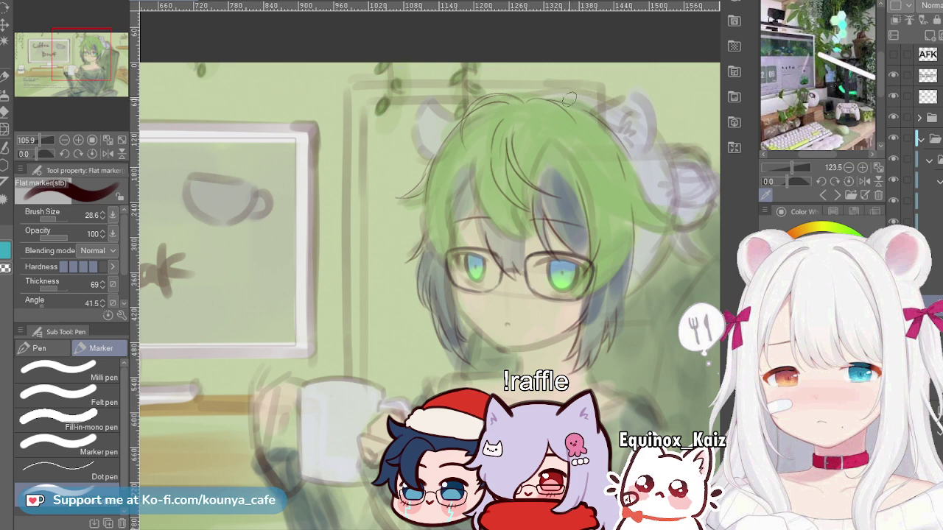
Step: Paste the Liked Songs playlist screenshot into the illustration and align it with the inner frame's upper corner beside the character
scroll(569, 99, "down", 5)
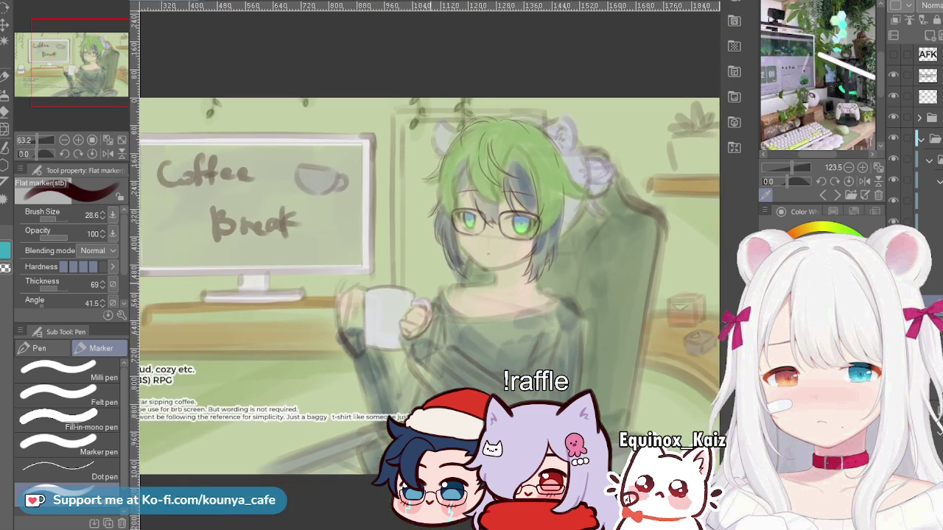
left_click_drag(402, 273, 469, 294)
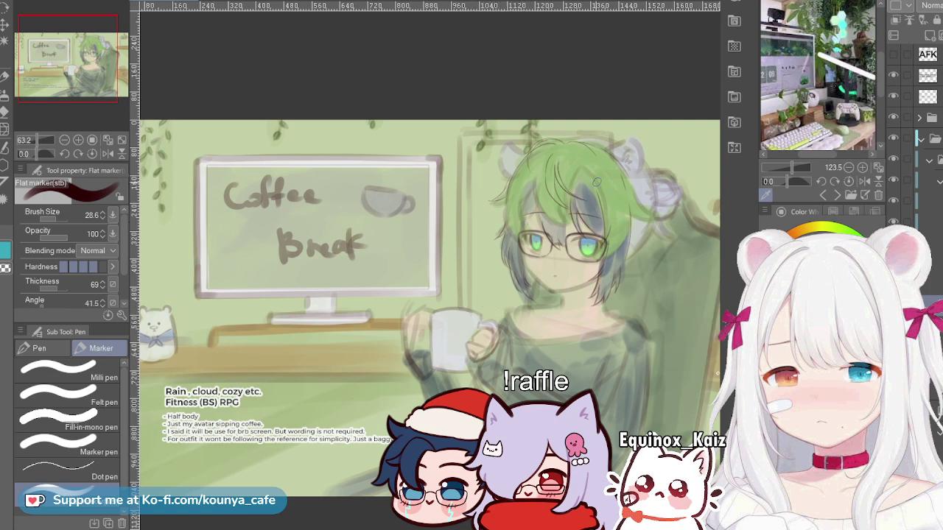
scroll(597, 182, "down", 3)
scroll(565, 219, "up", 5)
scroll(524, 196, "up", 3)
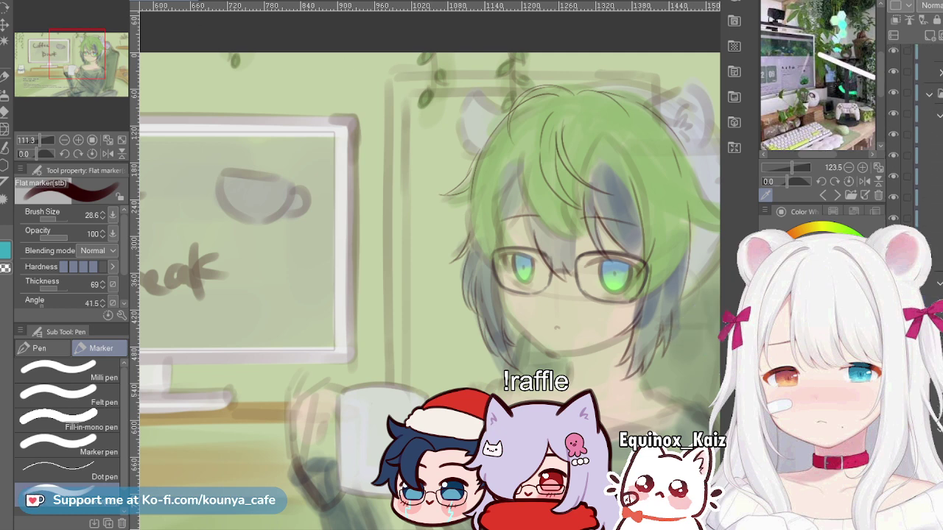
scroll(915, 136, "up", 3)
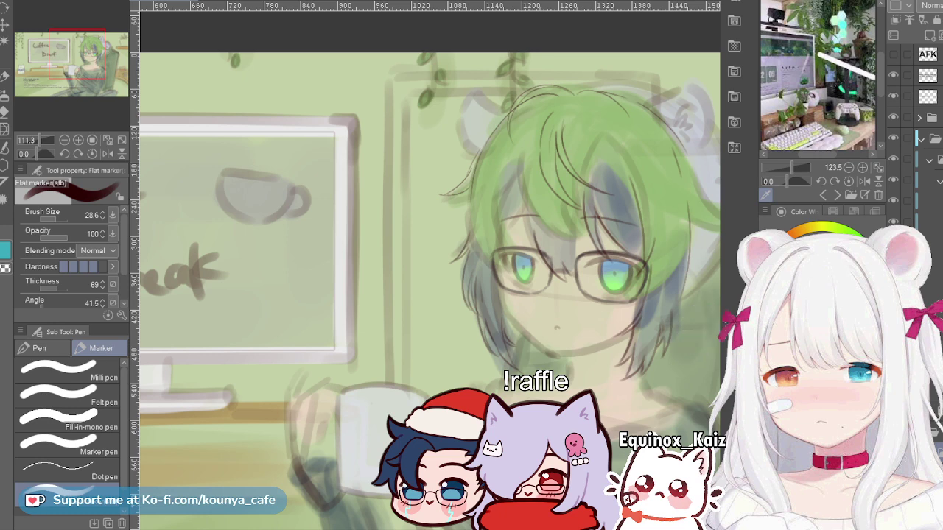
key("ctrl+v")
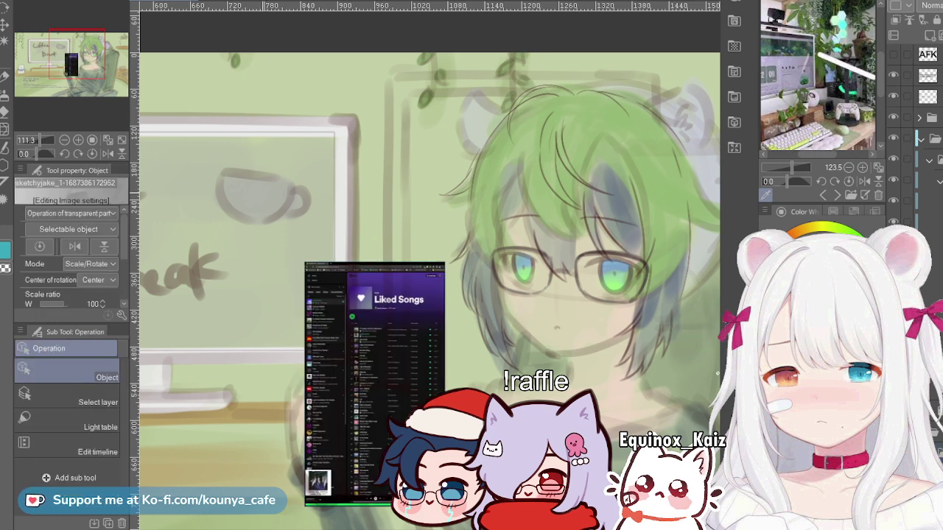
scroll(416, 300, "down", 2)
left_click_drag(416, 300, 437, 207)
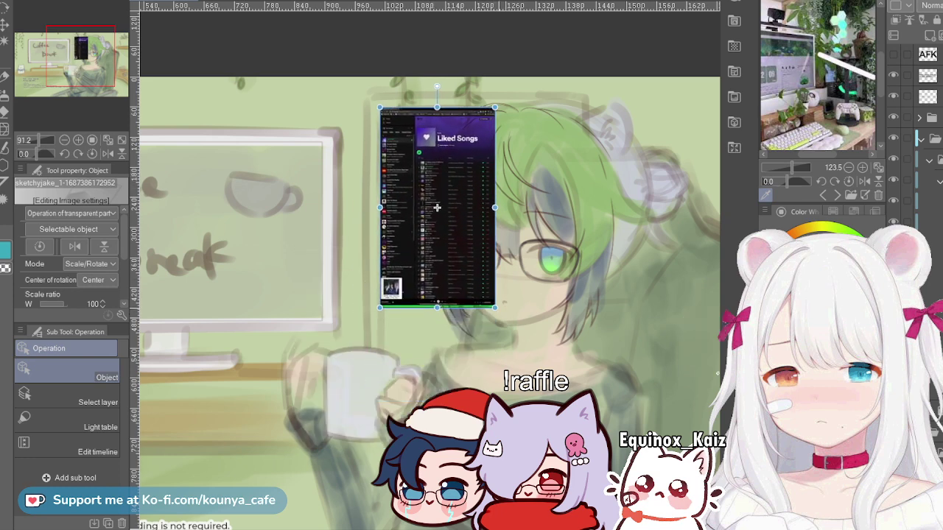
Step: Scale the pasted playlist screenshot to 169% to fill the wall frame and lower its opacity
left_click_drag(494, 307, 573, 444)
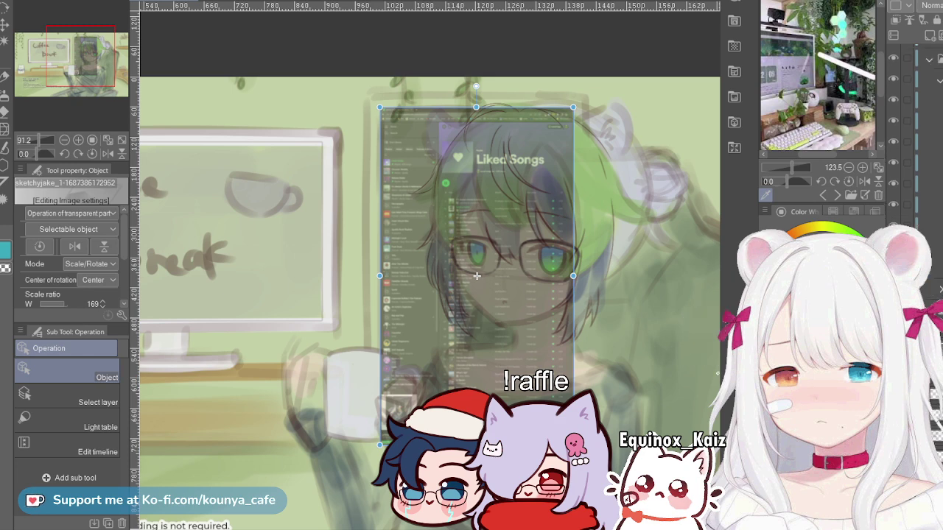
key("Return")
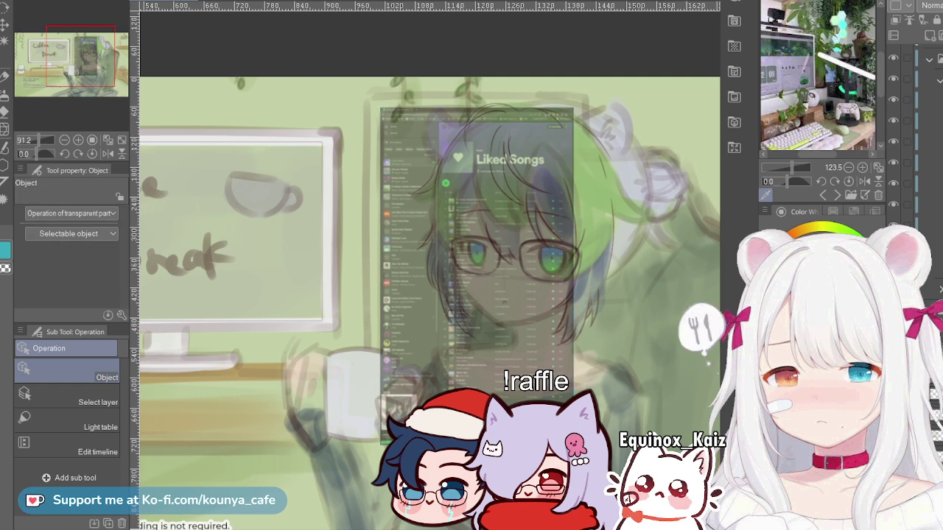
left_click(476, 276)
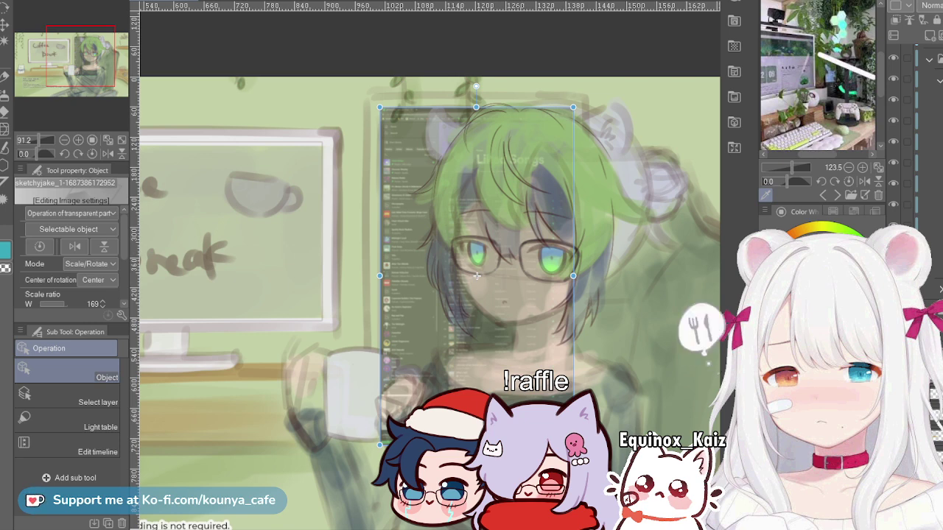
Step: Erase the pasted screenshot where it covers the character's lower face, neck and shoulders with the hard eraser
key("e")
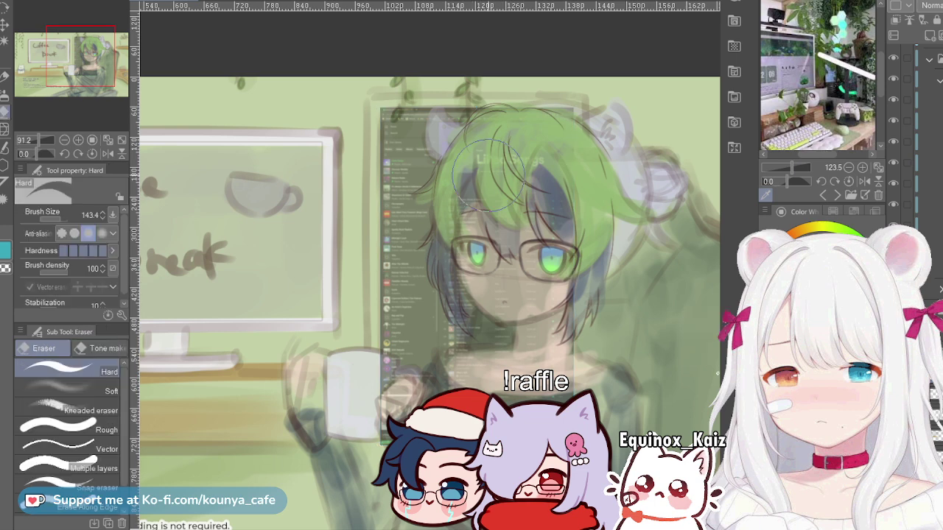
mouse_move(492, 246)
left_mouse_down()
mouse_move(483, 167)
mouse_move(536, 247)
mouse_move(526, 171)
mouse_move(502, 186)
mouse_move(525, 176)
mouse_move(507, 147)
mouse_move(494, 149)
mouse_move(545, 144)
mouse_move(567, 383)
left_mouse_up()
key("[")
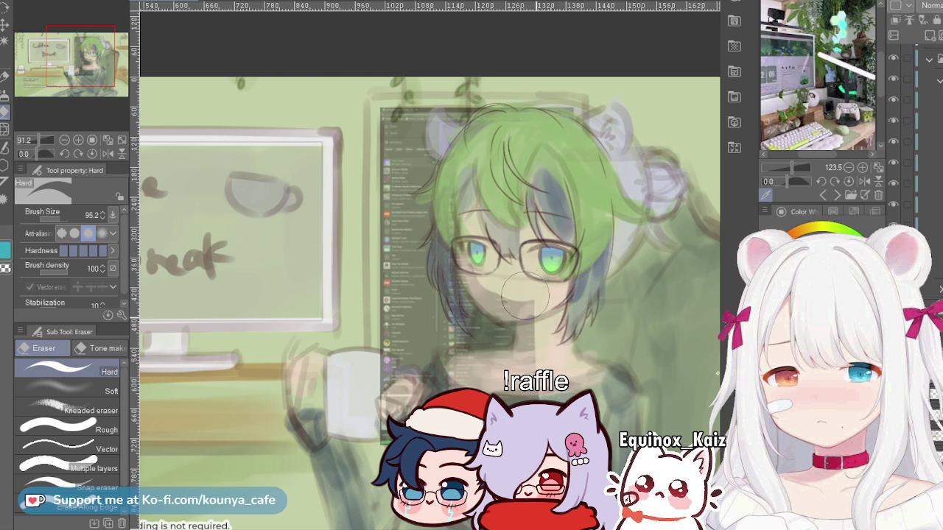
mouse_move(549, 302)
left_mouse_down()
mouse_move(470, 387)
mouse_move(433, 390)
mouse_move(448, 368)
mouse_move(415, 405)
mouse_move(409, 390)
mouse_move(382, 406)
left_mouse_up()
key("[")
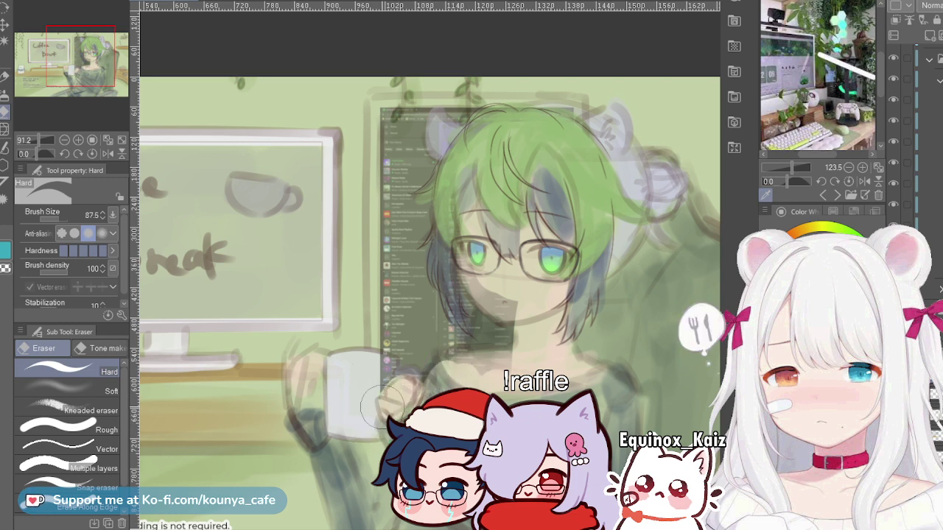
Step: Erase the pasted screenshot around the mug's rim, handle and the hand holding it with the hard eraser at size 22
scroll(397, 387, "up", 4)
key("[")
key("[")
key("[")
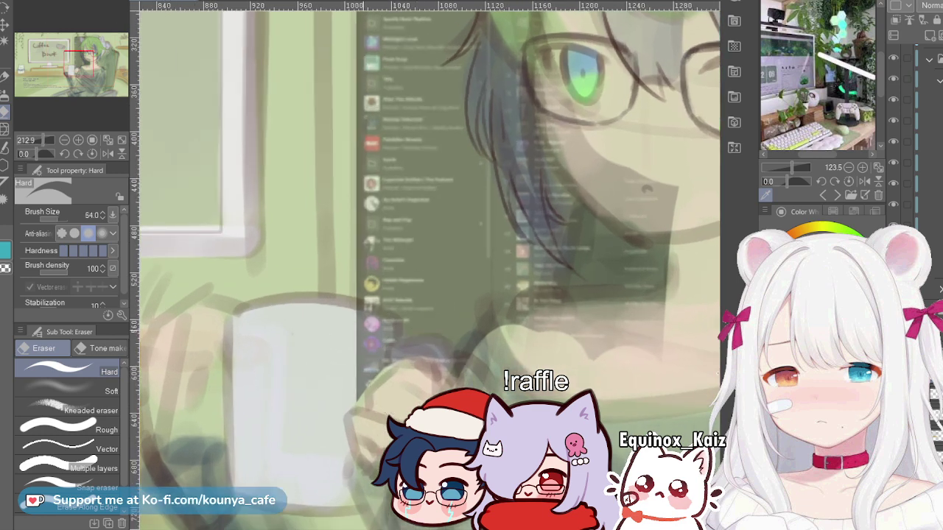
key("bracketright")
key("bracketright")
key("bracketright")
key("bracketright")
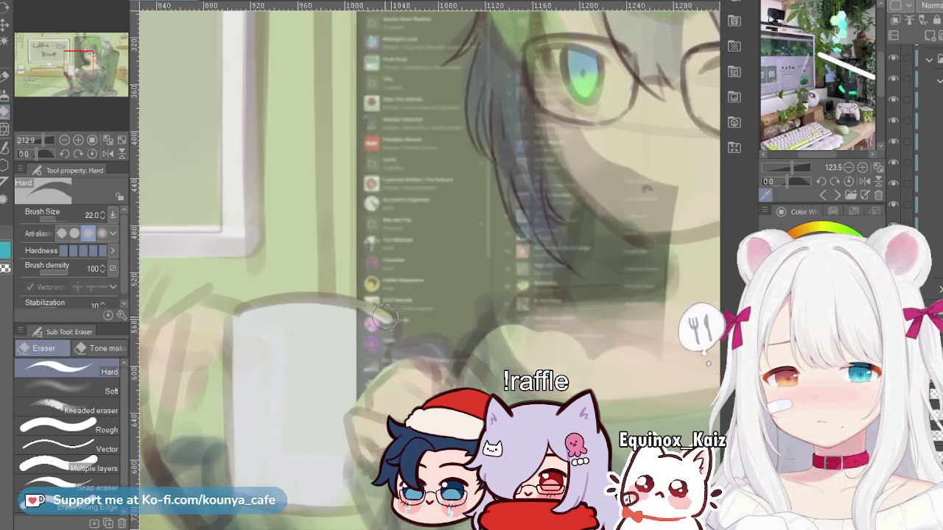
mouse_move(348, 309)
left_mouse_down()
mouse_move(391, 325)
mouse_move(361, 316)
mouse_move(394, 373)
mouse_move(391, 325)
mouse_move(376, 409)
mouse_move(360, 313)
mouse_move(398, 353)
mouse_move(426, 349)
mouse_move(445, 375)
mouse_move(417, 372)
left_mouse_up()
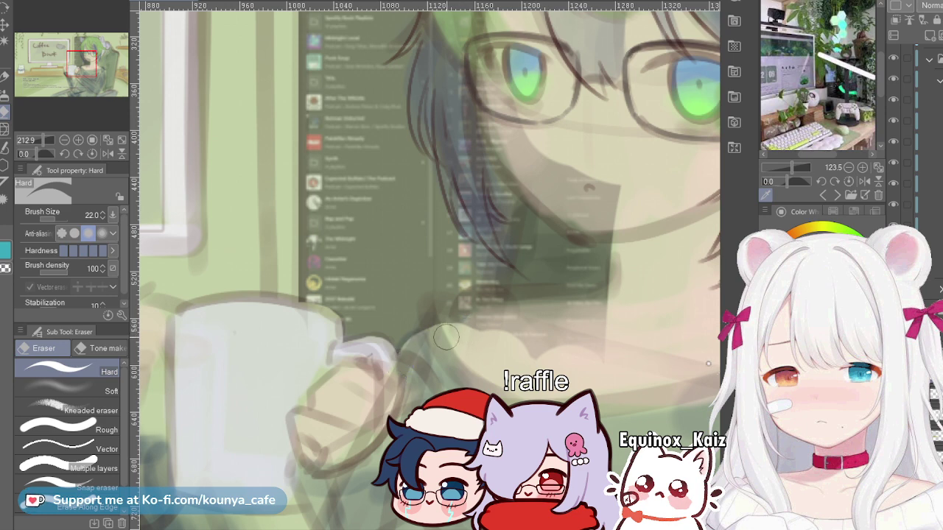
Step: Erase the pasted screenshot over the character's collarbone and shoulder with the hard eraser, finishing at size 55.9
key("ctrl+z")
mouse_move(514, 325)
left_mouse_down()
mouse_move(564, 325)
mouse_move(520, 324)
left_mouse_up()
scroll(360, 337, "down", 2)
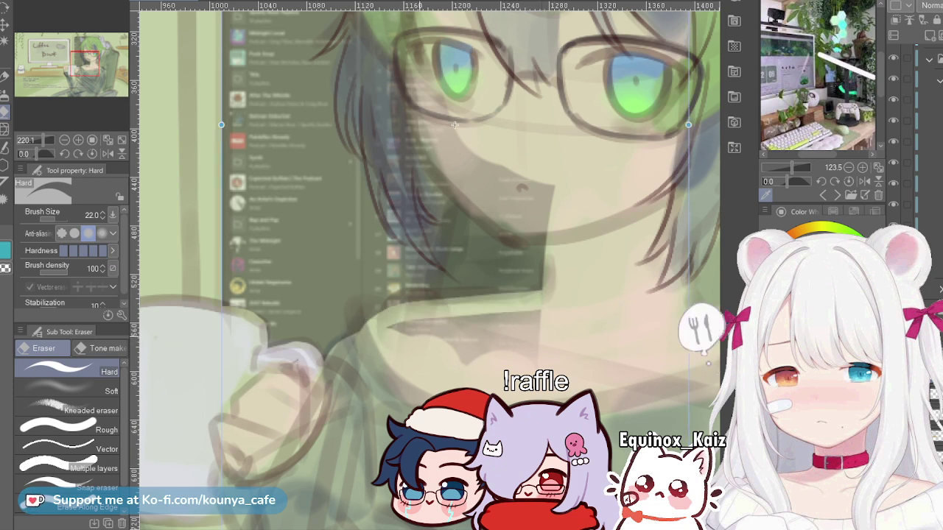
left_click_drag(388, 326, 552, 306)
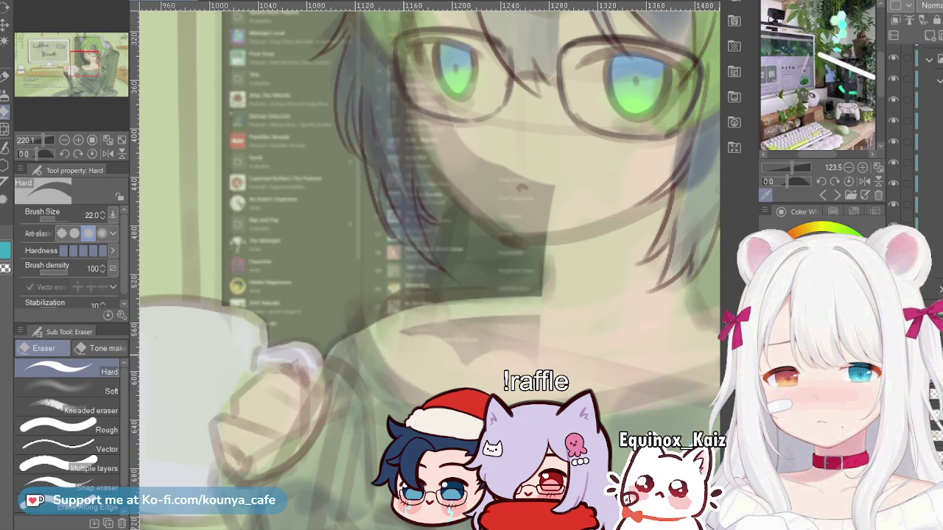
mouse_move(400, 342)
left_mouse_down("ctrl+alt")
mouse_move(414, 361)
mouse_move(560, 322)
left_mouse_up("ctrl+alt")
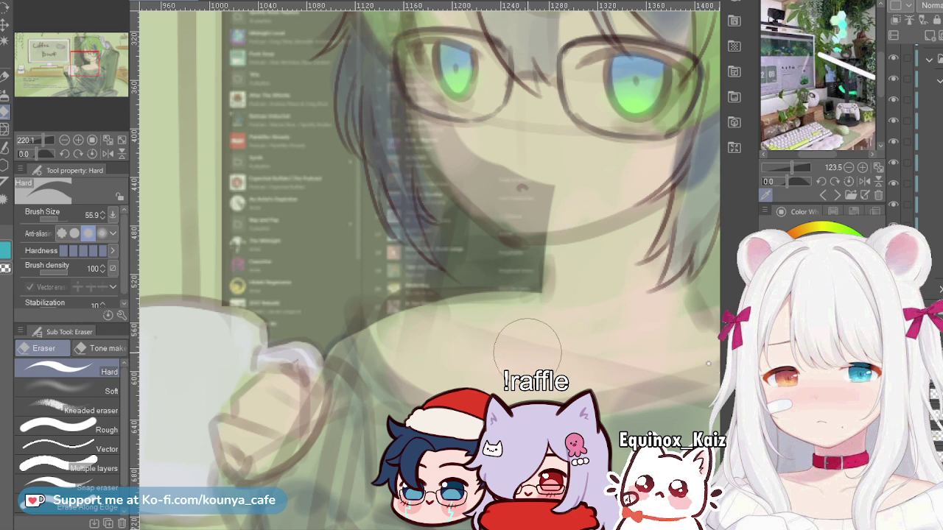
key("ctrl+t")
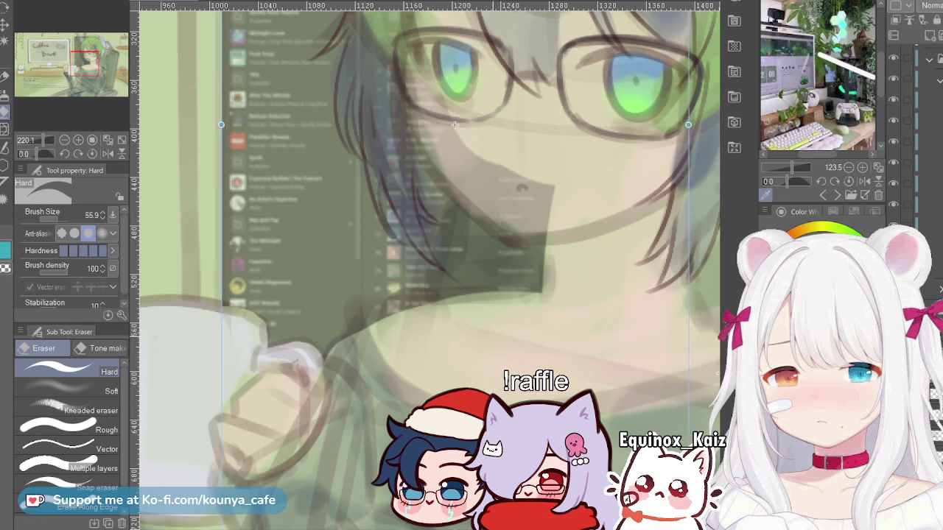
left_click_drag(508, 300, 417, 376)
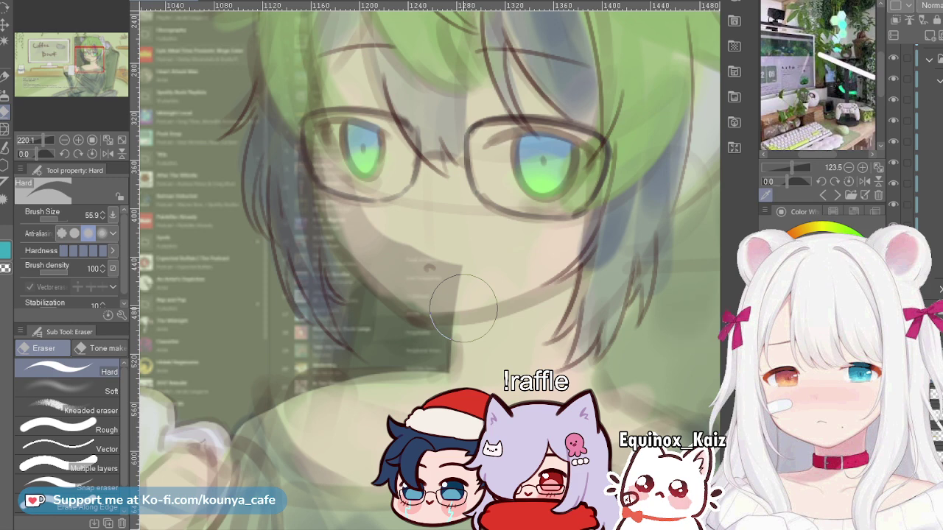
scroll(464, 308, "up", 2)
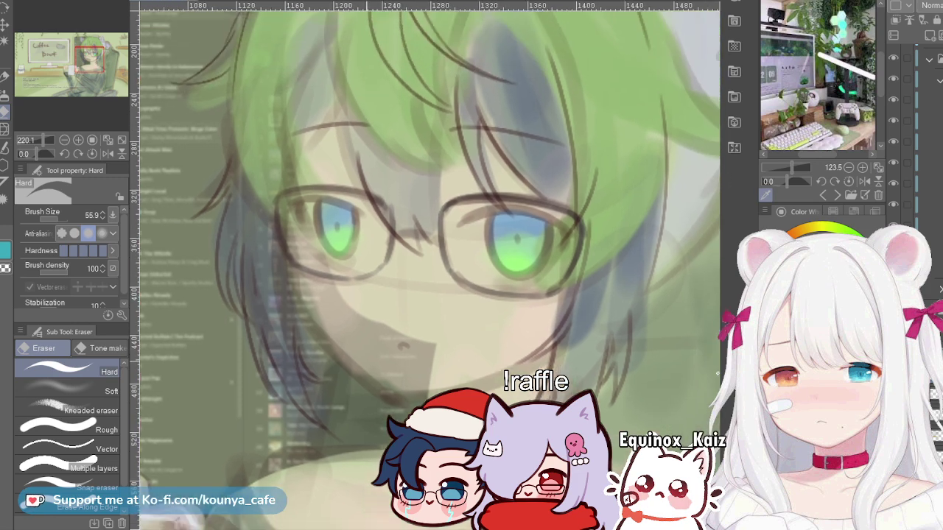
scroll(313, 166, "up", 2)
scroll(337, 135, "up", 2)
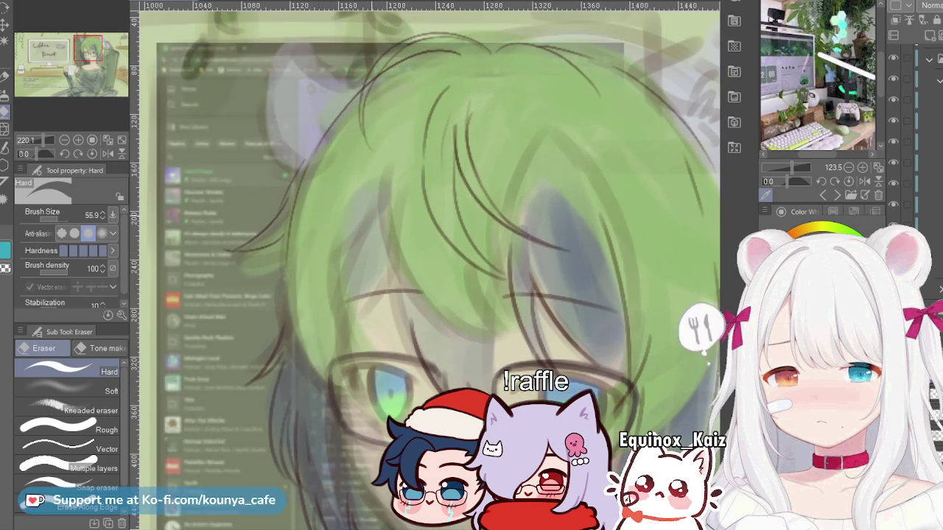
left_click_drag(347, 196, 366, 192)
key("ctrl+z")
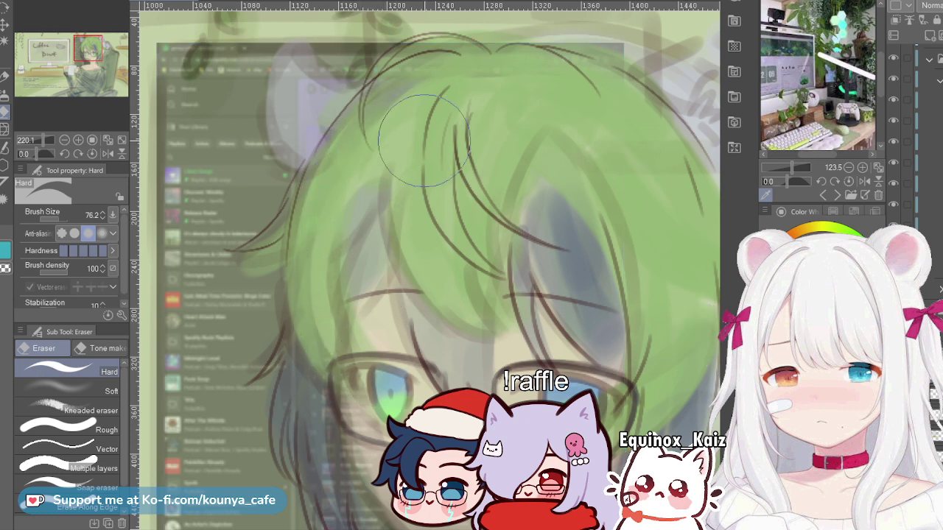
key("bracketleft")
key("bracketleft")
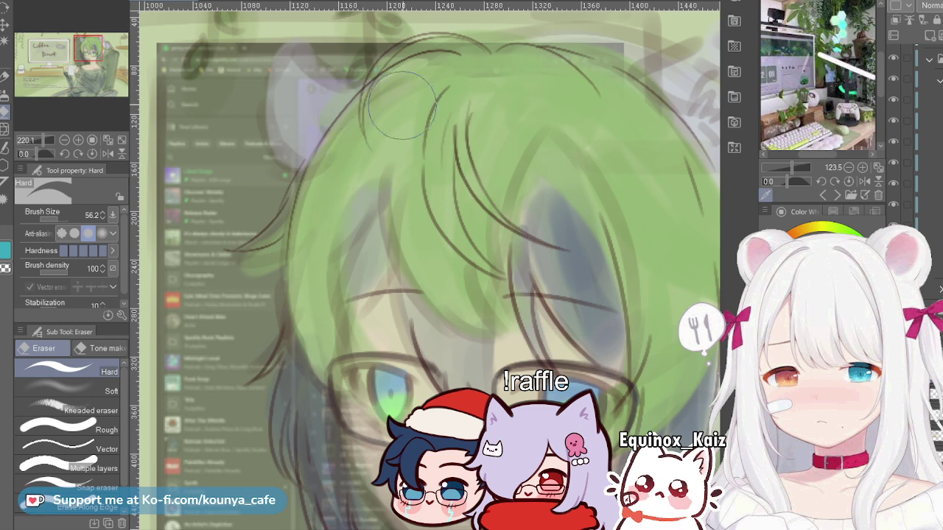
Step: Erase the pasted screenshot over the character's cheek and mouth with the hard eraser at size 59.9
scroll(344, 211, "down", 1)
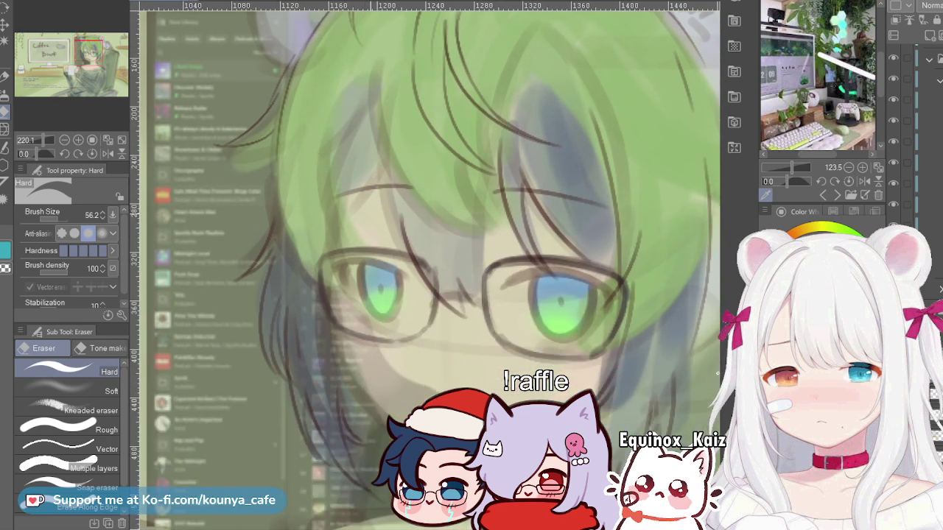
scroll(344, 212, "down", 1)
key("]")
key("]")
key("]")
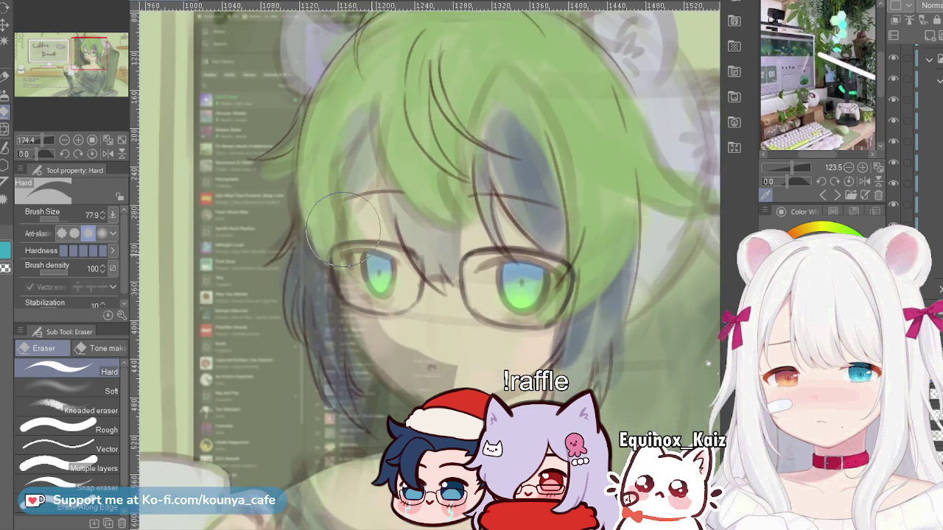
left_click_drag(372, 317, 456, 378)
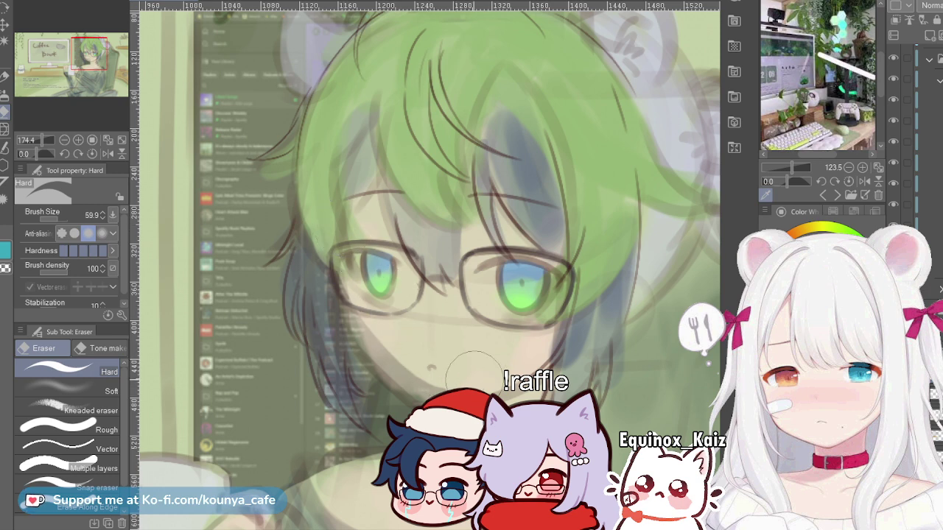
scroll(376, 288, "up", 1)
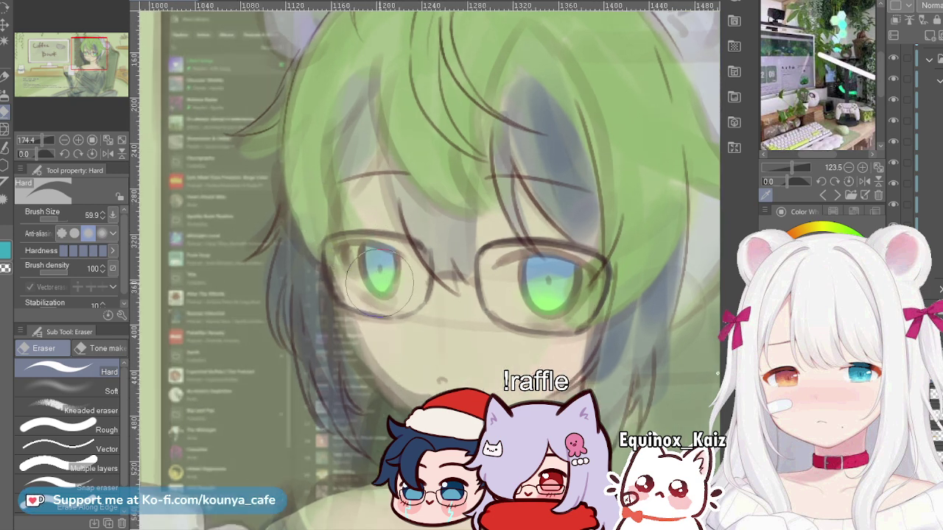
key("bracketleft")
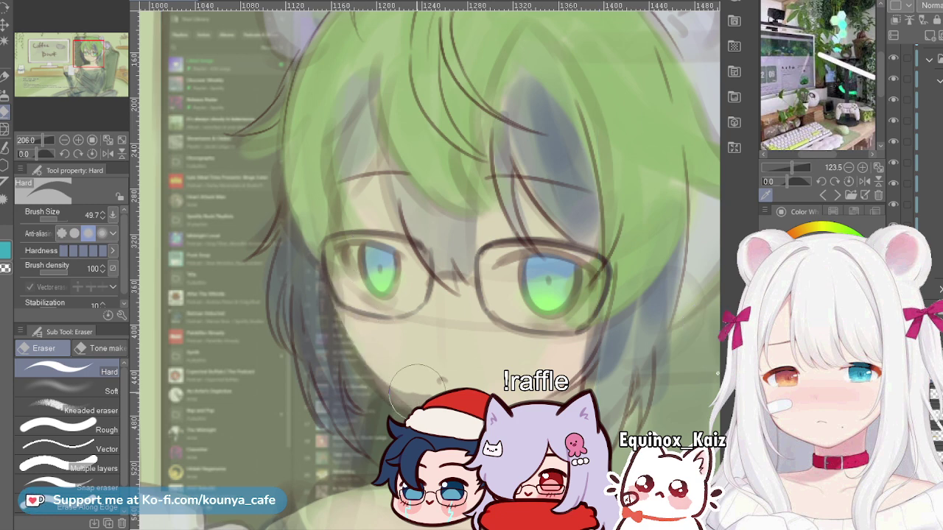
Step: Erase the remaining patch of the pasted screenshot along the jawline and chin with the hard eraser, reducing it to size 27.6
scroll(379, 344, "up", 2)
left_click_drag(349, 277, 310, 231)
key("bracketleft")
key("bracketleft")
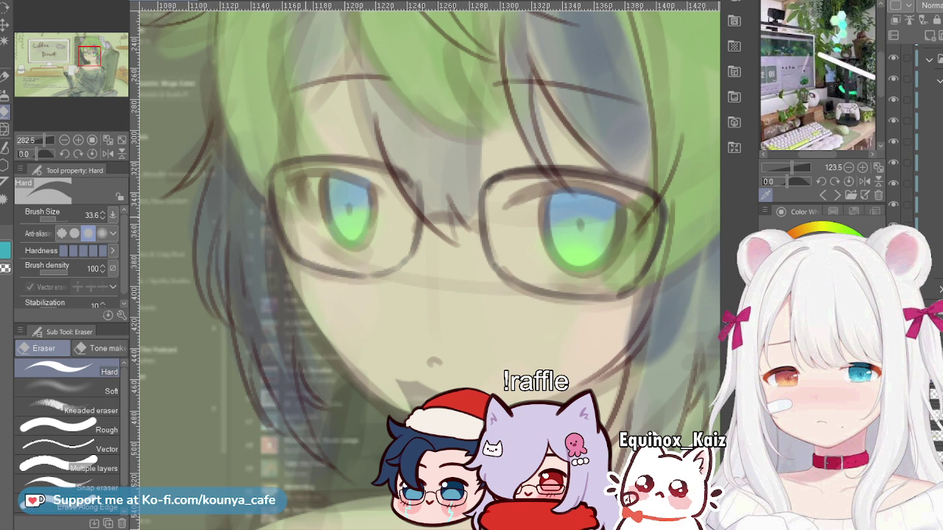
key("[")
key("bracketleft")
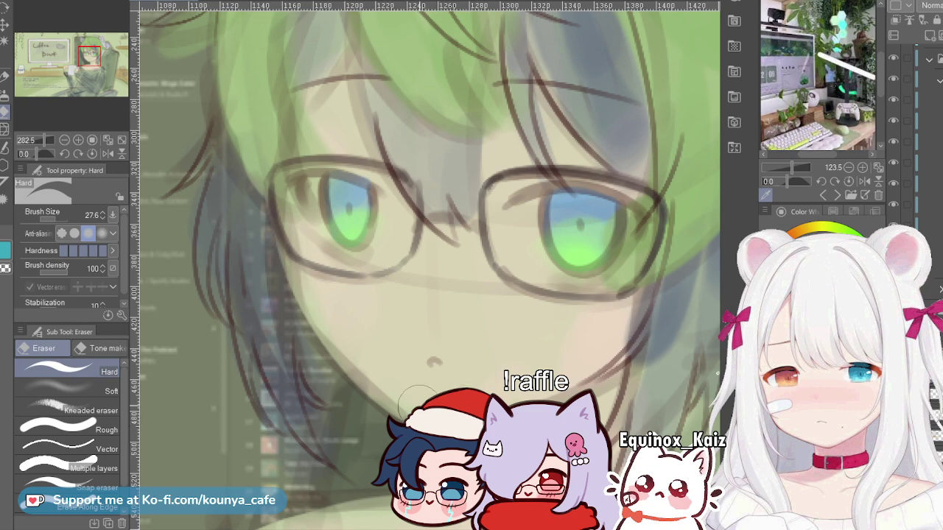
scroll(419, 407, "down", 3)
left_click_drag(419, 406, 368, 392)
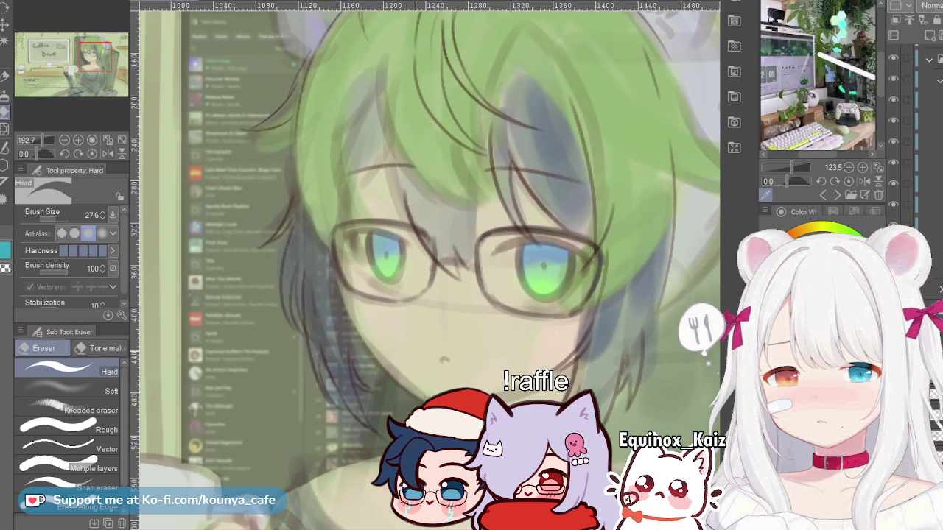
Step: Erase a thin line of the pasted screenshot along the outer edge of the blue side hair at eraser size 27.6
scroll(344, 267, "up", 3)
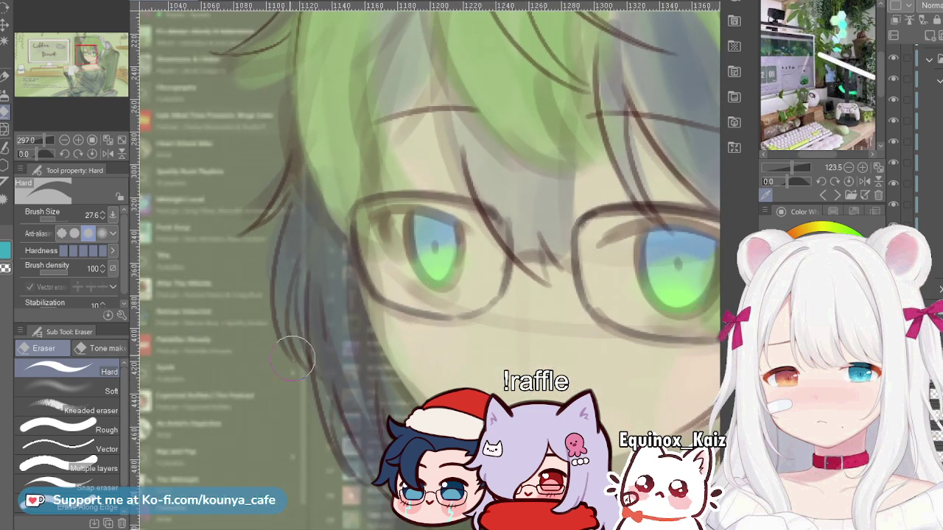
mouse_move(293, 359)
left_mouse_down()
mouse_move(287, 227)
mouse_move(311, 195)
left_mouse_up()
scroll(281, 274, "up", 3)
key("ctrl+z")
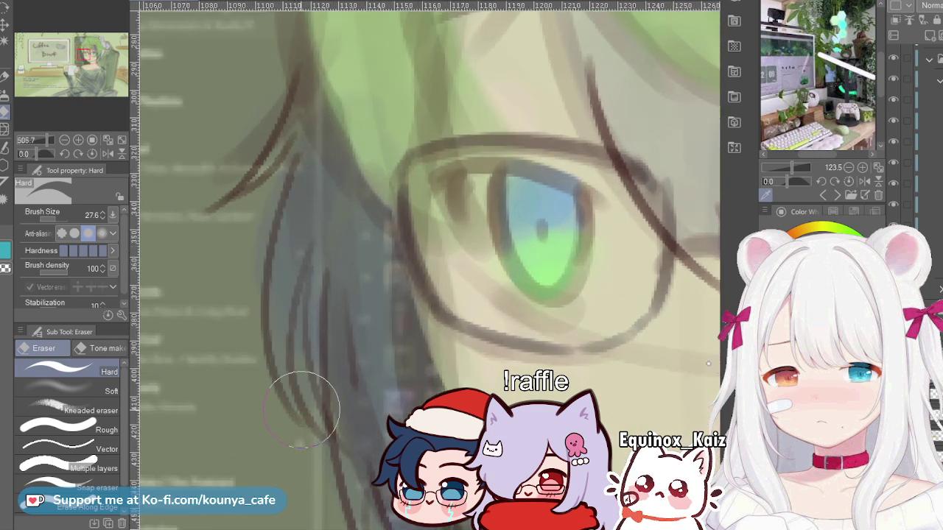
mouse_move(305, 405)
left_mouse_down()
mouse_move(290, 200)
mouse_move(330, 111)
left_mouse_up()
left_click_drag(290, 383, 282, 210)
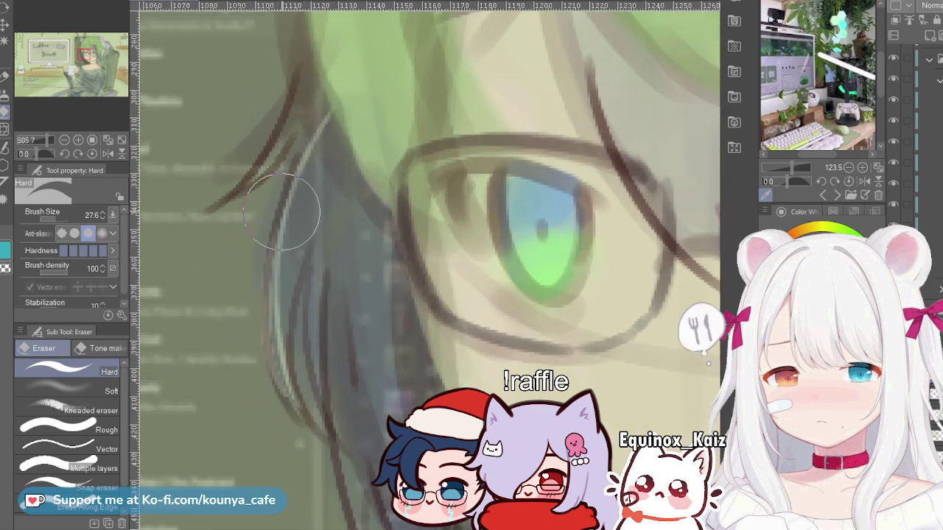
key("ctrl+z")
left_click_drag(293, 396, 274, 292)
key("ctrl+z")
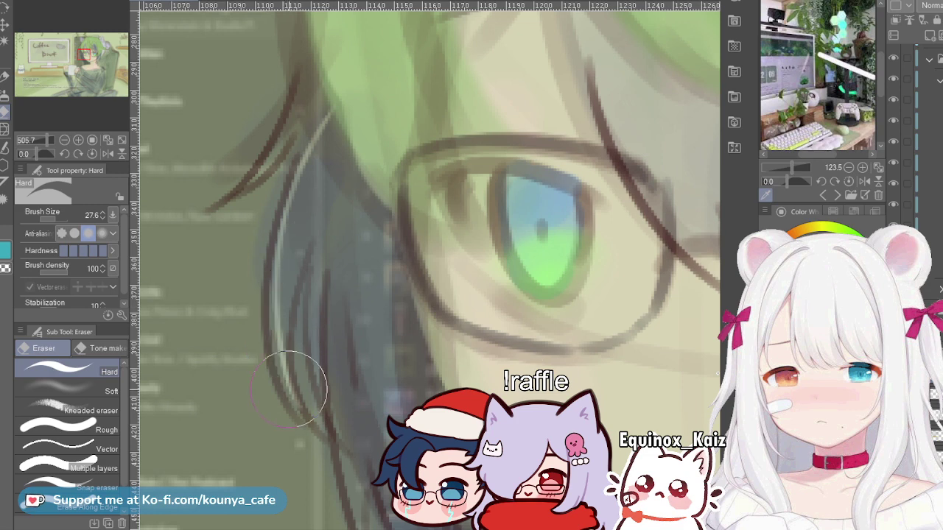
Step: Erase the pasted screenshot inside the outer blue side strand, reducing the hard eraser to size 17.5 for the narrow parts
mouse_move(268, 335)
left_mouse_down()
mouse_move(301, 411)
mouse_move(282, 365)
mouse_move(311, 162)
mouse_move(281, 327)
mouse_move(309, 295)
left_mouse_up()
key("bracketleft")
key("bracketleft")
key("bracketleft")
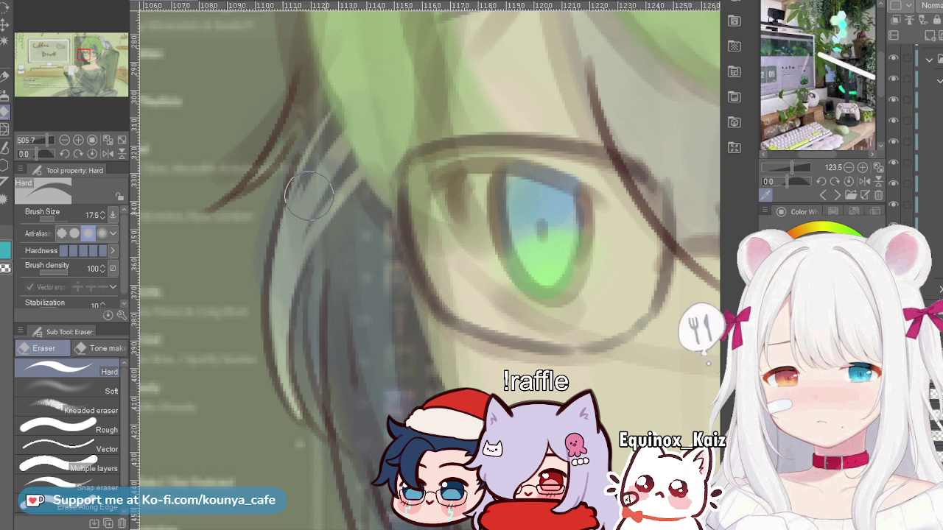
Step: Erase the pasted screenshot over the upper part of the blue side hair, beside the glasses, with the eraser at size 33.5
key("bracketright")
key("bracketright")
key("bracketright")
key("bracketright")
left_click_drag(361, 126, 378, 191)
left_click_drag(328, 234, 341, 269)
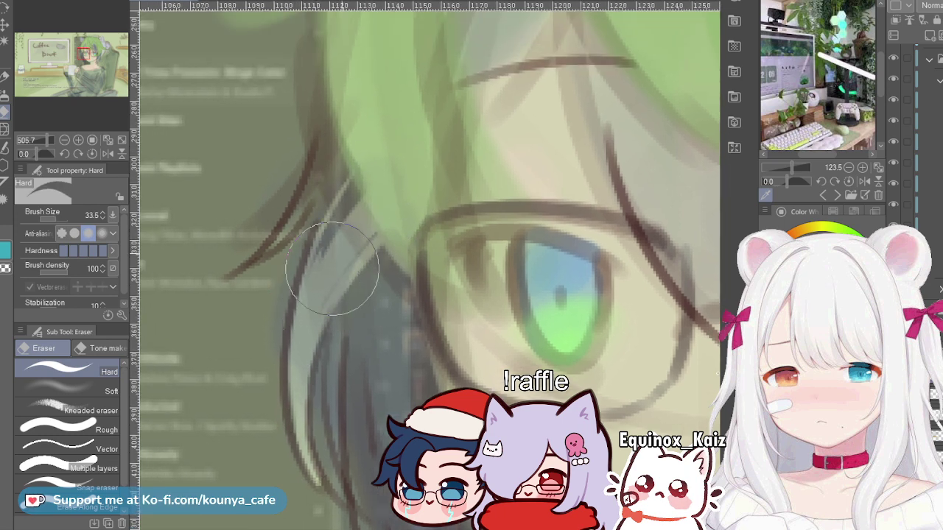
left_click_drag(358, 140, 328, 301)
left_click_drag(337, 165, 343, 274)
left_click_drag(361, 175, 337, 284)
left_click_drag(350, 209, 321, 331)
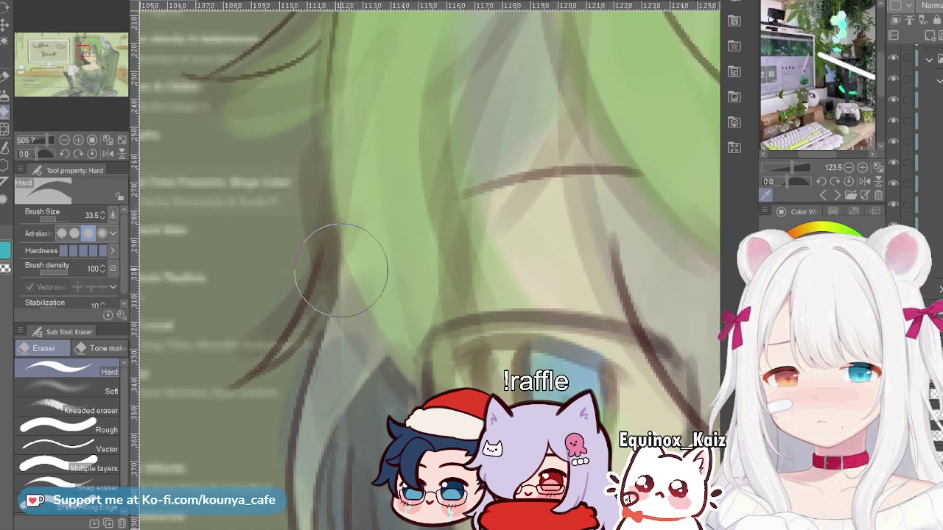
Step: Erase the pasted screenshot inside the small outward hair flick above the blue side hair with the eraser at size 17.7
key("bracketleft")
key("bracketleft")
key("bracketleft")
key("bracketleft")
left_click_drag(261, 366, 379, 175)
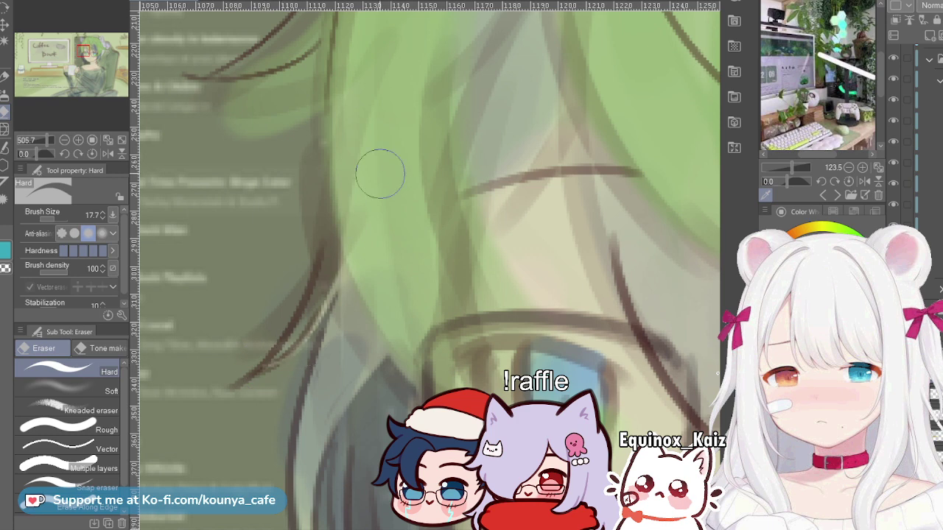
key("ctrl+z")
mouse_move(269, 367)
left_mouse_down()
mouse_move(321, 294)
mouse_move(352, 218)
left_mouse_up()
key("ctrl+z")
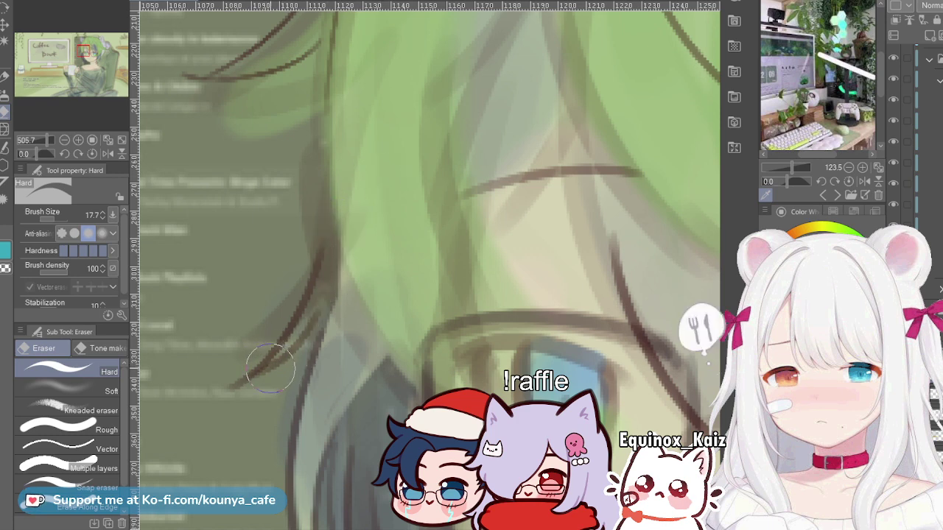
mouse_move(271, 363)
left_mouse_down()
mouse_move(291, 342)
mouse_move(350, 183)
left_mouse_up()
key("ctrl+z")
mouse_move(263, 375)
left_mouse_down()
mouse_move(352, 212)
mouse_move(270, 372)
mouse_move(261, 370)
mouse_move(296, 338)
mouse_move(343, 191)
mouse_move(315, 279)
mouse_move(267, 353)
mouse_move(332, 242)
mouse_move(327, 212)
mouse_move(296, 332)
mouse_move(269, 360)
mouse_move(340, 178)
mouse_move(322, 206)
mouse_move(287, 337)
mouse_move(331, 183)
mouse_move(297, 331)
mouse_move(329, 234)
mouse_move(322, 260)
left_mouse_up()
left_click_drag(350, 141, 379, 197)
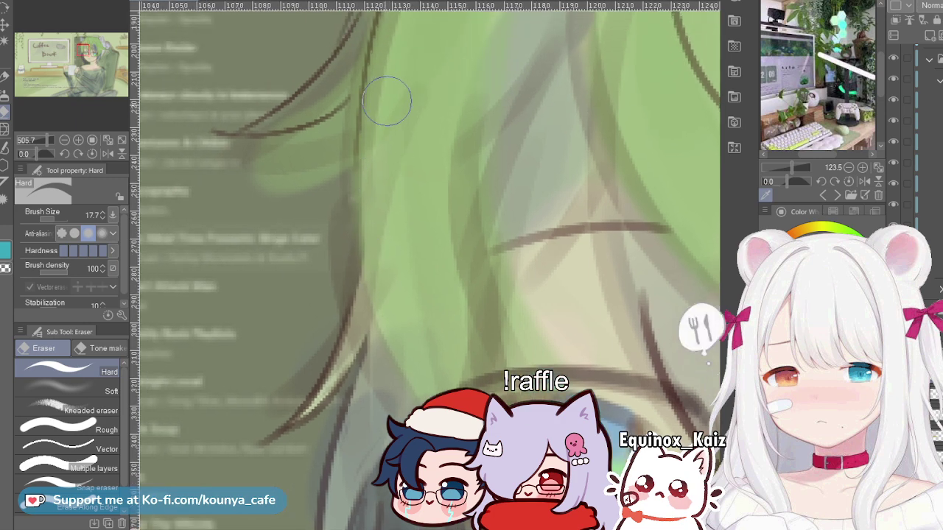
Step: Erase the pasted screenshot over the dark blue hair between the outer strand and the face at eraser size 32.7
scroll(354, 216, "down", 3)
left_click_drag(357, 130, 357, 236)
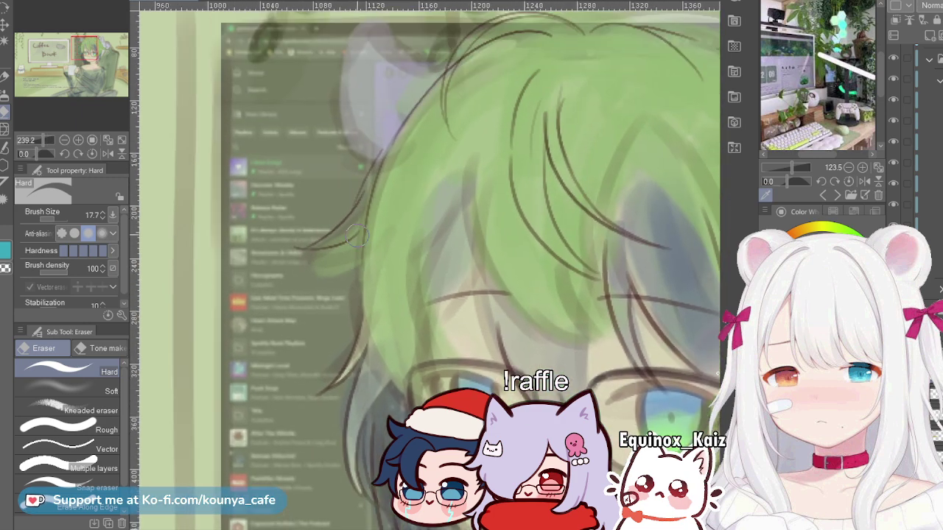
scroll(330, 245, "down", 4)
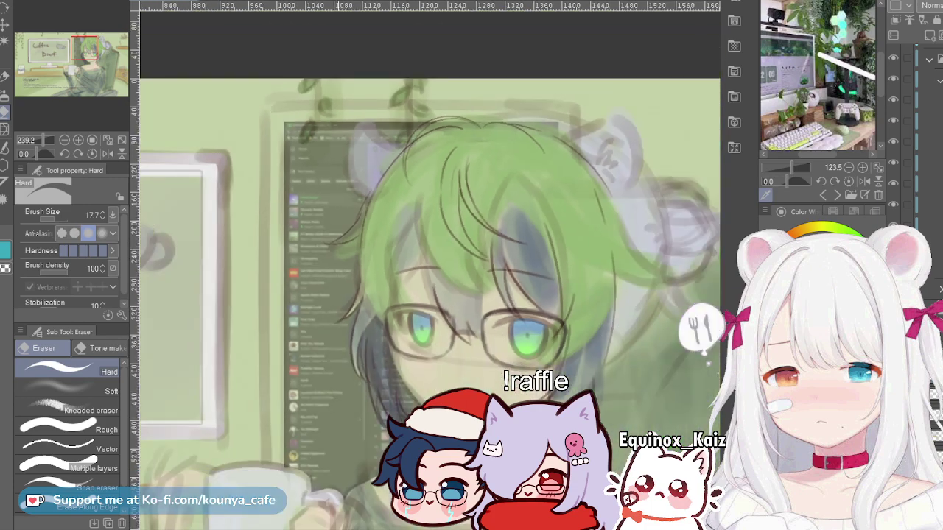
scroll(367, 263, "up", 4)
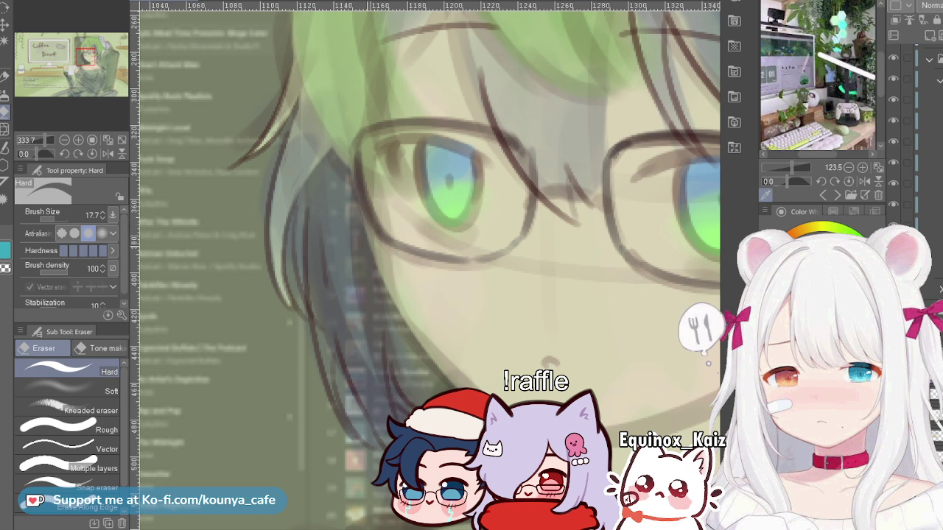
left_click_drag(355, 234, 326, 248)
key("bracketright")
key("bracketright")
key("bracketright")
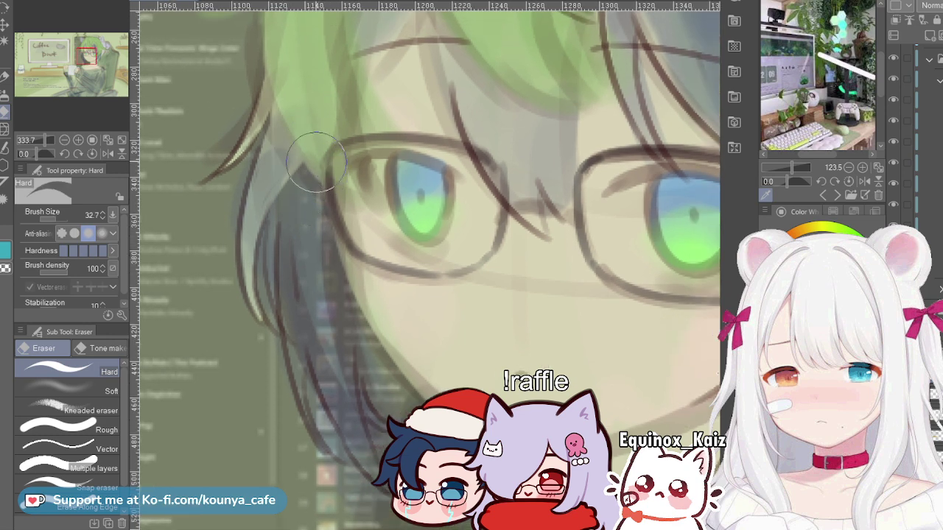
left_click_drag(302, 158, 309, 295)
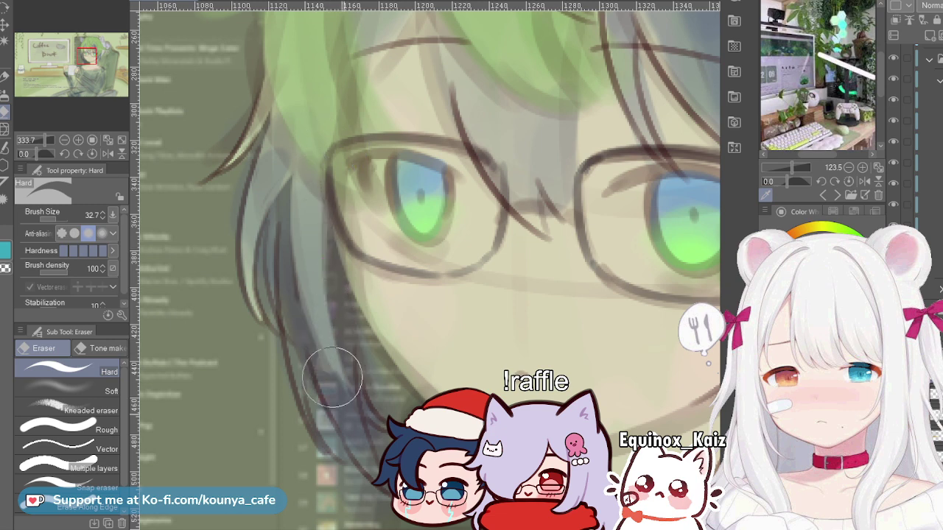
Step: Erase the pasted screenshot over the middle of the blue side hair beside the cheek with the hard eraser at size 27.2
scroll(352, 177, "down", 2)
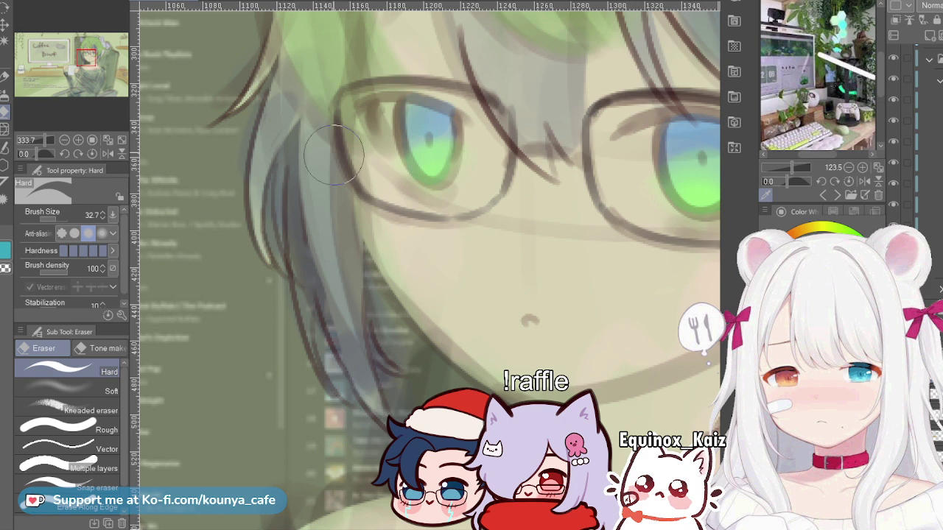
scroll(324, 103, "up", 2)
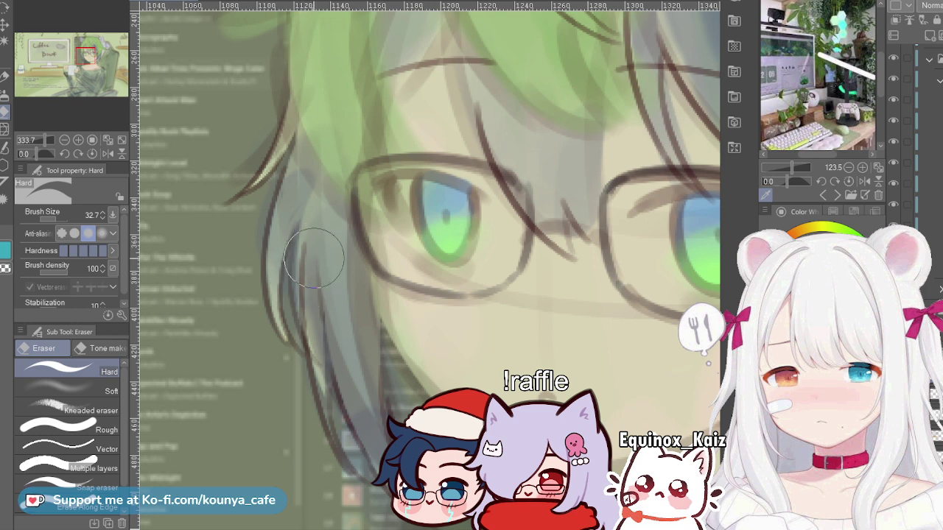
scroll(339, 259, "down", 1)
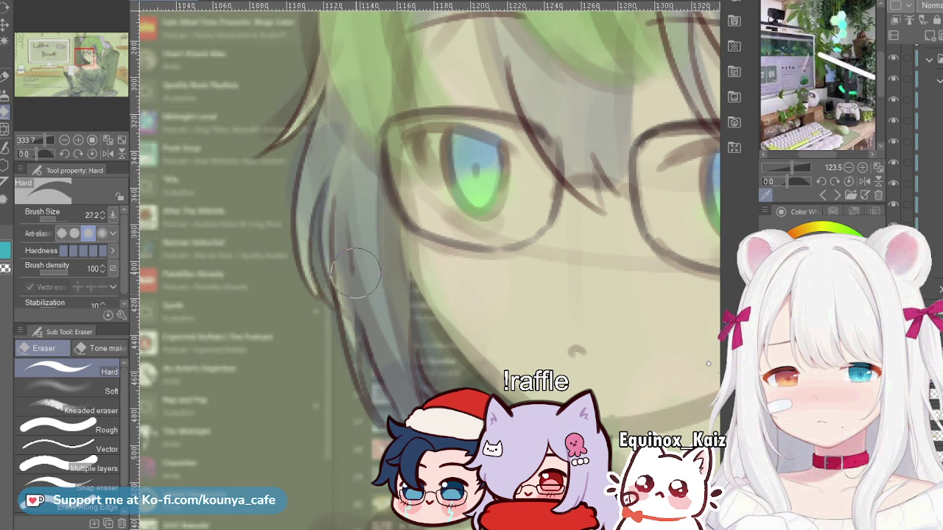
left_click_drag(355, 288, 336, 232)
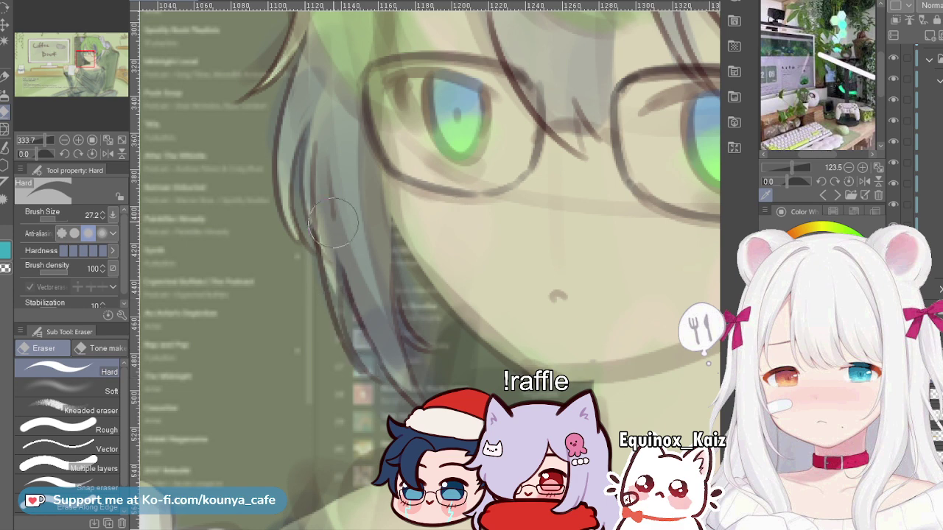
left_click_drag(324, 262, 354, 358)
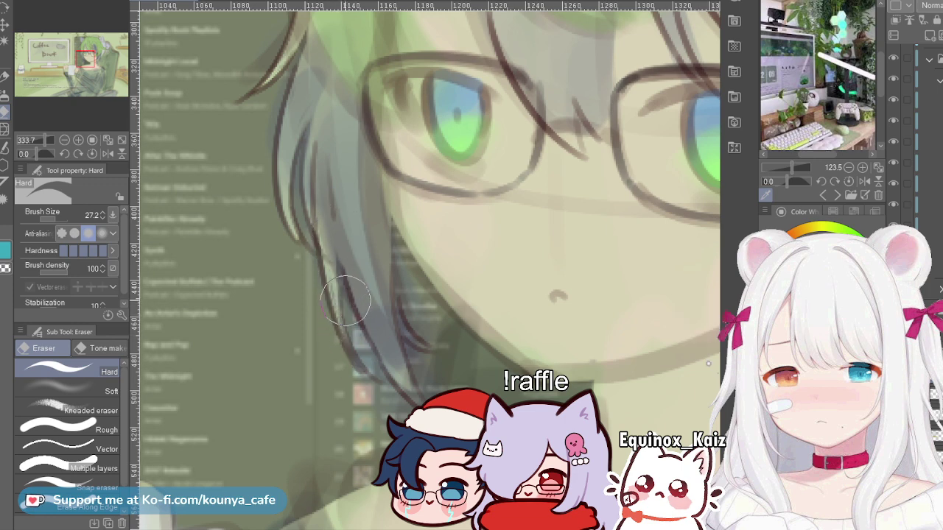
Step: Erase the pasted screenshot inside the narrow lower strands of the blue side hair with the eraser at size 15.2
scroll(347, 330, "up", 2)
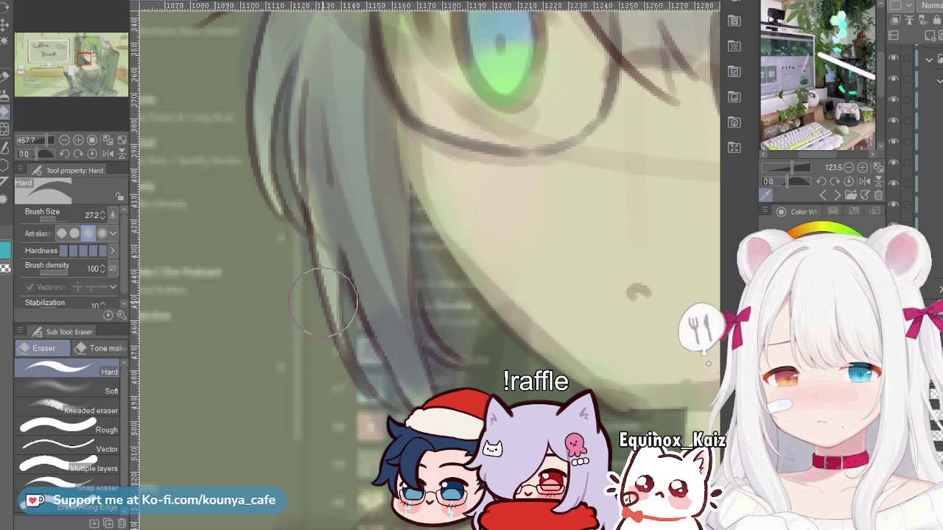
key("bracketleft")
key("bracketleft")
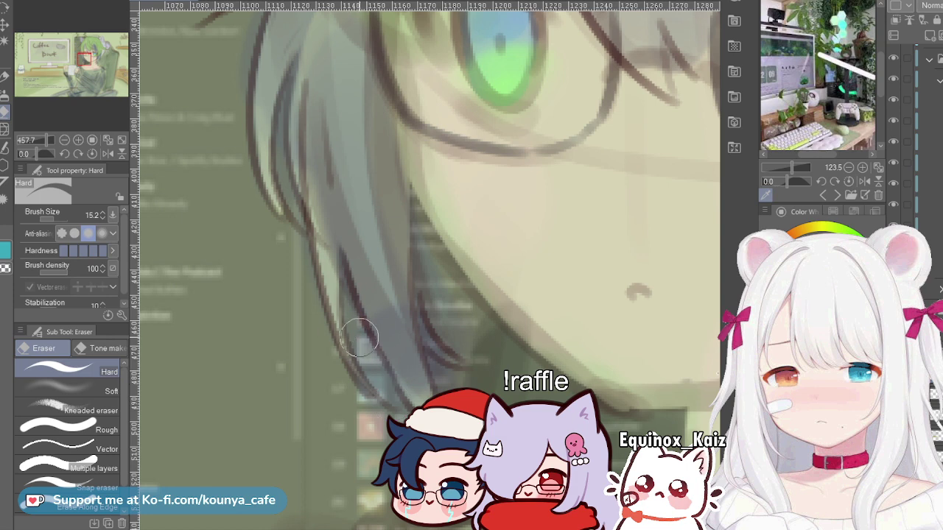
left_click_drag(357, 337, 283, 297)
left_click_drag(287, 219, 314, 249)
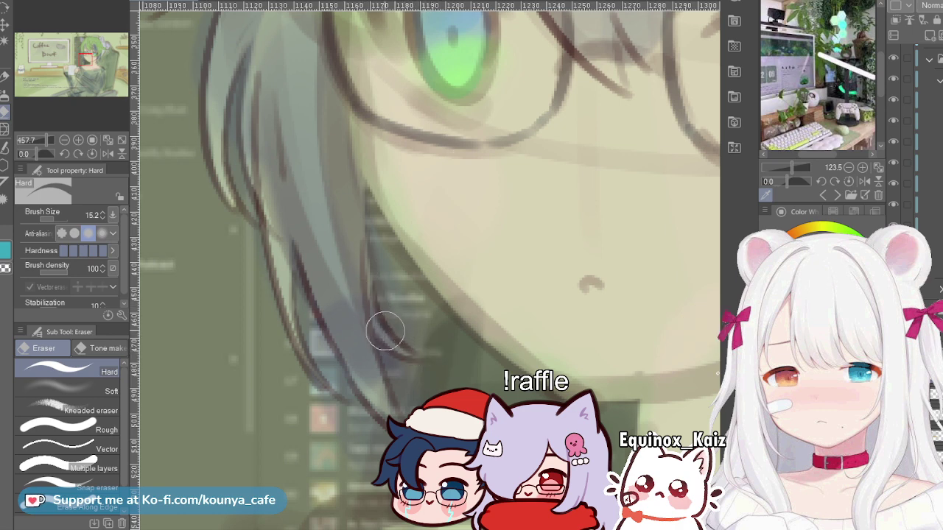
Step: Erase the pasted screenshot between the mug handle and the character's shoulder with the eraser at size 22.5
scroll(401, 336, "down", 5)
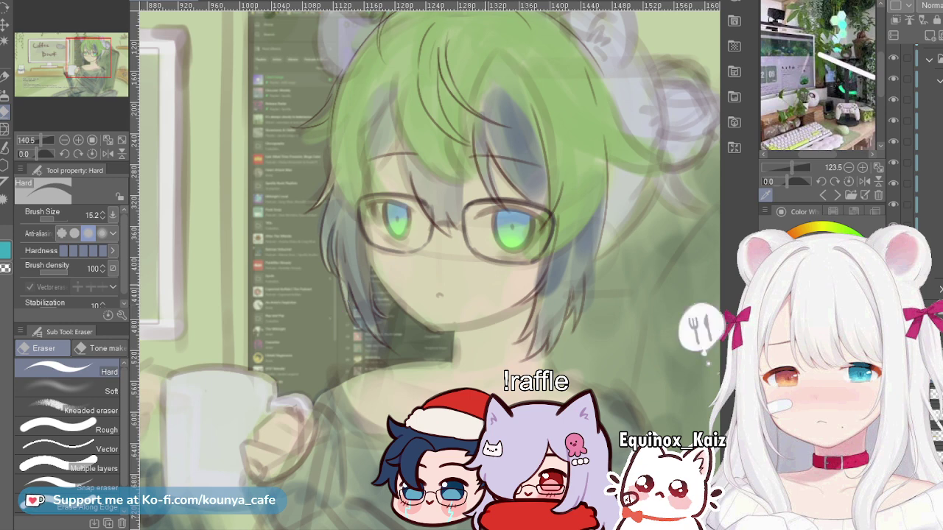
left_click_drag(409, 270, 341, 230)
scroll(420, 254, "down", 2)
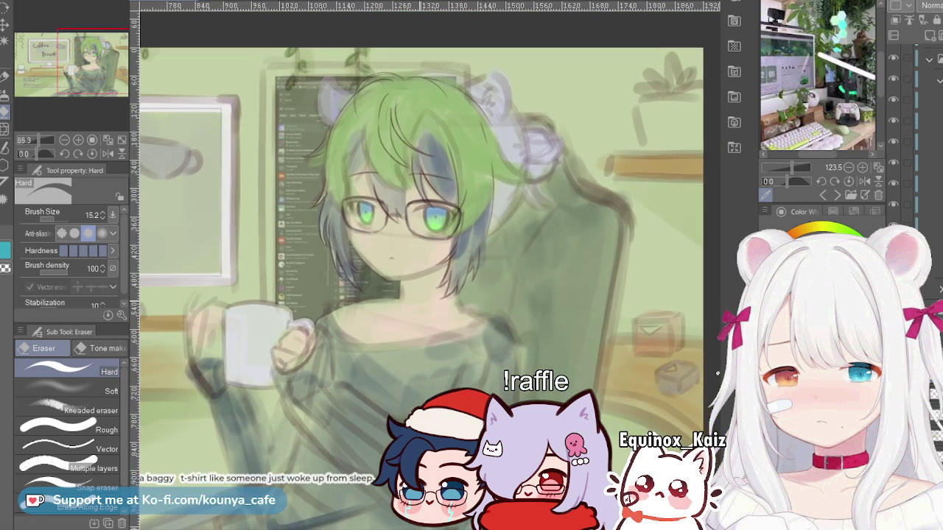
scroll(718, 374, "up", 5)
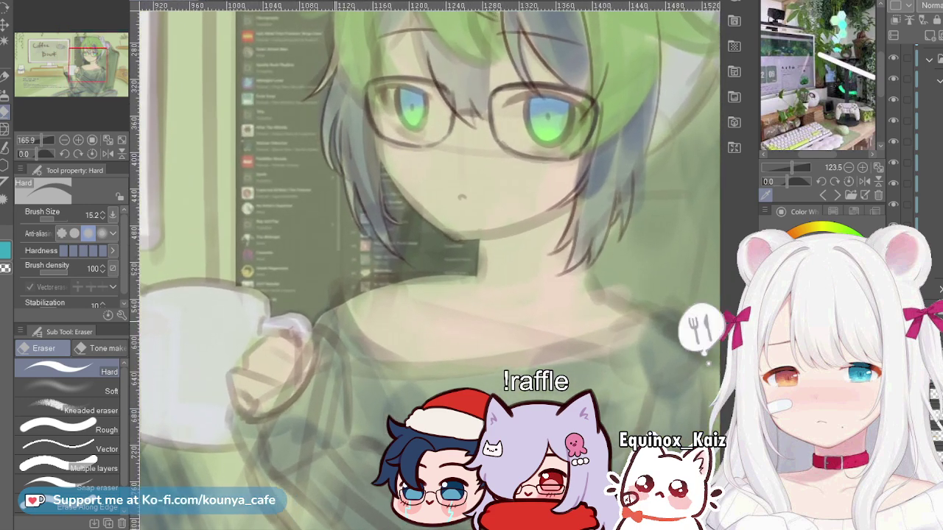
scroll(372, 341, "up", 4)
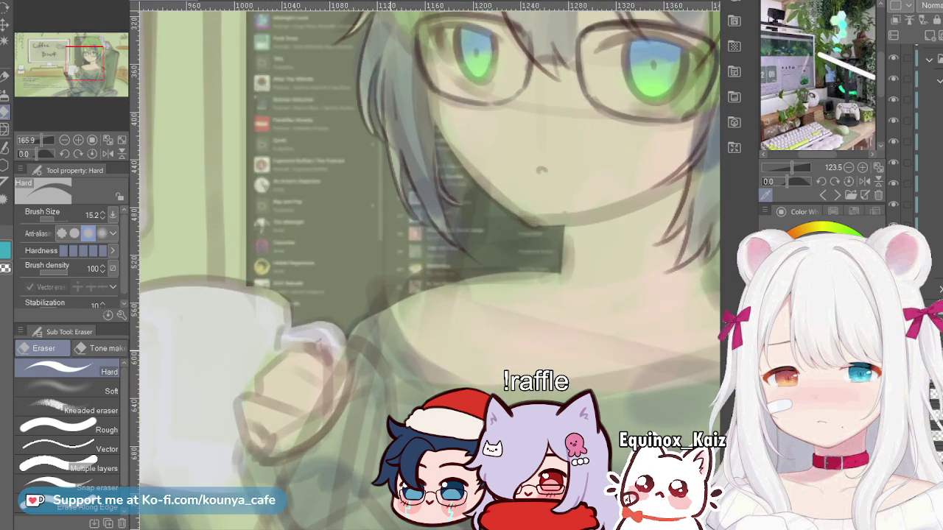
mouse_move(347, 322)
left_mouse_down("ctrl+alt")
mouse_move(376, 321)
mouse_move(352, 321)
mouse_move(361, 316)
mouse_move(381, 348)
left_mouse_up("ctrl+alt")
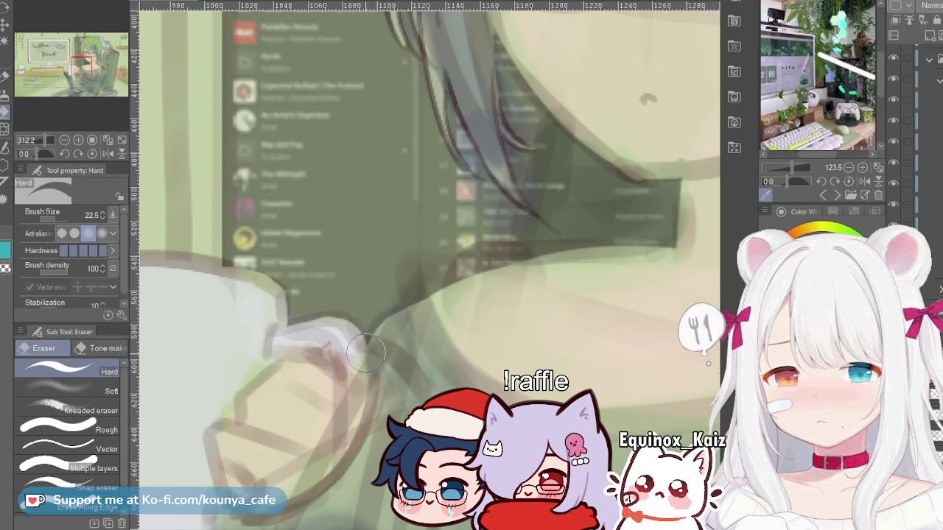
left_click_drag(440, 293, 361, 294, "ctrl")
left_click_drag(442, 184, 447, 210)
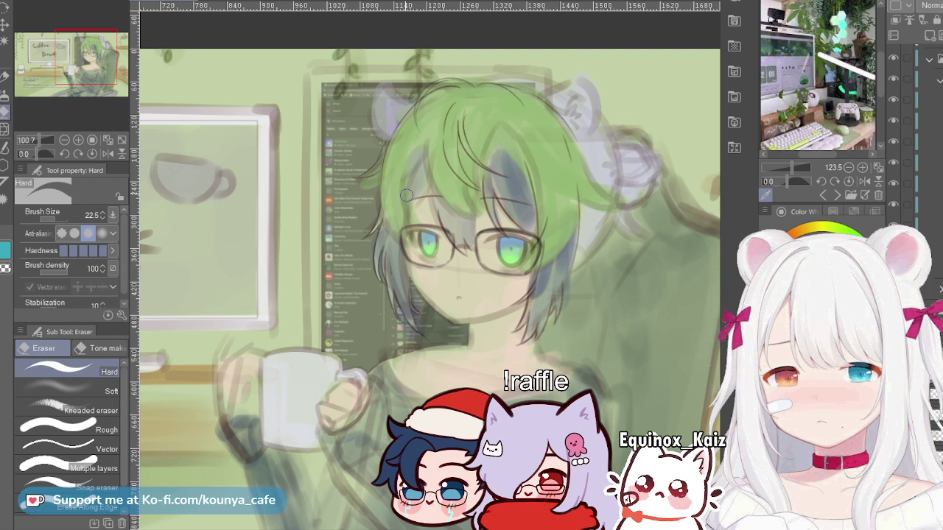
Step: Try a free transform on the pasted playlist screenshot behind the character
key("ctrl+t")
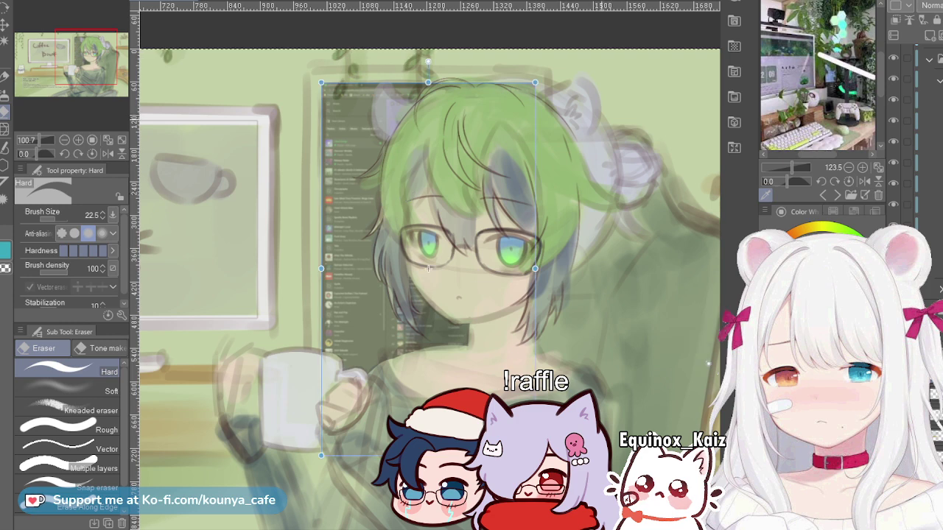
key("Return")
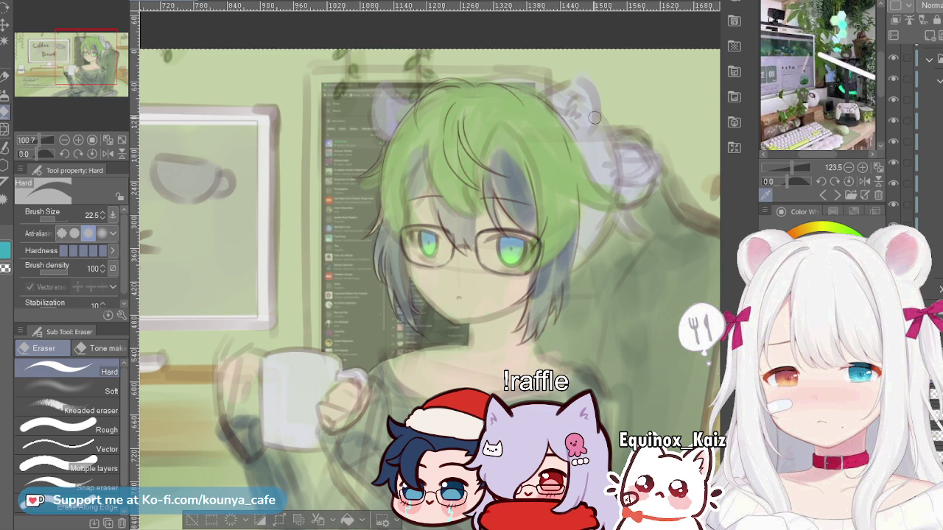
left_click(929, 60)
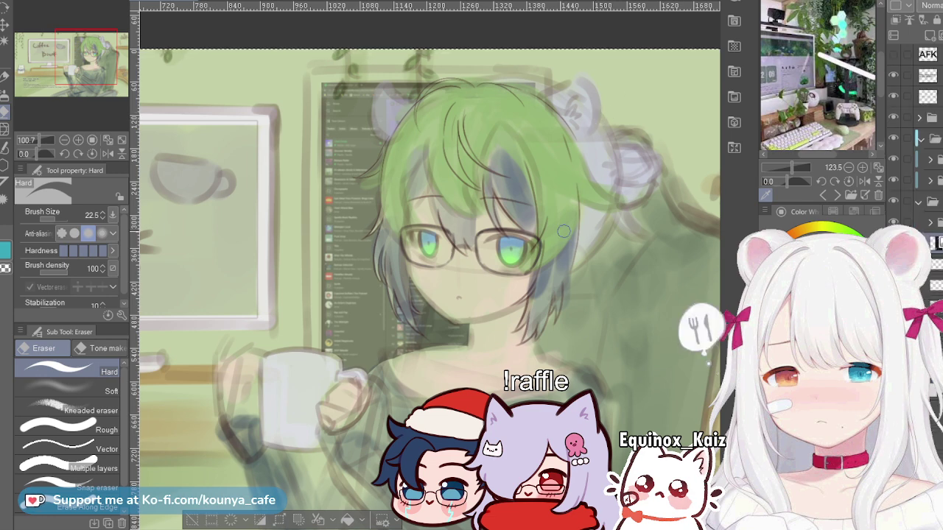
key("ctrl+t")
key("Return")
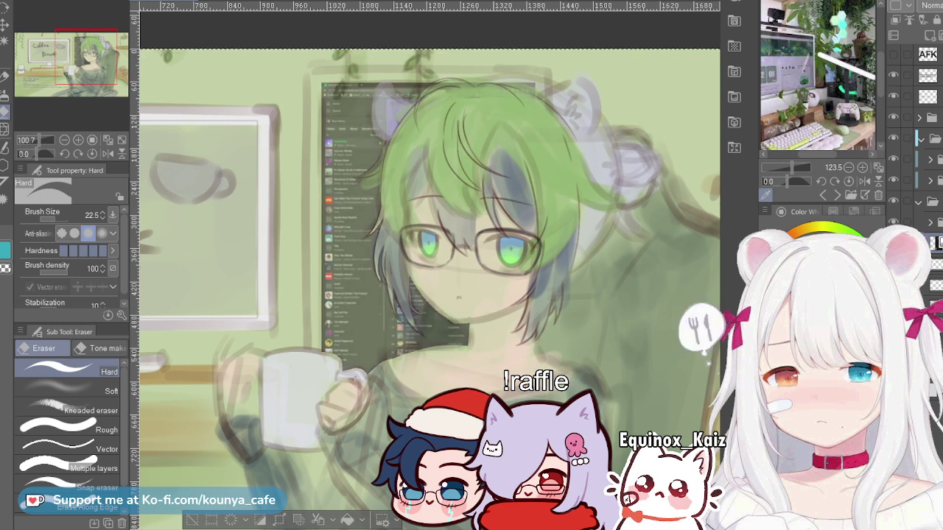
key("ctrl+t")
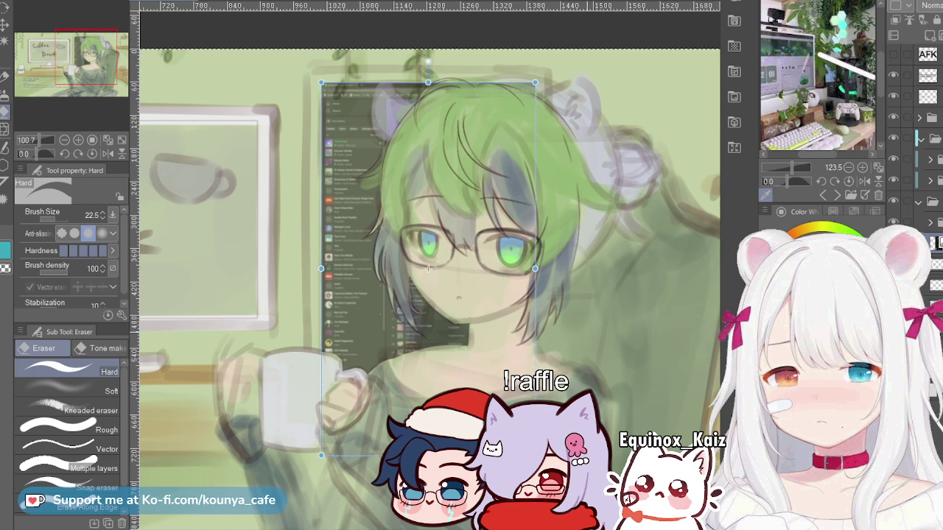
key("Return")
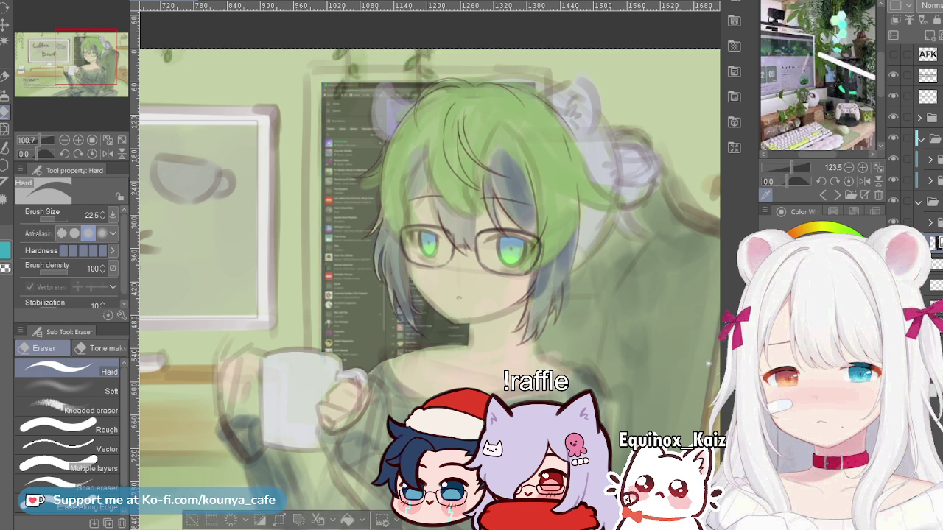
Step: Collapse the open lower layer folder and select the raster layer directly beneath it
left_click(919, 202)
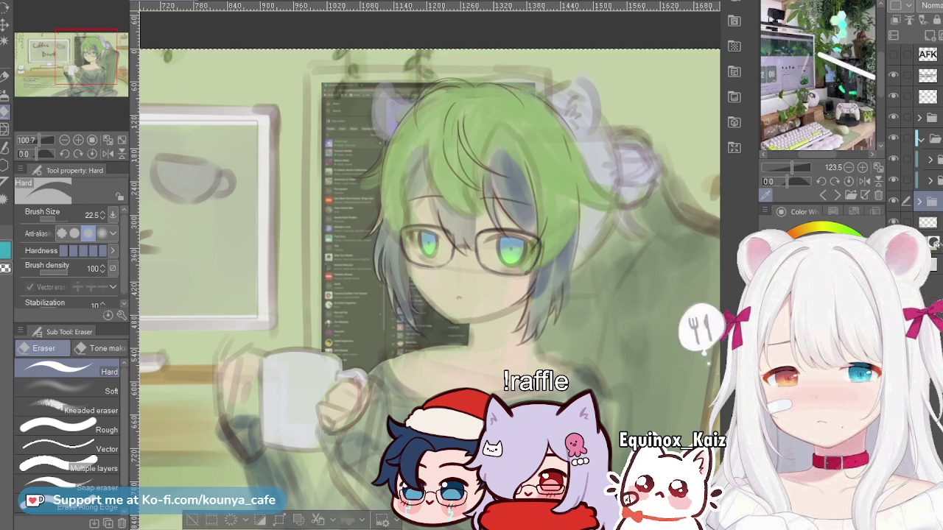
left_click(926, 222)
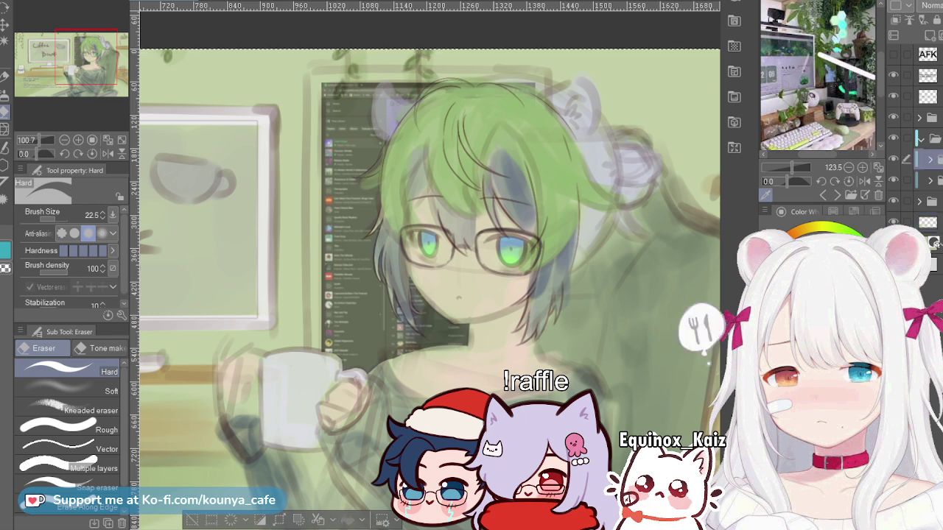
scroll(818, 75, "down", 5)
scroll(818, 75, "up", 6)
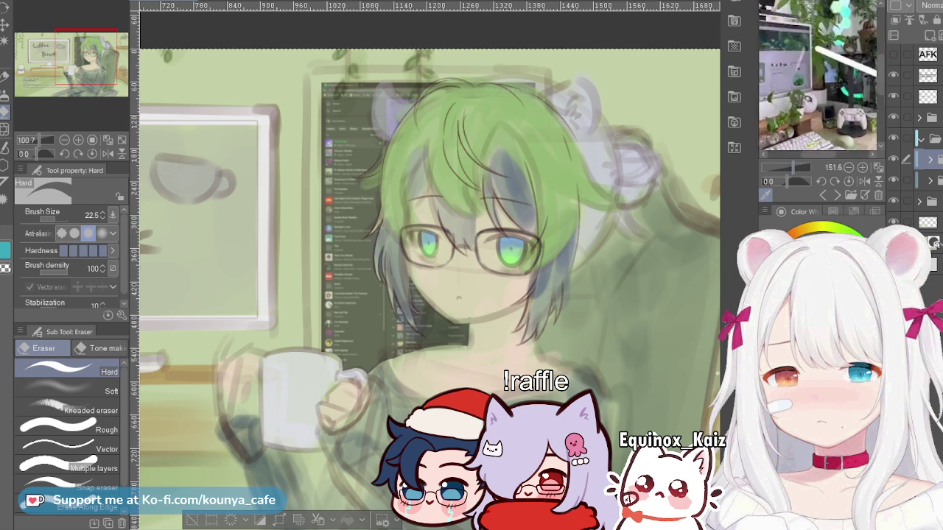
scroll(818, 77, "down", 4)
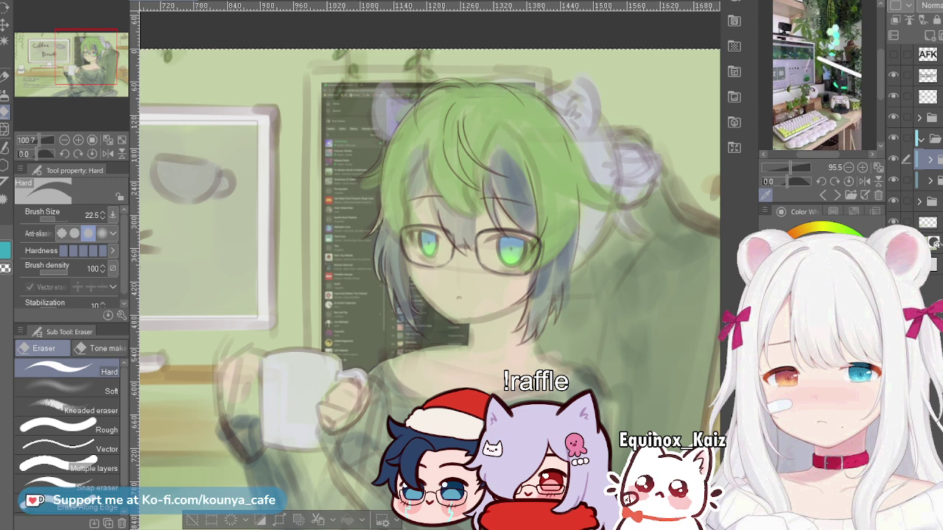
key("alt+bracketleft")
key("alt+bracketleft")
key("alt+bracketleft")
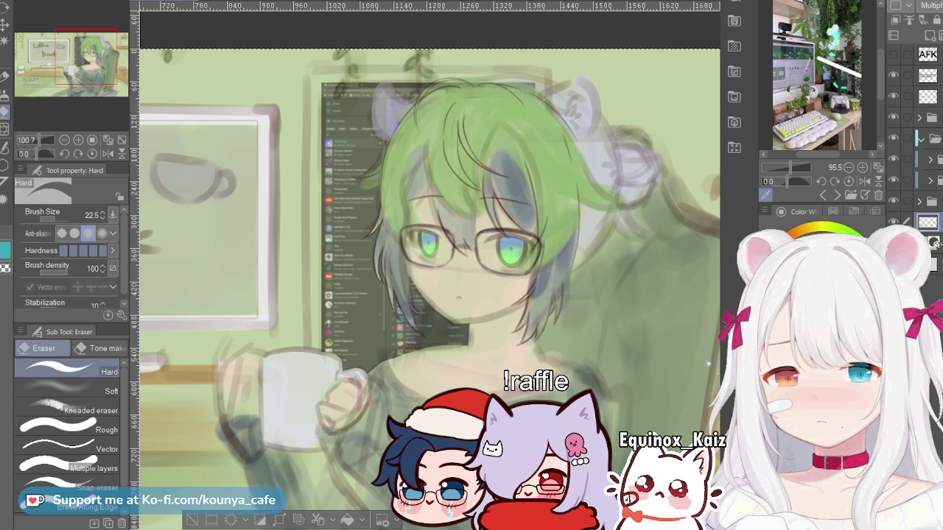
Step: Examine the Coffee Break monitor, the desk area and their balance with the playlist screen
left_click_drag(304, 263, 764, 281)
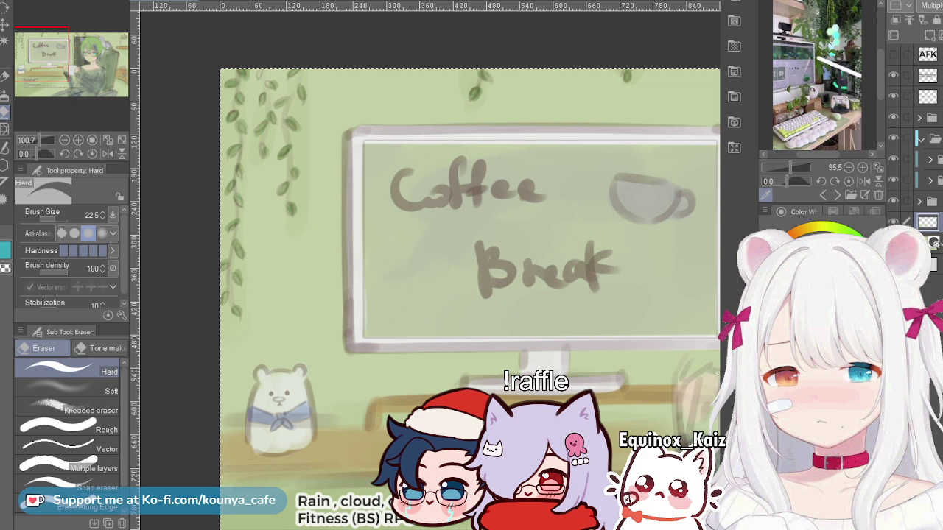
left_click_drag(471, 287, 462, 287)
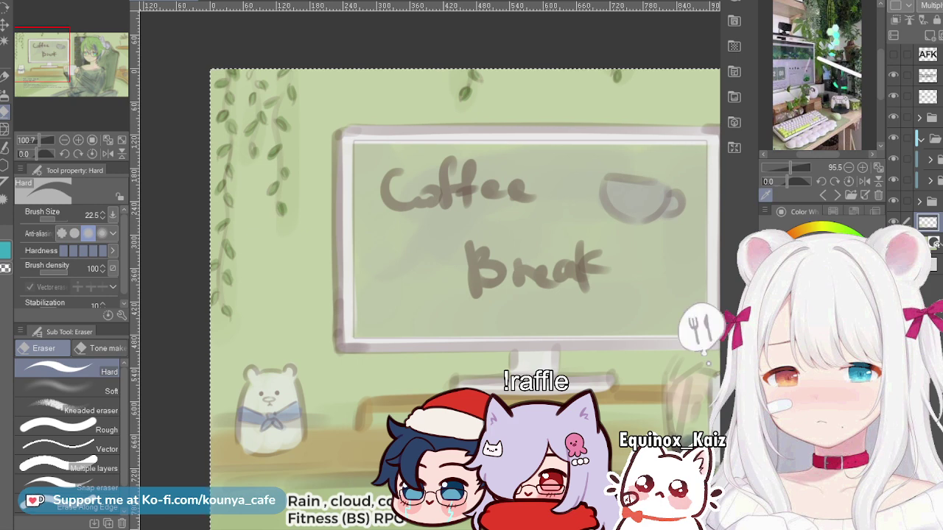
left_click_drag(472, 282, 292, 308)
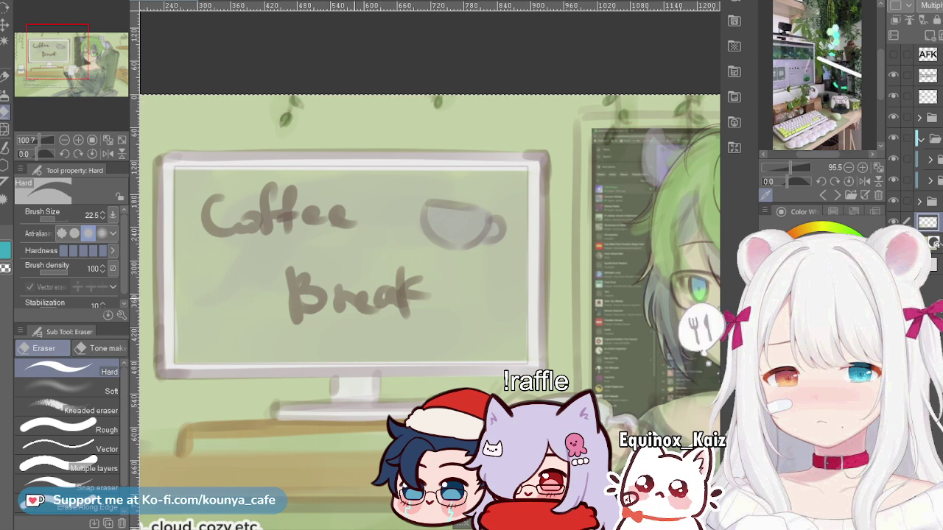
scroll(350, 274, "down", 3)
left_click_drag(361, 288, 346, 281)
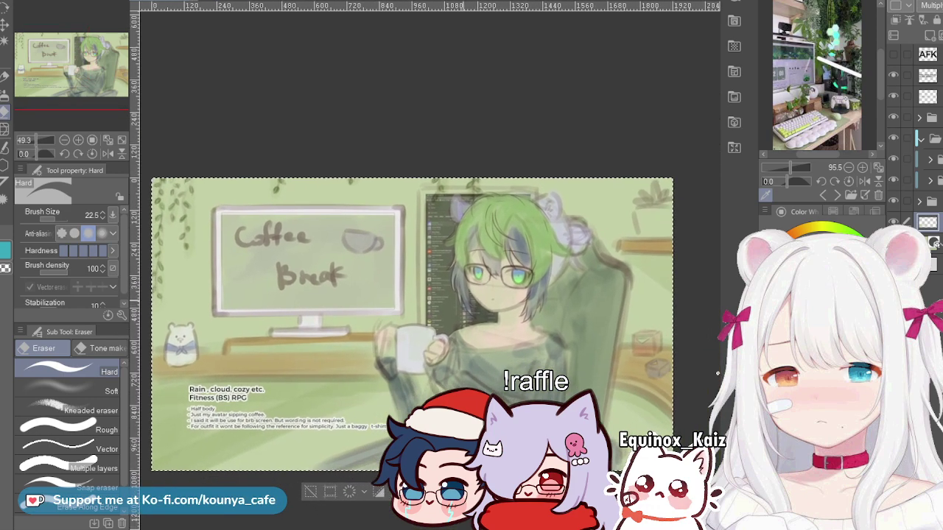
scroll(459, 299, "up", 3)
mouse_move(442, 310)
left_mouse_down()
mouse_move(522, 229)
mouse_move(611, 229)
left_mouse_up()
left_click_drag(442, 295, 501, 297)
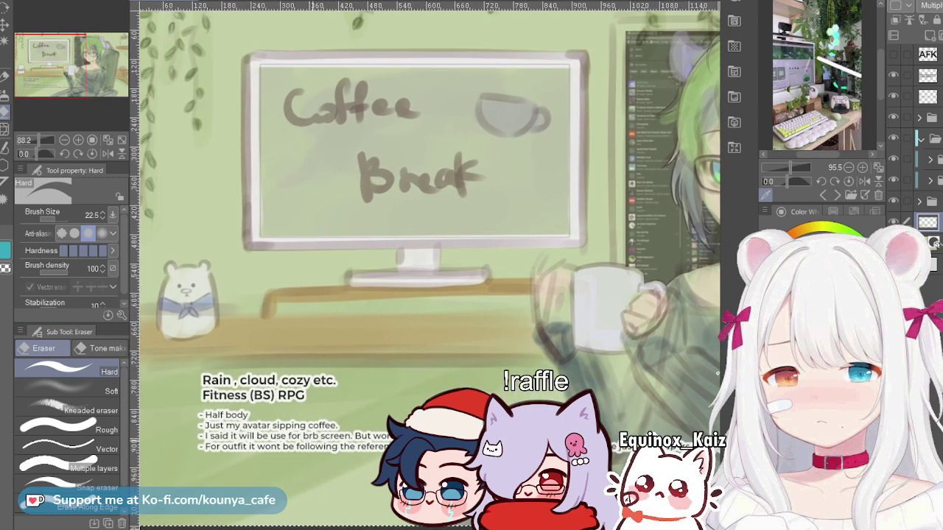
Step: Select the layer holding the bulleted commission notes below the desk and hide it
left_click(318, 440, "ctrl+shift")
left_click(928, 223)
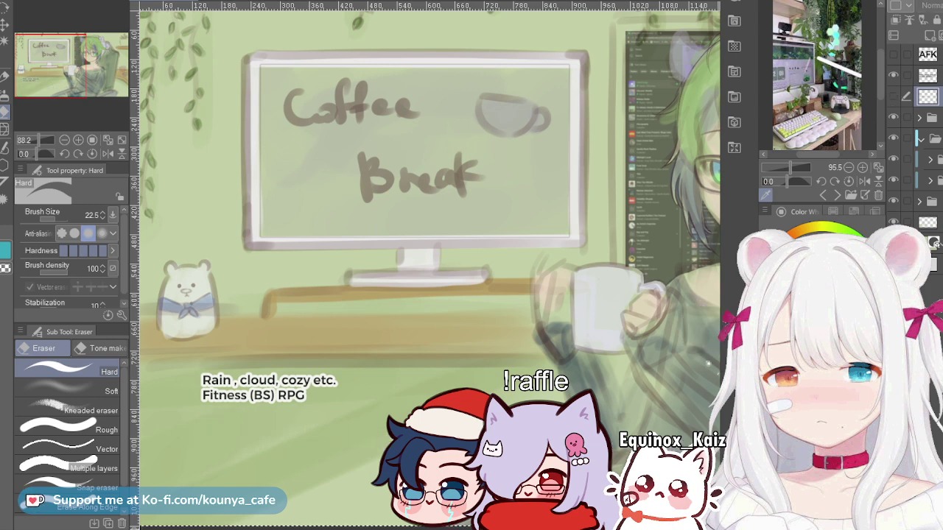
left_click(893, 96)
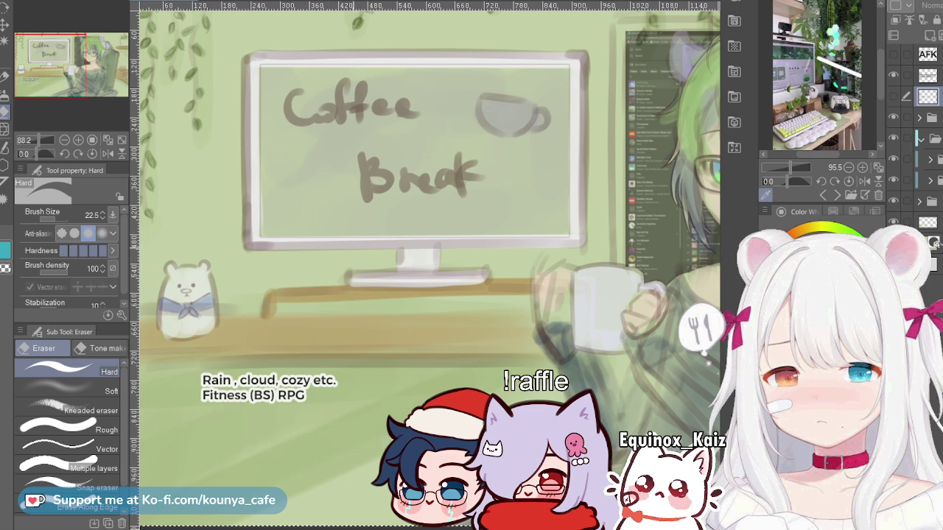
Step: Examine the whole illustration, comparing the character and chair with the monitor and playlist screen
scroll(344, 254, "down", 1)
scroll(344, 255, "down", 1)
left_click_drag(344, 254, 215, 269)
left_click_drag(538, 330, 404, 316)
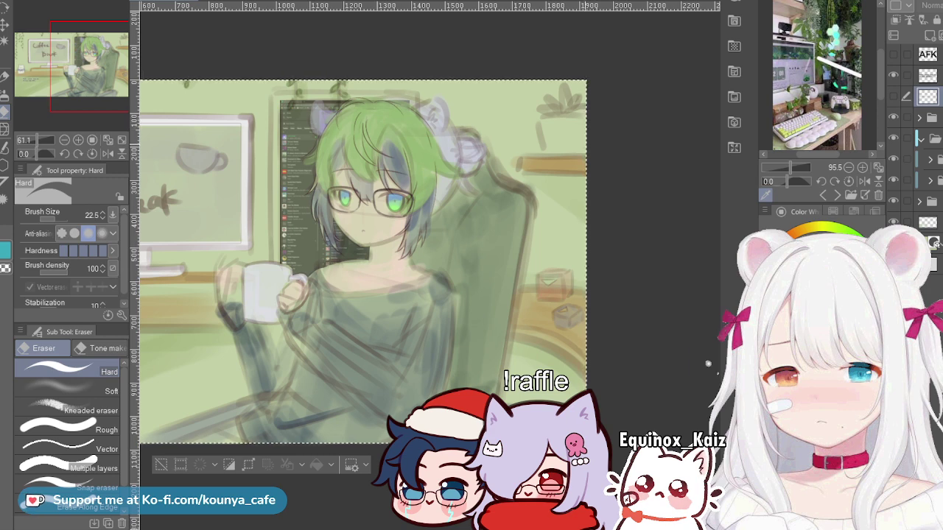
left_click_drag(354, 258, 540, 263)
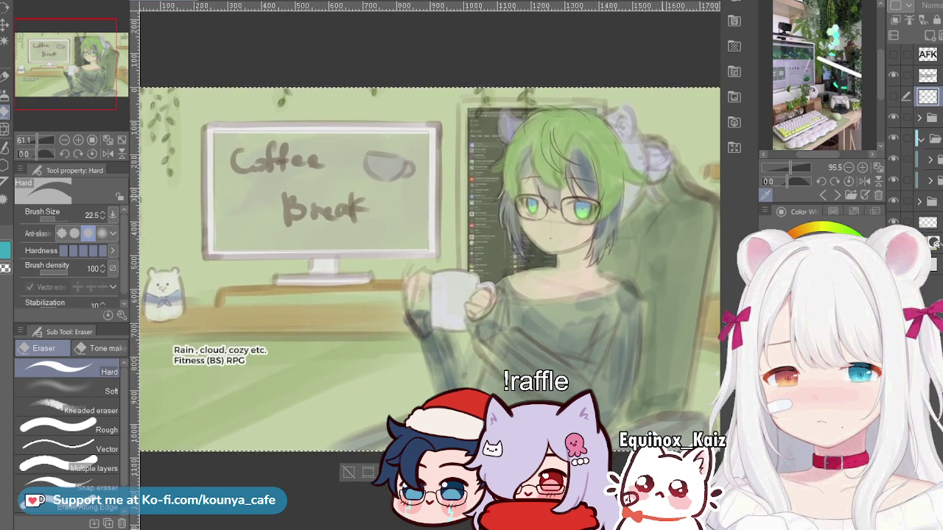
scroll(669, 202, "down", 1)
left_click_drag(661, 204, 623, 214)
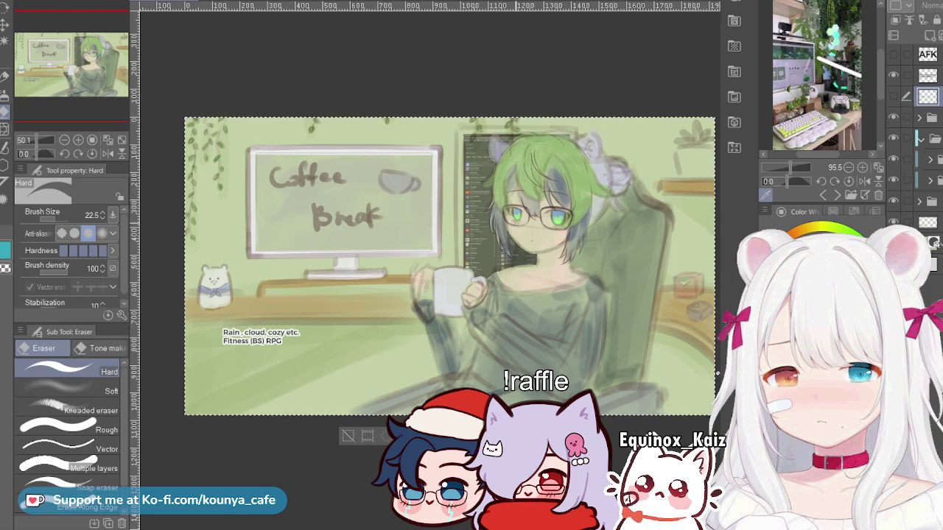
Step: Select the playlist screen layer and erase its overlap across the top of the green hair with the Hard eraser at size 52.4
scroll(559, 216, "up", 3)
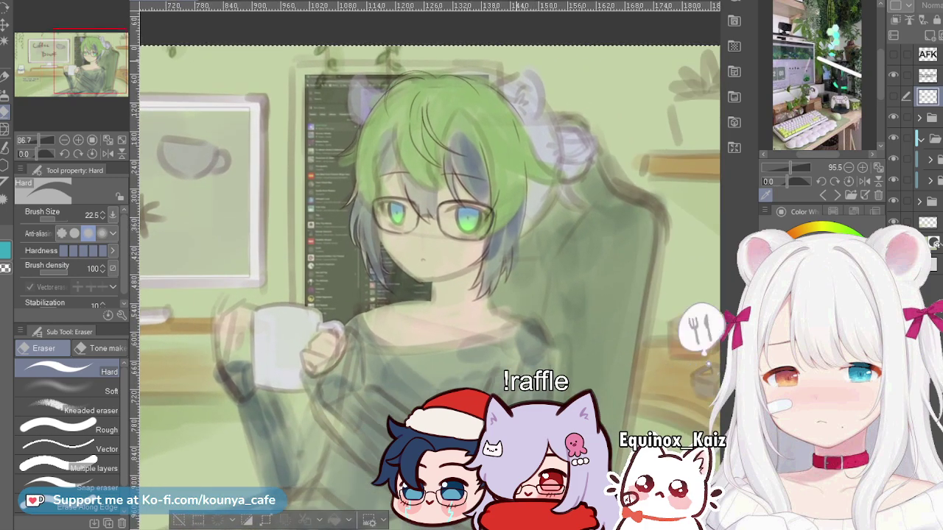
scroll(425, 281, "up", 5)
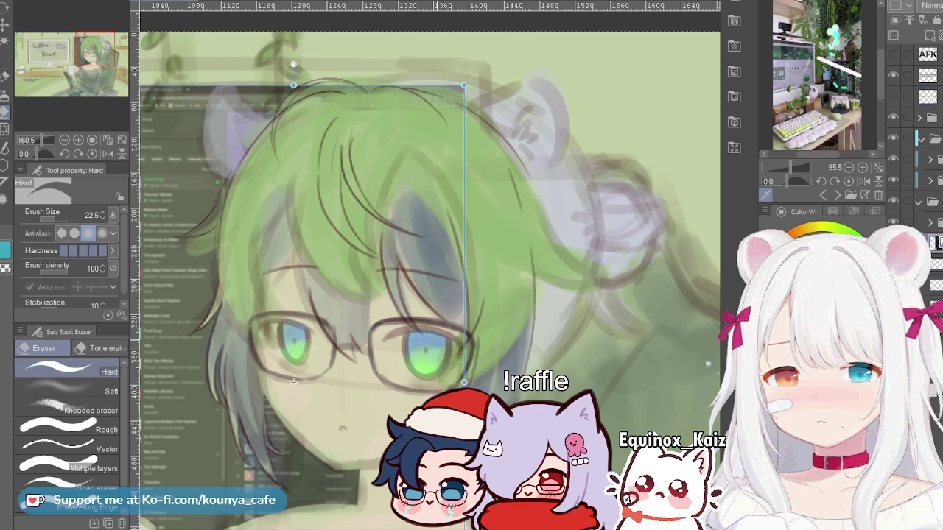
left_click(438, 220, "ctrl+shift")
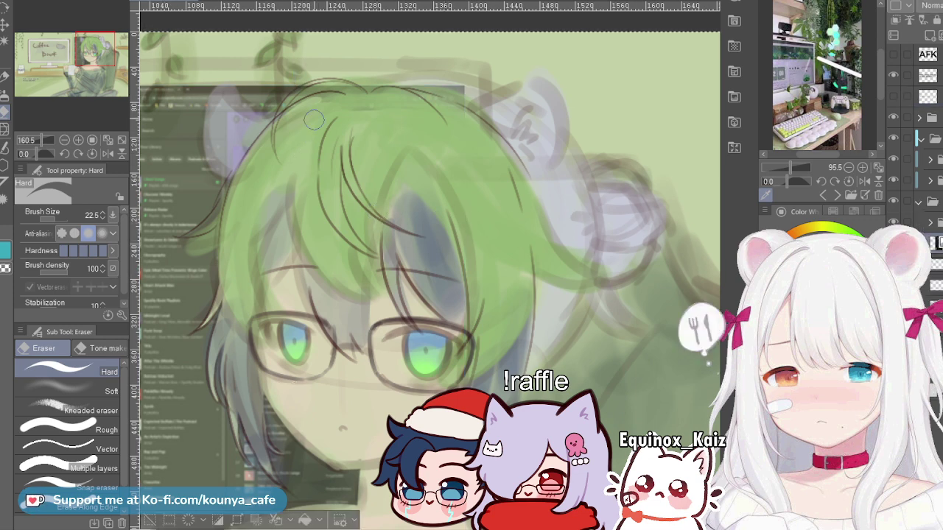
left_click_drag(270, 130, 354, 110)
left_click_drag(419, 102, 333, 111)
mouse_move(410, 105)
left_mouse_down()
mouse_move(452, 115)
mouse_move(397, 99)
mouse_move(476, 109)
mouse_move(400, 92)
mouse_move(450, 107)
left_mouse_up()
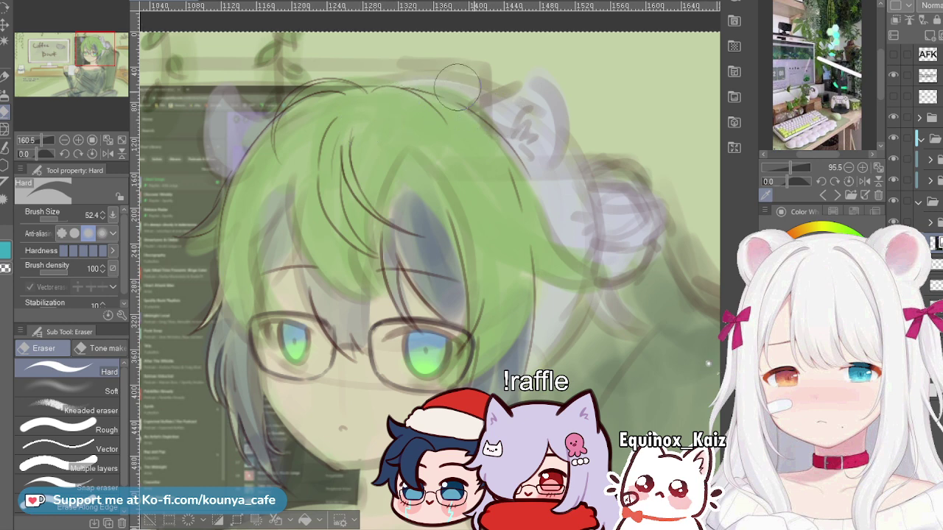
Step: Erase the playlist screen where it covers the bear ear beside the monitor, refining the ear's edge with brush size 45.5
scroll(258, 173, "down", 3)
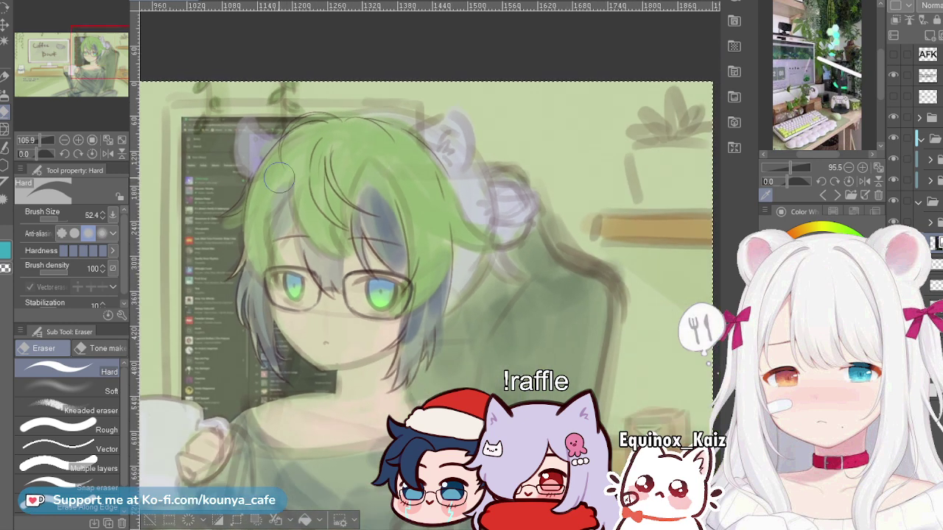
scroll(257, 173, "up", 5)
left_click_drag(207, 133, 267, 140)
left_click_drag(237, 112, 257, 140)
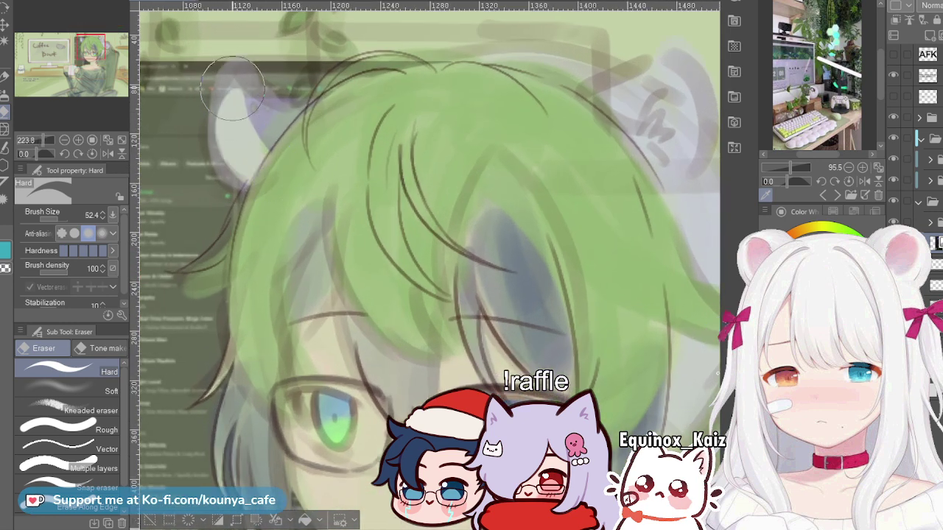
mouse_move(233, 89)
left_mouse_down()
mouse_move(229, 114)
mouse_move(243, 127)
mouse_move(238, 73)
mouse_move(292, 151)
mouse_move(245, 82)
mouse_move(271, 126)
left_mouse_up()
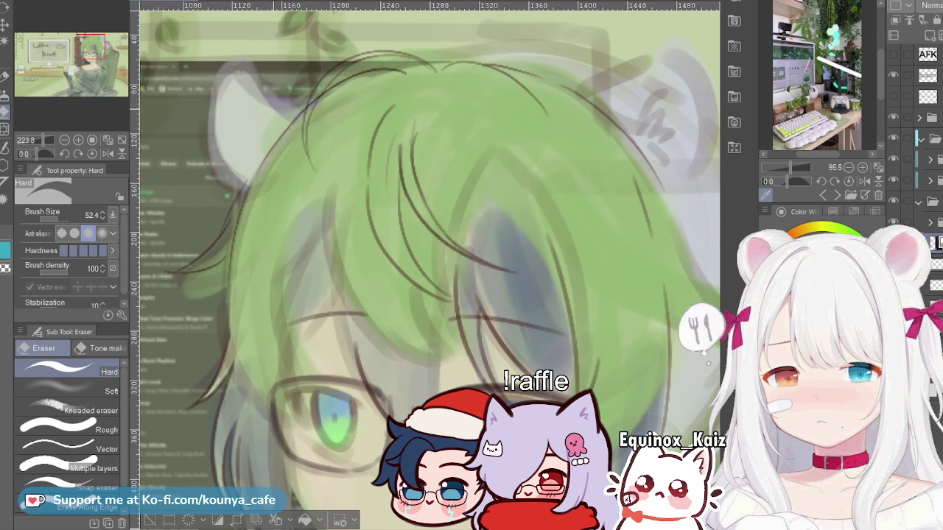
key("[")
mouse_move(266, 75)
left_mouse_down()
mouse_move(259, 101)
mouse_move(289, 102)
mouse_move(248, 66)
mouse_move(315, 118)
left_mouse_up()
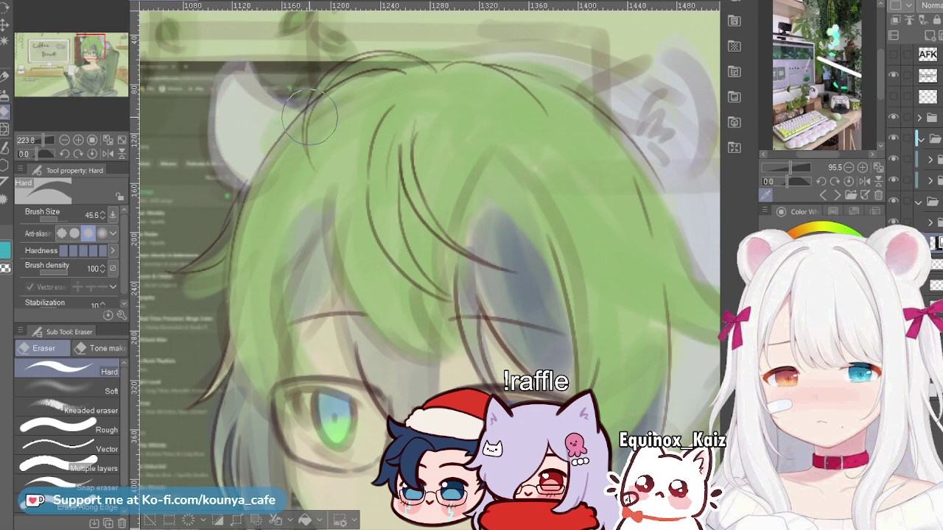
Step: Erase the playlist screen along the ear's outer edge and over the pointed hair strand below the ear
mouse_move(238, 72)
left_mouse_down()
mouse_move(255, 173)
mouse_move(241, 128)
mouse_move(242, 67)
mouse_move(240, 168)
mouse_move(232, 130)
mouse_move(236, 80)
mouse_move(259, 179)
mouse_move(227, 141)
mouse_move(227, 162)
mouse_move(245, 166)
mouse_move(227, 165)
mouse_move(234, 155)
mouse_move(225, 128)
mouse_move(263, 185)
mouse_move(225, 139)
mouse_move(267, 181)
mouse_move(244, 221)
mouse_move(191, 263)
mouse_move(252, 169)
mouse_move(215, 249)
mouse_move(195, 267)
mouse_move(241, 188)
mouse_move(217, 252)
mouse_move(190, 266)
mouse_move(254, 175)
mouse_move(213, 258)
mouse_move(184, 272)
mouse_move(227, 241)
mouse_move(199, 271)
mouse_move(207, 251)
mouse_move(188, 265)
mouse_move(253, 166)
mouse_move(206, 246)
left_mouse_up()
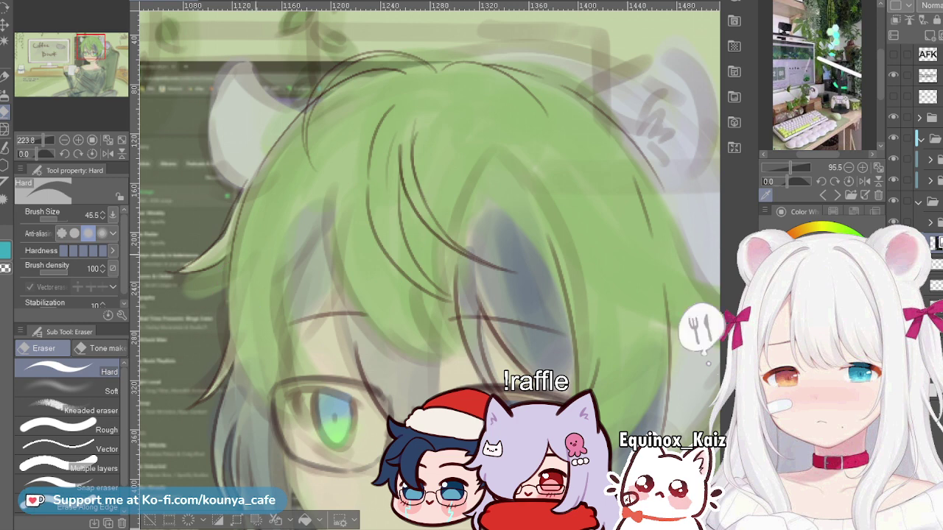
scroll(255, 249, "down", 4)
mouse_move(175, 298)
left_mouse_down()
mouse_move(200, 278)
mouse_move(240, 276)
left_mouse_up()
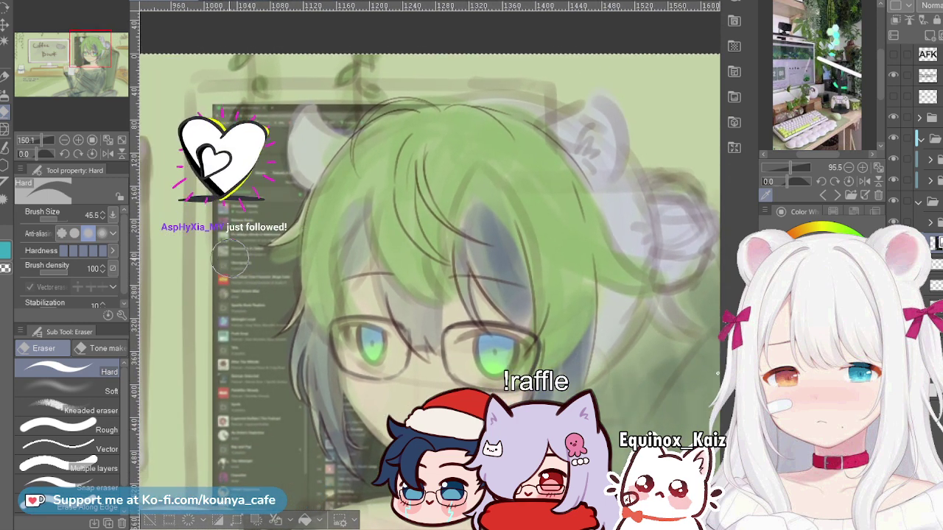
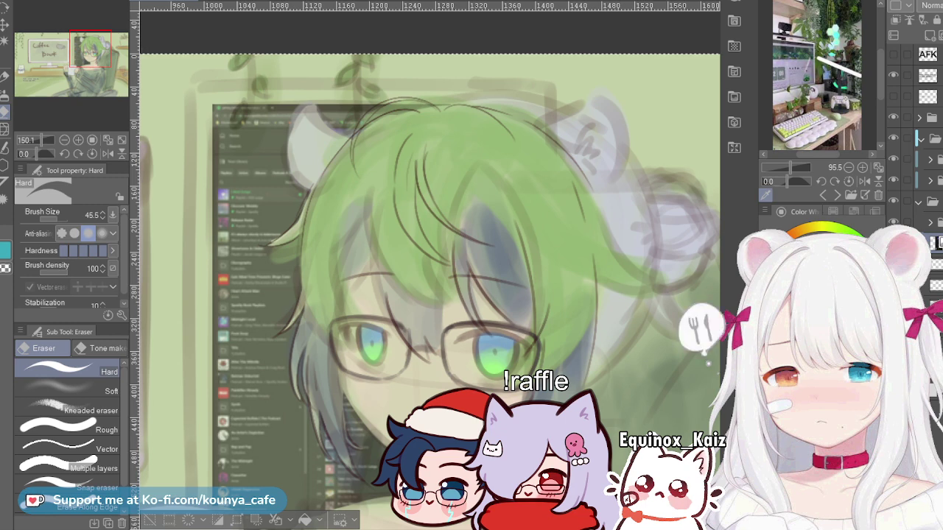
left_click(931, 201)
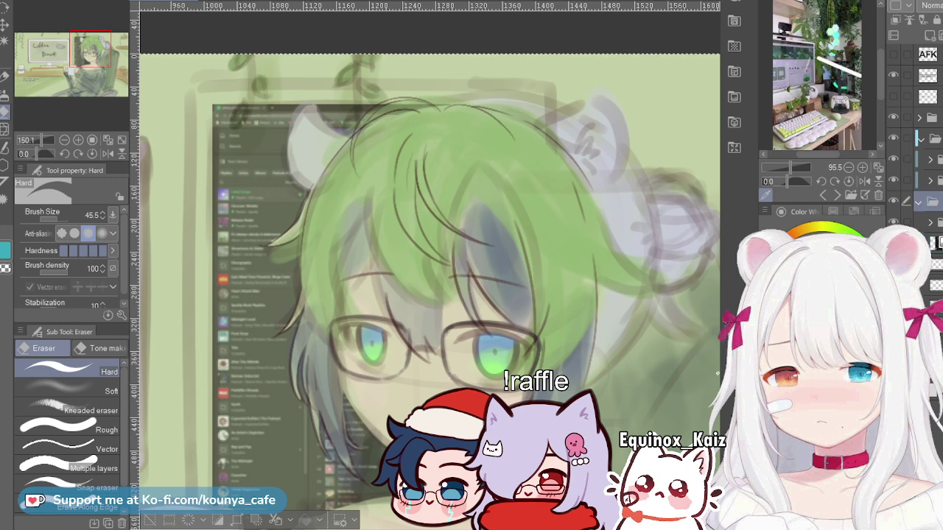
left_click(931, 138)
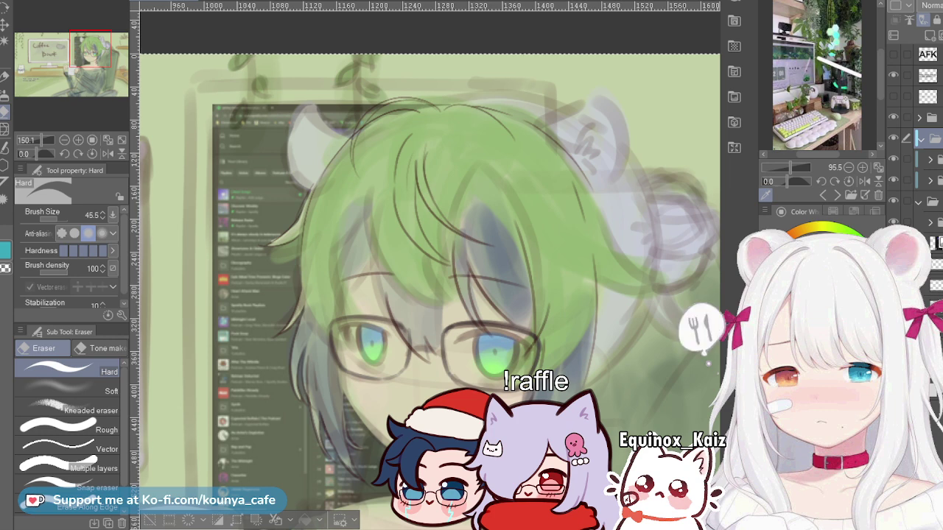
left_click(932, 159)
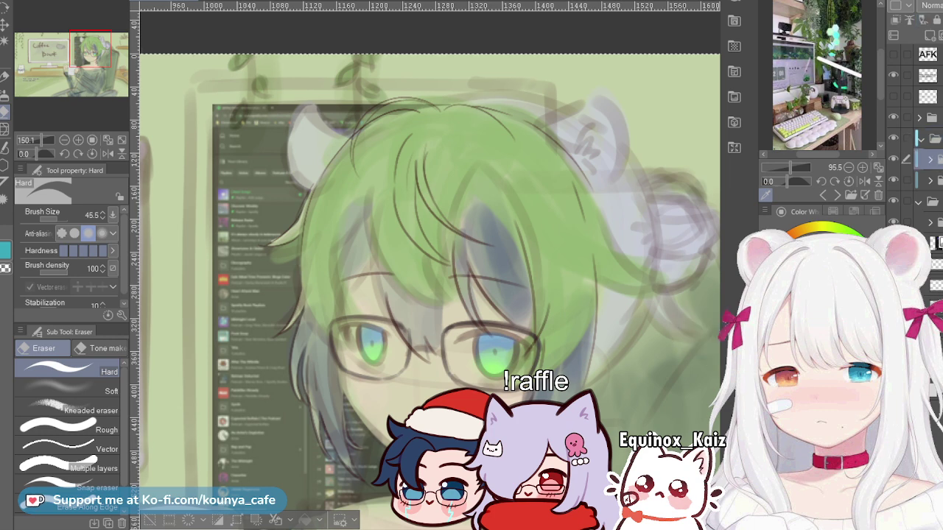
key("Delete")
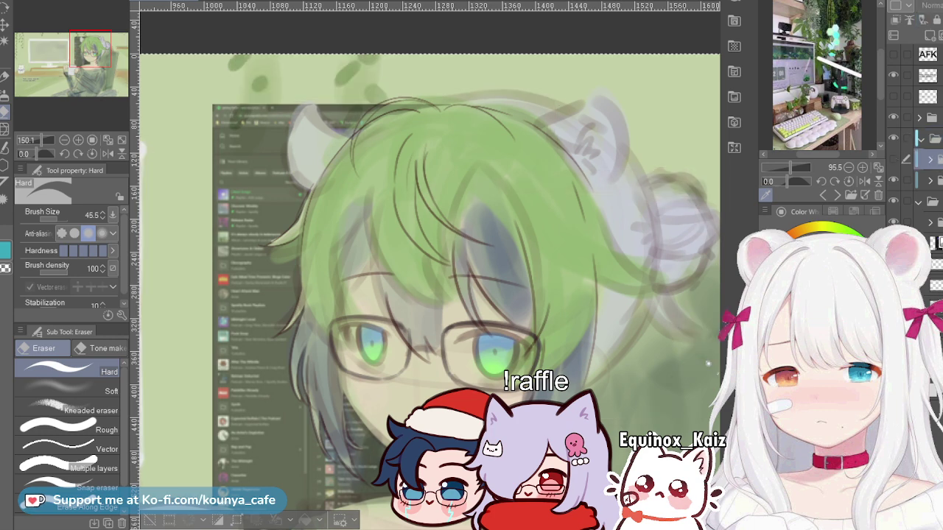
key("ctrl+z")
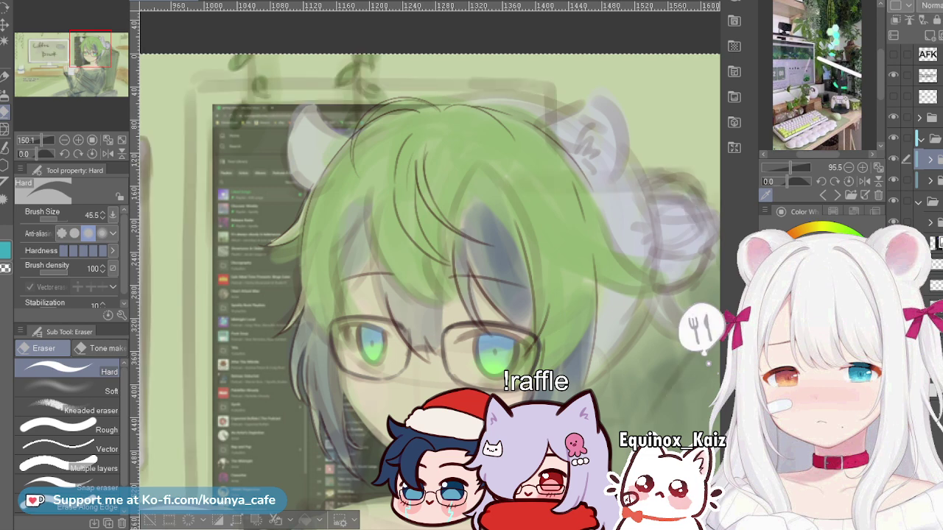
Step: Expand the nested layer folders, select the layer inside the inner folder and switch to the Flat marker
left_click(931, 180)
left_click(930, 180)
left_click(931, 201)
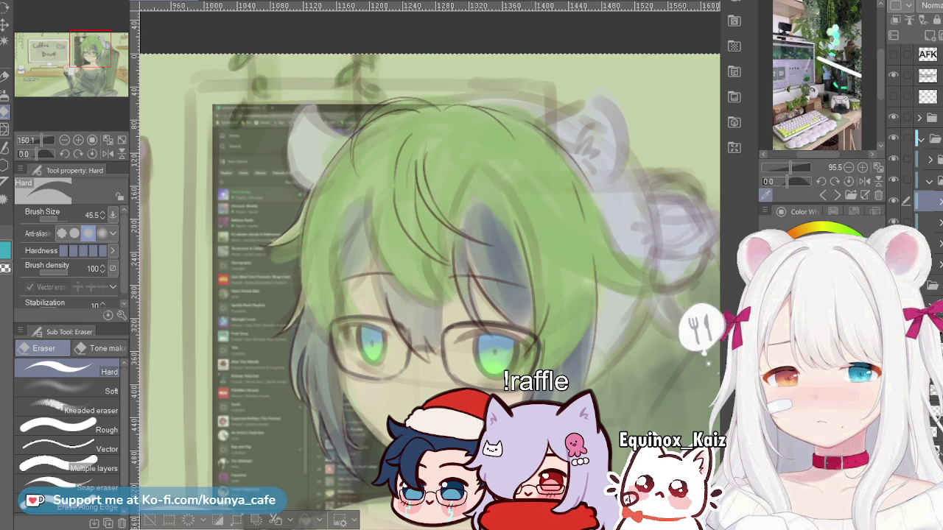
left_click(928, 222)
left_click(927, 201)
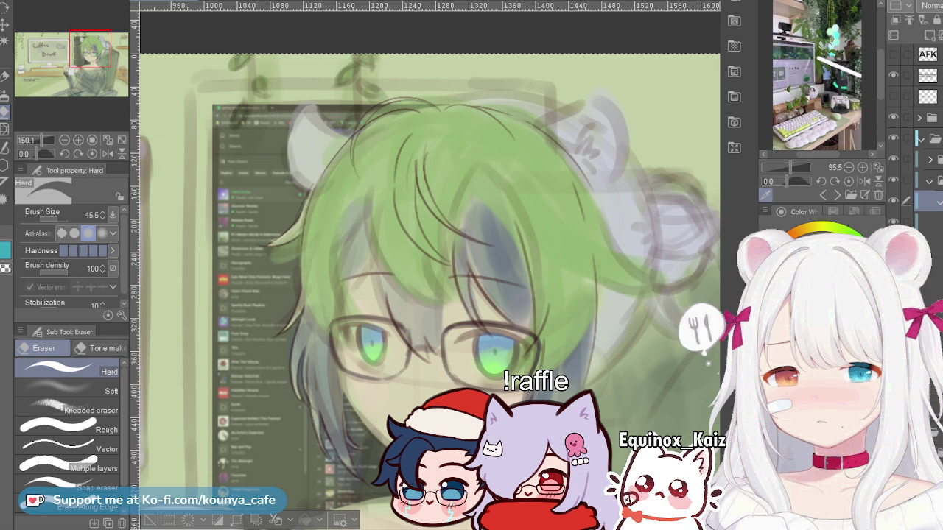
key("ctrl+z")
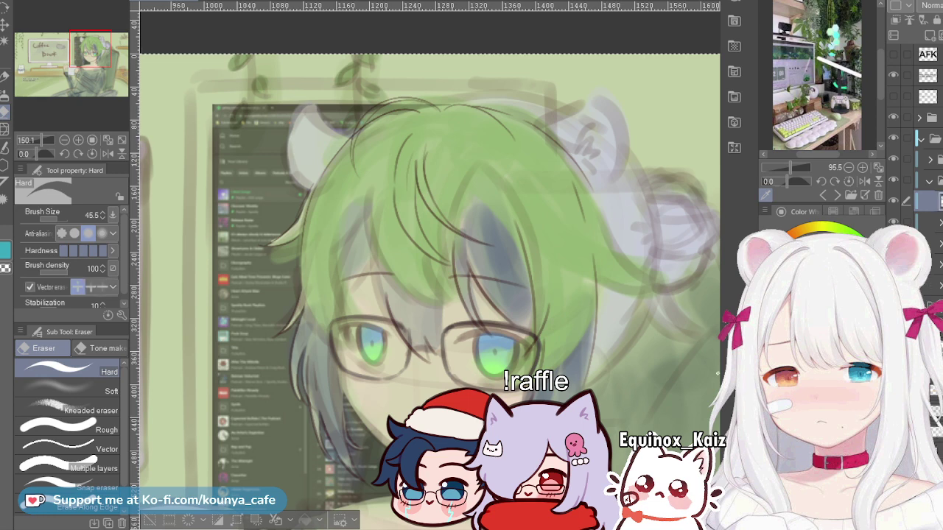
key("ctrl+z")
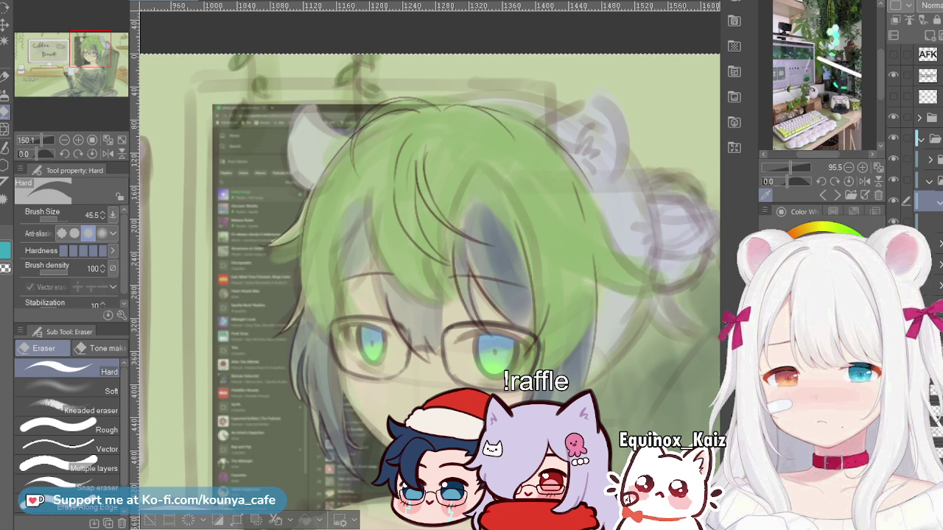
left_click(29, 286)
key("p")
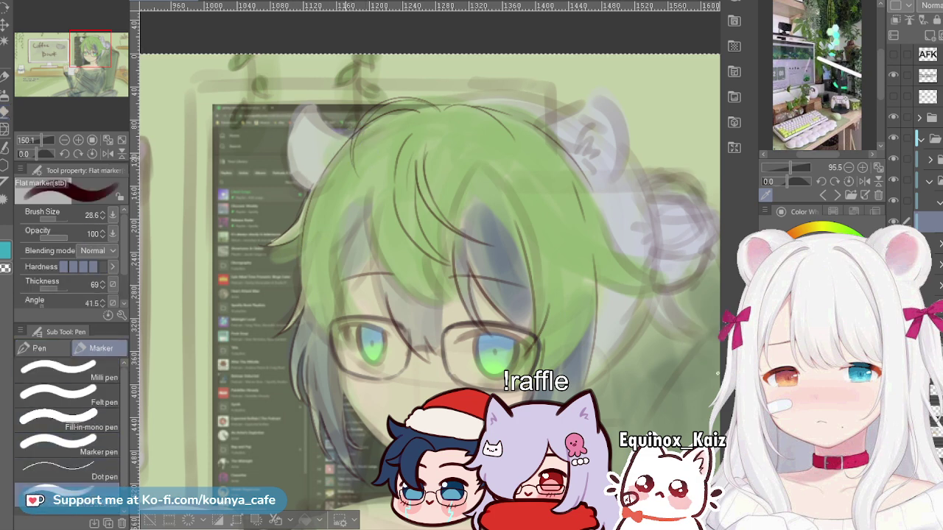
Step: Try to draw the hair outline from the crown down past the bear ear with the marker at size 13
key("[")
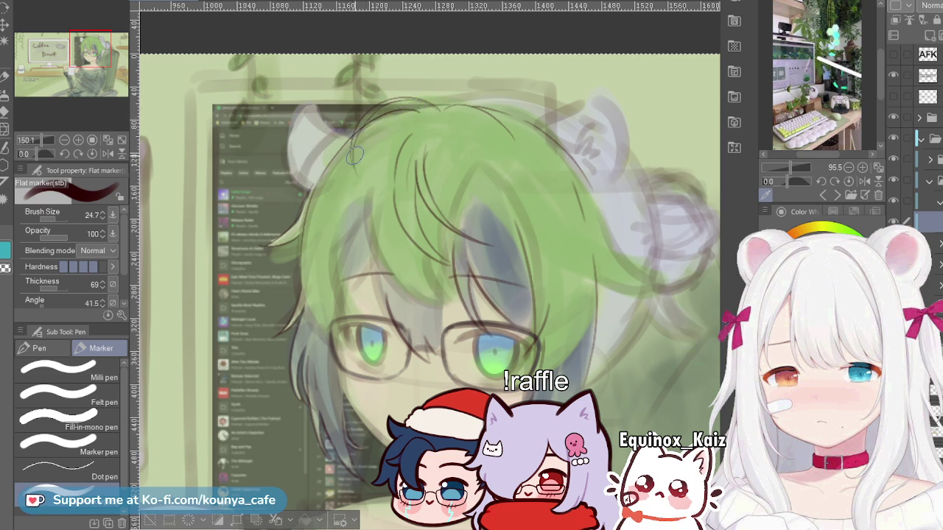
scroll(354, 158, "up", 3)
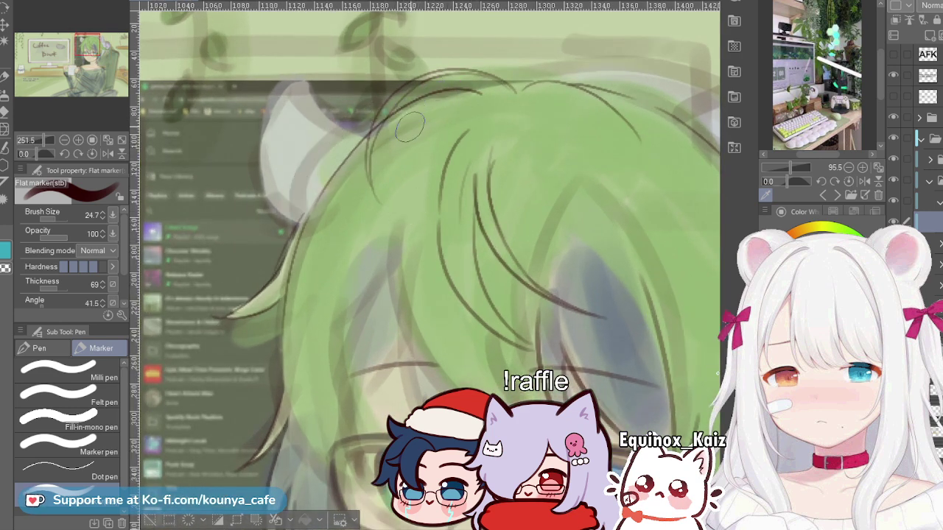
scroll(402, 123, "down", 3)
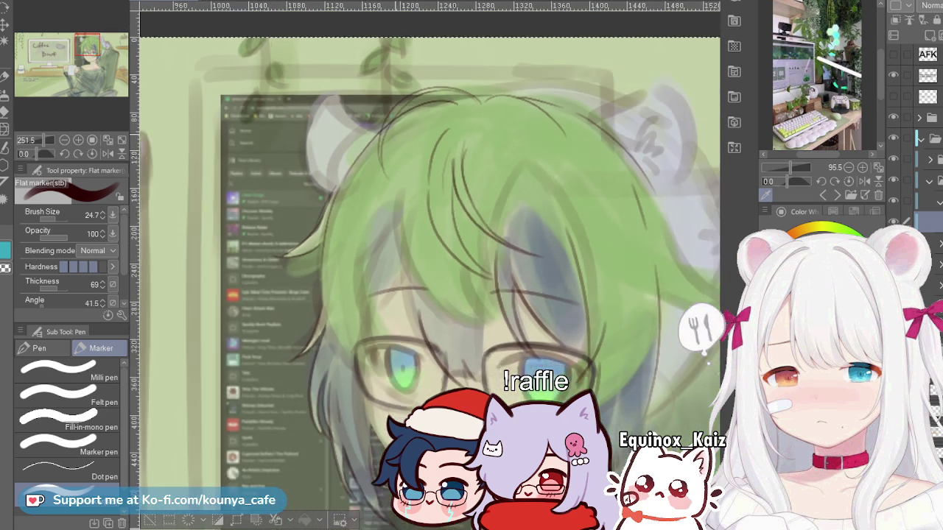
key("[")
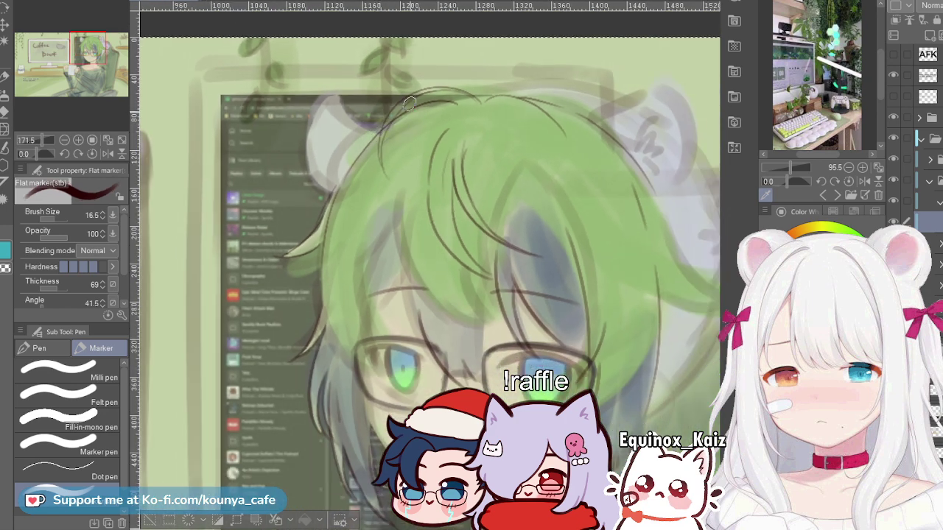
key("[")
mouse_move(412, 101)
left_mouse_down()
mouse_move(363, 134)
mouse_move(328, 193)
left_mouse_up()
scroll(296, 36, "up", 3)
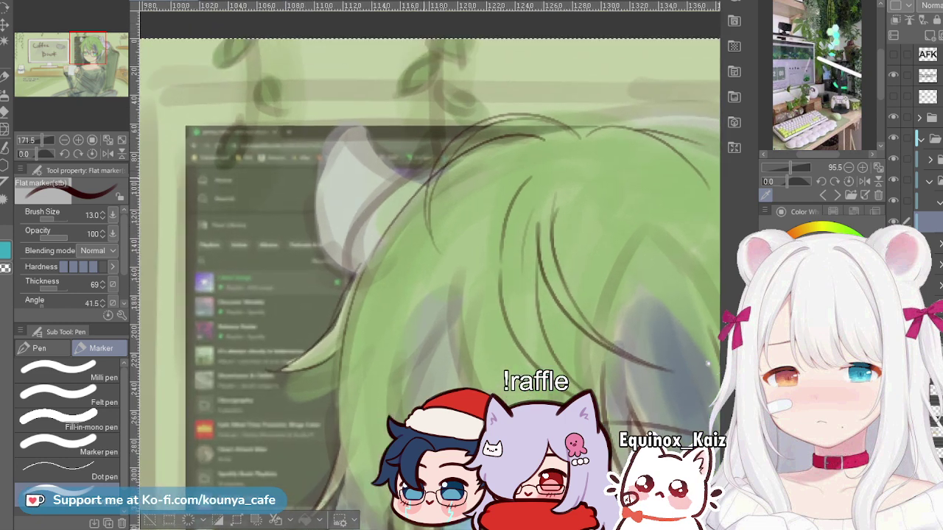
key("ctrl+z")
mouse_move(520, 137)
left_mouse_down()
mouse_move(411, 162)
mouse_move(336, 234)
left_mouse_up()
key("ctrl+z")
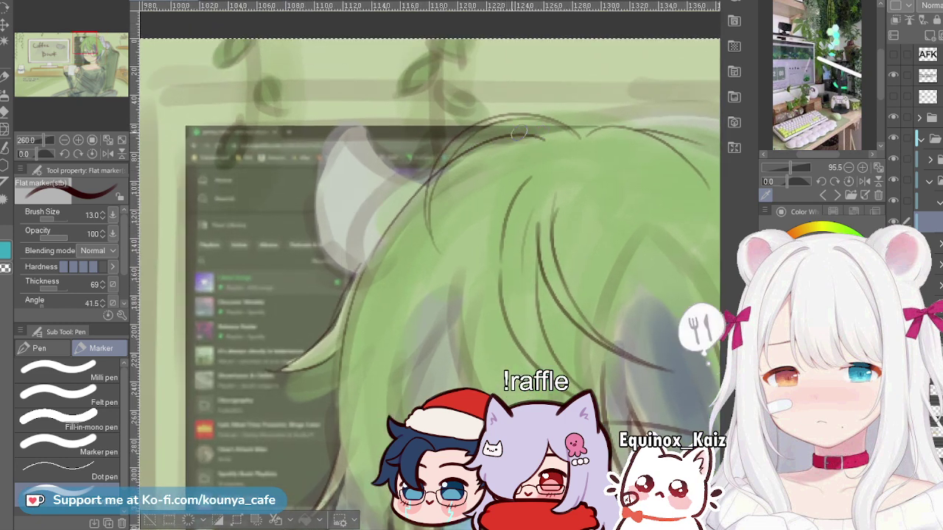
left_click_drag(547, 134, 358, 253)
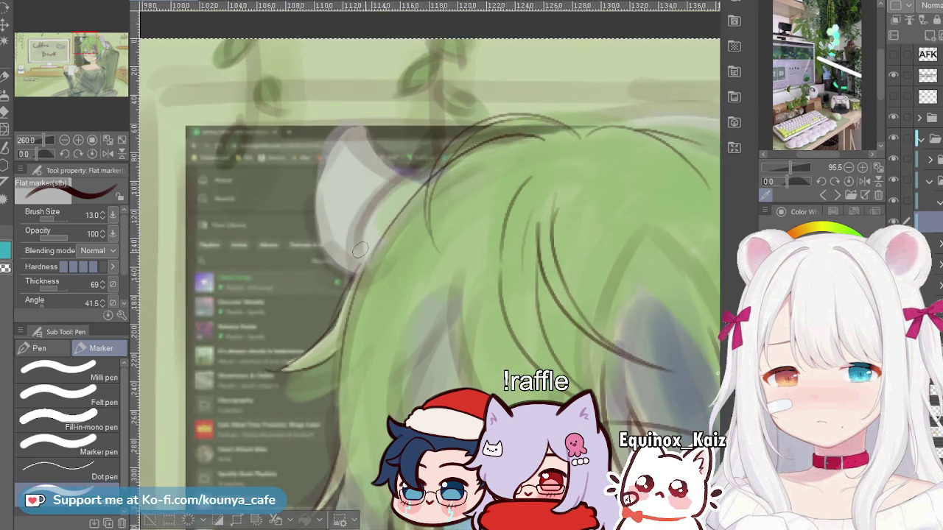
key("ctrl+z")
Step: Try to draw the hair outline from the crown down past the bear ear with the marker at size 9.9
key("bracketleft")
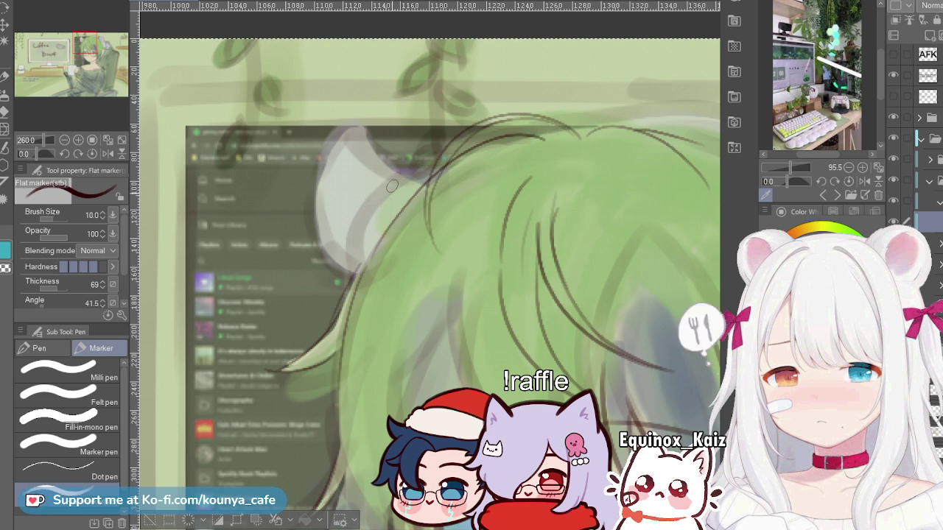
left_click_drag(521, 137, 347, 250)
key("ctrl+z")
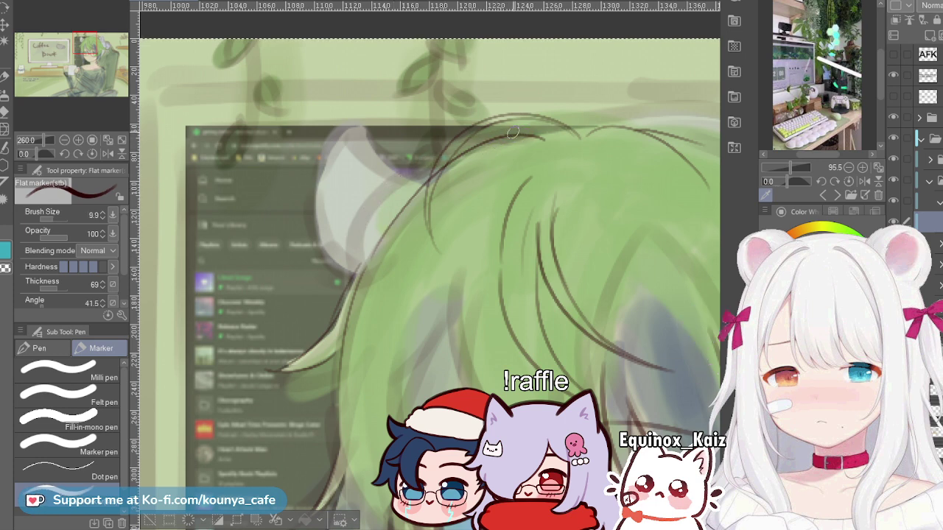
left_click_drag(516, 132, 370, 261)
key("ctrl+z")
left_click_drag(524, 136, 357, 259)
key("ctrl+z")
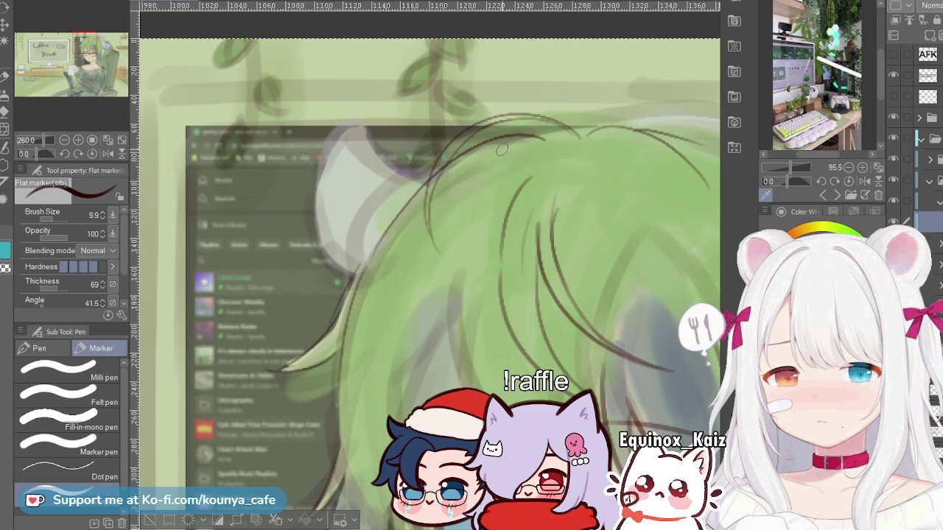
mouse_move(507, 140)
left_mouse_down()
mouse_move(446, 163)
mouse_move(365, 240)
left_mouse_up()
key("ctrl+z")
mouse_move(533, 128)
left_mouse_down()
mouse_move(405, 178)
mouse_move(416, 225)
left_mouse_up()
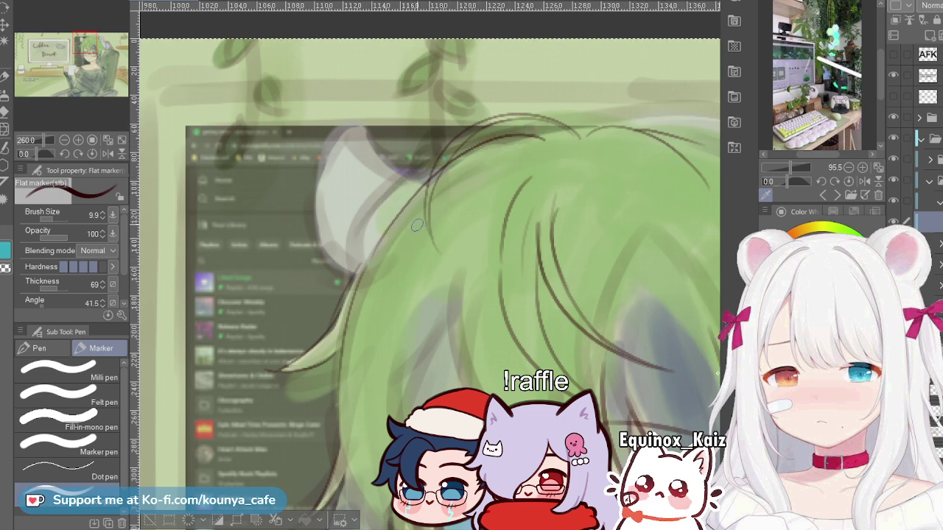
key("ctrl+z")
left_click_drag(536, 124, 351, 219)
key("ctrl+z")
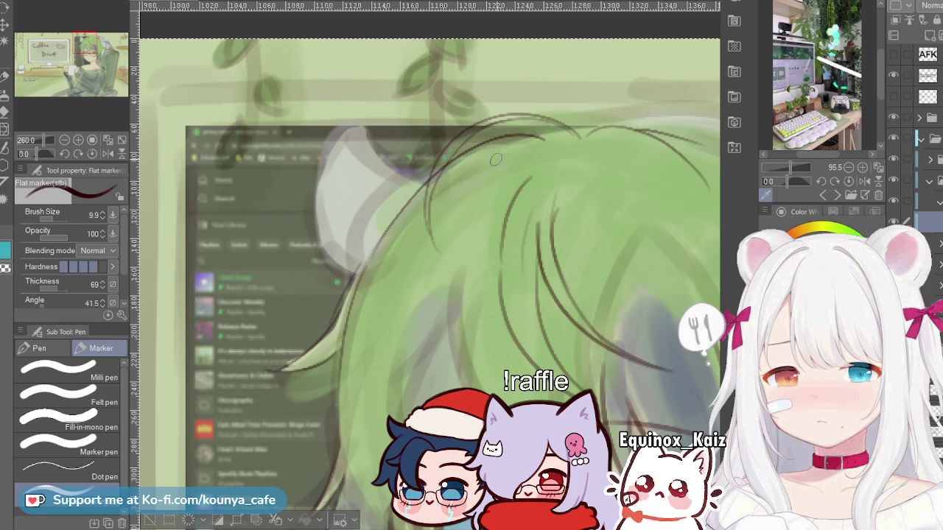
left_click_drag(546, 134, 398, 193)
key("ctrl+z")
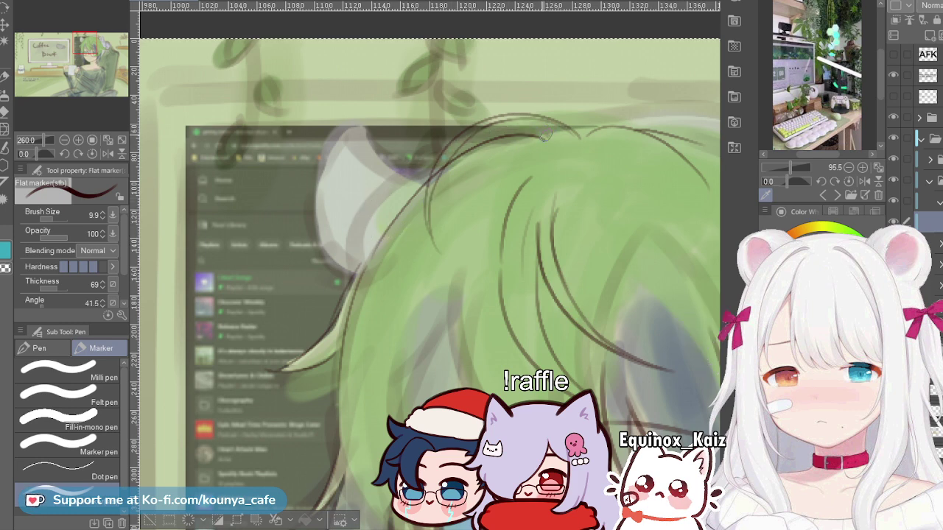
left_click_drag(546, 136, 428, 214)
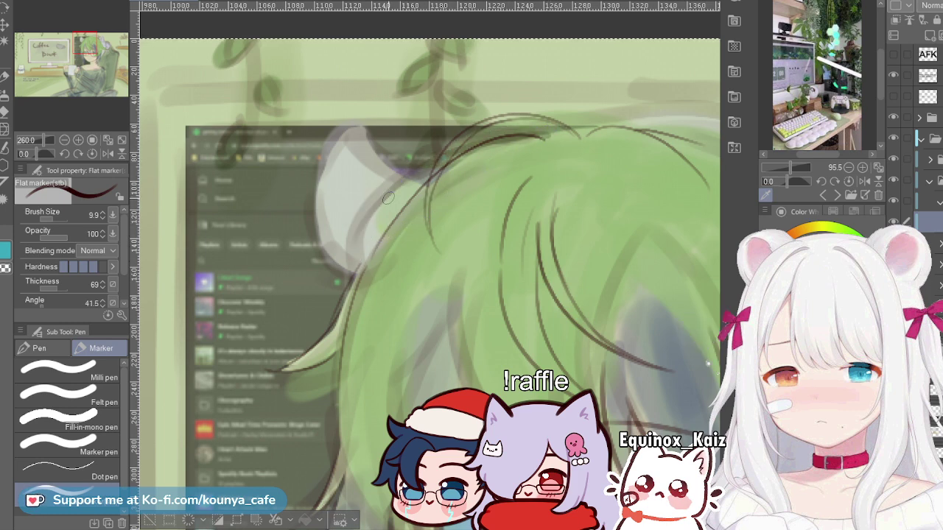
scroll(392, 204, "down", 2)
scroll(708, 363, "up", 2)
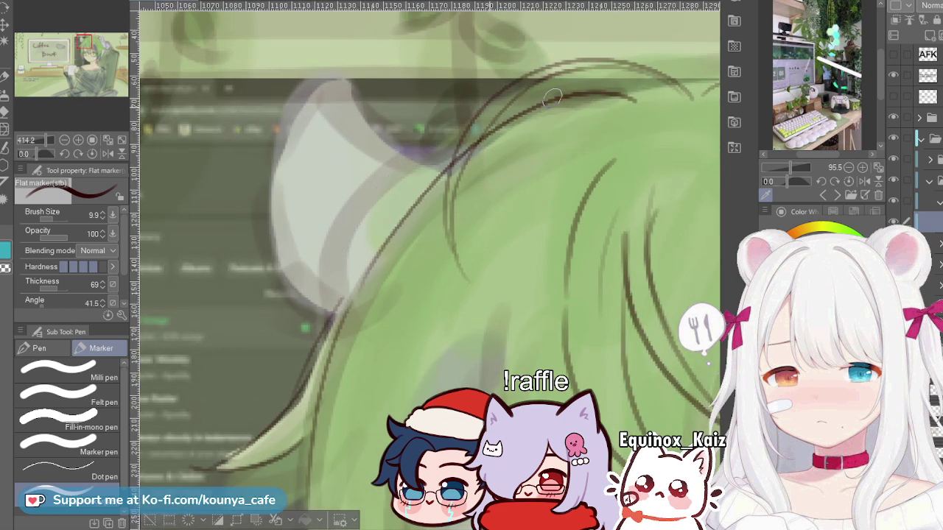
key("ctrl+z")
mouse_move(612, 104)
left_mouse_down()
mouse_move(503, 127)
mouse_move(331, 273)
left_mouse_up()
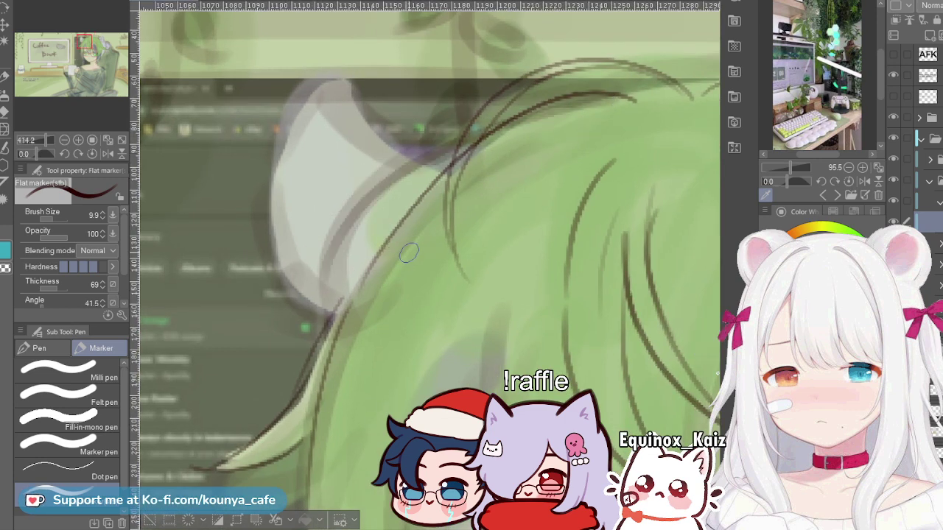
key("ctrl+z")
left_click_drag(604, 104, 310, 247)
key("ctrl+z")
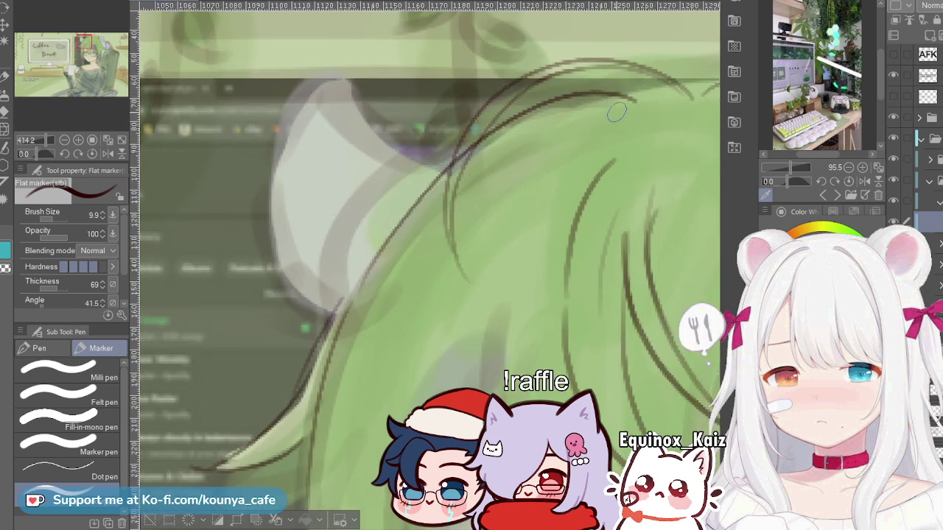
Step: Try to draw the hair edge beside the other bear ear with the marker at size 14.9
scroll(416, 193, "down", 4)
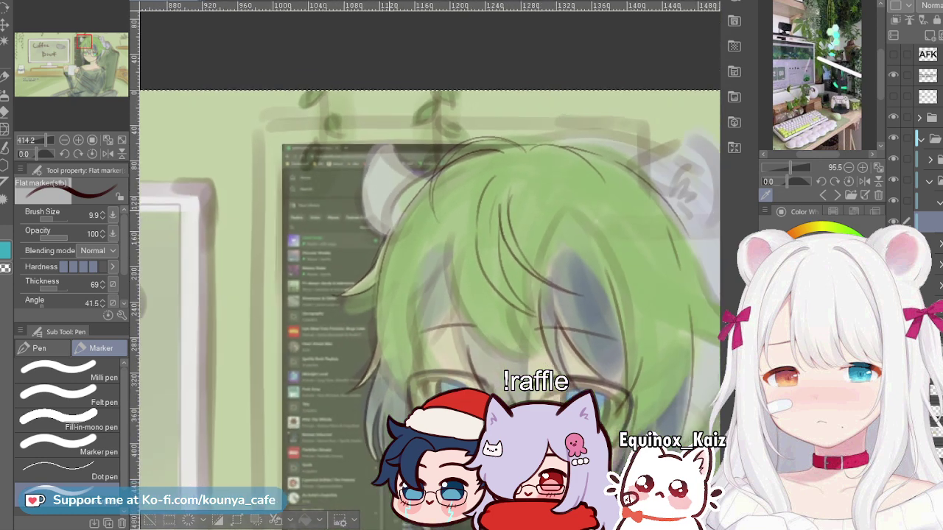
left_click_drag(467, 173, 417, 177)
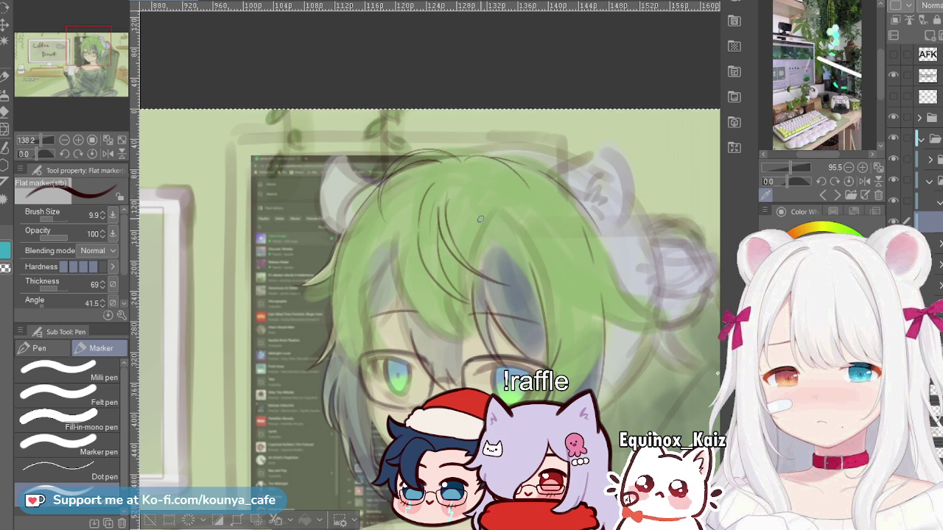
left_click_drag(545, 186, 490, 174)
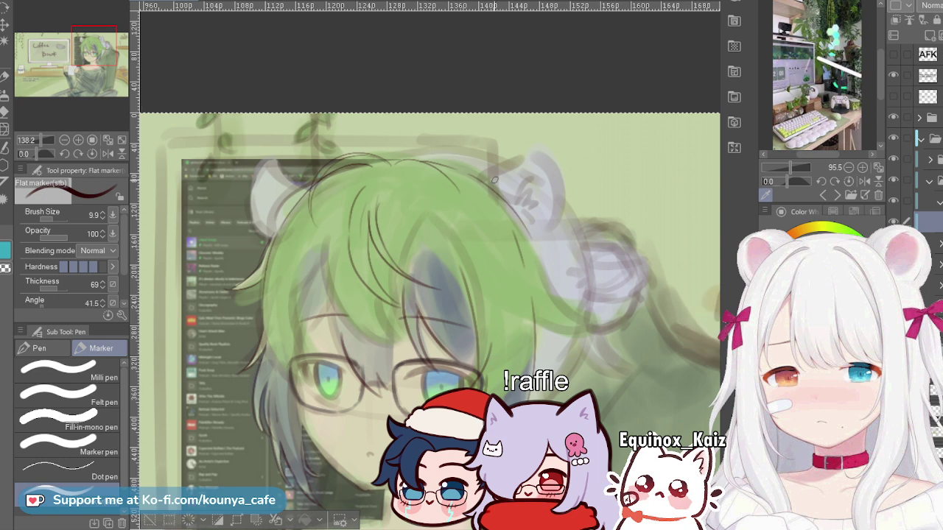
scroll(490, 174, "up", 2)
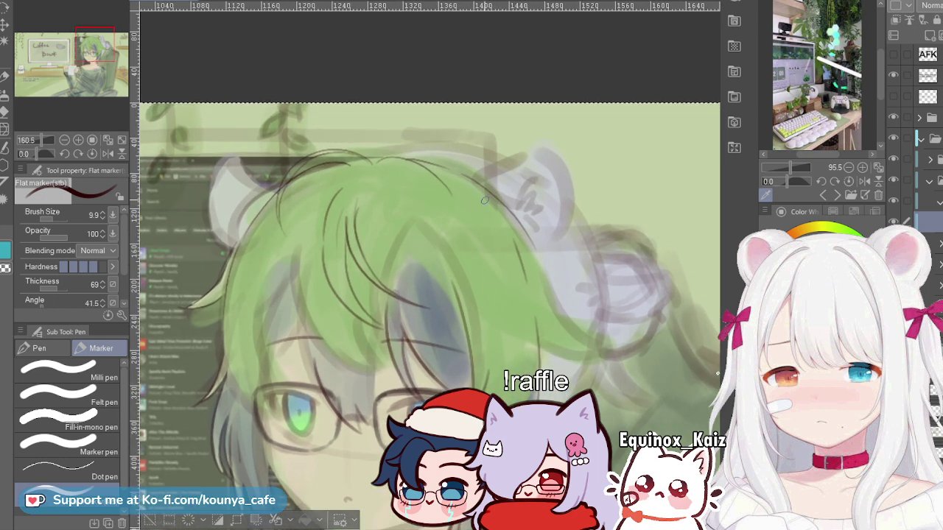
key("]")
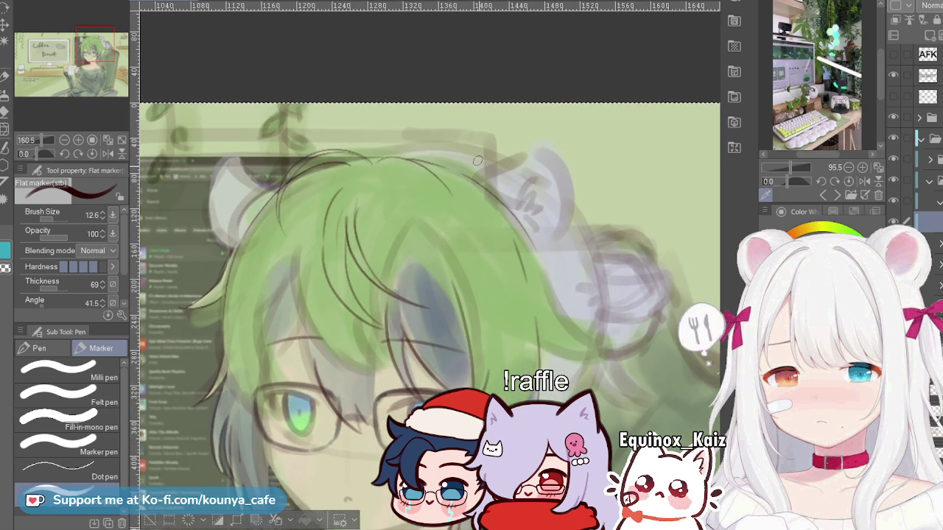
key("bracketright")
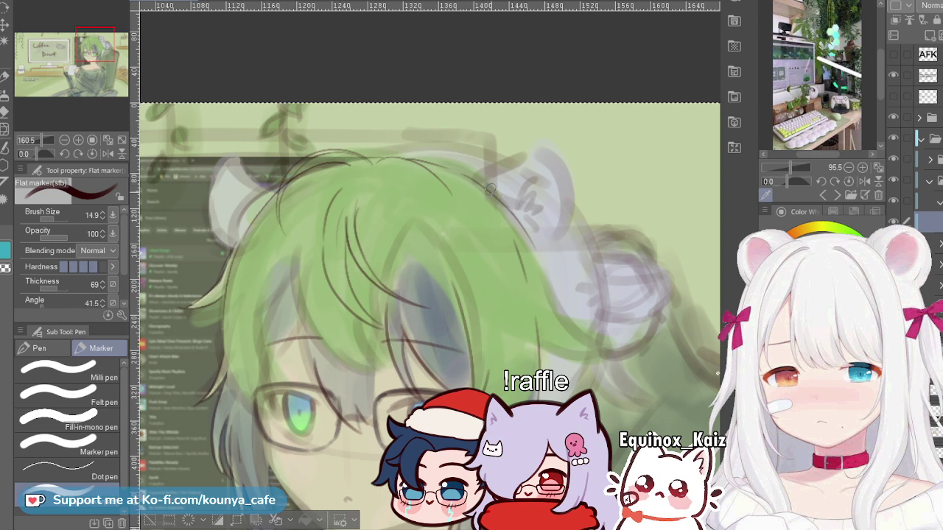
key("ctrl+z")
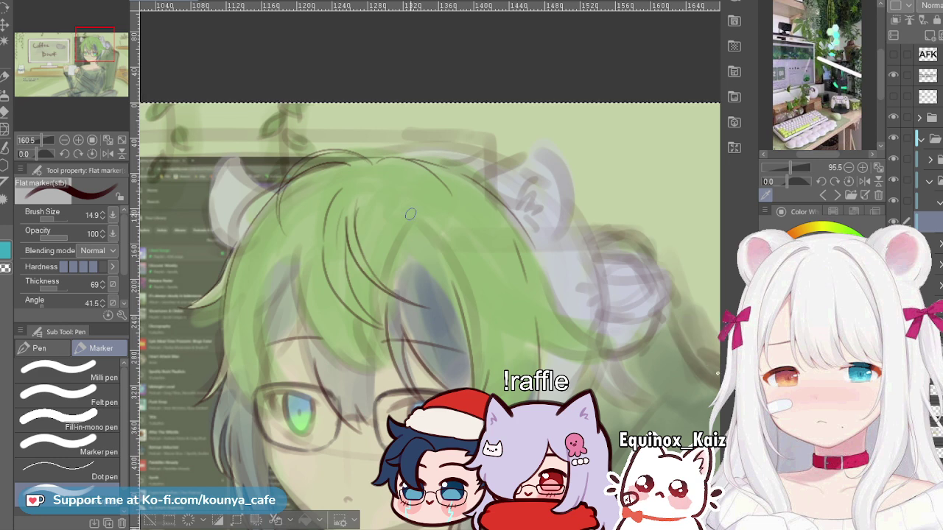
mouse_move(402, 227)
left_mouse_down()
mouse_move(438, 209)
mouse_move(397, 218)
left_mouse_up()
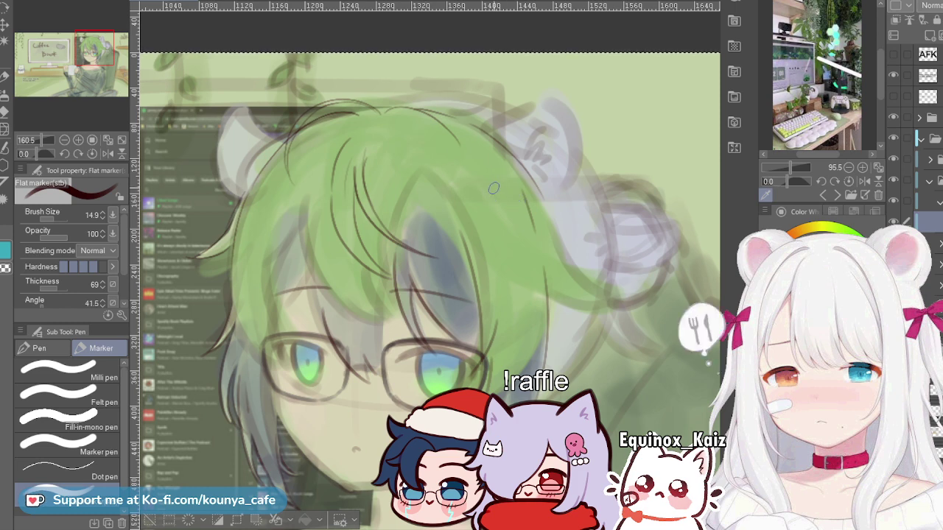
mouse_move(526, 206)
left_mouse_down()
mouse_move(471, 206)
mouse_move(516, 207)
left_mouse_up()
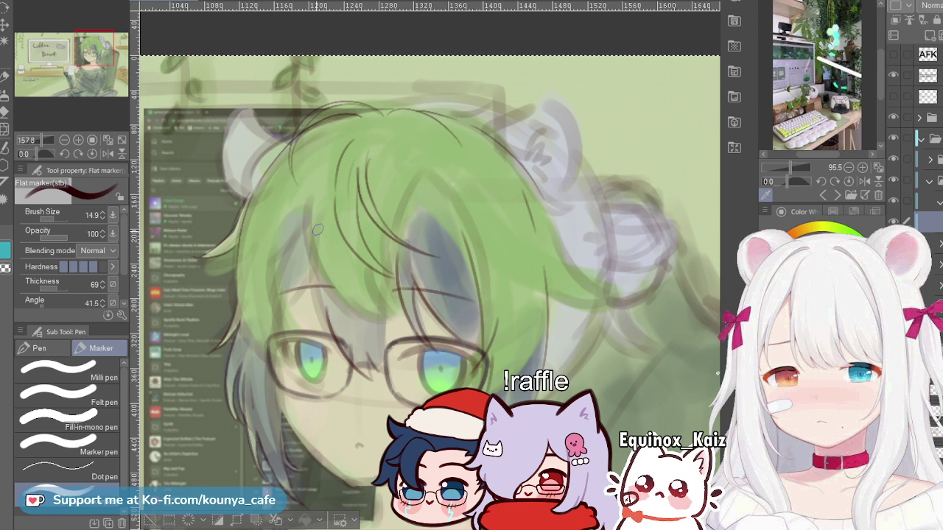
scroll(534, 160, "up", 3)
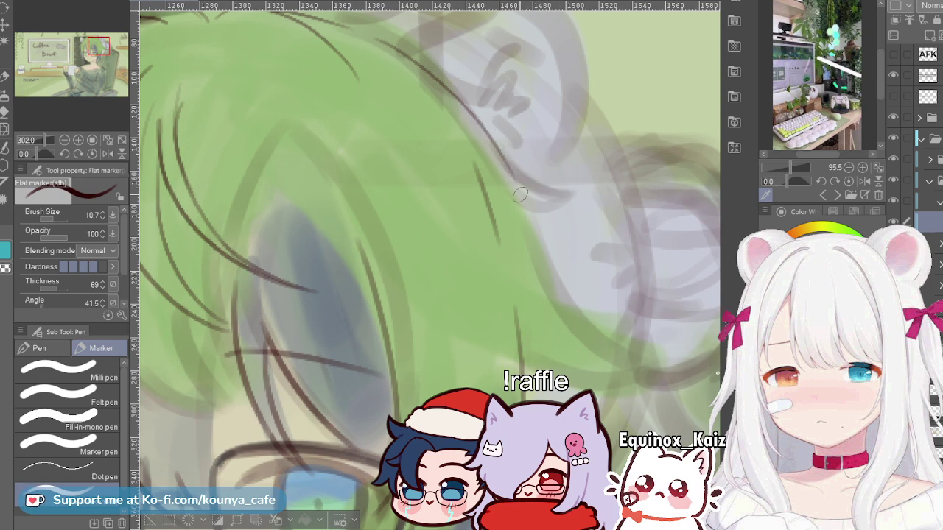
scroll(536, 193, "down", 2)
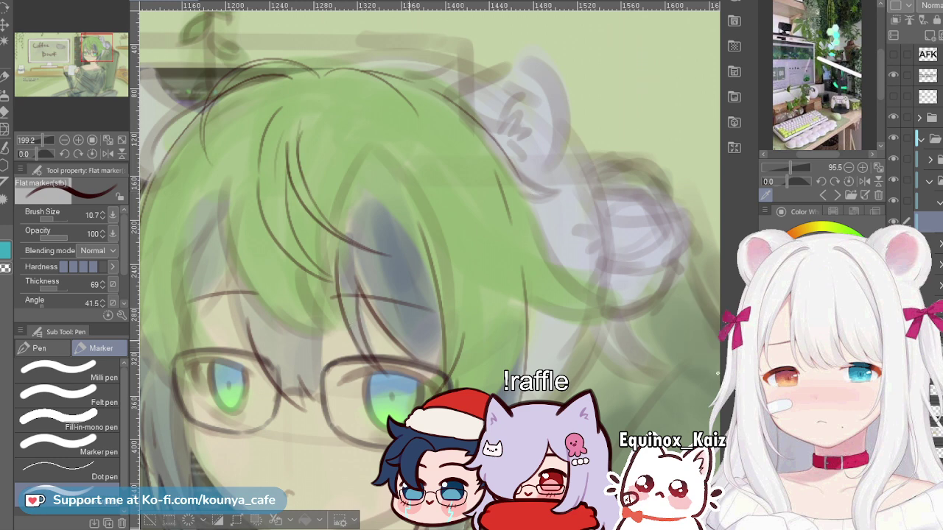
scroll(543, 125, "down", 5)
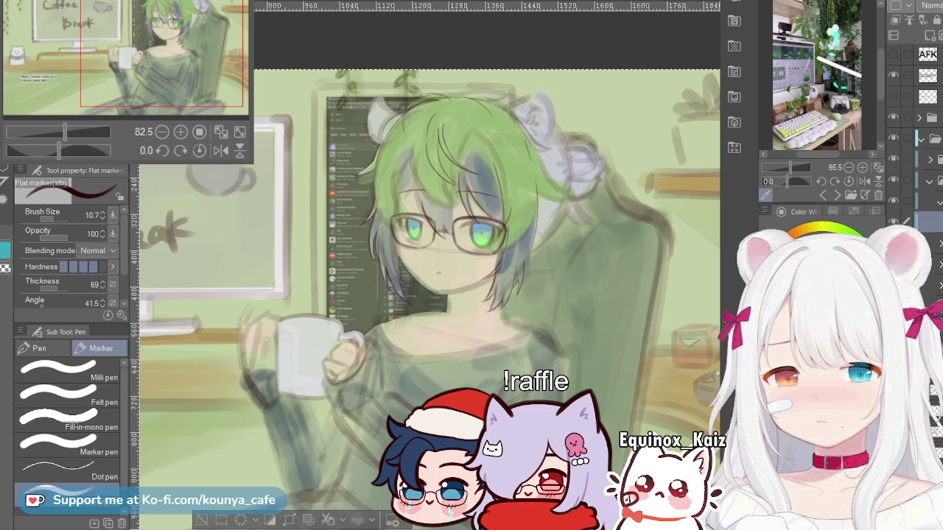
Step: Move the floating Navigator window fully into view and enlarge it slightly
mouse_move(126, 0)
left_mouse_down()
mouse_move(143, 11)
mouse_move(127, 0)
mouse_move(125, 10)
left_mouse_up()
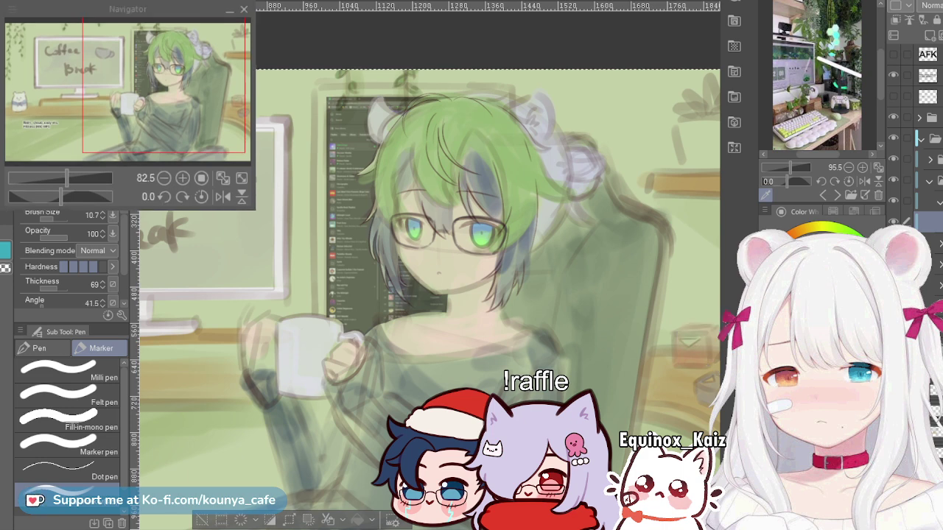
left_click_drag(254, 210, 263, 216)
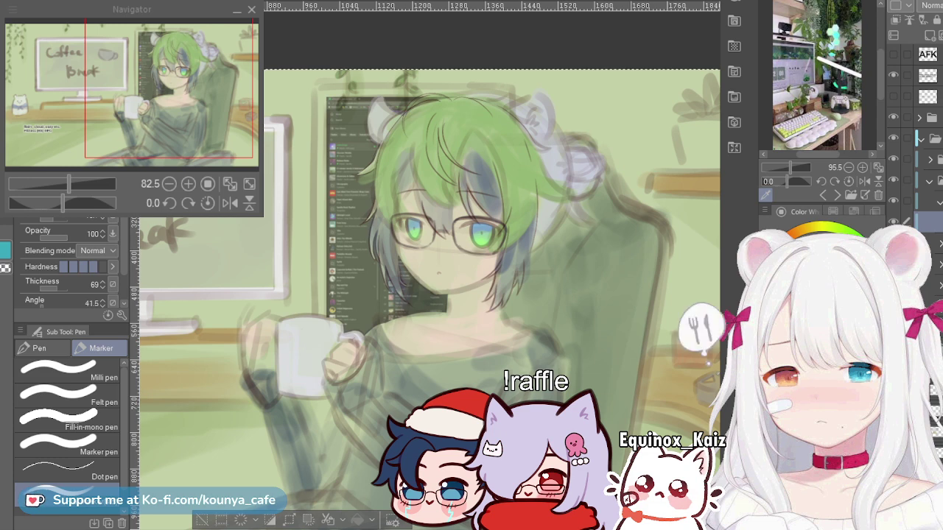
left_click_drag(263, 216, 260, 214)
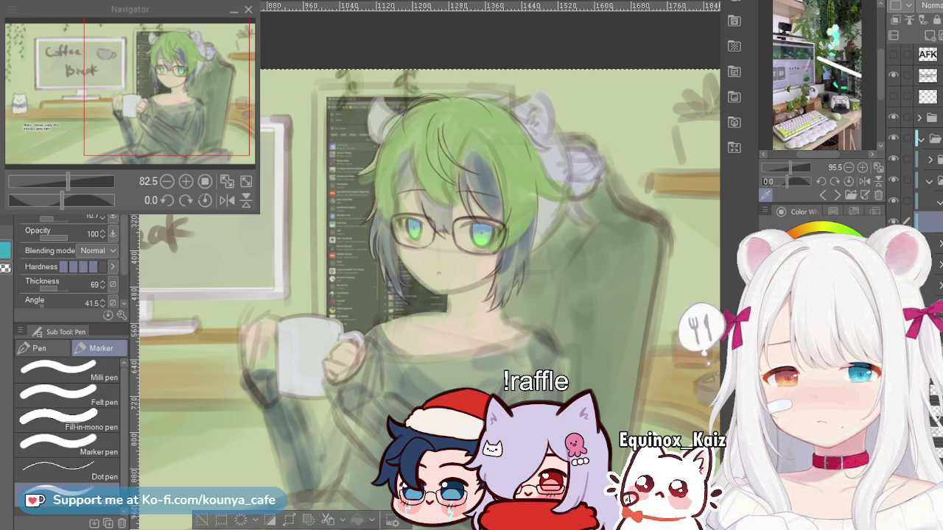
mouse_move(130, 9)
left_mouse_down()
mouse_move(129, 0)
mouse_move(147, 4)
mouse_move(148, 18)
mouse_move(129, 5)
left_mouse_up()
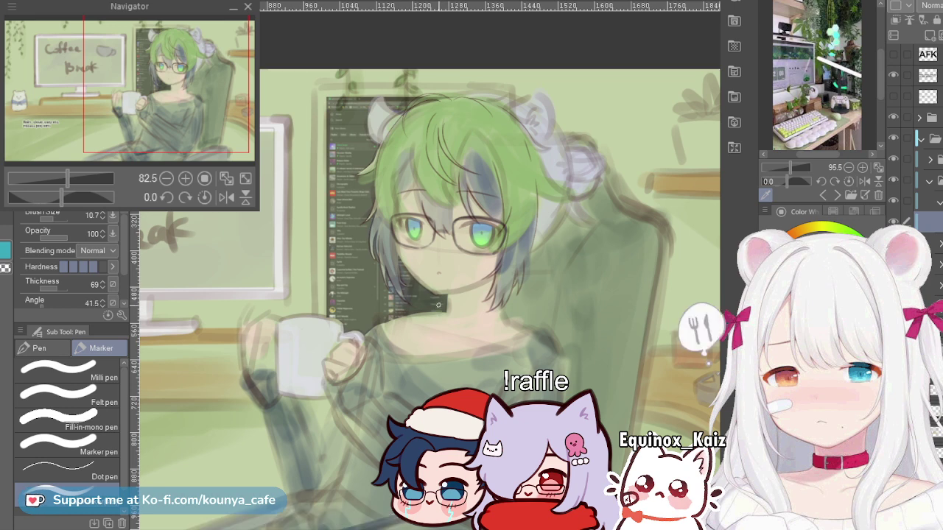
Step: Try to draw the long side strand running down past the glasses with the marker at size 10.7
left_click_drag(449, 315, 433, 309)
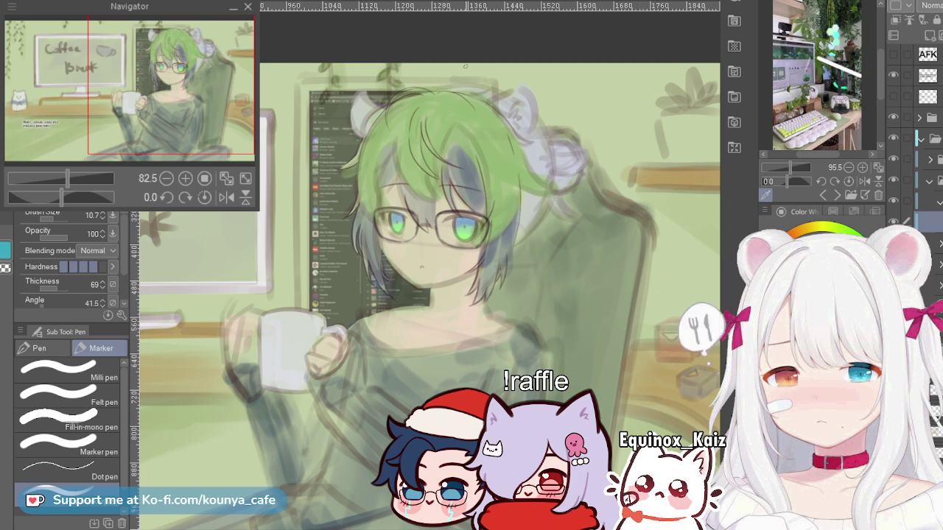
scroll(483, 147, "up", 5)
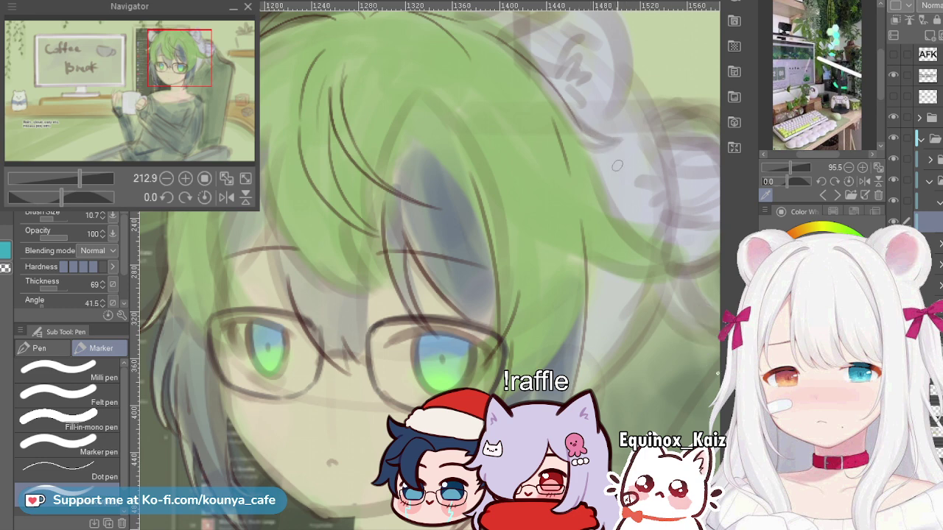
left_click_drag(584, 150, 535, 175)
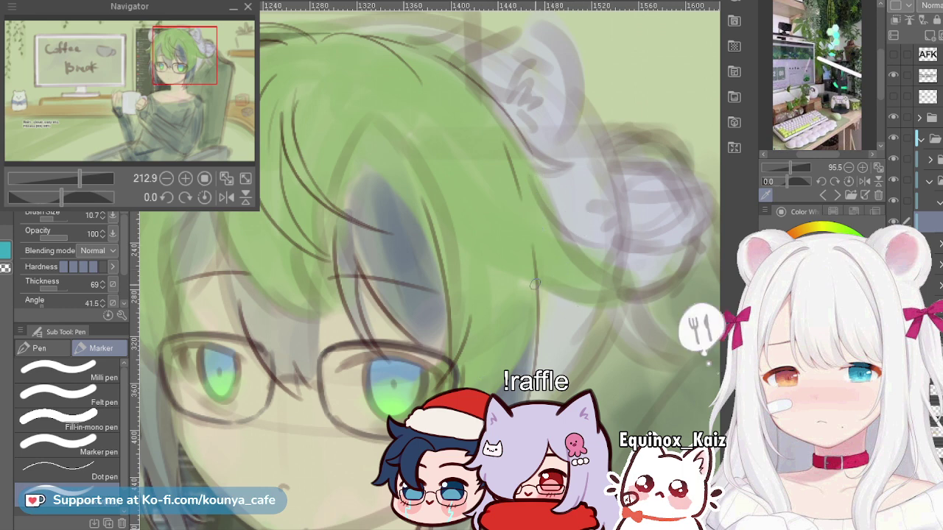
mouse_move(534, 284)
left_mouse_down()
mouse_move(533, 224)
mouse_move(551, 365)
left_mouse_up()
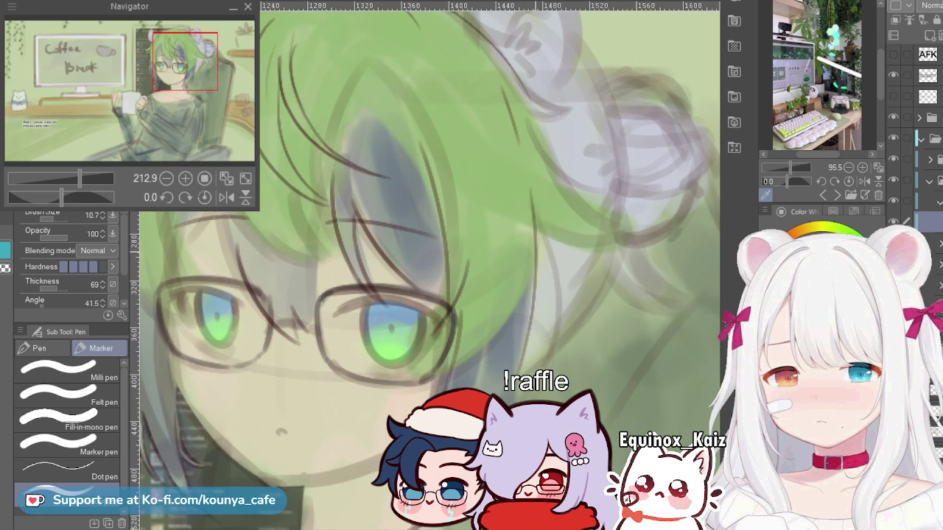
key("ctrl+z")
left_click_drag(528, 202, 521, 372)
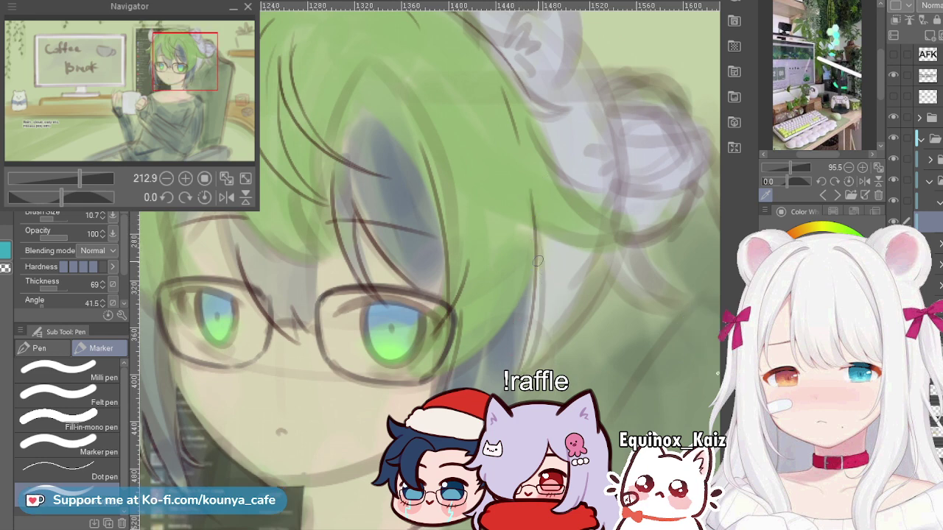
Step: Try to draw the side strand's line running down between the cheek and the back hair with the marker at size 6.9
key("[")
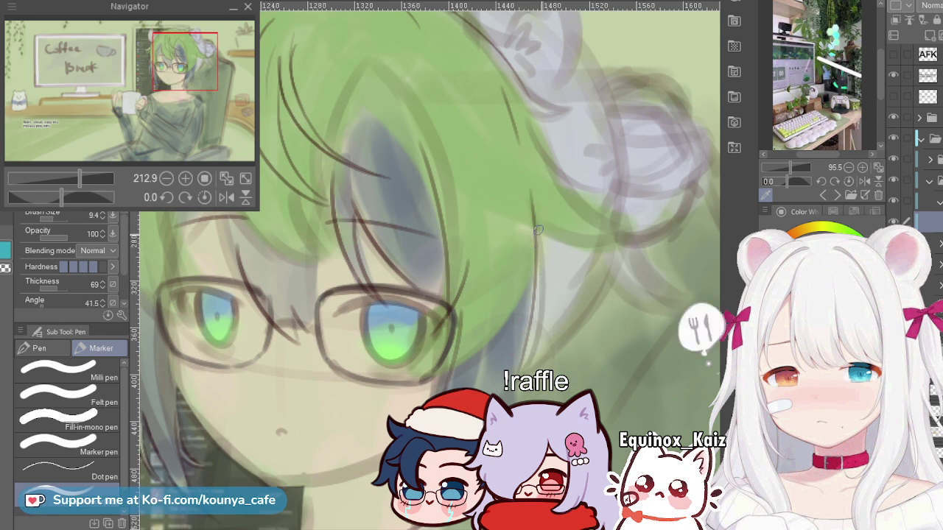
key("bracketleft")
key("bracketleft")
key("bracketleft")
key("ctrl+z")
left_click_drag(530, 213, 517, 366)
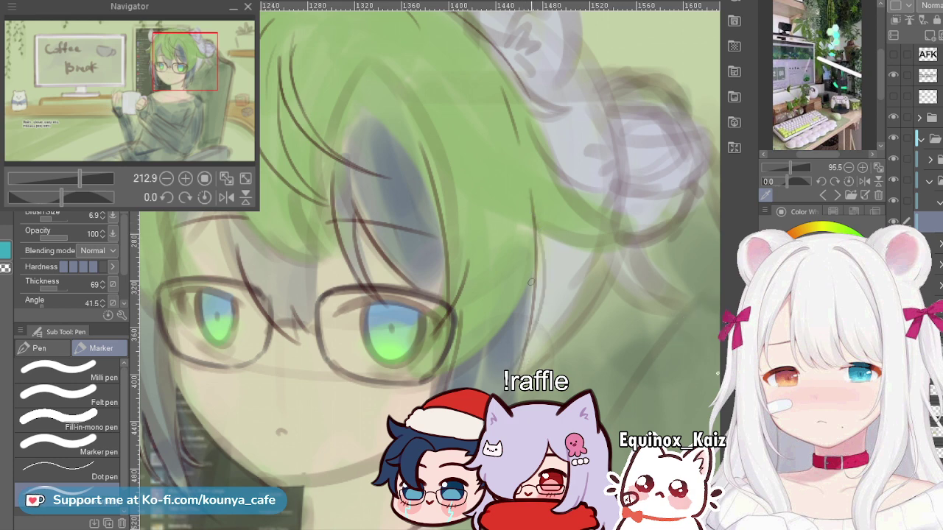
key("ctrl+z")
left_click_drag(530, 205, 518, 373)
key("ctrl+z")
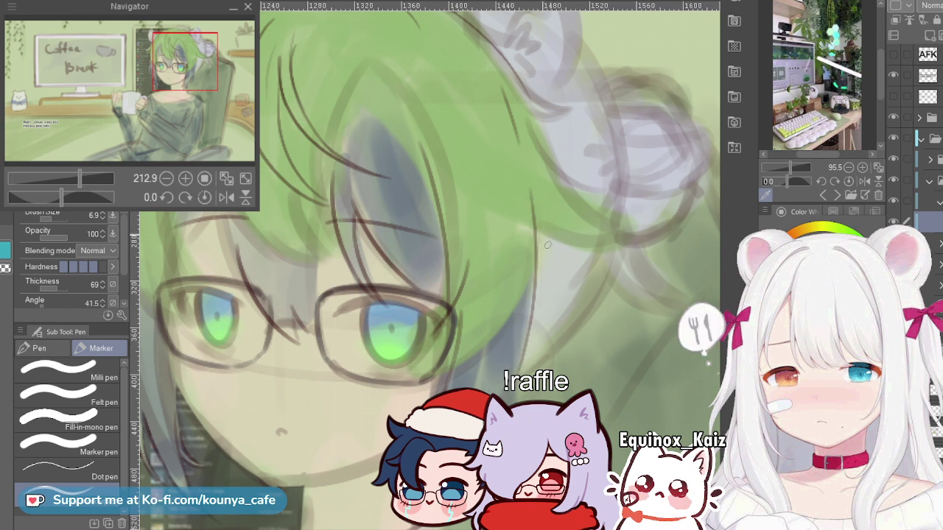
left_click_drag(527, 206, 536, 368)
scroll(536, 282, "down", 1)
key("ctrl+z")
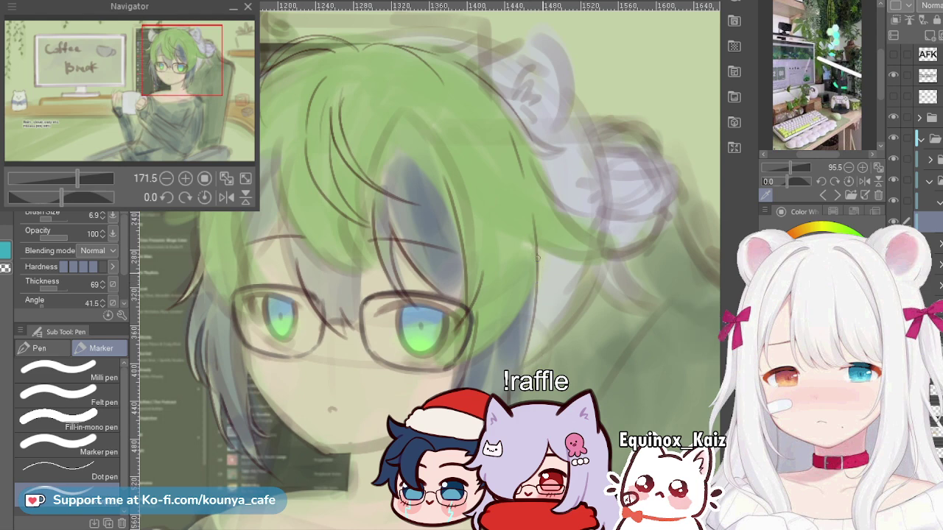
left_click_drag(546, 257, 531, 358)
key("ctrl+z")
left_click_drag(537, 247, 527, 339)
key("ctrl+z")
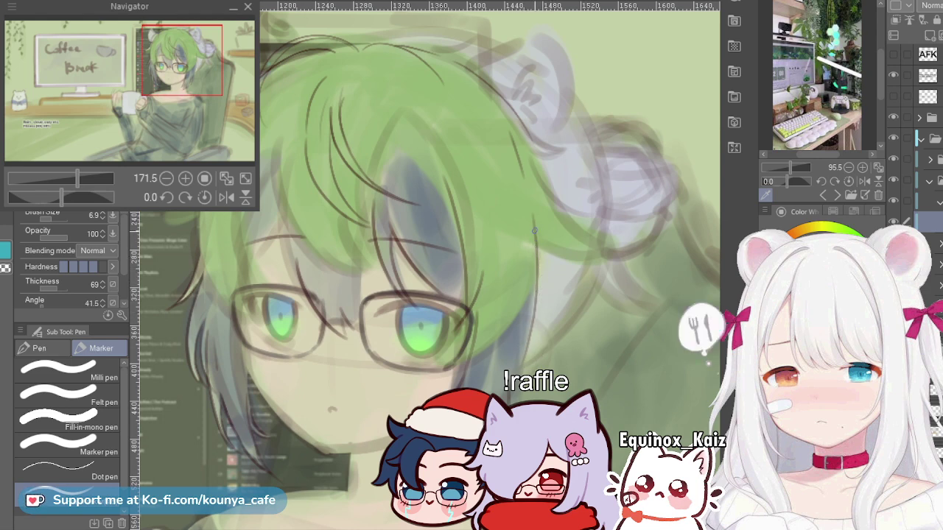
left_click_drag(540, 240, 516, 357)
key("ctrl+z")
left_click_drag(542, 242, 535, 350)
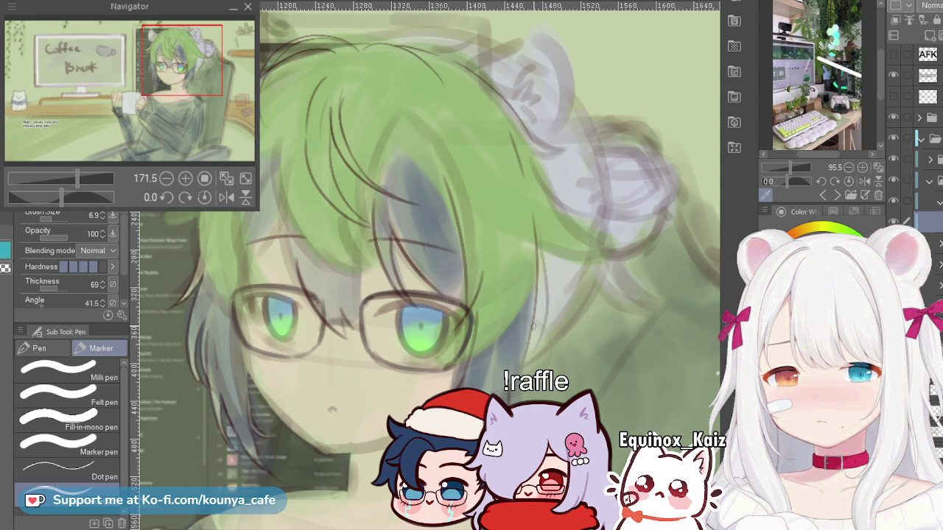
key("ctrl+z")
left_click_drag(538, 243, 532, 360)
key("ctrl+z")
left_click_drag(539, 240, 532, 342)
key("ctrl+z")
mouse_move(538, 249)
left_mouse_down()
mouse_move(529, 324)
mouse_move(507, 355)
left_mouse_up()
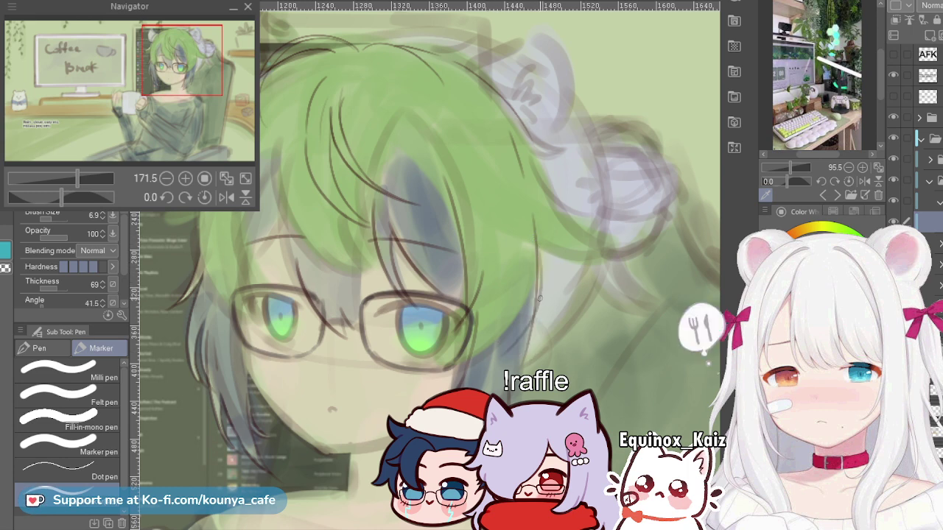
key("ctrl+z")
left_click_drag(545, 244, 526, 352)
key("ctrl+z")
left_click_drag(539, 247, 524, 355)
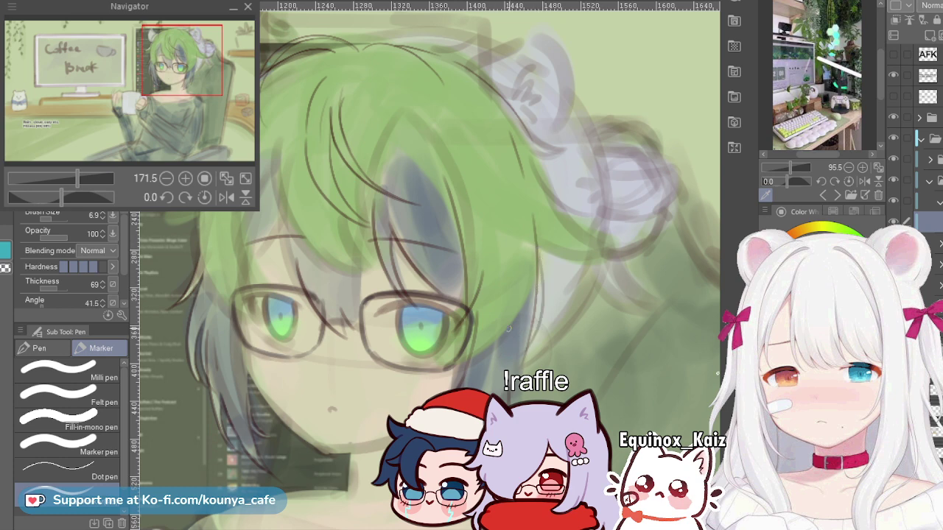
key("ctrl+z")
Step: Set the hard eraser's size to 150.2 and return to the marker
left_click_drag(277, 342, 368, 347)
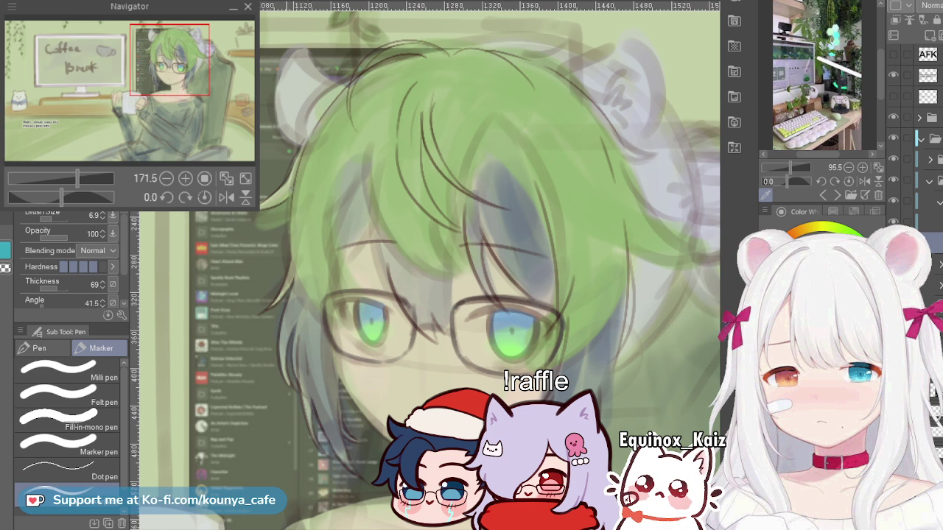
scroll(302, 243, "up", 2)
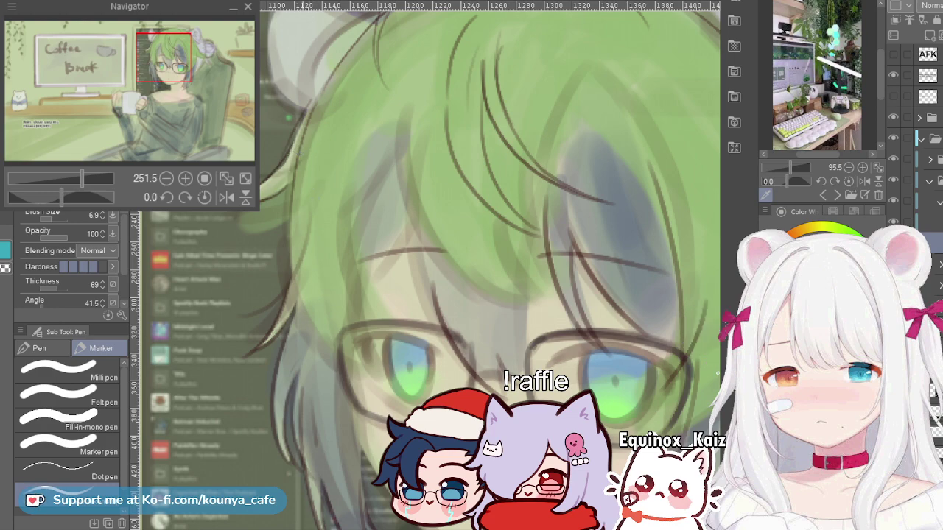
mouse_move(321, 168)
left_mouse_down()
mouse_move(243, 167)
mouse_move(315, 171)
left_mouse_up()
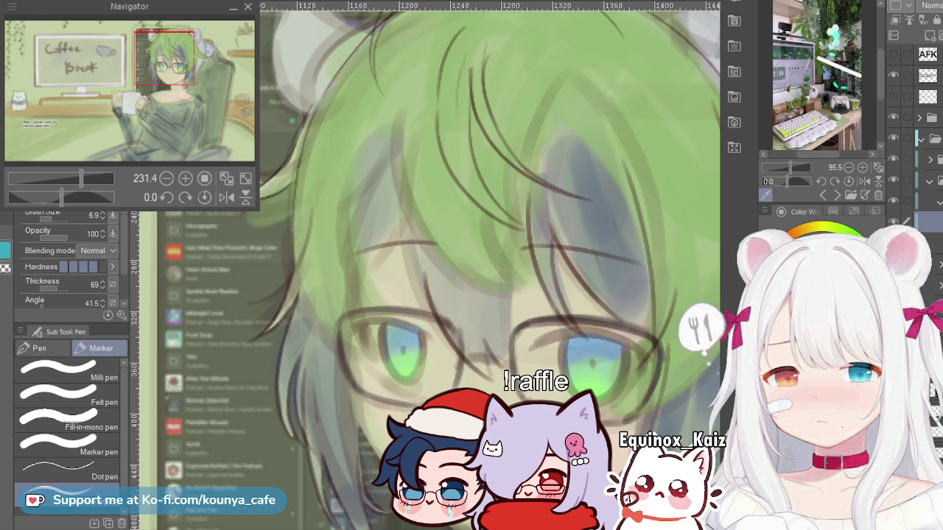
key("e")
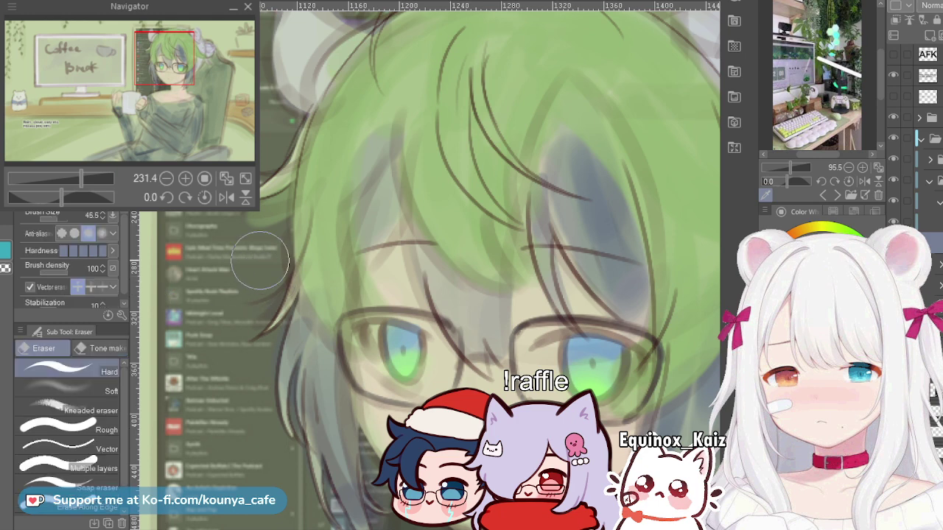
key("bracketright")
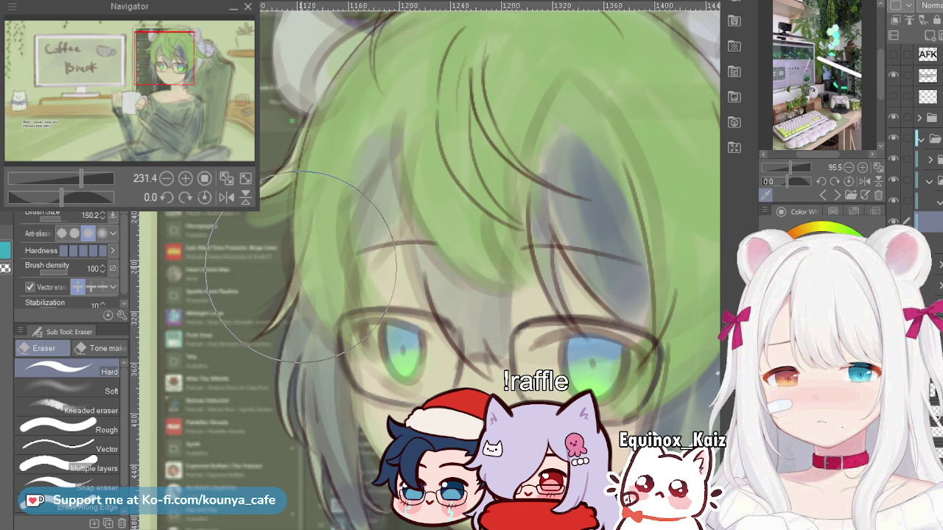
key("p")
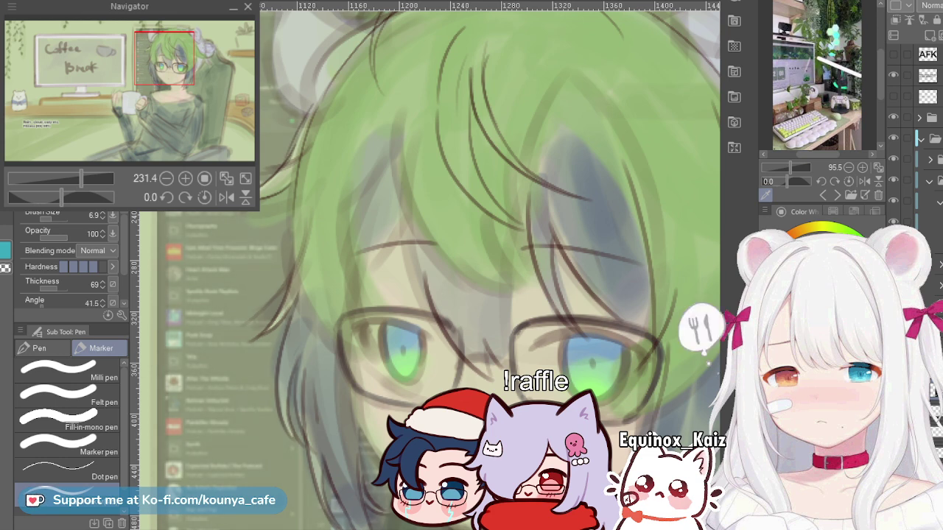
Step: Abandon the started transform and make the line art layer inside the expanded folder active
key("ctrl+t")
key("Escape")
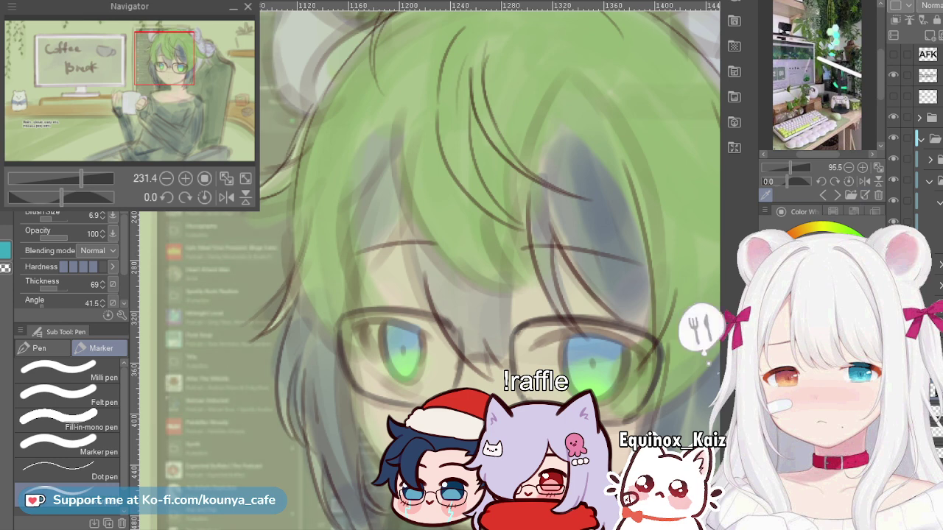
scroll(915, 140, "down", 1)
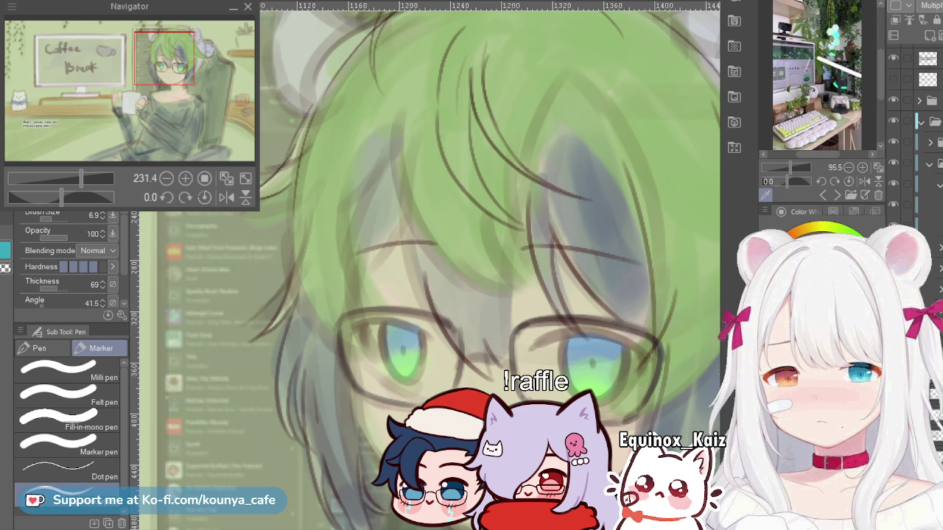
left_click(927, 205)
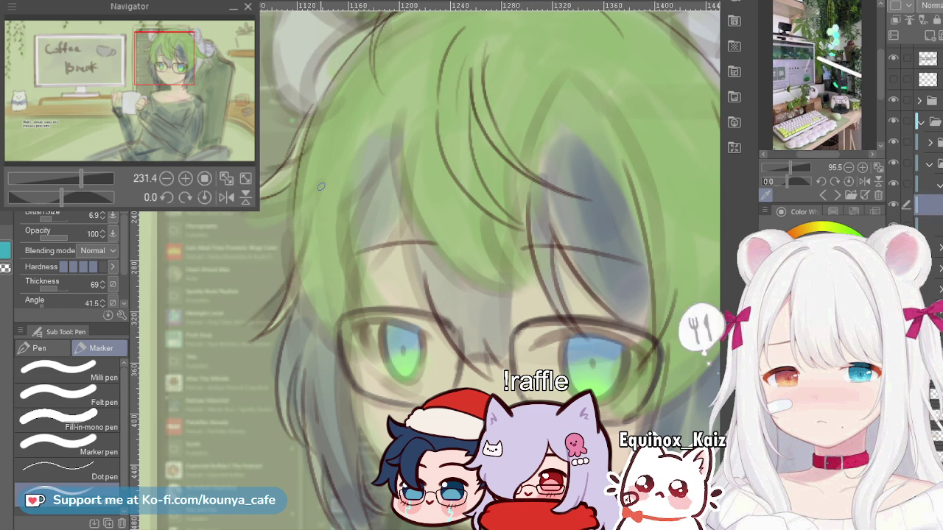
Step: Switch the reference viewer to the green-haired character's portrait and zoom it to 104.7
left_click_drag(332, 203, 340, 276)
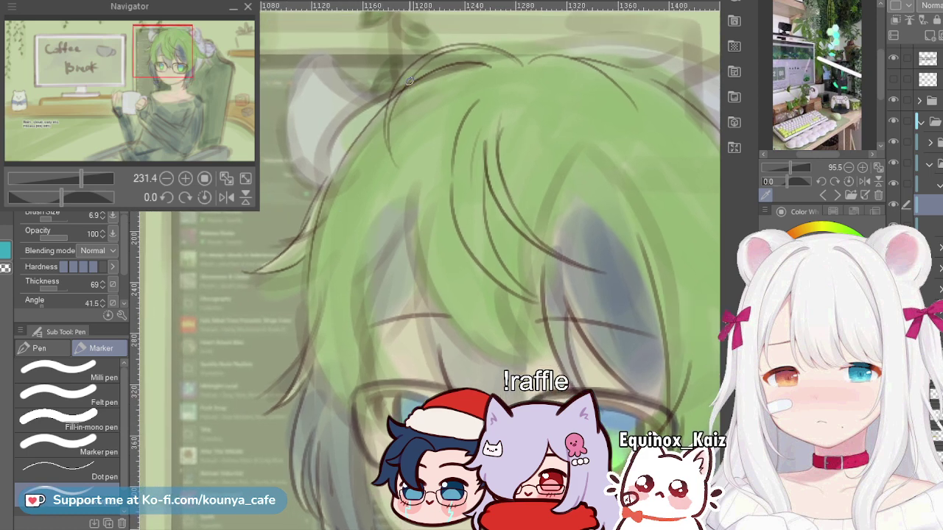
scroll(411, 84, "down", 1)
scroll(410, 86, "down", 1)
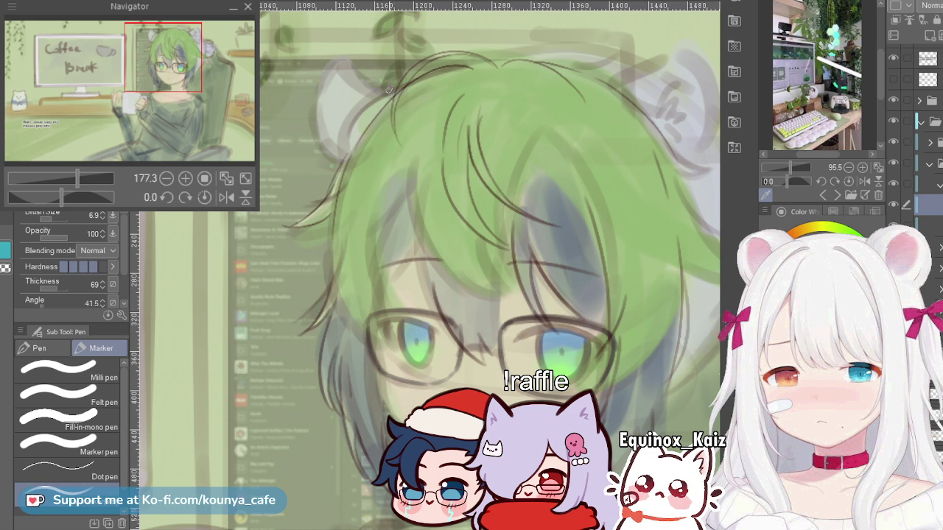
left_click_drag(385, 92, 407, 126)
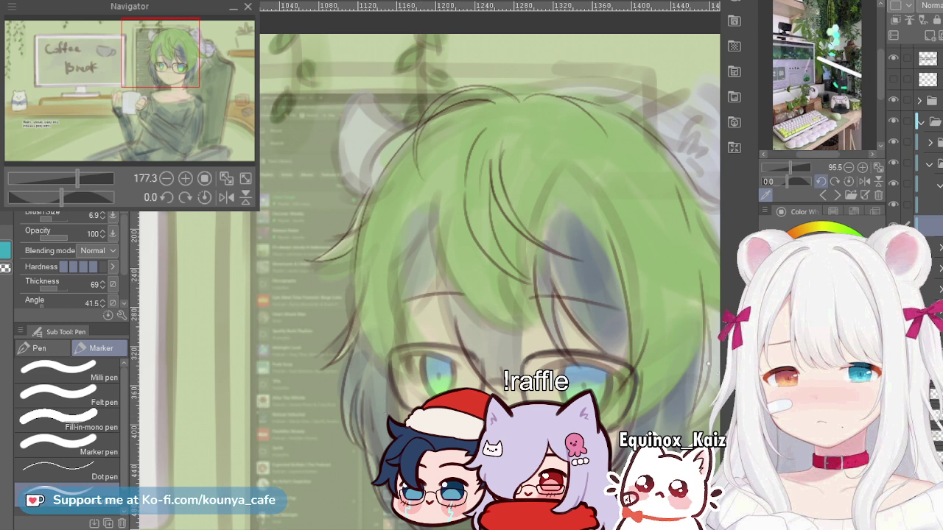
left_click(823, 194)
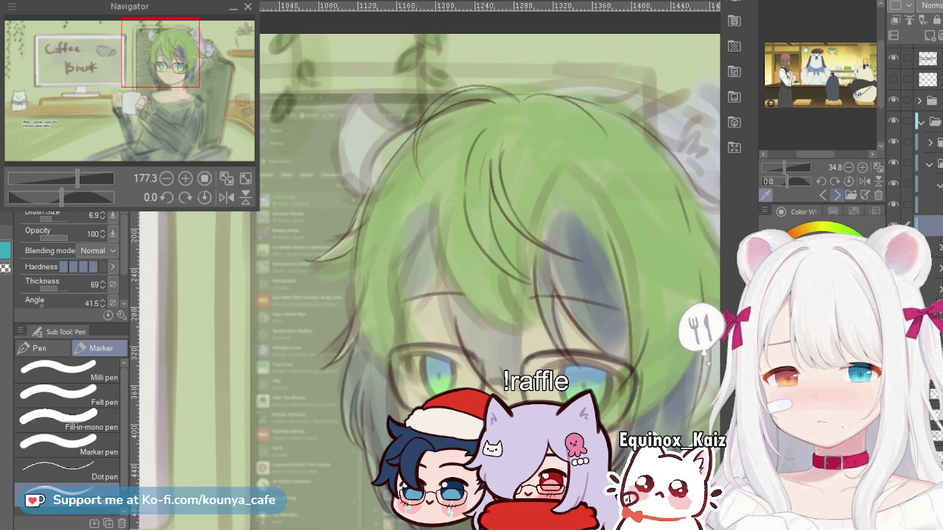
left_click(837, 195)
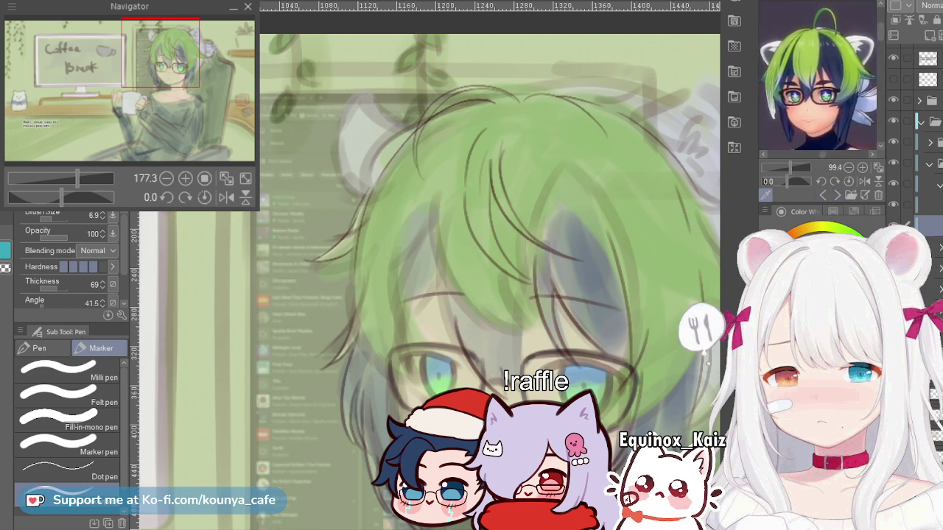
scroll(818, 77, "up", 3)
scroll(818, 77, "down", 3)
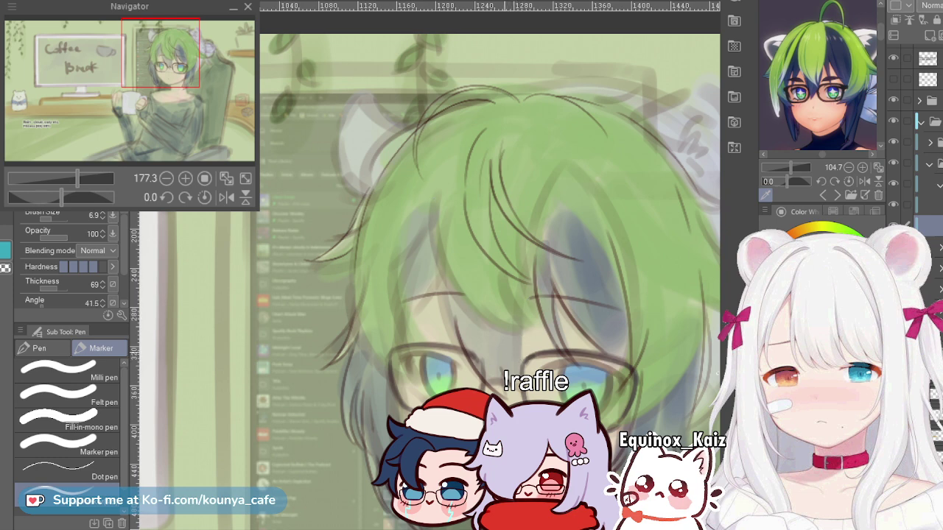
Step: Try to draw the central bangs strand falling between the eyes with the marker at size 7.3
scroll(504, 357, "up", 2)
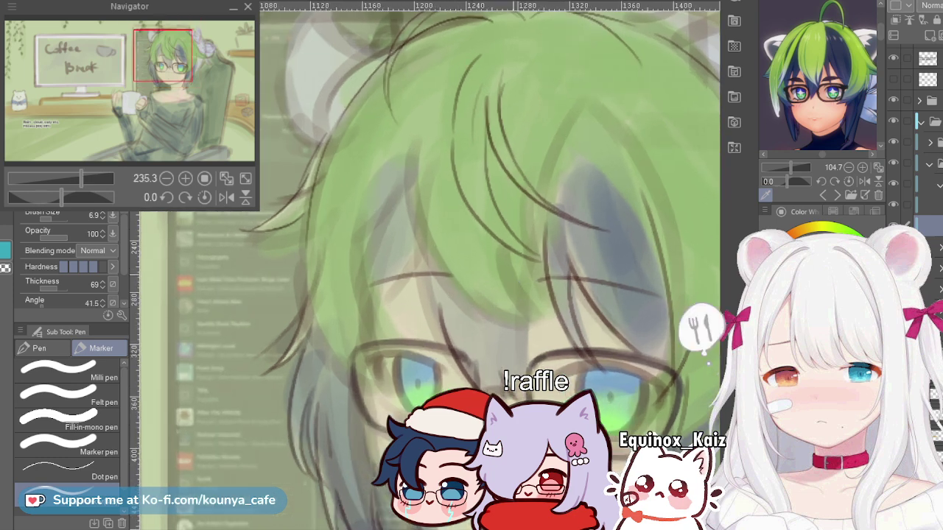
key("]")
key("bracketleft")
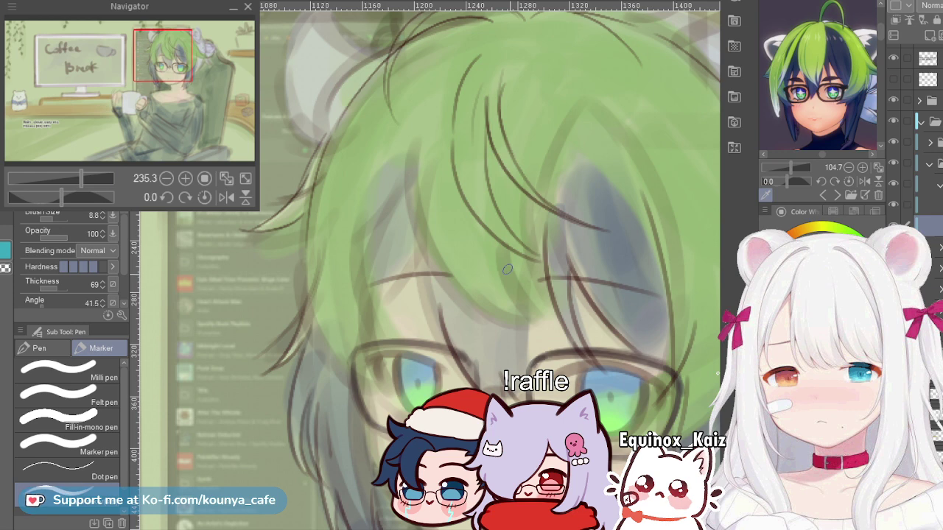
key("bracketleft")
key("bracketleft")
left_click_drag(474, 227, 516, 354)
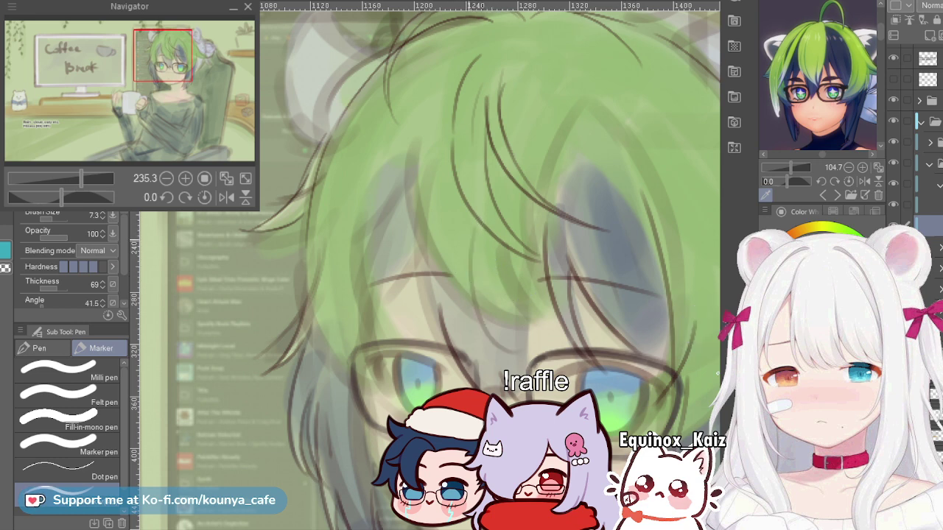
key("ctrl+z")
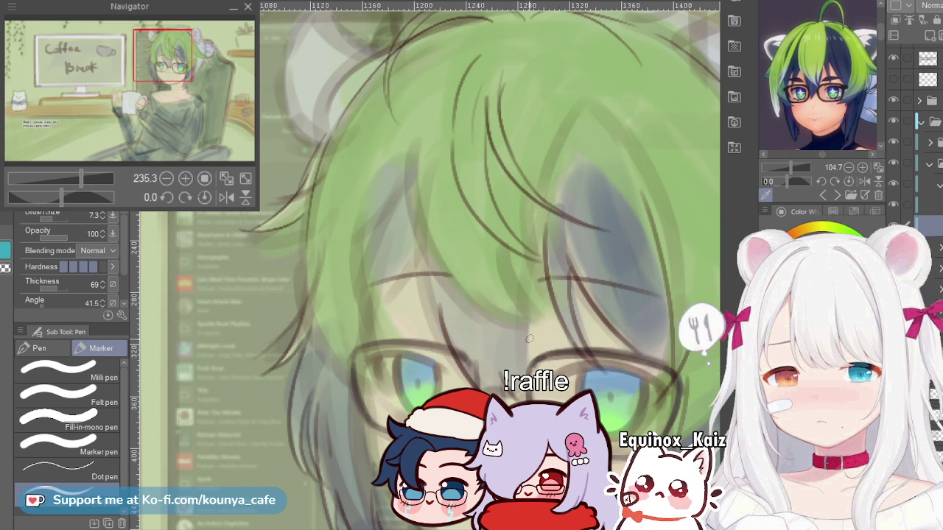
Step: Examine the hair and glasses in the reference portrait with its zoom set to 138.2
left_click_drag(790, 167, 793, 167)
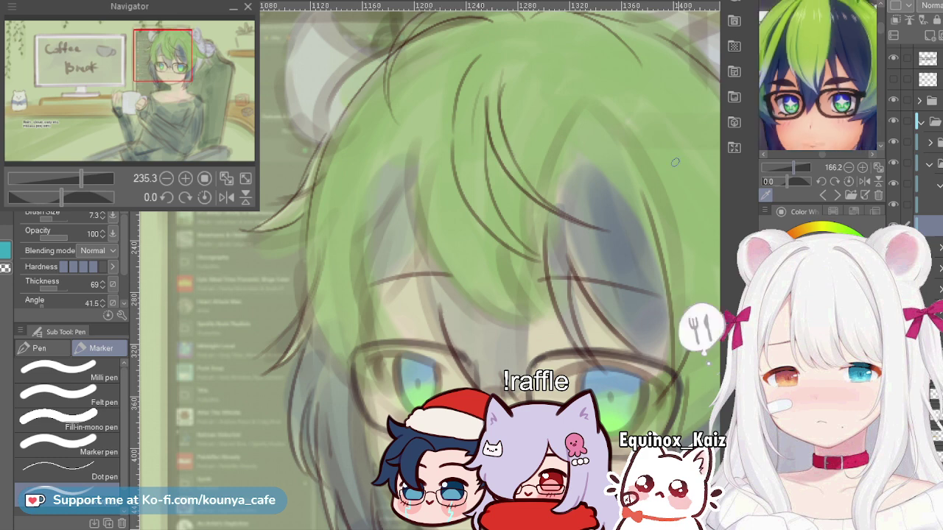
left_click_drag(818, 74, 821, 88)
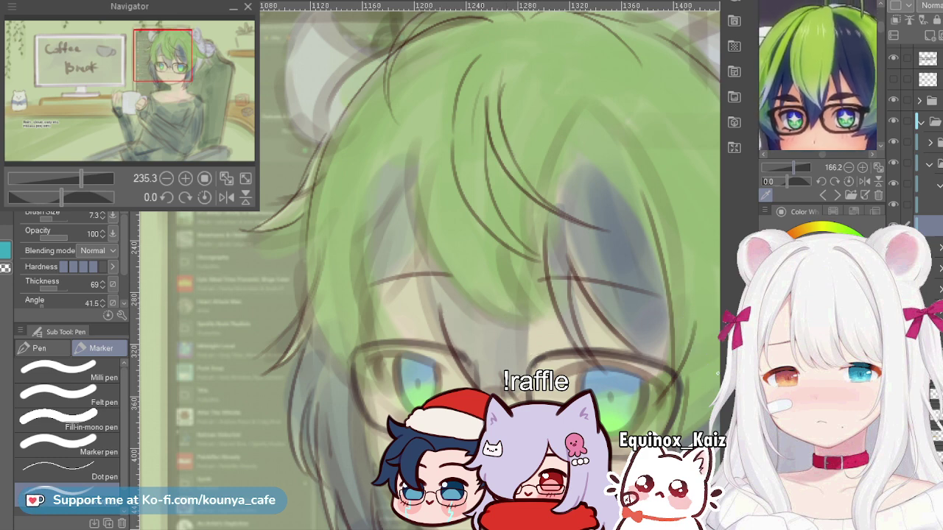
scroll(817, 77, "down", 1)
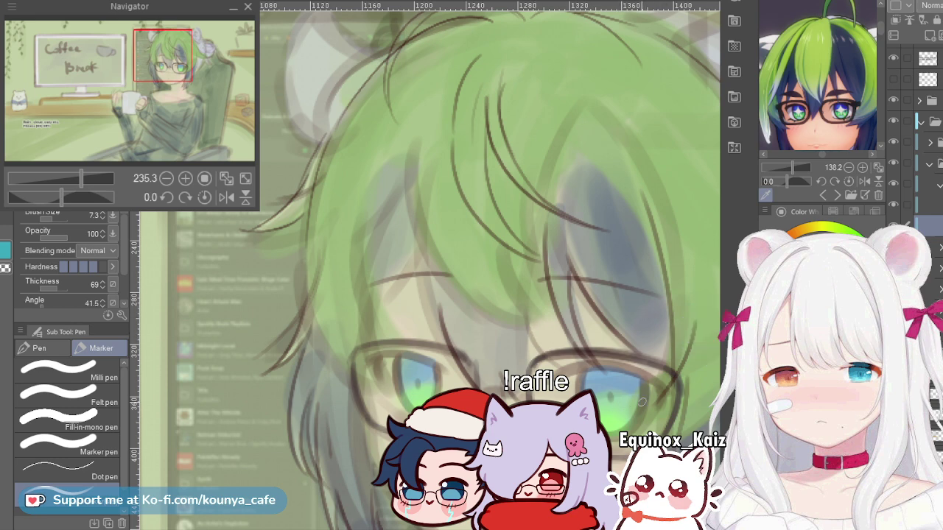
Step: Set the marker to size 6.8 for the line art around the glasses and bangs
mouse_move(560, 346)
left_mouse_down()
mouse_move(481, 271)
mouse_move(601, 331)
left_mouse_up()
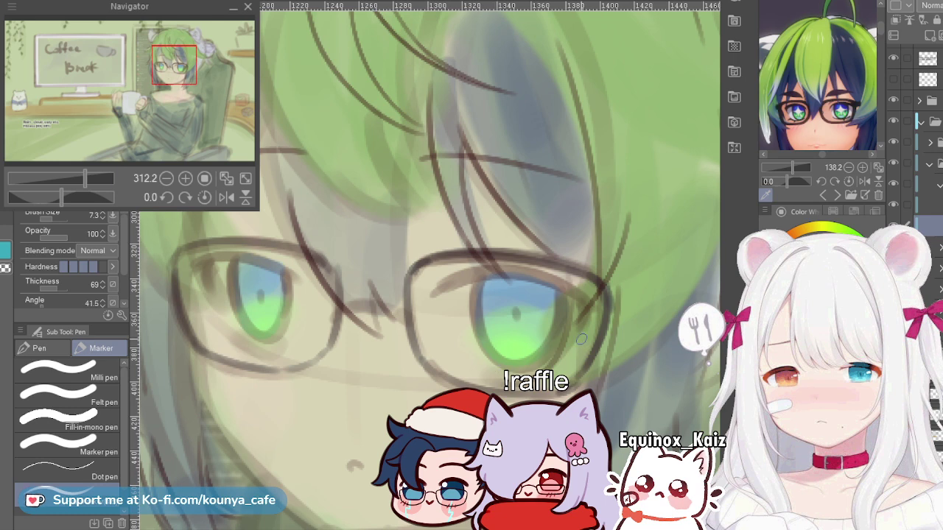
key("]")
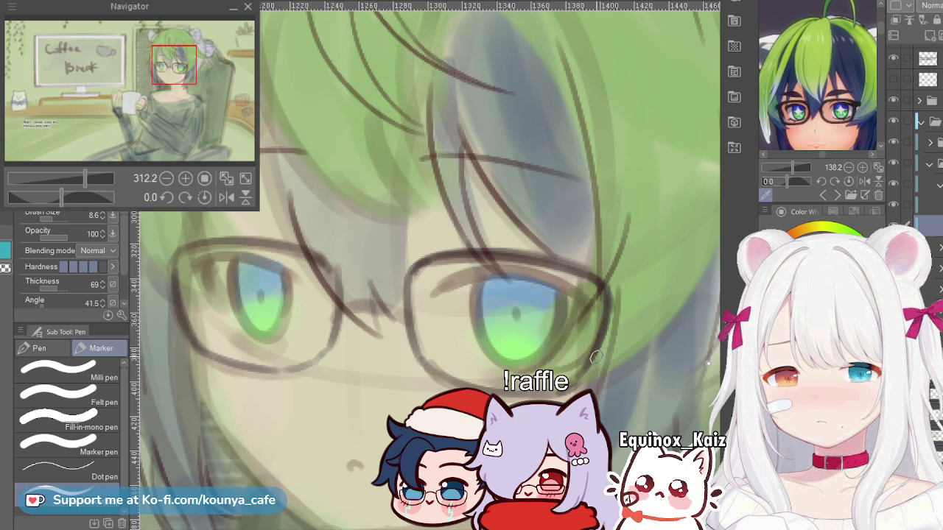
key("[")
key("[")
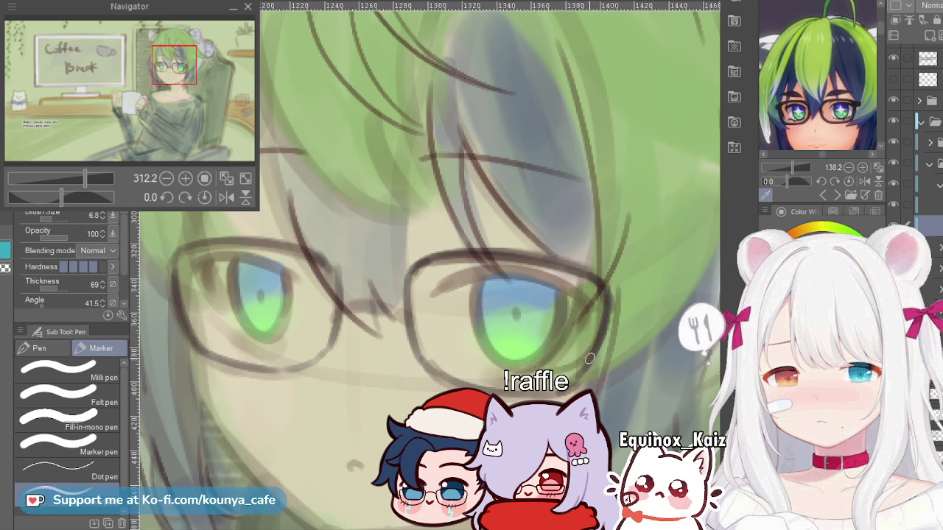
key("]")
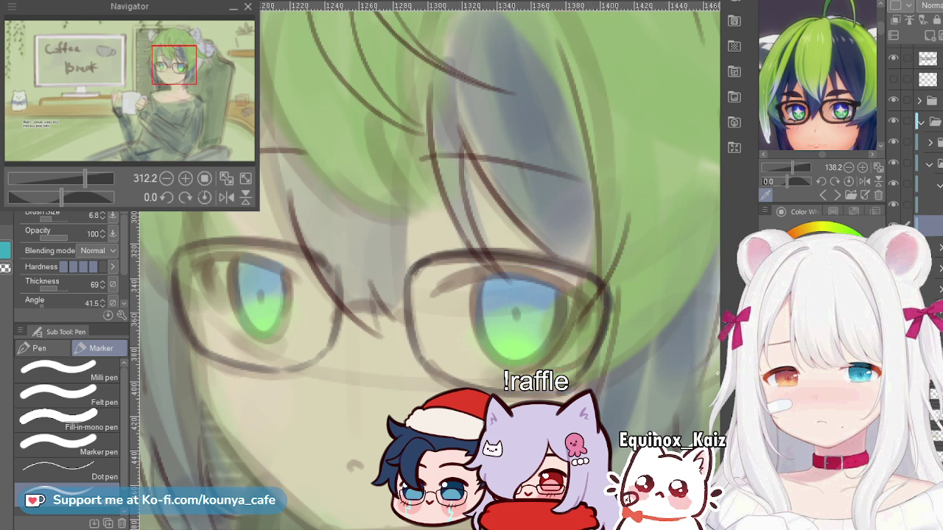
left_click(486, 257, "ctrl")
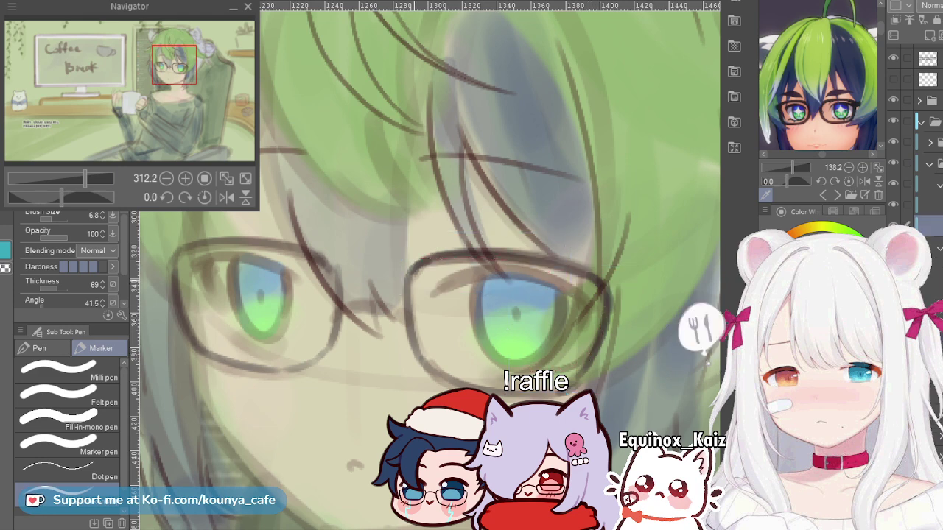
Step: Try deleting the inner-edge stroke of the glasses lens beside the navy streak and select its upper rim stroke
left_click(408, 288, "ctrl")
left_click(412, 336, "ctrl")
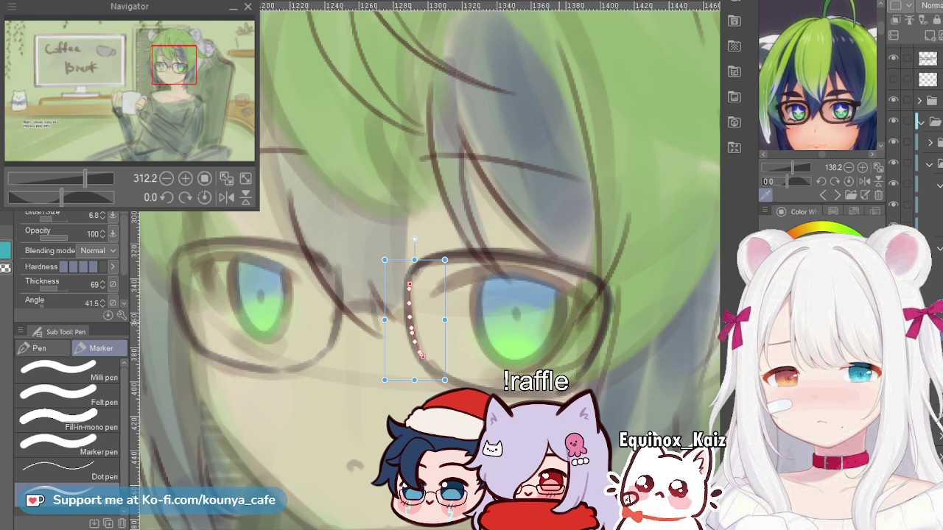
key("Delete")
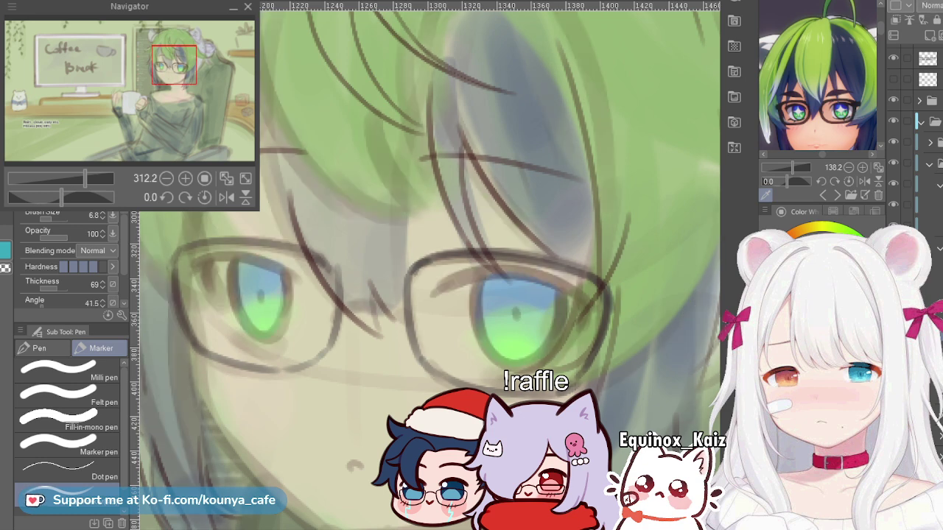
left_click(459, 256, "ctrl")
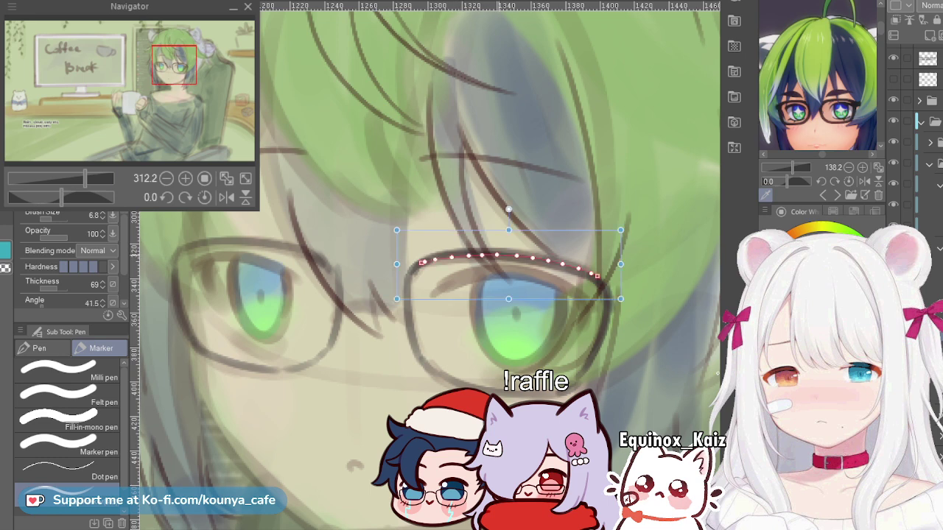
key("ctrl")
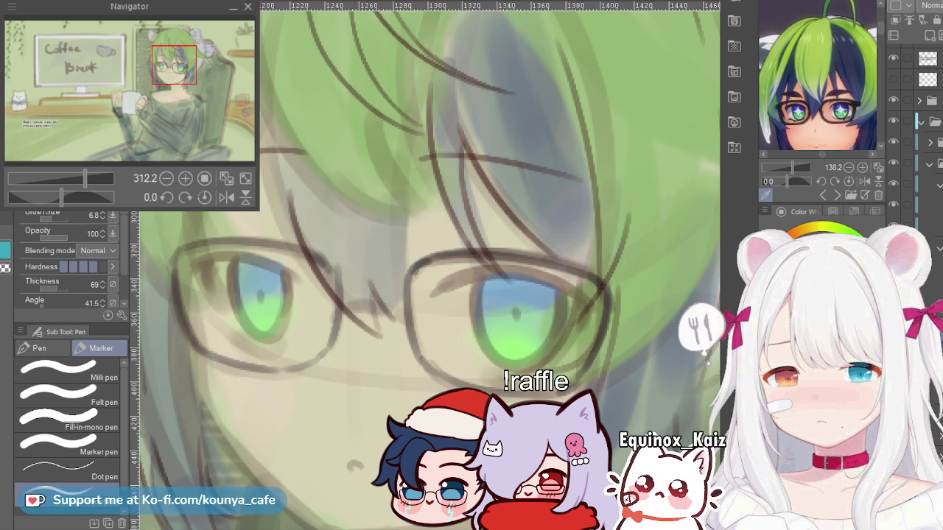
key("ctrl+z")
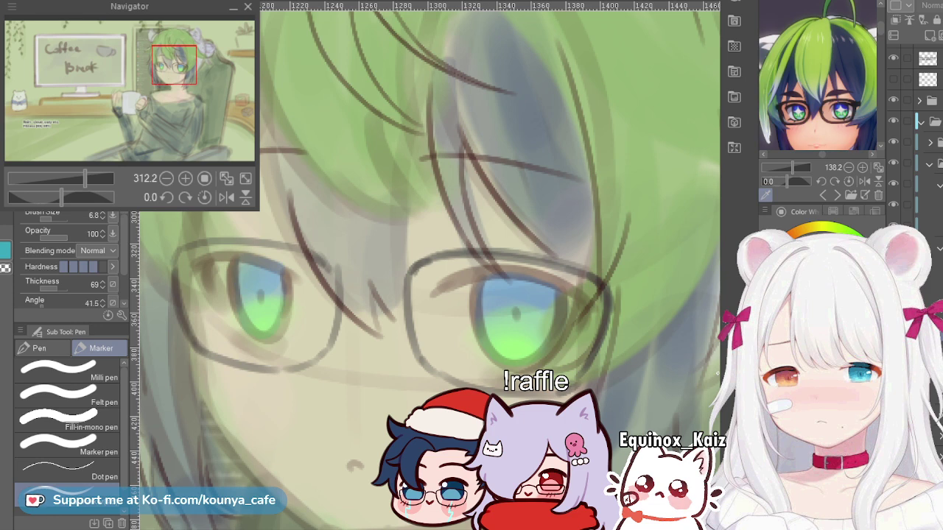
key("ctrl+y")
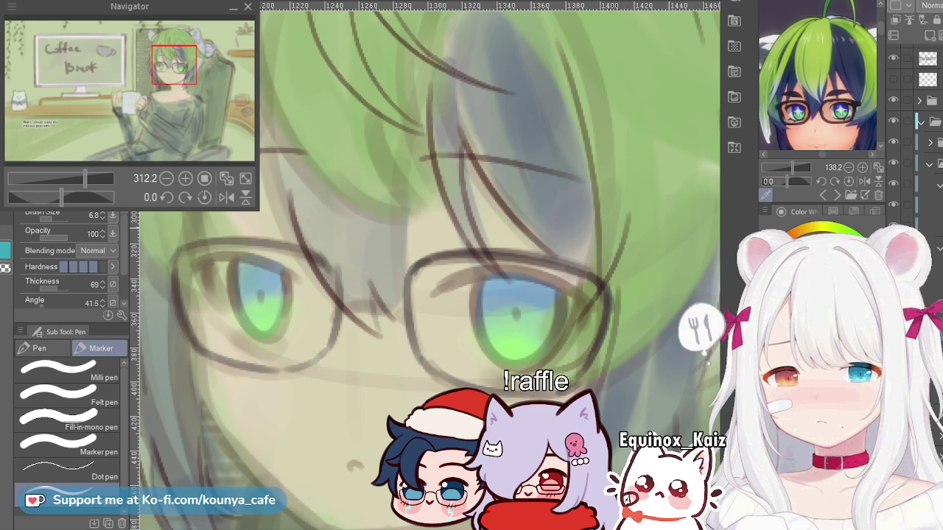
Step: Undo the recent bangs strokes over the glasses and redo them to compare the line art
left_click(517, 227, "ctrl")
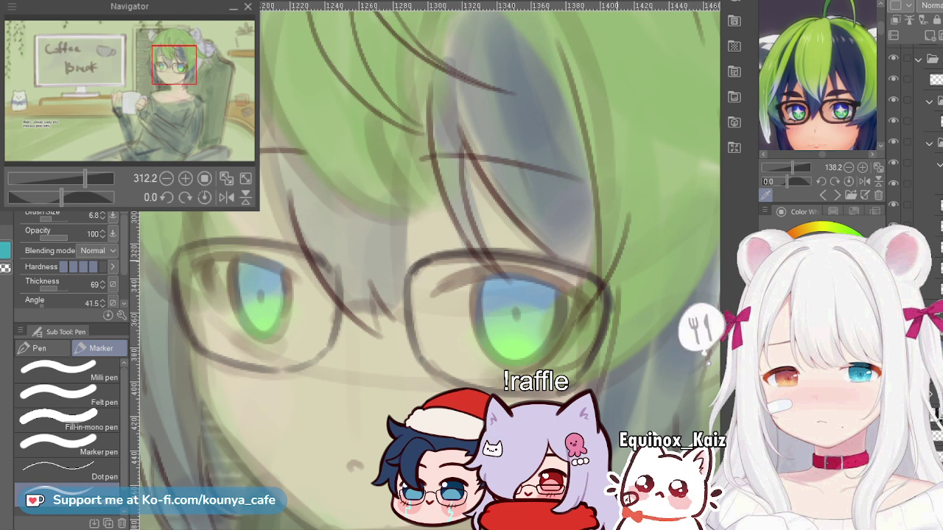
key("ctrl")
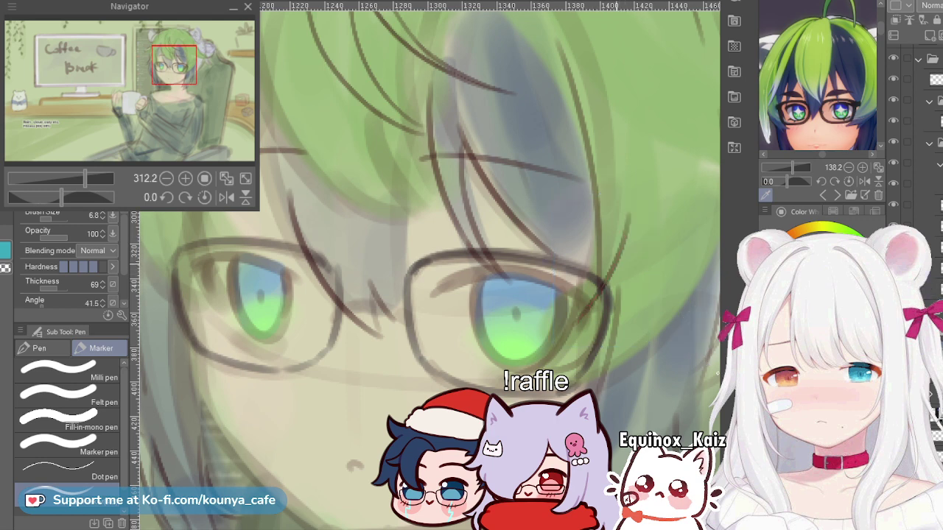
key("ctrl+z")
key("ctrl+z")
key("ctrl+z")
key("ctrl+z")
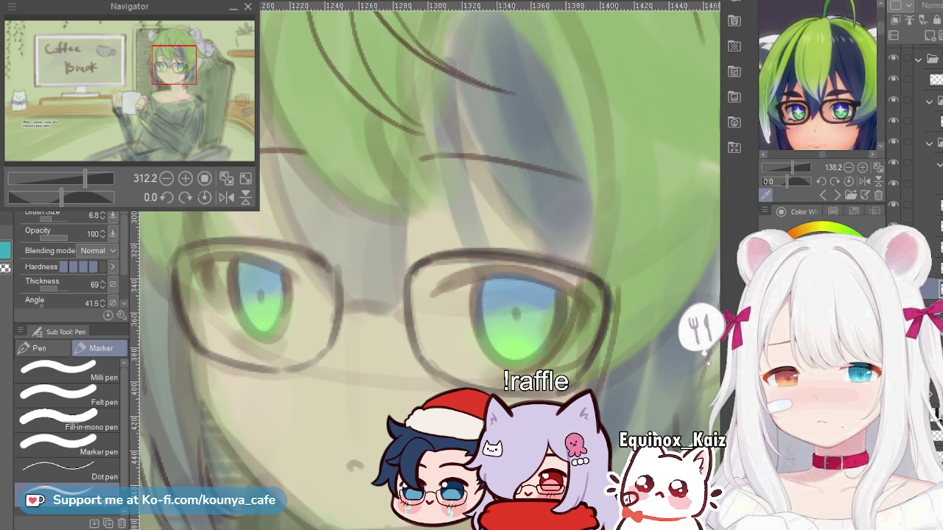
key("ctrl+y")
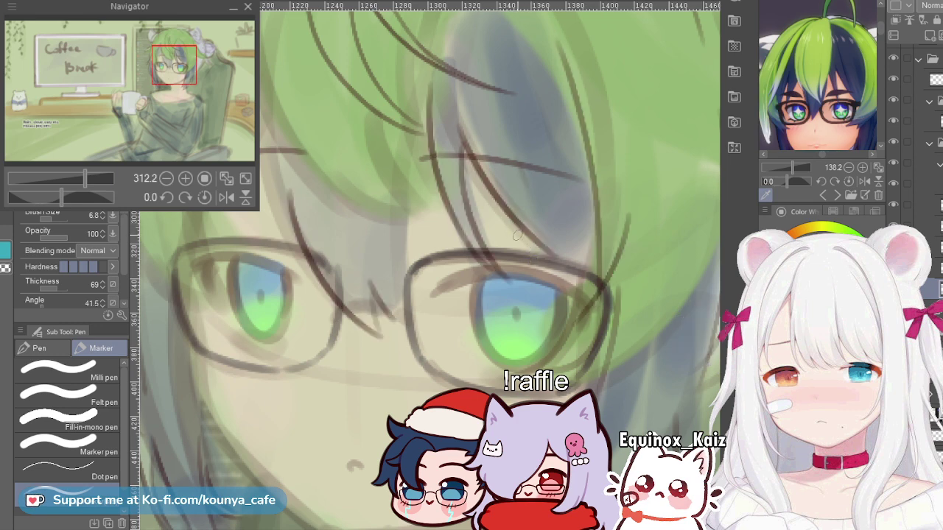
Step: Collapse the open layer folders and draw curved hair strokes flicking outward beside the outer edge of the glasses
left_click(930, 184)
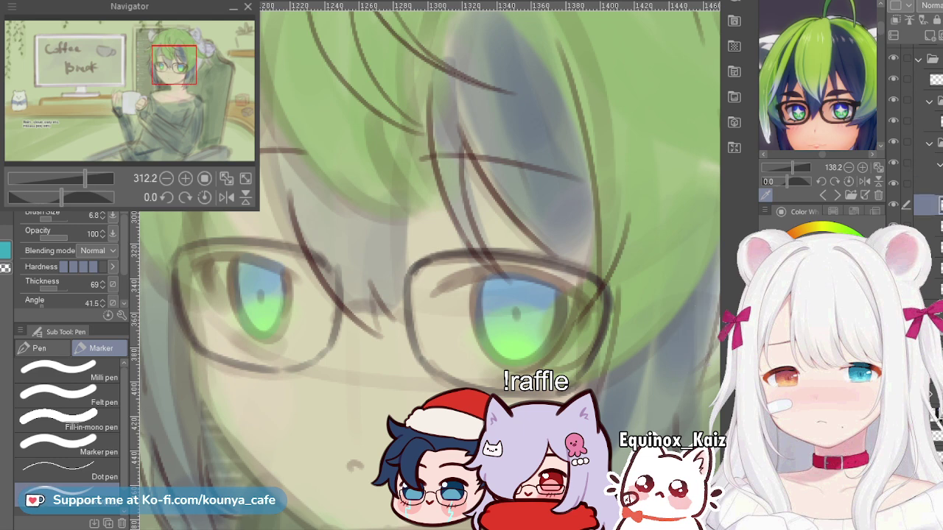
left_click(939, 164)
left_click(929, 143)
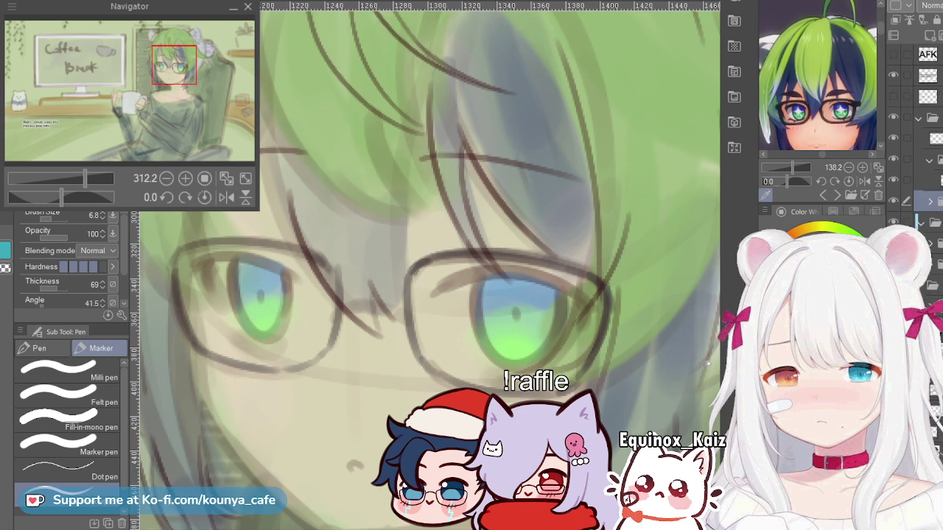
left_click(930, 180)
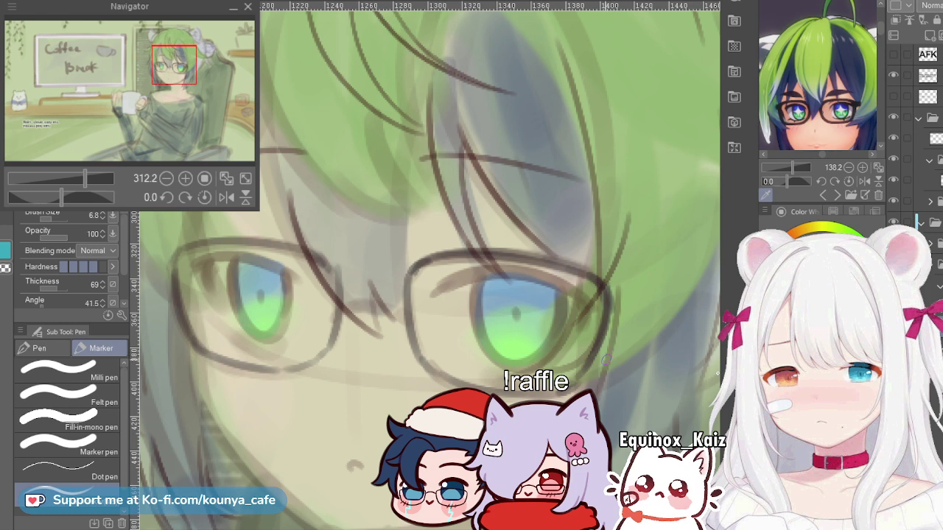
left_click_drag(604, 334, 620, 386)
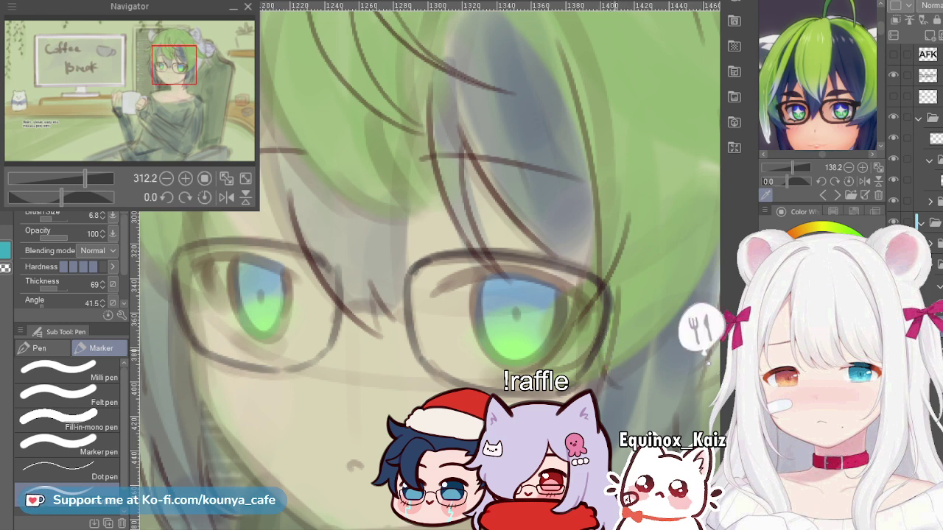
left_click_drag(617, 318, 648, 401)
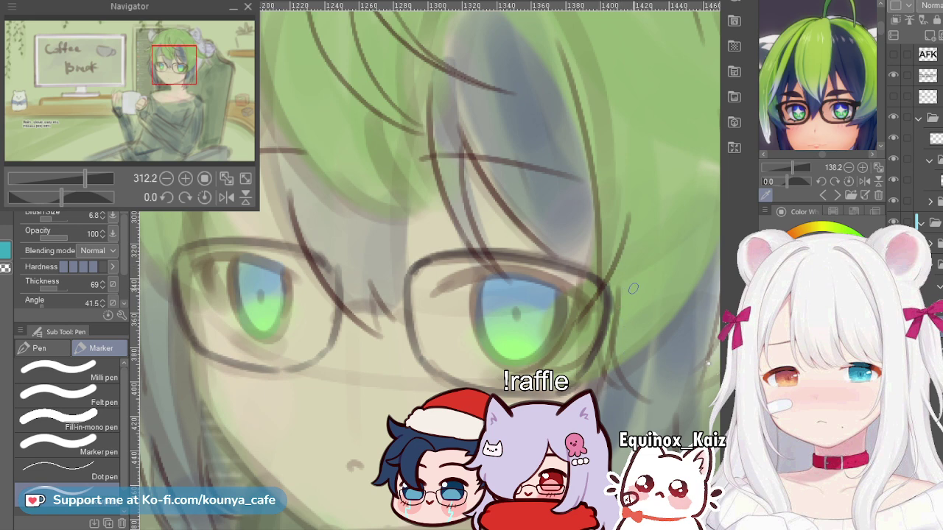
left_click_drag(642, 297, 606, 322)
Step: Try curved strand lines from the side of the crown toward the navy streak and undo them
scroll(632, 285, "down", 1)
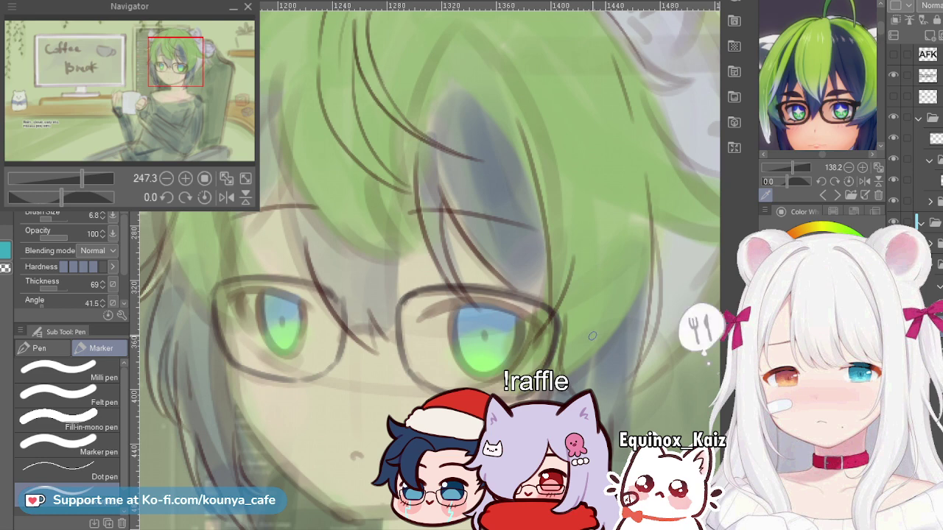
left_click_drag(606, 213, 612, 280)
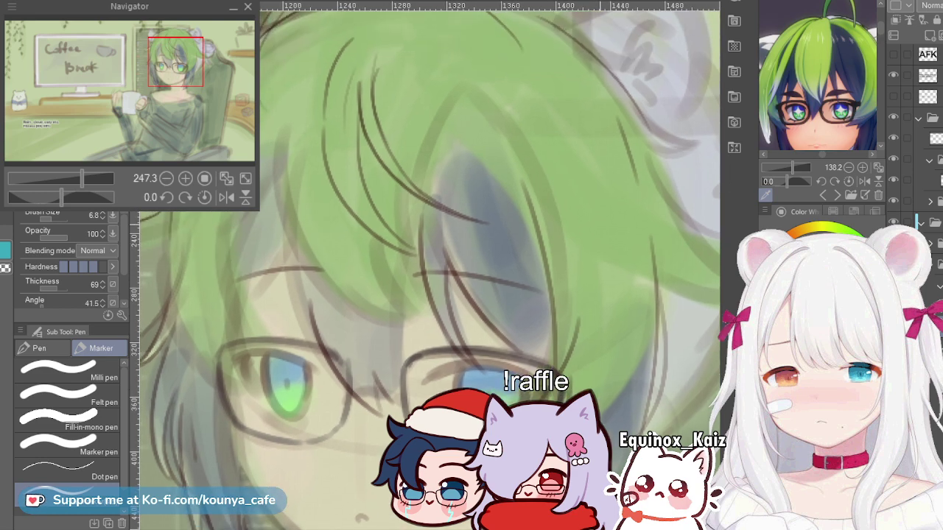
left_click_drag(573, 98, 589, 129)
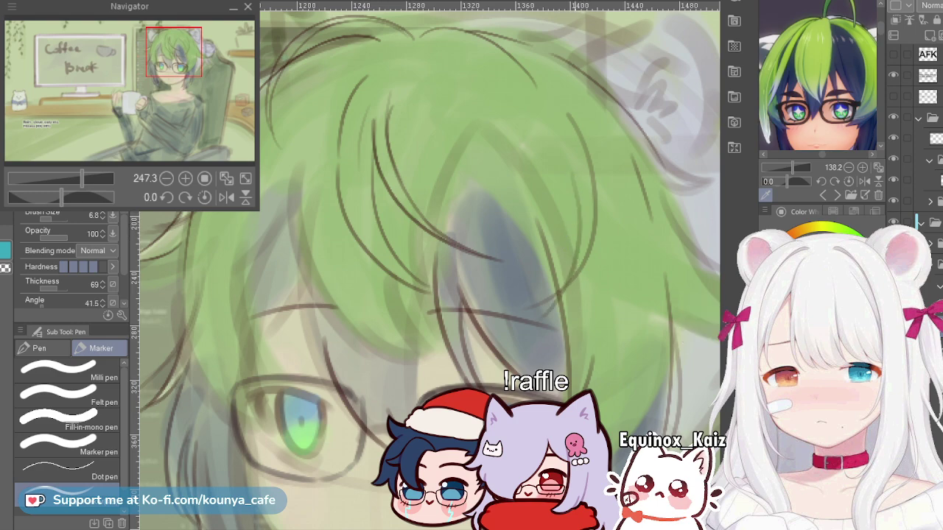
scroll(565, 207, "down", 3)
scroll(564, 207, "up", 3)
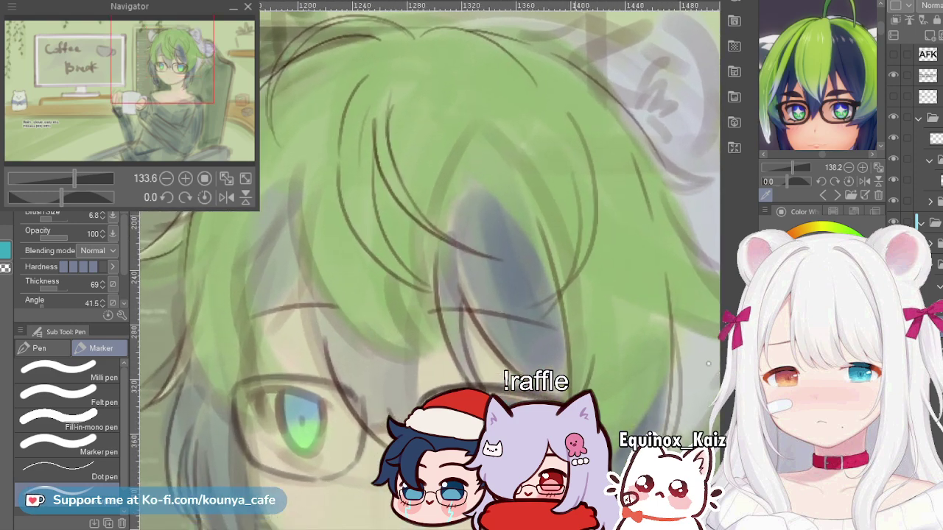
scroll(708, 363, "up", 3)
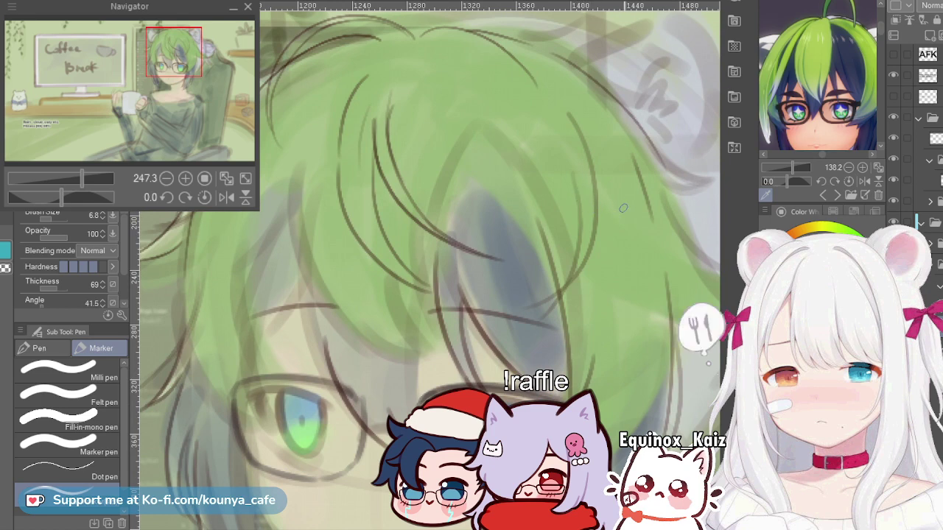
key("ctrl+z")
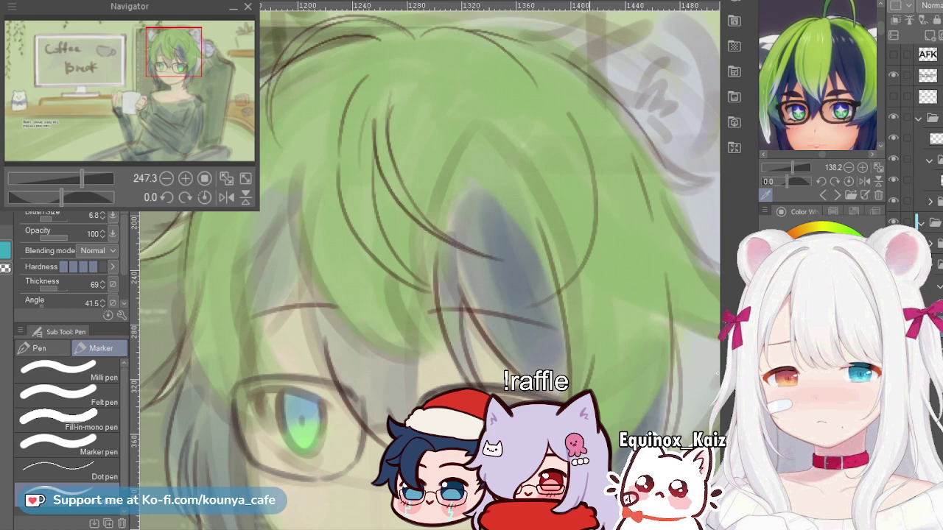
key("ctrl+z")
Step: Draw the inner curved strand line from the side of the crown down to the navy streak, redoing unsatisfactory strokes
left_click_drag(571, 152, 545, 284)
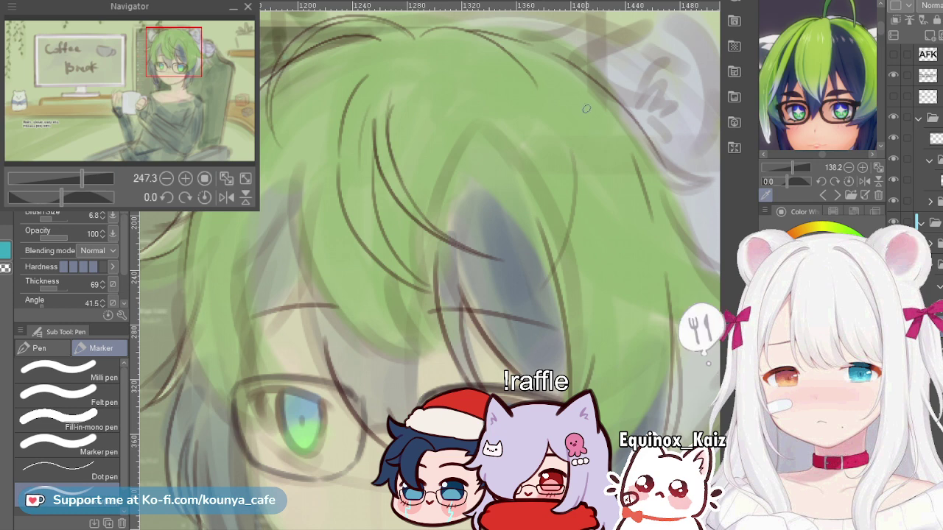
left_click_drag(584, 108, 556, 271)
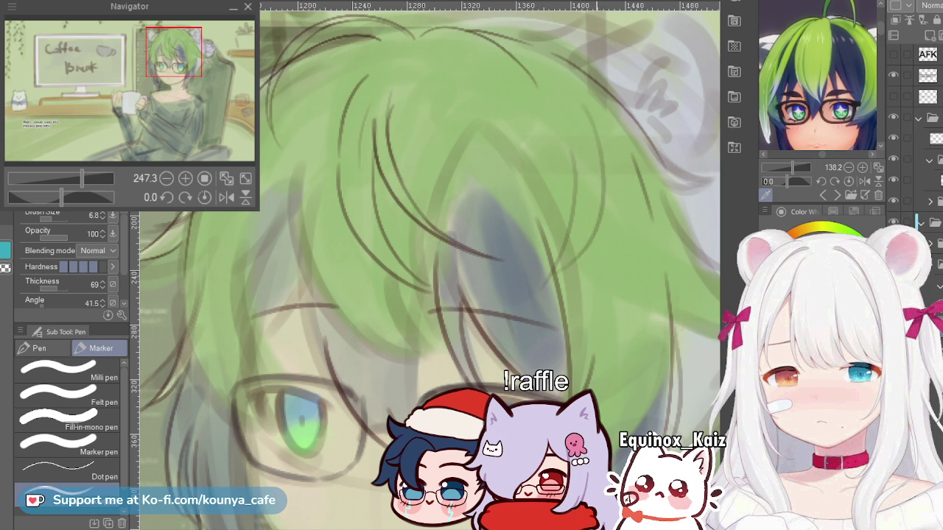
key("ctrl+z")
key("ctrl+z")
left_click_drag(565, 148, 534, 285)
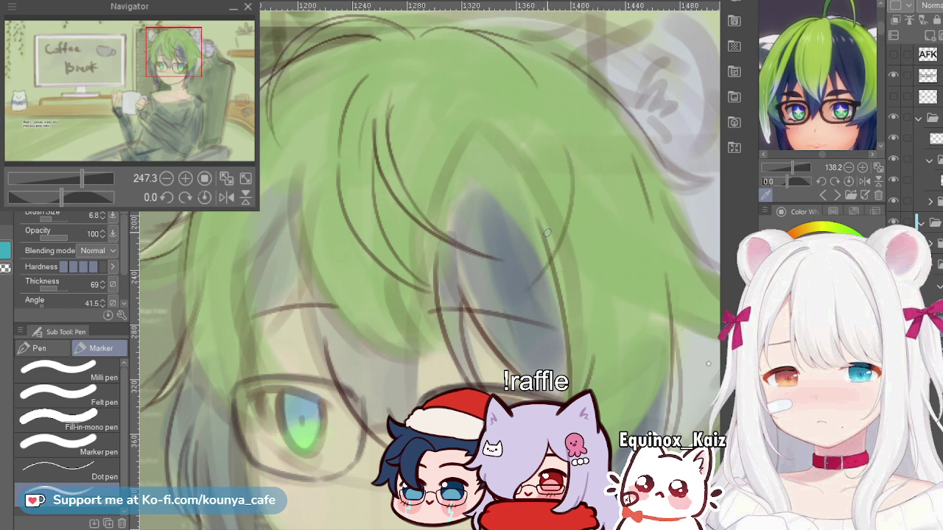
mouse_move(589, 126)
left_mouse_down()
mouse_move(597, 170)
mouse_move(567, 274)
mouse_move(598, 193)
mouse_move(554, 259)
left_mouse_up()
key("ctrl+z")
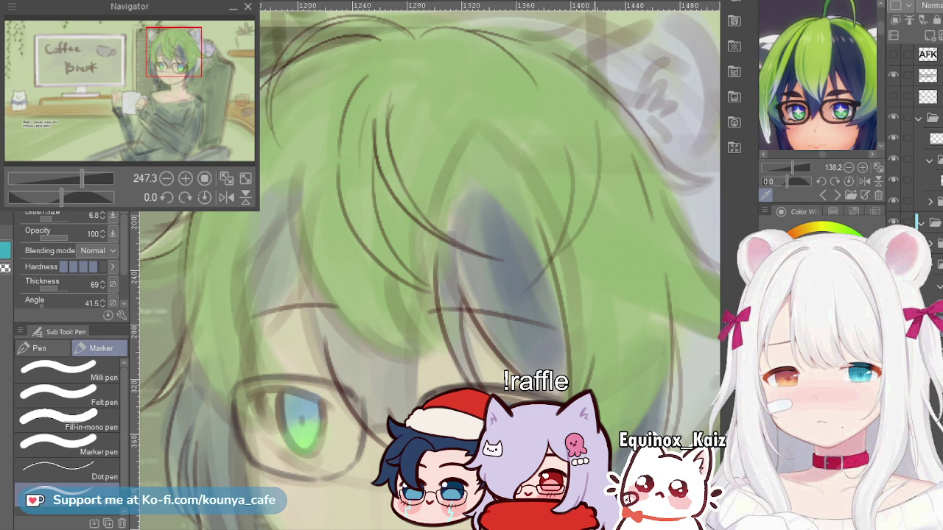
Step: Draw a second curved strand line outside the inner one, replacing attempts until it sweeps from the crown toward the bangs
left_click(594, 209, "ctrl")
left_click_drag(565, 85, 557, 84)
left_click_drag(617, 147, 615, 165)
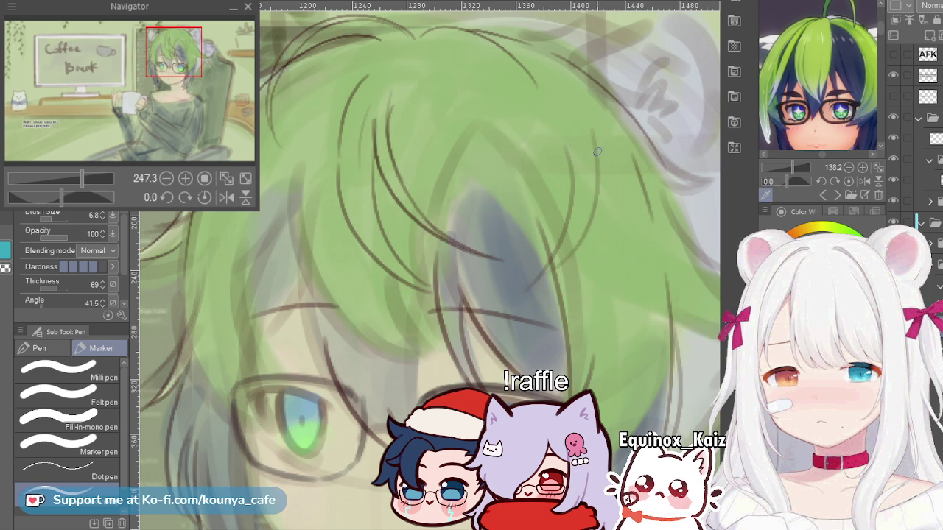
key("ctrl+z")
key("ctrl+z")
key("ctrl+z")
left_click_drag(579, 104, 548, 257)
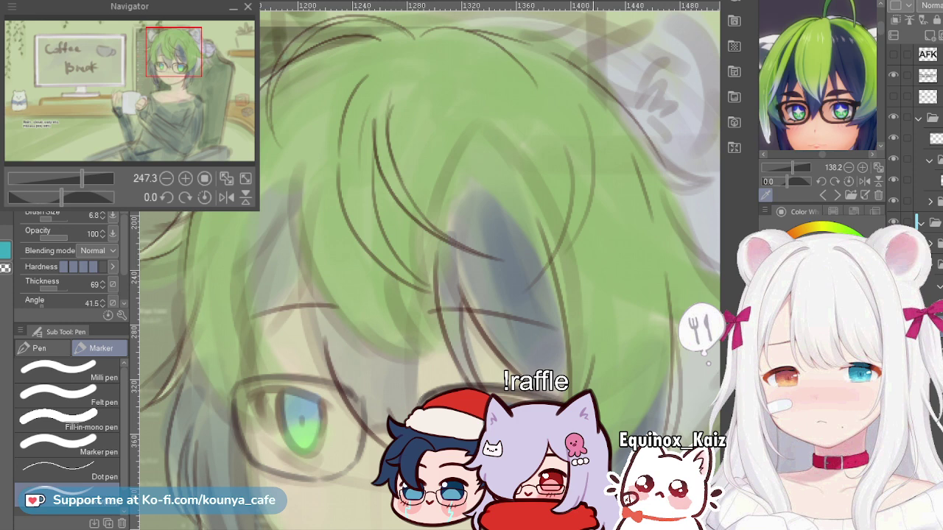
key("ctrl+z")
left_click_drag(575, 97, 560, 265)
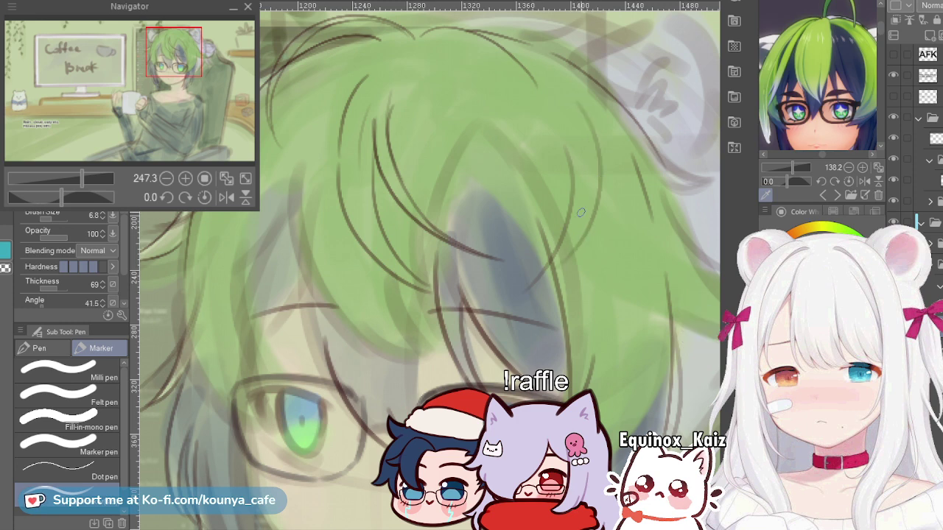
left_click(601, 170, "ctrl")
key("Delete")
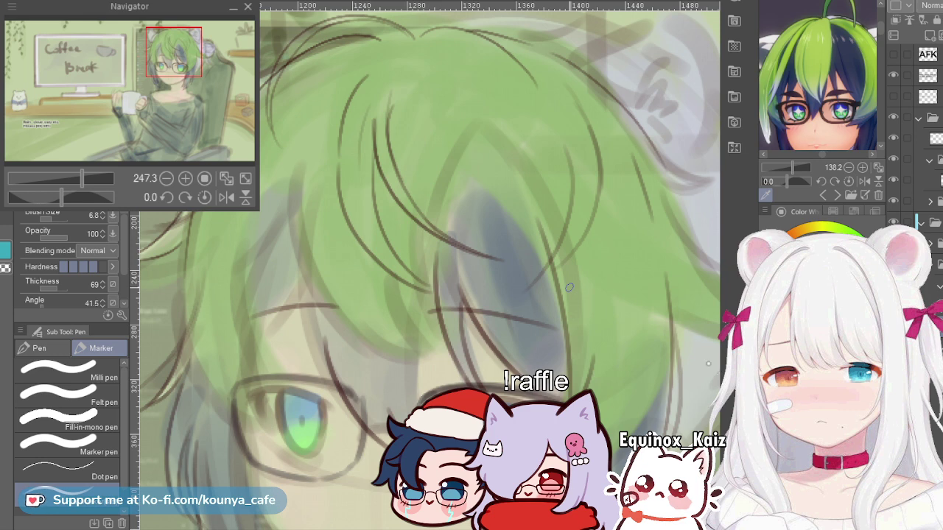
scroll(583, 266, "down", 2)
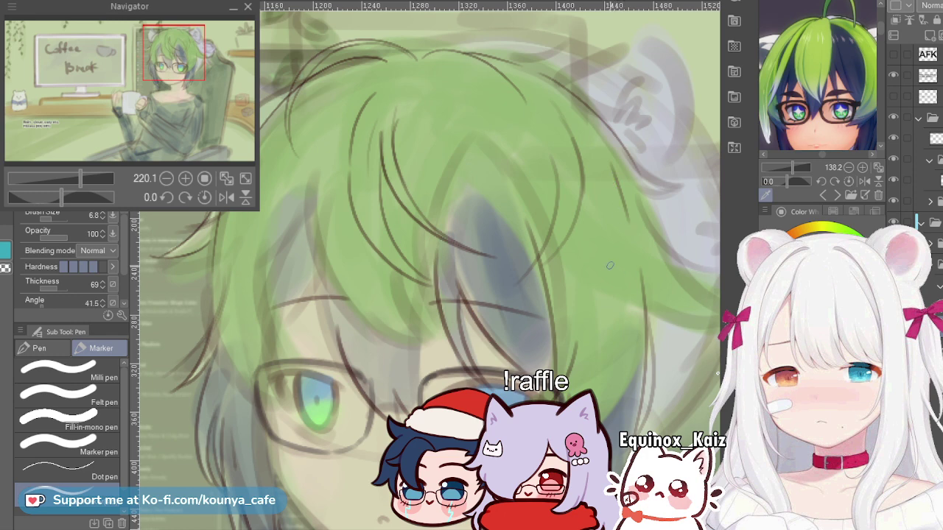
left_click_drag(639, 301, 566, 301)
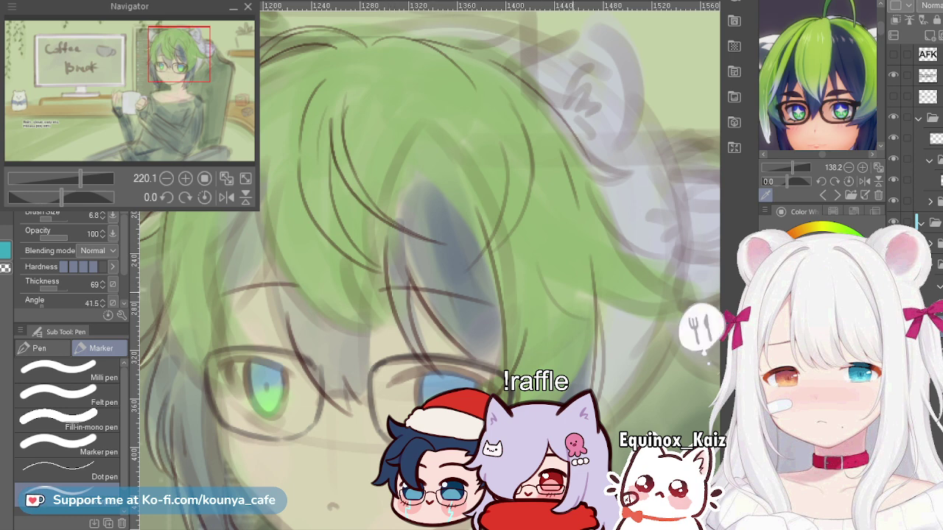
scroll(565, 292, "down", 3)
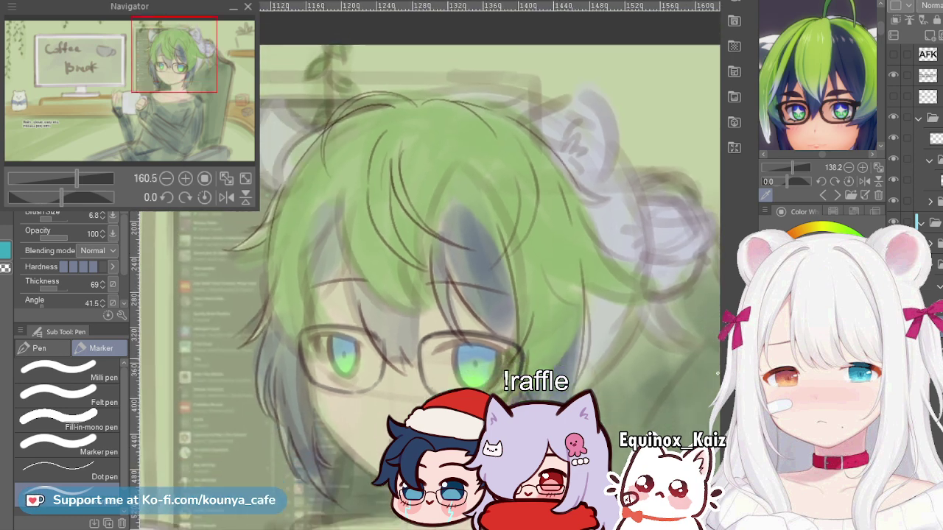
scroll(572, 255, "up", 2)
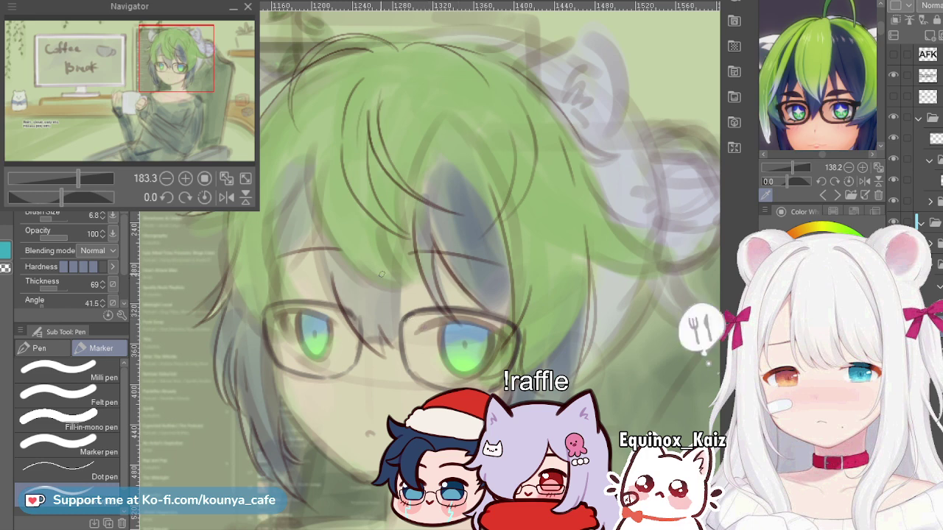
left_click_drag(358, 290, 364, 290)
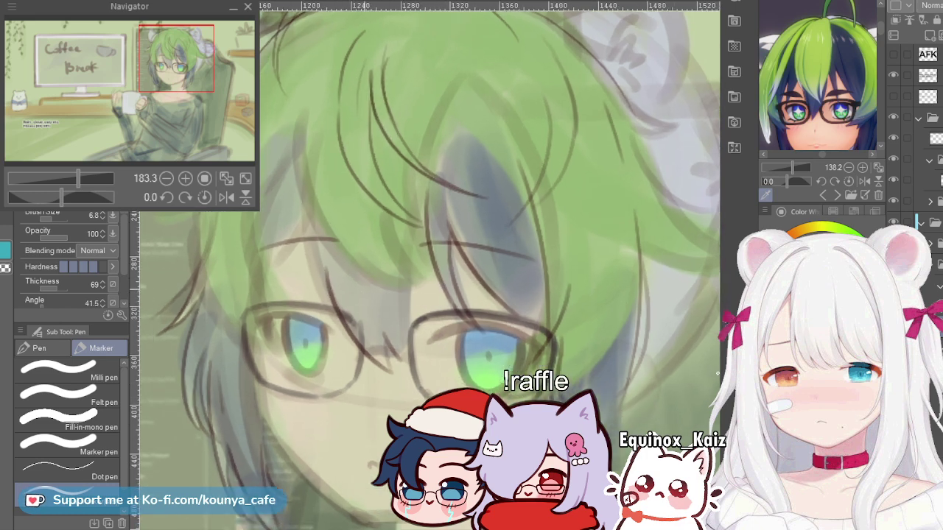
scroll(368, 302, "up", 2)
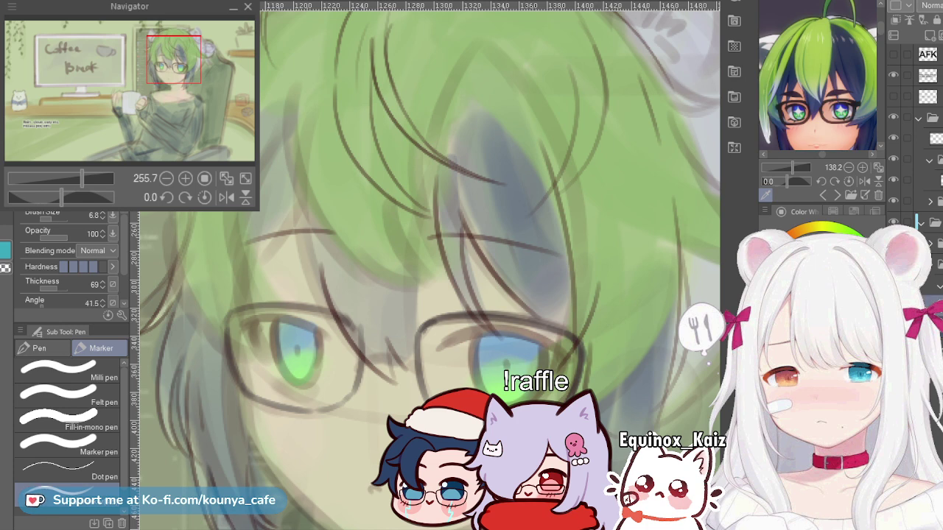
Step: Delete the curved vector line at the outer hair flick below the ear and redraw the stroke from the crown's side
mouse_move(353, 280)
left_mouse_down()
mouse_move(463, 296)
mouse_move(490, 314)
left_mouse_up()
left_click(317, 174, "ctrl")
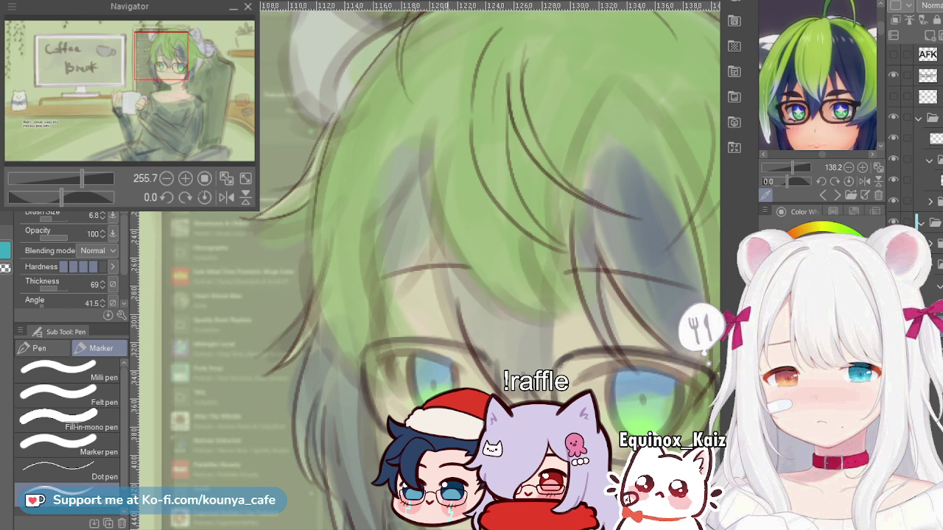
left_click(310, 166, "ctrl")
left_click(315, 176, "ctrl")
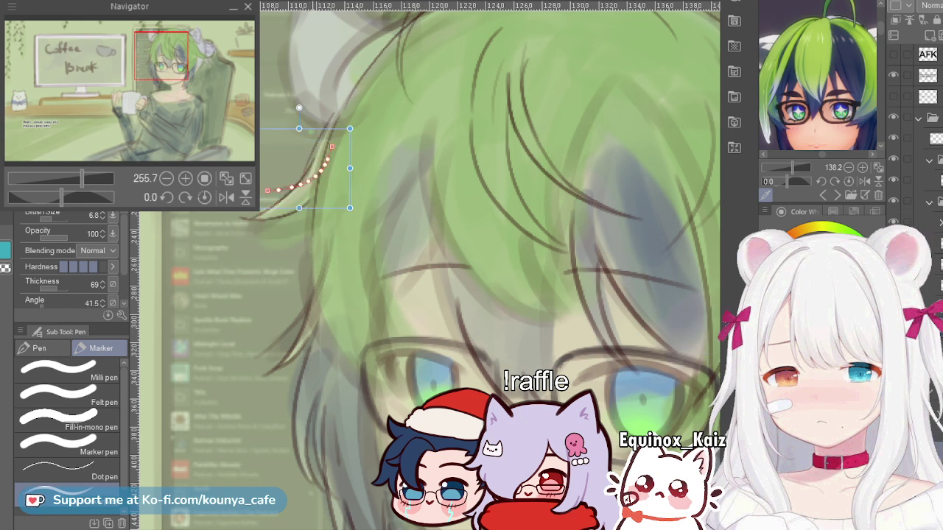
key("Delete")
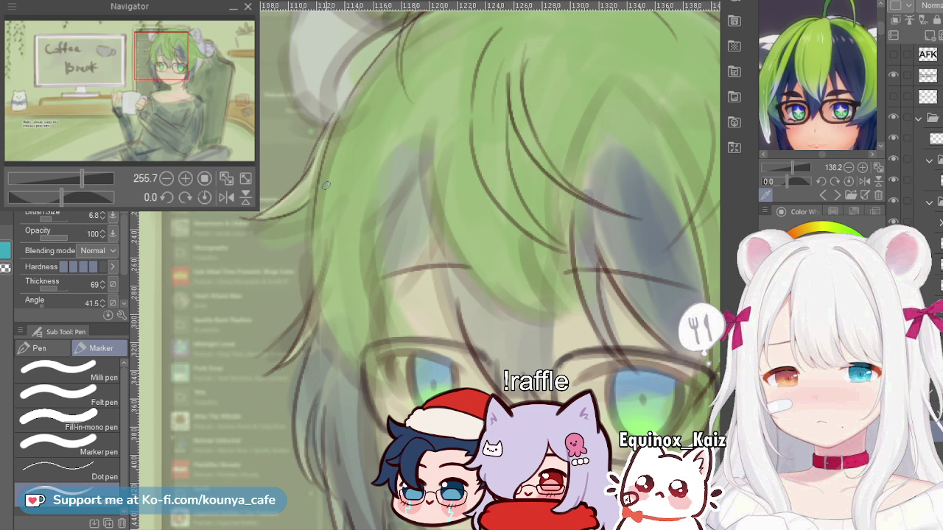
mouse_move(356, 109)
left_mouse_down()
mouse_move(283, 247)
mouse_move(302, 253)
left_mouse_up()
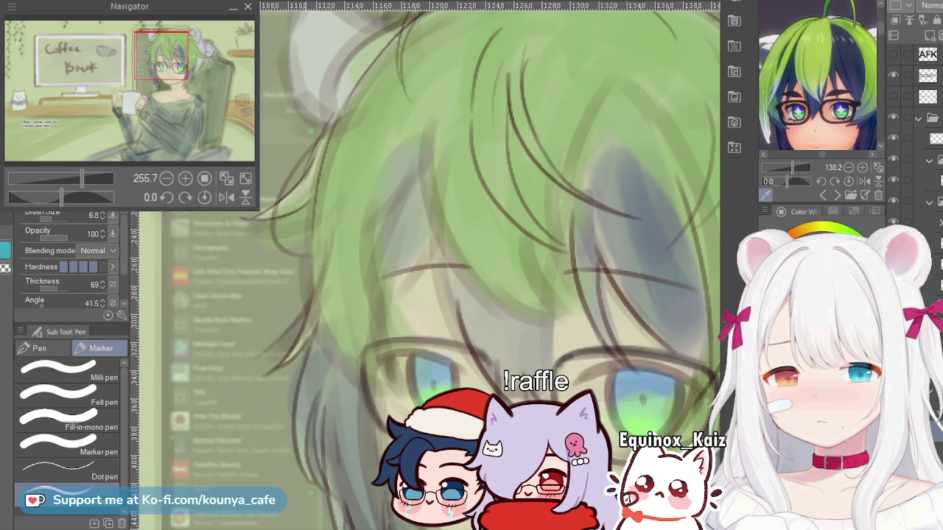
left_click_drag(312, 134, 349, 182)
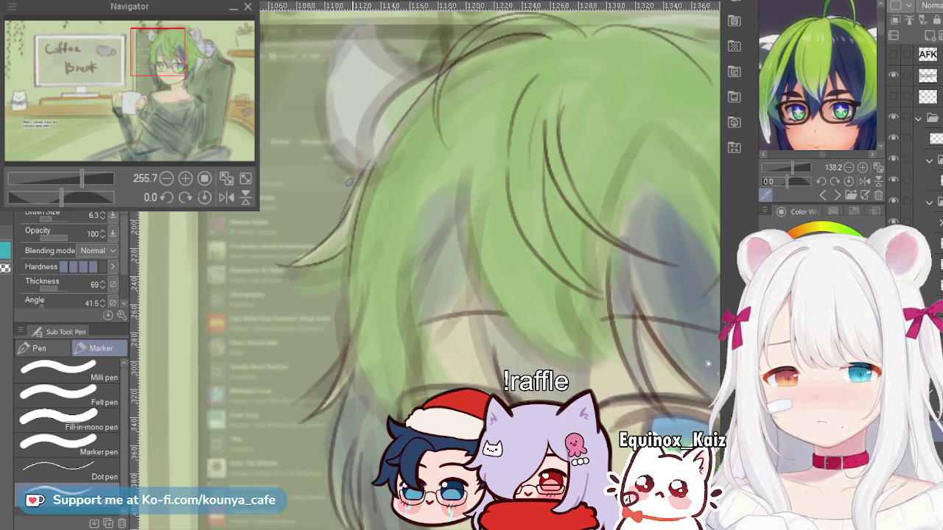
Step: Lasso the outward hair flick below the ear and adjust its position and width slightly with a Scale/Rotate transform
key("bracketright")
scroll(400, 133, "down", 1)
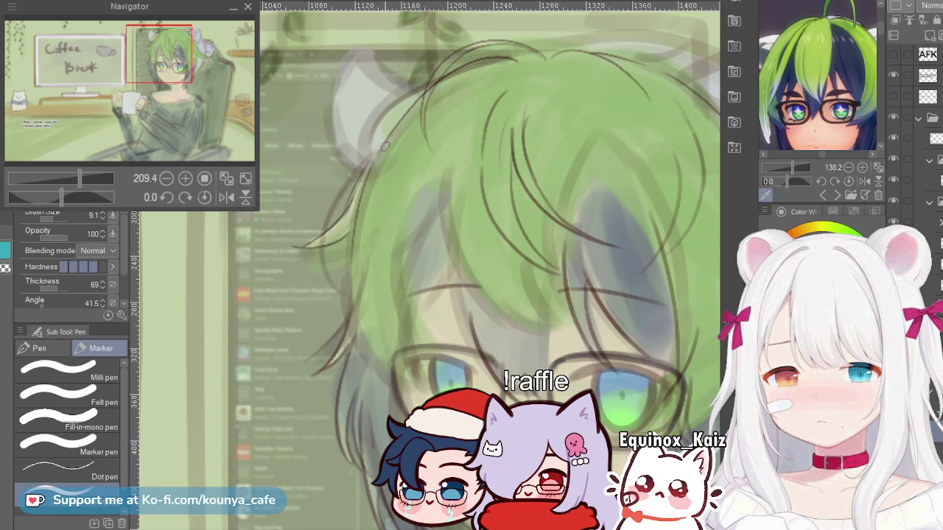
key("m")
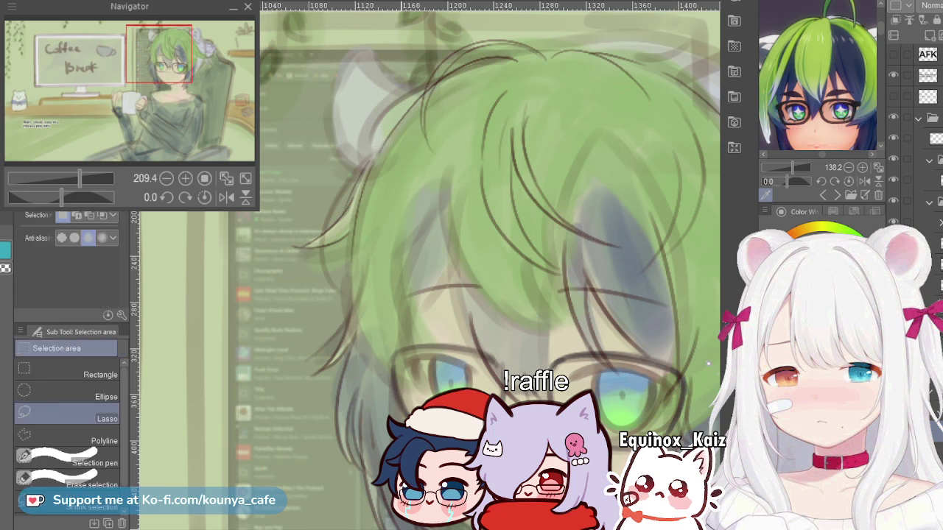
left_click_drag(397, 97, 403, 102)
key("ctrl+t")
left_click_drag(420, 345, 423, 342)
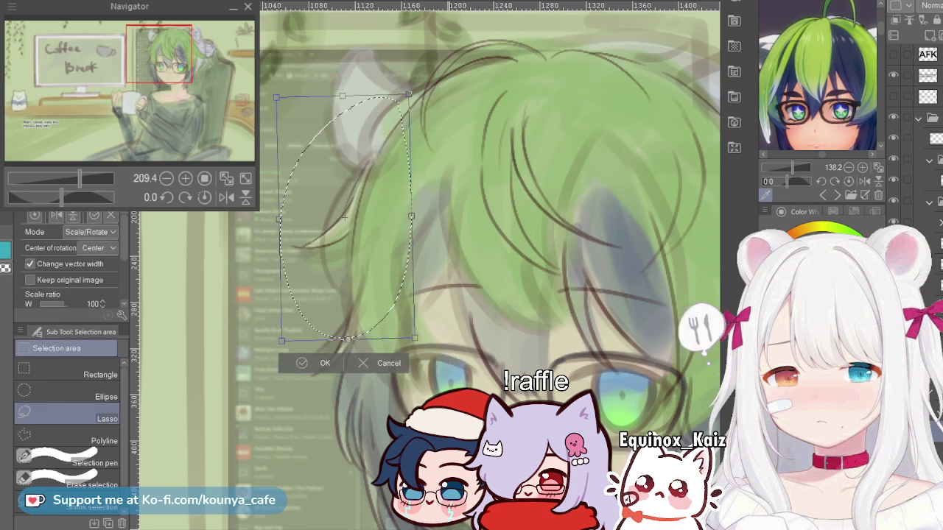
left_click_drag(345, 218, 384, 211)
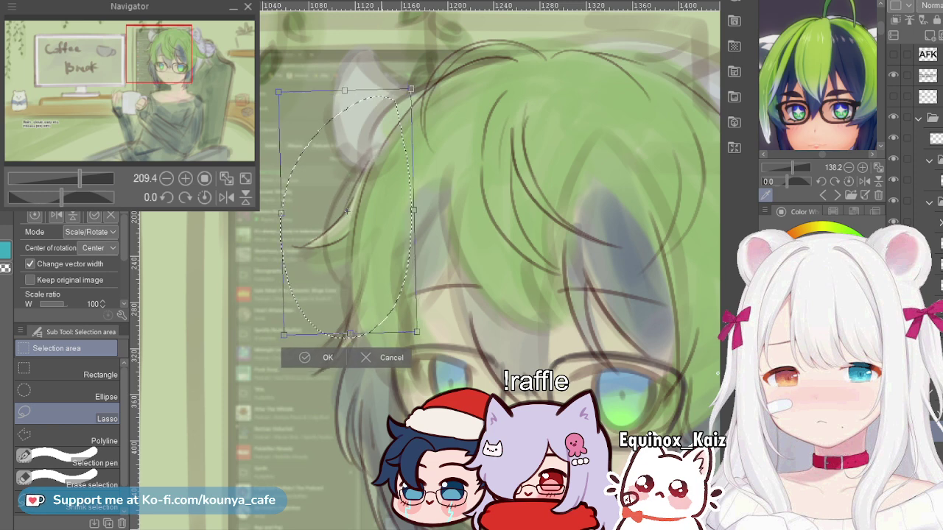
left_click_drag(412, 89, 415, 89)
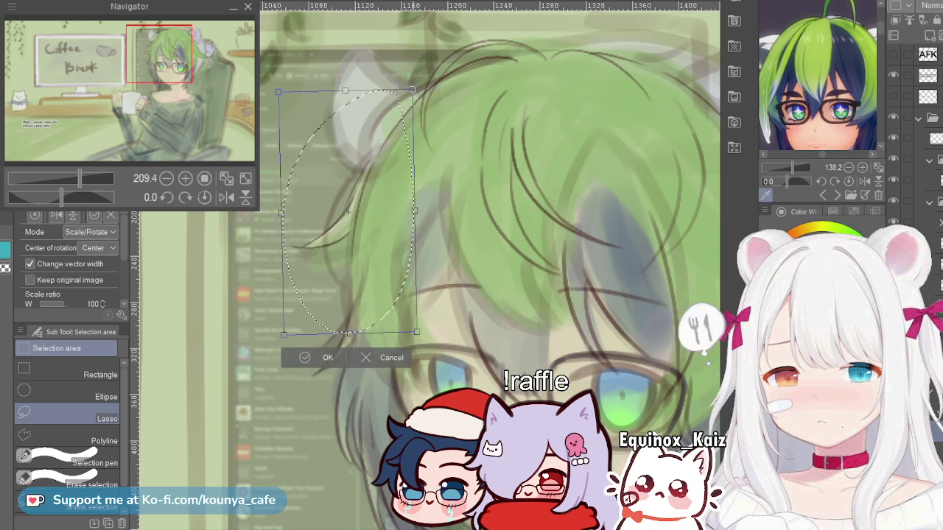
key("Return")
key("ctrl+d")
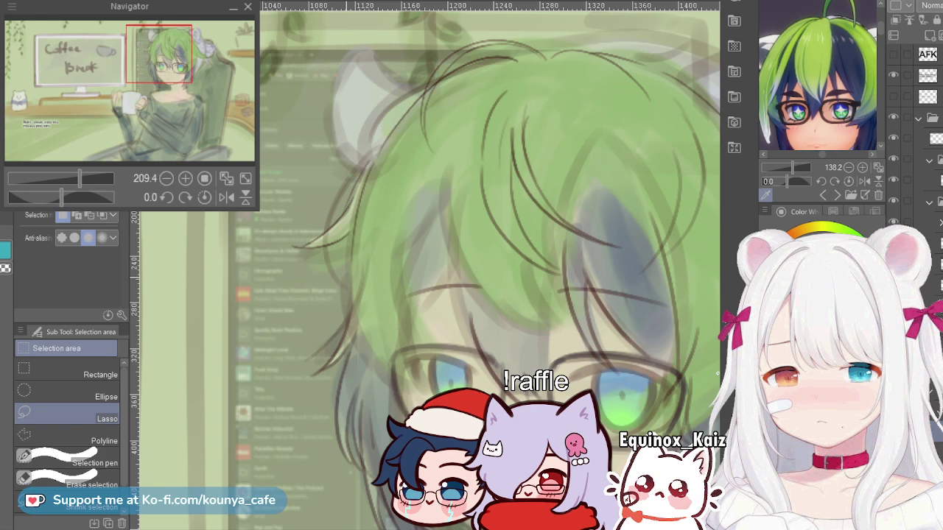
Step: Try outer hair contour strokes at brush size 9.1 from the crown past the ear to the flick, undoing them
key("p")
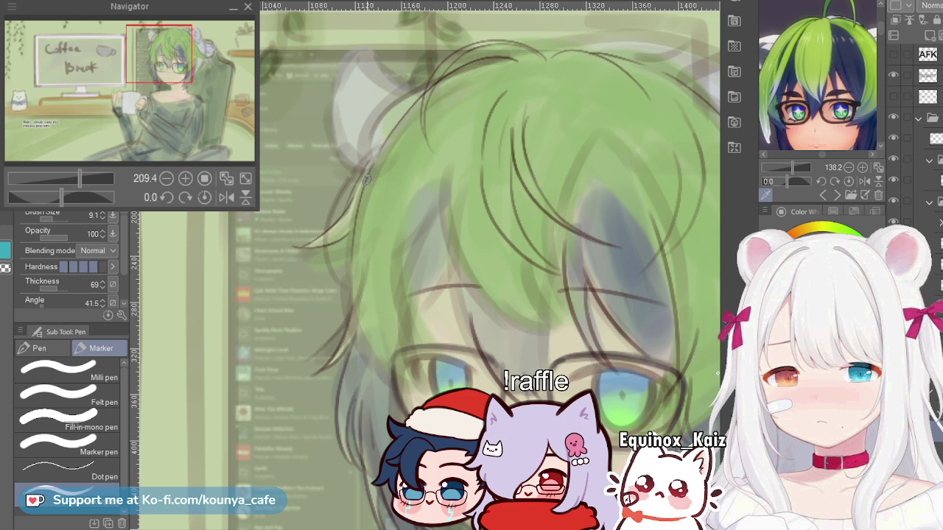
scroll(361, 118, "up", 2)
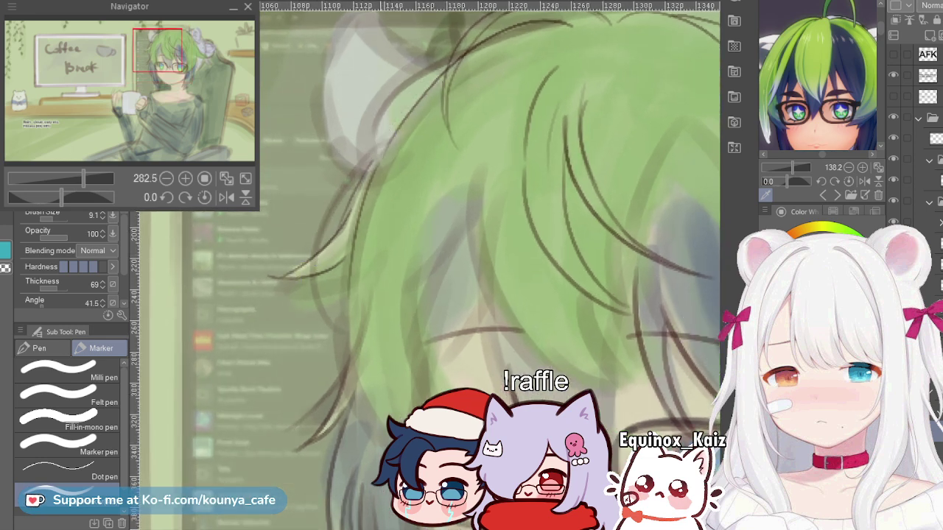
left_click_drag(375, 135, 316, 232)
key("ctrl+z")
left_click_drag(447, 70, 372, 167)
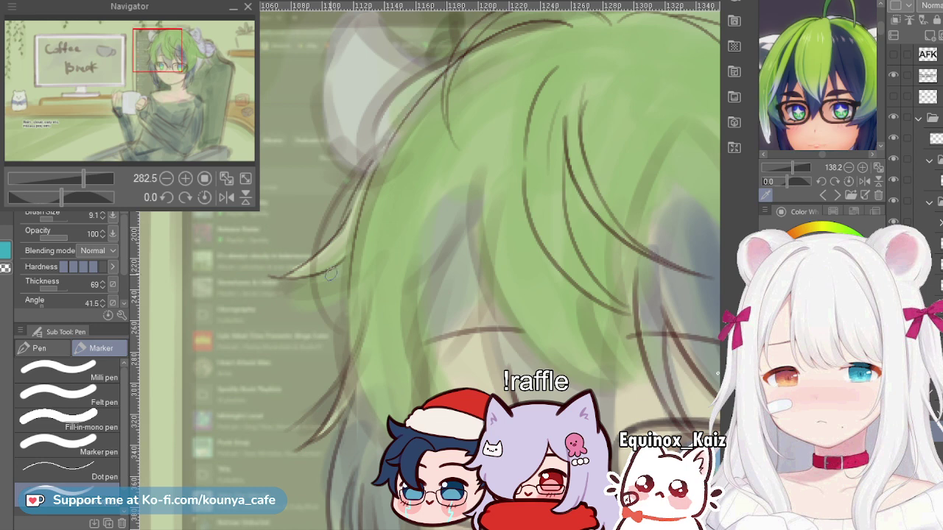
key("ctrl+z")
mouse_move(445, 71)
left_mouse_down()
mouse_move(415, 97)
mouse_move(330, 232)
left_mouse_up()
key("ctrl+z")
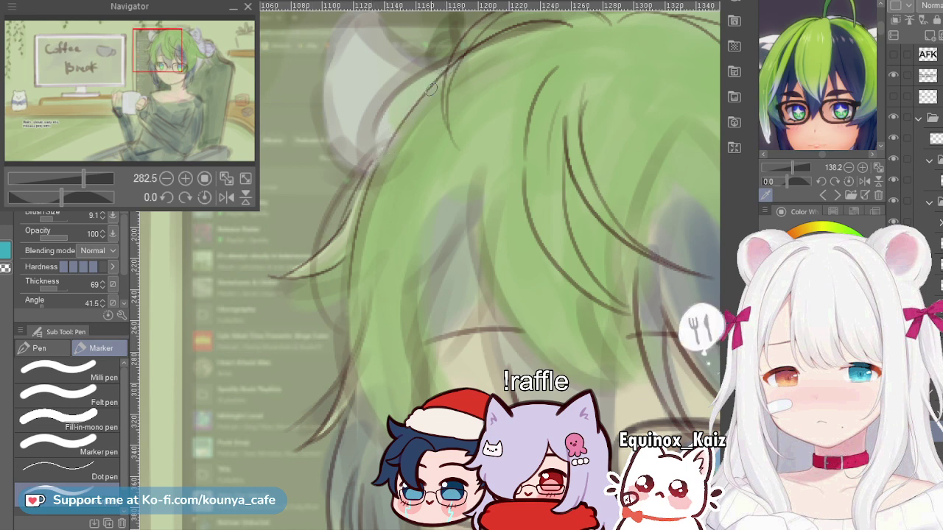
left_click_drag(435, 85, 349, 194)
key("ctrl+z")
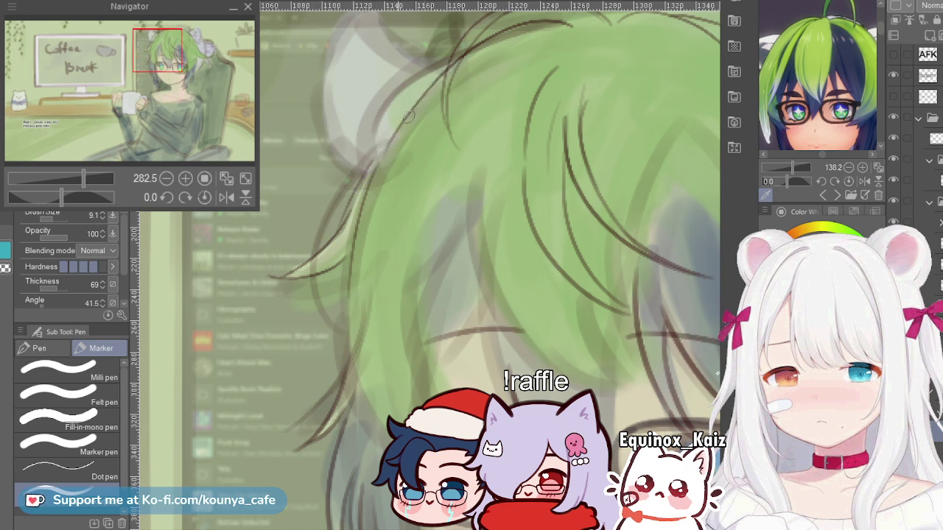
left_click_drag(410, 115, 343, 191)
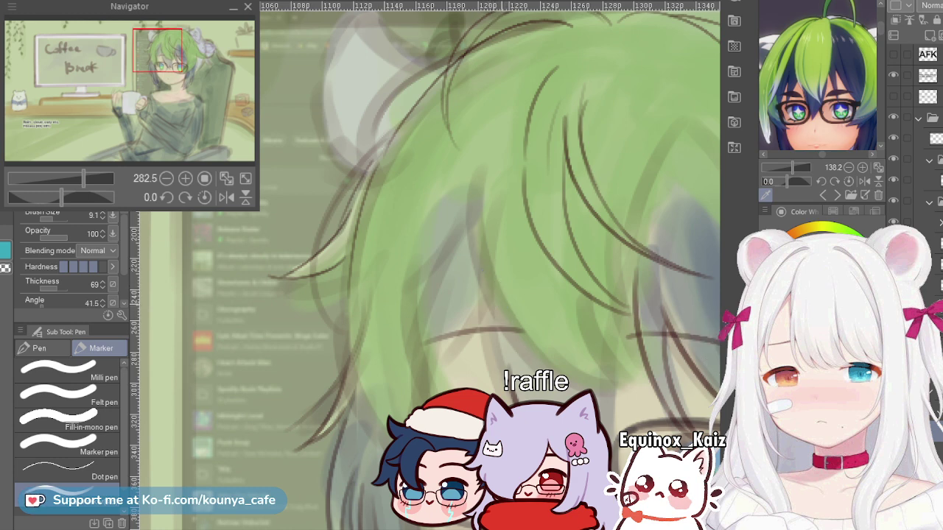
scroll(501, 310, "down", 2)
left_click_drag(518, 351, 487, 324)
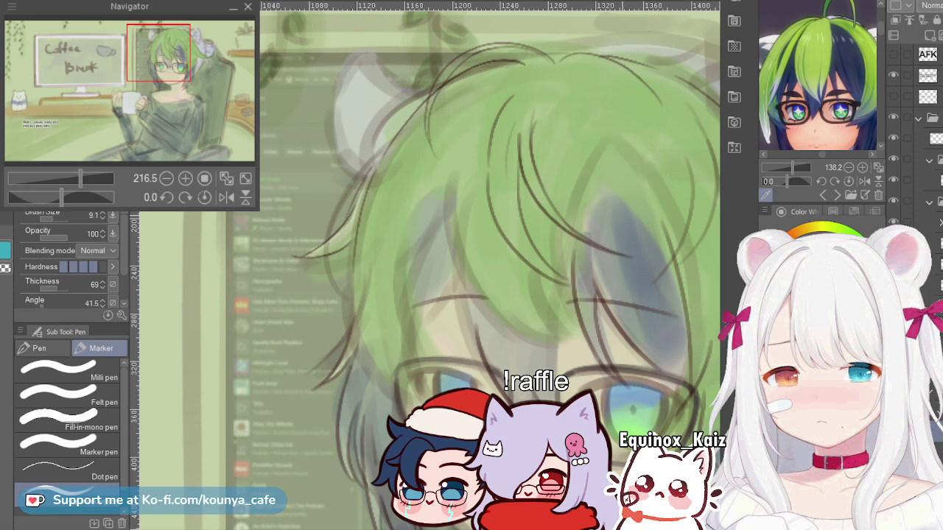
left_click_drag(642, 245, 619, 229)
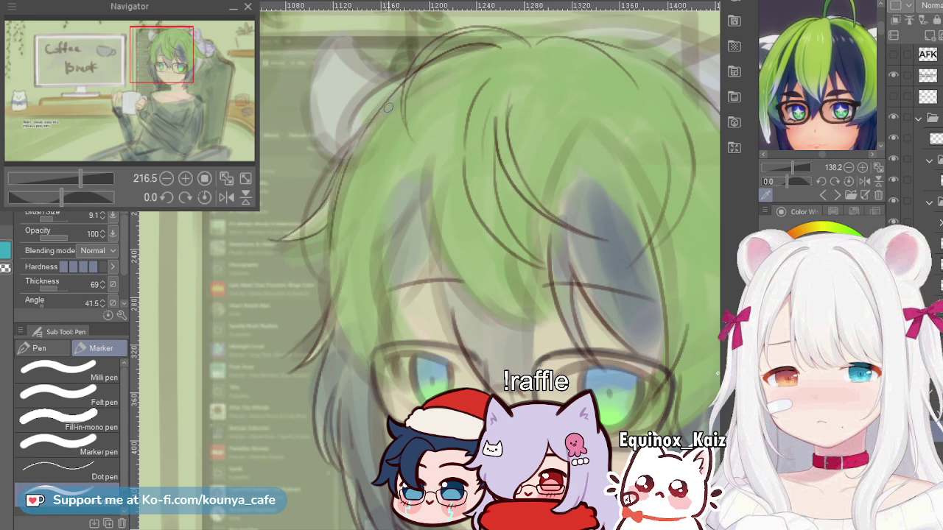
key("ctrl+z")
Step: Draw the outer hair contour in one long curve from the crown past the ear to the flick, replacing unsatisfactory strokes
mouse_move(410, 82)
left_mouse_down()
mouse_move(370, 121)
mouse_move(331, 247)
left_mouse_up()
mouse_move(344, 181)
left_mouse_down()
mouse_move(372, 202)
mouse_move(408, 188)
left_mouse_up()
scroll(383, 264, "up", 3)
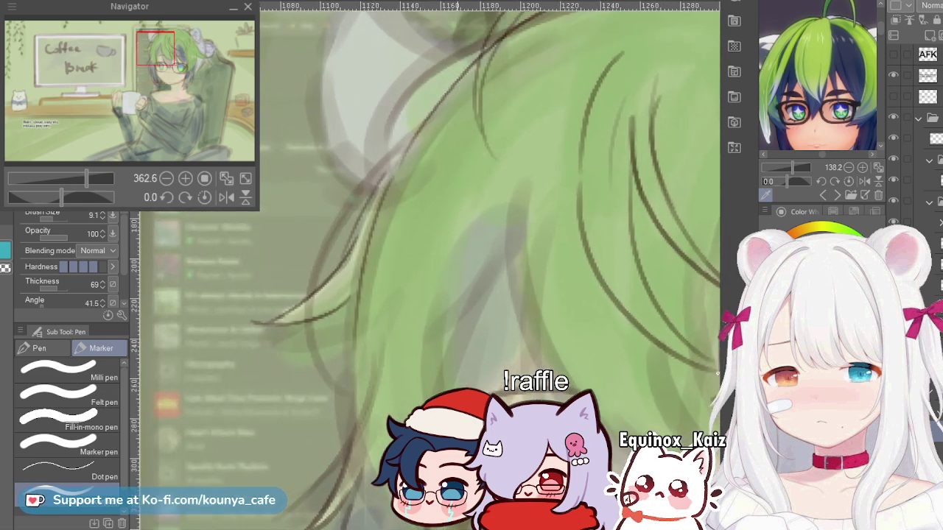
mouse_move(484, 58)
left_mouse_down()
mouse_move(441, 101)
mouse_move(361, 292)
left_mouse_up()
key("ctrl+z")
mouse_move(496, 54)
left_mouse_down()
mouse_move(375, 180)
mouse_move(359, 265)
left_mouse_up()
key("ctrl+z")
mouse_move(498, 46)
left_mouse_down()
mouse_move(408, 154)
mouse_move(381, 286)
left_mouse_up()
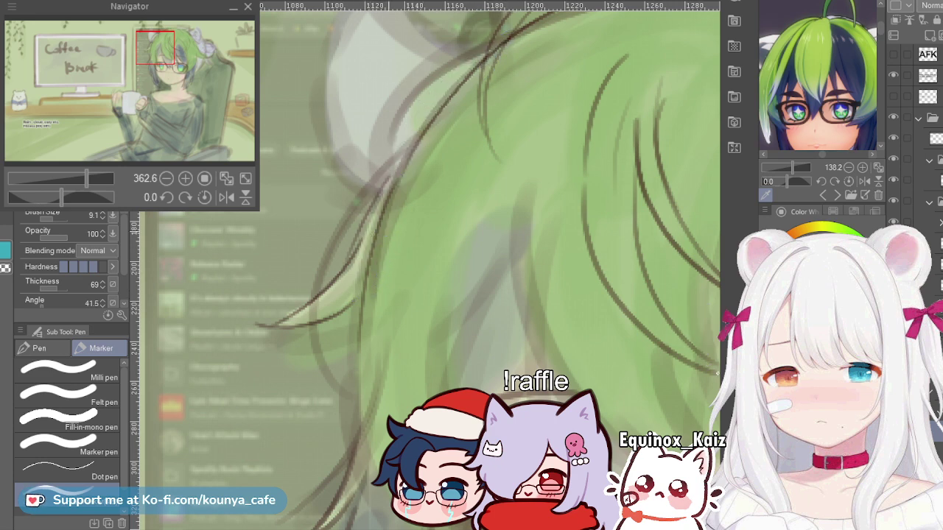
Step: Select the new contour line beside the ear and stretch it slightly wider at its crown end
left_click(372, 264, "ctrl")
left_click_drag(352, 324, 337, 327)
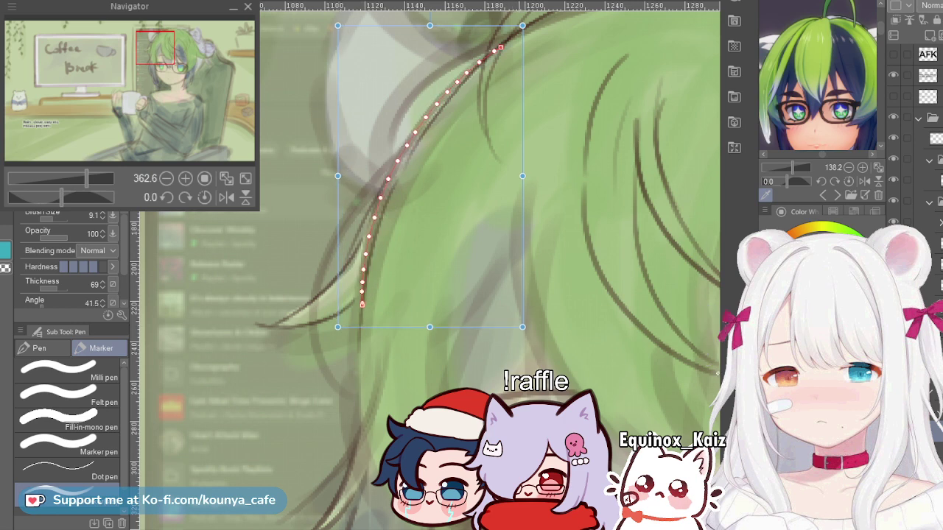
left_click_drag(522, 26, 527, 26)
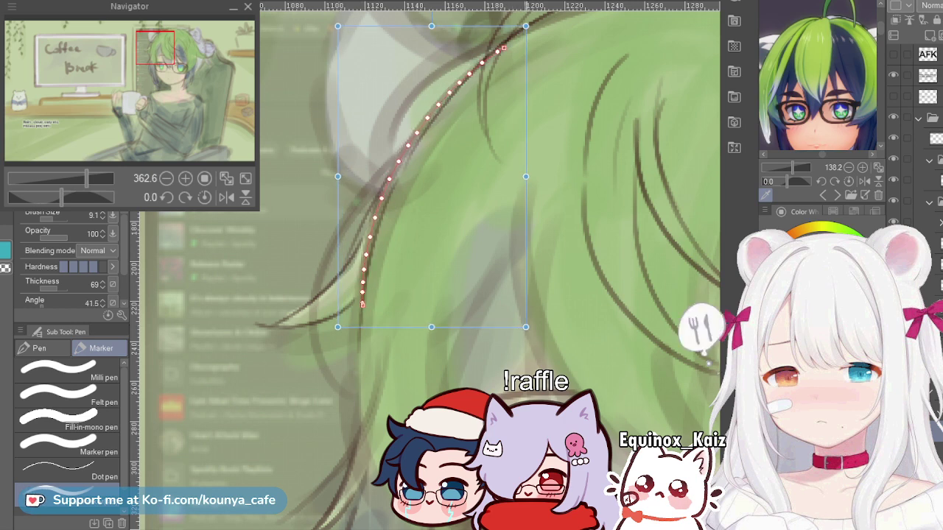
key("ctrl+d")
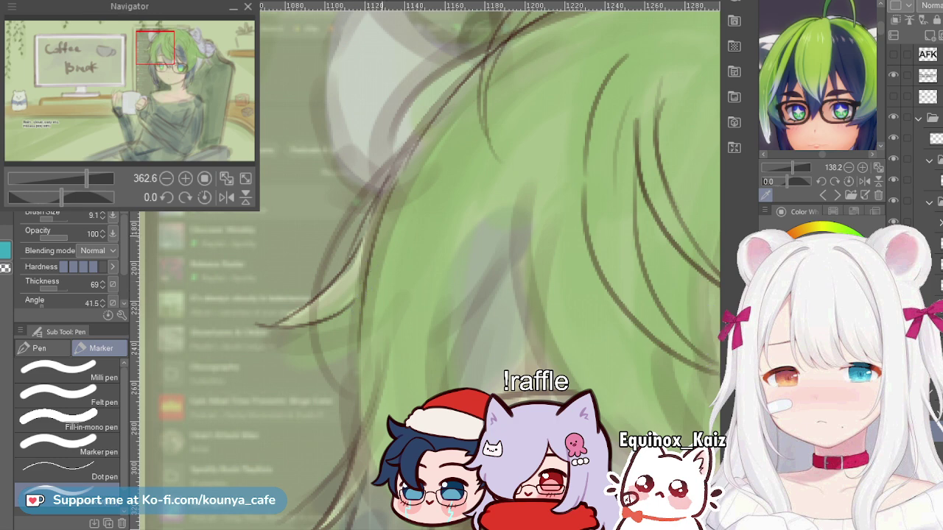
Step: Reduce the brush size to 6.0 and reinforce the outer hair contour beside the ear with a thin stroke
scroll(379, 240, "down", 2)
key("[")
key("[")
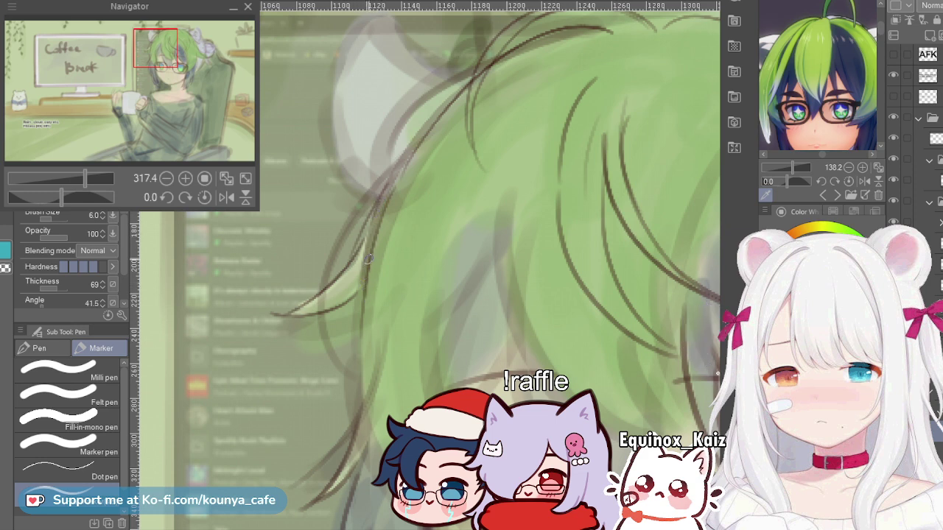
left_click_drag(389, 181, 459, 99)
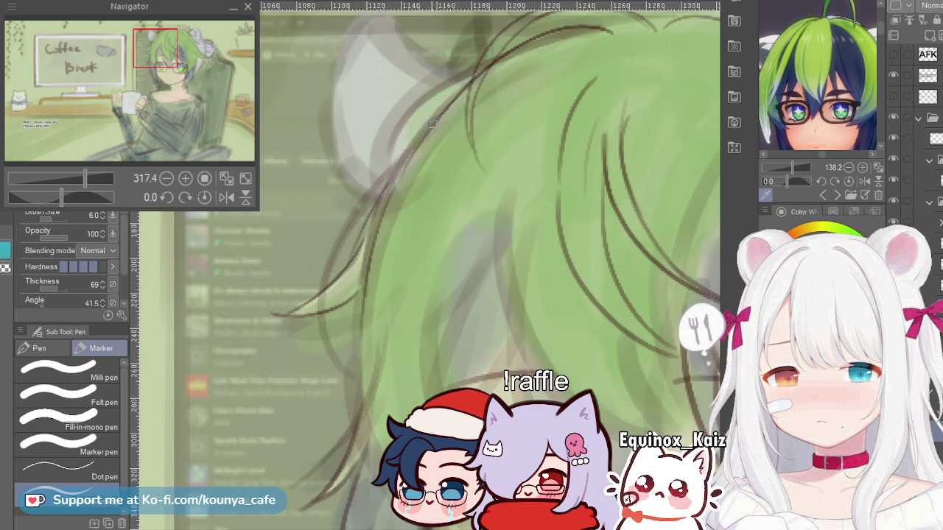
Step: Set the brush size to 8.0 and draw a long strand line down the outer edge of the navy streak, redoing it once
key("bracketright")
key("bracketright")
scroll(418, 223, "down", 2)
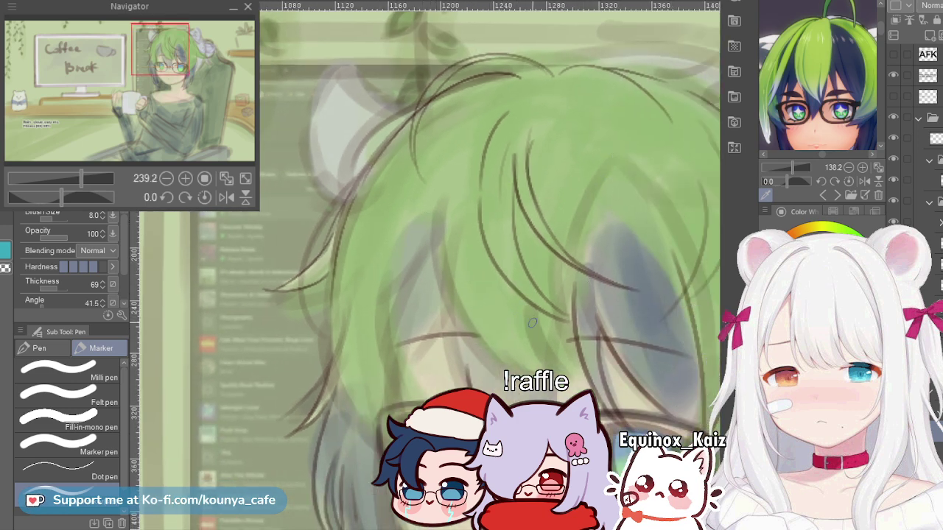
left_click_drag(579, 336, 462, 295)
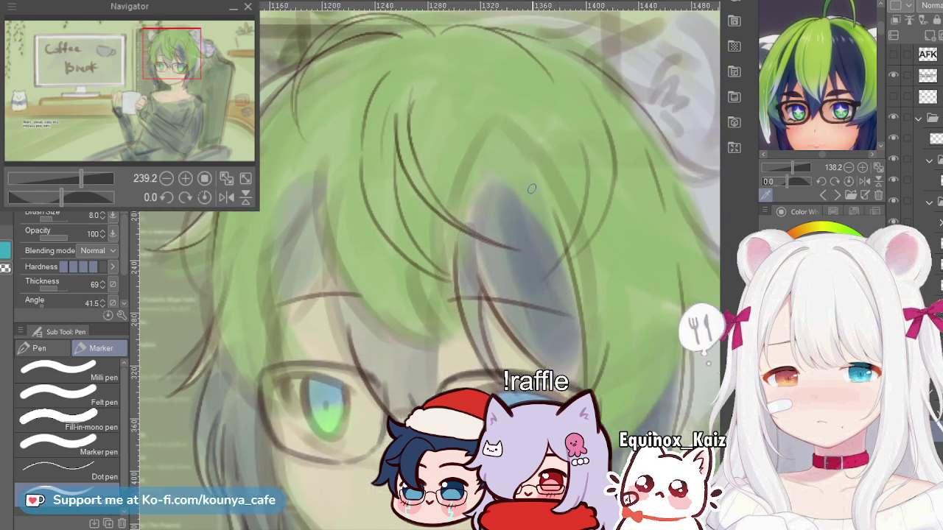
left_click_drag(551, 191, 570, 398)
key("ctrl+z")
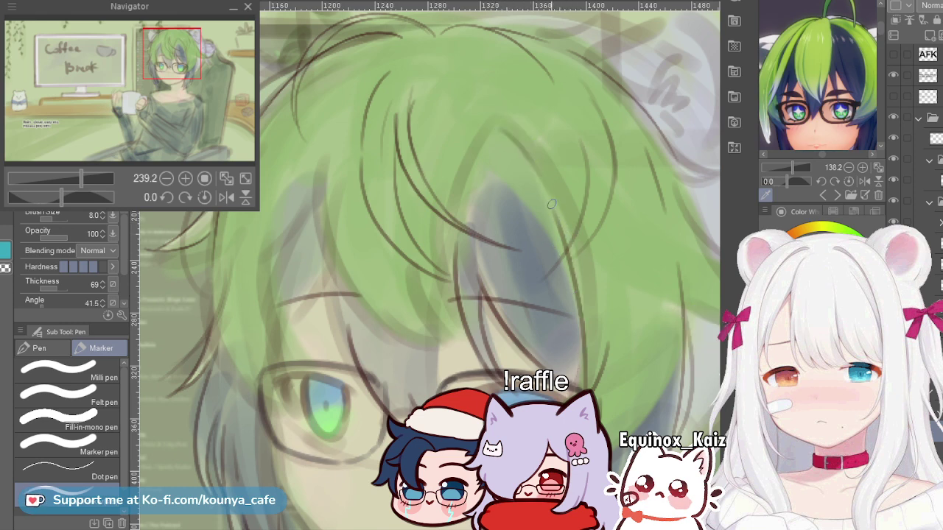
mouse_move(558, 199)
left_mouse_down()
mouse_move(572, 230)
mouse_move(576, 376)
left_mouse_up()
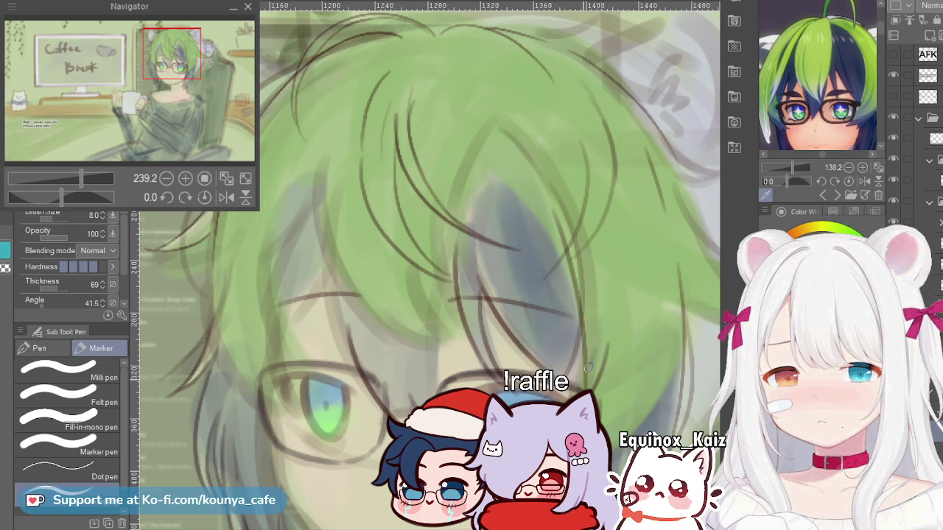
scroll(587, 372, "down", 2)
scroll(587, 372, "up", 2)
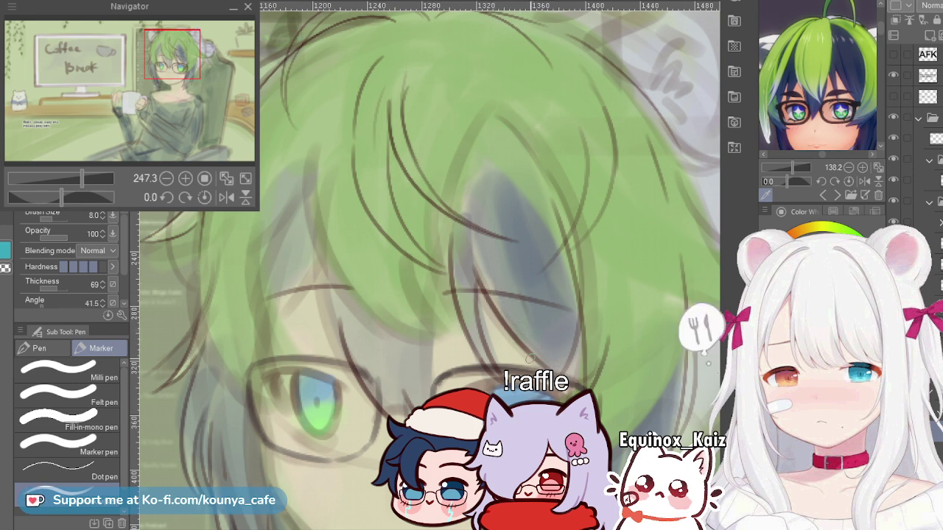
left_click(545, 361)
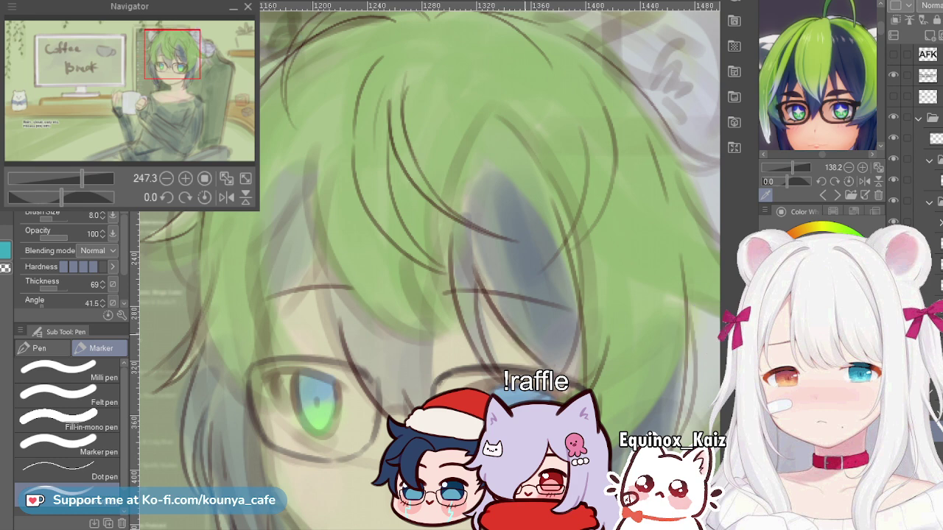
scroll(525, 316, "down", 3)
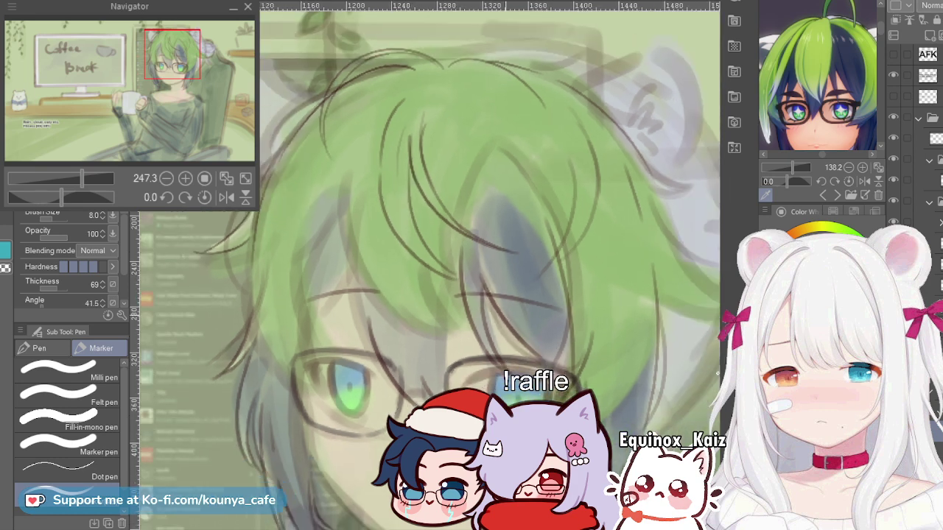
scroll(524, 313, "up", 2)
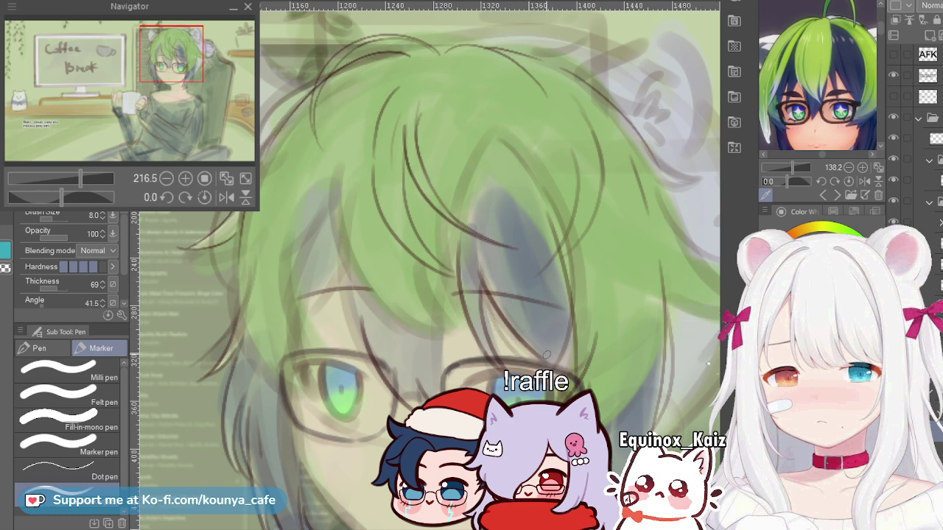
scroll(546, 354, "down", 2)
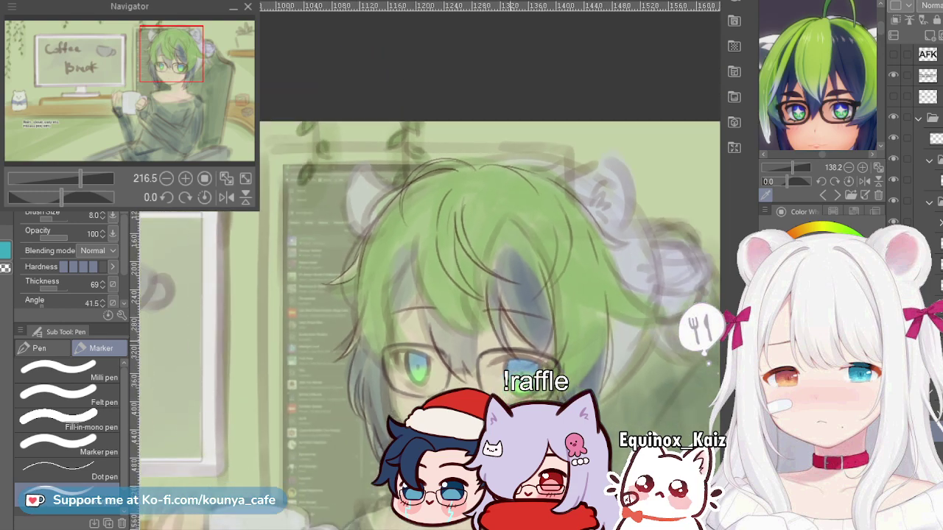
scroll(532, 331, "up", 2)
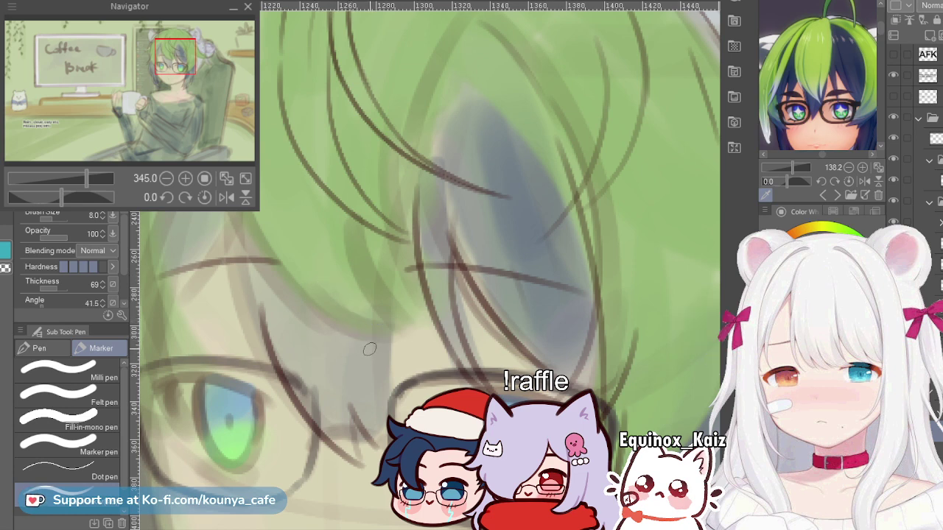
Step: Draw the hair strand line falling from the bangs past the inner end of the eyebrow above the fully visible eye
scroll(340, 214, "down", 1)
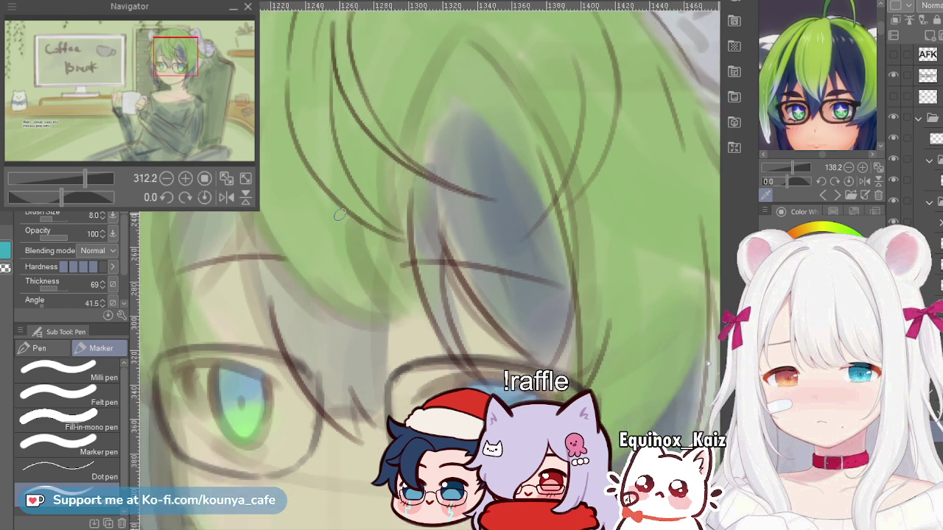
scroll(398, 364, "down", 1)
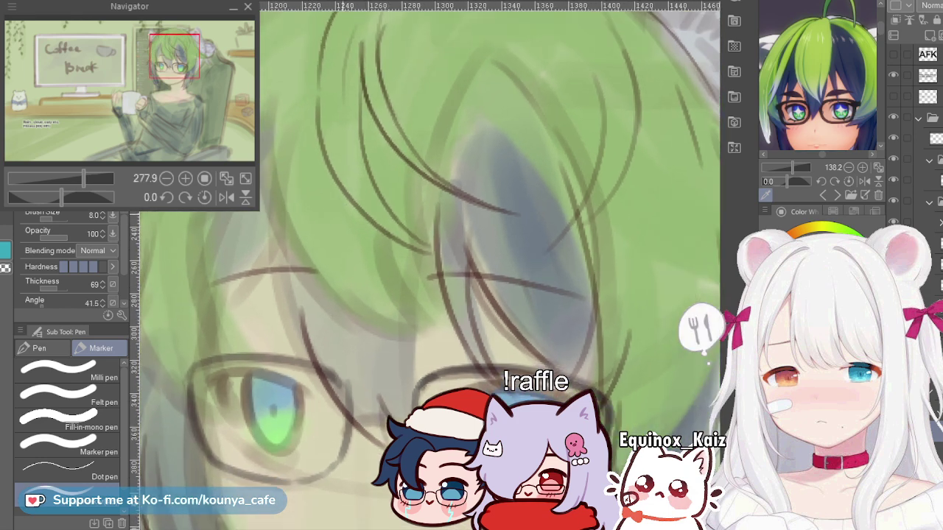
scroll(398, 364, "up", 2)
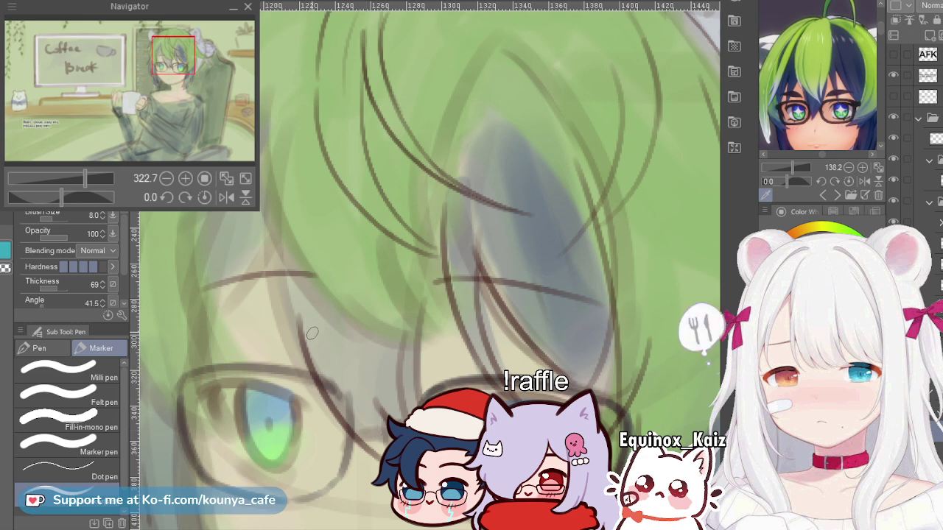
left_click_drag(284, 234, 321, 399)
key("ctrl+z")
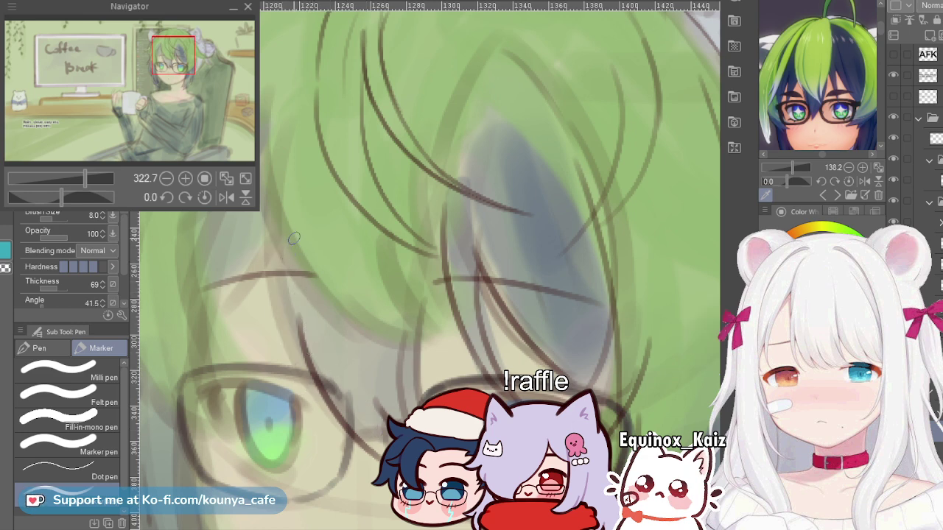
left_click_drag(294, 237, 305, 370)
key("ctrl+z")
left_click_drag(278, 220, 315, 352)
left_click_drag(284, 319, 342, 302)
key("ctrl+z")
Step: Redraw the strand line crossing the inner eyebrow with brush size 5 to 6.3 and add a short stroke near its tip
key("bracketleft")
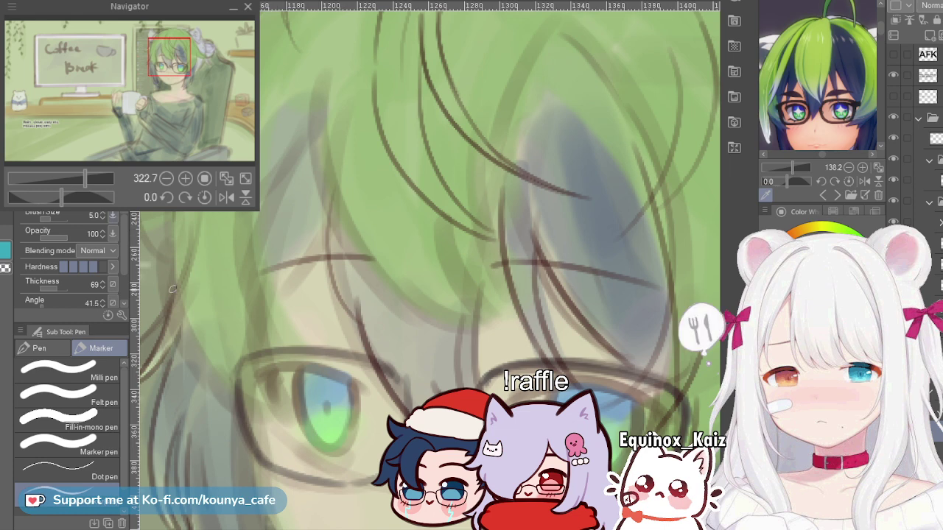
key("]")
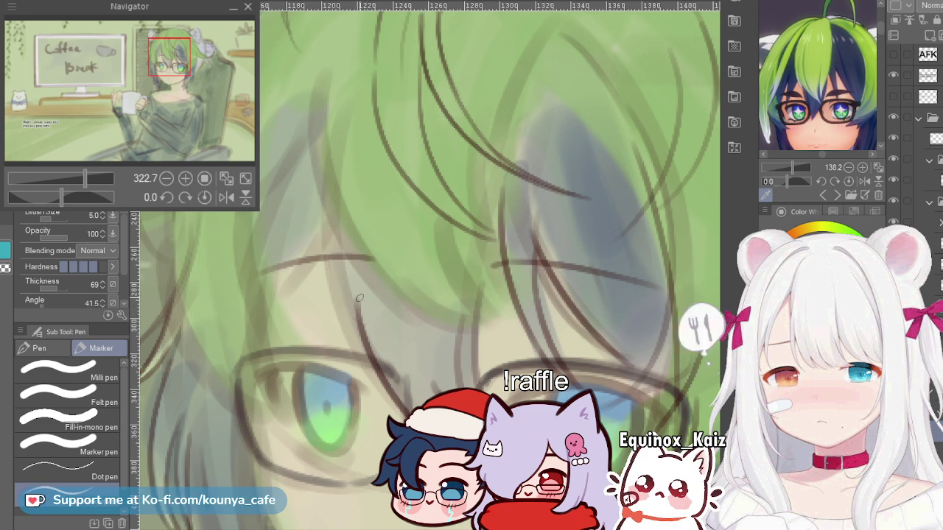
key("ctrl+z")
left_click_drag(340, 221, 367, 351)
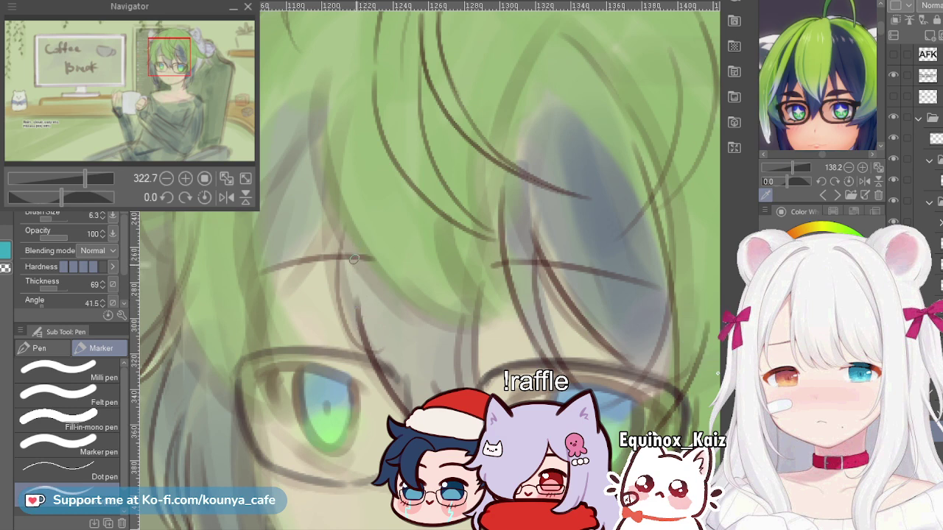
key("]")
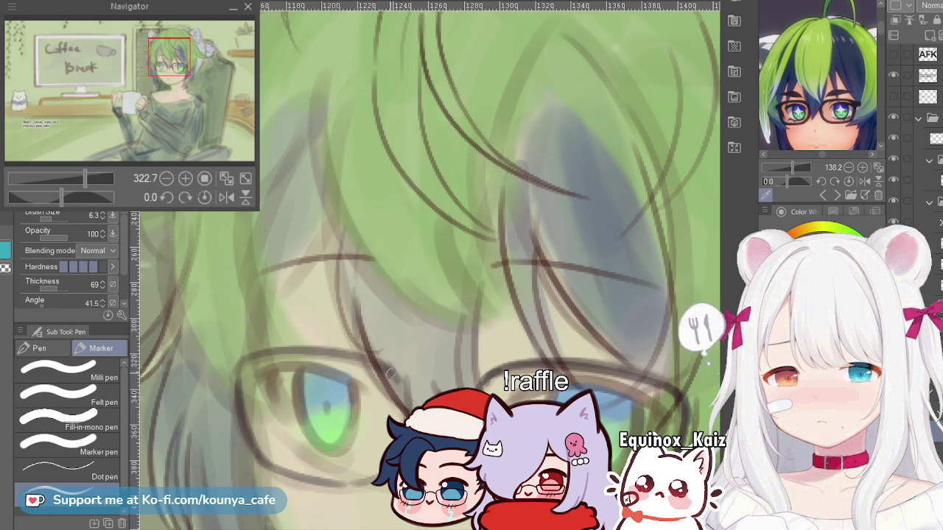
left_click_drag(376, 346, 357, 346)
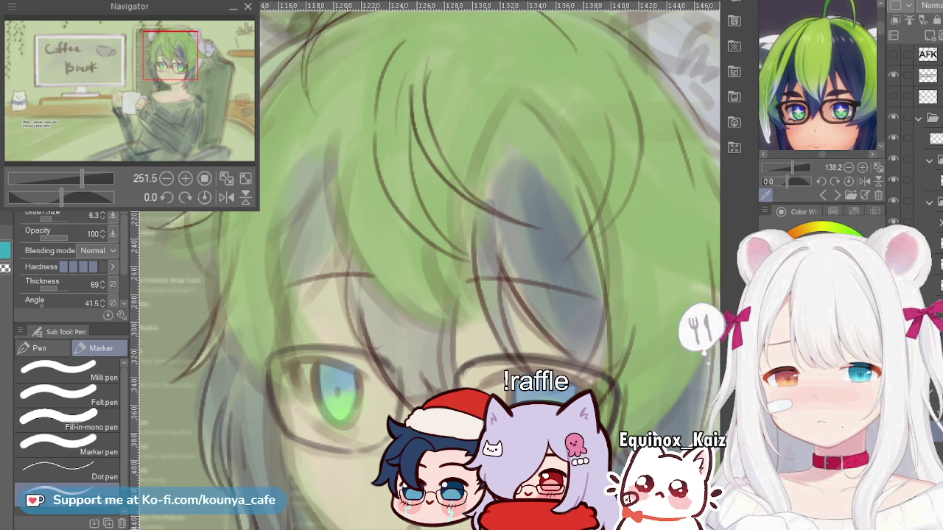
key("bracketleft")
mouse_move(400, 250)
left_mouse_down()
mouse_move(399, 280)
mouse_move(434, 372)
left_mouse_up()
key("ctrl+z")
Step: Set the brush size to 8.3 and draw long strand lines from the crown down through the middle of the bangs
key("]")
key("]")
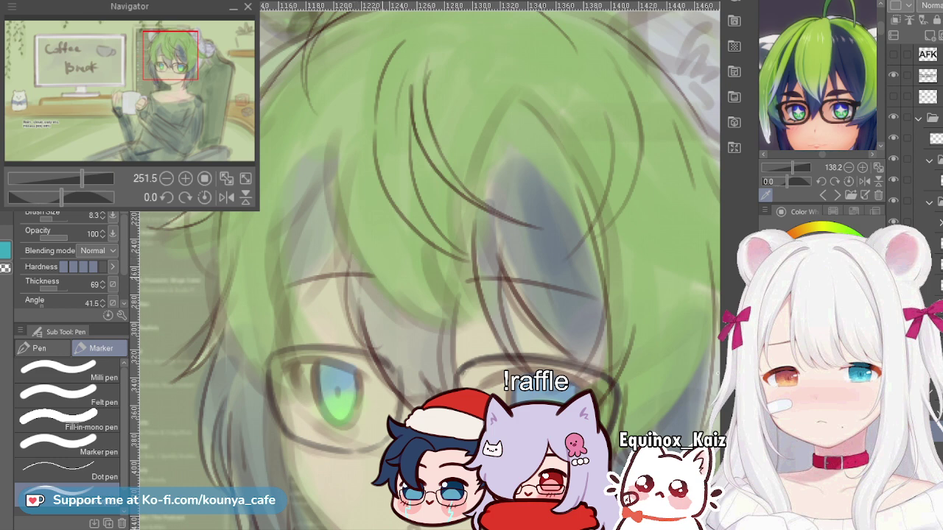
scroll(384, 266, "down", 2)
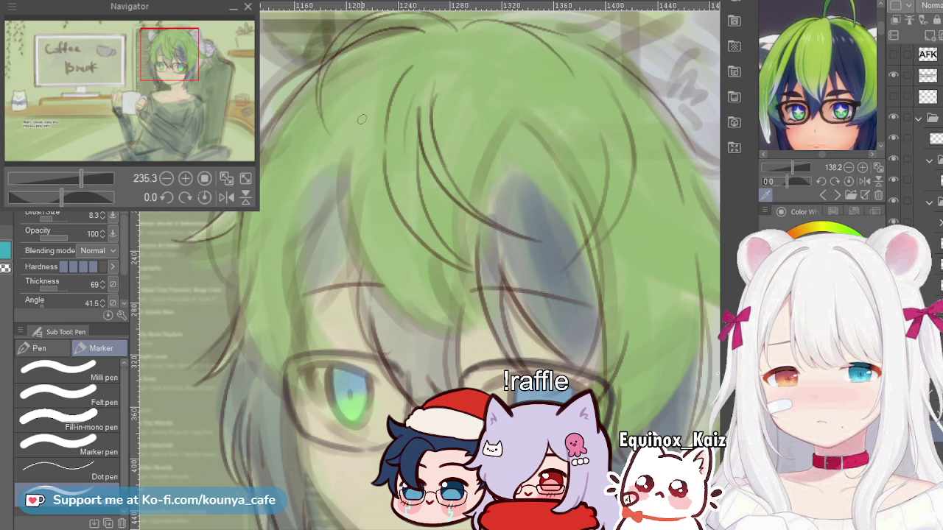
left_click_drag(373, 98, 390, 295)
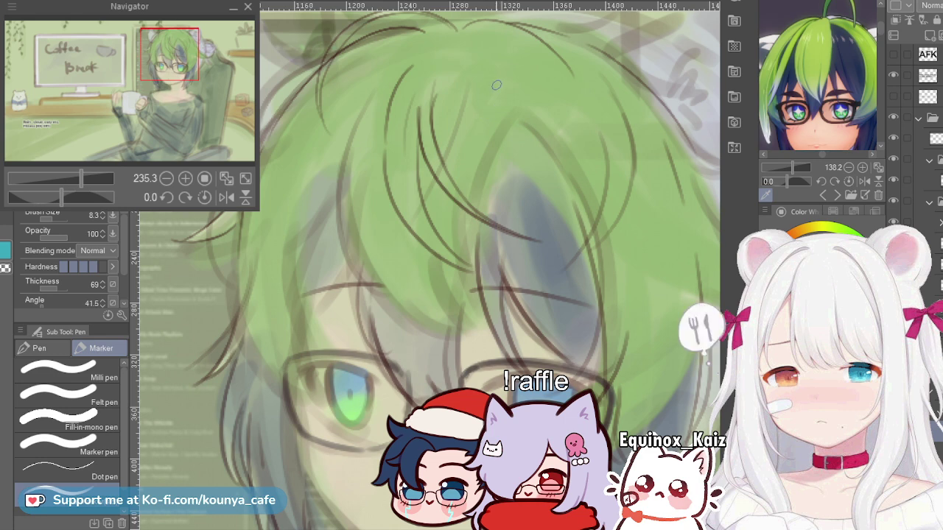
left_click_drag(499, 90, 478, 188)
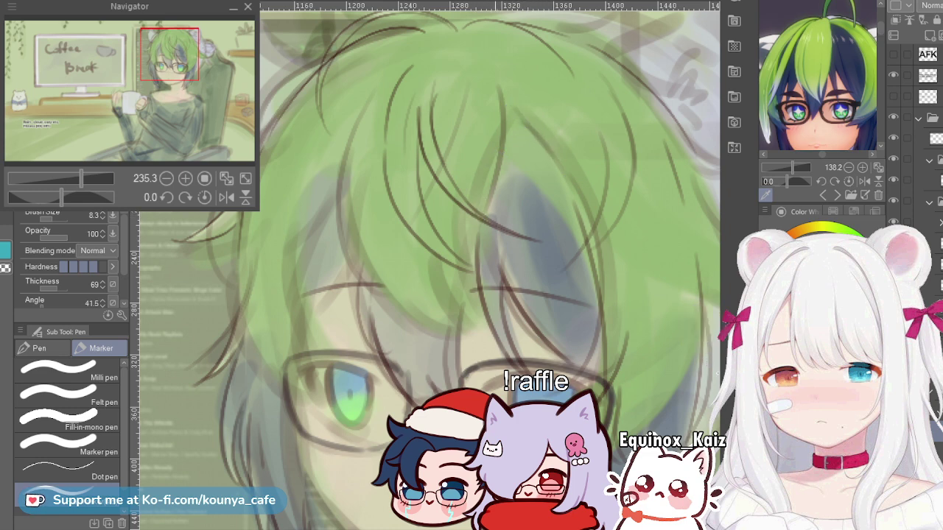
left_click_drag(498, 86, 485, 211)
mouse_move(479, 248)
left_mouse_down()
mouse_move(475, 281)
mouse_move(555, 357)
left_mouse_up()
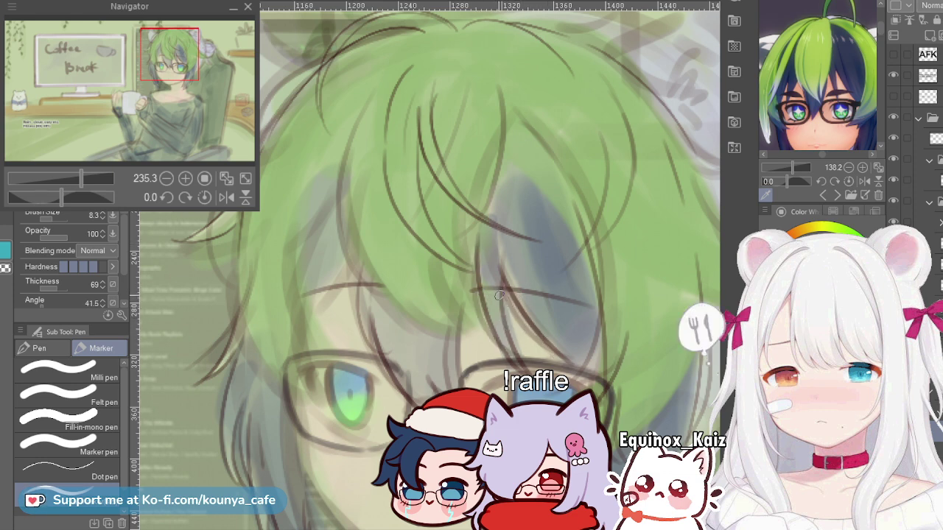
key("ctrl+z")
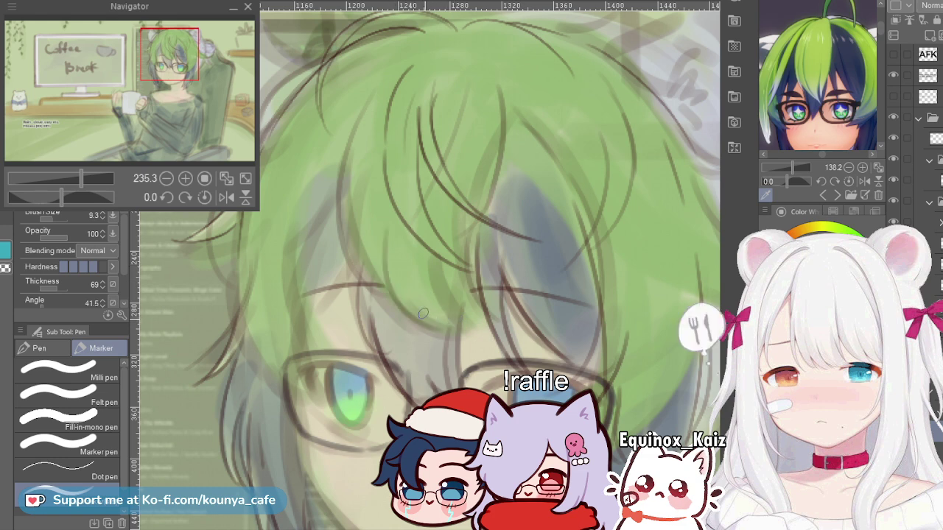
Step: Adjust the brush size to 7.7 and outline the dark blue strand beside the green bangs above the fully visible eye
key("]")
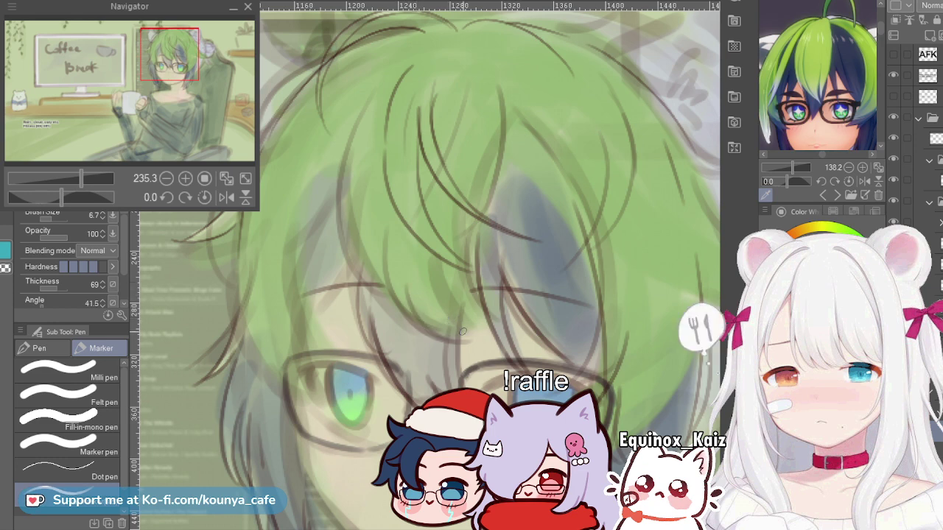
key("]")
key("]")
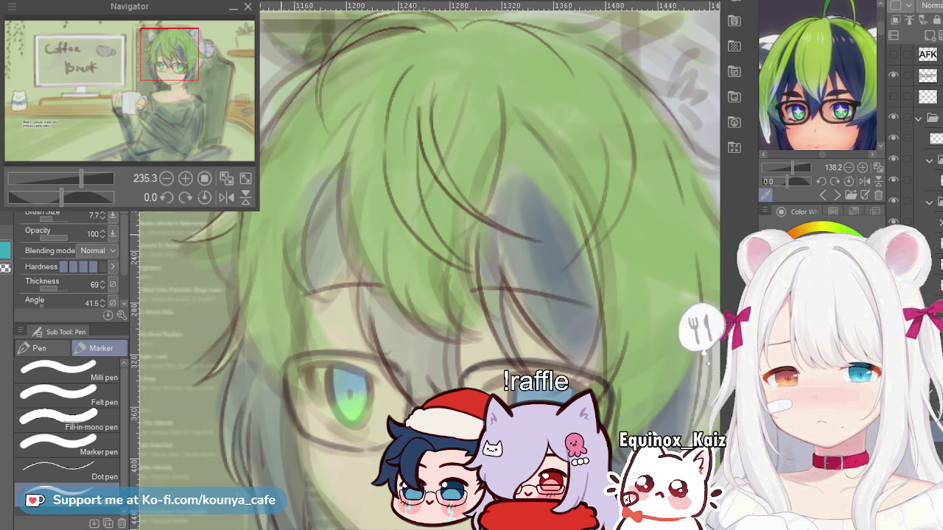
left_click_drag(241, 231, 266, 227)
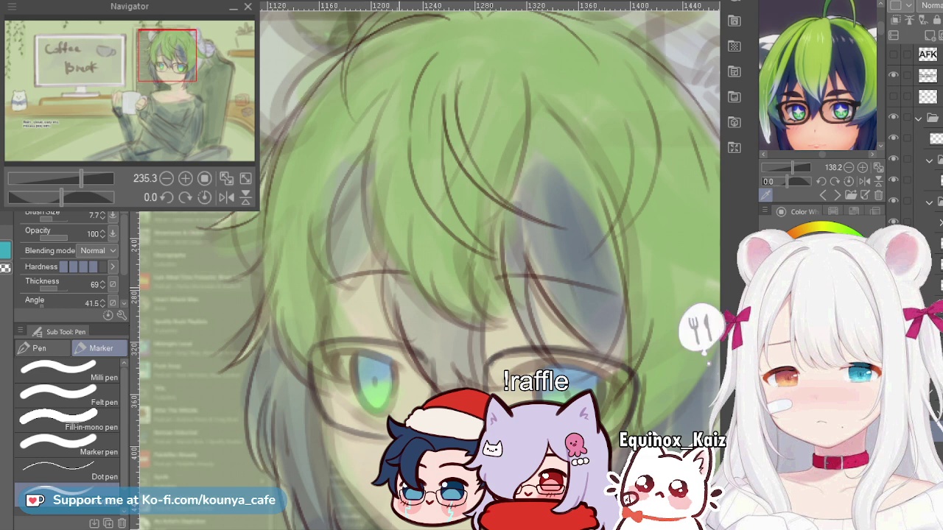
scroll(428, 277, "down", 2)
left_click_drag(443, 280, 421, 279)
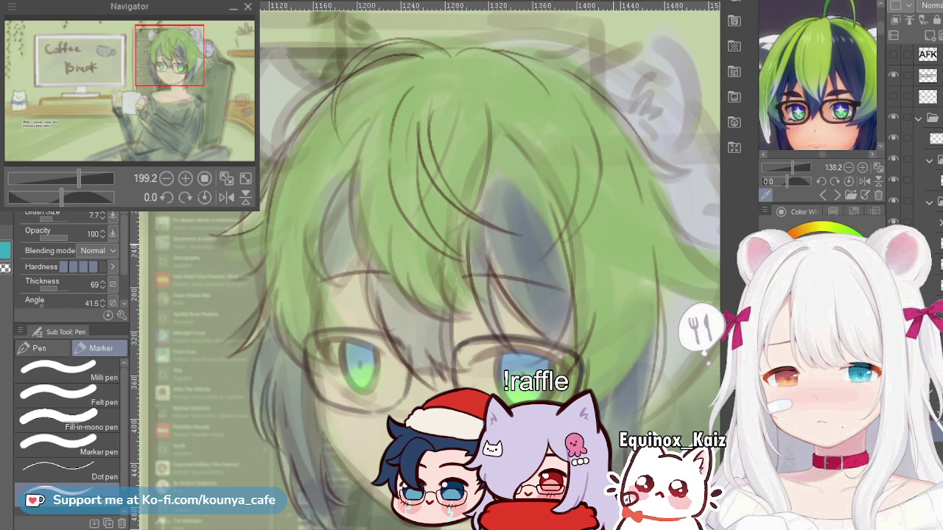
Step: Enlarge the marker's brush size to 11.2 for the long side strands of the hair
left_click_drag(613, 238, 615, 245, "ctrl+alt")
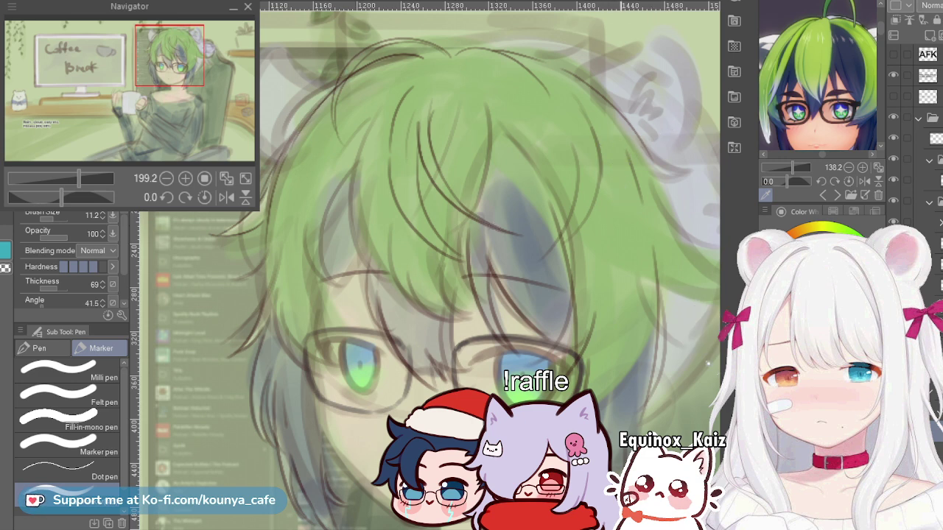
scroll(617, 165, "down", 2)
left_click_drag(612, 206, 605, 207)
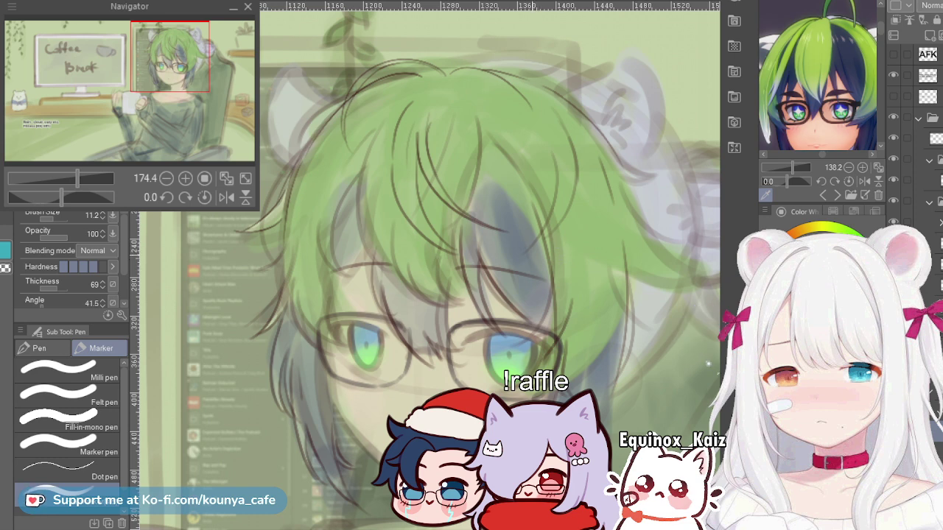
scroll(590, 225, "up", 2)
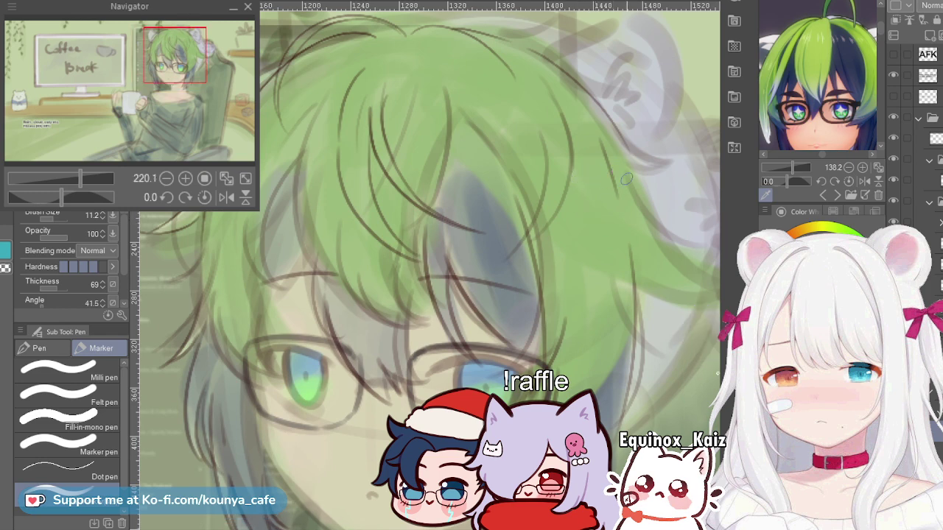
left_click_drag(642, 268, 628, 241)
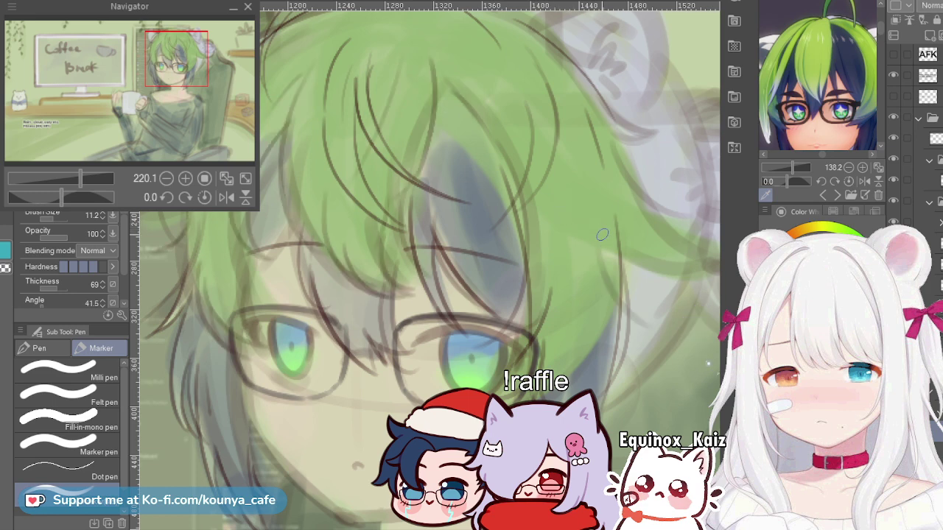
Step: Reduce the brush size to 7.6 and draw short strand lines over the dark lower side hair next to the glasses
key("bracketleft")
key("bracketright")
key("bracketright")
key("bracketleft")
key("bracketleft")
key("bracketleft")
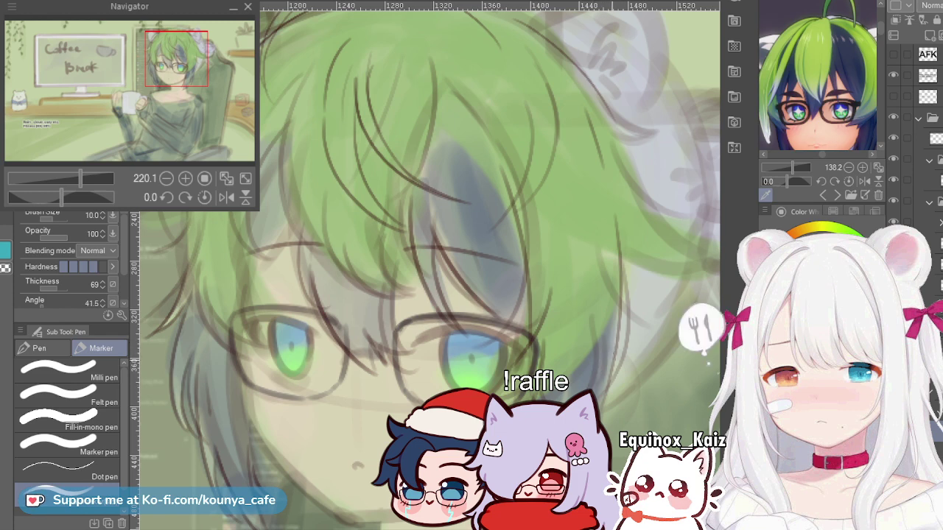
key("[")
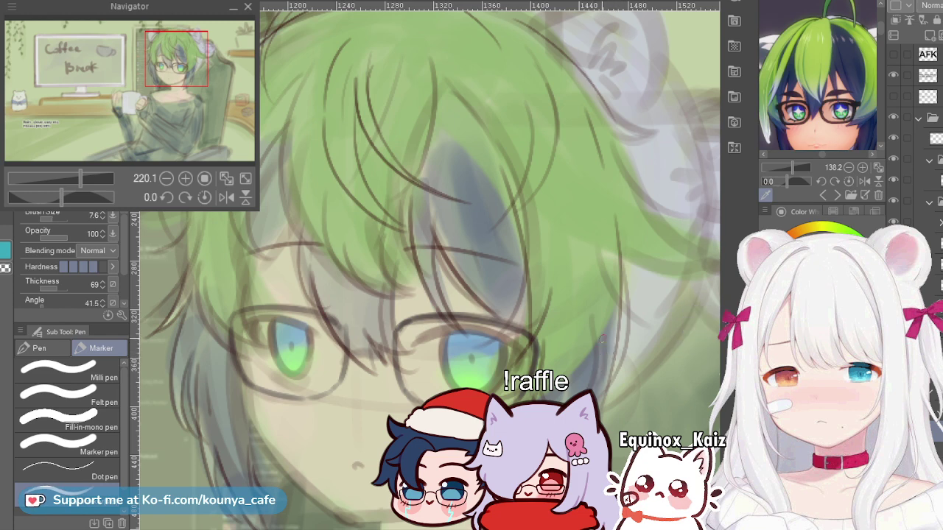
left_click_drag(608, 349, 605, 402)
key("ctrl+z")
left_click_drag(607, 384, 618, 376)
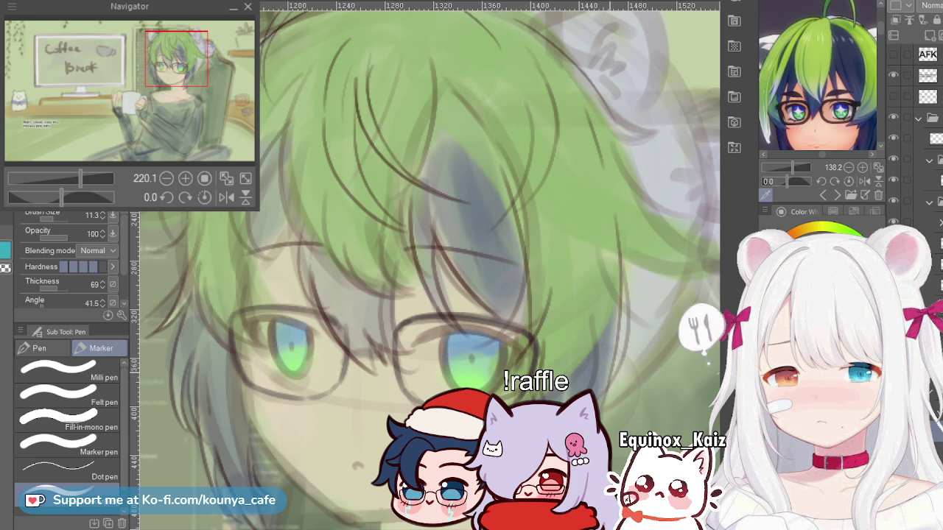
left_click_drag(610, 366, 616, 381)
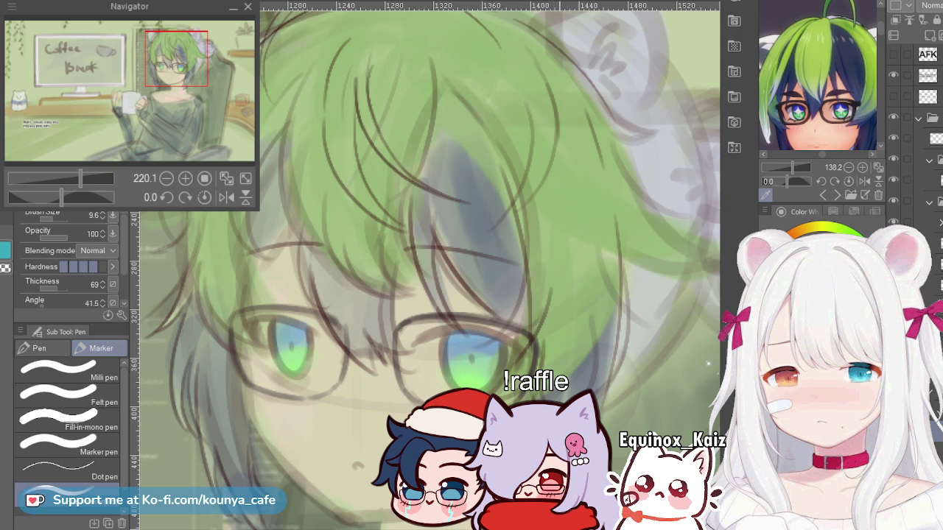
Step: Select the strand stroke in the lower side hair beside the glasses and shift it slightly upward
scroll(573, 229, "down", 1)
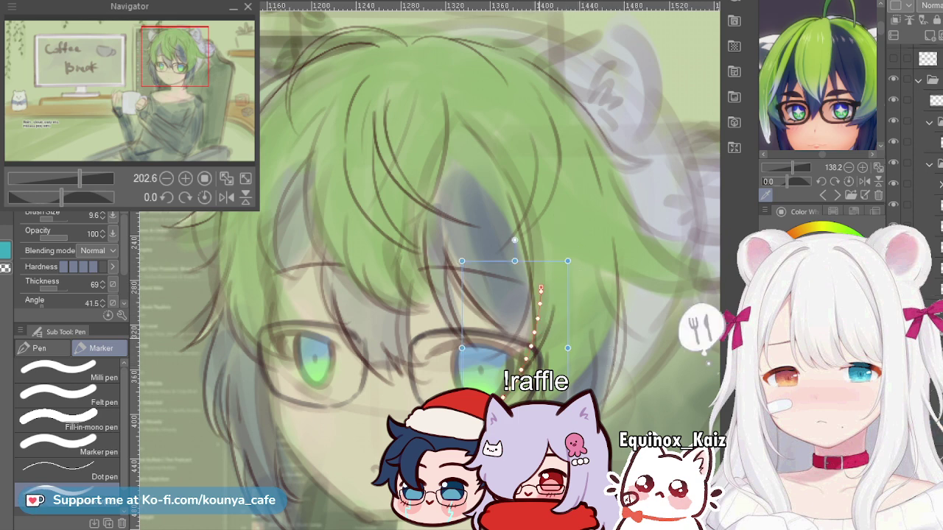
scroll(486, 265, "up", 2)
scroll(486, 265, "up", 2)
scroll(521, 333, "down", 2)
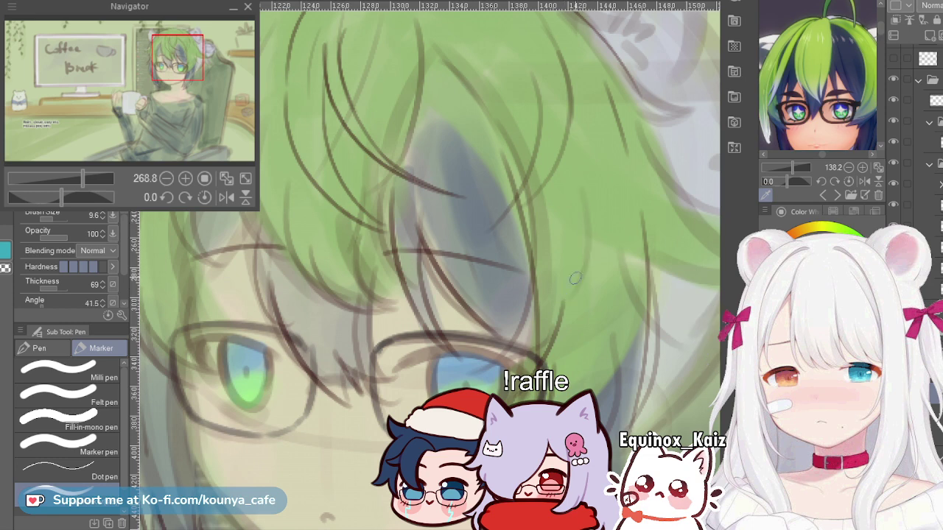
left_click_drag(577, 211, 585, 252)
scroll(586, 252, "down", 1)
scroll(593, 243, "down", 1)
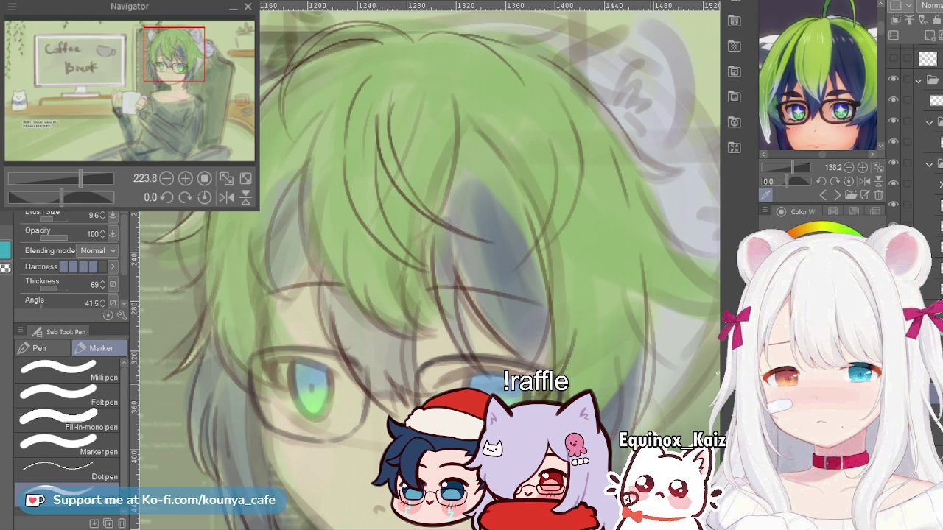
left_click(617, 388, "ctrl")
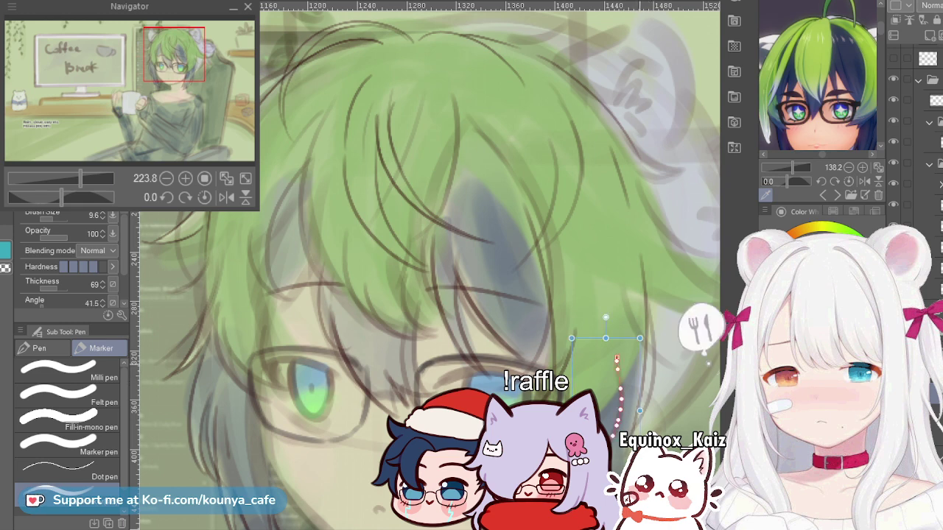
left_click_drag(604, 318, 606, 317)
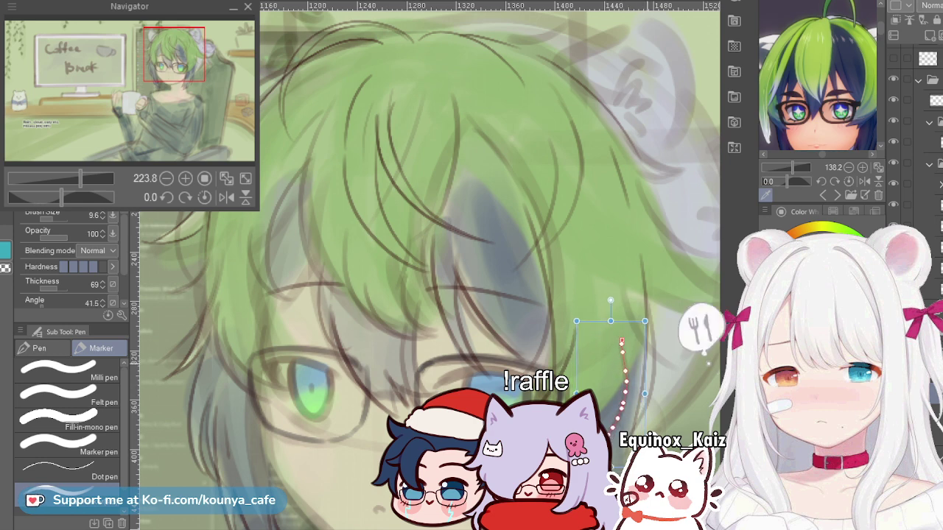
key("Return")
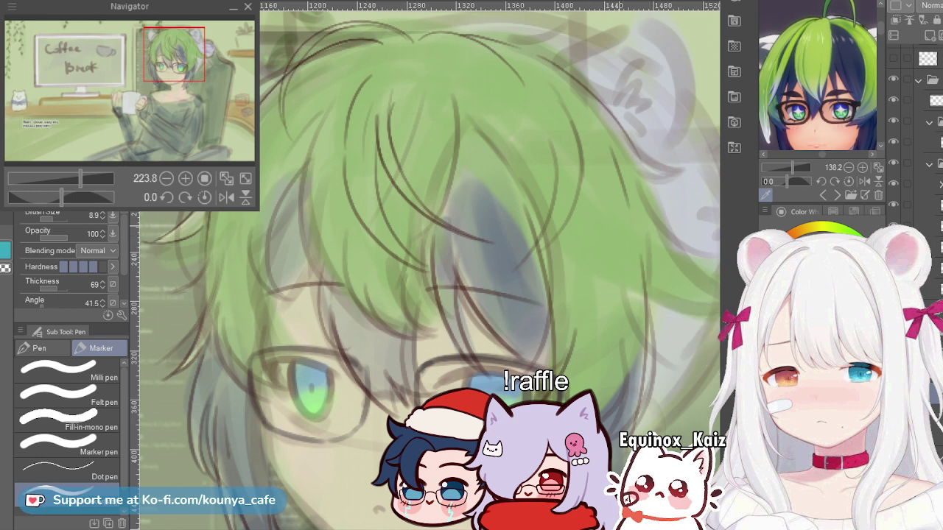
left_click_drag(663, 231, 629, 252)
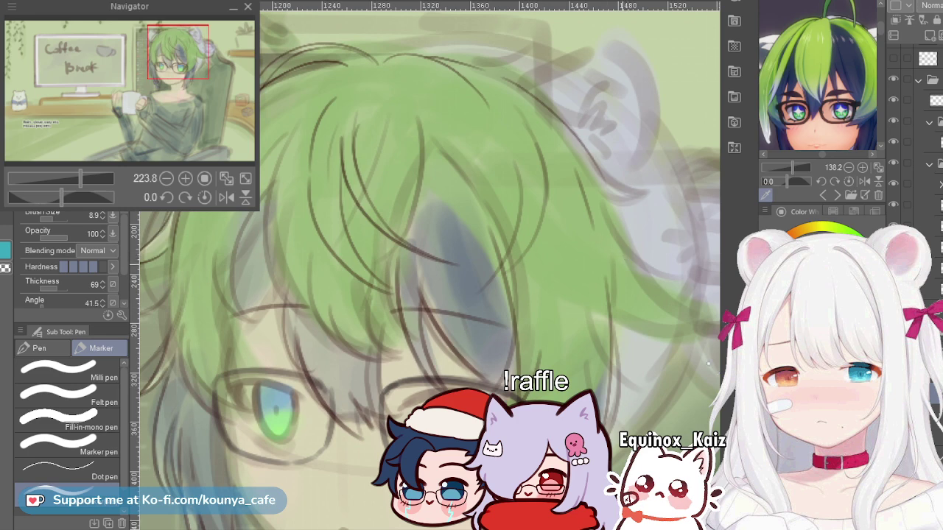
left_click(592, 220, "ctrl")
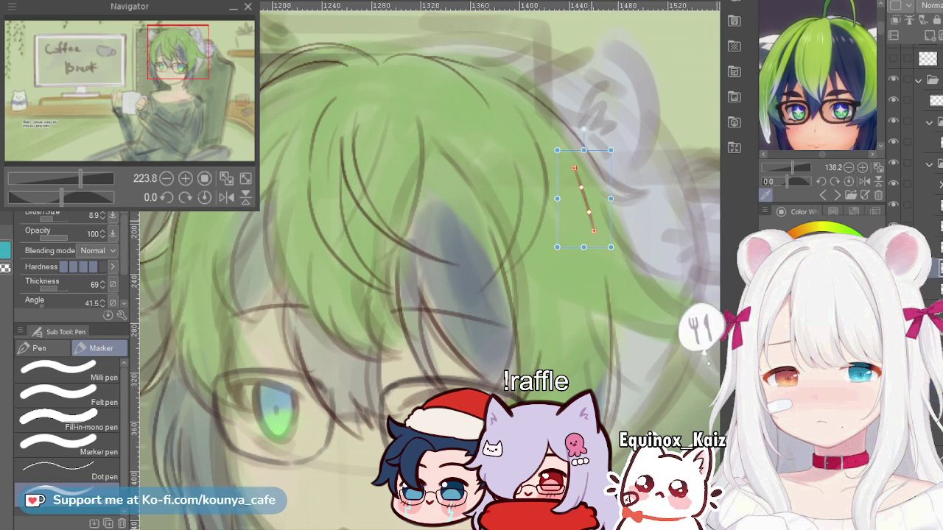
key("ctrl+z")
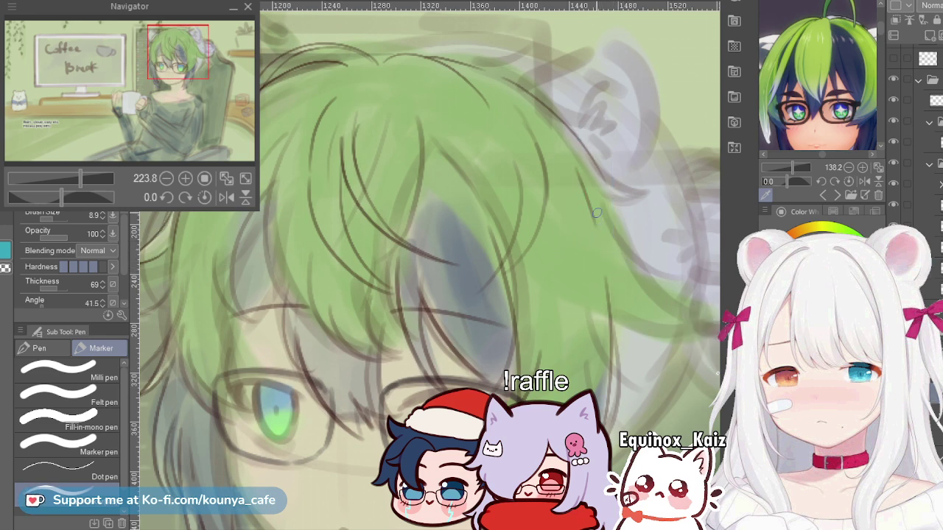
mouse_move(580, 184)
left_mouse_down()
mouse_move(609, 330)
mouse_move(607, 320)
left_mouse_up()
key("ctrl+z")
key("ctrl+z")
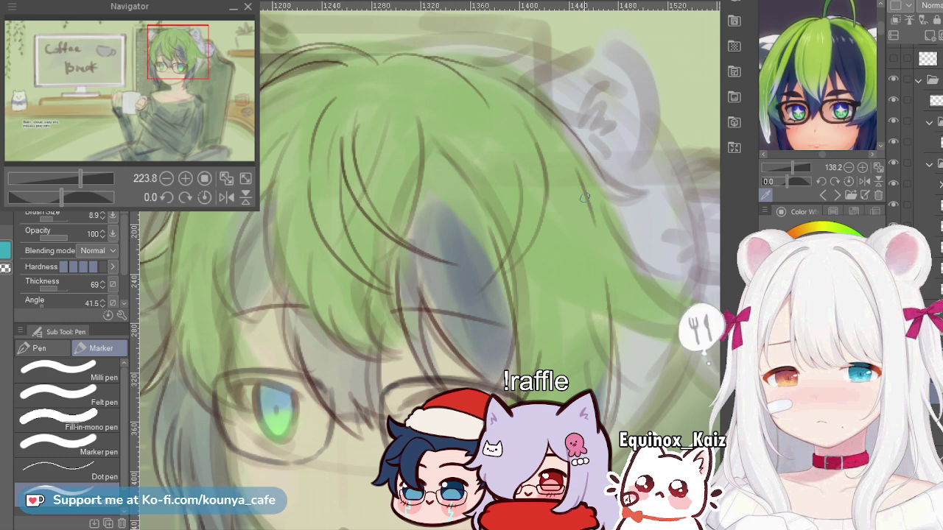
left_click_drag(587, 193, 609, 290)
key("ctrl+z")
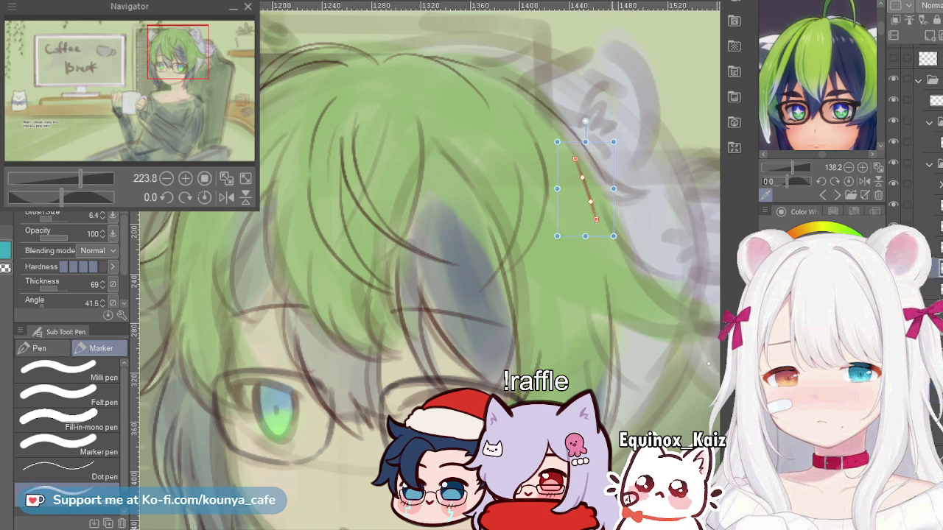
key("ctrl+z")
Step: Draw a thin strand line with brush size 6.4 down the outer side hair, just below the white hair ornament
left_click_drag(594, 205, 611, 324)
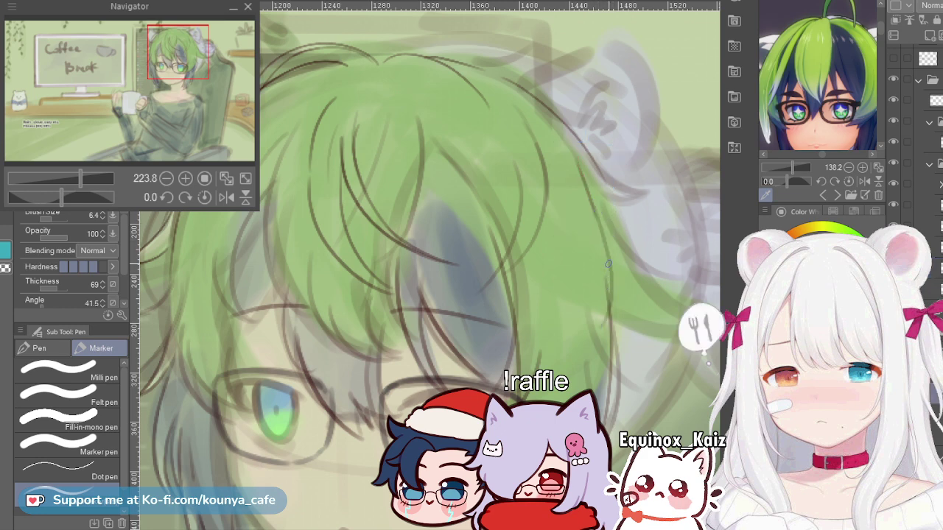
left_click_drag(595, 235, 605, 305)
key("ctrl+z")
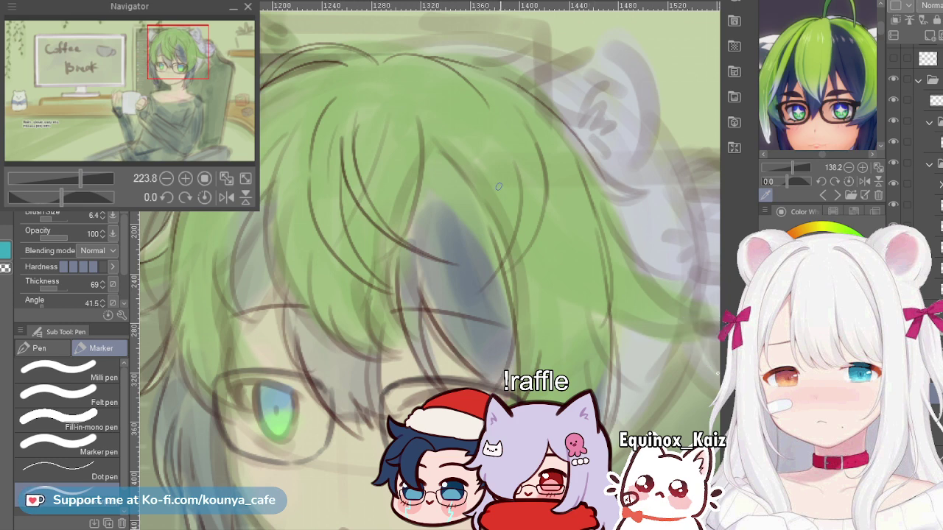
Step: Enlarge the marker's brush size to 9.3 and draw the curved strand line running down from the crown's parting
key("]")
key("]")
key("bracketleft")
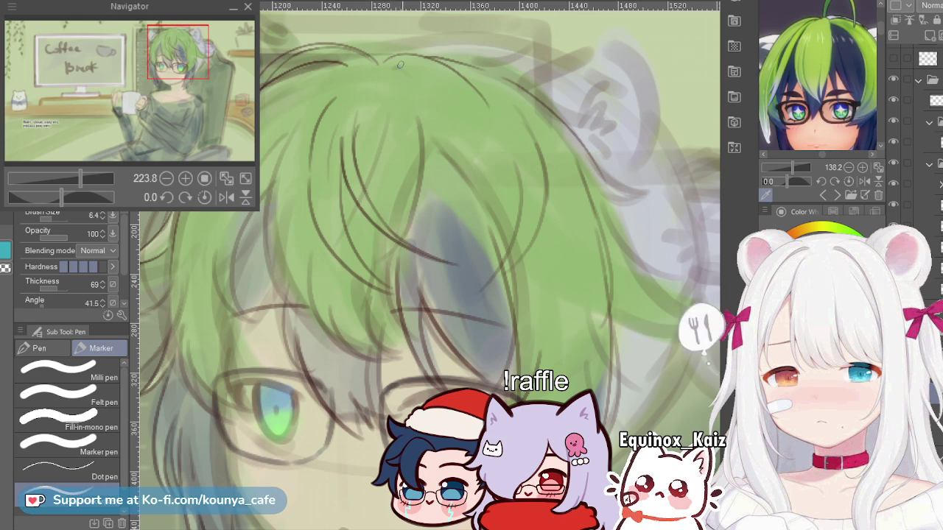
key("bracketright")
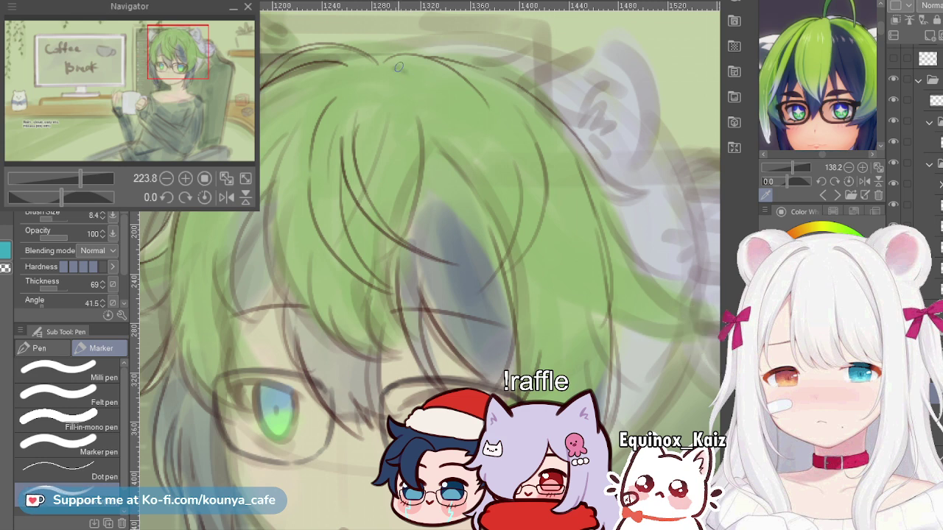
left_click_drag(396, 65, 417, 119)
key("ctrl+z")
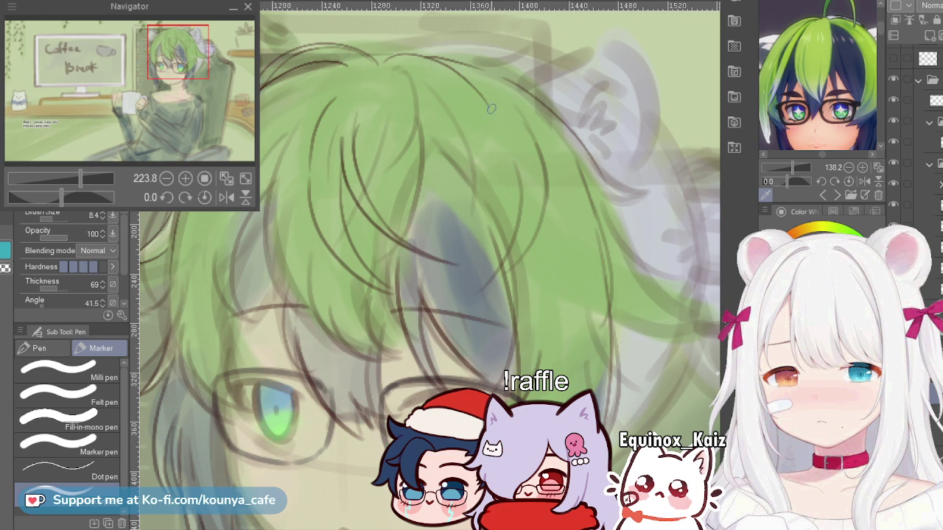
key("bracketright")
key("bracketleft")
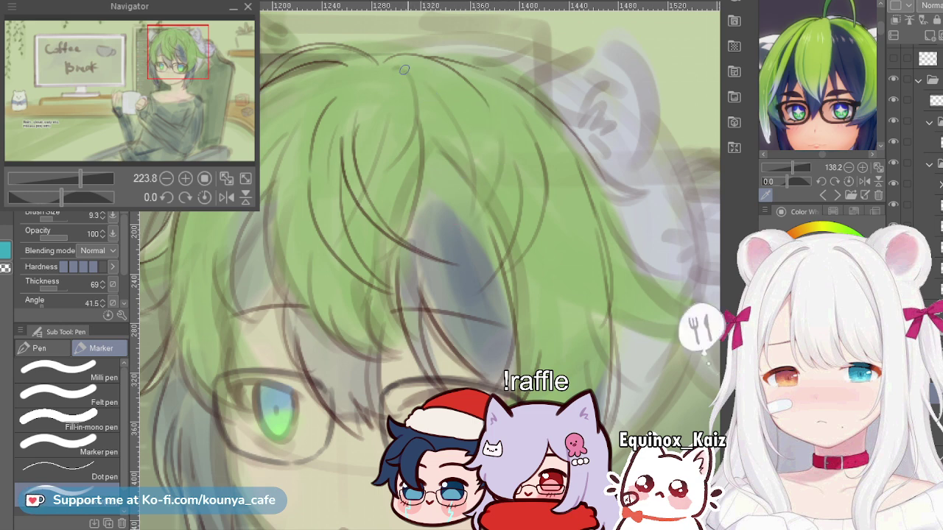
left_click_drag(410, 80, 417, 120)
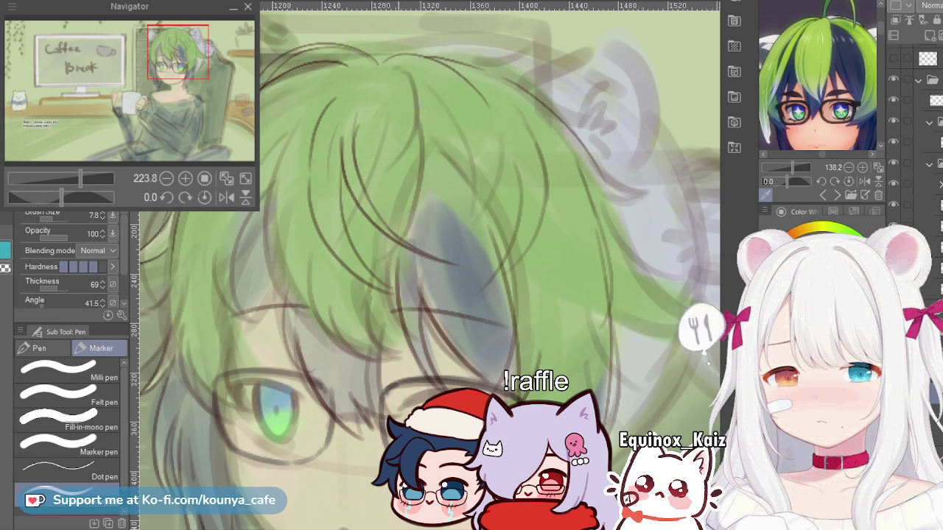
key("bracketleft")
key("bracketleft")
key("bracketright")
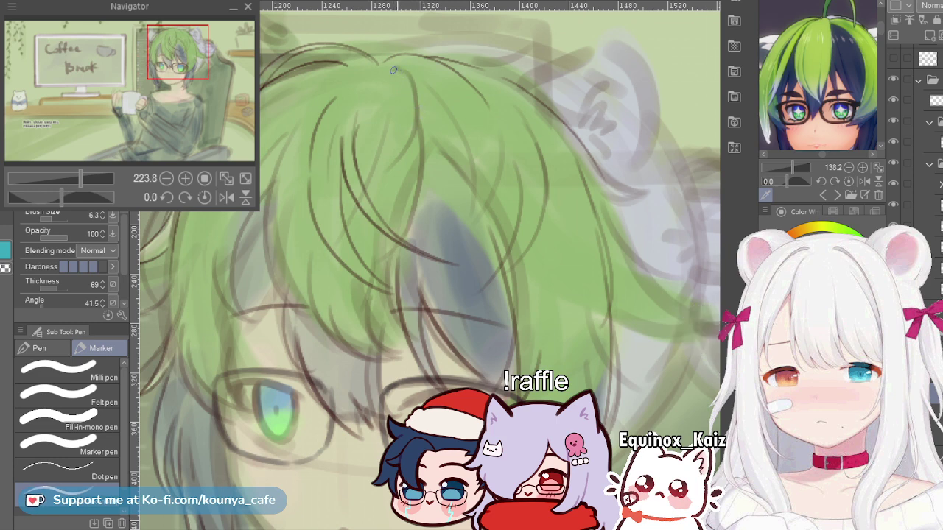
left_click_drag(396, 68, 413, 84)
key("ctrl+z")
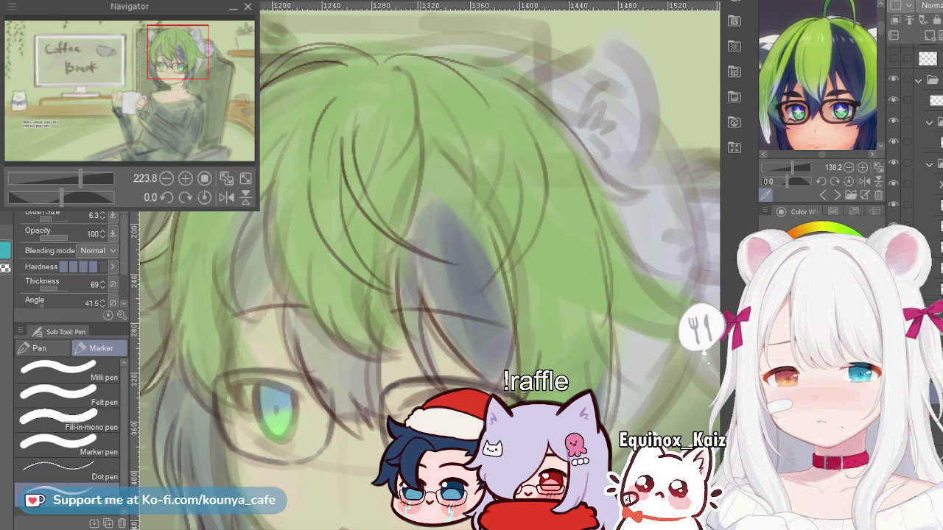
Step: Reduce the brush size to 4.4 and refine the hooked tip and upper curve of the strand at the crown's parting
key("bracketright")
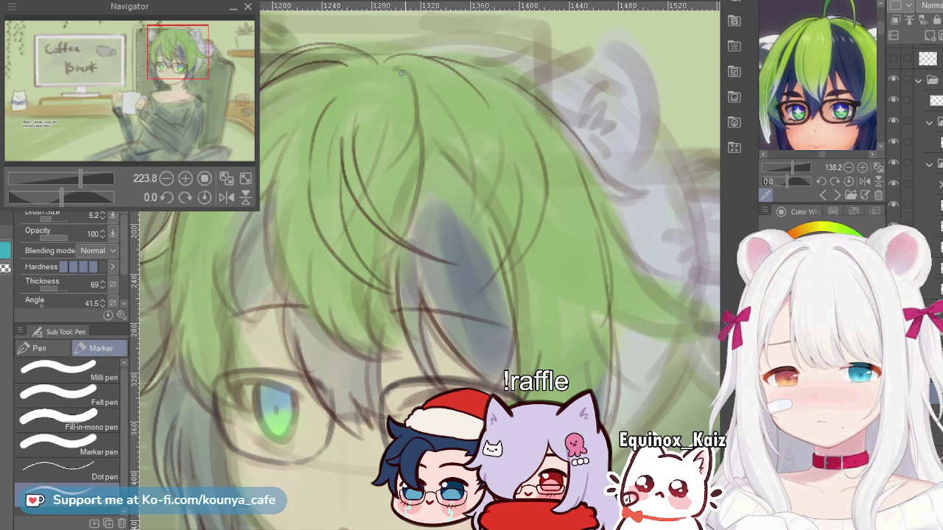
scroll(398, 81, "up", 5)
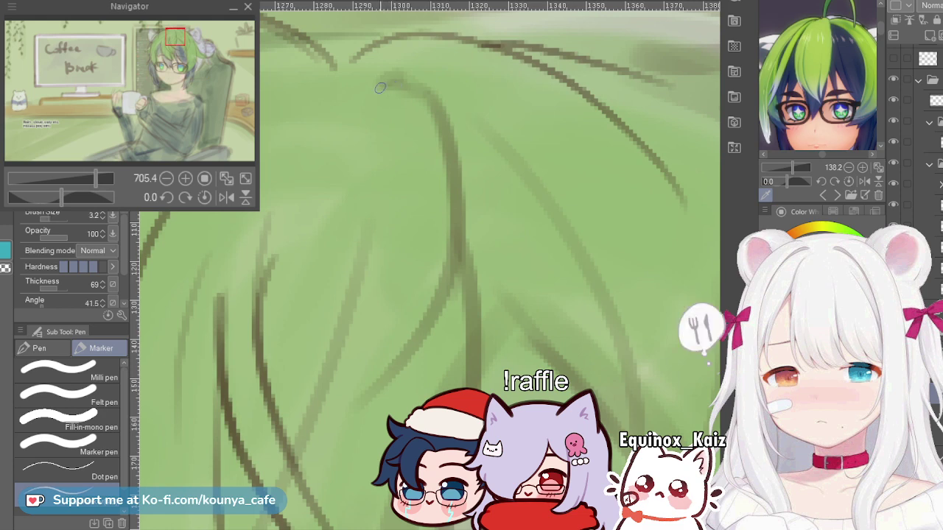
key("bracketright")
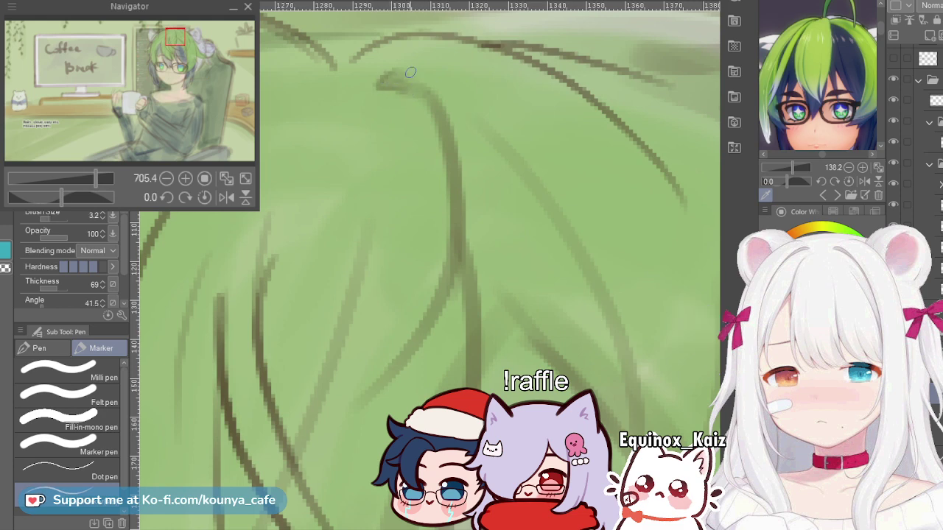
key("bracketright")
key("bracketright")
left_click_drag(400, 74, 426, 298)
key("ctrl+z")
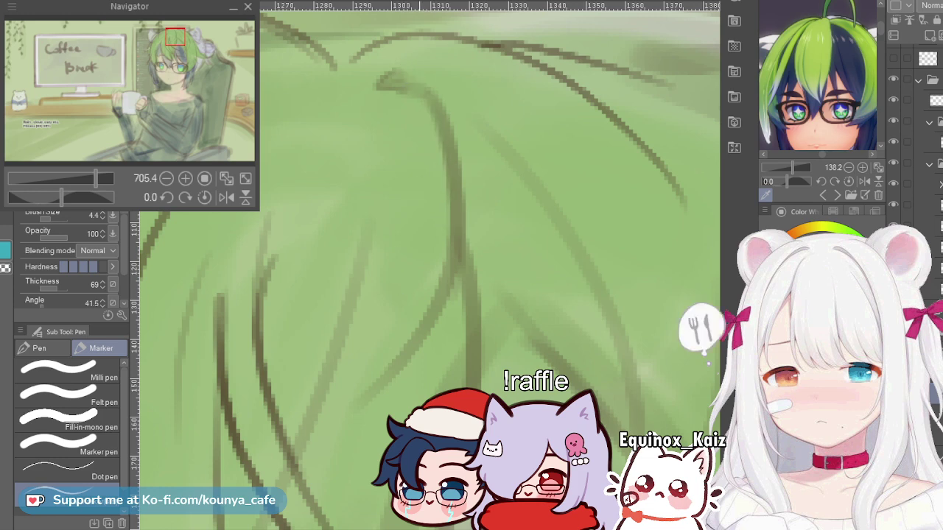
left_click_drag(400, 63, 456, 287)
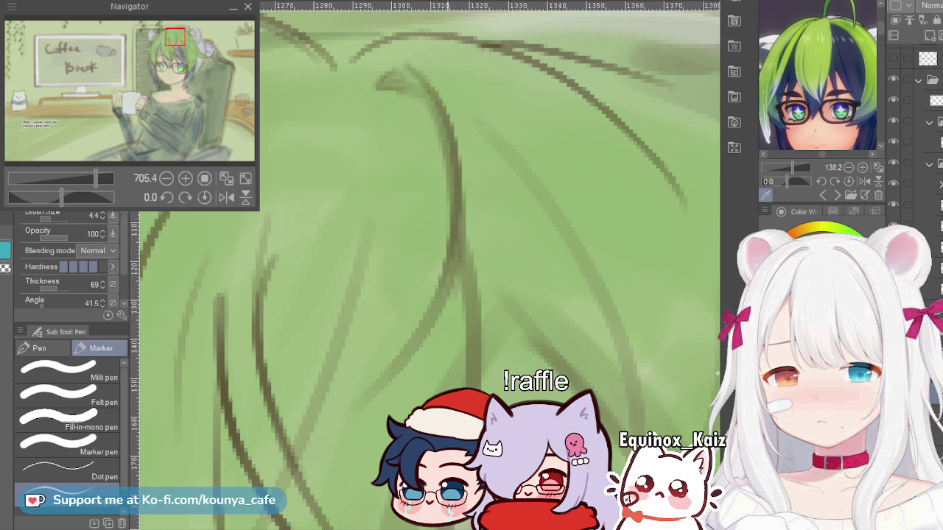
Step: Select the new curved stroke at the crown's parting and shift it slightly
scroll(451, 163, "down", 4)
left_click(448, 155, "ctrl")
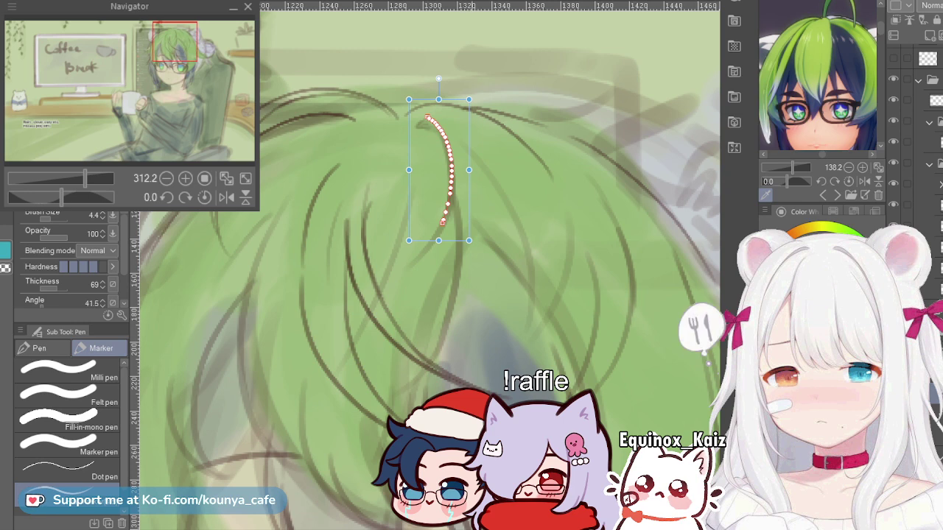
left_click_drag(442, 140, 445, 143)
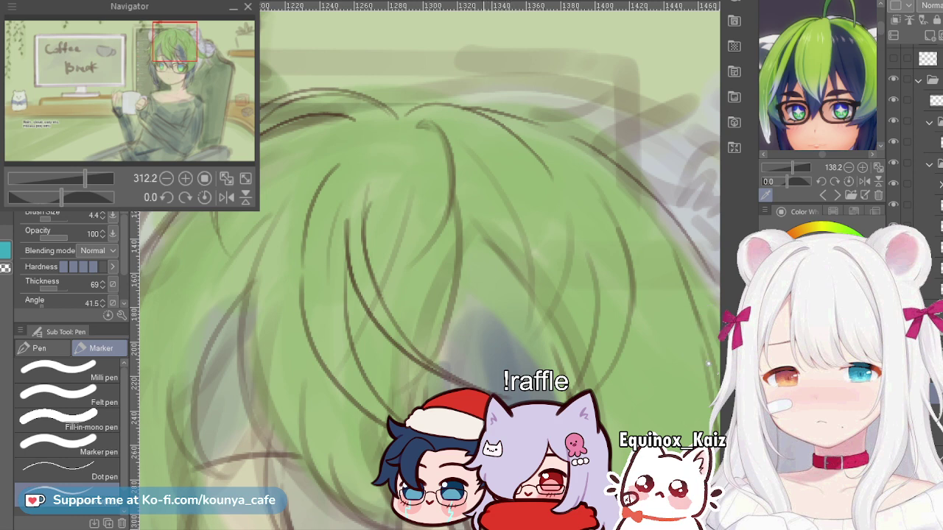
Step: Set the marker's brush size to 8.7 for outlining the outer edge of the hair beside the white ornament
key("bracketright")
key("bracketleft")
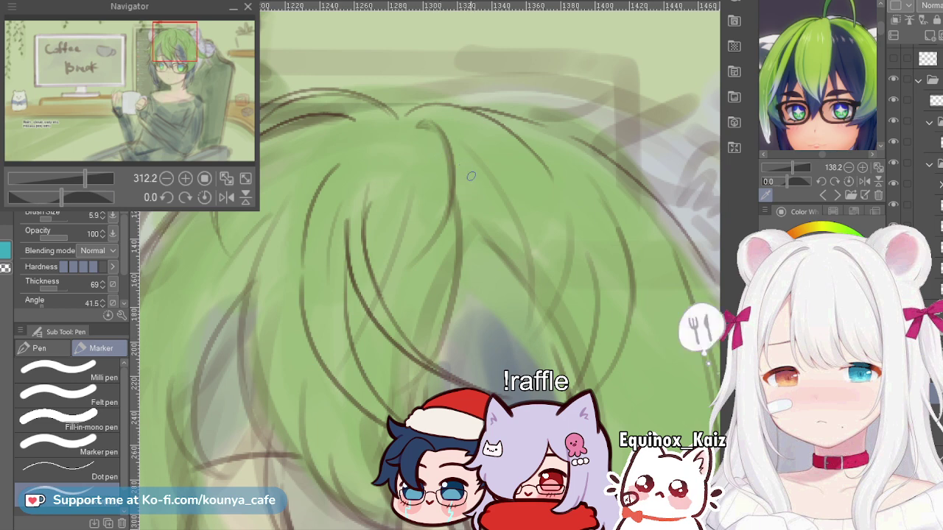
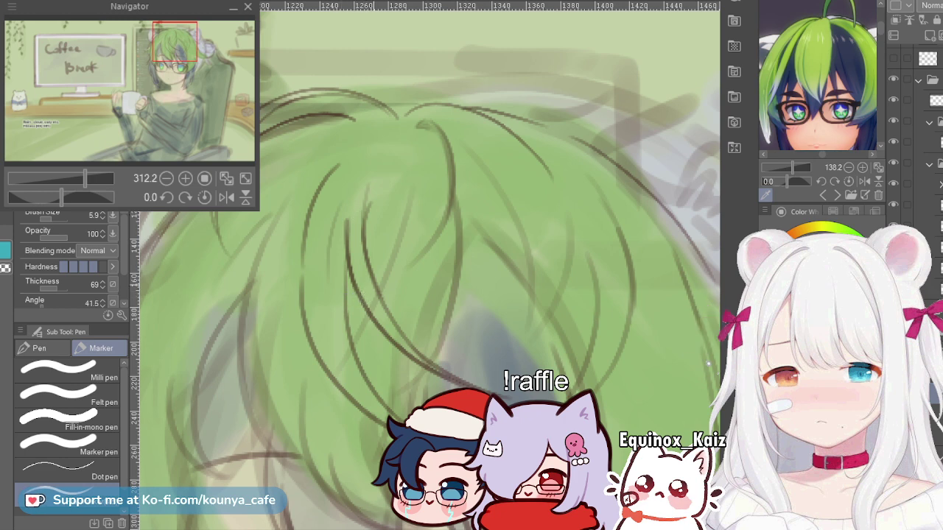
scroll(366, 288, "down", 2)
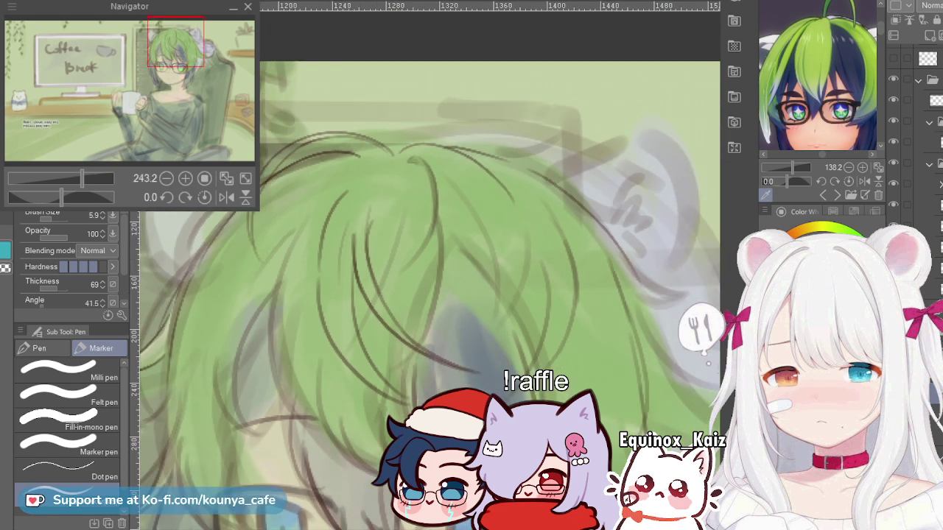
scroll(531, 267, "down", 2)
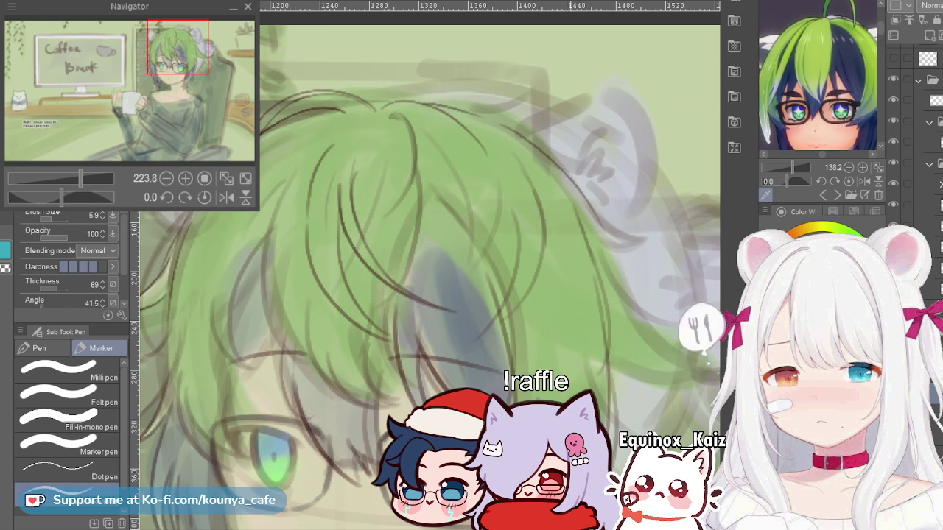
scroll(564, 174, "down", 1)
left_click_drag(564, 174, 522, 161)
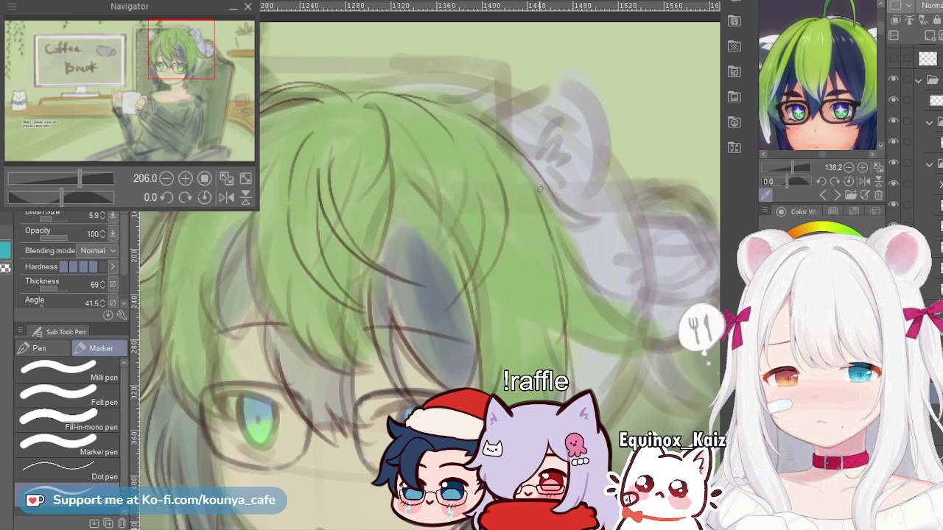
scroll(536, 184, "down", 2)
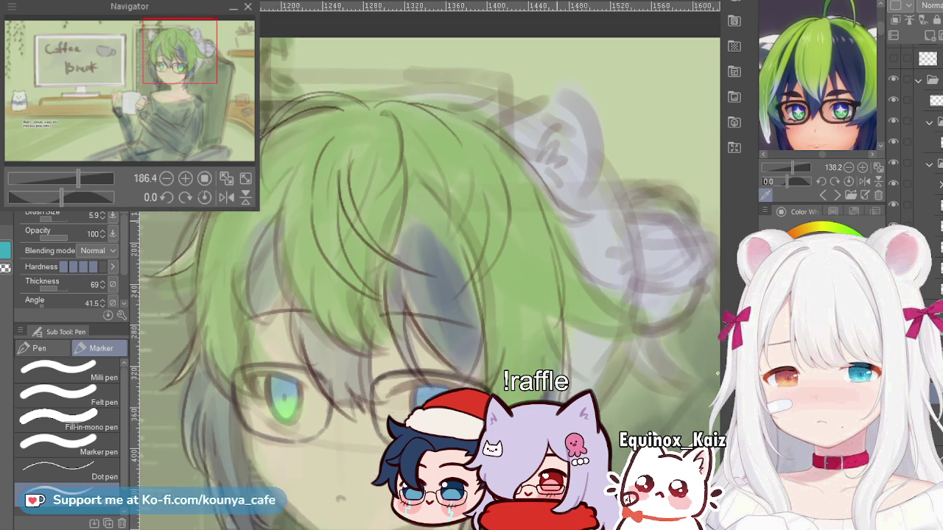
left_click_drag(509, 191, 515, 191, "ctrl+alt")
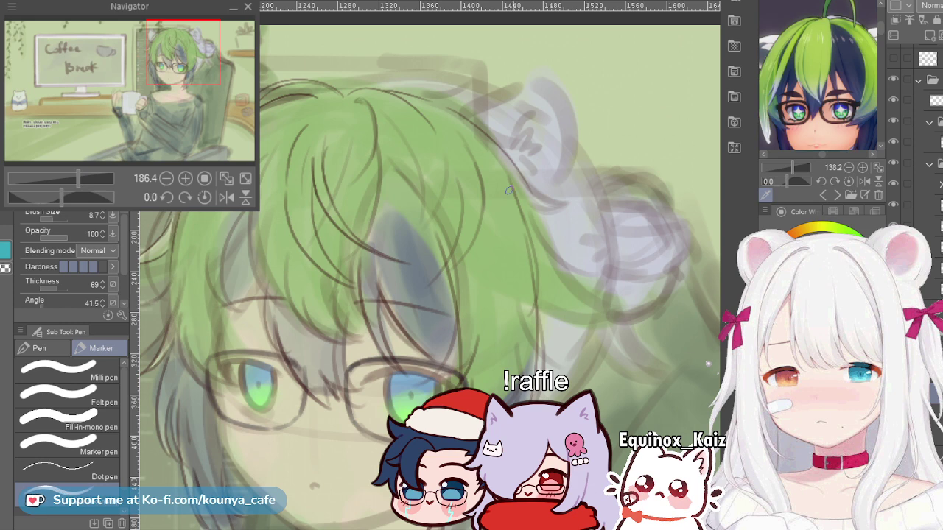
key("]")
left_click_drag(515, 151, 516, 162)
scroll(708, 364, "up", 1)
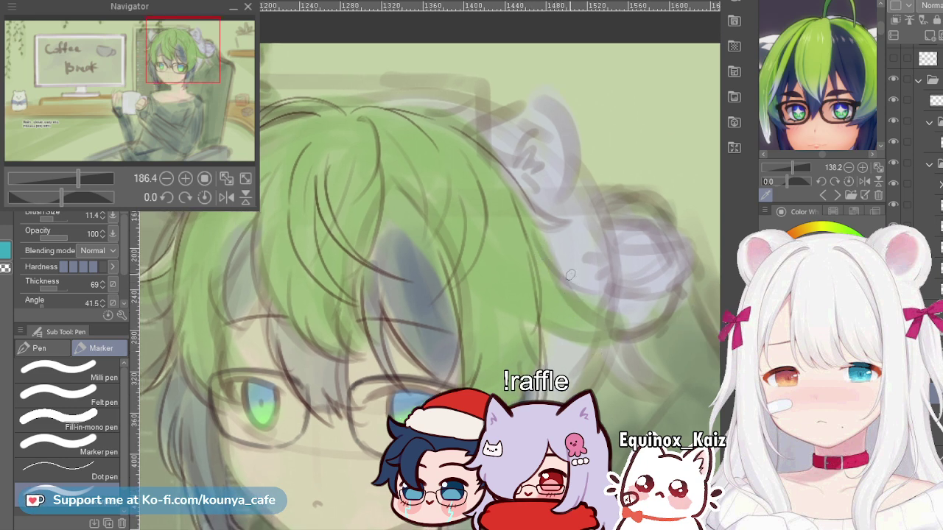
key("[")
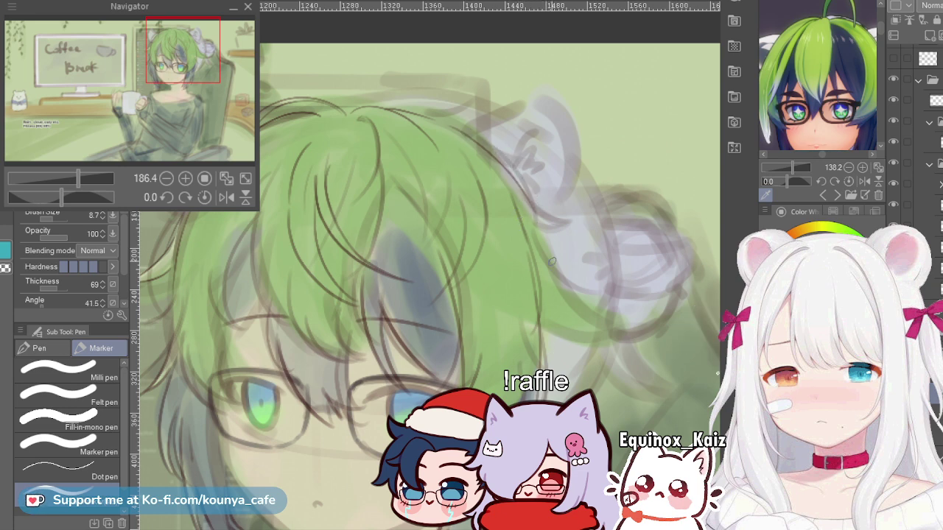
key("ctrl+z")
left_click_drag(491, 144, 524, 190)
key("ctrl+z")
left_click_drag(441, 114, 532, 163)
key("ctrl+z")
left_click_drag(426, 121, 519, 165)
key("ctrl+z")
key("]")
key("[")
key("[")
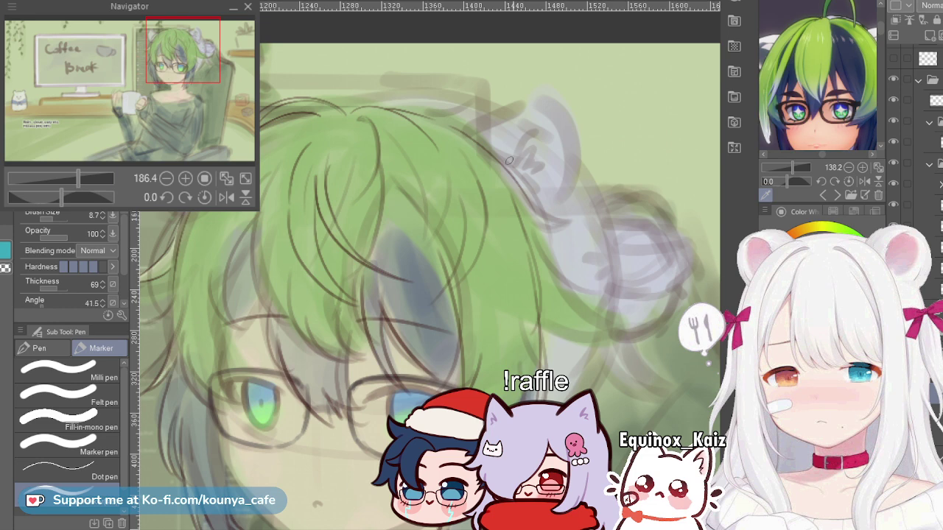
key("ctrl+z")
Step: Enlarge the brush size to 9.8 and outline the outer edge of the green hair along the white ornament
key("]")
mouse_move(492, 151)
left_mouse_down()
mouse_move(530, 188)
mouse_move(542, 242)
left_mouse_up()
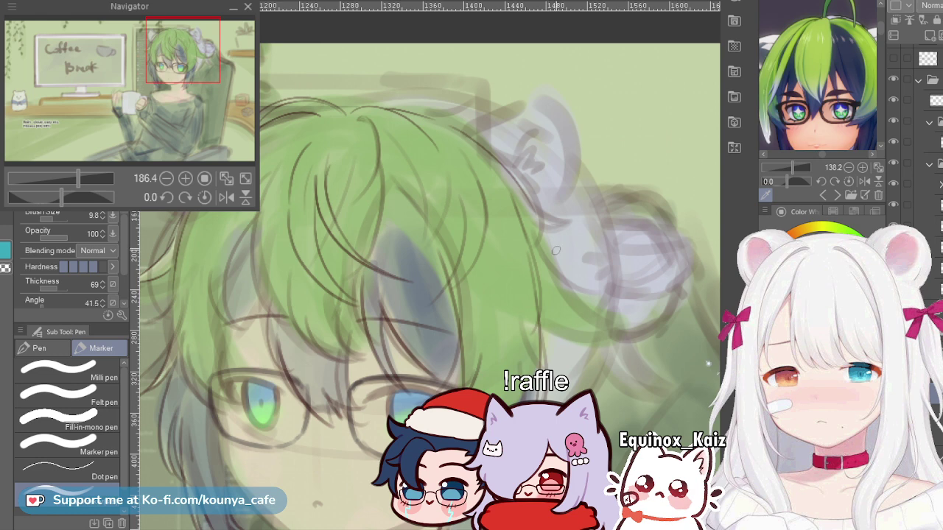
Step: Set the marker's brush size to 12.1 and draw the outer hair strands curving beneath the white ornament
left_click_drag(561, 242, 553, 239)
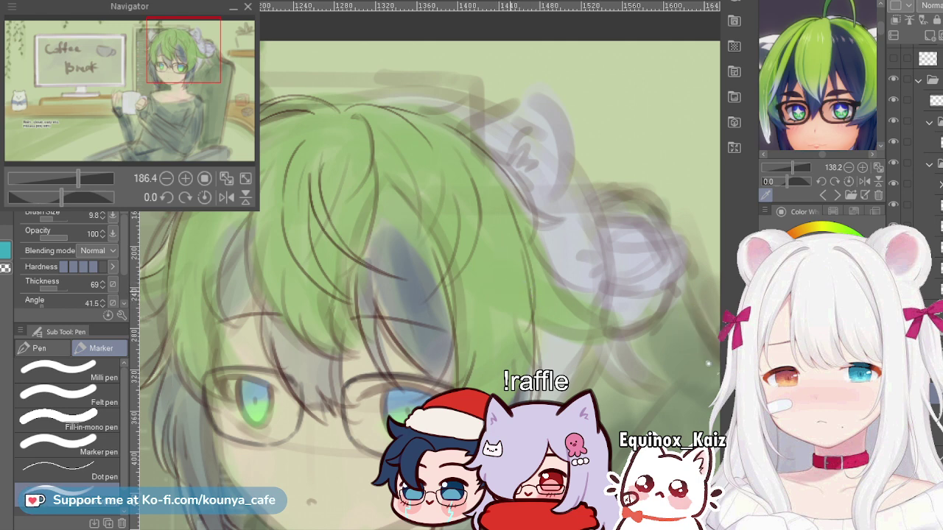
key("]")
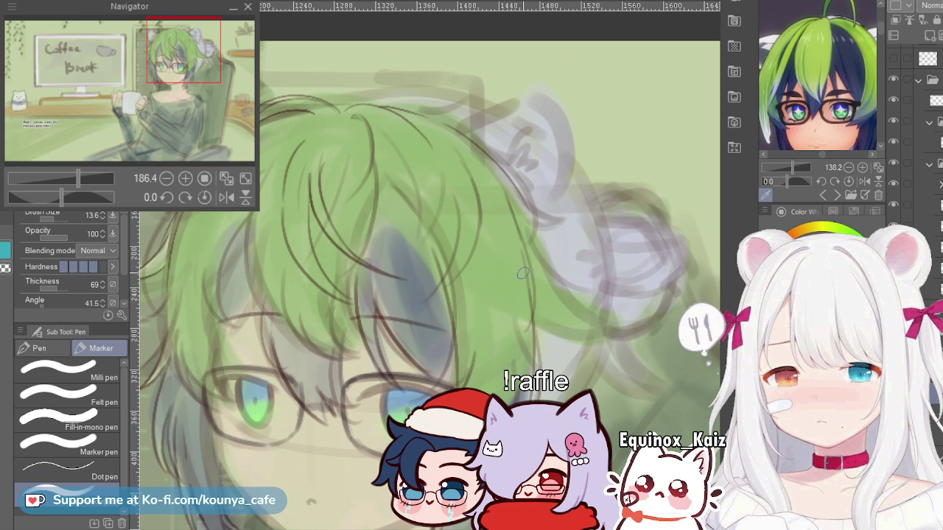
key("[")
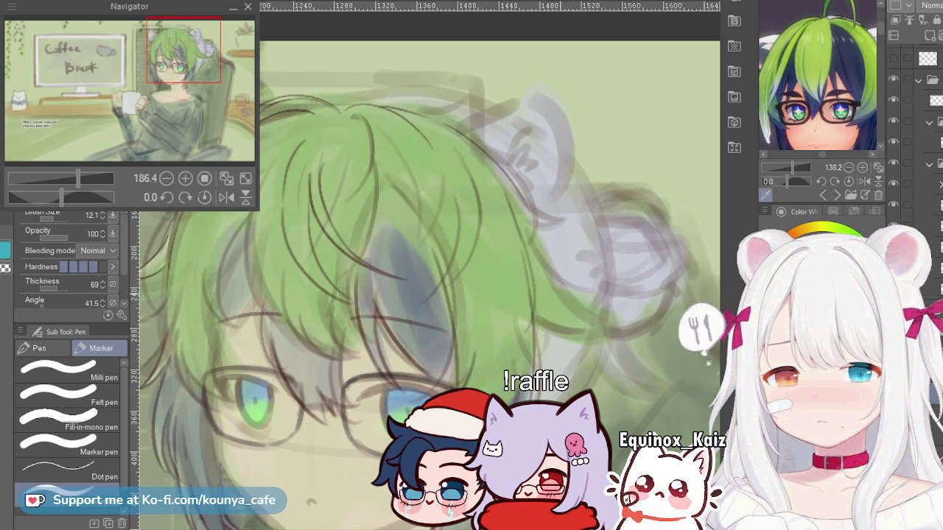
scroll(565, 292, "up", 1)
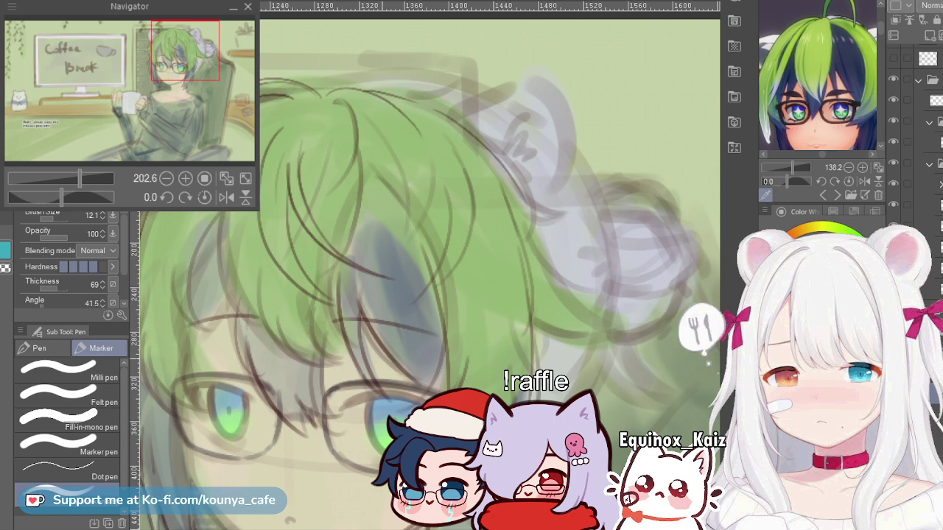
Step: Set the brush size to 10.0 and refine the inner green strands between the bangs and the white ornament
left_click(473, 222, "ctrl")
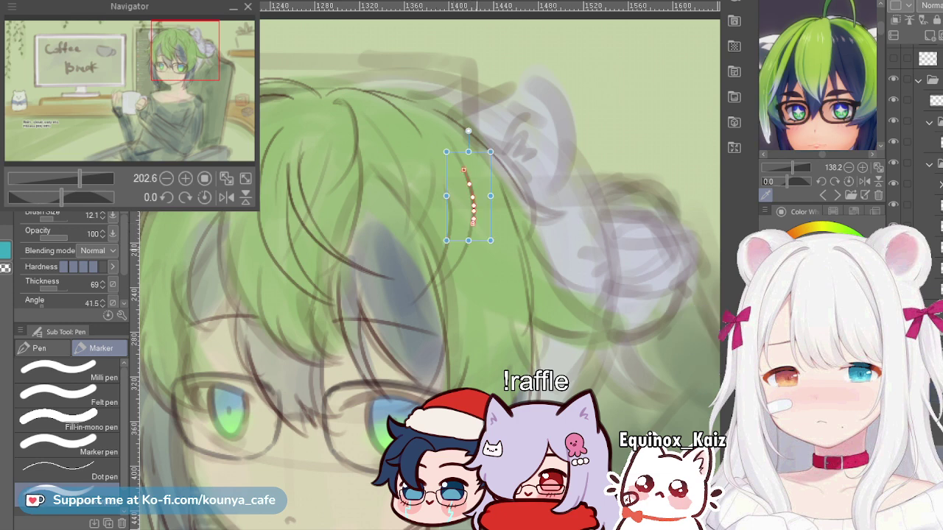
key("ctrl+z")
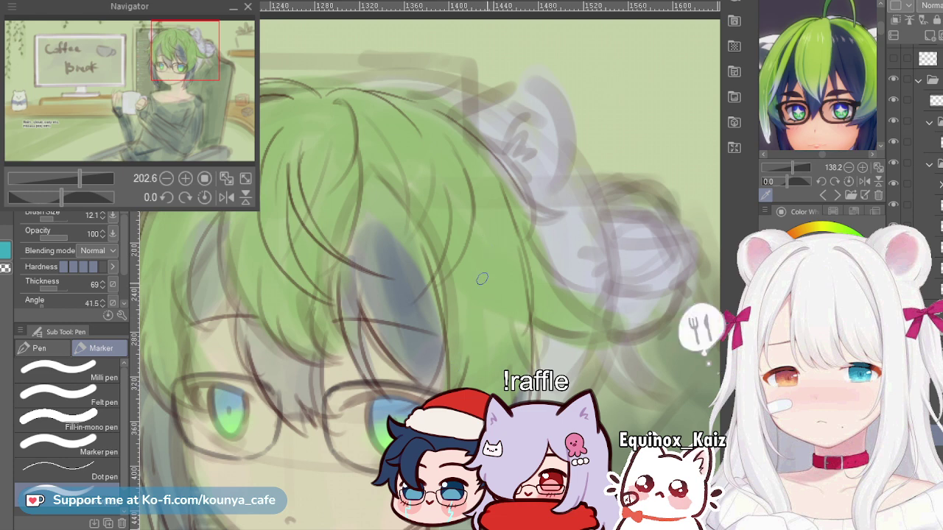
key("bracketleft")
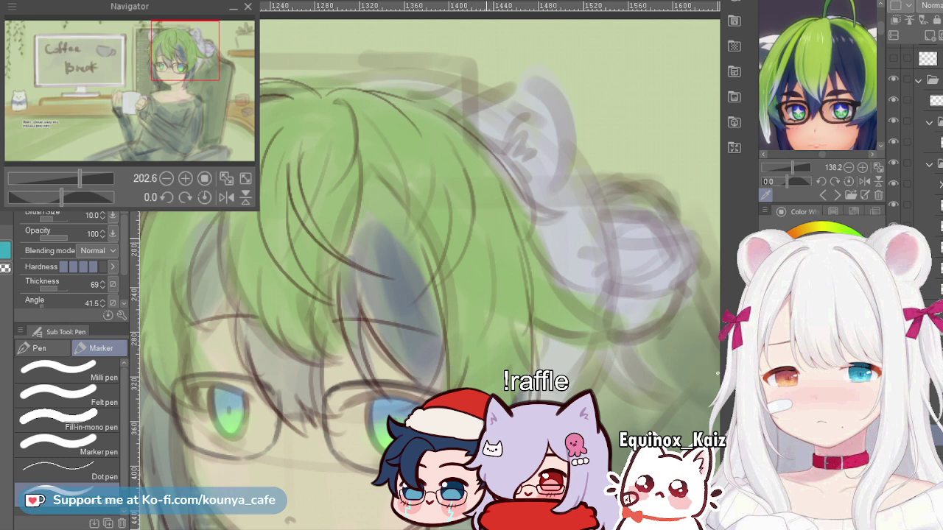
scroll(492, 257, "down", 1)
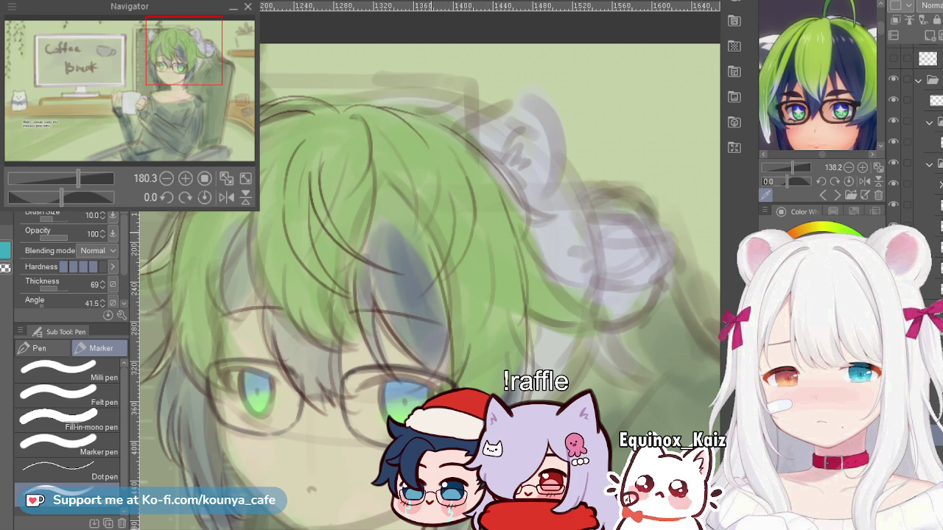
scroll(442, 260, "down", 1)
scroll(329, 458, "down", 1)
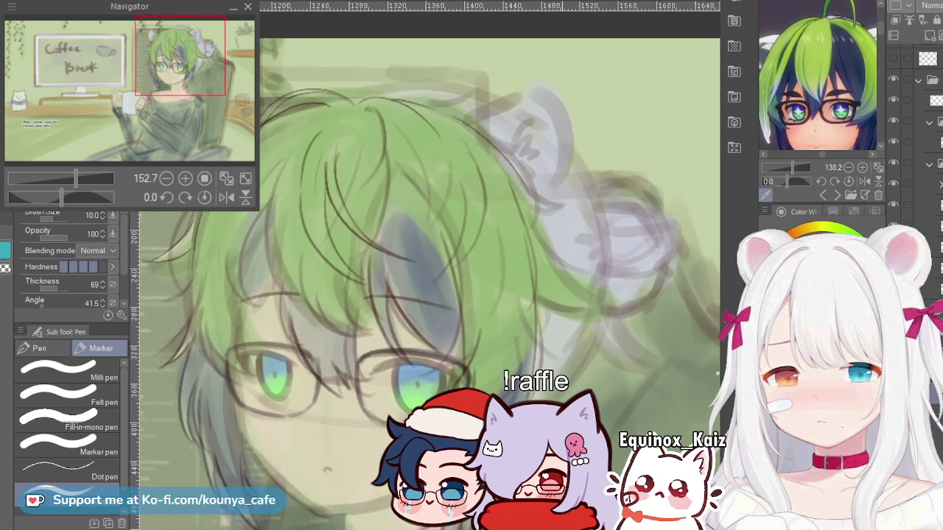
scroll(558, 116, "up", 1)
left_click_drag(483, 294, 495, 284)
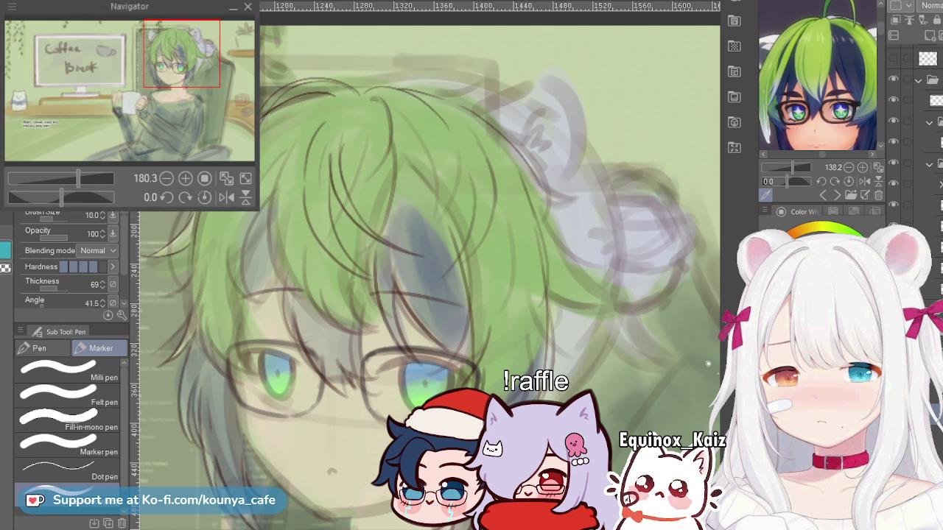
Step: Go to the lower layer group for the eye line art and move in on the eye behind the glasses
scroll(917, 147, "down", 3)
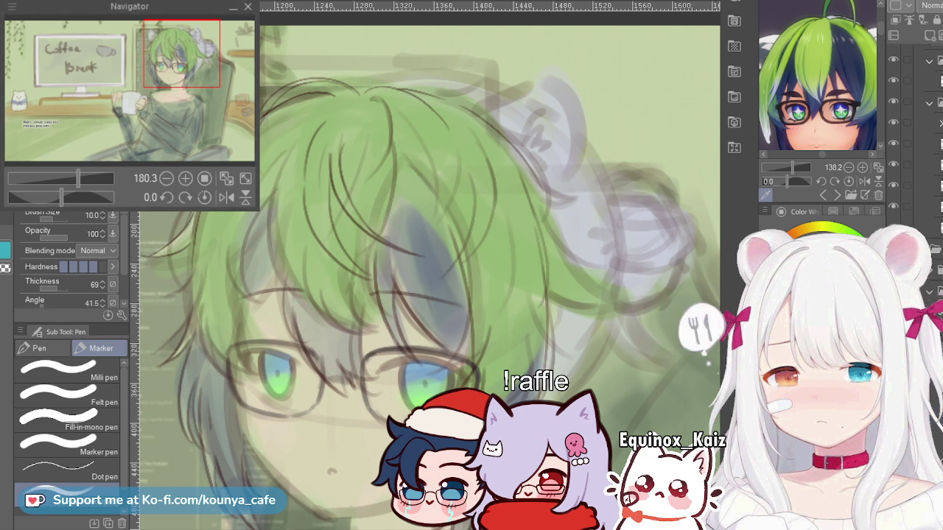
scroll(917, 148, "down", 2)
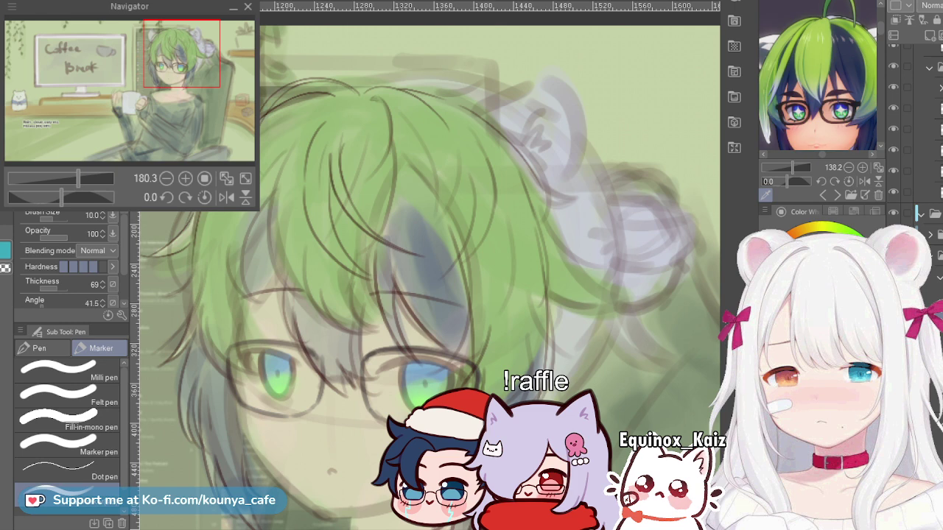
left_click(934, 277)
scroll(406, 399, "up", 2)
key("ctrl+plus")
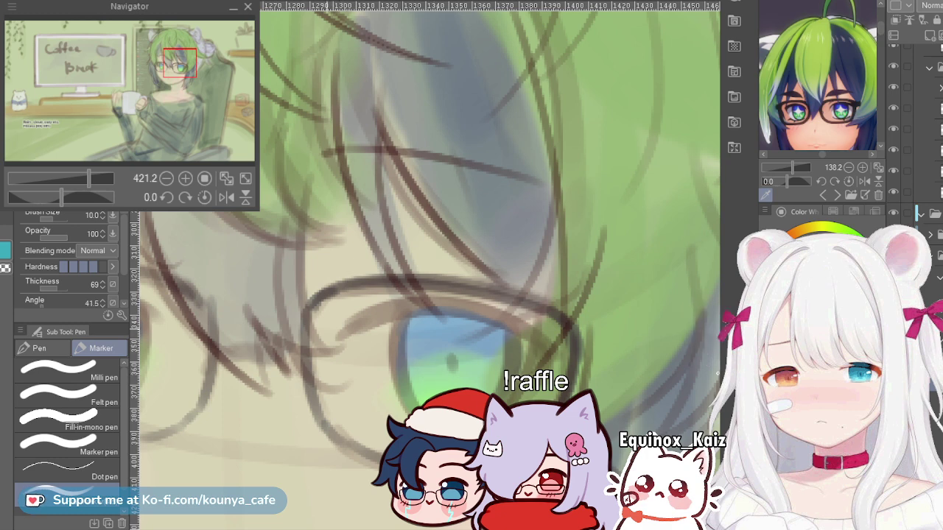
Step: Reduce the marker's brush size to 8.2 for drawing the upper lash line of the eye behind the glasses
left_click_drag(327, 363, 354, 381)
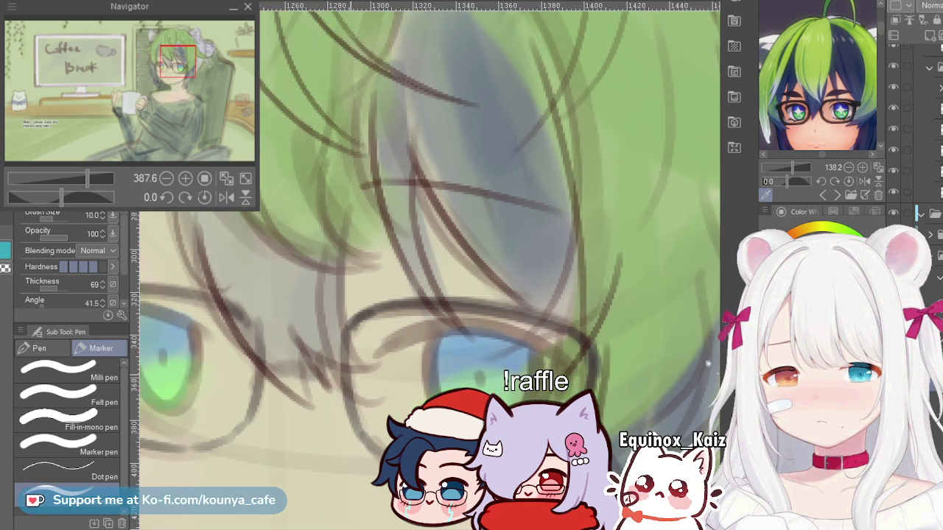
scroll(418, 333, "up", 3)
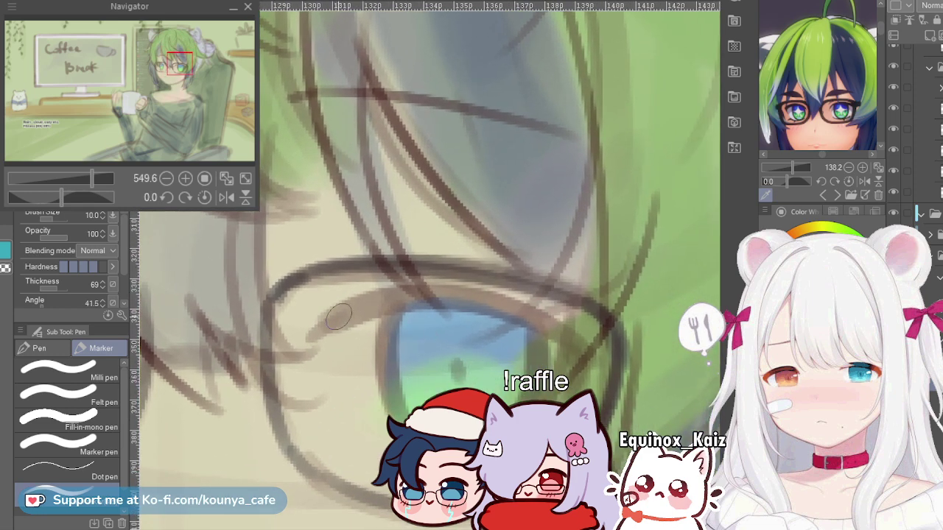
key("[")
key("[")
key("]")
scroll(430, 271, "up", 1)
left_click_drag(363, 331, 331, 310)
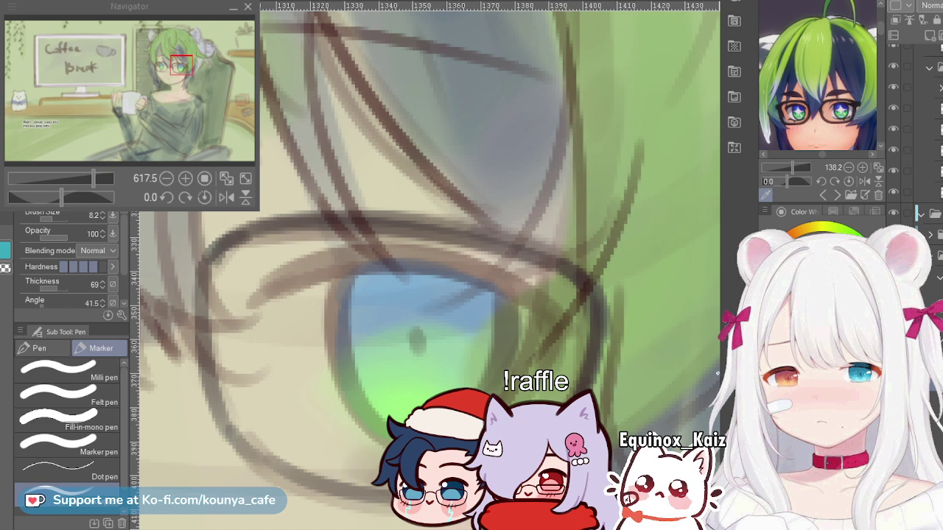
Step: Examine the eyes in the open pink-haired, white-haired and blond character illustrations as references for the eye line art
key("ctrl+Tab")
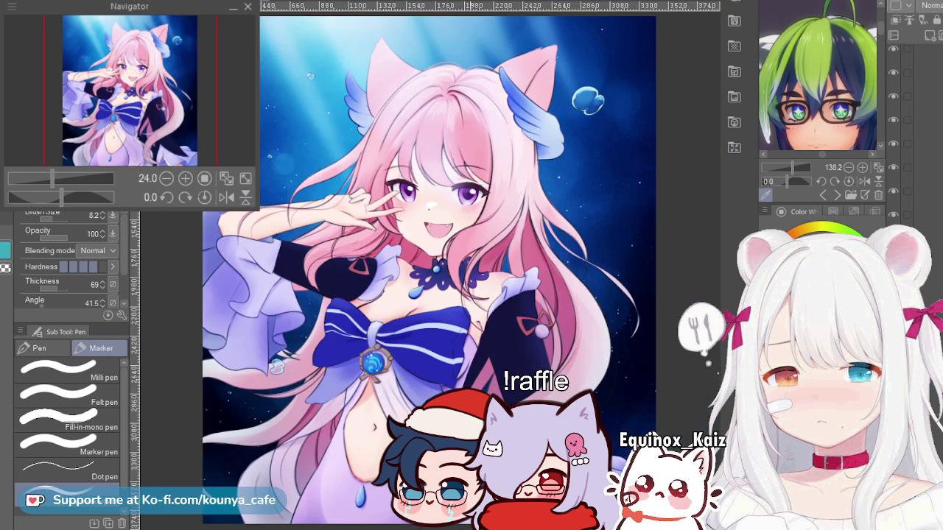
scroll(479, 184, "up", 1)
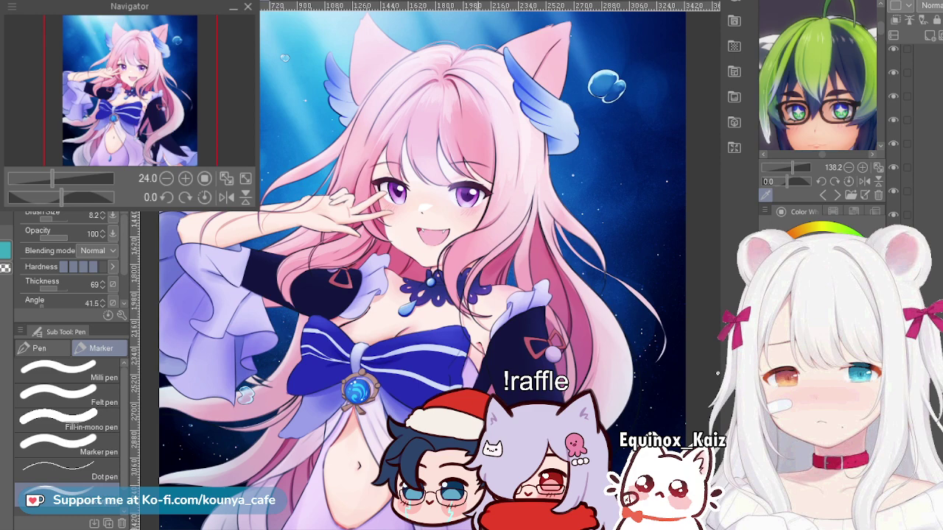
scroll(473, 190, "up", 8)
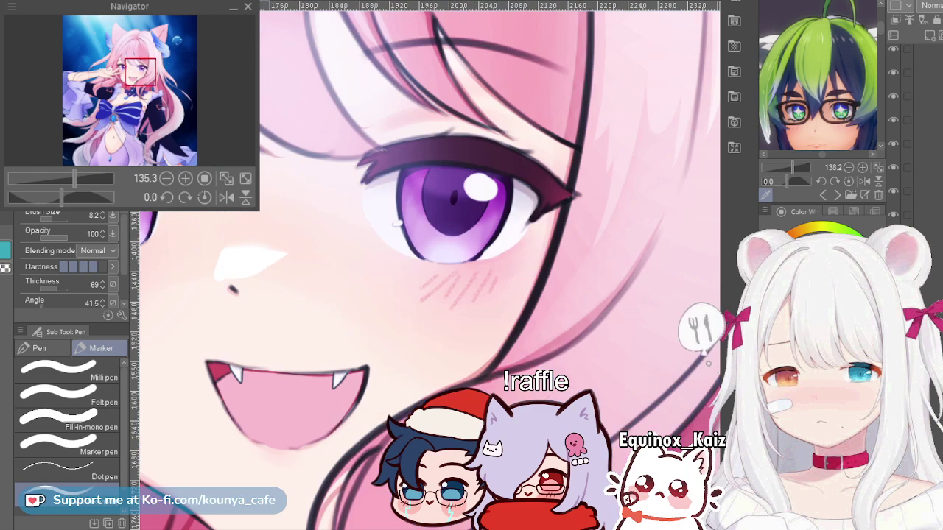
key("ctrl+Tab")
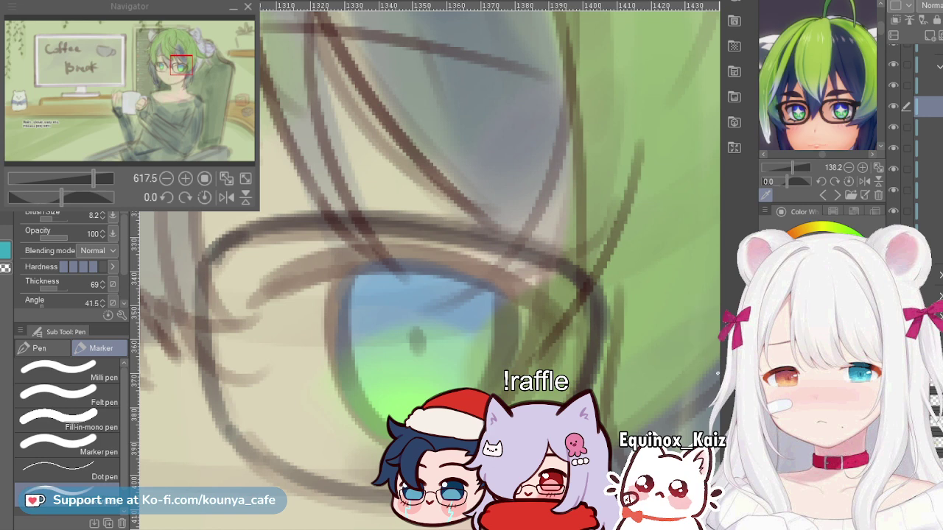
key("ctrl+Tab")
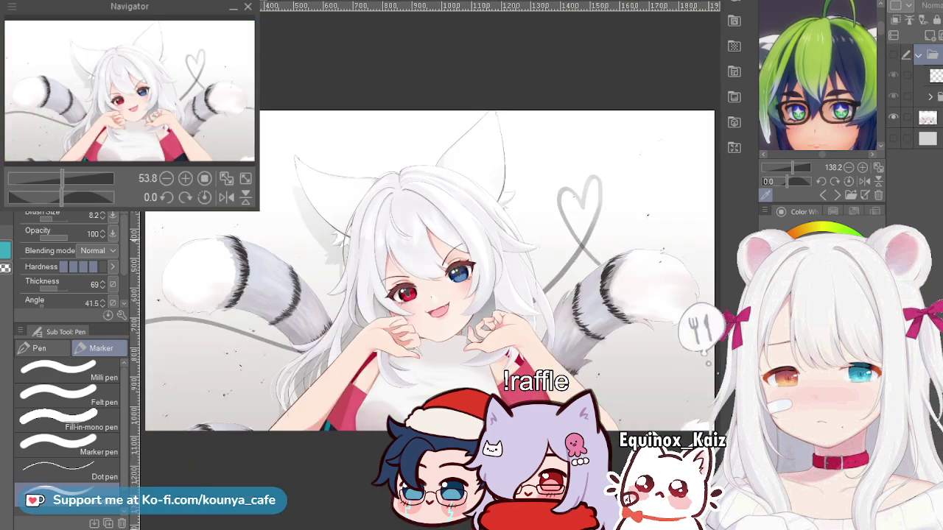
scroll(425, 303, "up", 7)
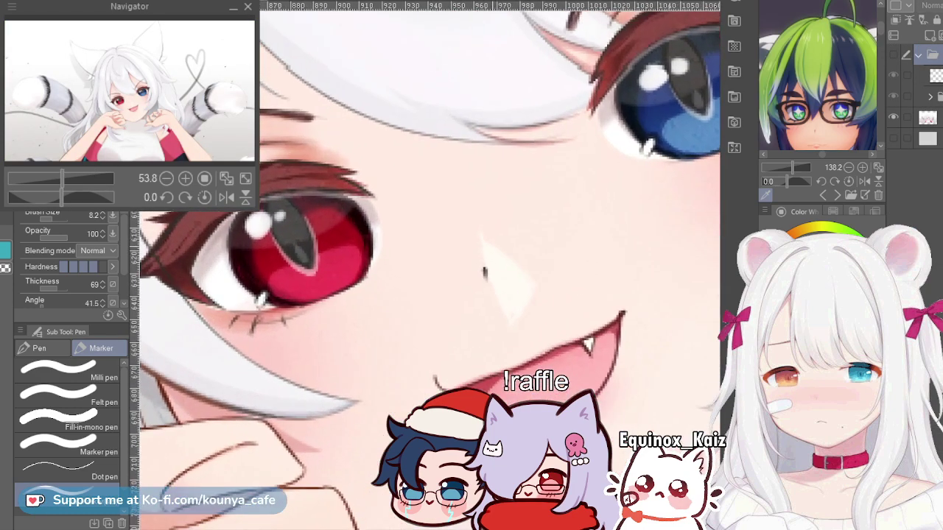
left_click_drag(424, 304, 240, 455)
left_click_drag(714, 324, 671, 364)
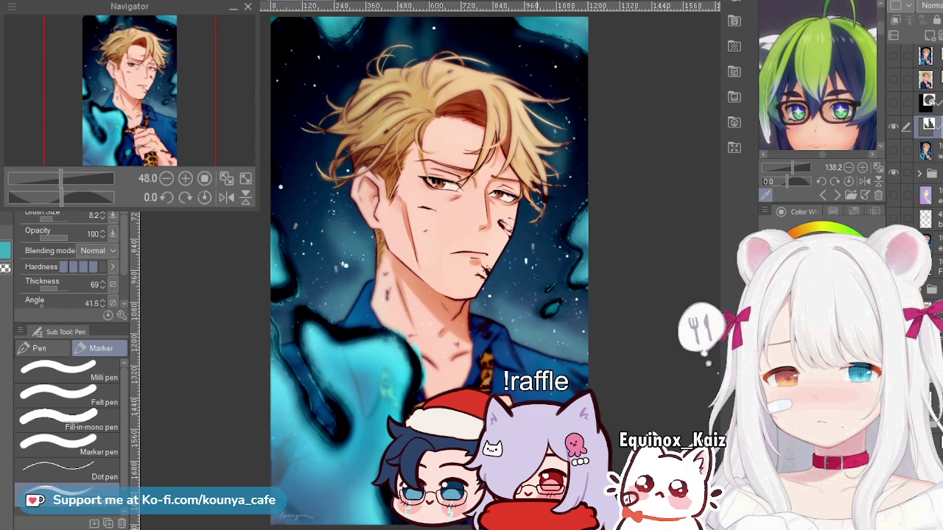
scroll(487, 175, "up", 3)
scroll(546, 260, "up", 4)
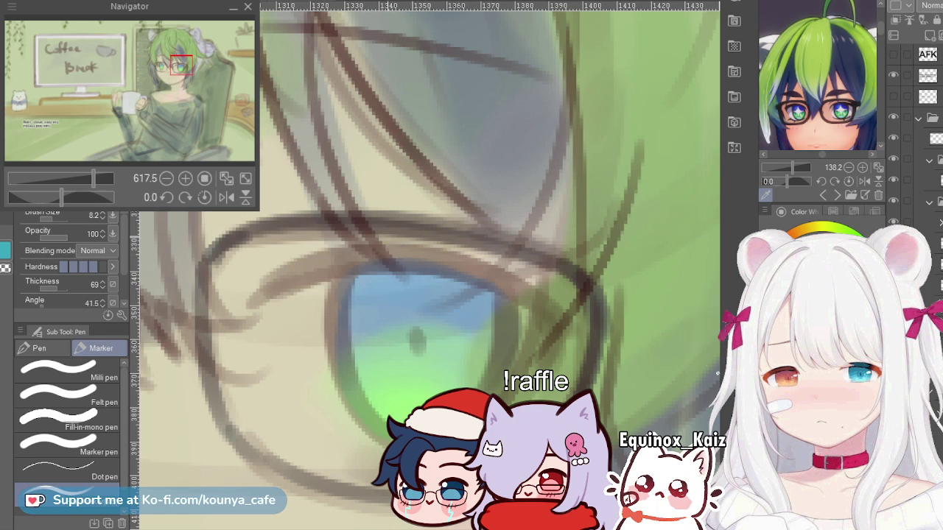
Step: Compare both eyes and glasses in the Coffee Break sketch with a close-up of the green-haired reference image's eye
scroll(389, 273, "down", 5)
scroll(300, 267, "up", 3)
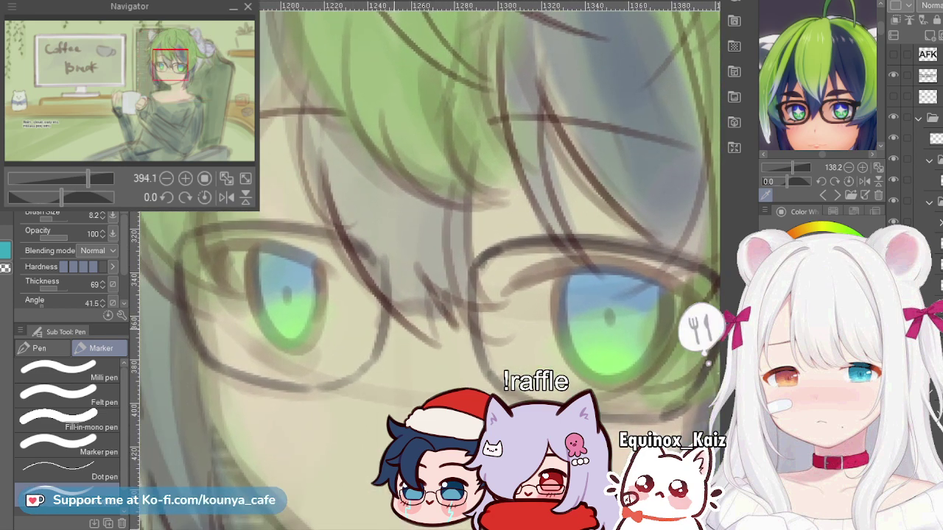
left_click_drag(434, 335, 324, 335)
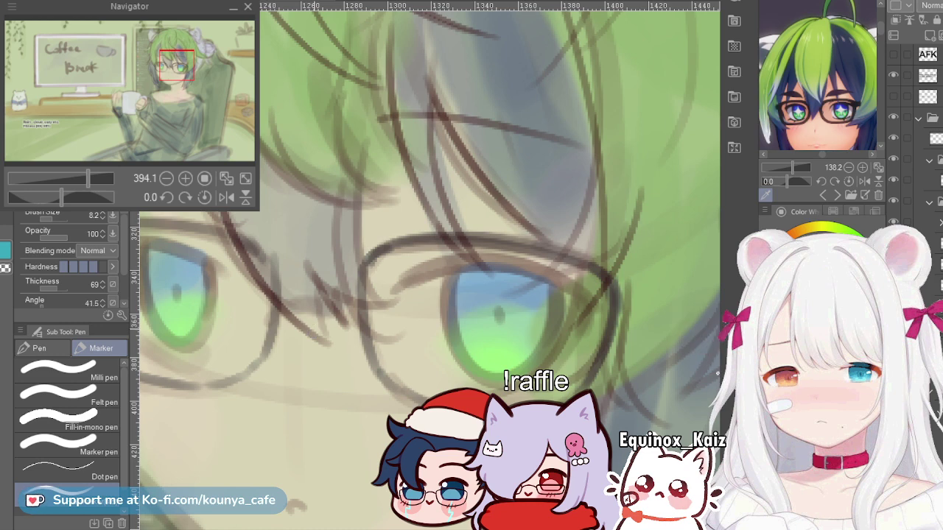
scroll(915, 140, "down", 3)
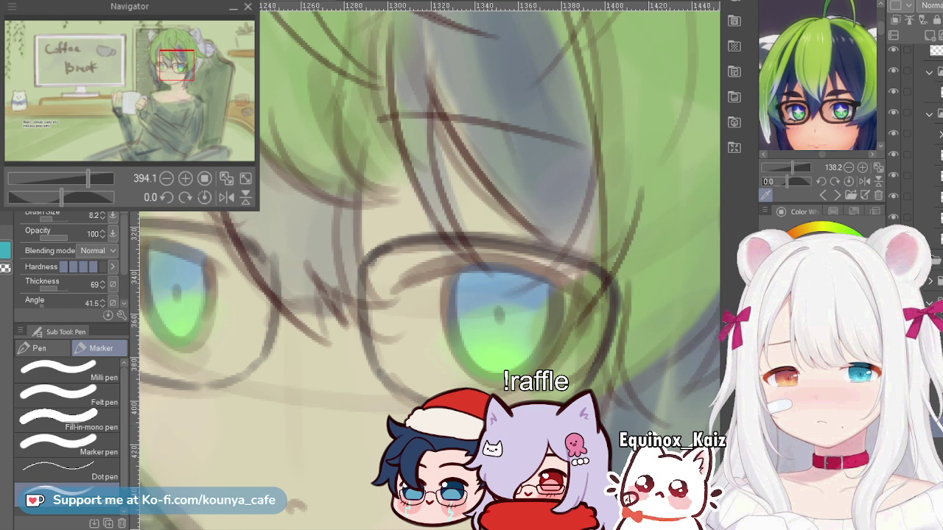
scroll(818, 74, "up", 3)
left_click_drag(847, 96, 853, 63)
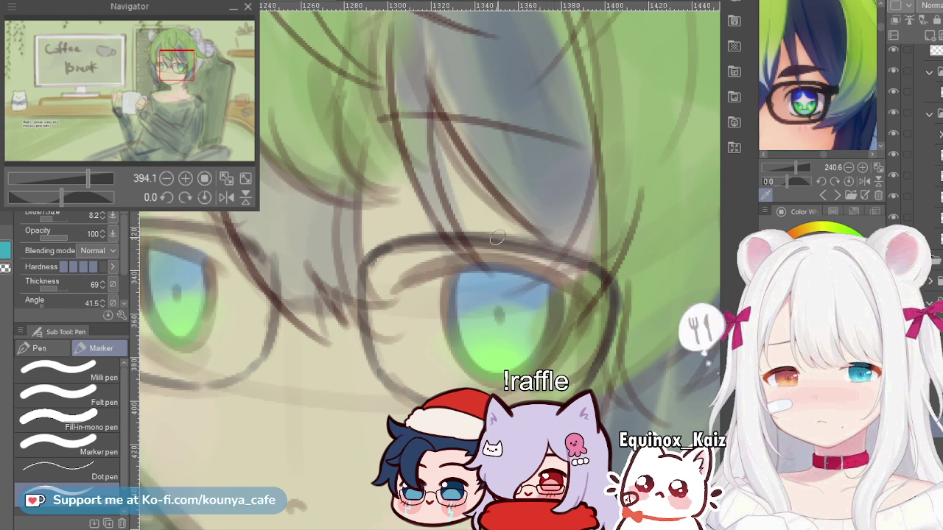
left_click_drag(216, 271, 272, 276)
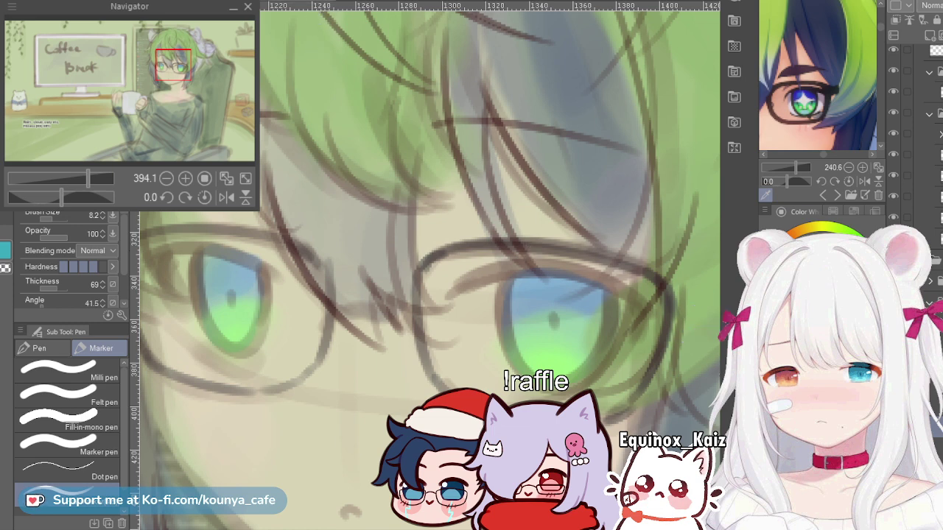
Step: Show the beige-background version of the blond man illustration to study his face, and switch to the white-haired character's blue eye
key("ctrl+Tab")
scroll(429, 265, "down", 5)
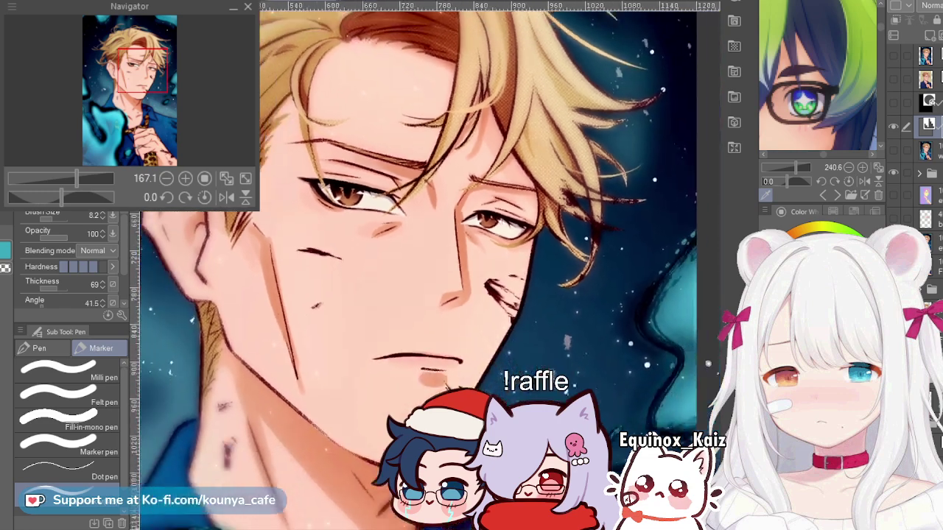
scroll(425, 243, "down", 2)
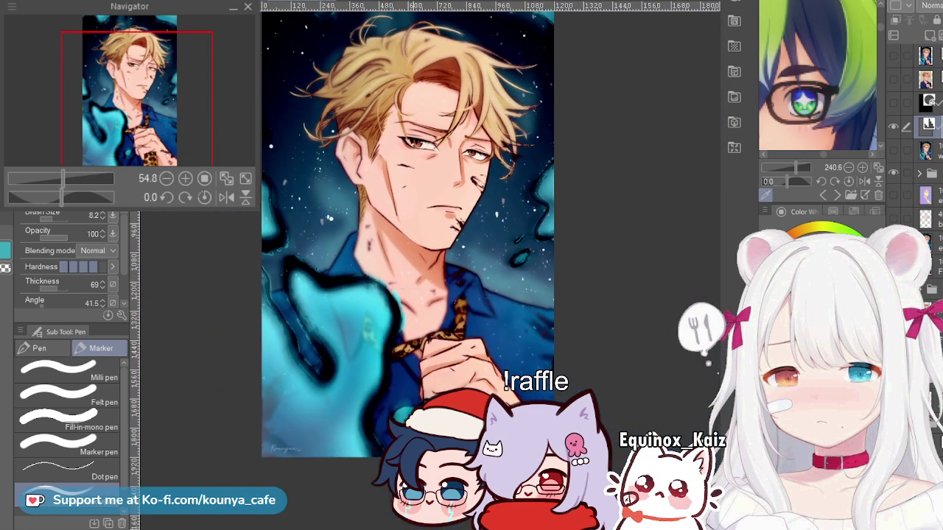
scroll(425, 243, "up", 2)
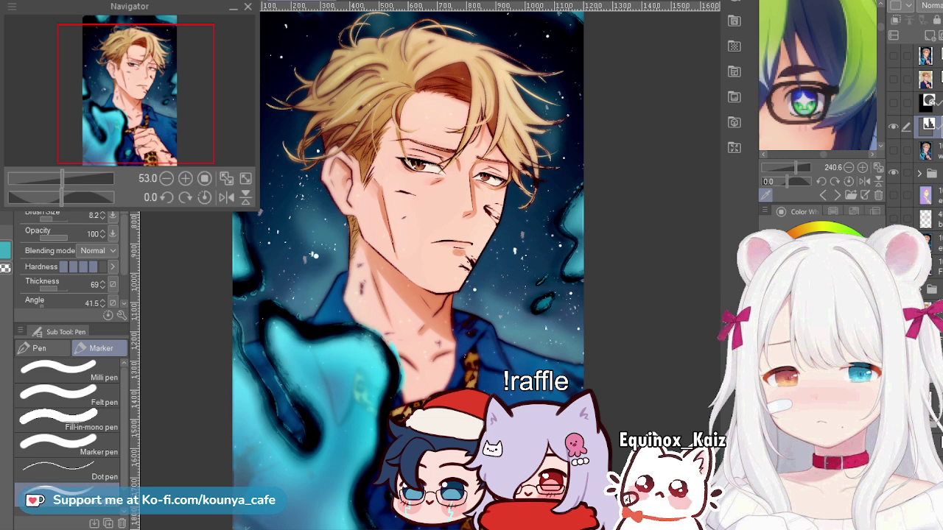
left_click(894, 79)
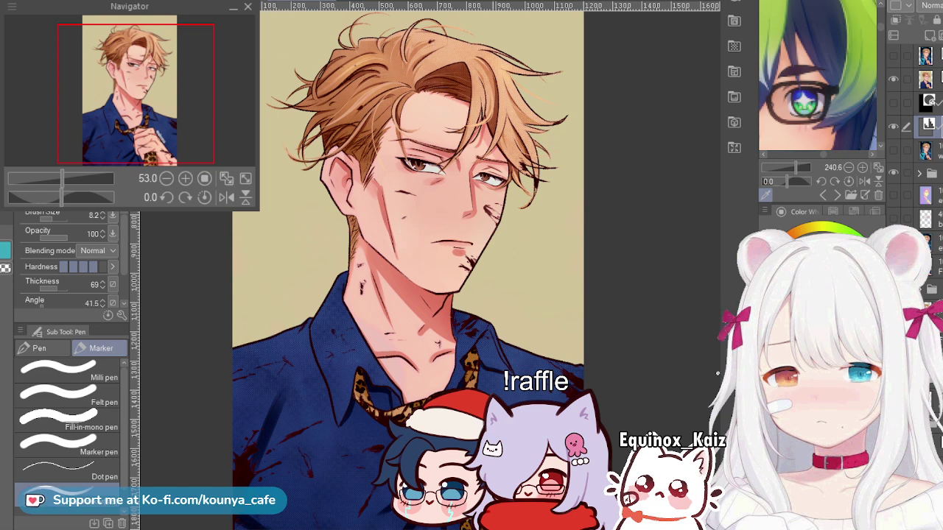
mouse_move(498, 148)
left_mouse_down()
mouse_move(523, 155)
mouse_move(498, 181)
mouse_move(492, 164)
left_mouse_up()
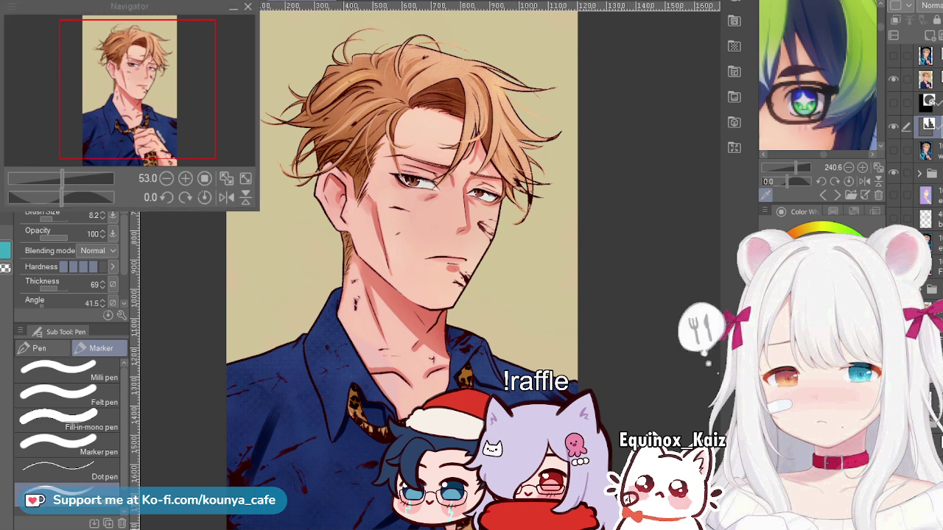
key("ctrl+Tab")
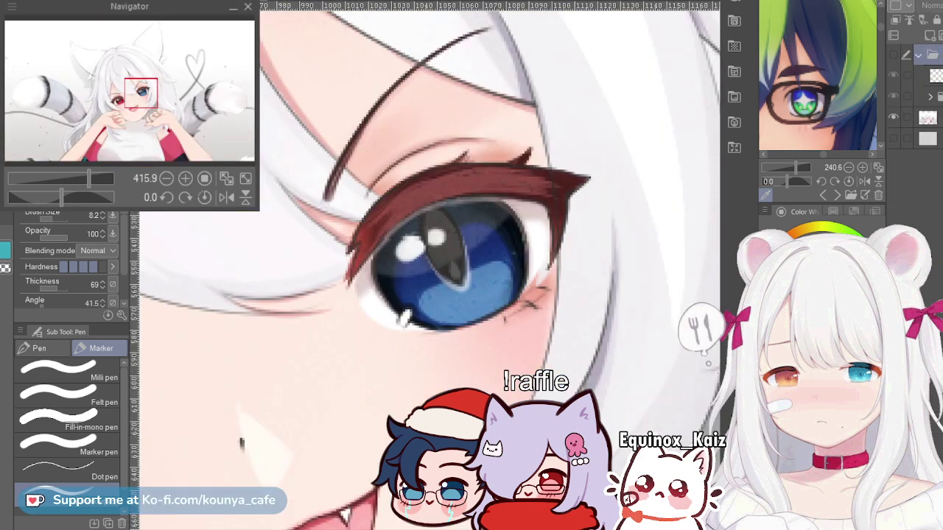
Step: Return to the Coffee Break sketch and transform the eye line art to a slightly smaller height
key("ctrl+Tab")
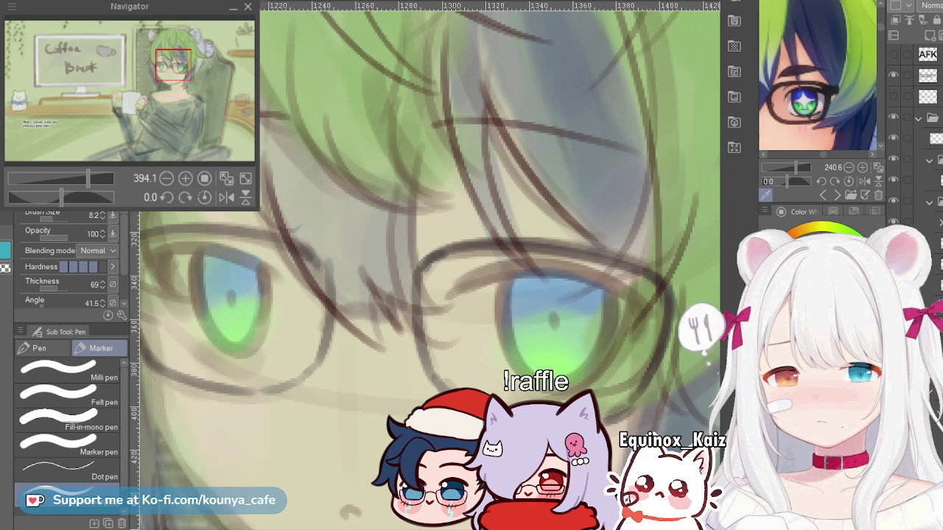
scroll(915, 140, "down", 3)
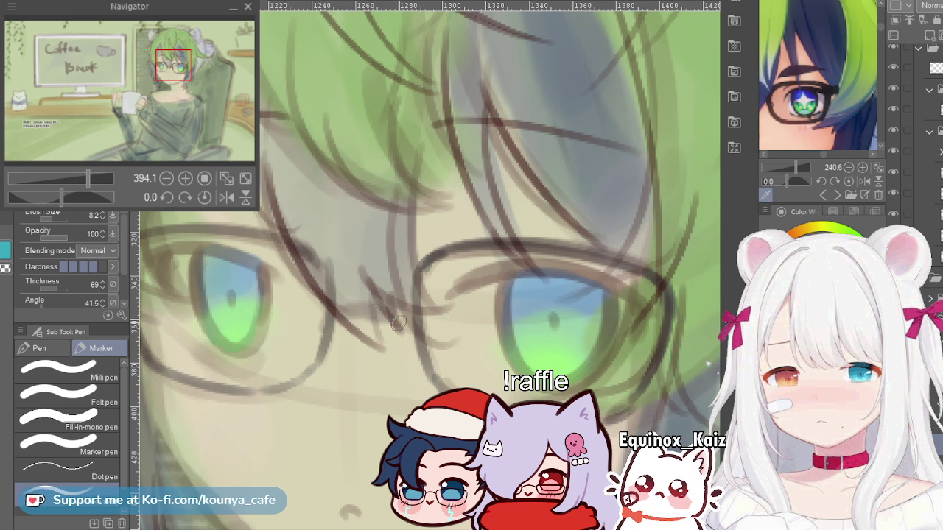
scroll(371, 394, "down", 5)
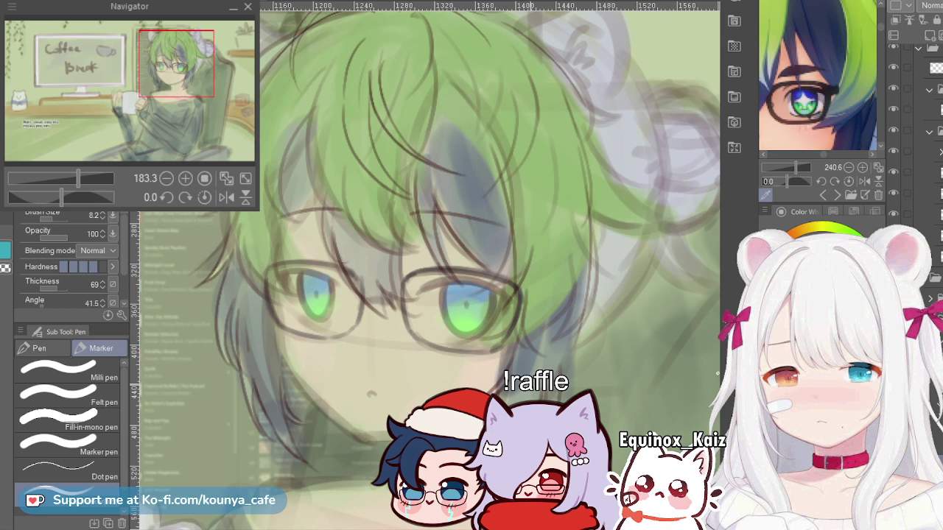
key("ctrl+t")
left_click_drag(395, 342, 395, 328)
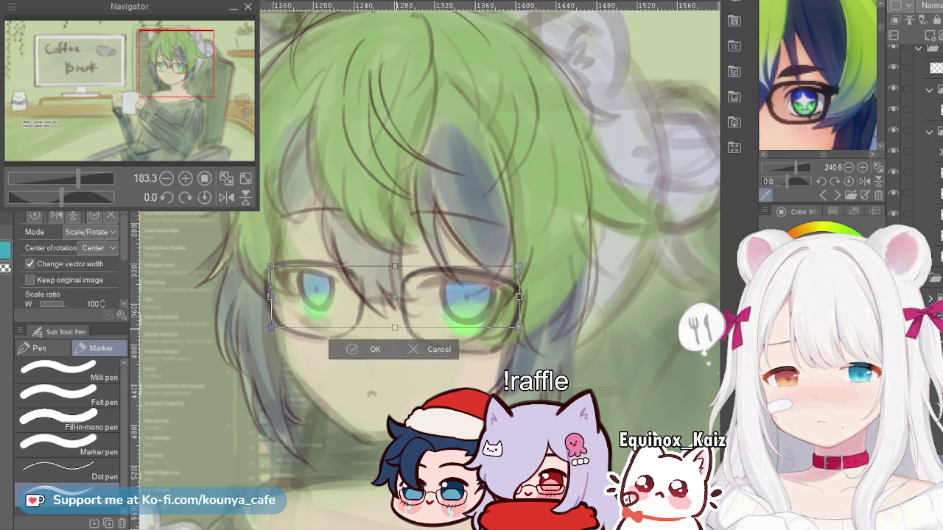
key("ctrl+z")
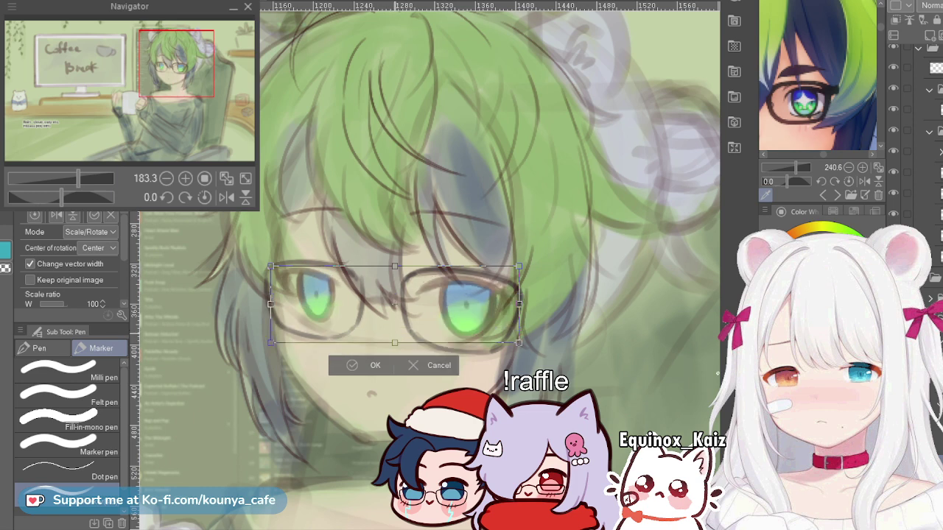
left_click_drag(395, 343, 395, 338)
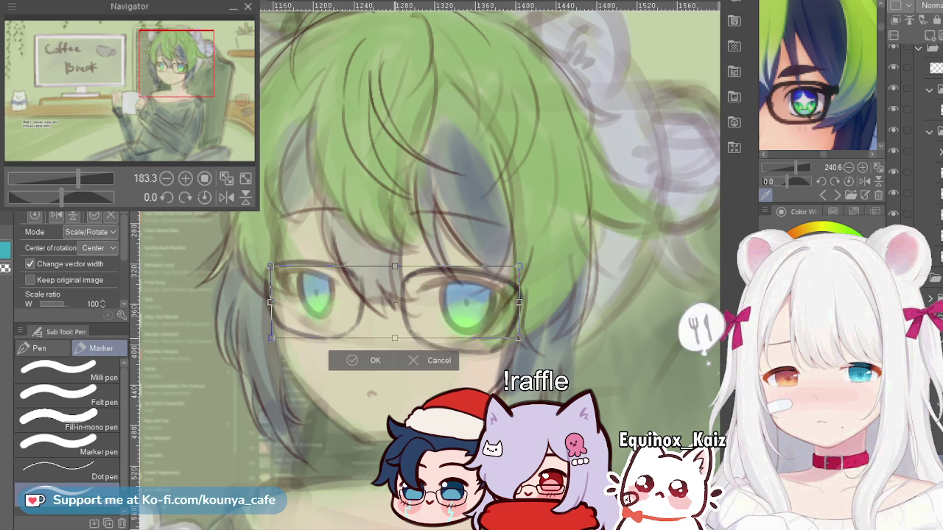
left_click_drag(271, 339, 271, 338)
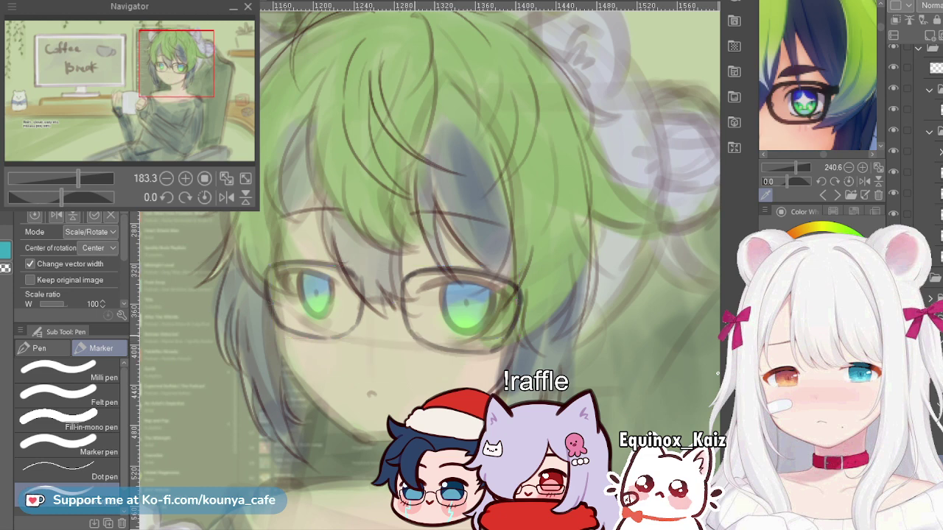
scroll(417, 334, "up", 4)
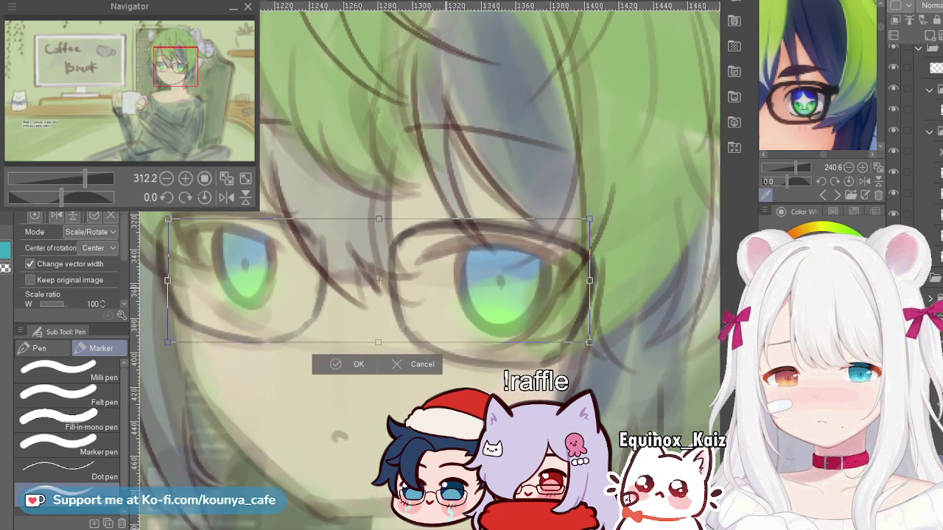
key("Return")
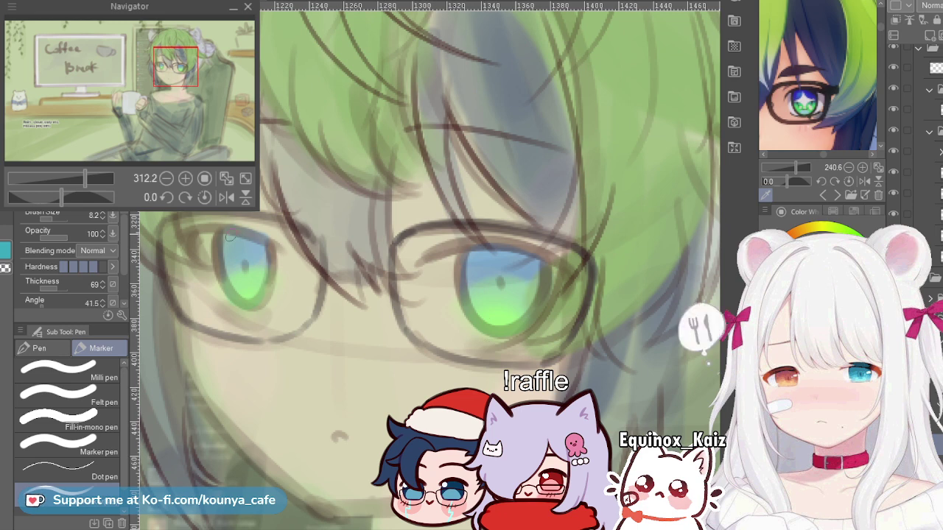
Step: Trace the inner end of the larger eye's upper lash line, undo the stroke across the lid, and reduce the brush size to 6.5
scroll(485, 241, "up", 1)
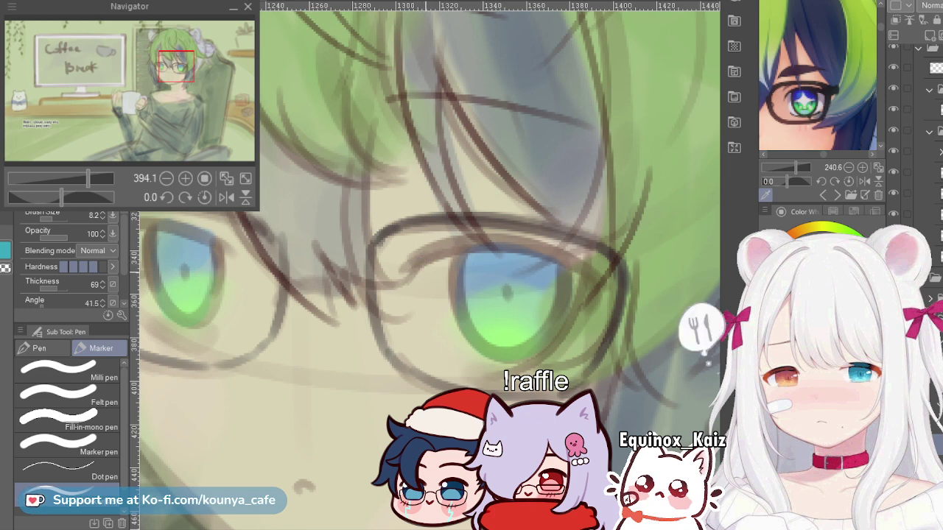
left_click_drag(402, 282, 416, 268)
mouse_move(442, 252)
left_mouse_down()
mouse_move(518, 259)
mouse_move(568, 281)
mouse_move(593, 274)
left_mouse_up()
key("ctrl+z")
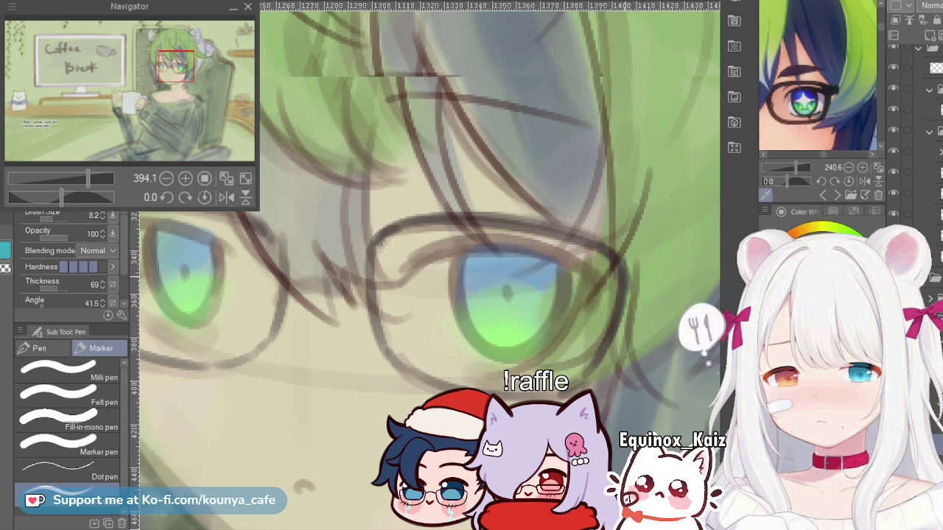
scroll(622, 276, "up", 2)
key("[")
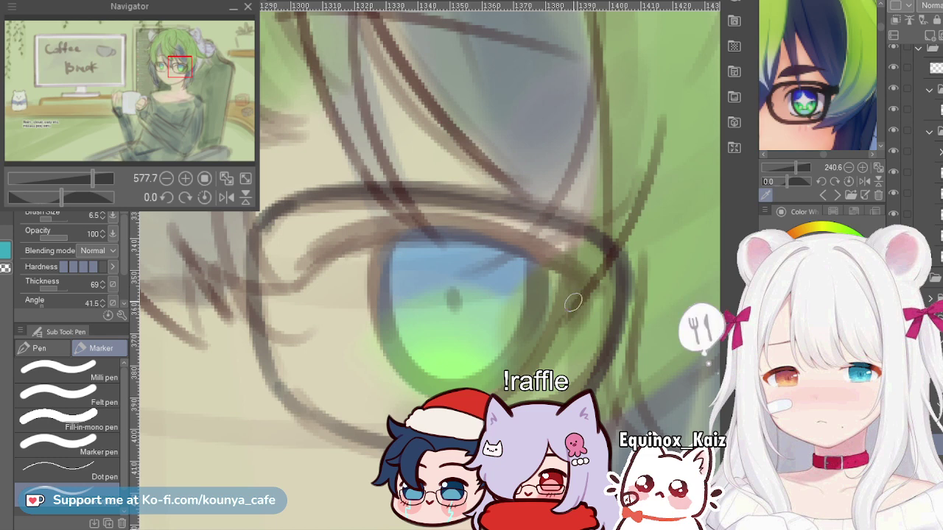
scroll(582, 302, "down", 1)
scroll(578, 291, "down", 2)
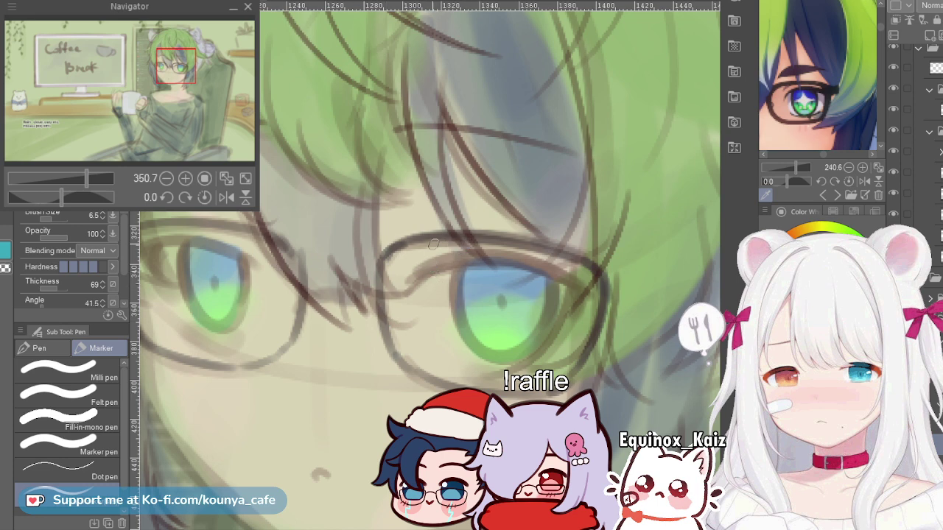
Step: Refine the inner part of the smaller eye's upper lash line and set the marker's brush size to 5.7
left_click_drag(237, 271, 283, 265)
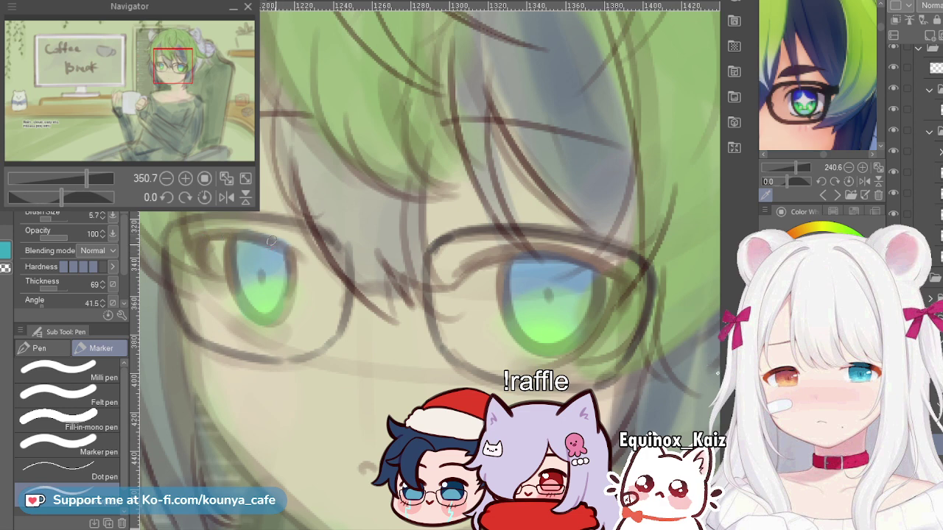
key("[")
scroll(299, 252, "up", 2)
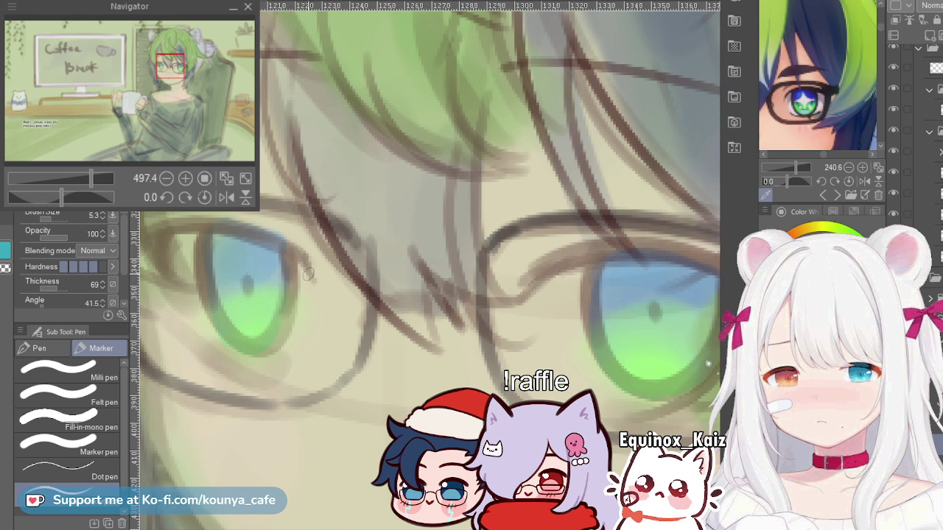
scroll(308, 270, "down", 2)
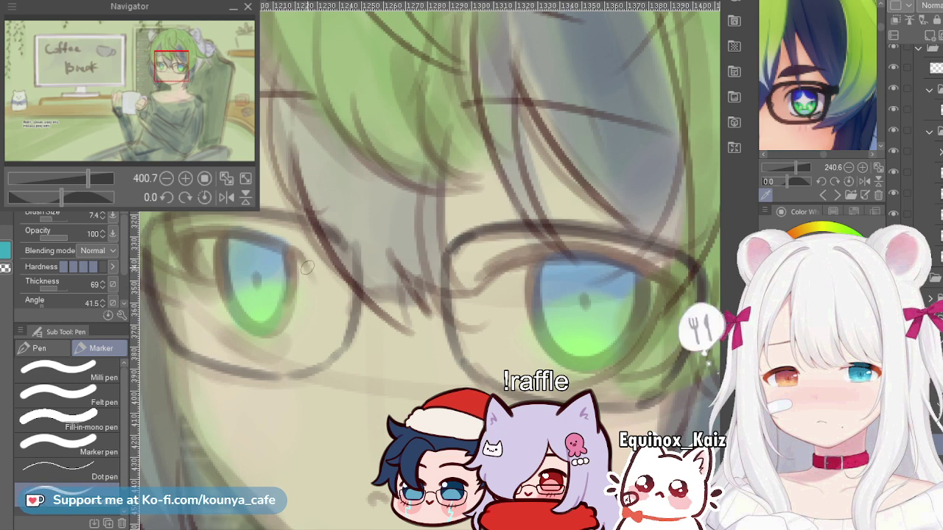
key("bracketleft")
key("bracketleft")
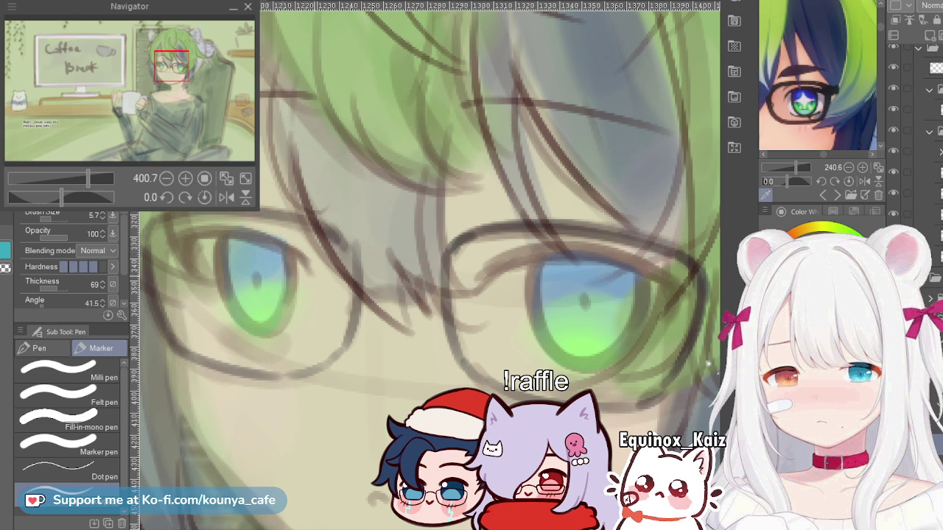
Step: Draw the outer lashes of the smaller eye with brush size 7.6, and reduce the size to 3.9 for the fine strokes
left_click(308, 267, "ctrl")
key("Return")
key("bracketright")
key("]")
key("bracketleft")
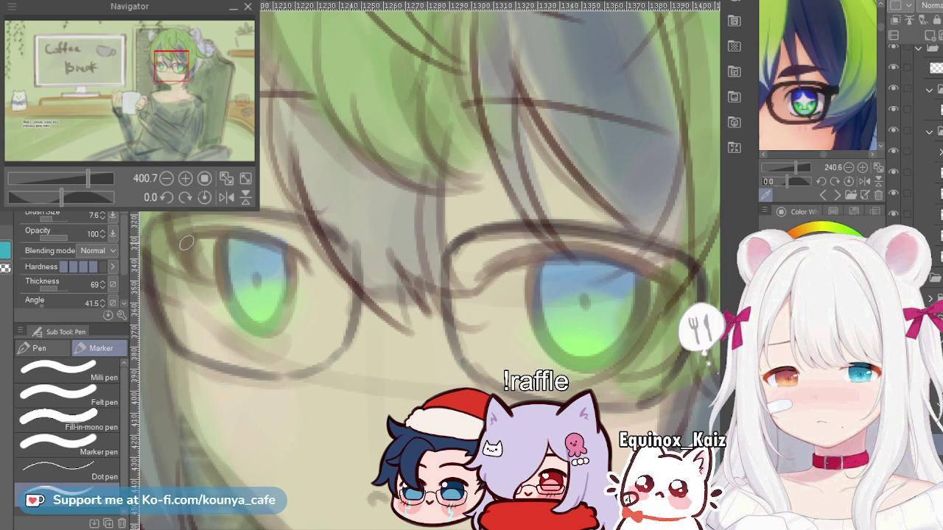
left_click_drag(181, 246, 214, 243)
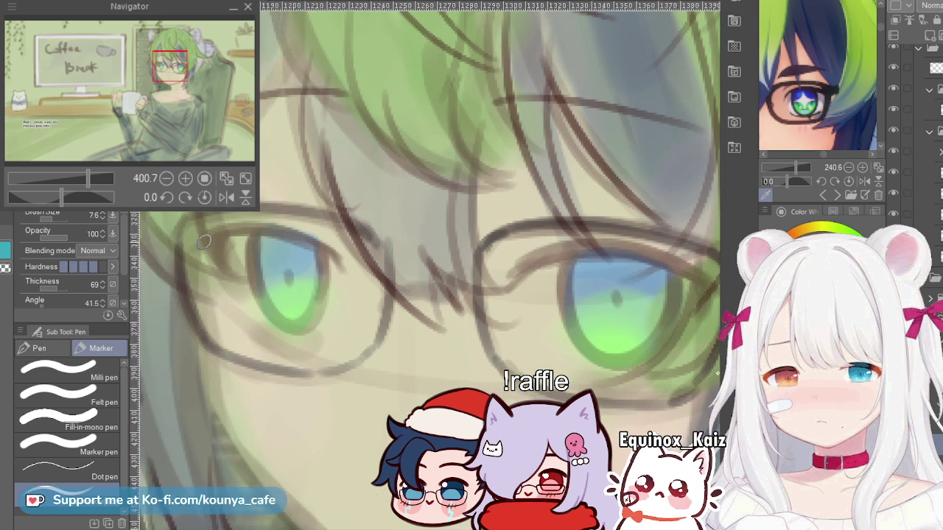
key("bracketleft")
key("bracketleft")
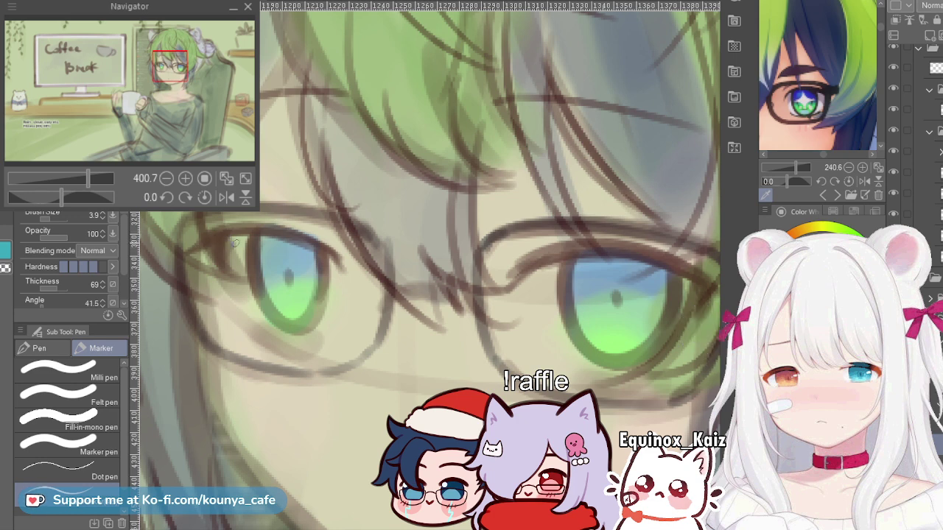
Step: Show the Mine~ colour set and raise the marker's brush size to 5.3
left_click(821, 211)
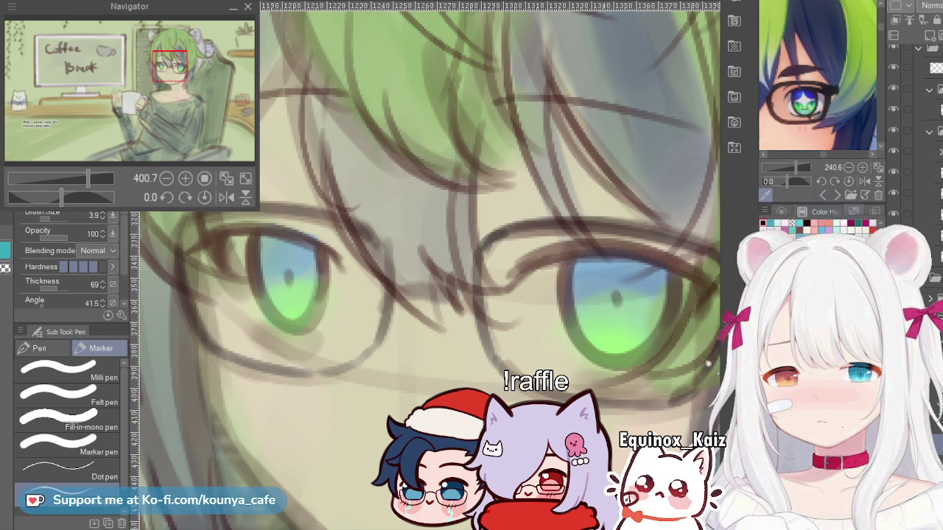
left_click(845, 211)
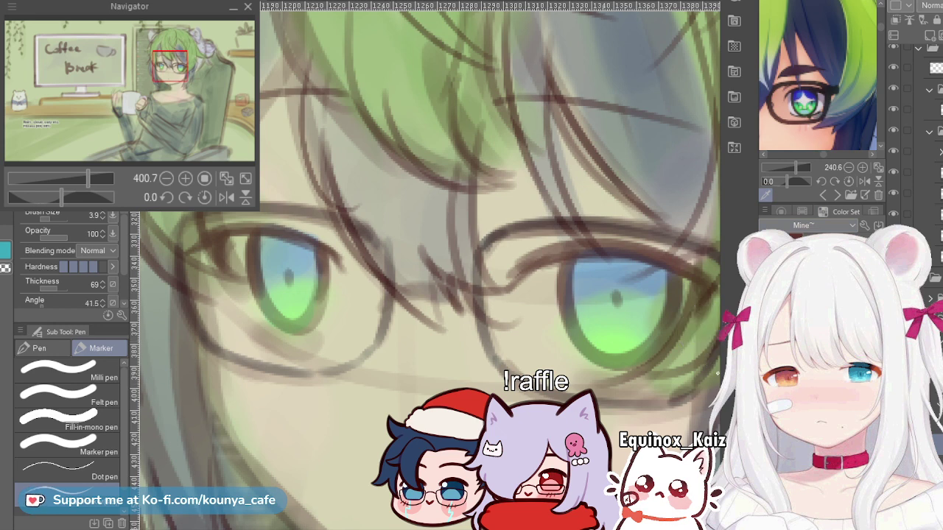
key("]")
Step: Locate the layer with the sketched glasses among the character's layers and fade its lines
scroll(916, 133, "down", 3)
left_click(929, 120)
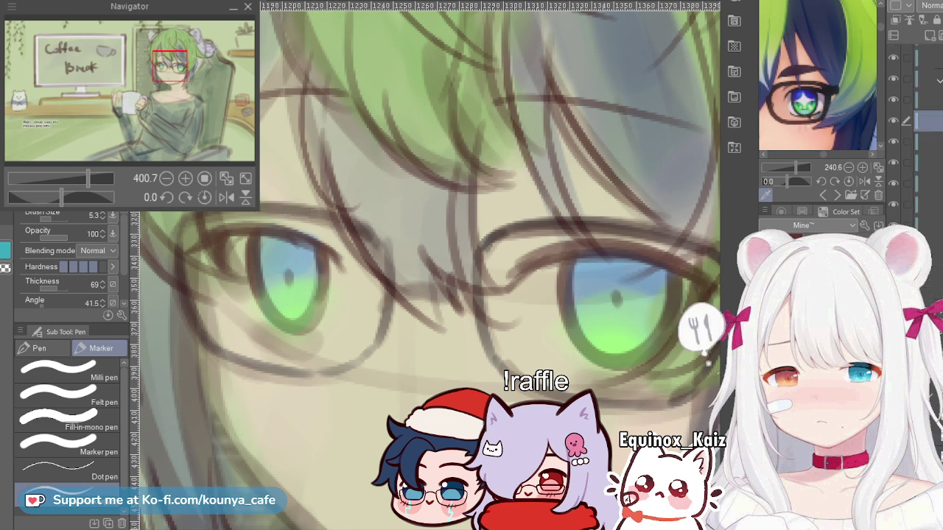
left_click(934, 247)
left_click(928, 121)
left_click(934, 268)
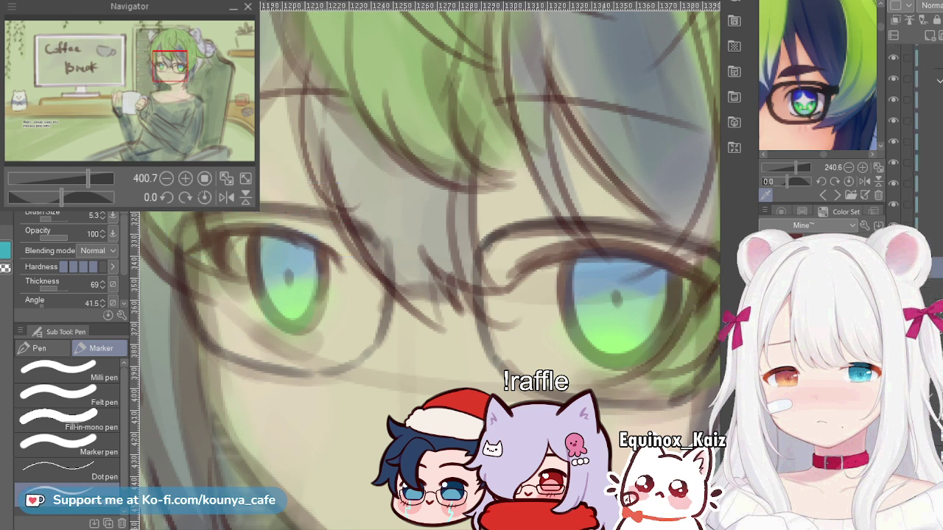
left_click(934, 247)
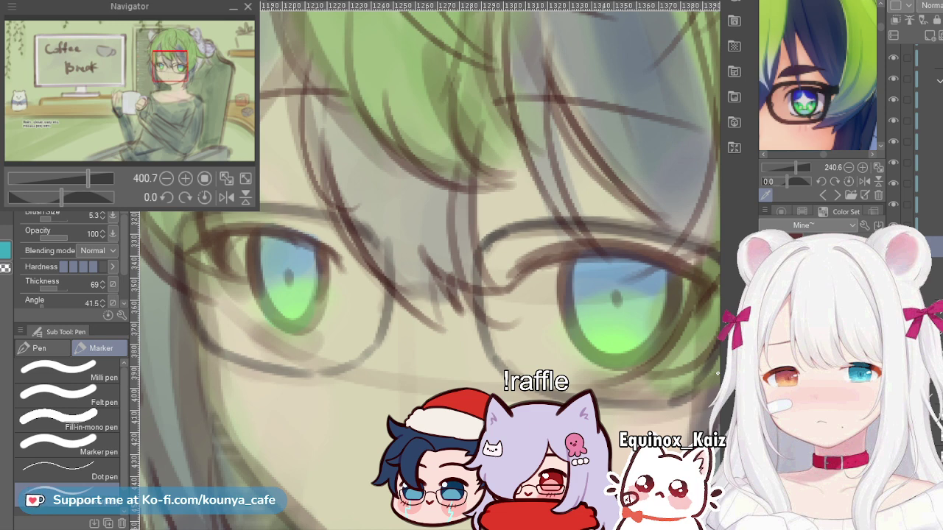
Step: Pick the smaller eye's upper lash stroke on the canvas, select the line layer for drawing, and set the brush size to 6.3
left_click(294, 242, "ctrl")
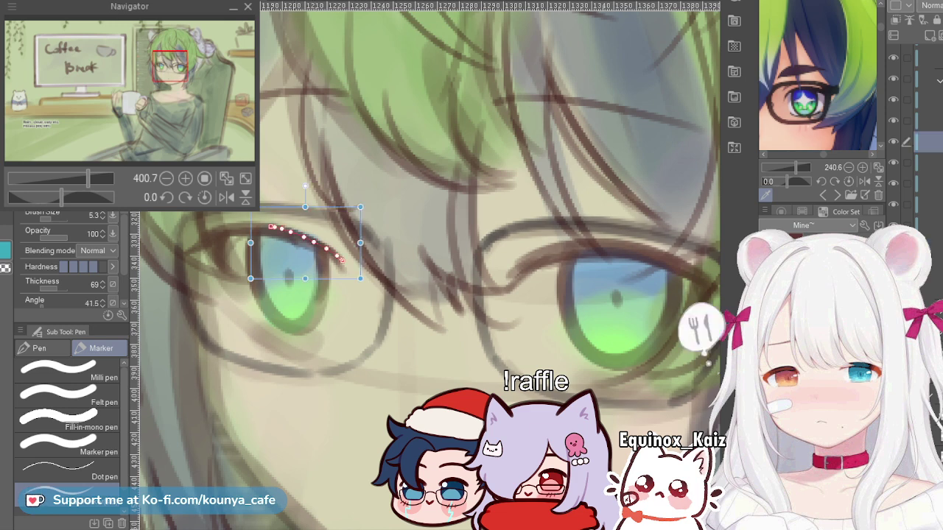
key("ctrl+z")
left_click(298, 240, "ctrl+shift")
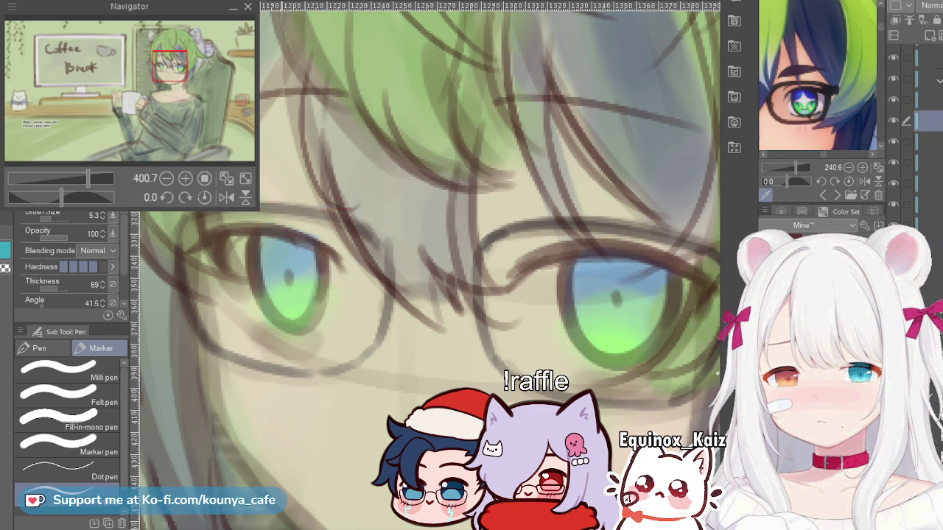
key("]")
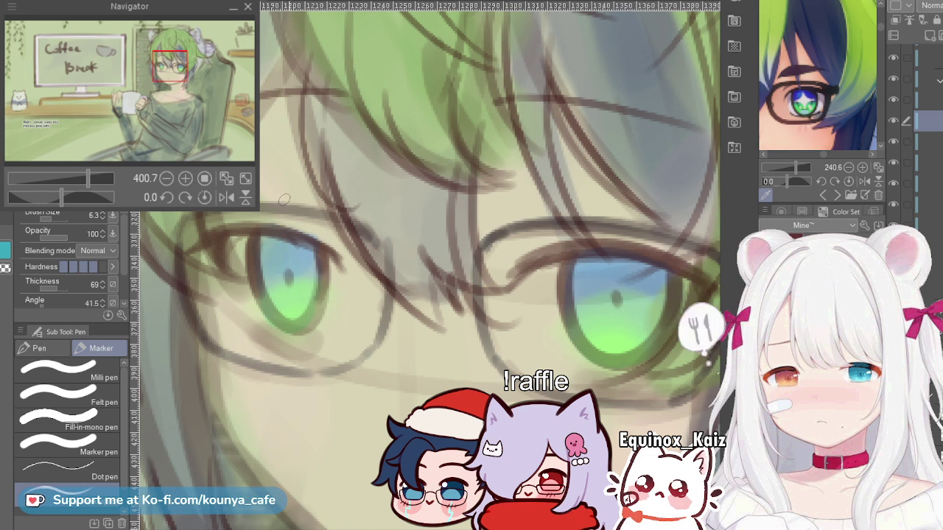
Step: Select the eyebrow lines and transform them, moving both eyebrows slightly down and to the left
left_click(278, 93, "ctrl")
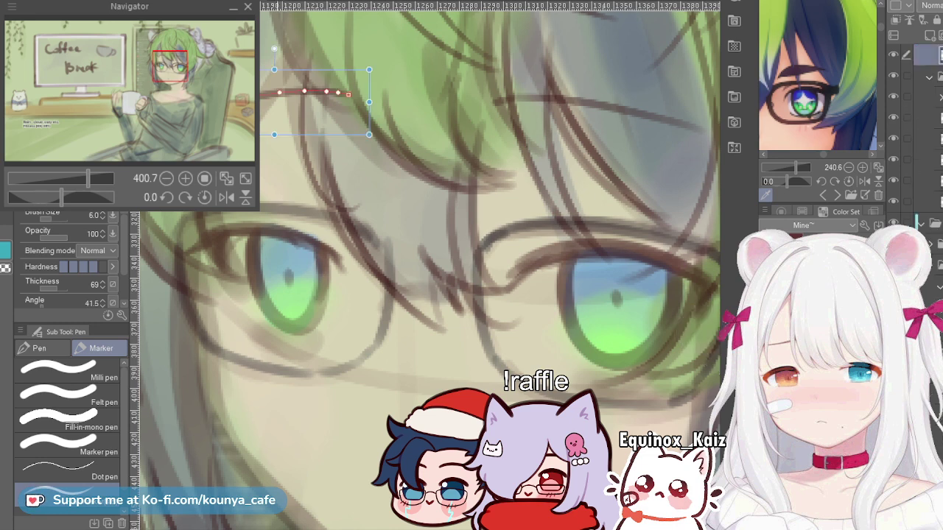
key("ctrl+t")
scroll(425, 265, "down", 5)
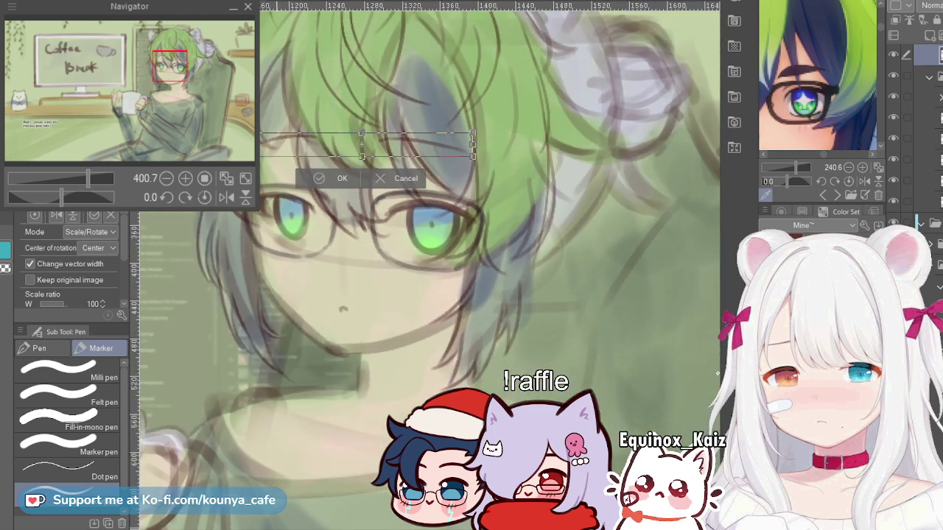
key("Down")
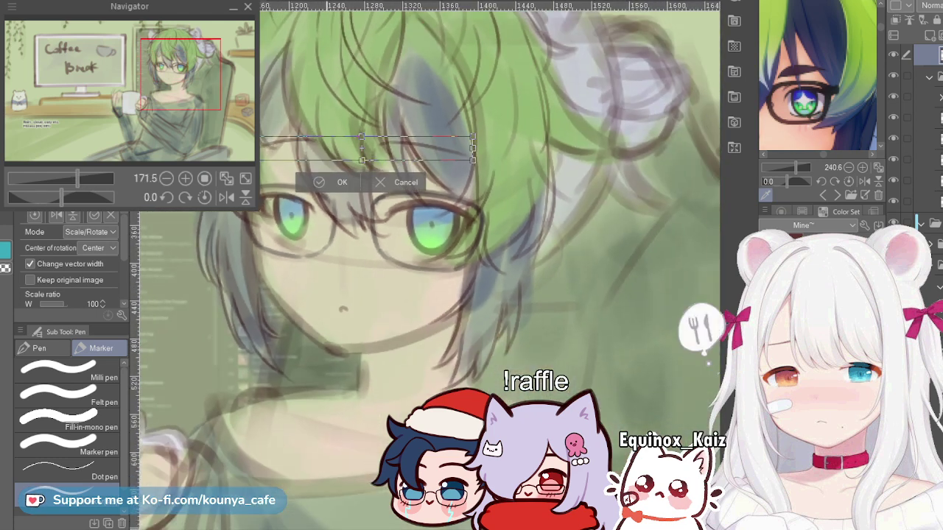
key("Down")
key("Left")
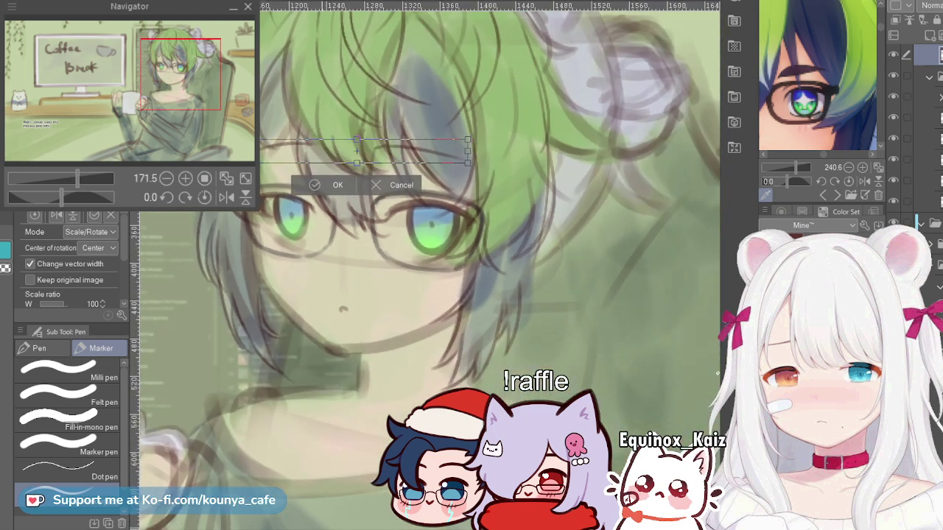
key("Return")
Step: Transform the selected eyebrow lines, nudging both eyebrows slightly down and left in small increments, and apply the new placement
scroll(353, 257, "down", 2)
key("ctrl+t")
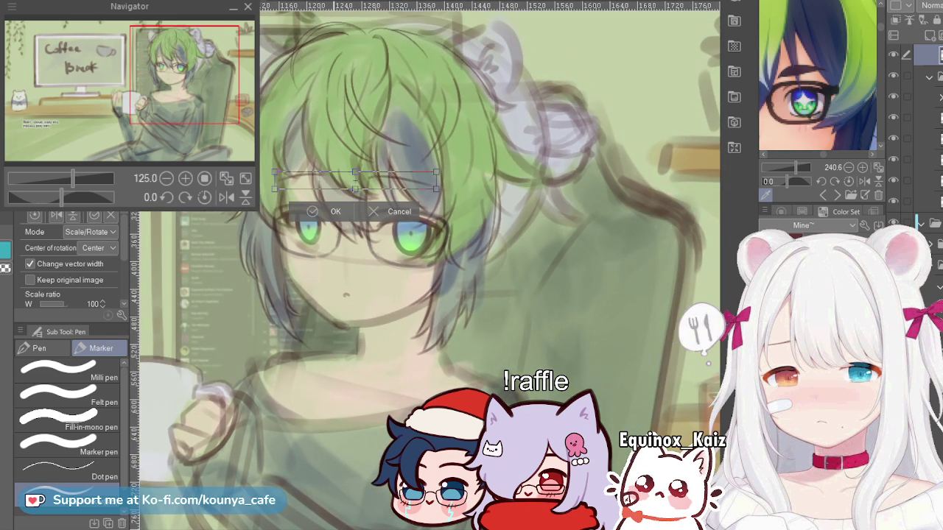
key("Up")
key("Return")
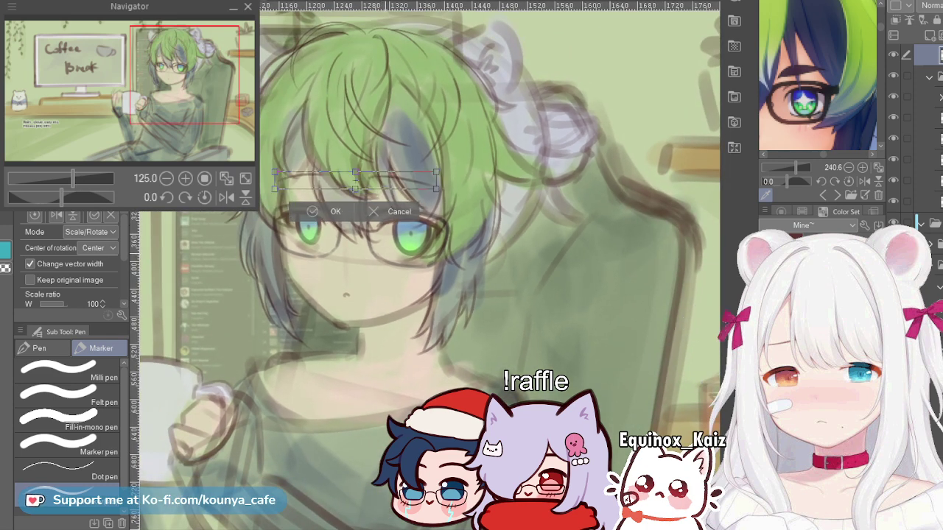
key("ctrl+t")
key("Down")
key("Down")
key("Down")
key("Down")
key("Down")
key("Down")
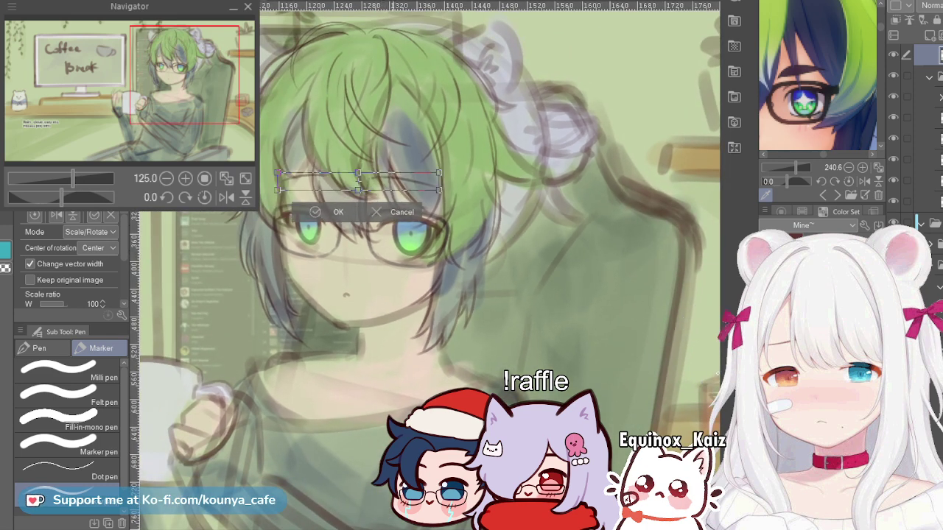
key("Left")
key("Down")
key("Down")
key("Left")
key("Left")
key("Left")
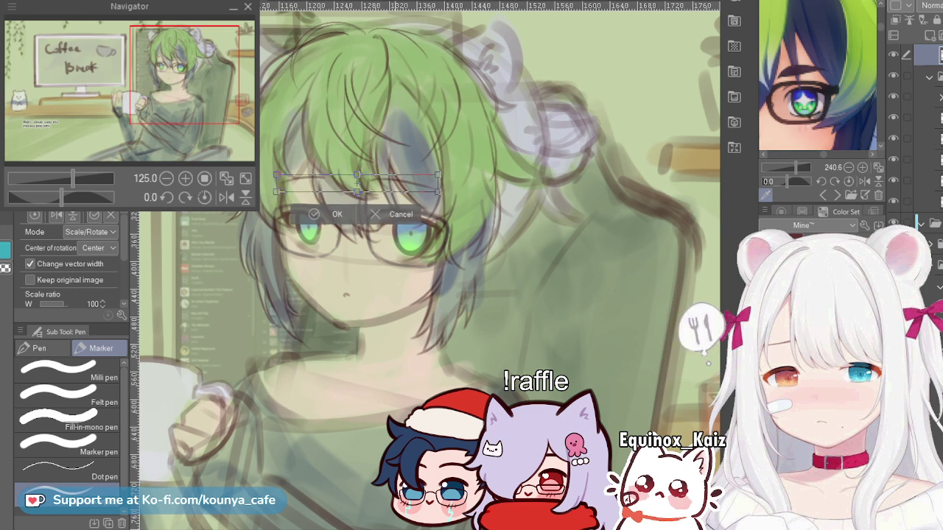
key("Return")
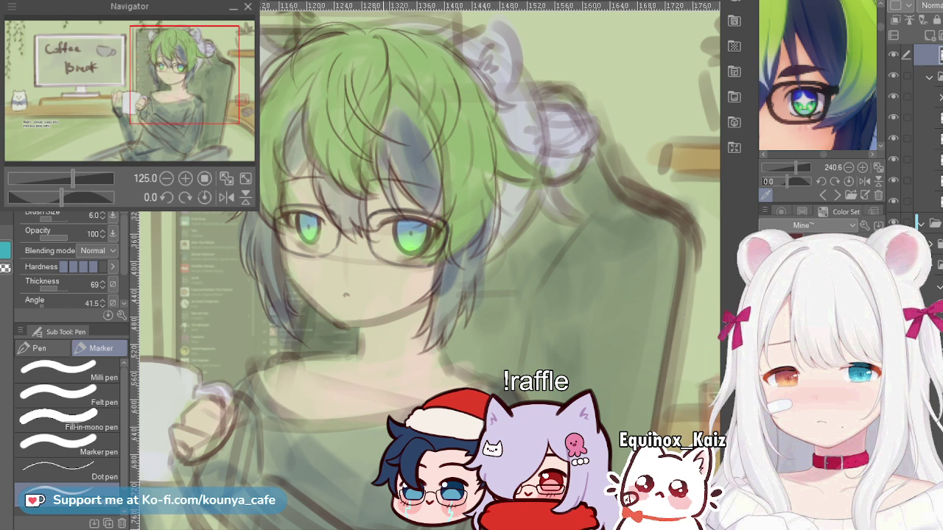
Step: Fine-tune the eyebrow placement with another transform, shifting both slightly lower and a touch to the right
key("ctrl+t")
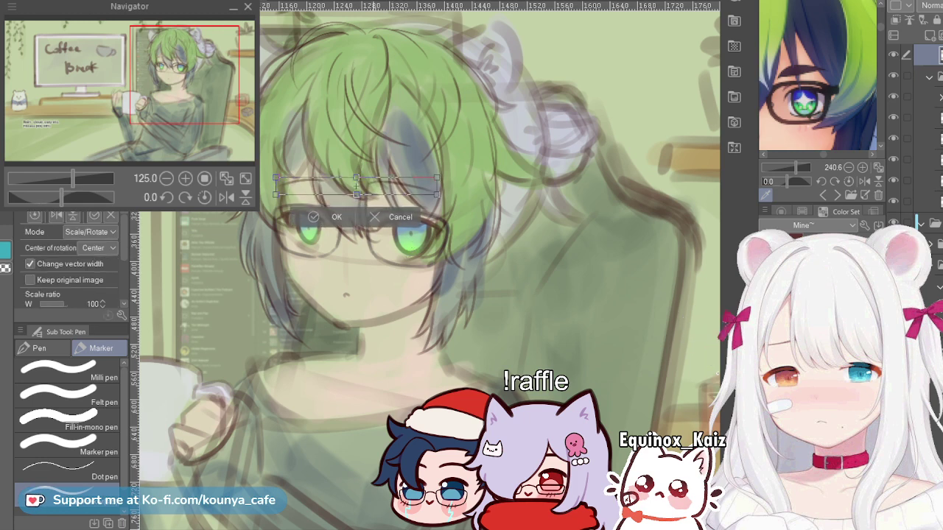
key("Right")
key("Down")
key("Return")
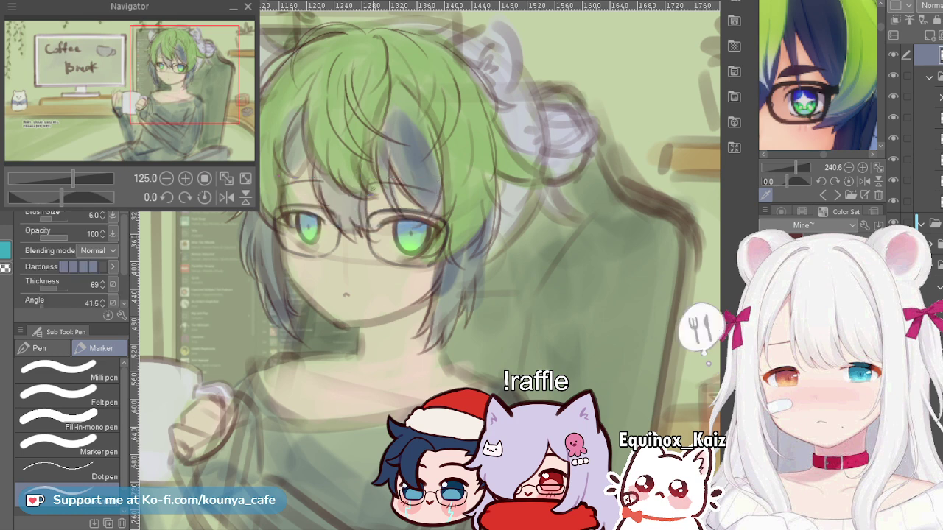
key("ctrl+t")
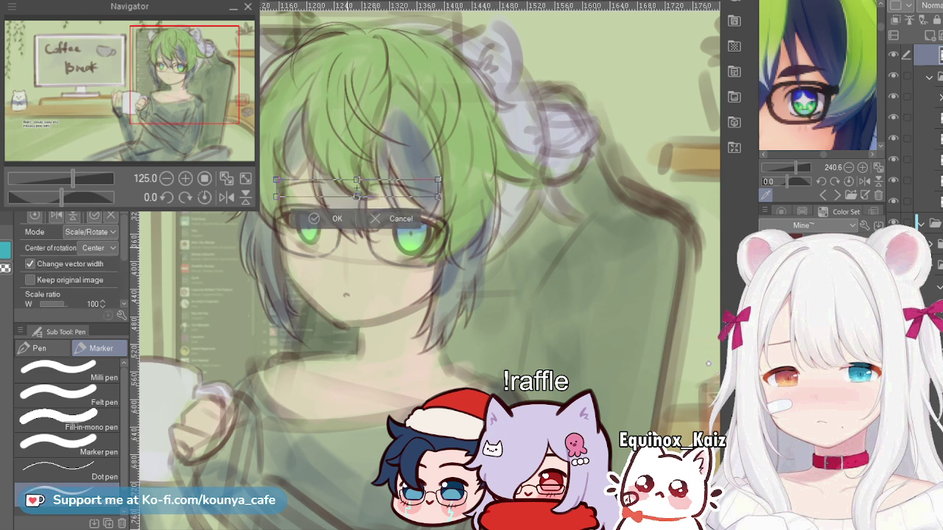
key("Return")
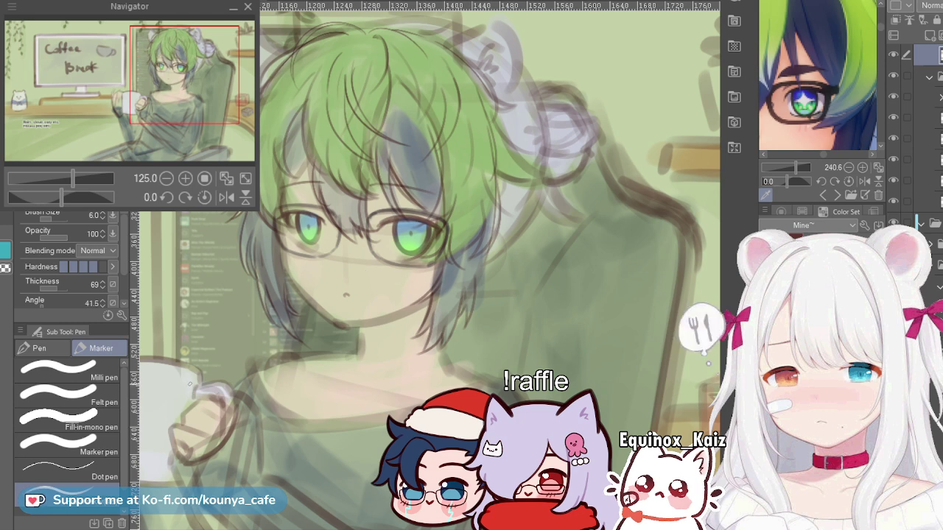
Step: Set the marker's brush size to 7.6 and draw the eyelid crease above the larger eye
scroll(327, 208, "up", 3)
scroll(366, 384, "up", 6)
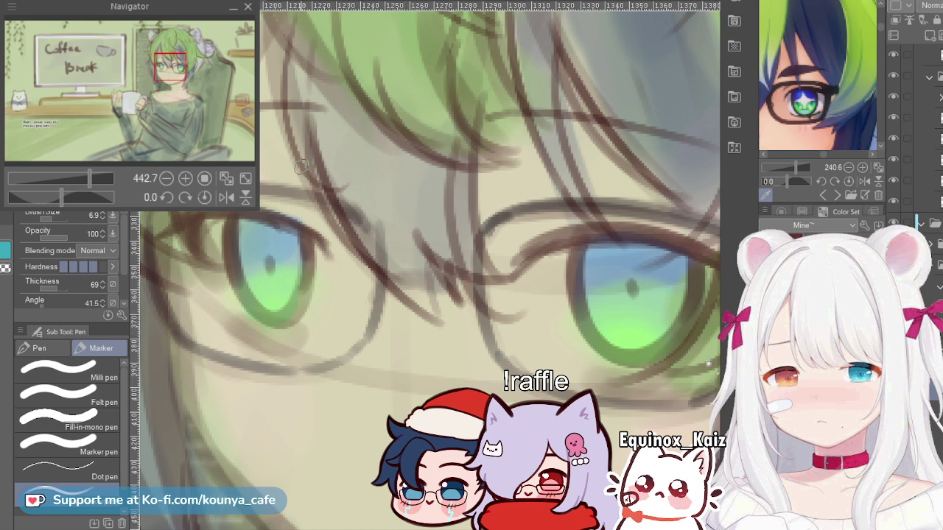
key("]")
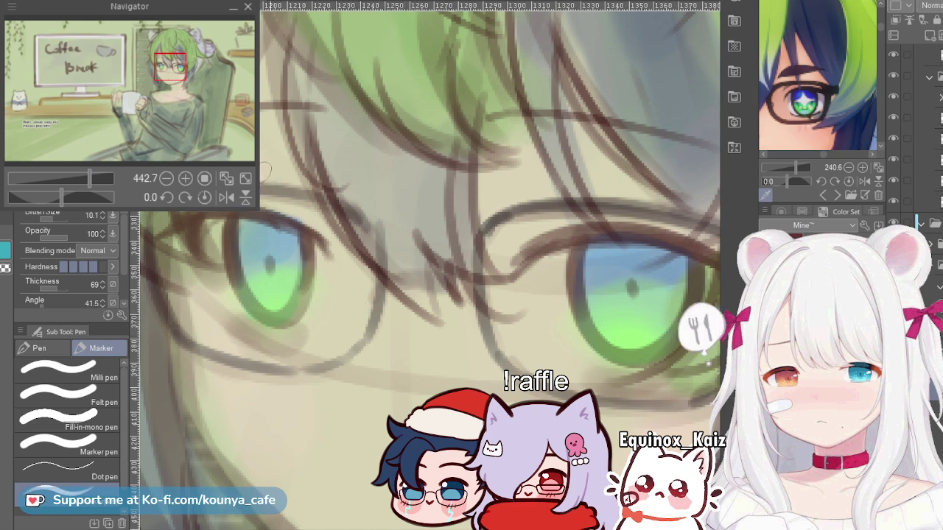
key("bracketleft")
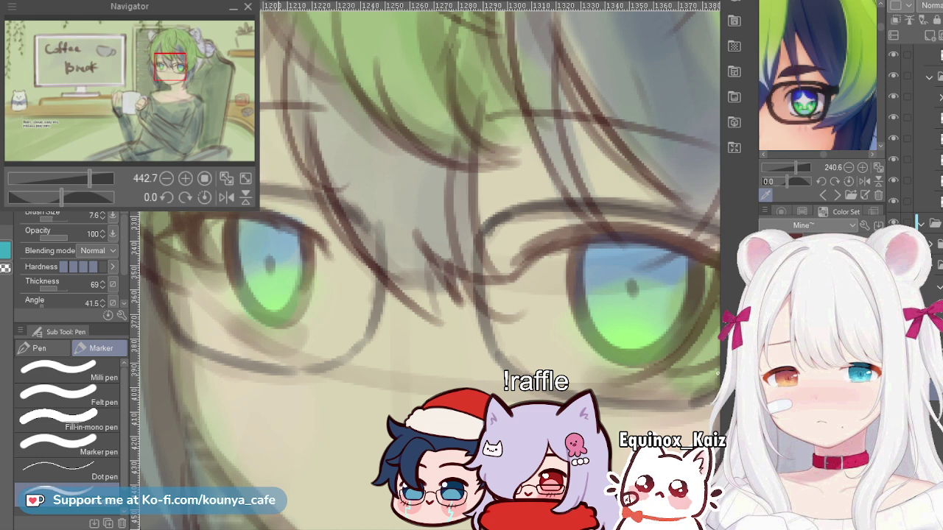
scroll(259, 220, "down", 1)
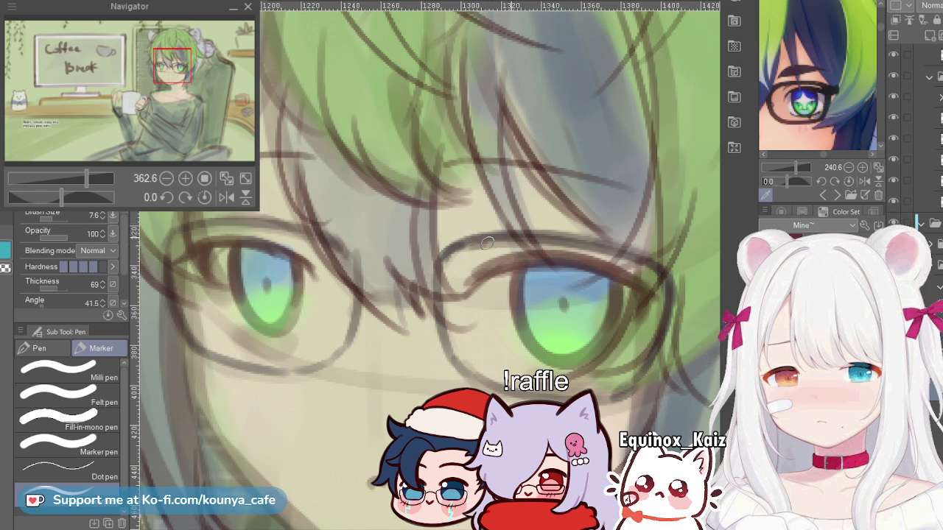
key("bracketleft")
key("bracketleft")
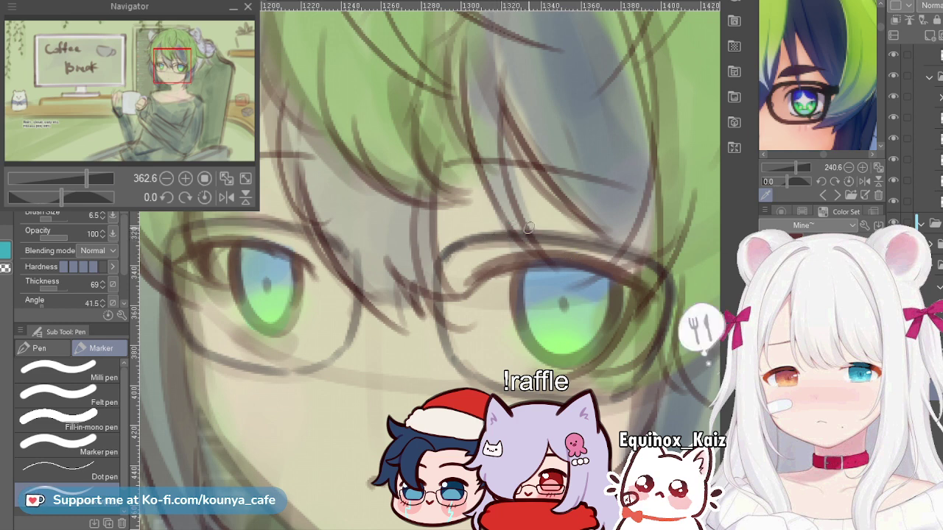
key("bracketright")
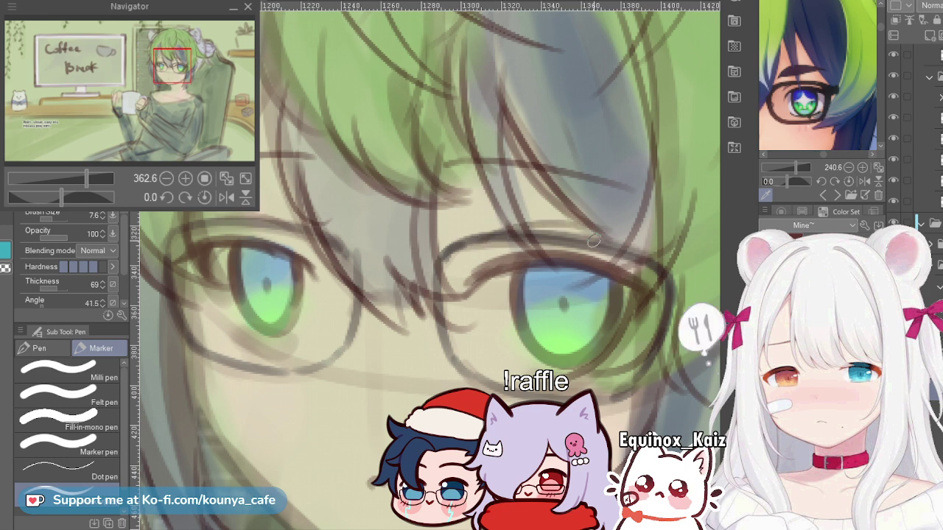
Step: Select the eyelid crease stroke above the larger eye, adjust its shape with the bounding box, and deselect it
left_click(556, 225, "ctrl")
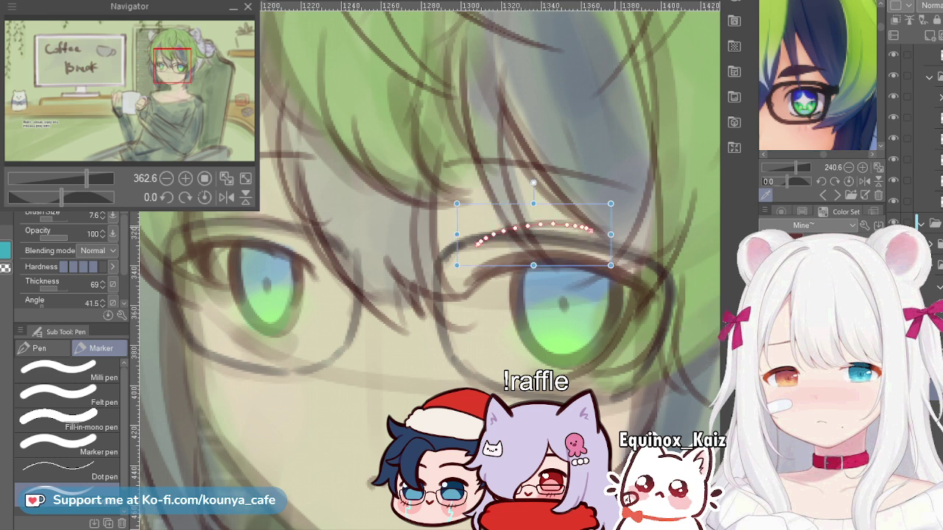
mouse_move(611, 234)
left_mouse_down()
mouse_move(616, 206)
mouse_move(596, 233)
left_mouse_up()
scroll(594, 207, "down", 3)
left_click(594, 221, "ctrl")
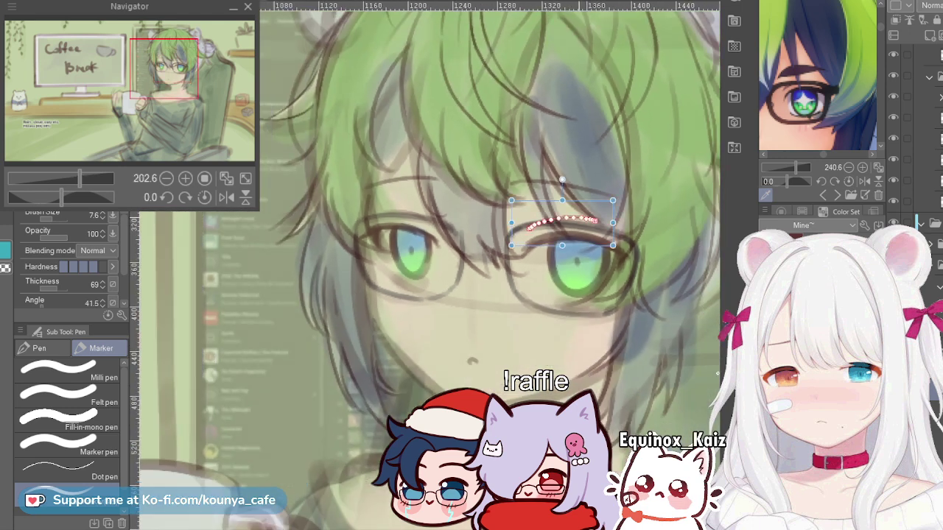
key("ctrl+d")
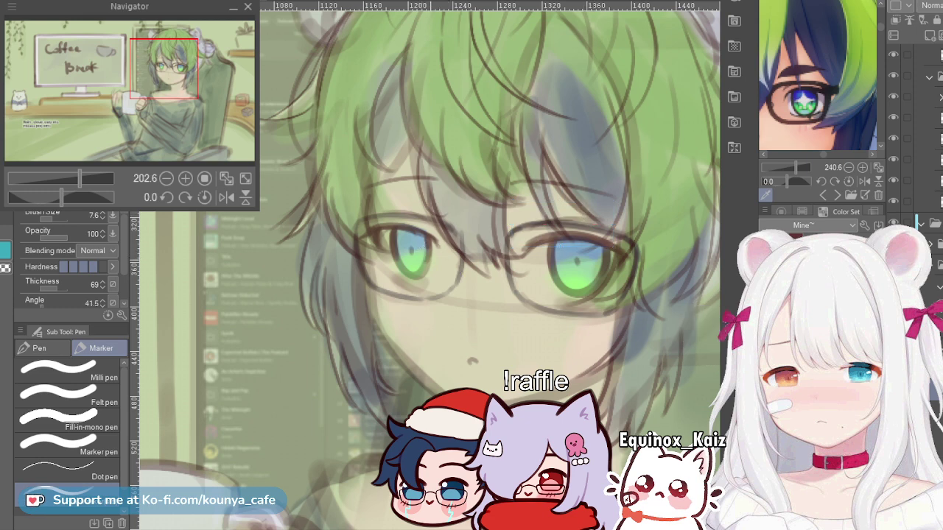
key("ctrl+a")
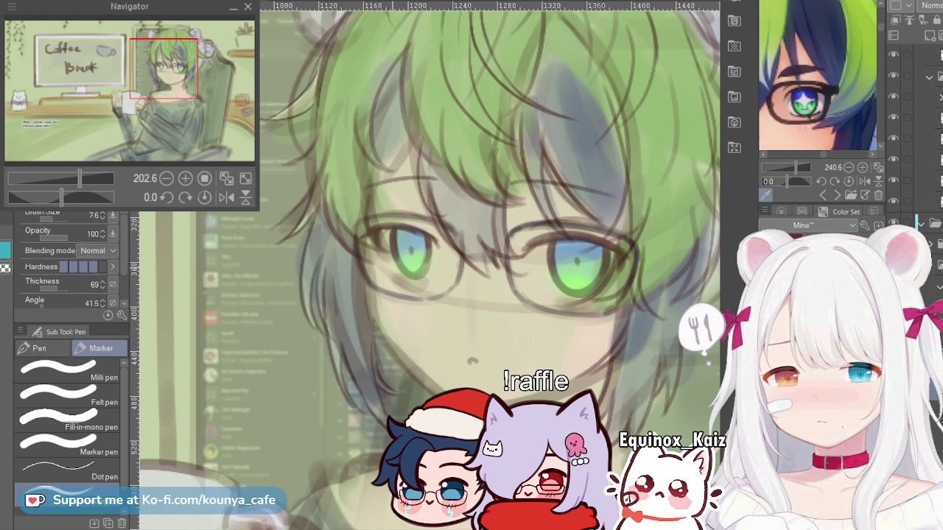
Step: Set the marker's brush size to 6.2 and draw the lower eyelid line under the smaller eye
scroll(385, 291, "up", 5)
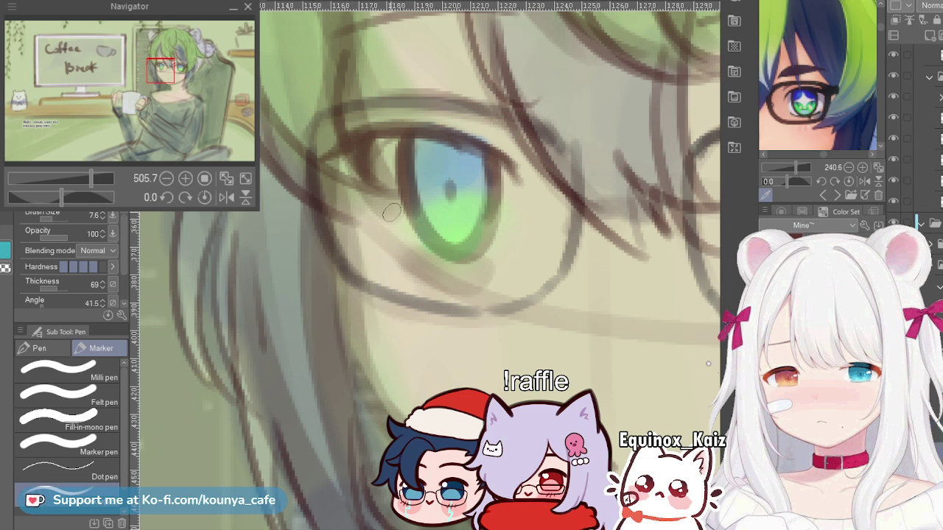
key("[")
key("]")
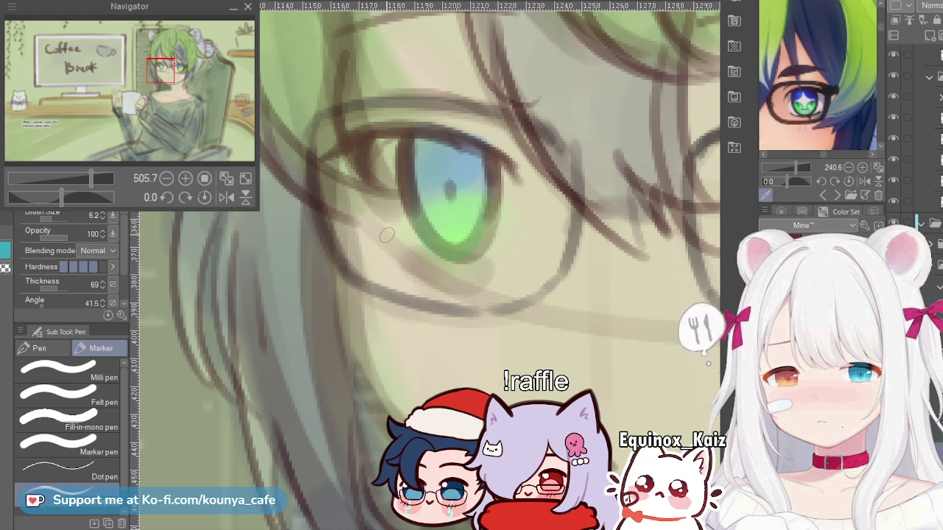
left_click_drag(382, 232, 456, 278)
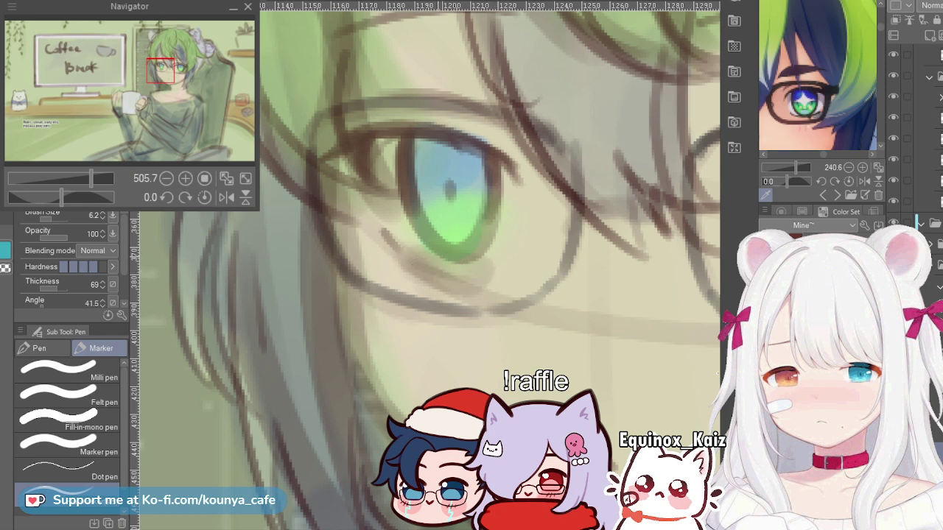
scroll(471, 274, "down", 4)
scroll(450, 272, "up", 5)
key("[")
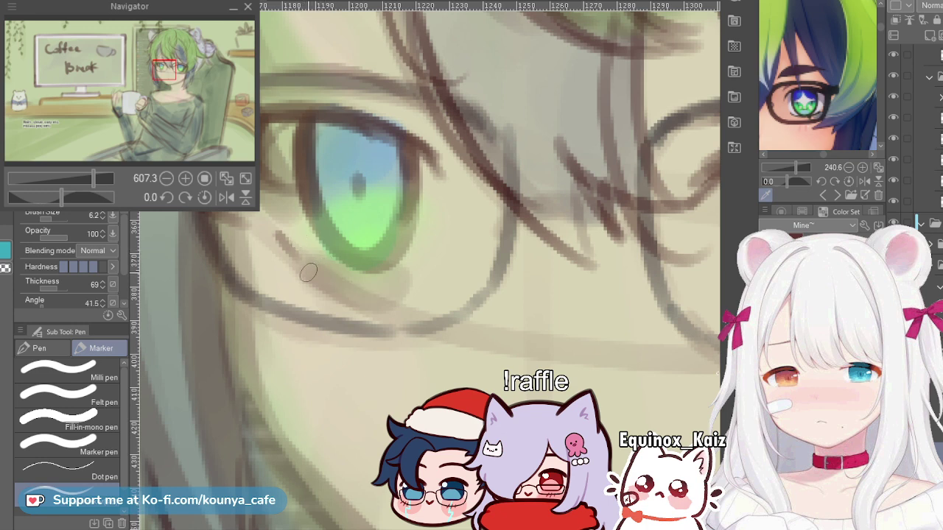
left_click_drag(313, 269, 392, 293)
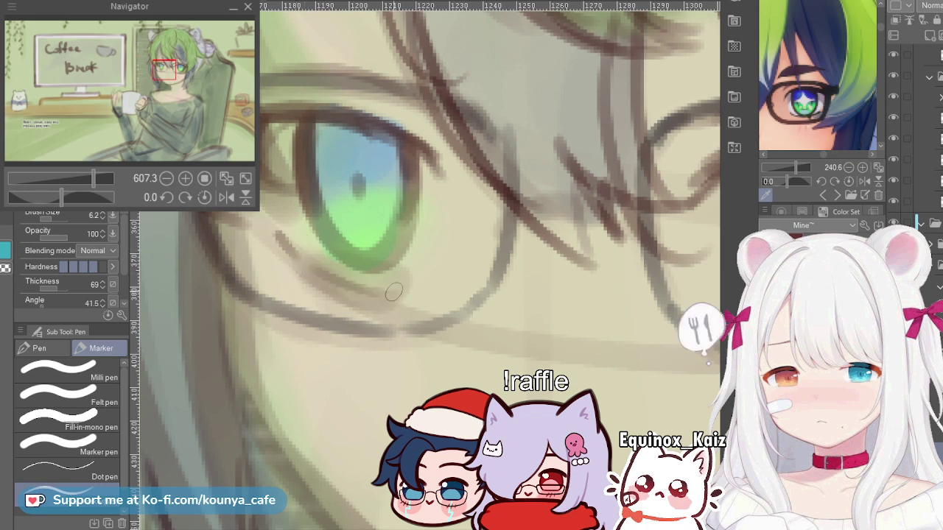
Step: Draw the curved lower eyelid line beneath the larger eye at the same 6.2 brush size
left_click_drag(322, 251, 131, 231)
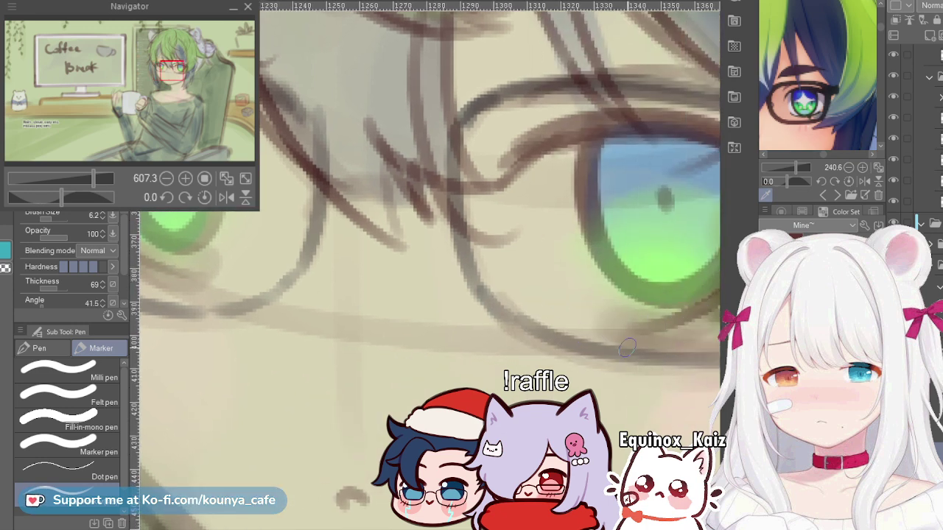
scroll(625, 331, "down", 3)
scroll(610, 319, "up", 3)
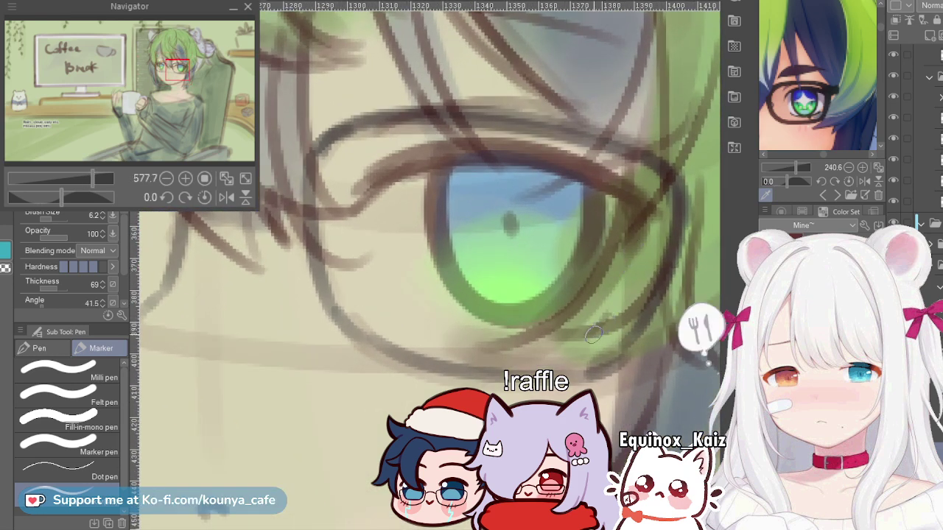
left_click_drag(572, 344, 464, 338)
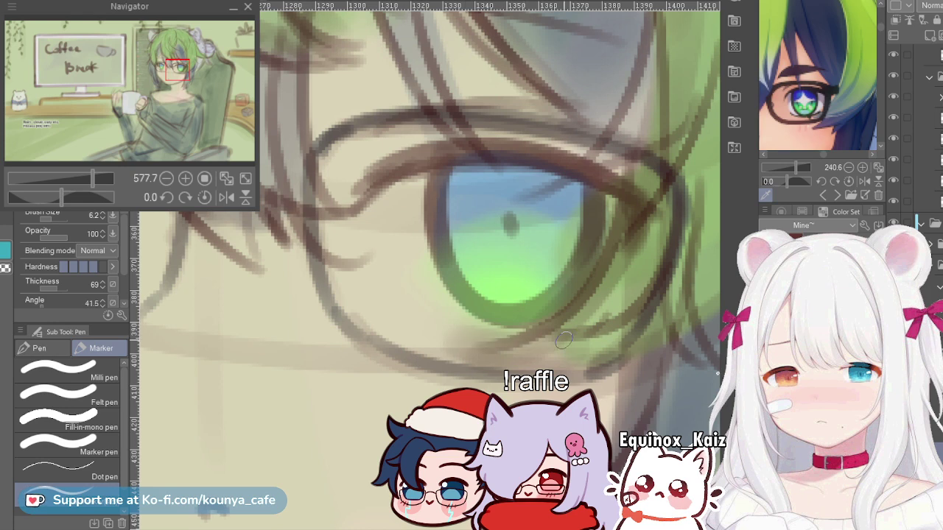
scroll(475, 331, "down", 3)
scroll(490, 329, "down", 3)
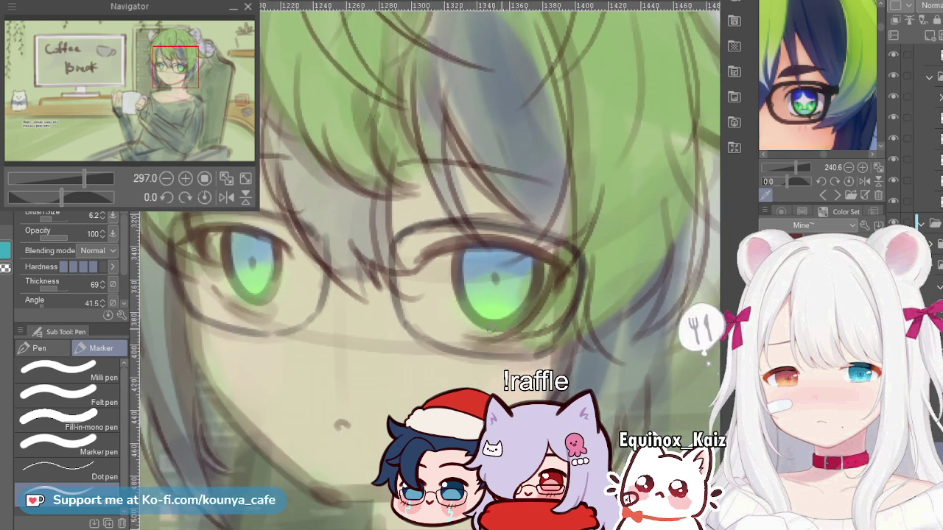
Step: Reduce the marker's brush size to 2.4 and add fine lower lash strokes under the smaller eye
scroll(293, 310, "up", 3)
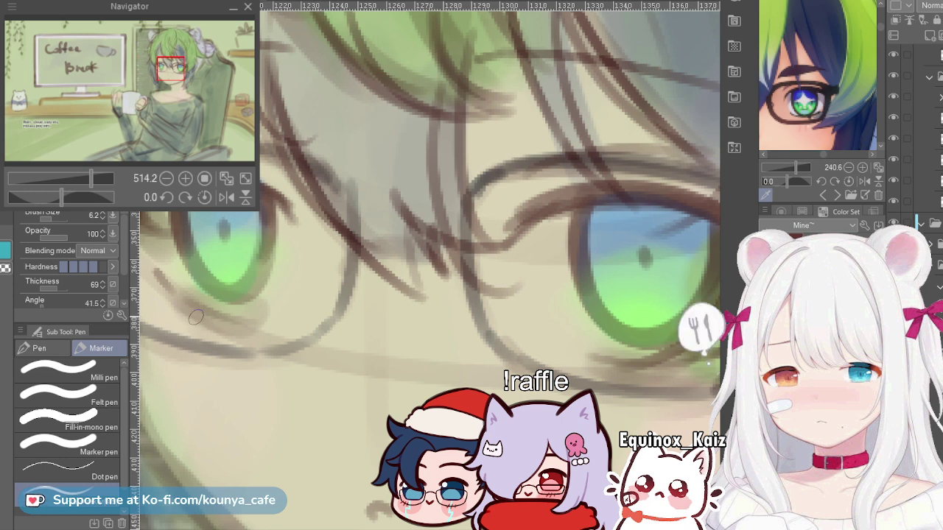
scroll(197, 320, "up", 1)
left_click_drag(197, 320, 241, 321)
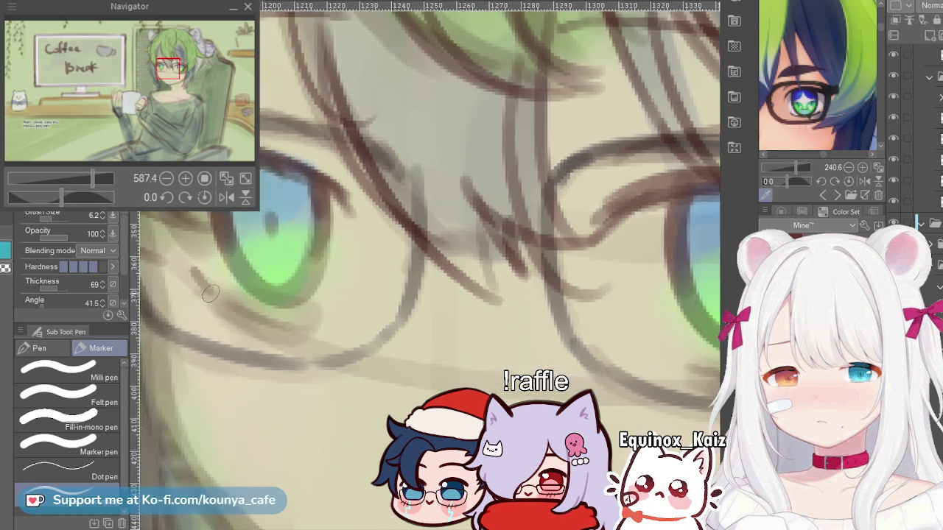
key("[")
key("[")
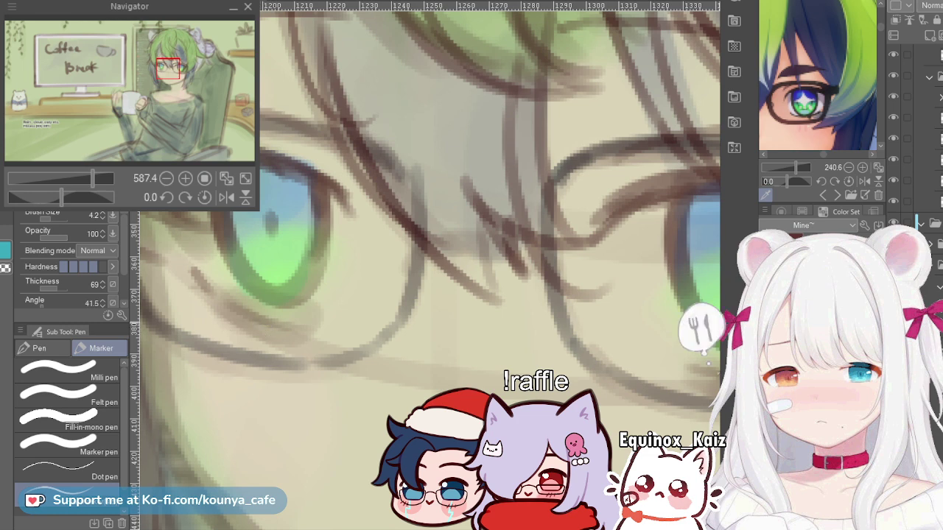
key("[")
scroll(279, 327, "down", 1)
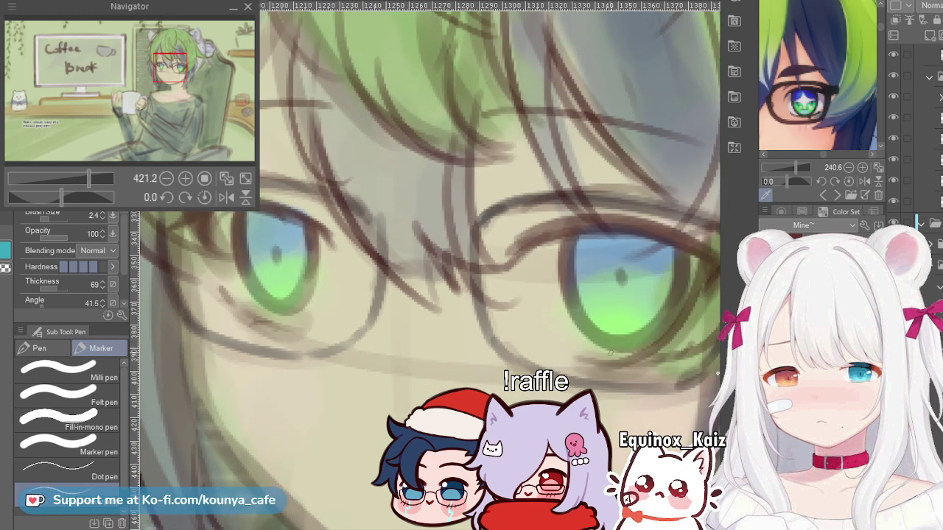
Step: Add fine lower lash strokes beneath the larger eye's outer corner with the marker, using brush sizes 3.2 and 2.7
scroll(608, 372, "up", 1)
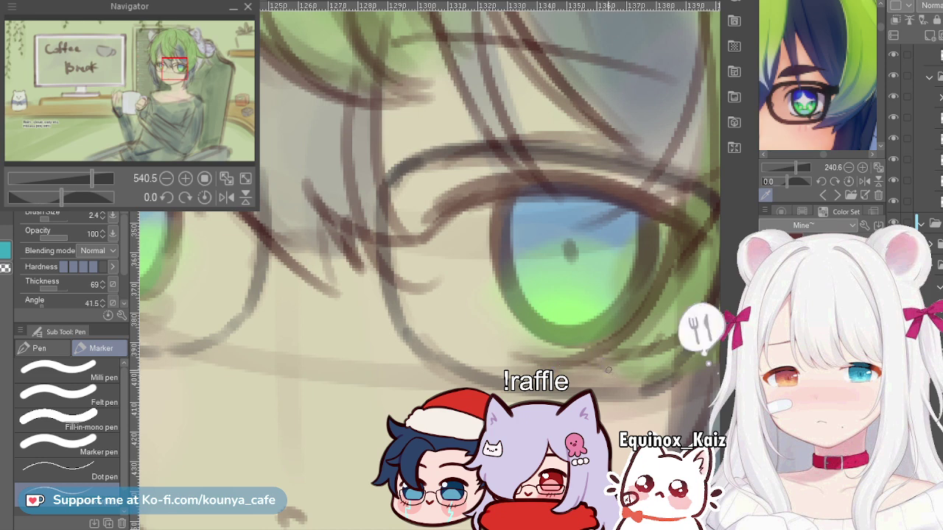
scroll(597, 372, "down", 2)
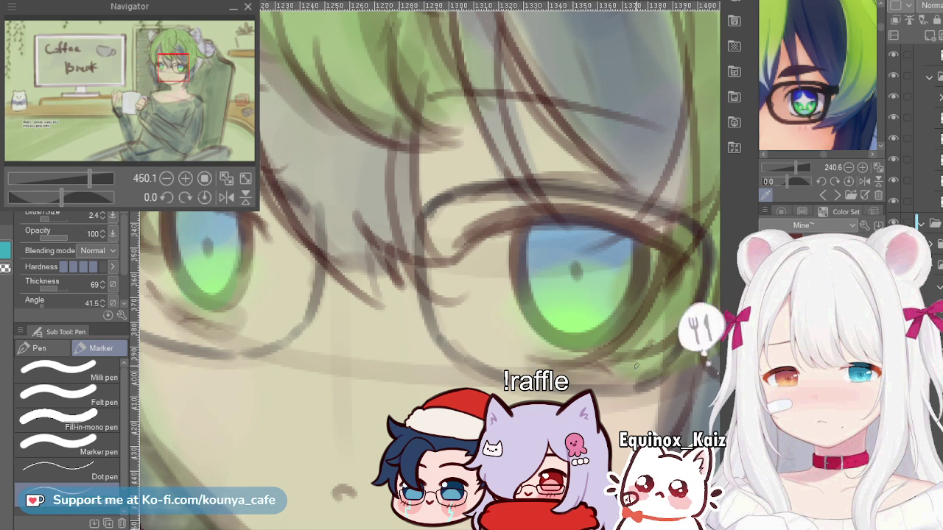
key("]")
key("]")
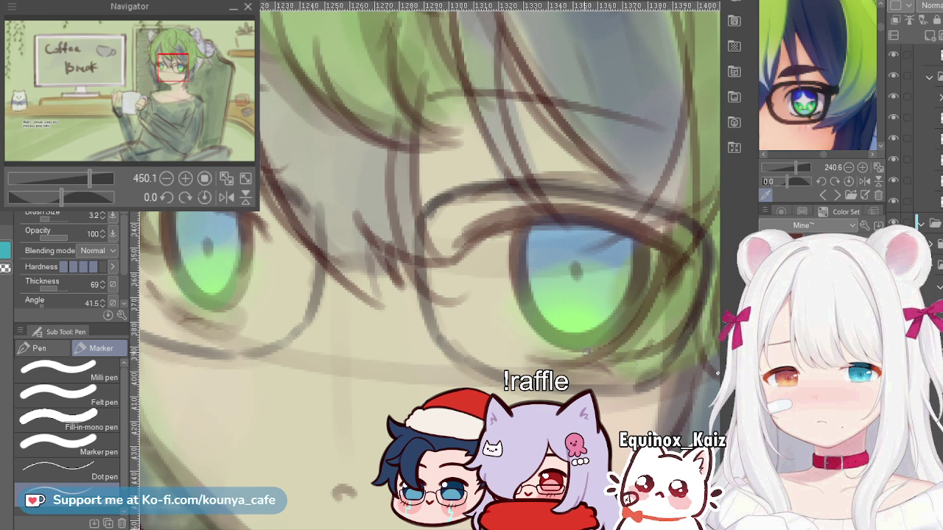
left_click_drag(374, 383, 349, 404)
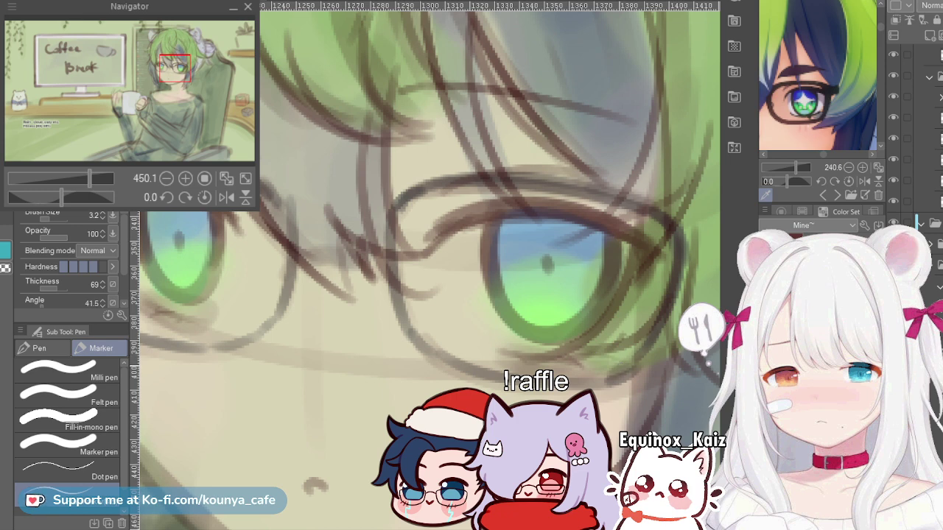
scroll(613, 358, "up", 2)
scroll(532, 354, "up", 2)
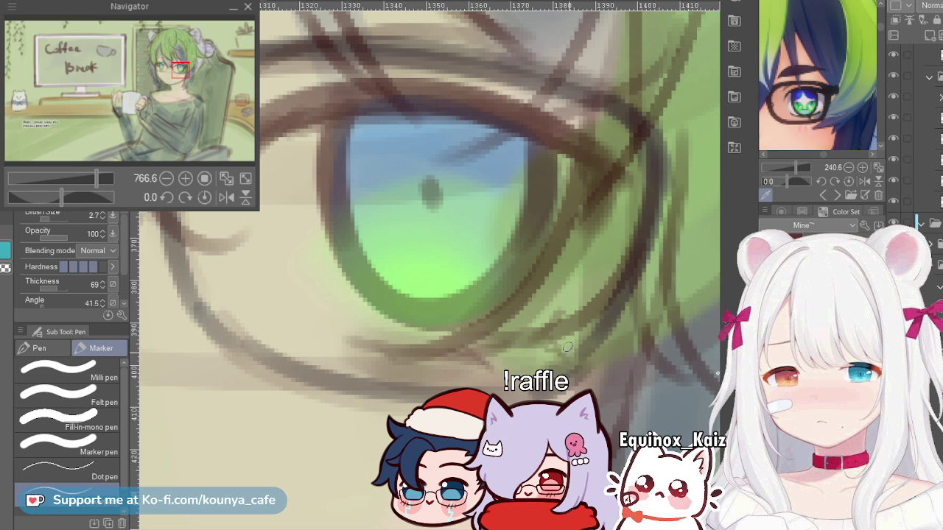
Step: Lasso the lash strokes under the larger eye's outer corner, shift them slightly towards the nose, deselect, and return to the marker
key("m")
mouse_move(544, 311)
left_mouse_down()
mouse_move(479, 347)
mouse_move(559, 321)
left_mouse_up()
key("ctrl+t")
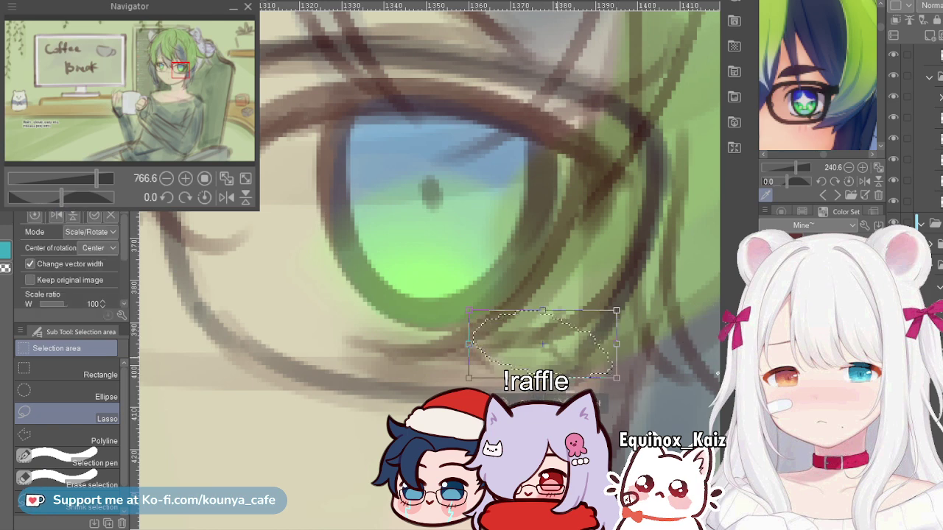
key("Return")
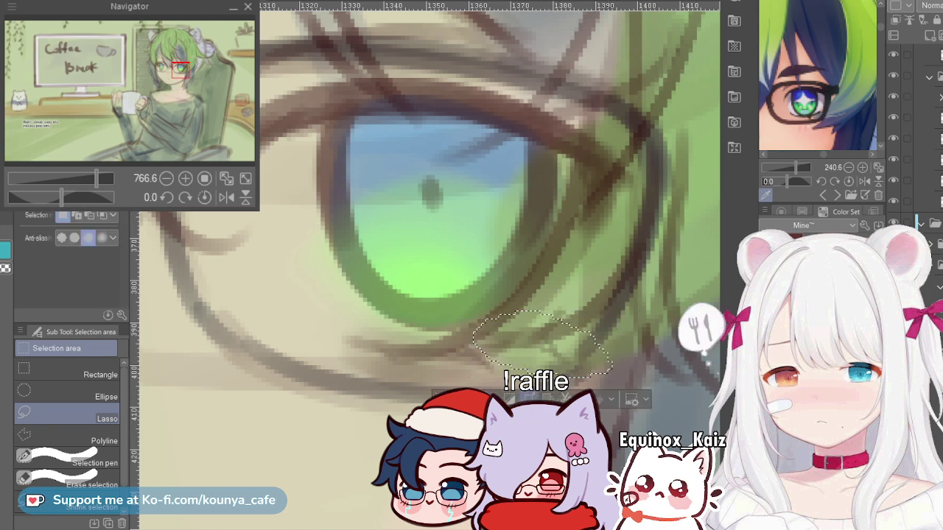
left_click_drag(542, 344, 529, 357)
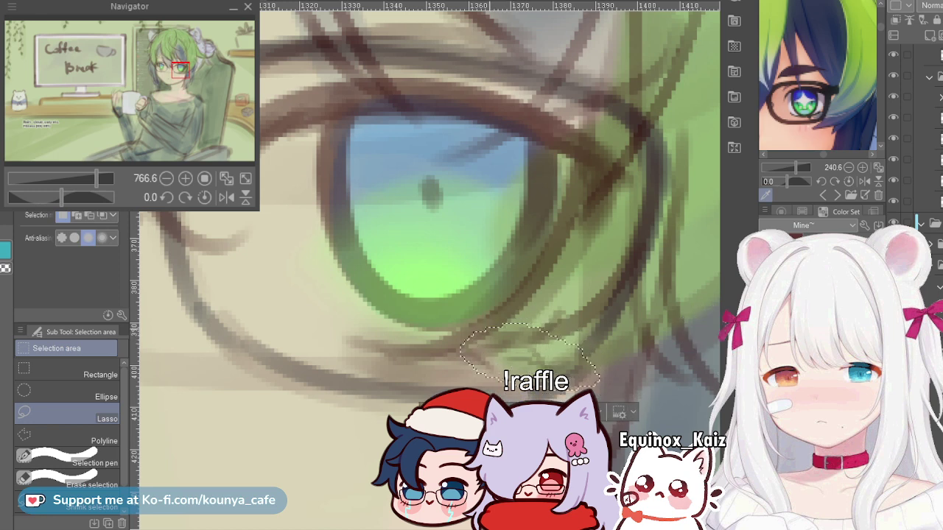
key("ctrl+z")
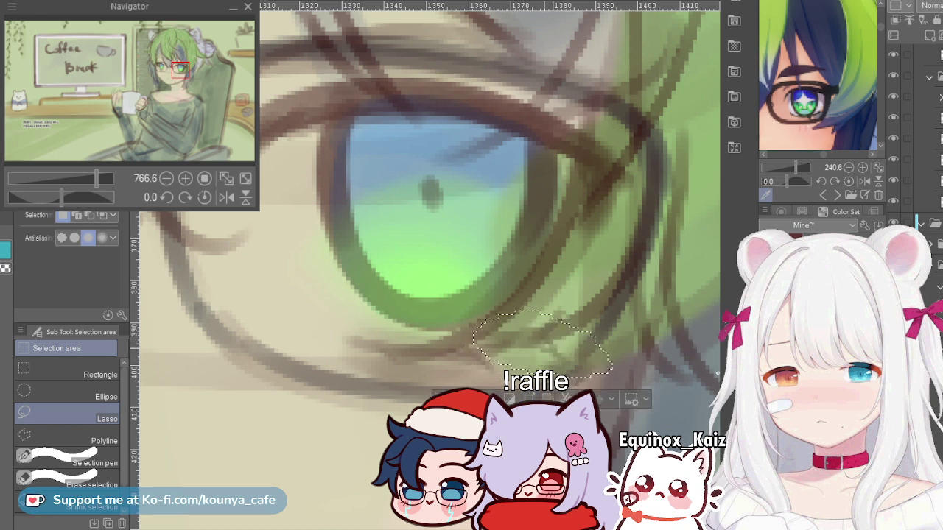
left_click_drag(558, 344, 554, 344)
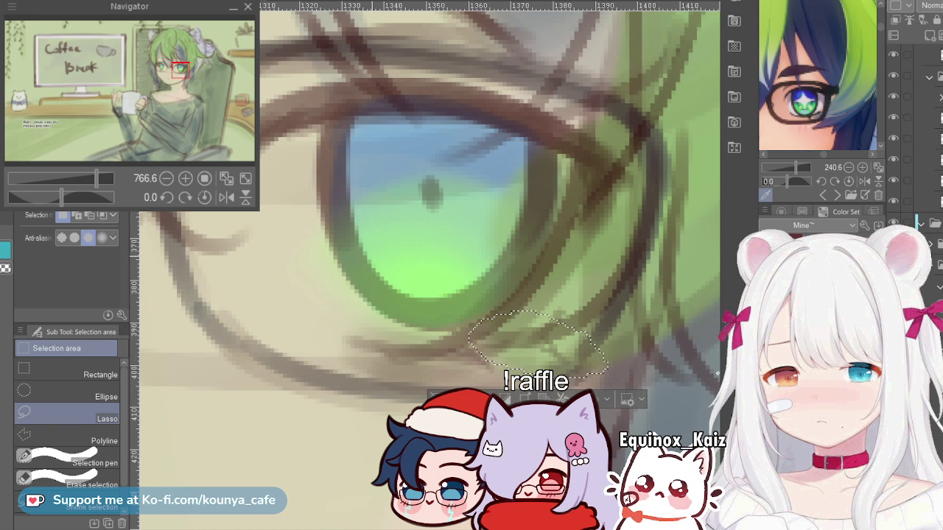
key("ctrl+d")
key("p")
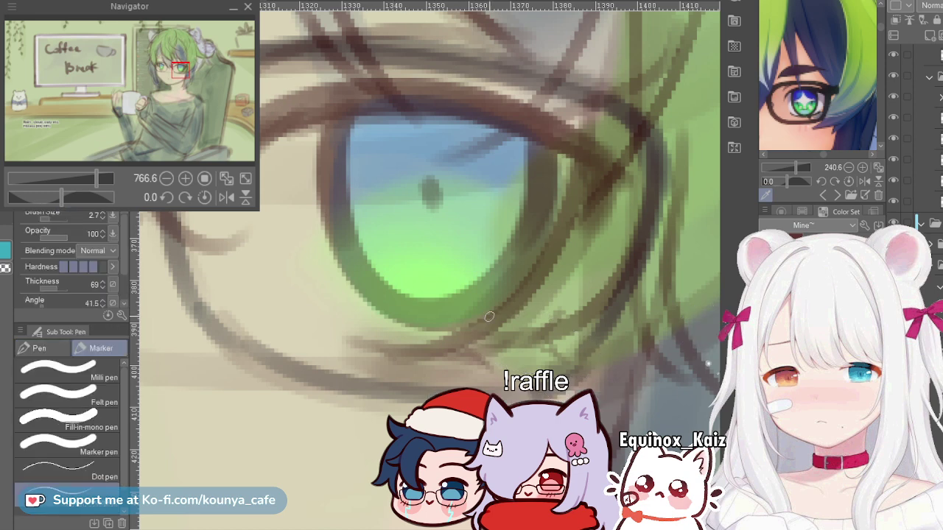
Step: Set the marker's brush size to 3.0 and refine the lower lash strokes beneath the larger eye
scroll(487, 359, "down", 2)
scroll(487, 342, "down", 2)
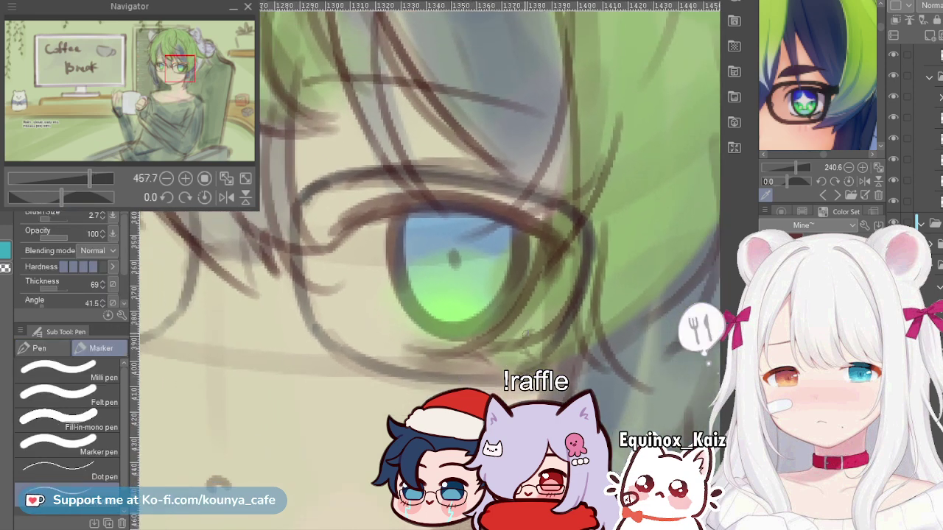
scroll(524, 339, "up", 3)
scroll(524, 338, "up", 2)
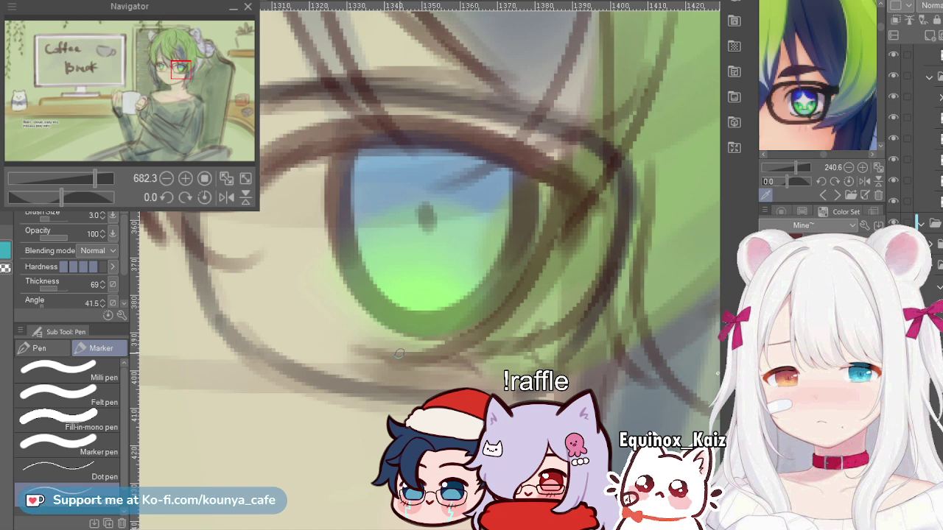
scroll(406, 358, "down", 4)
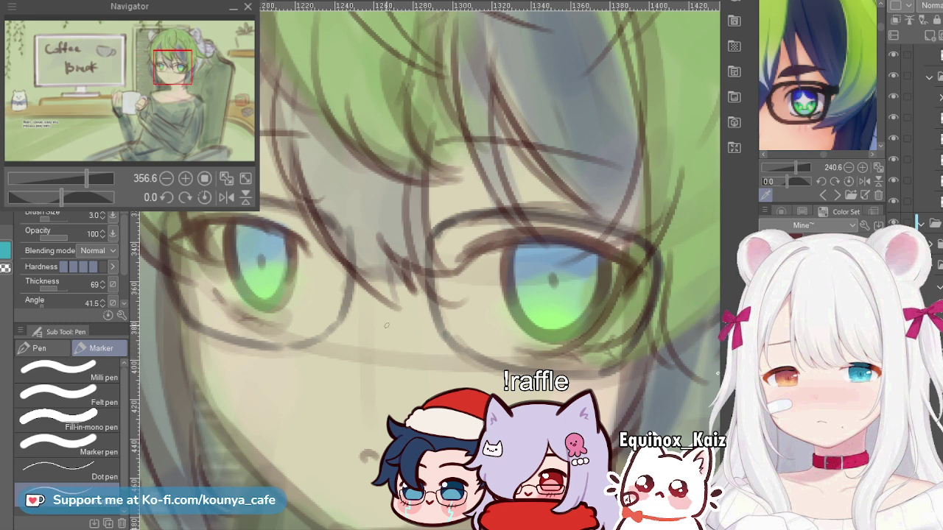
scroll(366, 456, "up", 5)
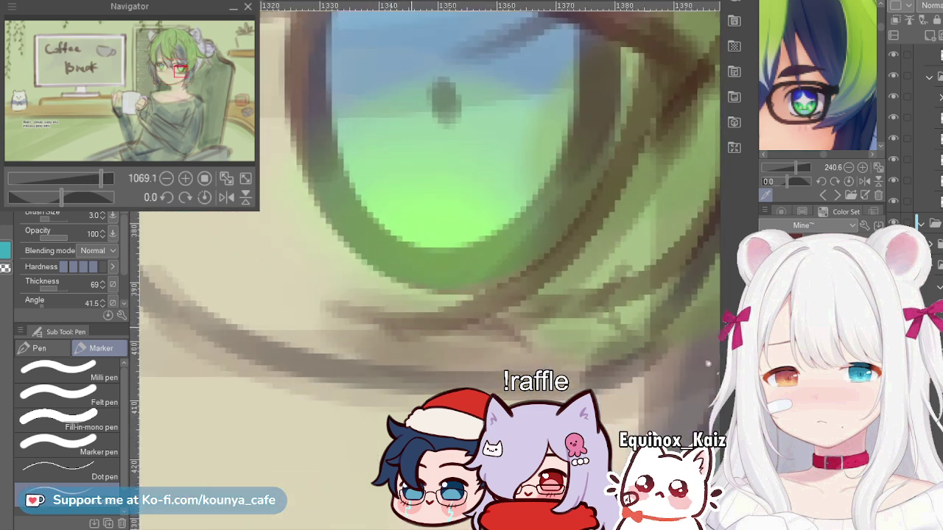
scroll(408, 333, "down", 2)
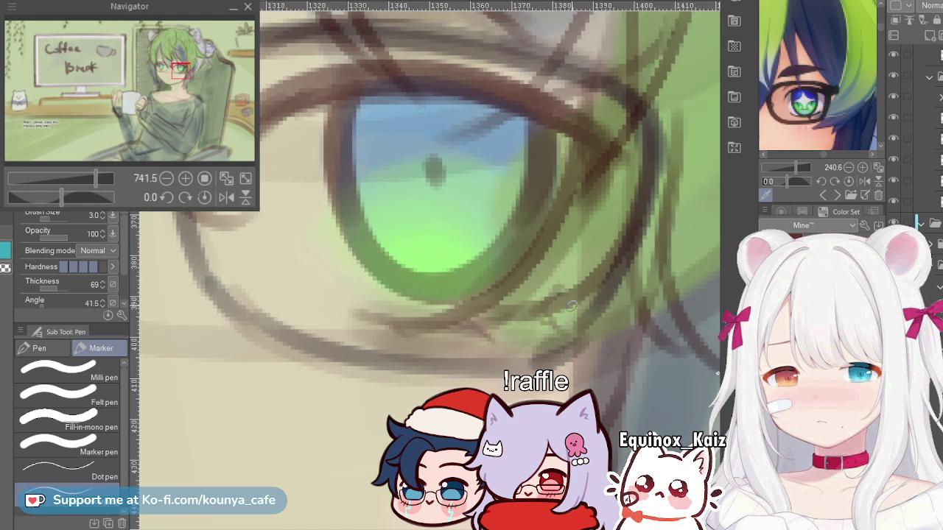
Step: Examine the eye line work on the face and in the context of the whole character and scene
scroll(489, 289, "down", 4)
left_click_drag(342, 318, 428, 353)
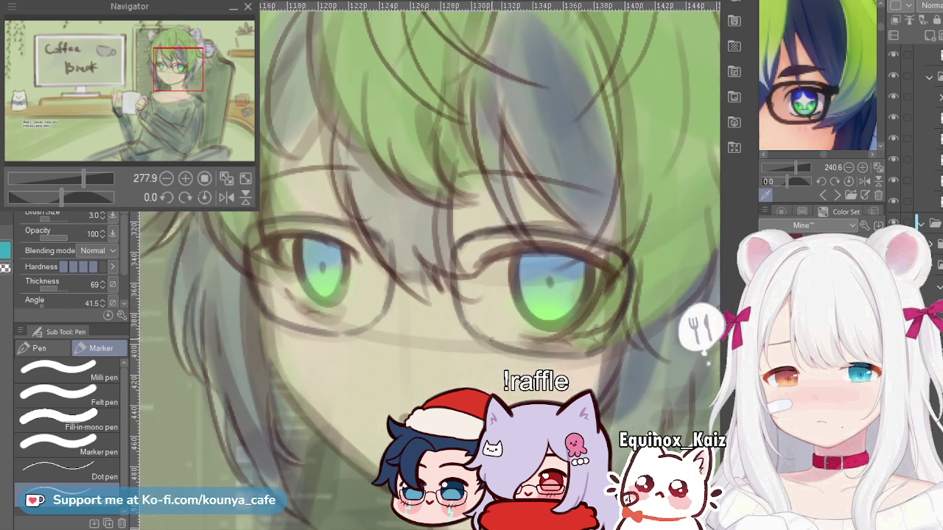
scroll(427, 354, "up", 1)
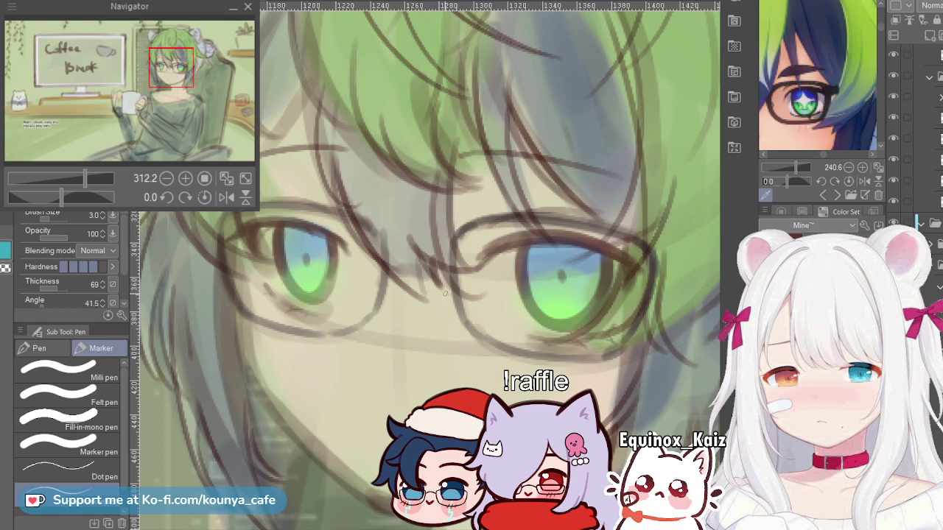
scroll(479, 280, "down", 5)
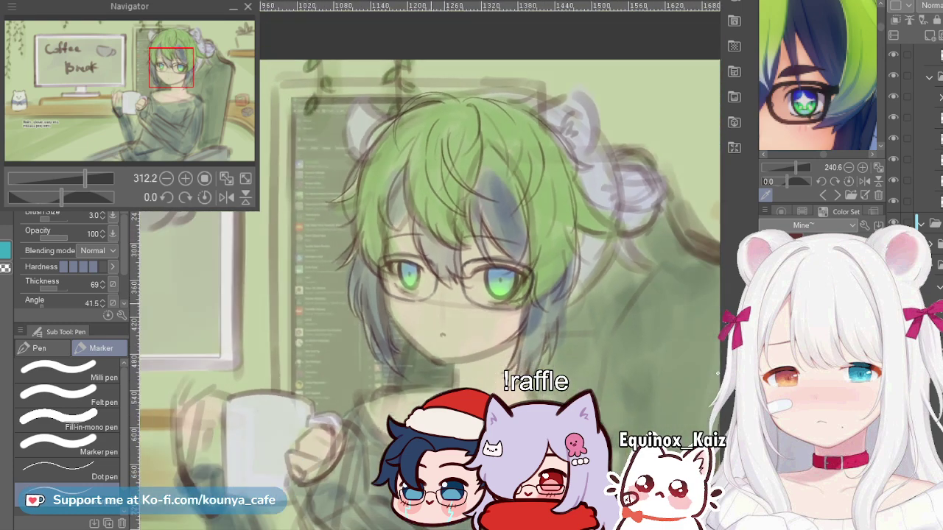
left_click_drag(479, 280, 482, 209)
scroll(434, 313, "up", 2)
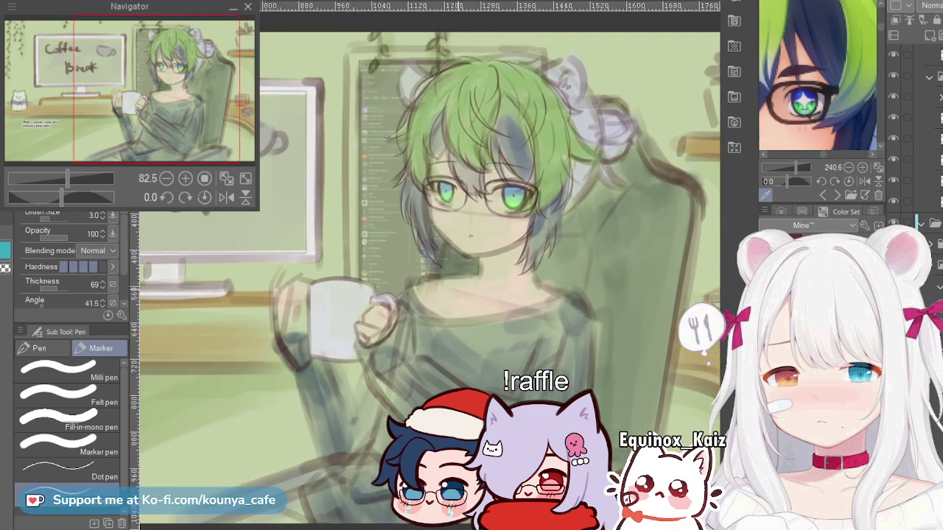
left_click_drag(435, 313, 447, 316)
scroll(560, 324, "down", 2)
scroll(469, 343, "up", 1)
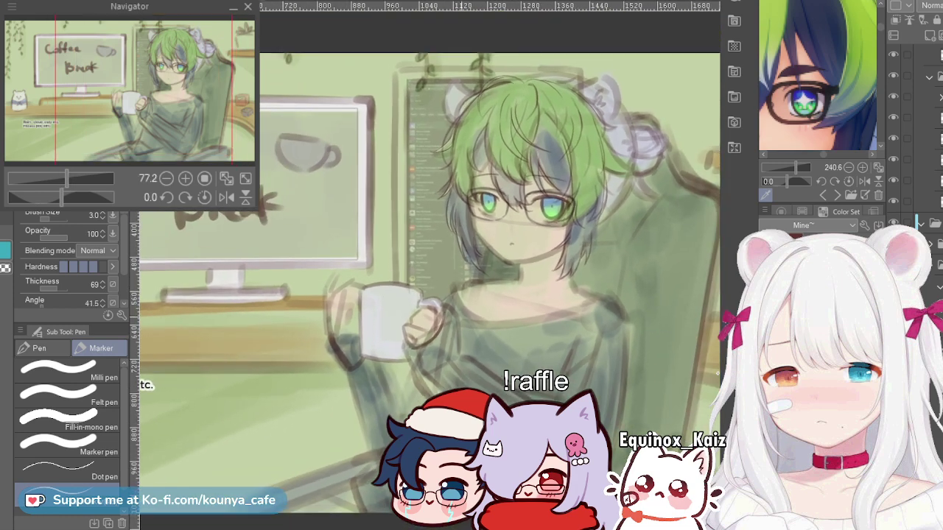
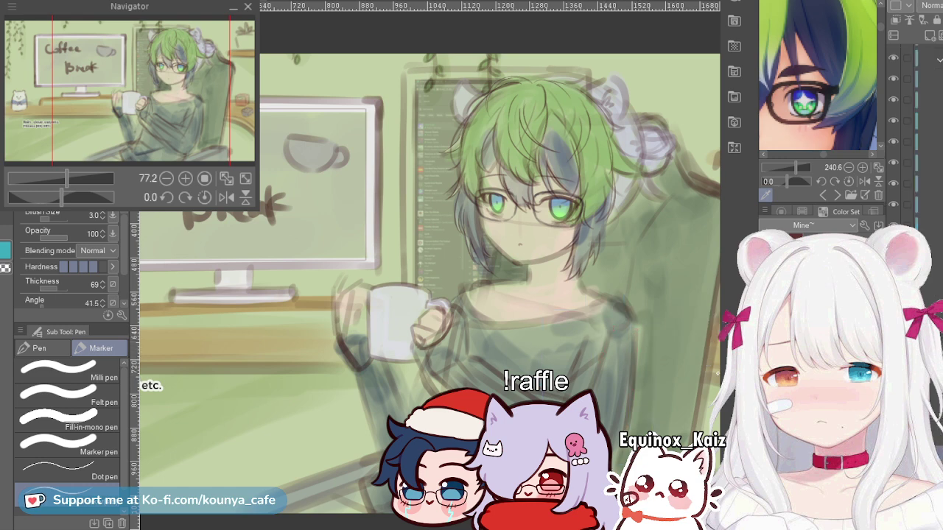
Step: Compare the sweater's neckline sketch lines with and without the last change, and leave that change undone
mouse_move(453, 345)
left_mouse_down()
mouse_move(431, 262)
mouse_move(401, 261)
mouse_move(442, 332)
left_mouse_up()
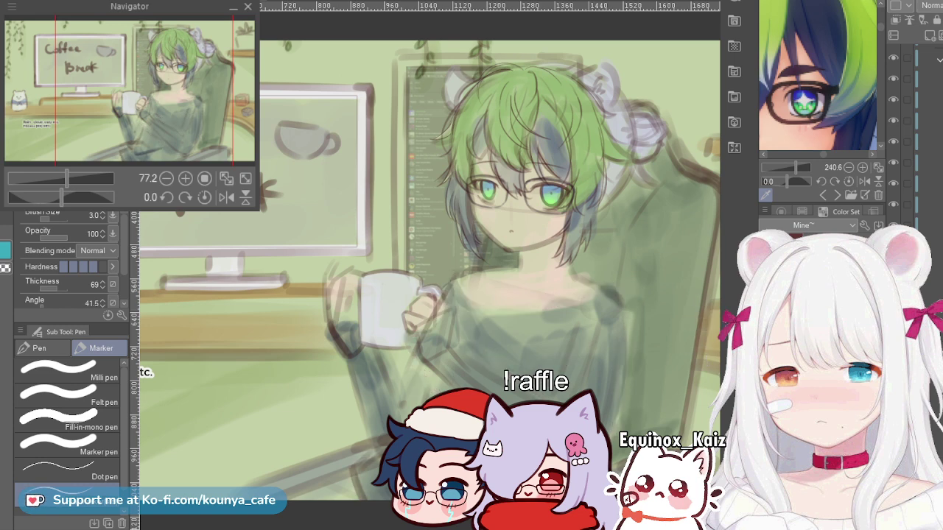
key("ctrl+z")
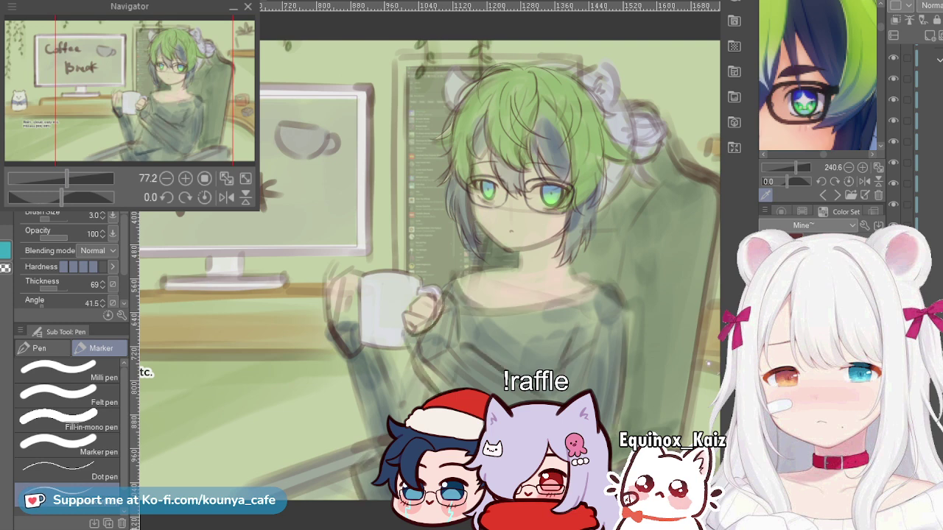
key("ctrl+y")
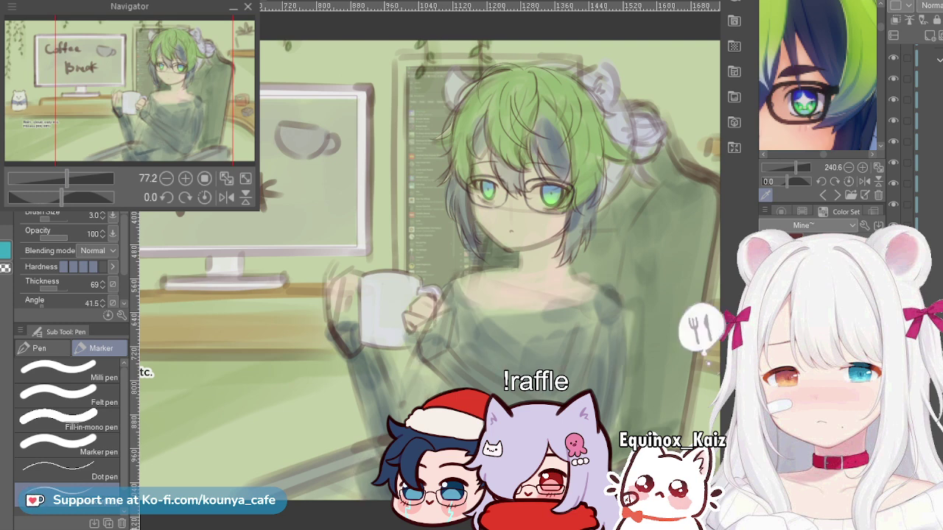
key("ctrl+z")
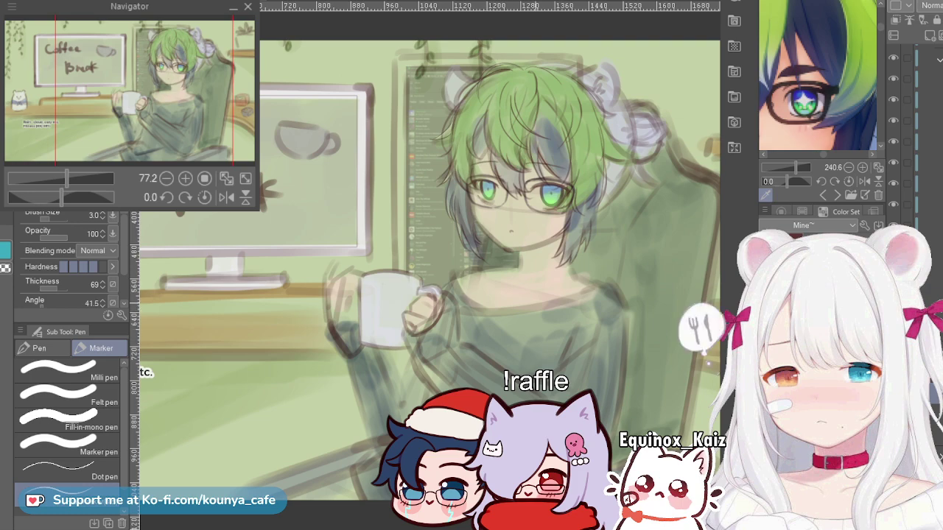
Step: Select the sketch lines folder in the layer stack
scroll(577, 203, "up", 5)
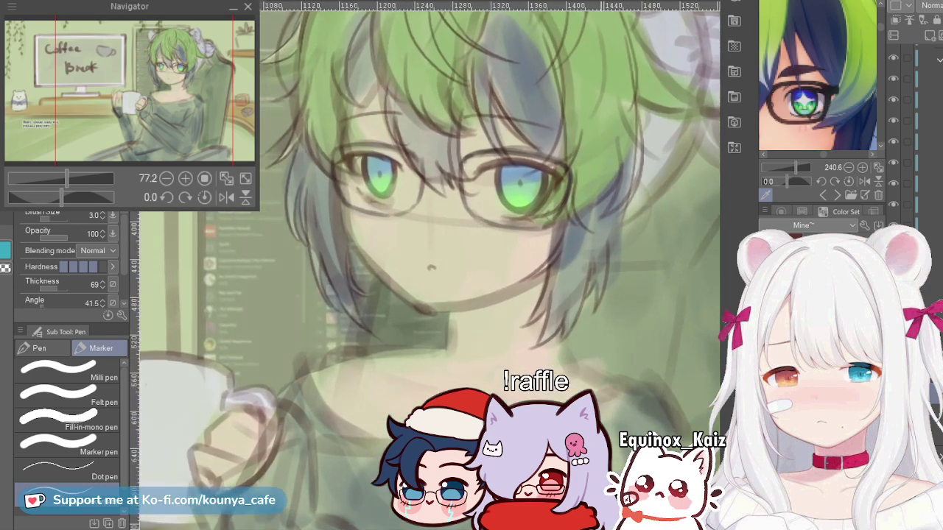
scroll(512, 134, "down", 3)
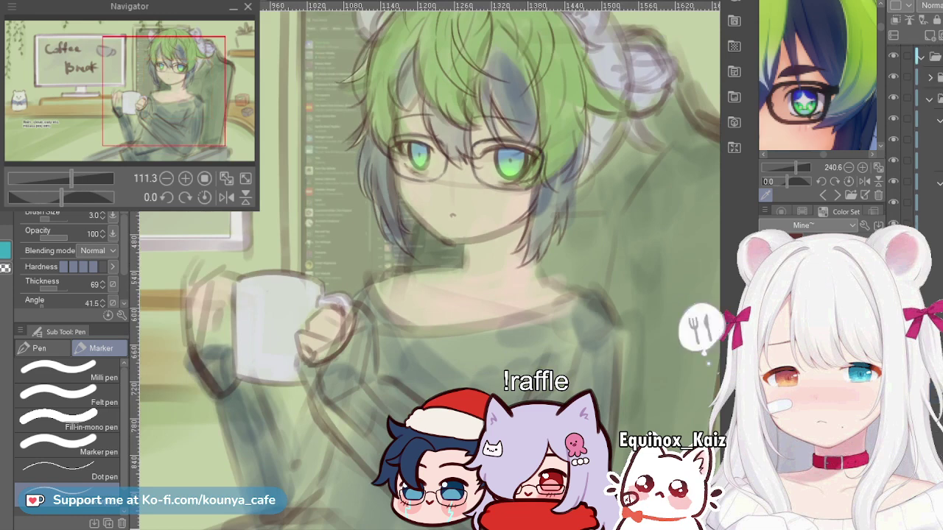
scroll(921, 133, "up", 3)
left_click(933, 184)
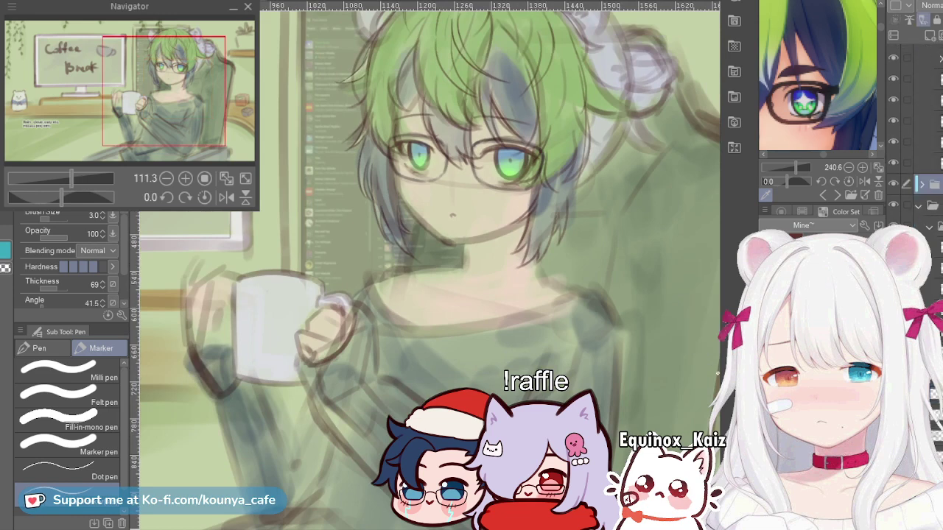
scroll(920, 133, "up", 3)
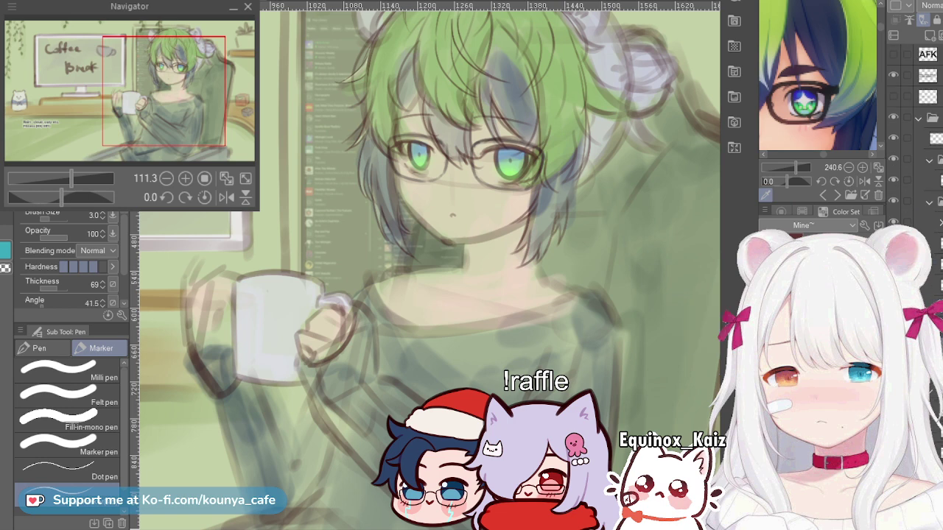
Step: Collapse the clean line art folder and switch its visibility off and on to compare with the sketch, leaving it shown
left_click(919, 118)
left_click(894, 117)
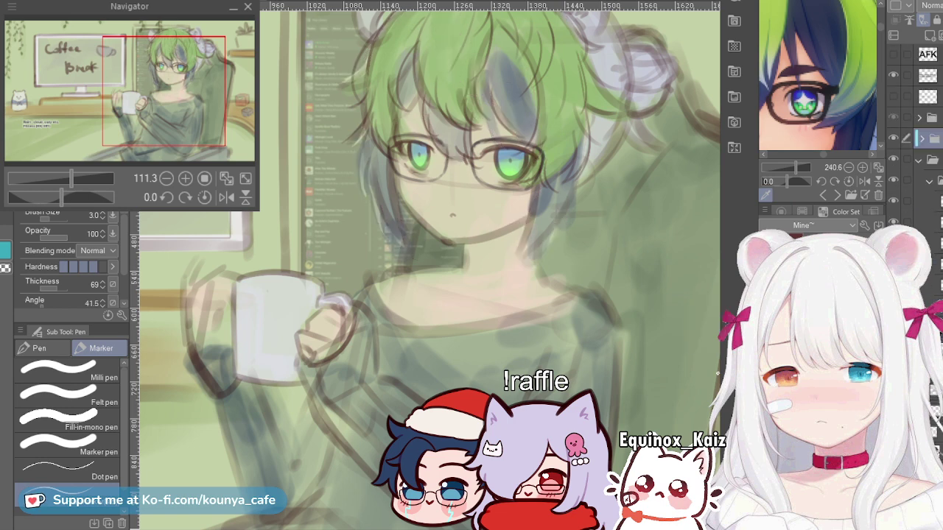
left_click(894, 117)
left_click(894, 117)
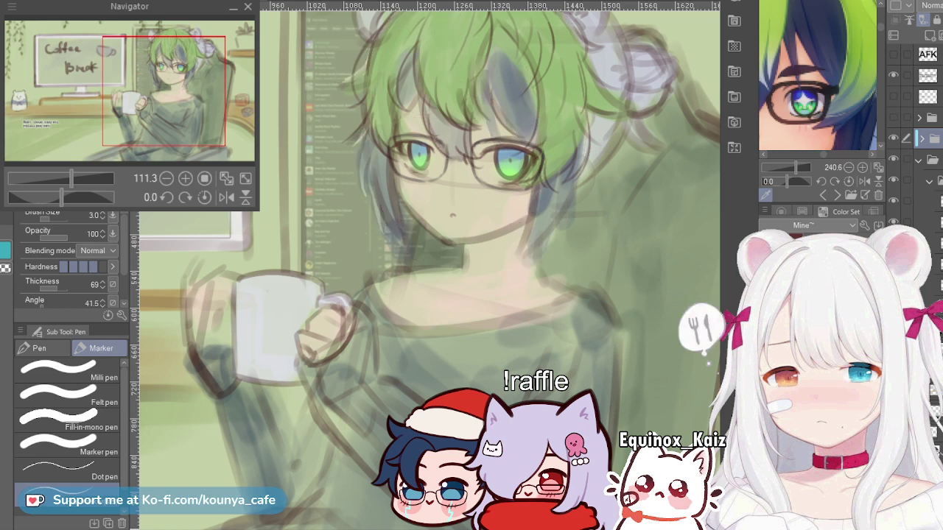
left_click(894, 118)
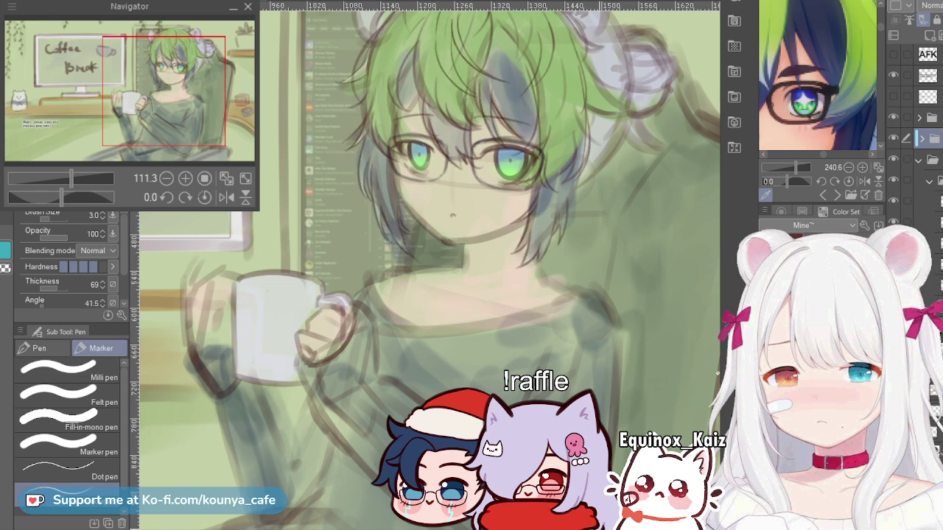
Step: Hide the sketch lines folder to check the clean line art over the colours around the character's head
left_click_drag(531, 22, 524, 95)
scroll(525, 88, "up", 1)
scroll(524, 104, "up", 4)
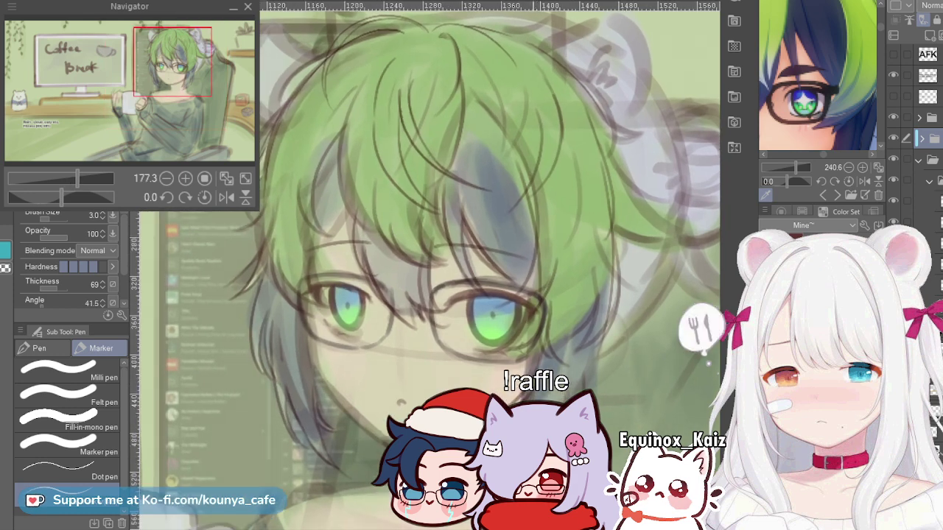
left_click(893, 137)
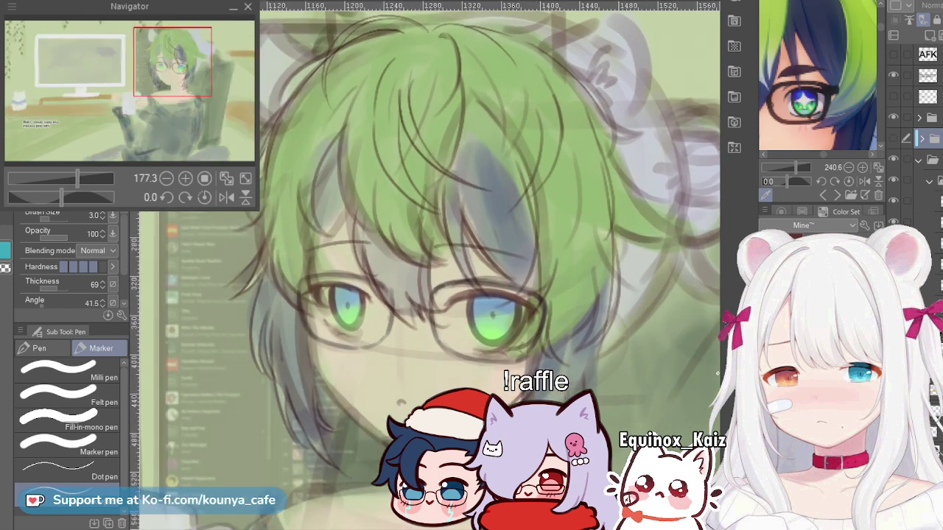
Step: Show the sketch lines folder, hide the clean line art folder, and expand the sketch folder to reach its hair line layers
left_click(893, 138)
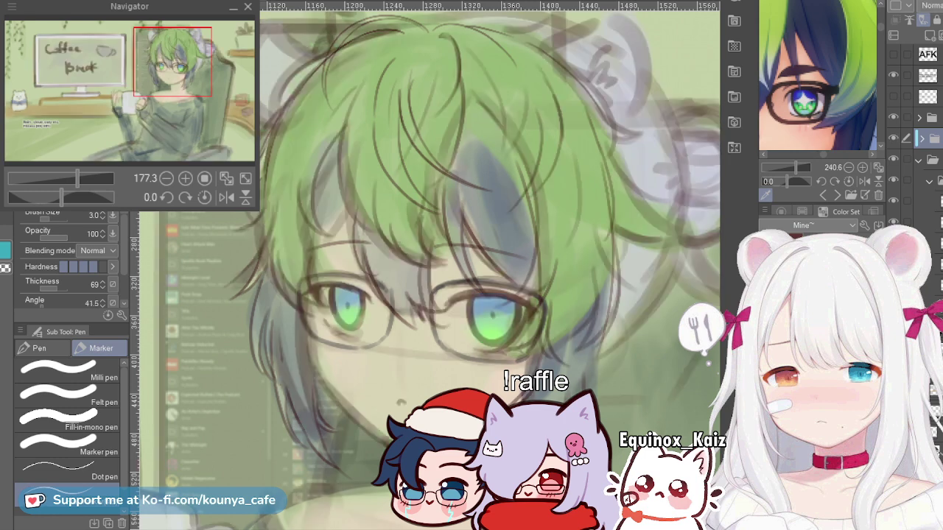
left_click(893, 117)
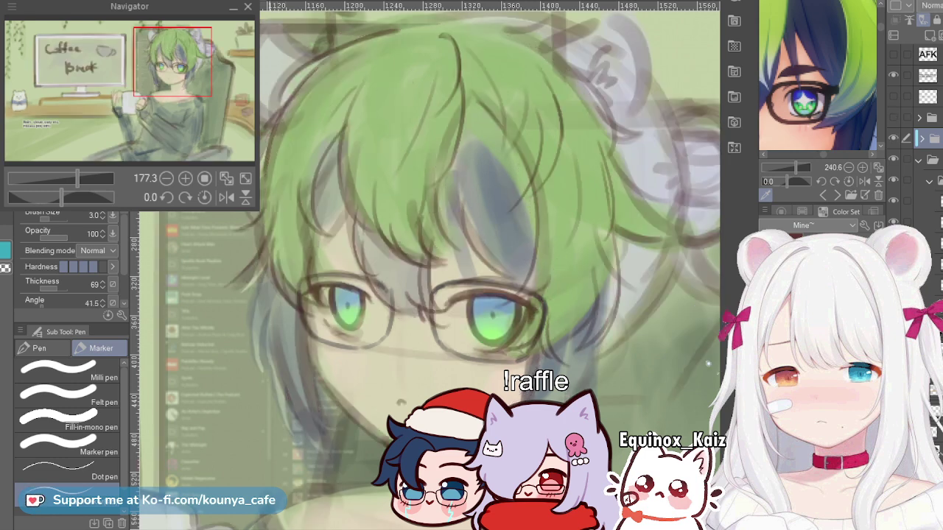
left_click(269, 147, "ctrl")
left_click(930, 138)
left_click(930, 285)
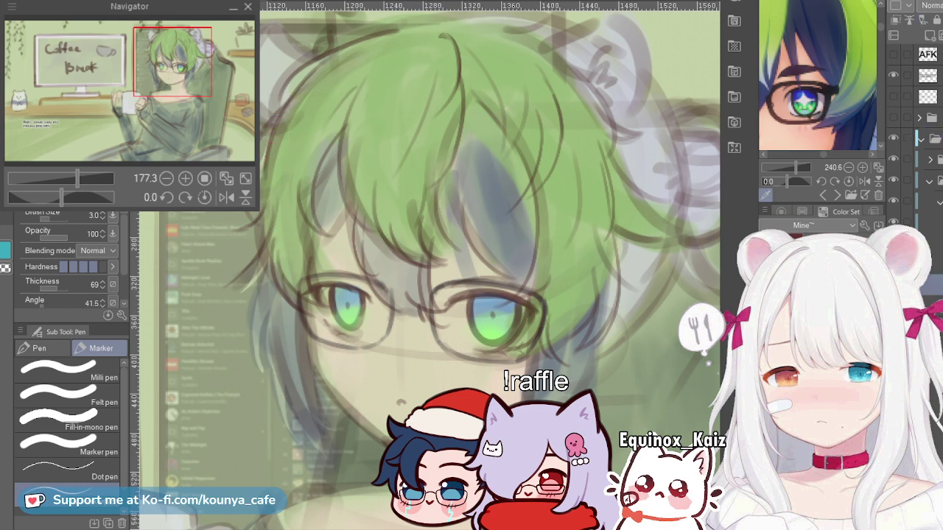
left_click(892, 285)
key("ctrl+y")
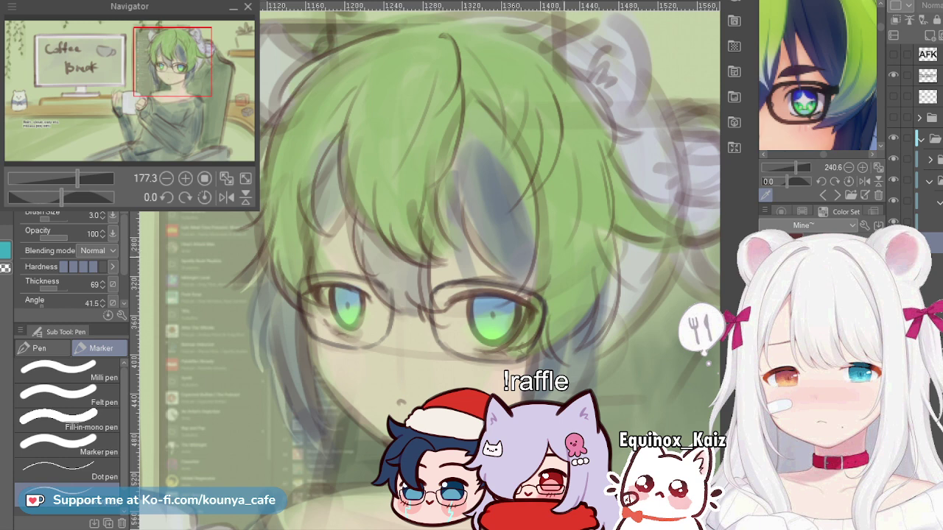
scroll(564, 258, "down", 3)
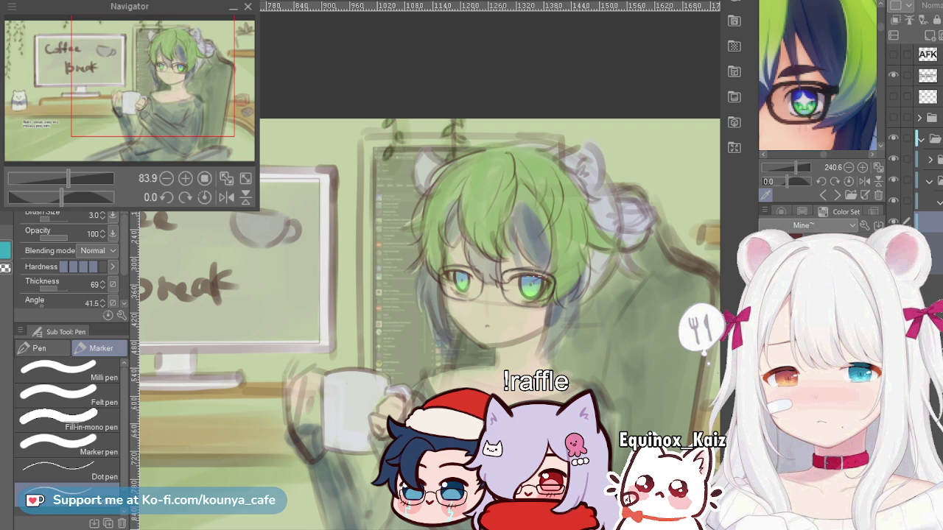
Step: Move the hair sketch line folders into the expanded clean line art folder and make that folder visible
left_click(931, 117)
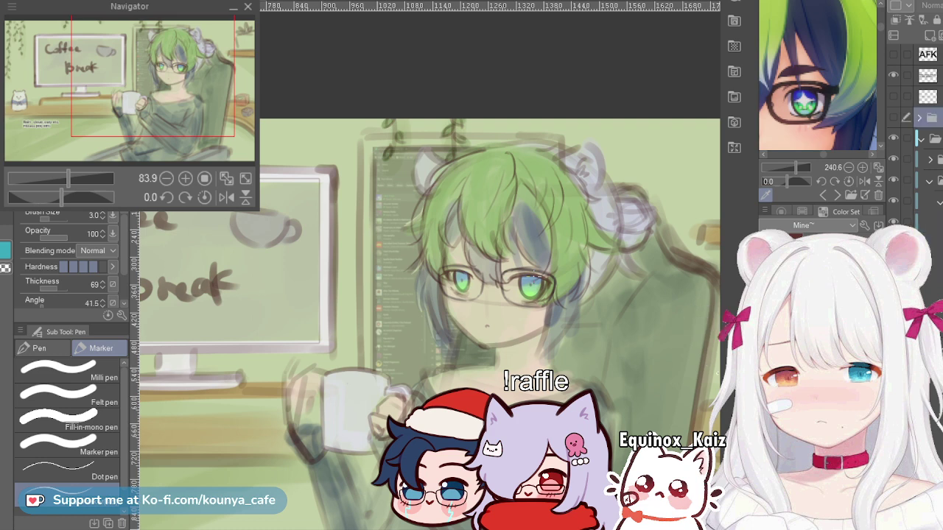
left_click(919, 117)
left_click(937, 431)
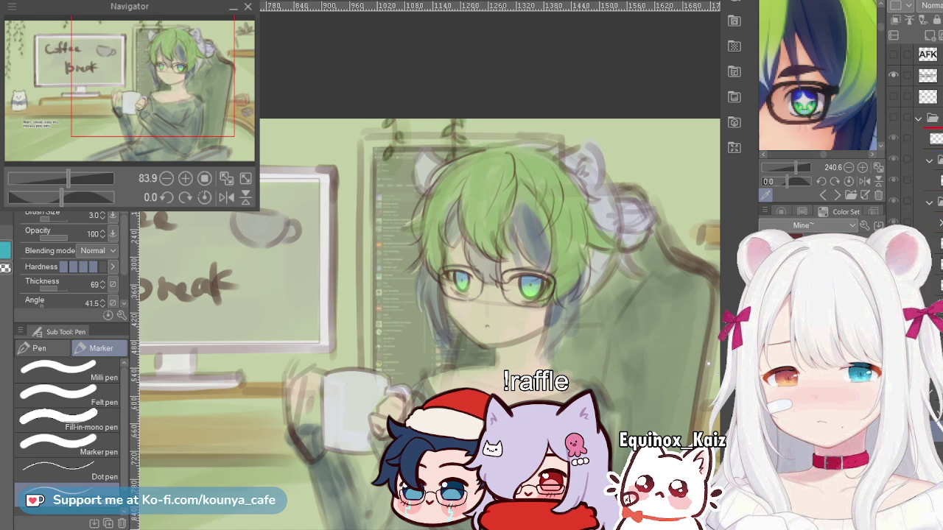
left_click_drag(931, 128, 931, 128)
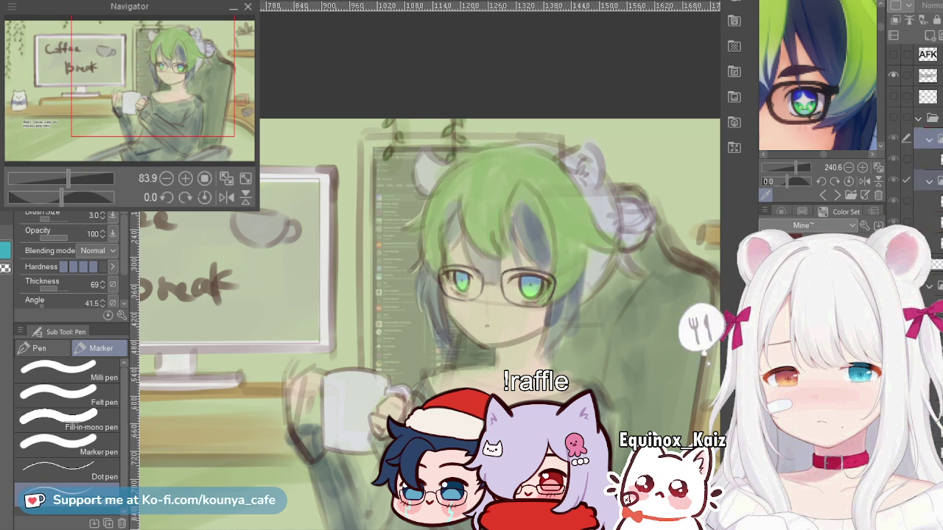
left_click(892, 117)
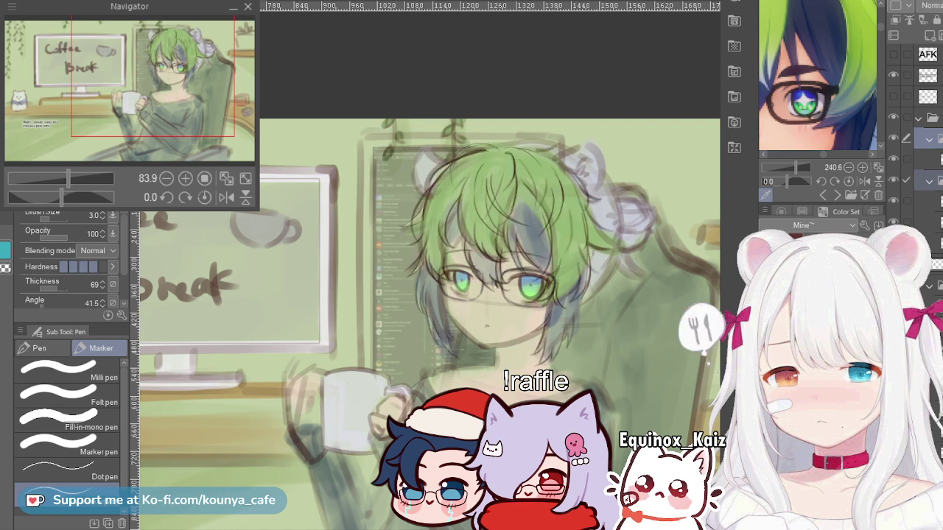
Step: Move the two hair line folders lower within the clean line art folder and collapse the folder above the sketch lines
left_click(935, 263)
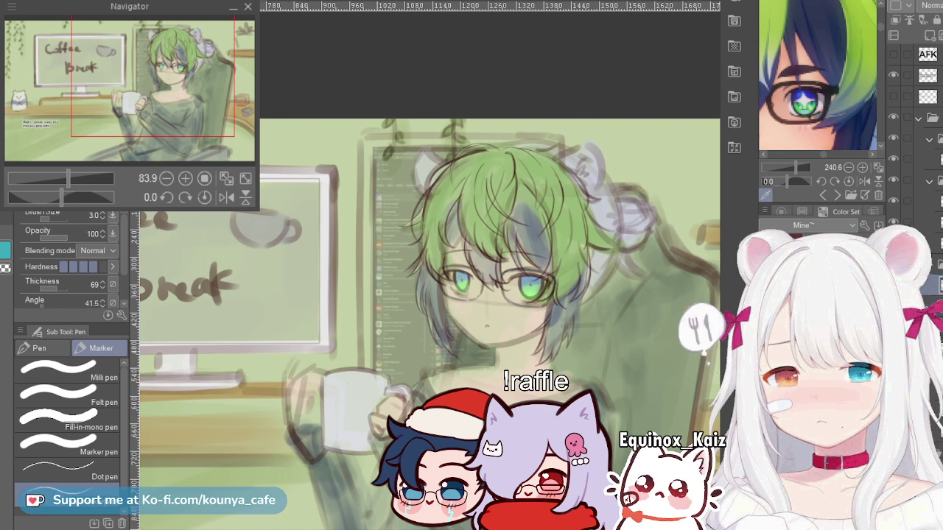
left_click(929, 138)
left_click(929, 181, "ctrl")
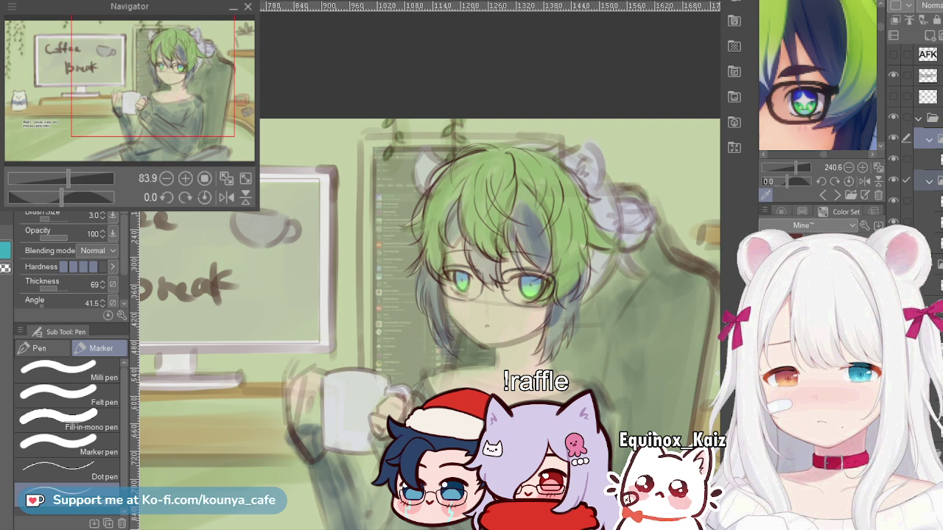
left_click_drag(930, 274, 929, 314)
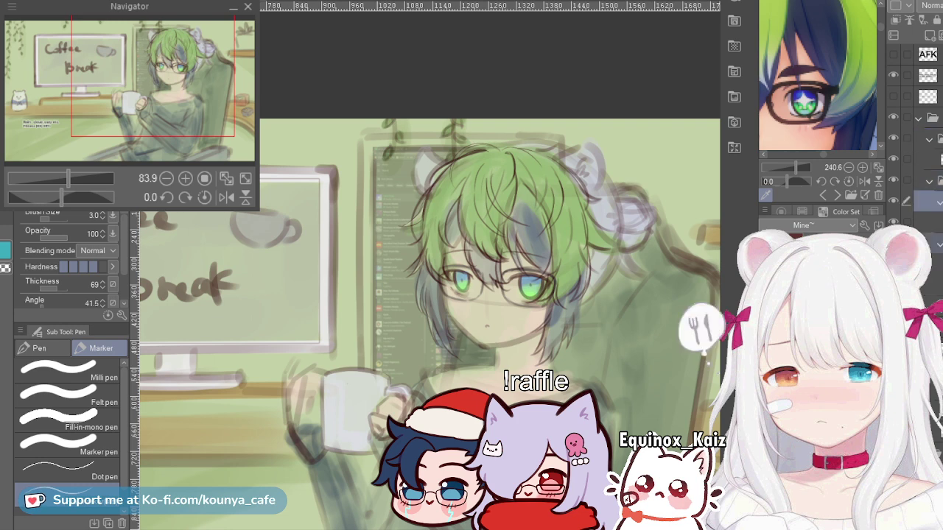
key("ctrl+z")
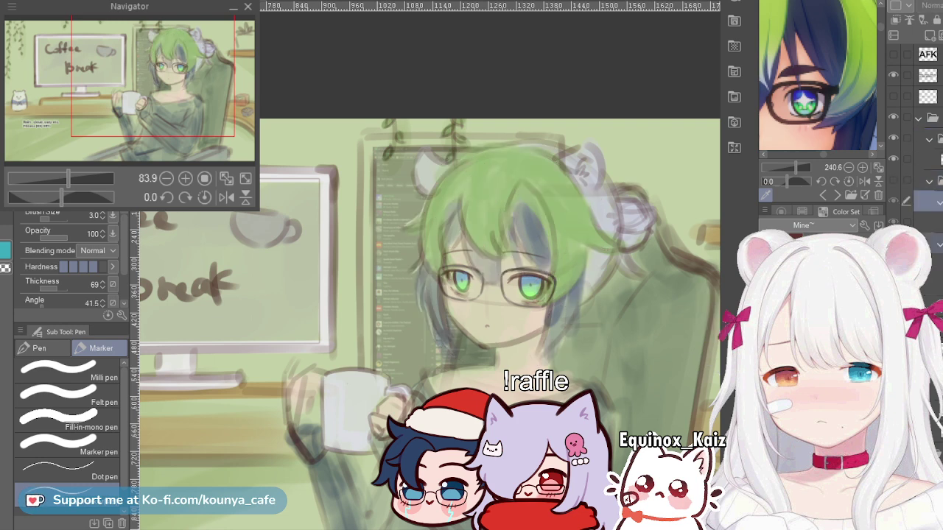
key("ctrl+y")
left_click(929, 181)
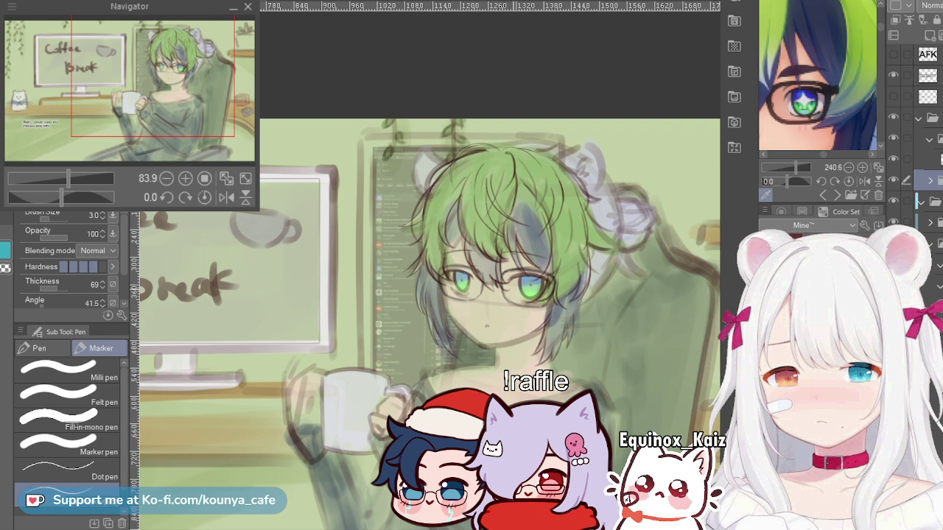
Step: Compare the lines around the eyes and glasses with the last layer change undone and redone
left_click_drag(520, 281, 708, 363)
scroll(425, 265, "up", 3)
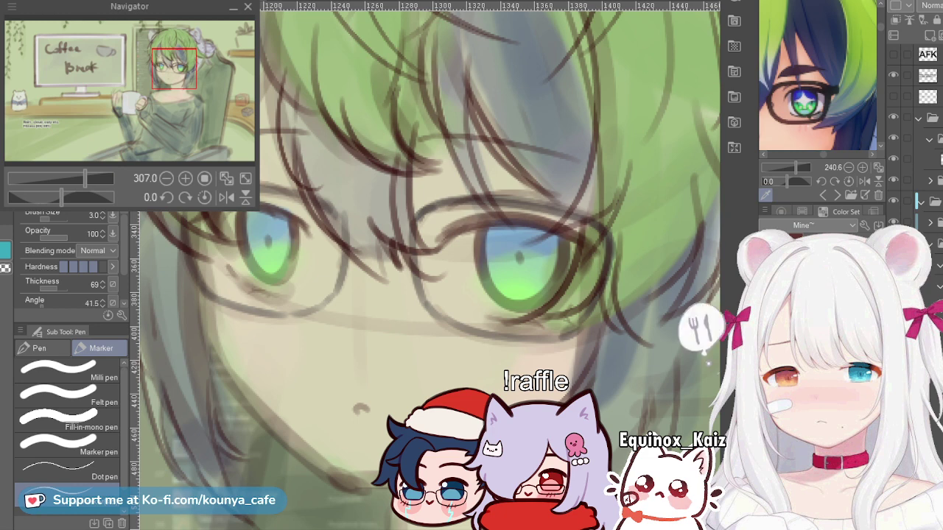
key("ctrl+z")
key("ctrl+y")
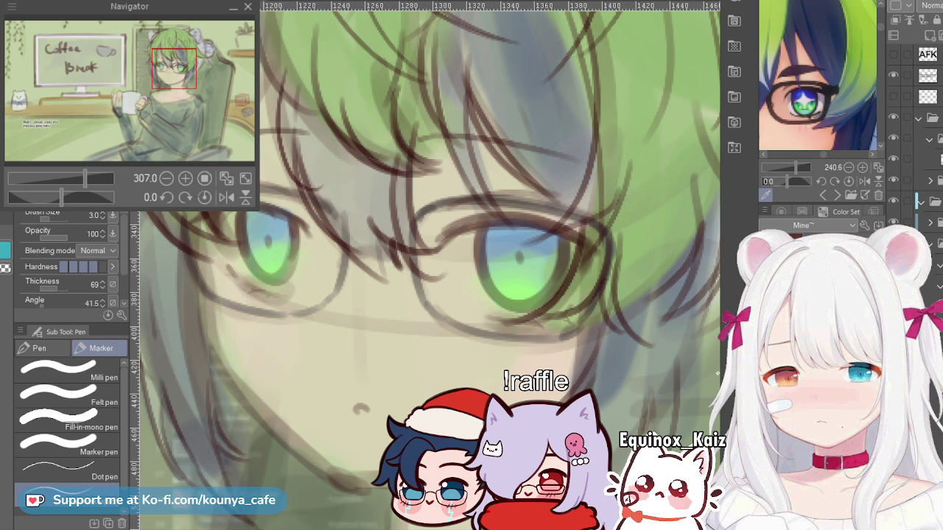
key("ctrl+z")
key("ctrl+y")
Step: Move the two eye line layers into the clean line art folder, group them in their own folder, and select the upper layer
left_click_drag(928, 243, 929, 130)
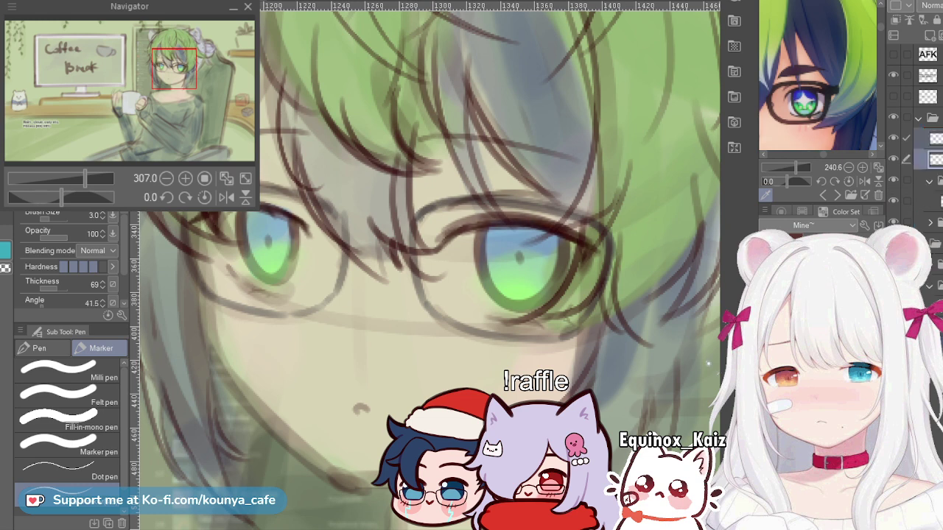
key("ctrl+g")
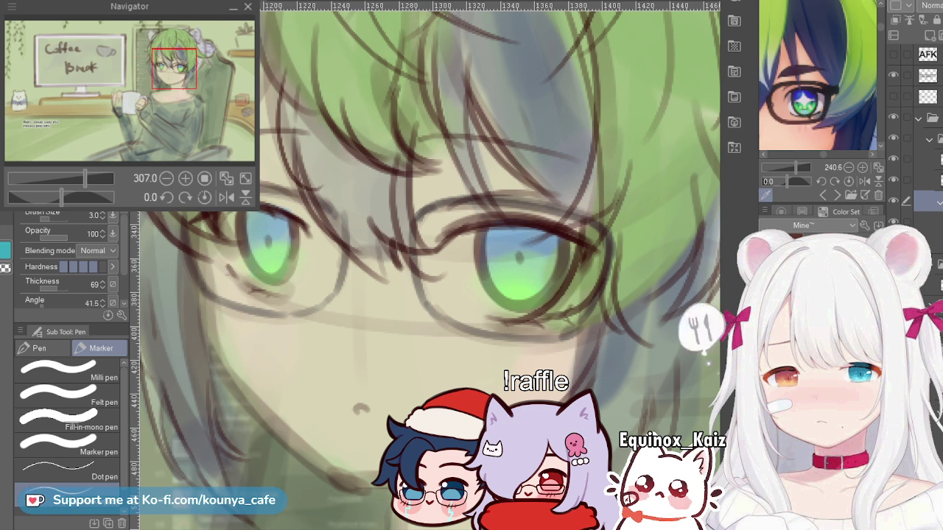
left_click(928, 159)
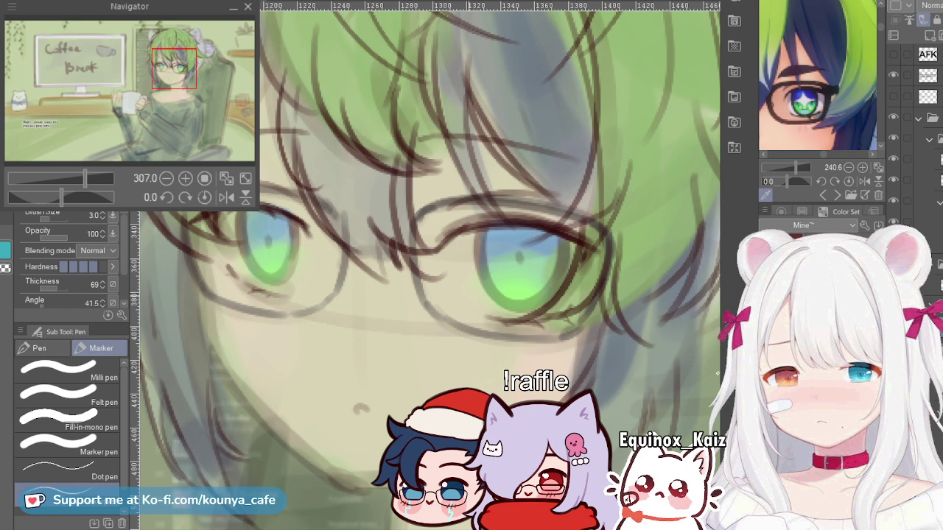
Step: Undo the last two changes to the face line art
scroll(534, 321, "down", 3)
scroll(533, 321, "up", 2)
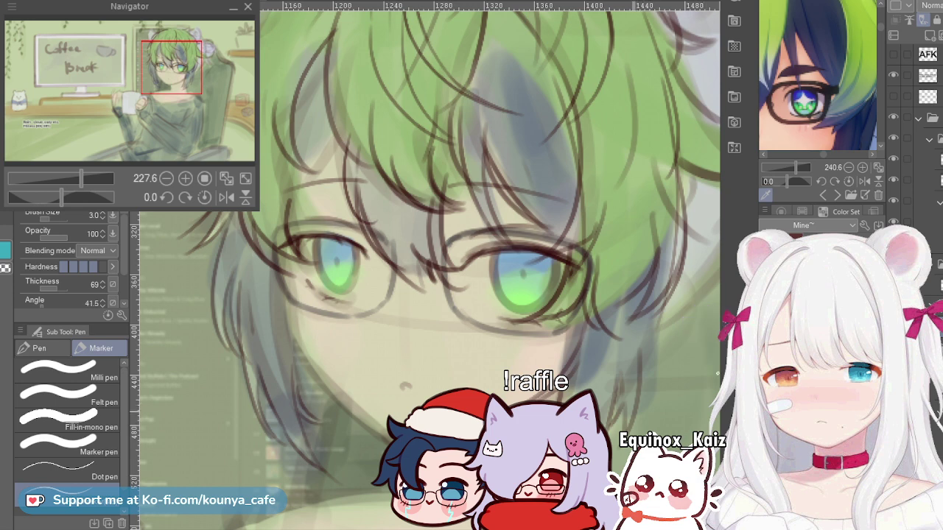
left_click(634, 413, "ctrl")
key("ctrl+z")
key("ctrl+z")
Step: Create a new layer above the existing line layers in the eye line folder
left_click(928, 160)
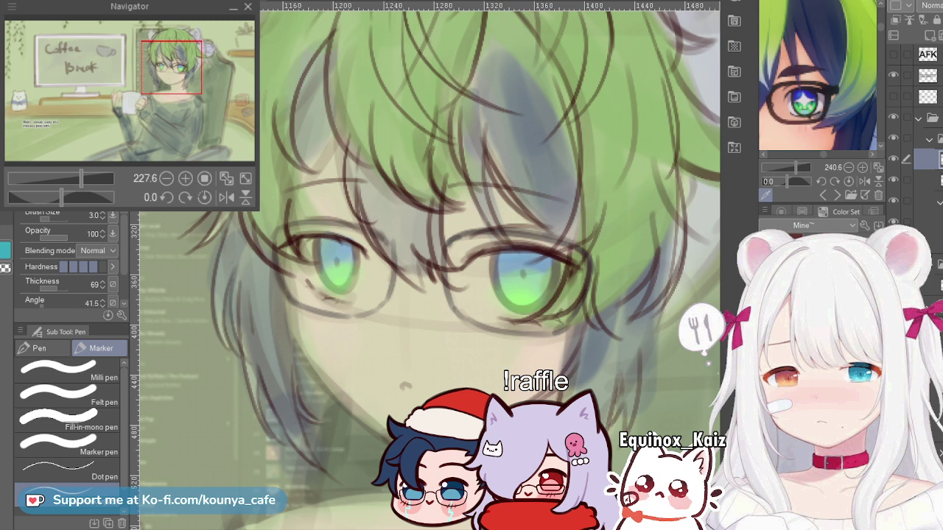
left_click(929, 138)
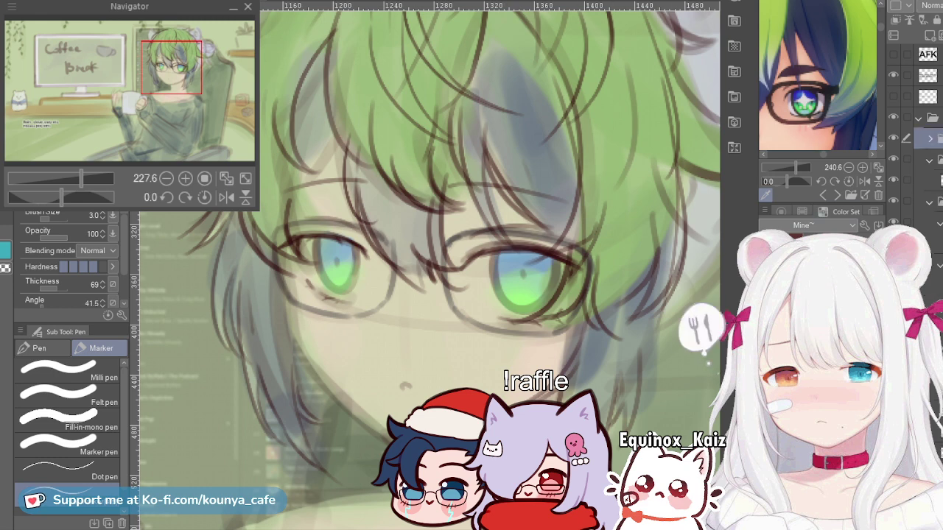
left_click(930, 139)
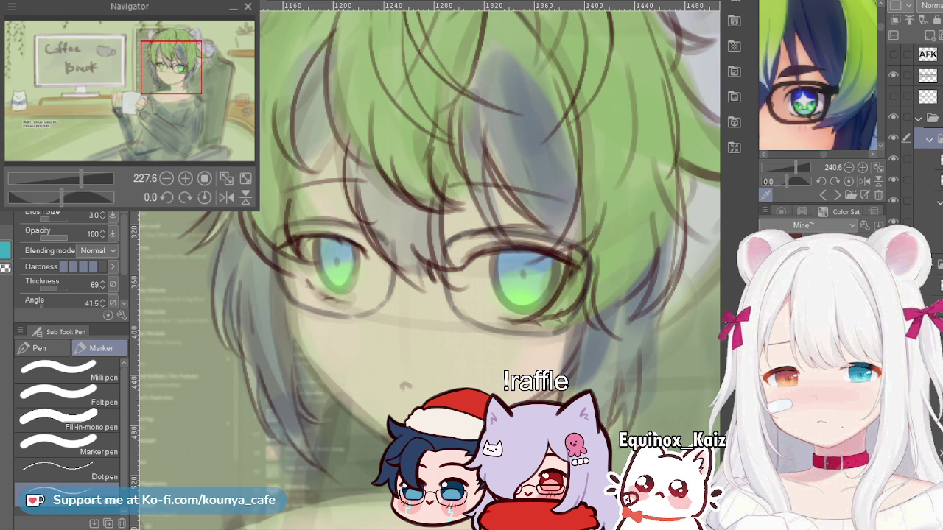
left_click(928, 180)
left_click(928, 159)
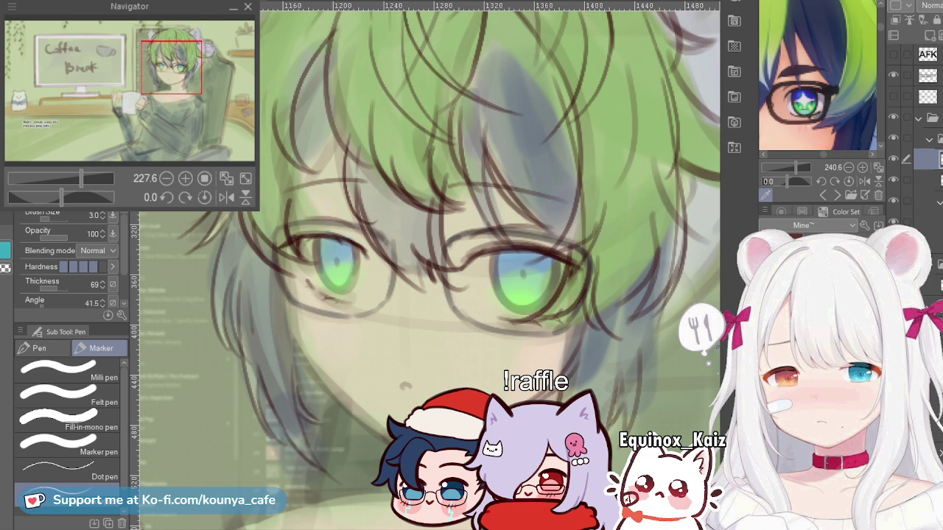
key("ctrl+shift+n")
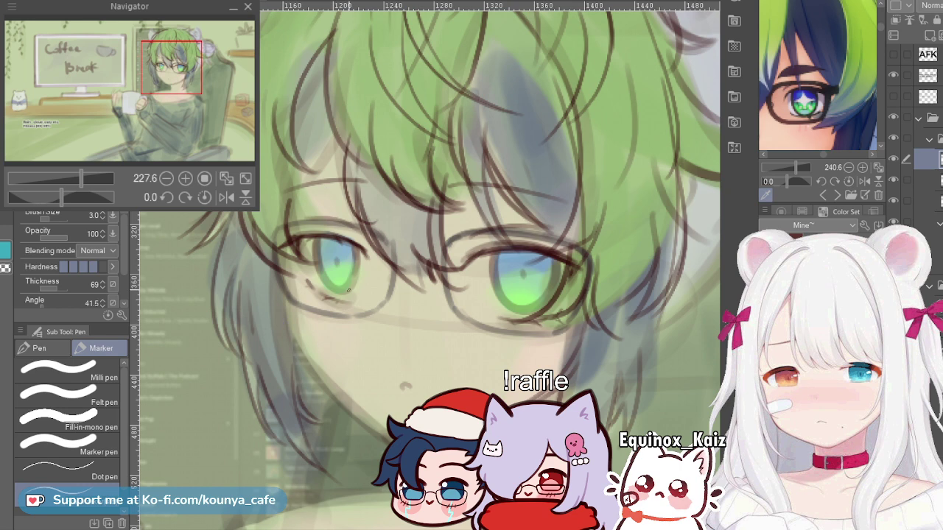
Step: Set the marker's brush size to 9.4 for work on the eyes
scroll(366, 237, "up", 3)
left_click_drag(365, 237, 319, 213)
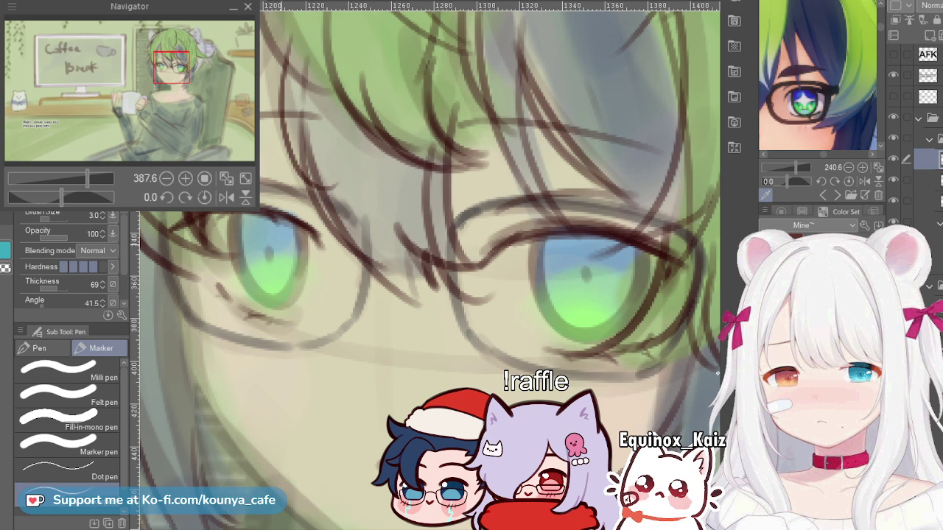
scroll(242, 244, "up", 1)
scroll(243, 244, "up", 1)
scroll(245, 221, "up", 1)
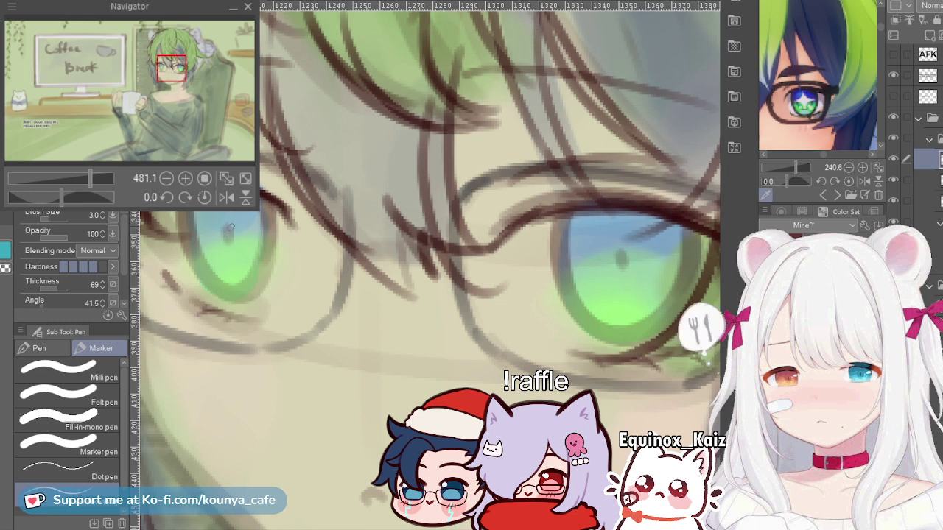
left_click_drag(228, 220, 240, 219, "ctrl+alt")
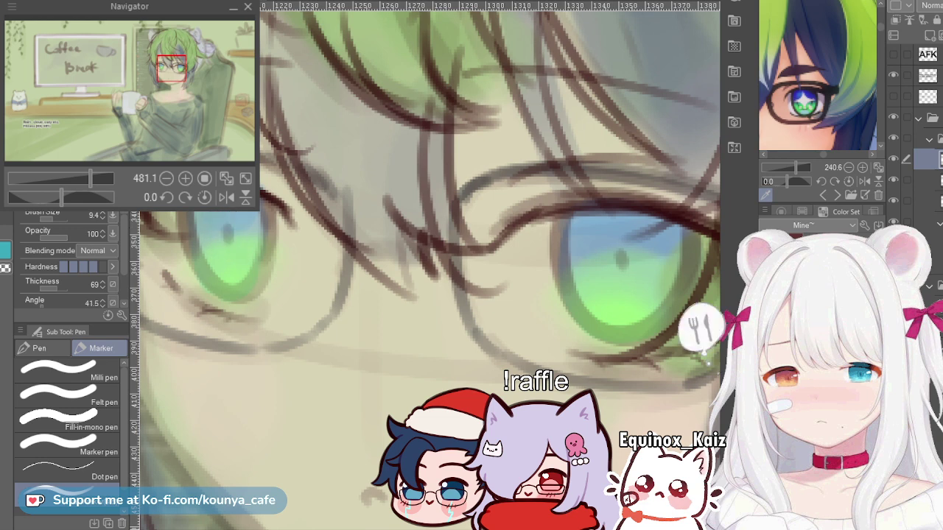
Step: Try to shorten the iris outline of the character's smaller eye by raising its lower end, and undo the change
left_click(234, 293, "ctrl")
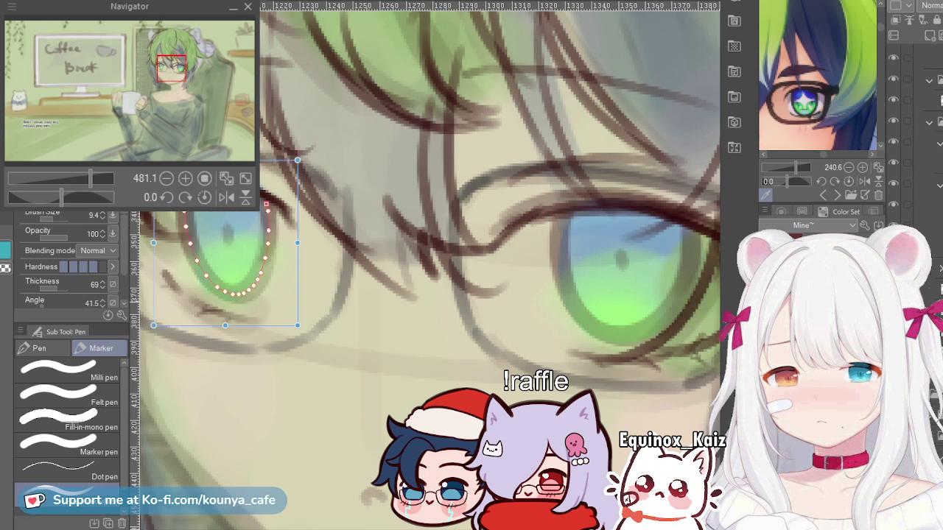
left_click_drag(226, 326, 224, 317)
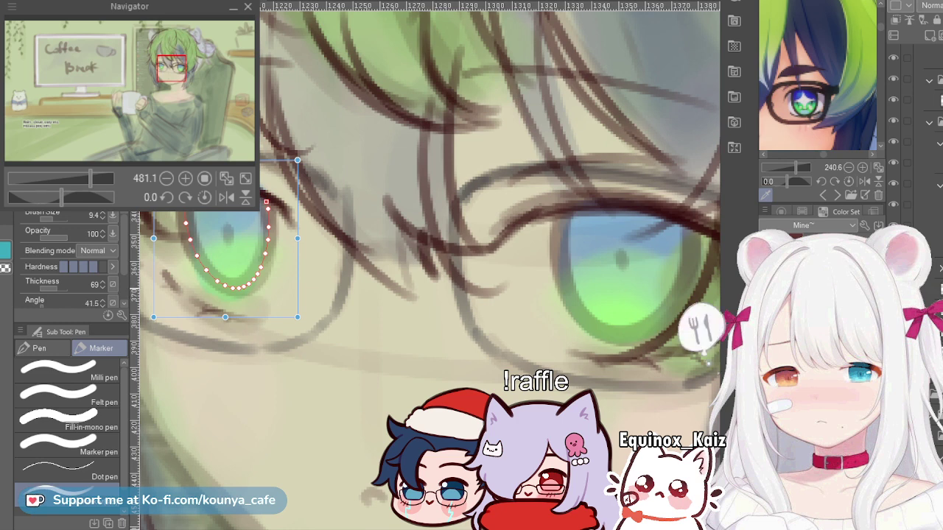
key("ctrl+z")
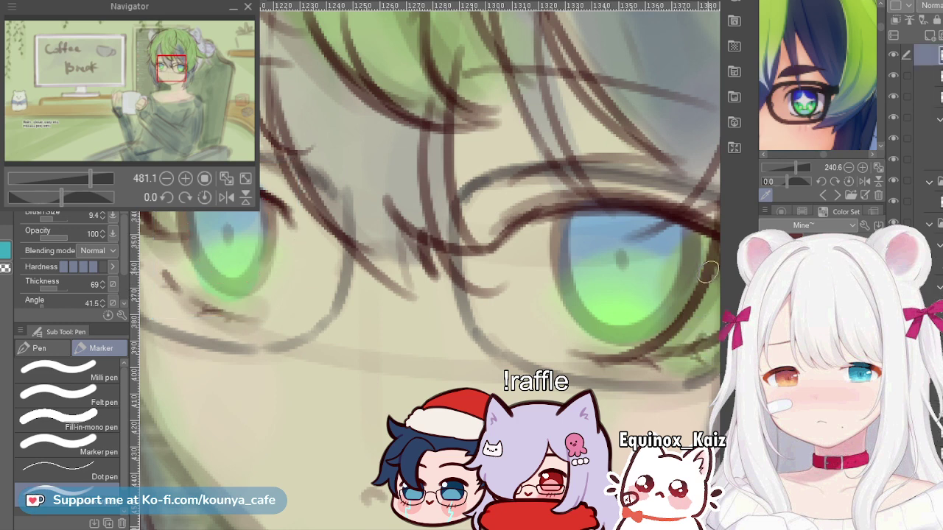
key("ctrl+z")
key("ctrl+z")
Step: Paint a dark oval pupil in the larger eye's iris with the marker at brush size 16.1
scroll(430, 309, "down", 6)
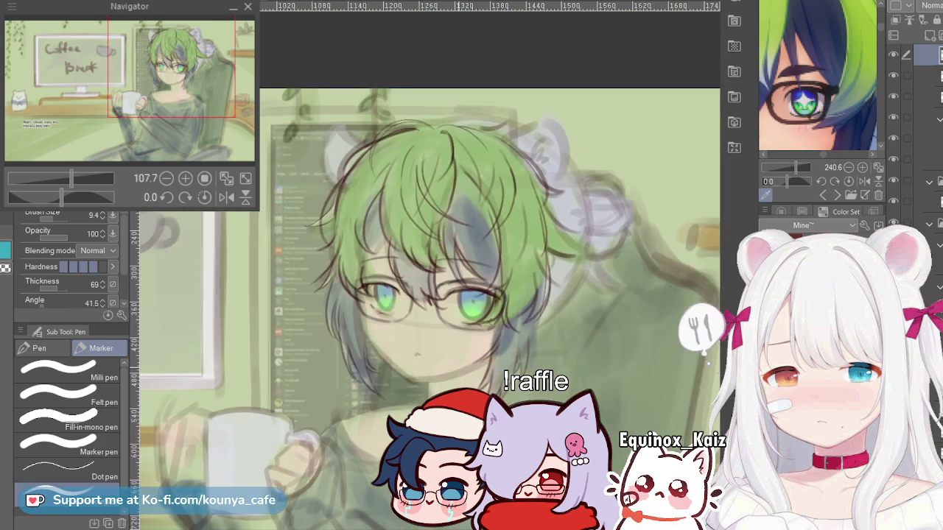
scroll(535, 235, "up", 6)
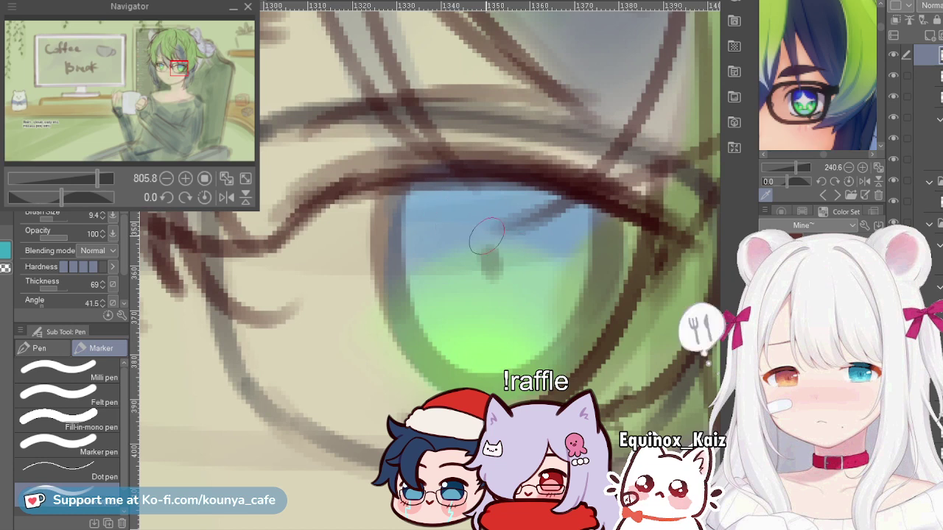
mouse_move(478, 221)
left_mouse_down()
mouse_move(501, 259)
mouse_move(481, 265)
left_mouse_up()
key("bracketright")
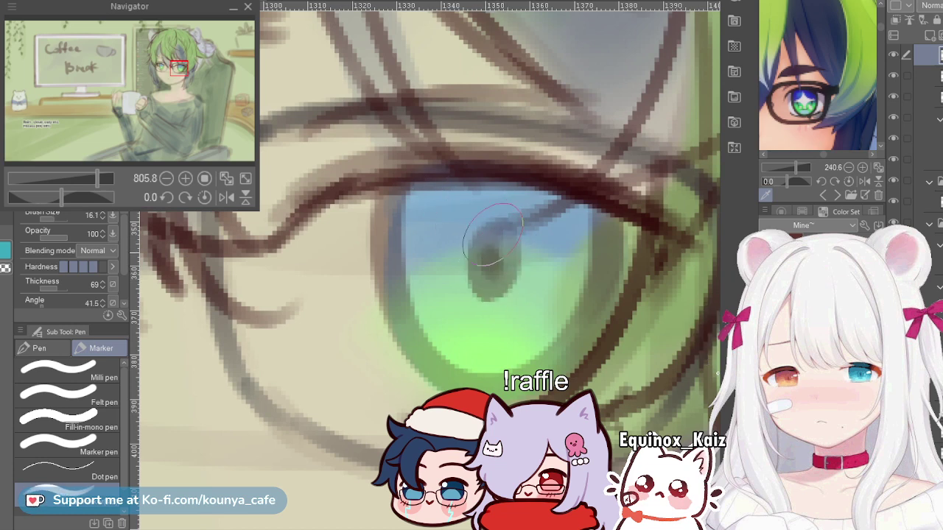
mouse_move(490, 224)
left_mouse_down()
mouse_move(498, 267)
mouse_move(500, 239)
mouse_move(474, 247)
mouse_move(509, 241)
mouse_move(508, 225)
mouse_move(504, 250)
left_mouse_up()
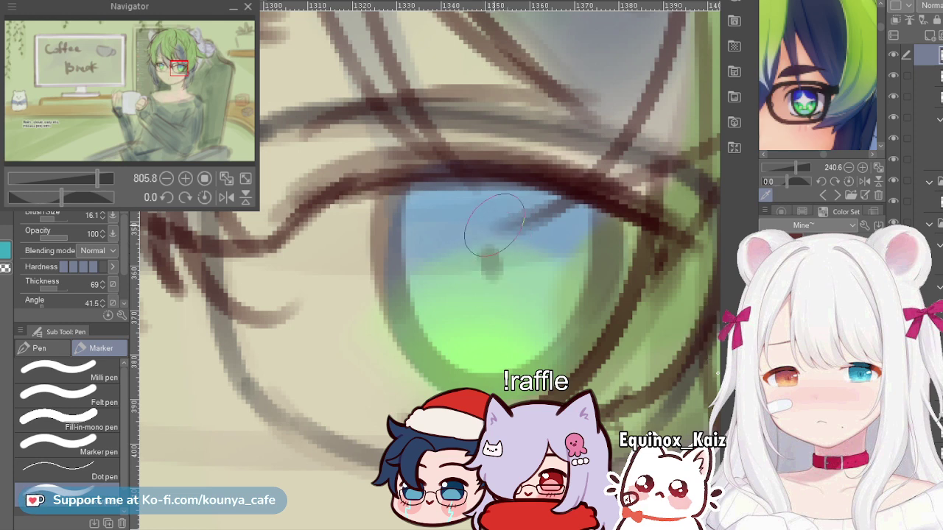
mouse_move(488, 219)
left_mouse_down()
mouse_move(508, 266)
mouse_move(497, 242)
mouse_move(489, 262)
mouse_move(492, 238)
mouse_move(483, 259)
mouse_move(503, 238)
mouse_move(588, 279)
left_mouse_up()
scroll(503, 238, "down", 5)
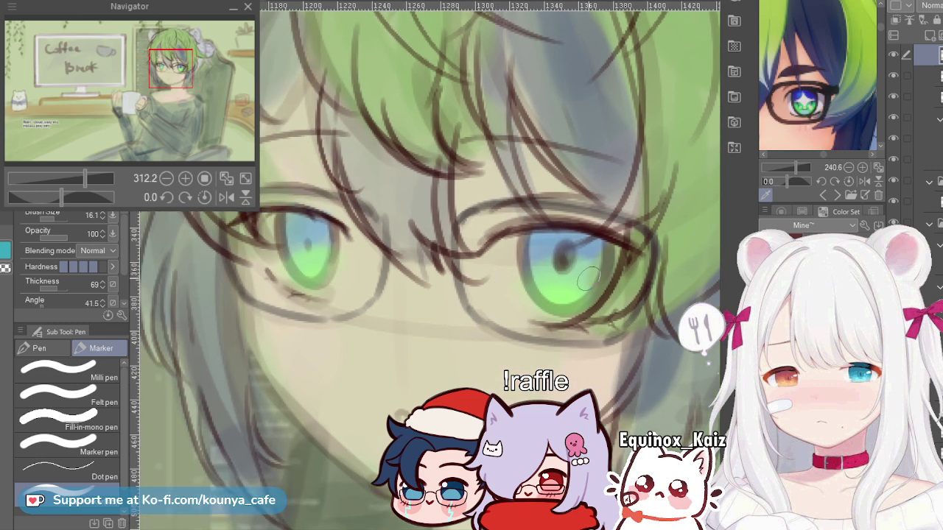
scroll(592, 255, "up", 3)
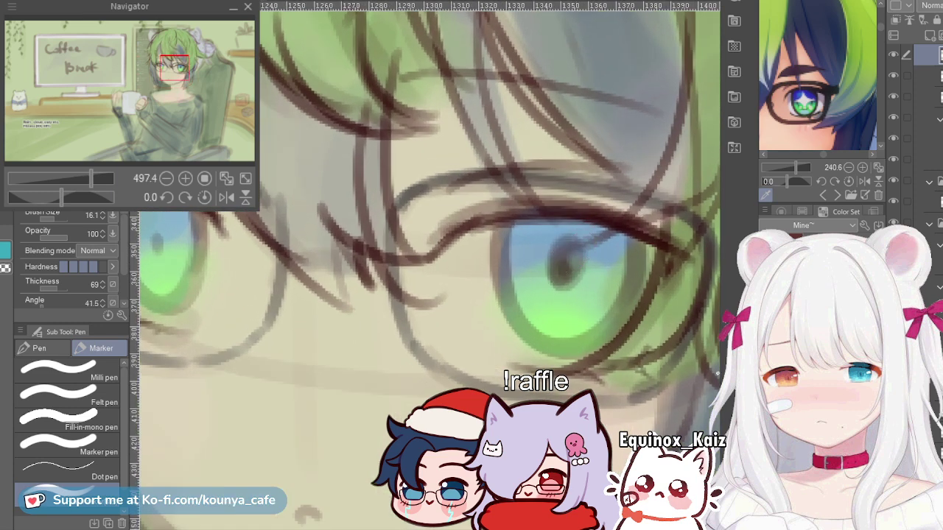
Step: Soften the larger eye's pupil with the Blend tool at brush size 16.1 and set its brush density to 11
key("j")
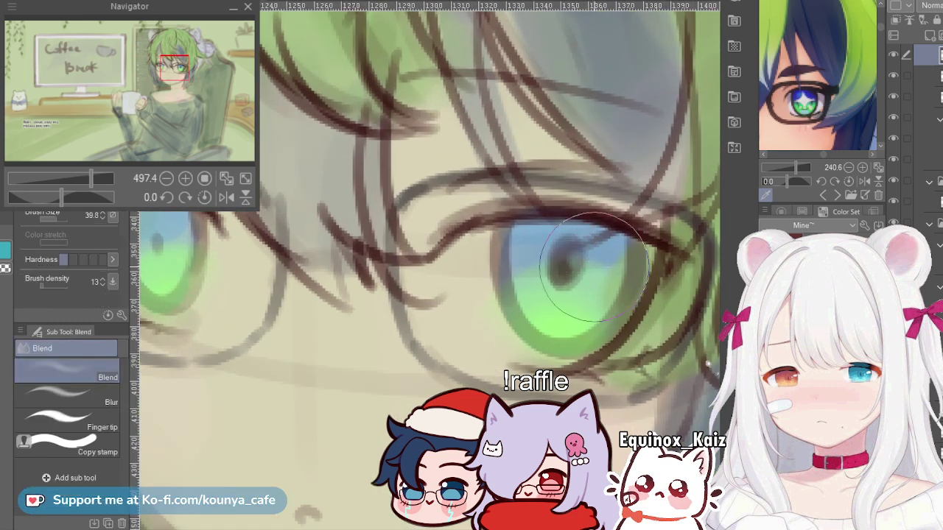
left_click_drag(574, 271, 571, 283)
key("ctrl+z")
mouse_move(558, 241)
left_mouse_down("ctrl+alt")
mouse_move(563, 273)
mouse_move(577, 275)
mouse_move(562, 264)
mouse_move(574, 272)
mouse_move(564, 248)
mouse_move(566, 273)
mouse_move(571, 254)
mouse_move(579, 267)
mouse_move(557, 247)
left_mouse_up("ctrl+alt")
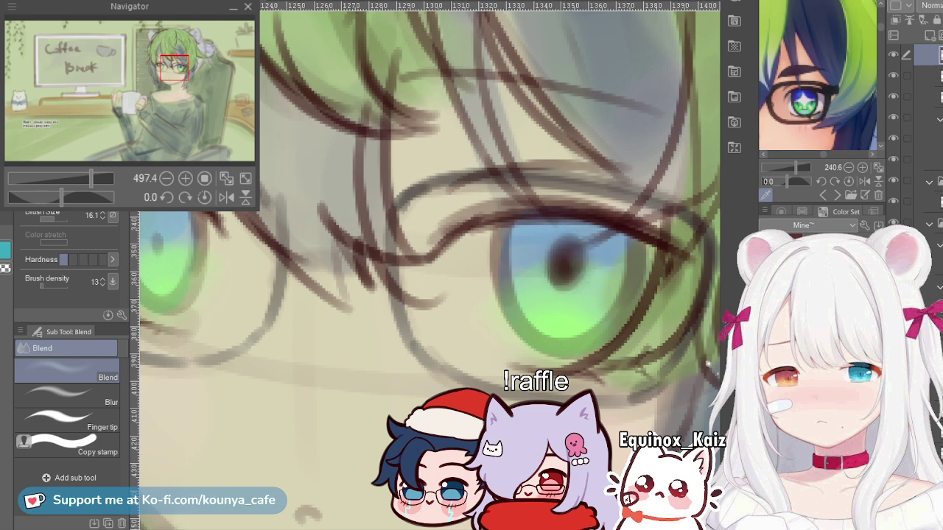
left_click_drag(41, 283, 43, 284)
scroll(564, 214, "up", 2)
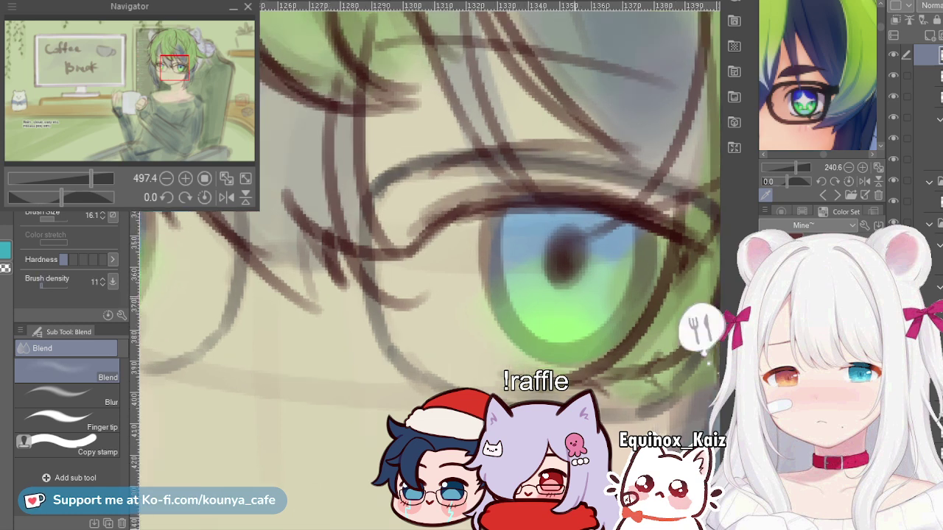
Step: Blend the upper part of the larger eye's pupil at brush size 7.4
key("bracketleft")
key("bracketleft")
key("bracketleft")
key("bracketleft")
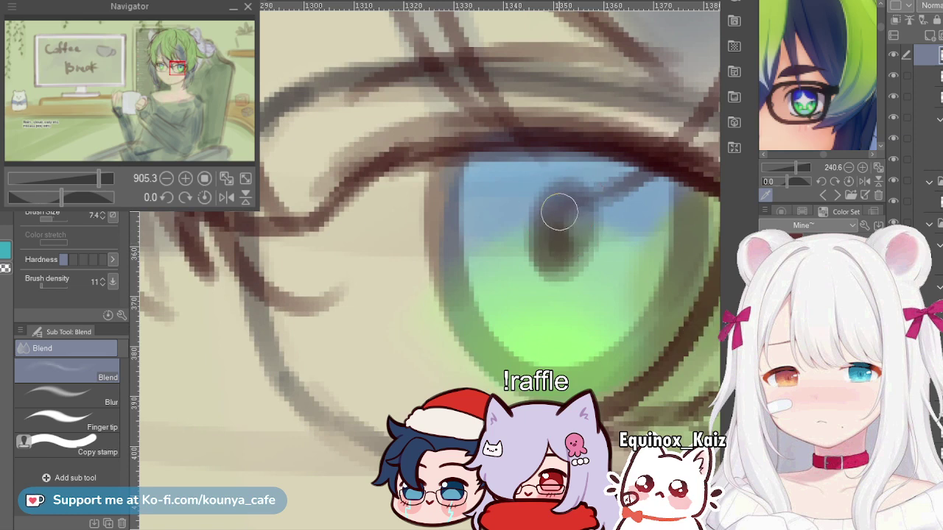
left_click_drag(560, 213, 574, 240)
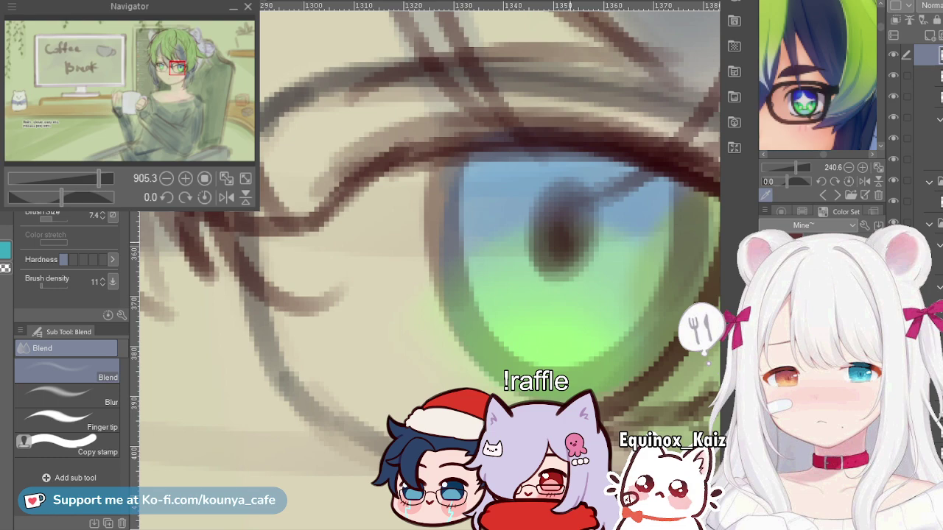
scroll(564, 243, "down", 4)
scroll(564, 247, "up", 2)
Step: Fade the larger eye's pupil lightly with the Soft eraser at size 117.9
key("e")
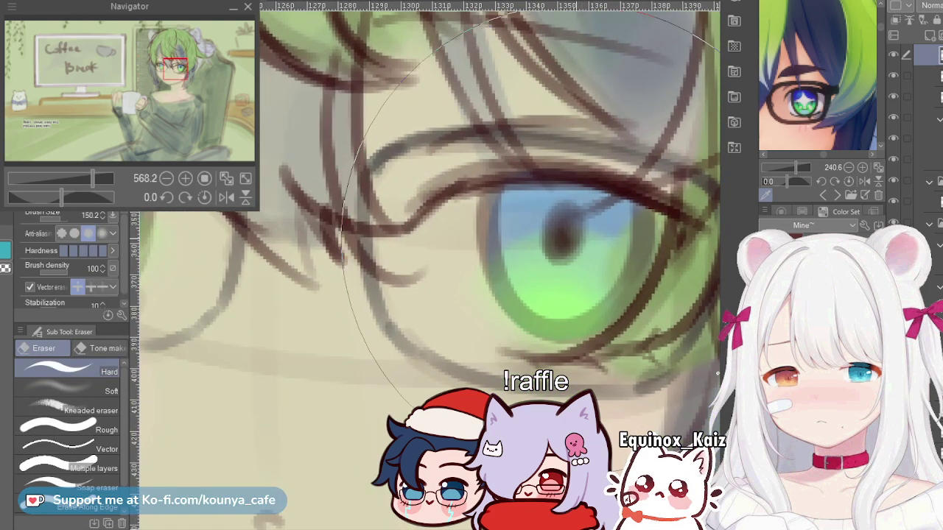
left_click(556, 240)
key("ctrl+z")
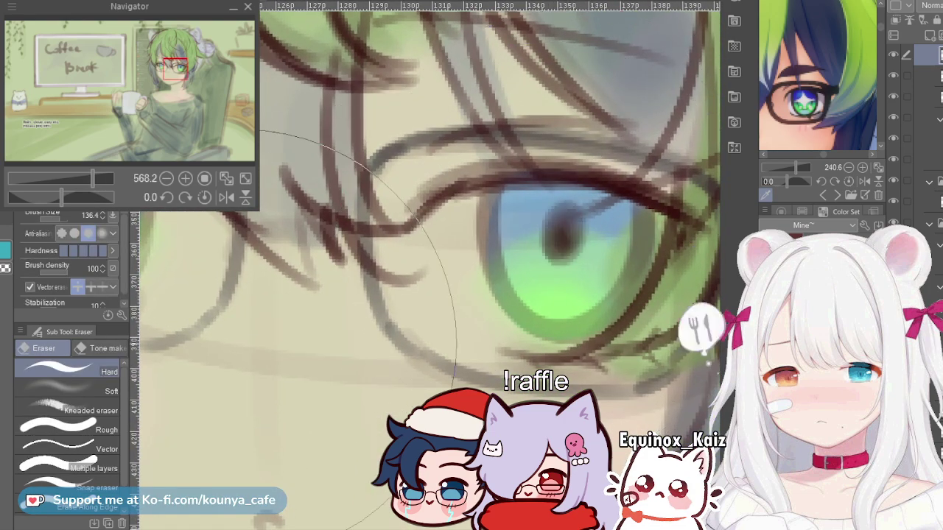
left_click(73, 389)
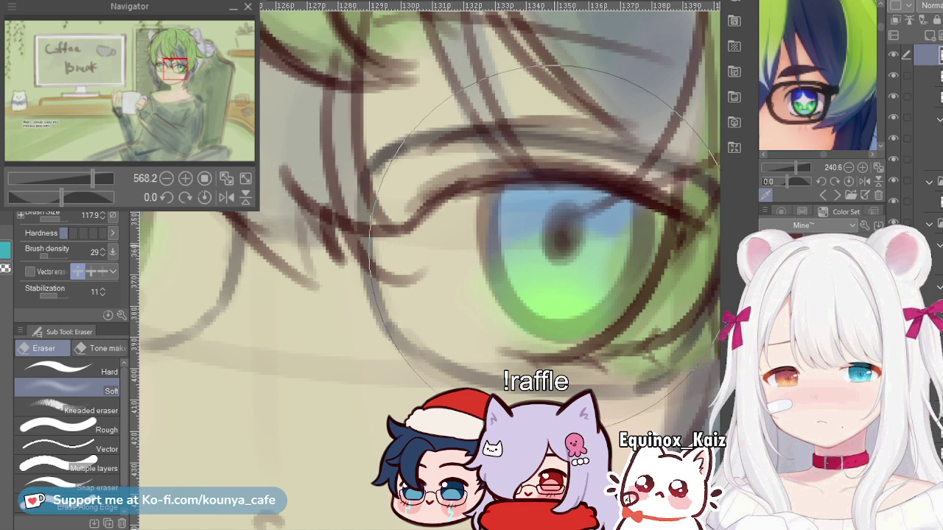
left_click(560, 243)
scroll(715, 331, "down", 3)
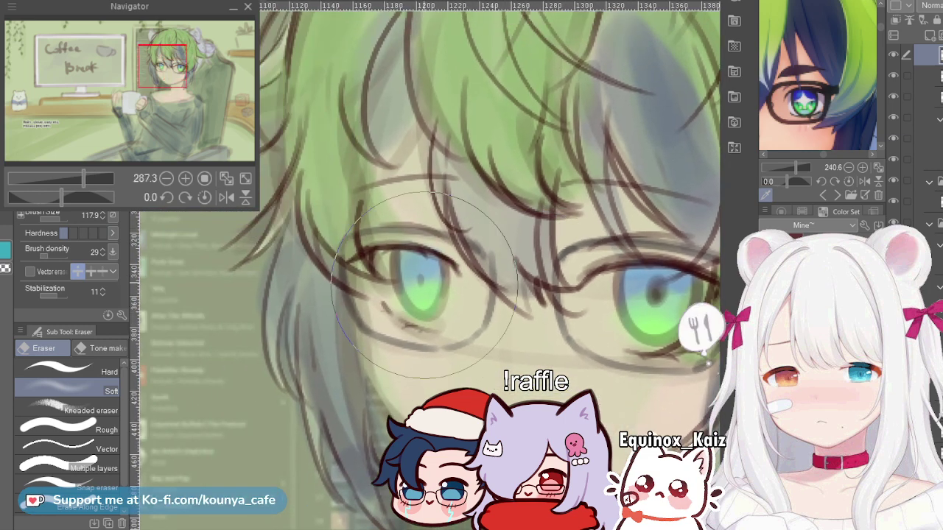
Step: Paint the smaller eye's pupil with the marker at brush size 13.2 and darken it at size 19.8
key("p")
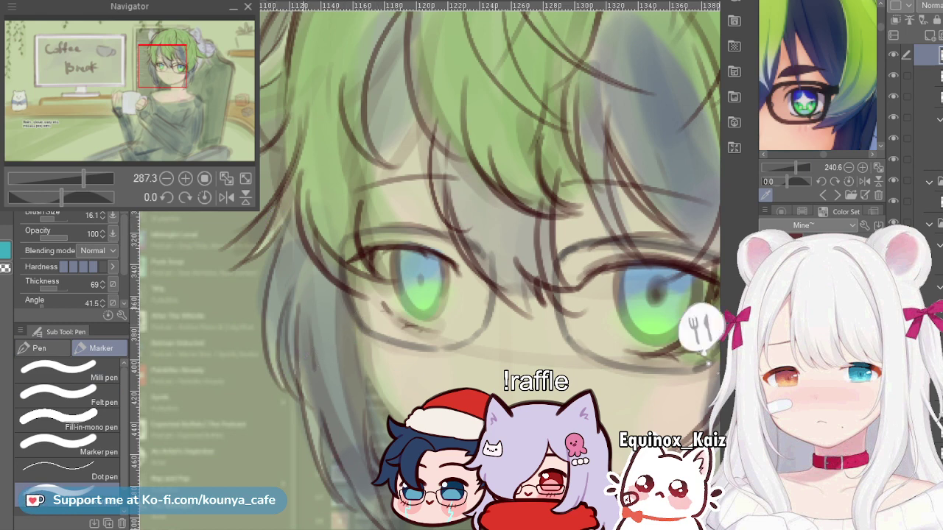
scroll(458, 255, "up", 5)
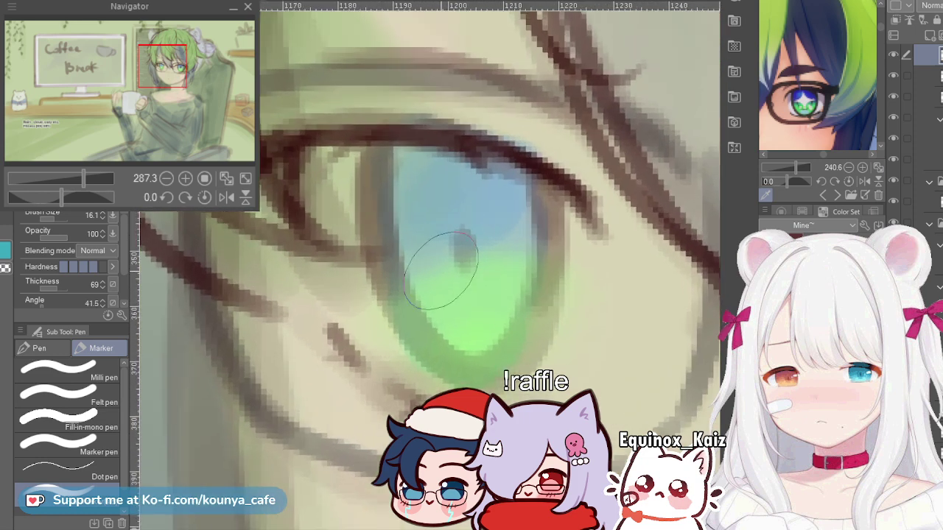
key("]")
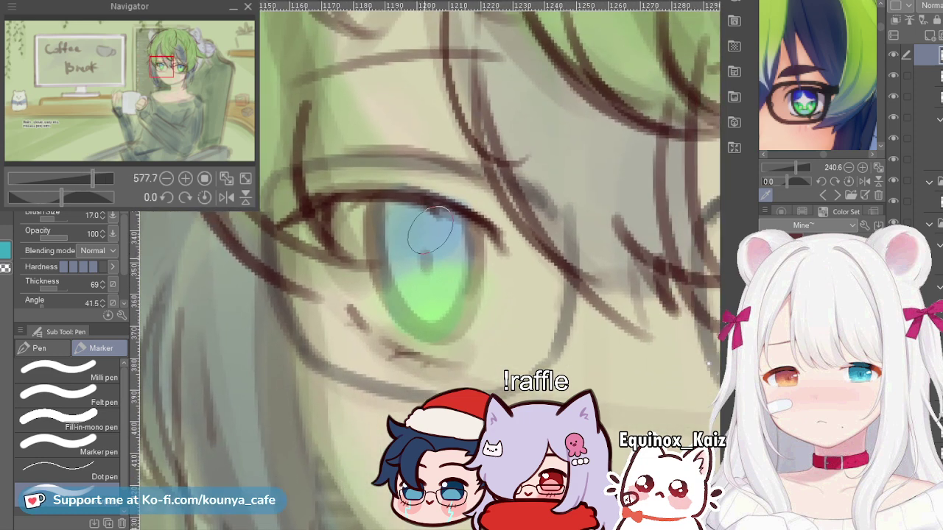
mouse_move(430, 230)
left_mouse_down()
mouse_move(417, 246)
mouse_move(421, 239)
mouse_move(430, 254)
mouse_move(335, 241)
left_mouse_up()
key("ctrl+z")
key("[")
key("[")
key("ctrl+z")
key("[")
key("[")
scroll(431, 239, "down", 3)
scroll(344, 252, "down", 2)
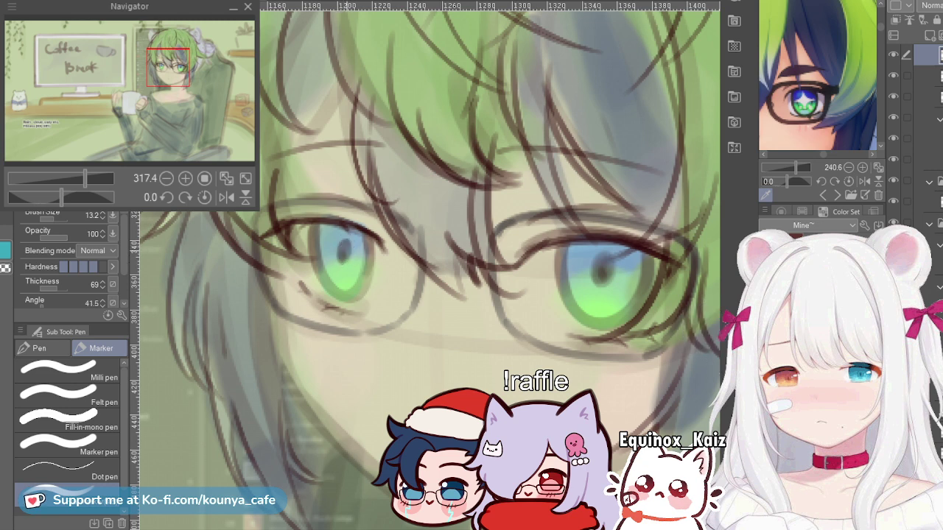
key("bracketright")
left_click_drag(343, 242, 346, 244)
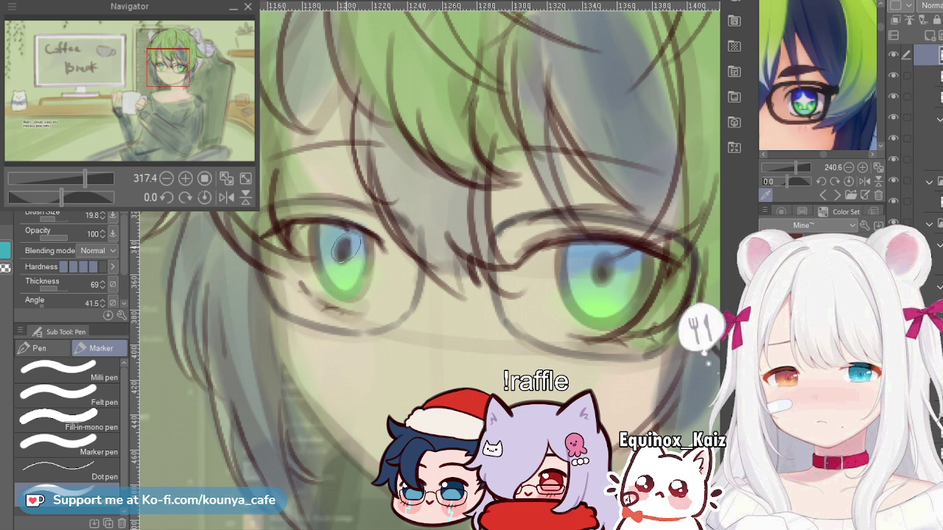
Step: Lasso around the smaller eye's iris and transform the pupil, tilting it slightly counter-clockwise, scaling it to 97 and nudging its position
key("m")
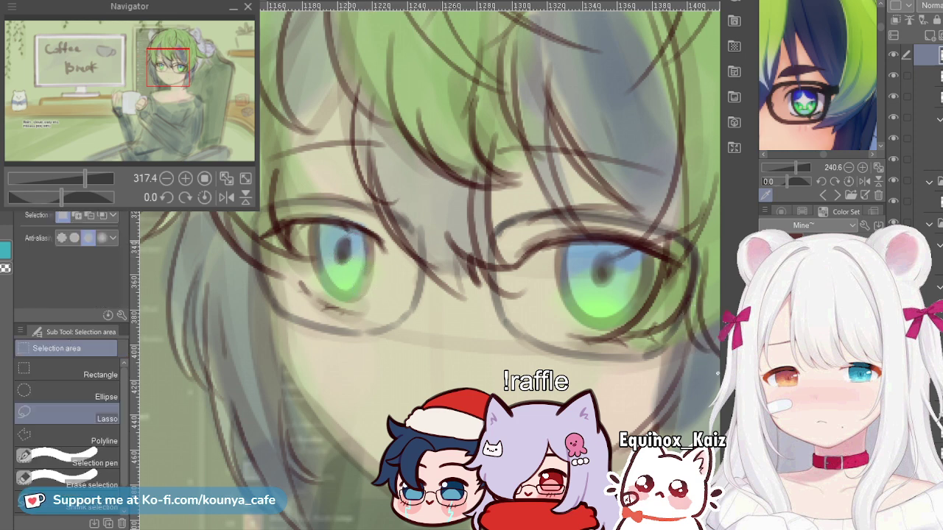
mouse_move(341, 207)
left_mouse_down()
mouse_move(364, 293)
mouse_move(370, 233)
left_mouse_up()
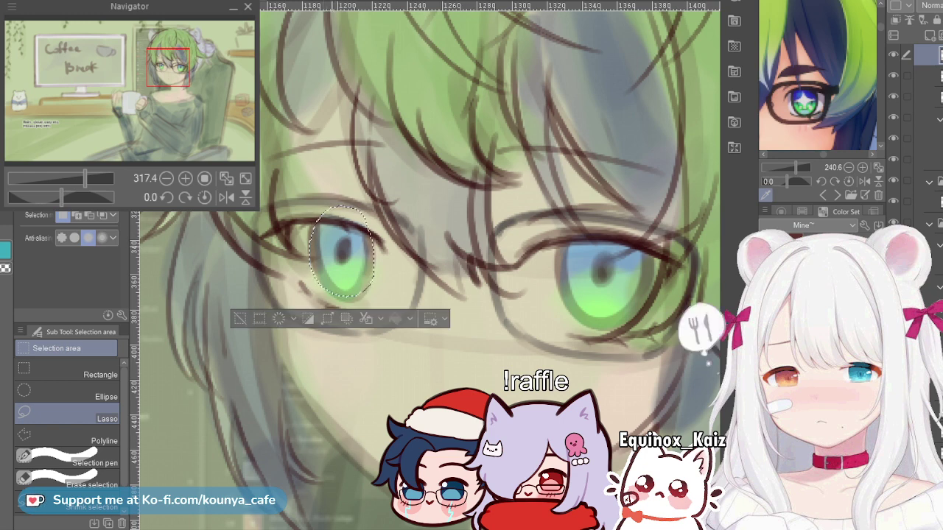
key("ctrl+t")
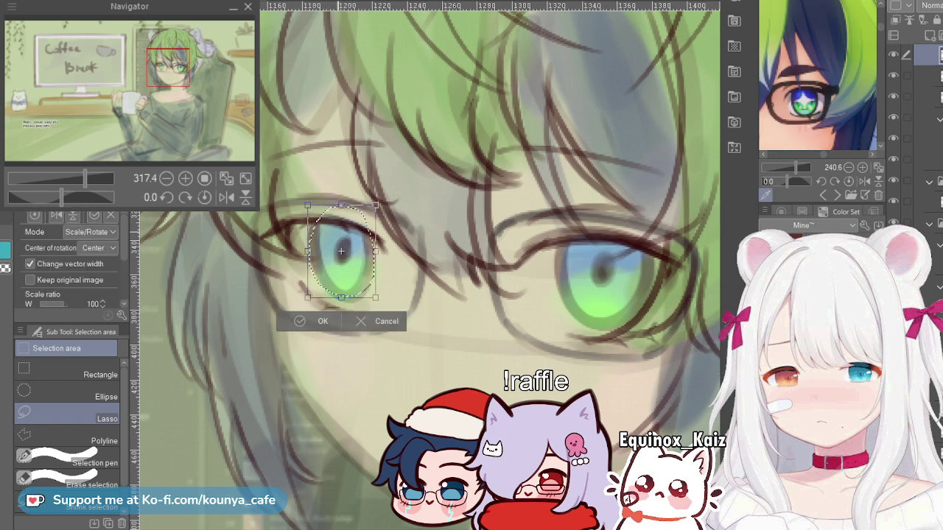
left_click_drag(324, 251, 325, 257)
left_click_drag(389, 208, 380, 200)
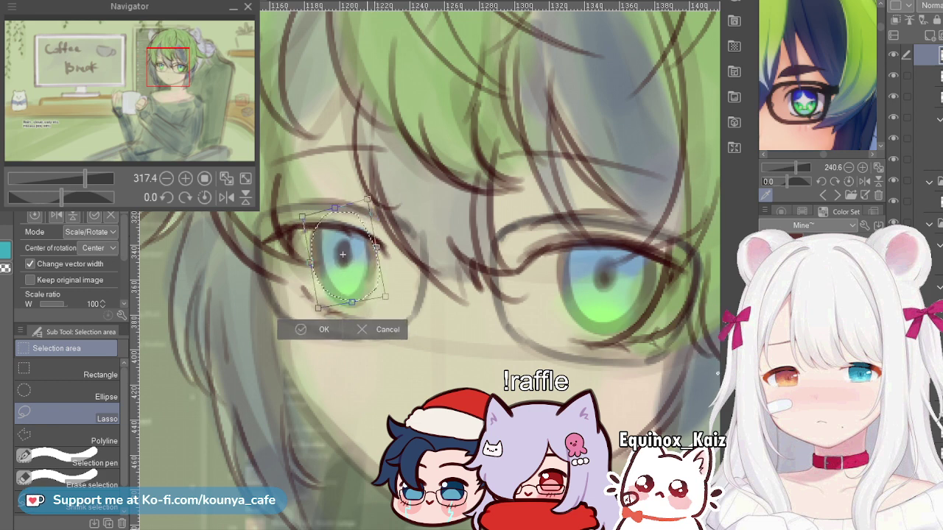
left_click_drag(381, 200, 376, 197)
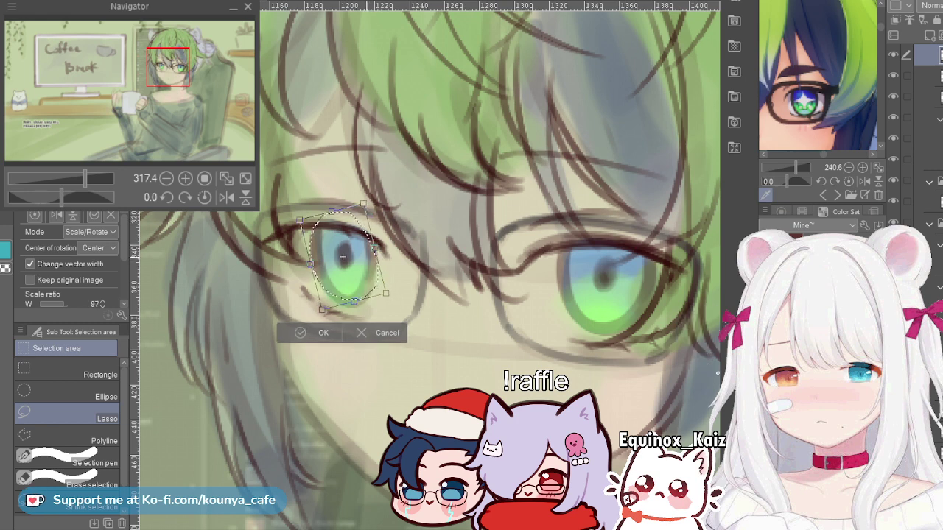
key("Right")
key("Up")
key("Down")
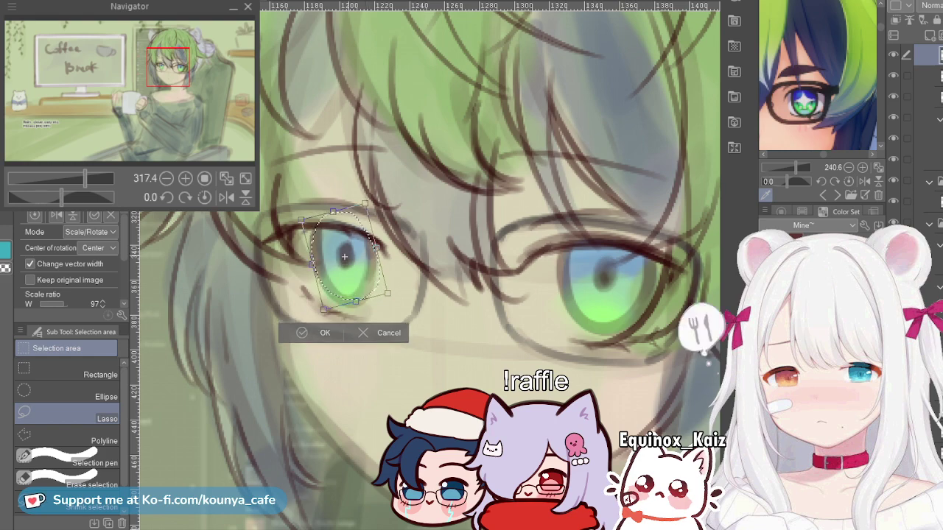
left_click(325, 332)
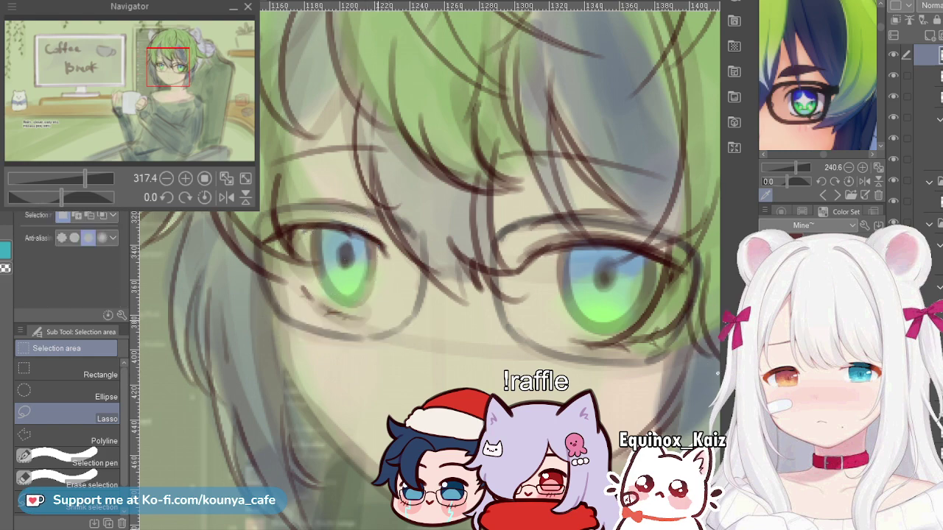
mouse_move(378, 312)
left_mouse_down()
mouse_move(316, 312)
mouse_move(363, 312)
left_mouse_up()
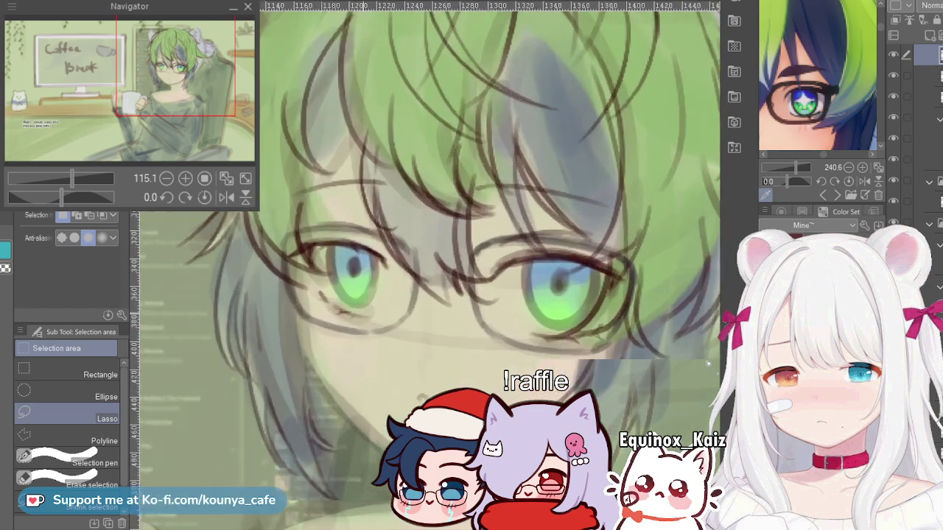
scroll(426, 265, "up", 5)
Step: Reshape and darken the smaller eye's pupil with the marker at brush size 9.0
key("p")
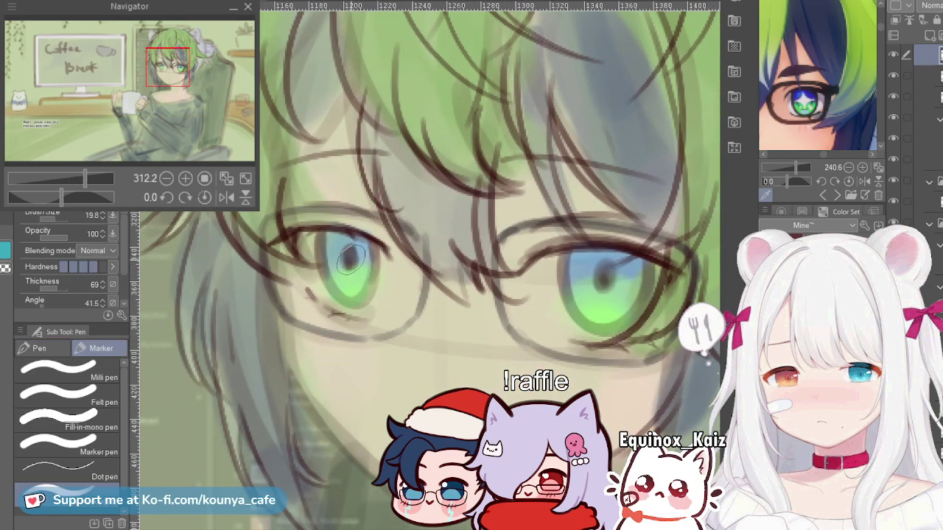
scroll(353, 255, "up", 3)
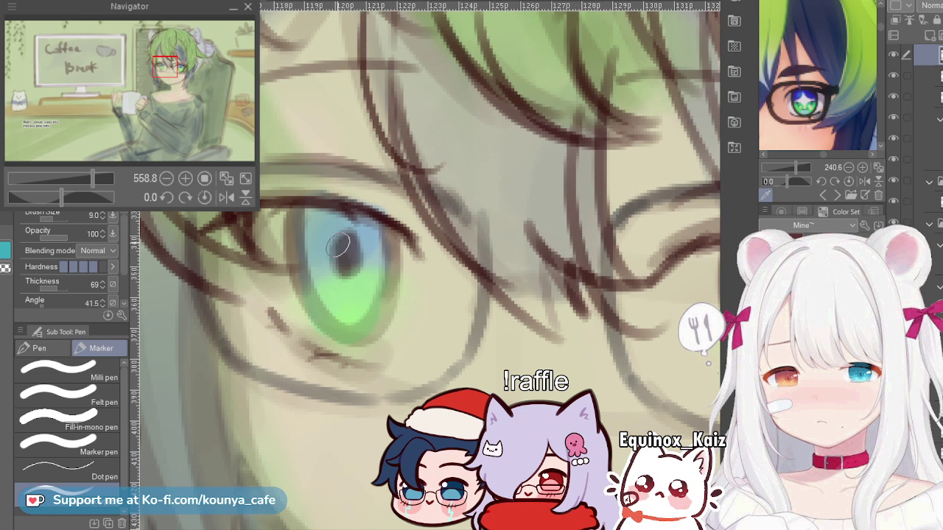
scroll(351, 249, "up", 3)
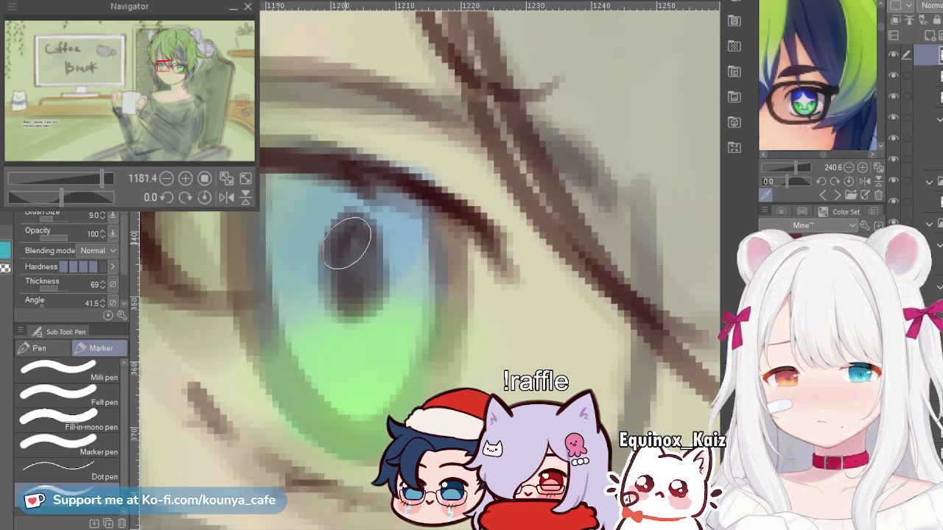
mouse_move(361, 223)
left_mouse_down()
mouse_move(377, 268)
mouse_move(358, 228)
mouse_move(376, 266)
mouse_move(354, 302)
mouse_move(363, 310)
mouse_move(342, 315)
mouse_move(363, 286)
mouse_move(359, 306)
mouse_move(344, 299)
mouse_move(361, 320)
mouse_move(365, 286)
mouse_move(362, 297)
mouse_move(342, 301)
mouse_move(362, 271)
mouse_move(363, 295)
mouse_move(353, 234)
mouse_move(346, 263)
left_mouse_up()
scroll(347, 263, "down", 5)
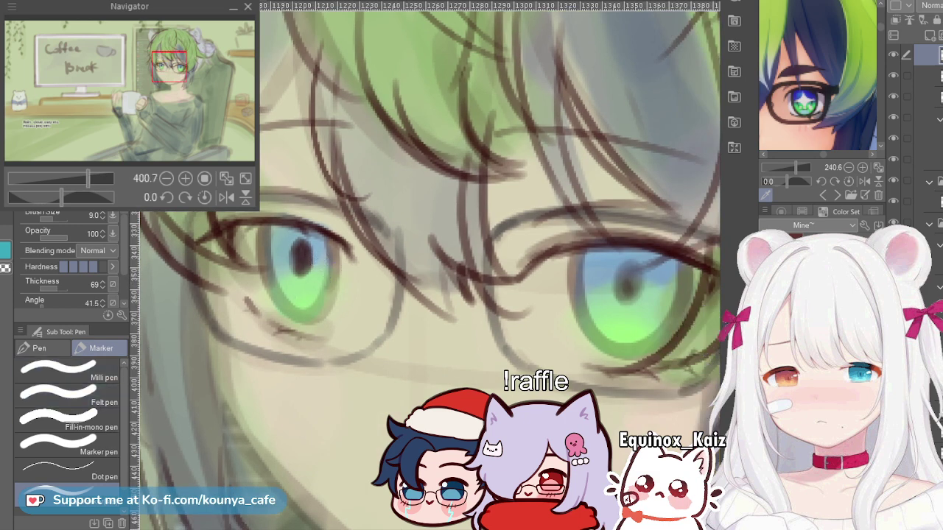
Step: Fade the smaller eye's pupil lightly with the Soft eraser at size 109.4
key("e")
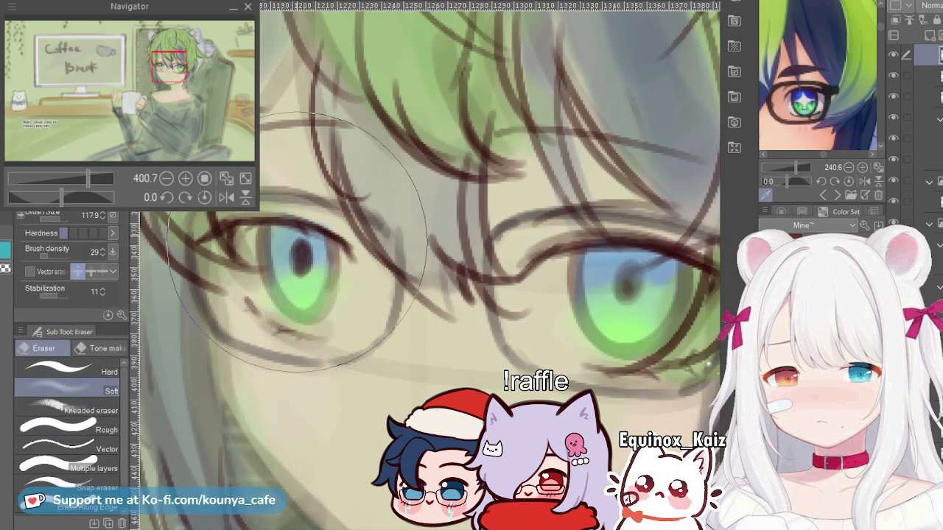
key("[")
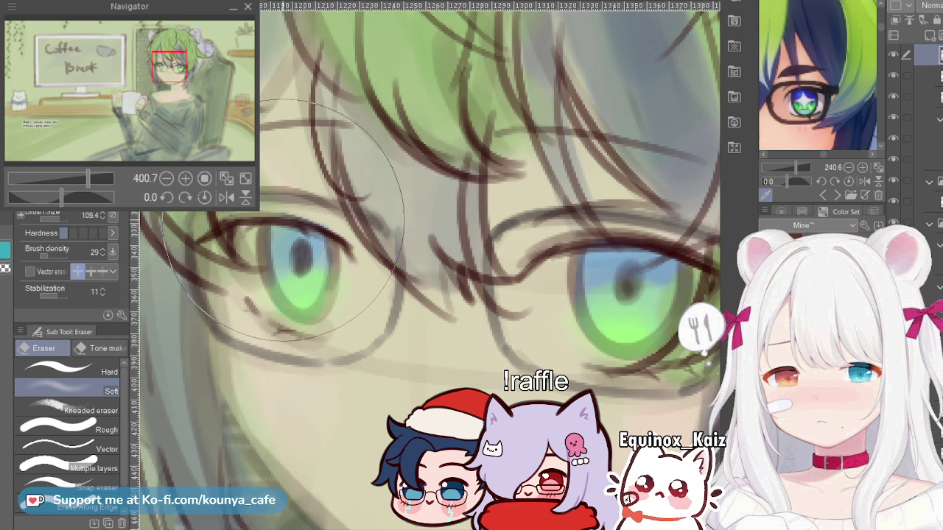
left_click_drag(284, 251, 273, 267)
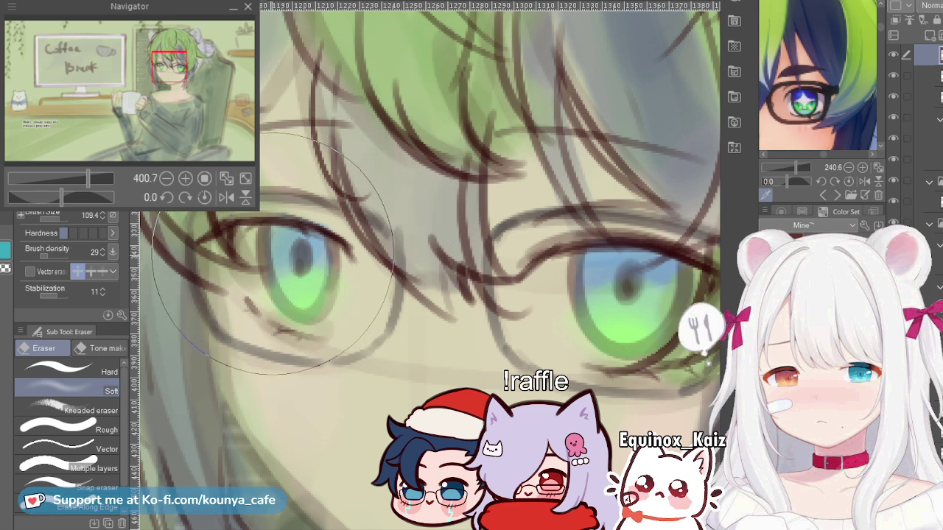
key("p")
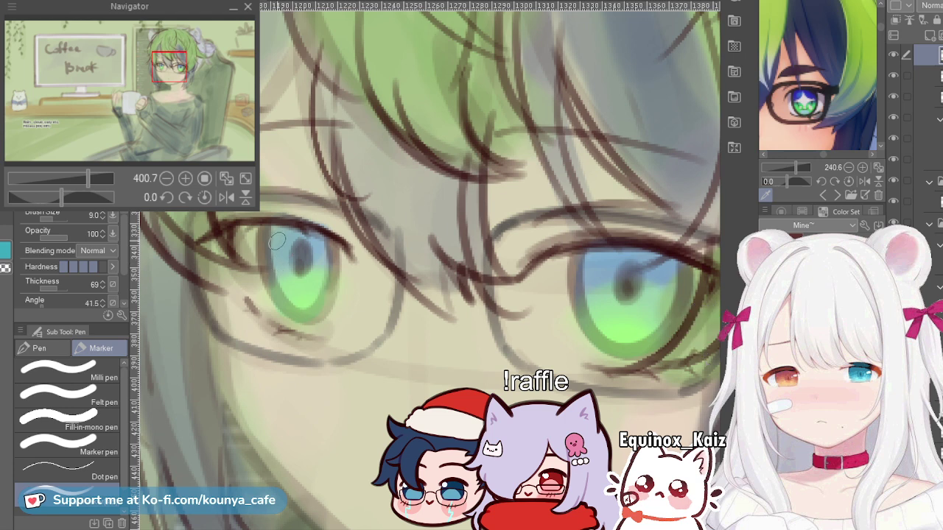
key("ctrl+t")
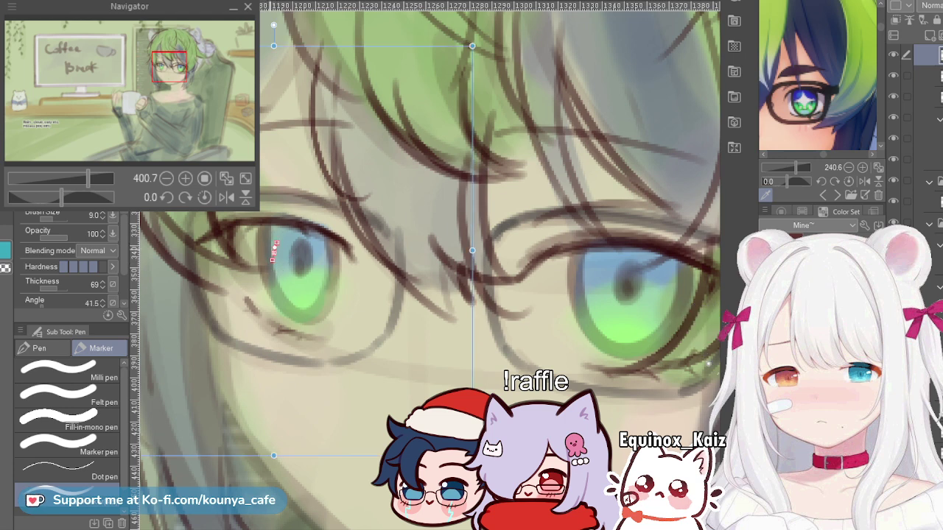
key("Escape")
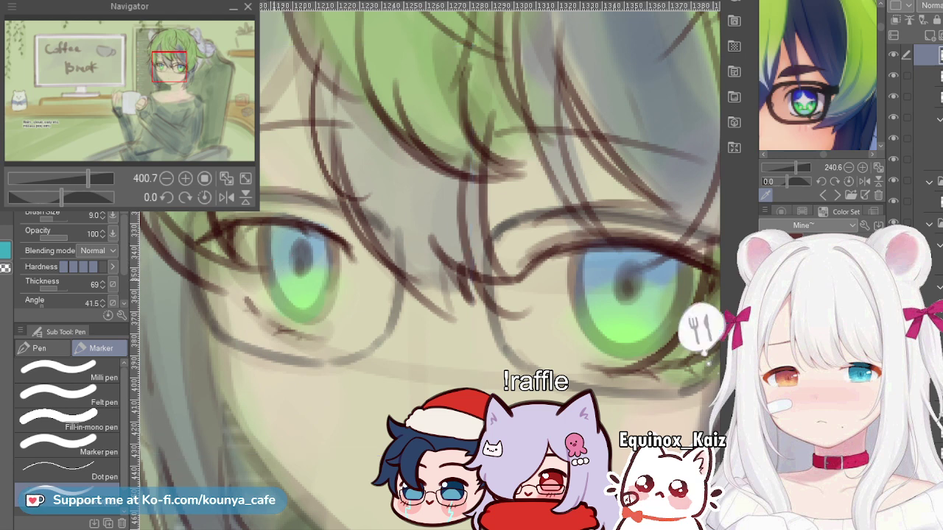
Step: Select the iris line layer and outline both sides of the smaller eye's iris with the marker at brush size 6.4
scroll(916, 139, "up", 1)
scroll(917, 138, "down", 1)
scroll(916, 138, "up", 3)
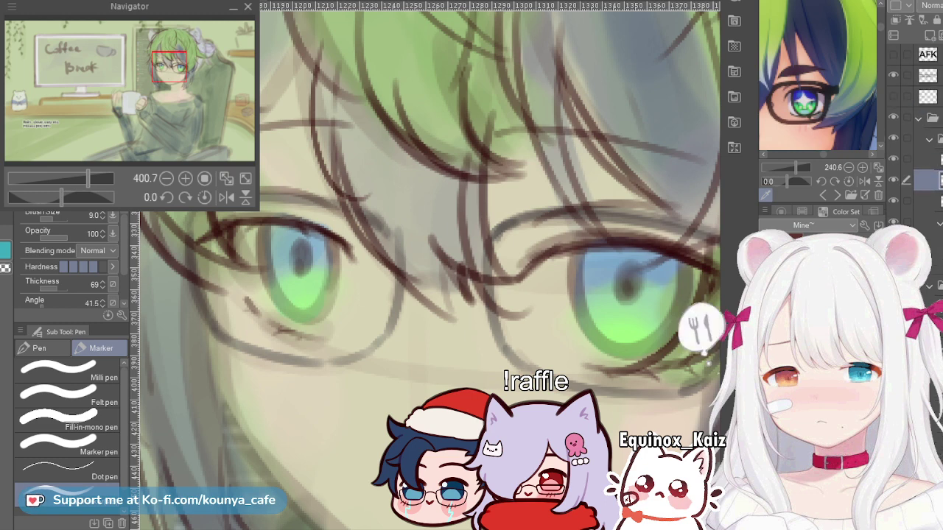
left_click(927, 159)
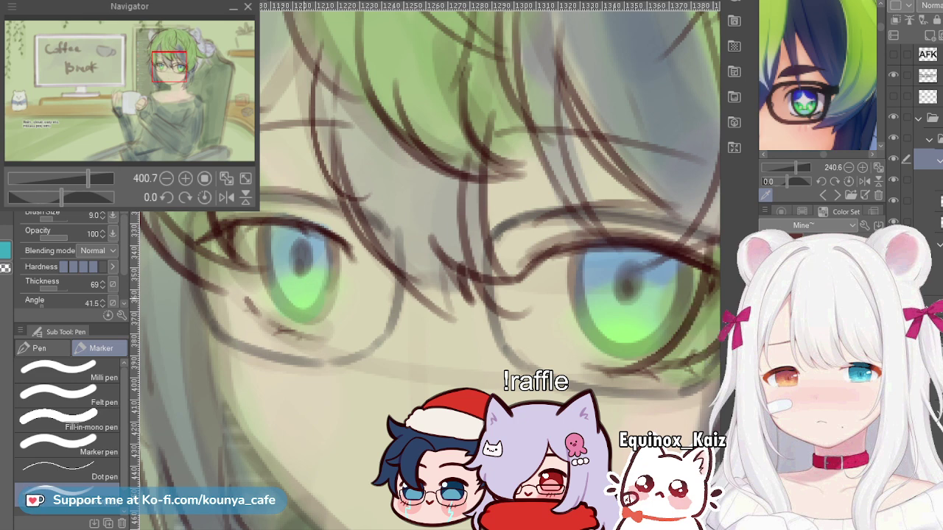
left_click(928, 180)
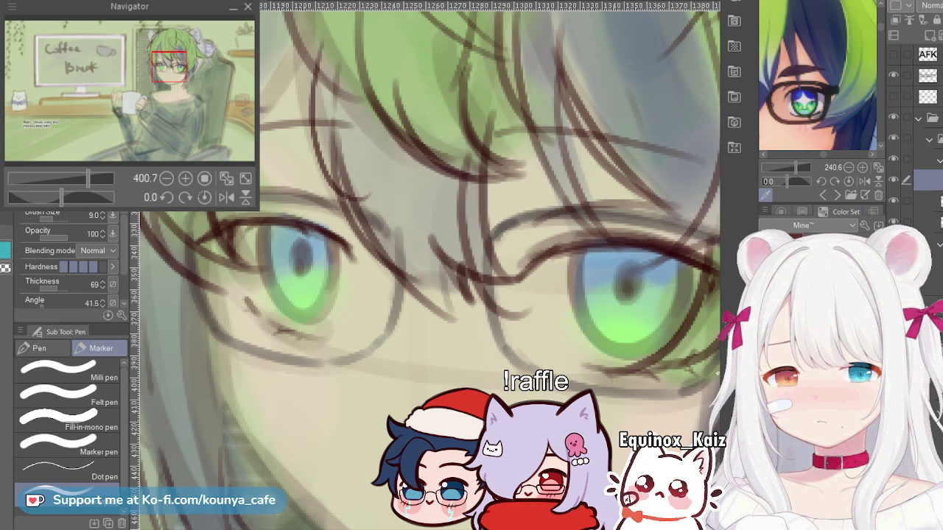
scroll(304, 245, "up", 1)
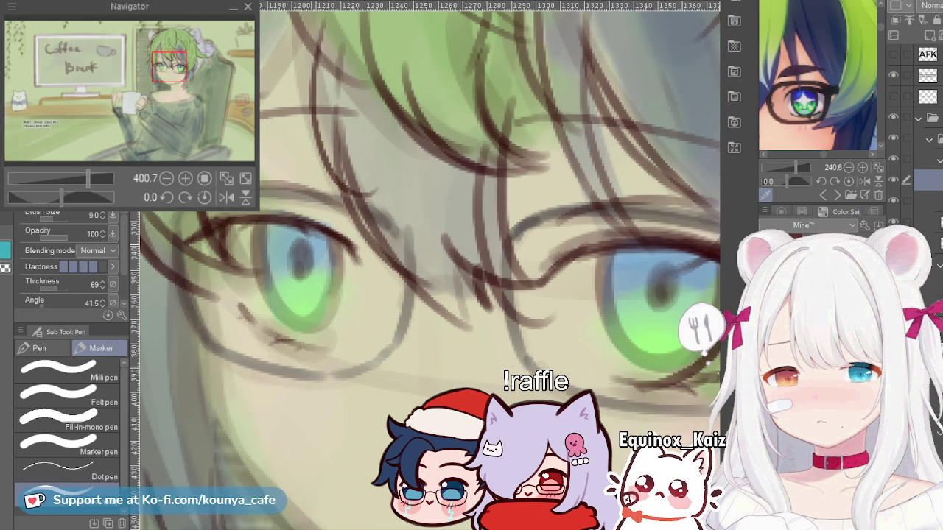
scroll(231, 222, "up", 1)
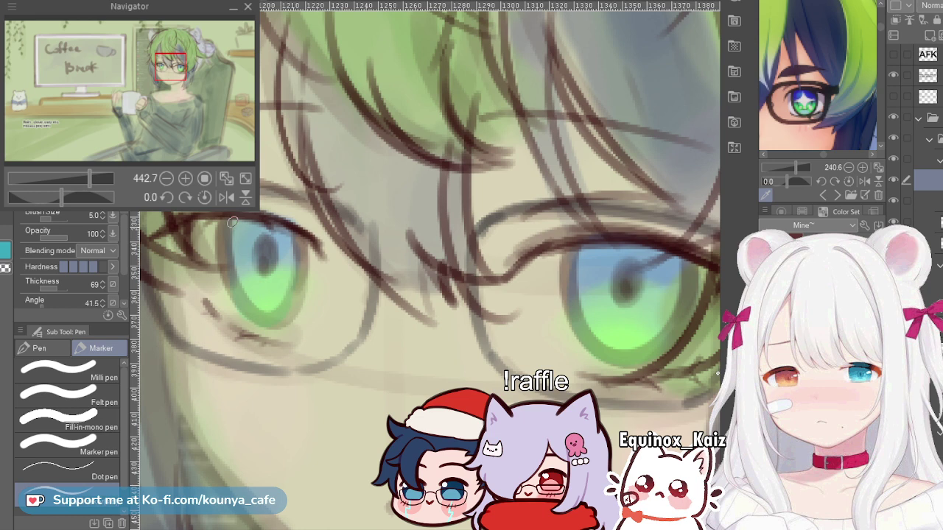
key("]")
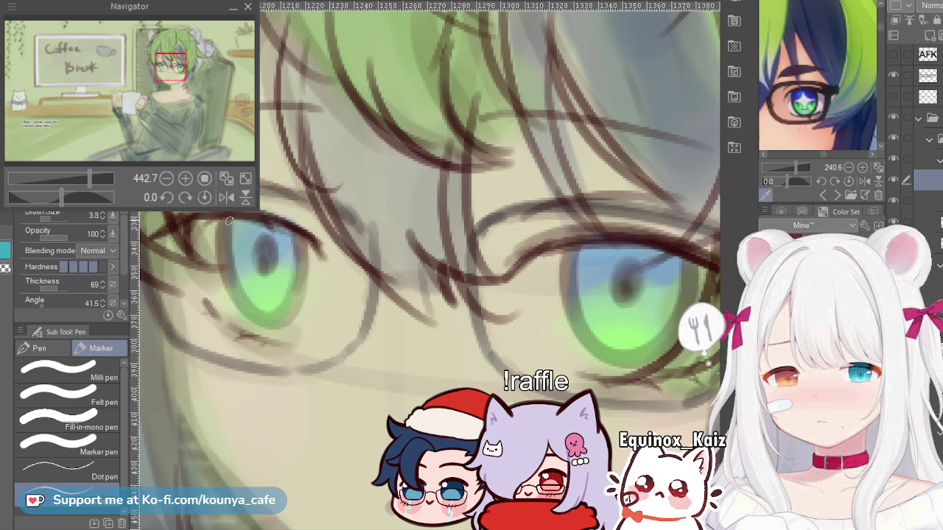
left_click_drag(224, 225, 219, 263)
key("]")
key("]")
key("]")
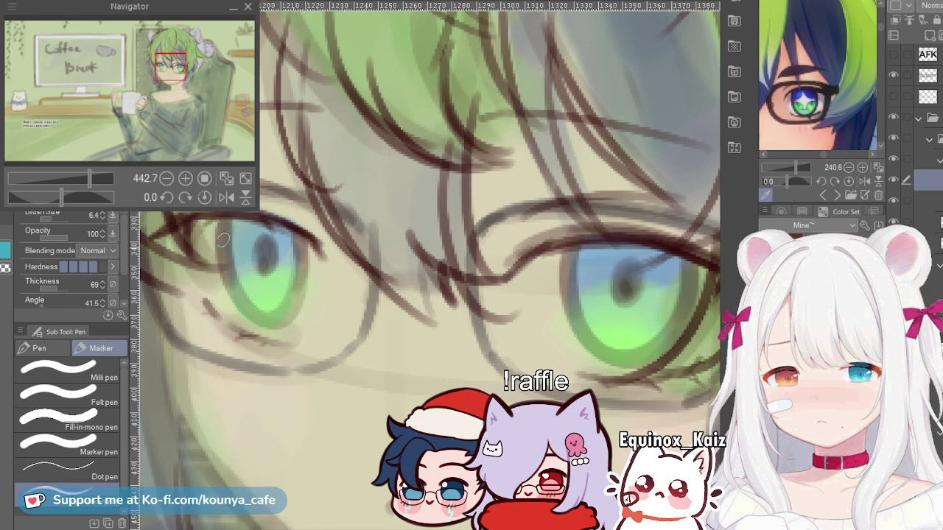
left_click_drag(219, 221, 232, 305)
key("ctrl+z")
left_click_drag(218, 251, 234, 295)
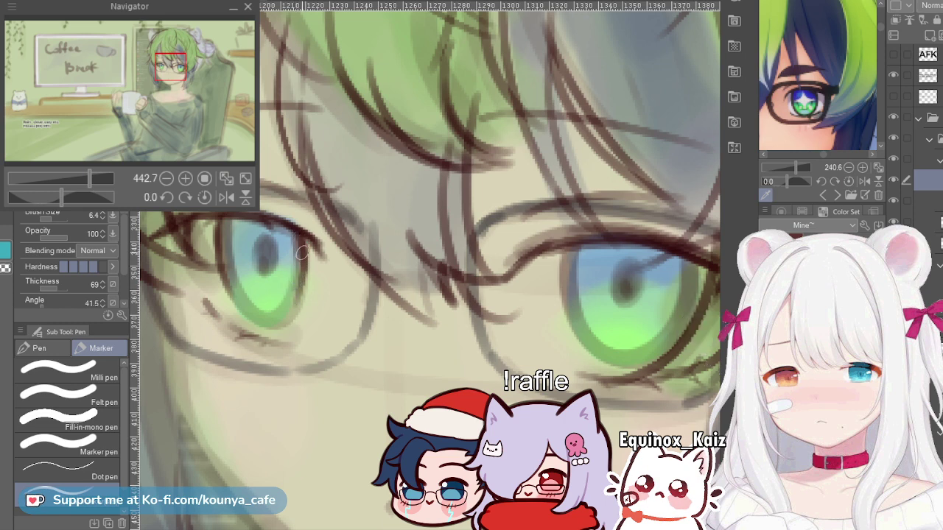
left_click_drag(295, 242, 303, 268)
Step: Outline both sides of the larger eye's iris with the marker at brush size 7.2 and shift the outer edge stroke slightly inward
key("]")
mouse_move(573, 249)
left_mouse_down()
mouse_move(569, 297)
mouse_move(580, 333)
mouse_move(590, 329)
left_mouse_up()
key("[")
key("ctrl+z")
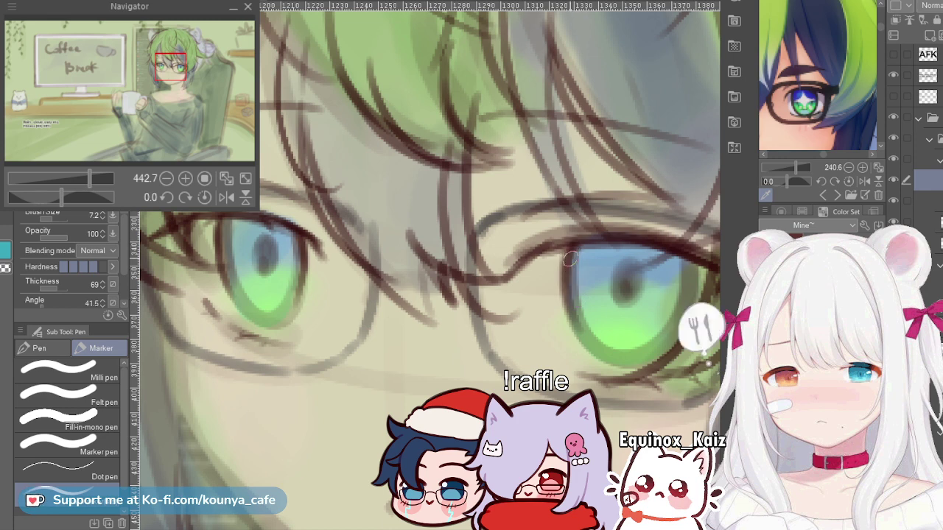
left_click(695, 282, "ctrl")
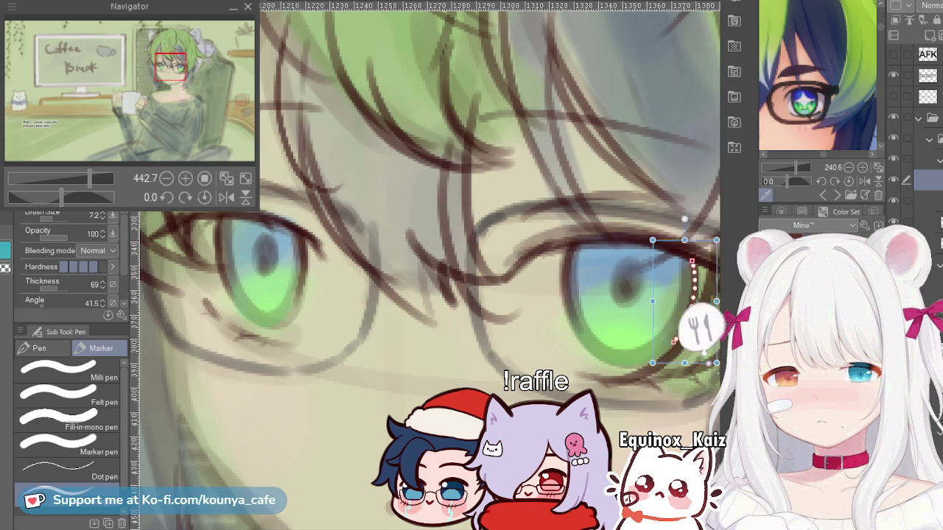
left_click_drag(695, 283, 691, 284)
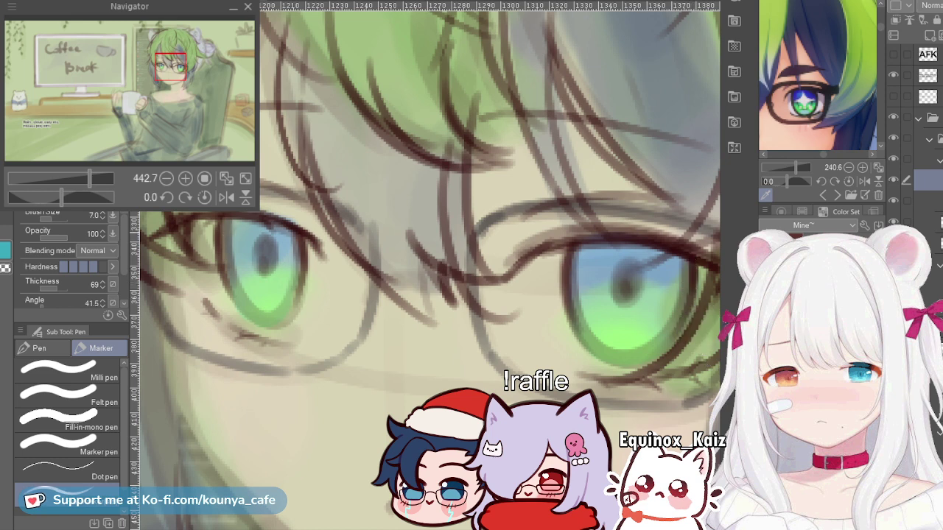
key("]")
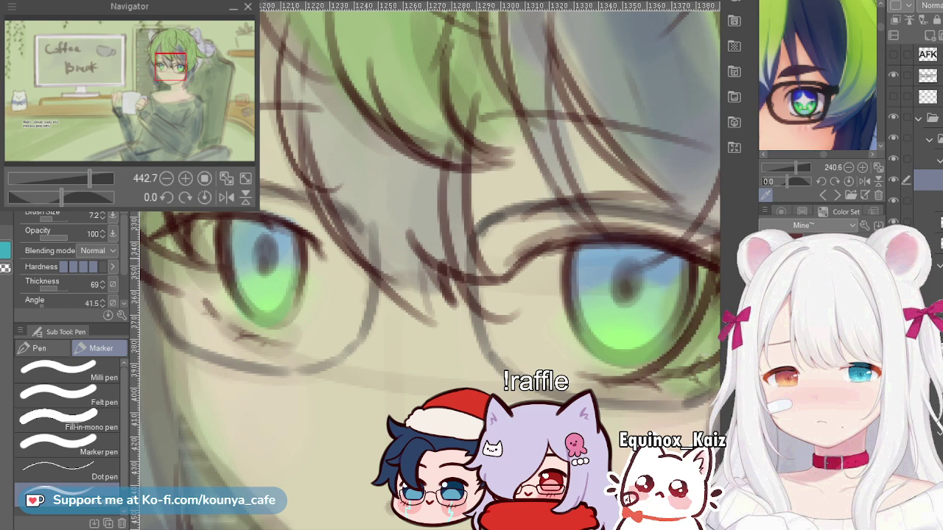
Step: Thicken the side outlines of the irises with the marker at brush size 8.2
scroll(165, 251, "down", 5)
scroll(166, 251, "up", 6)
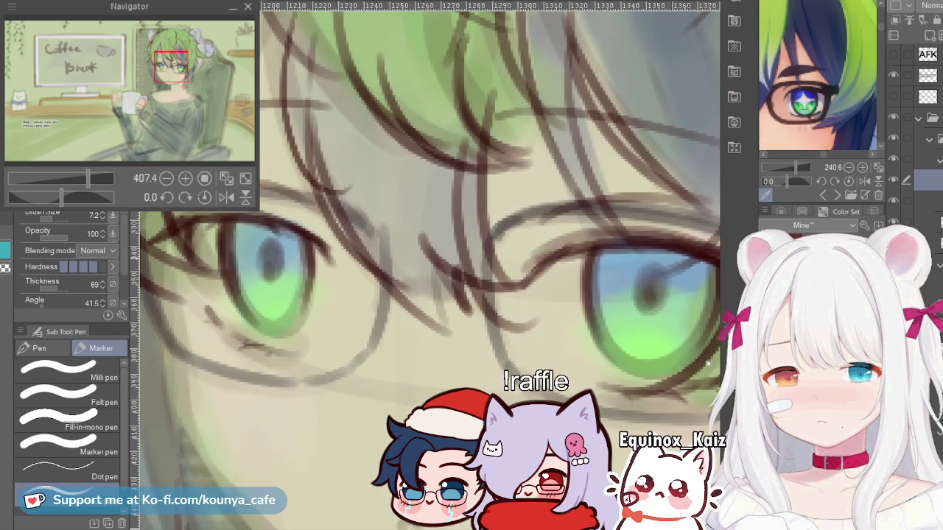
scroll(244, 280, "up", 1)
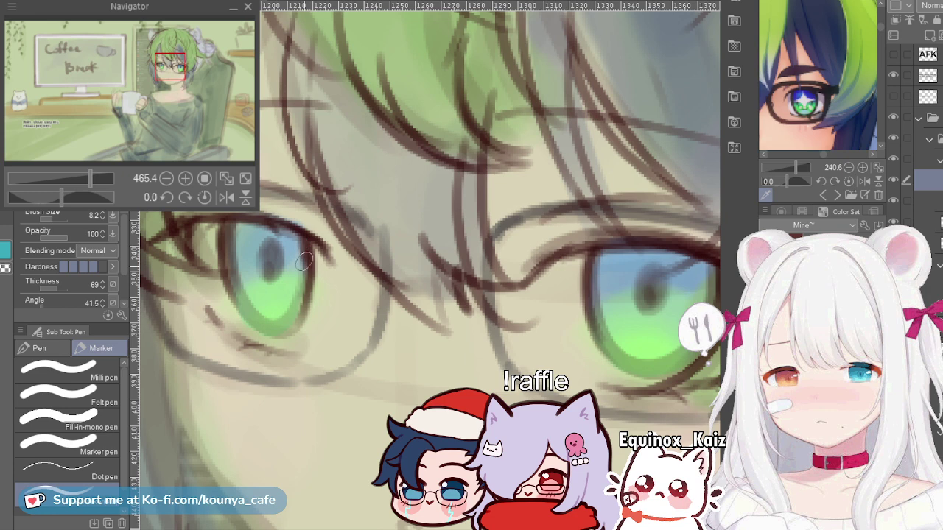
left_click_drag(595, 273, 577, 268)
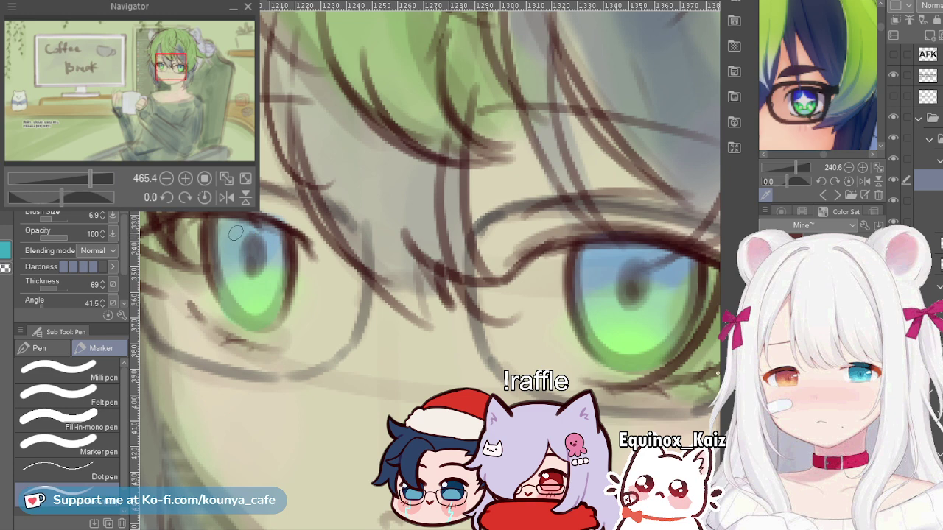
left_click_drag(236, 225, 272, 246, "ctrl+alt")
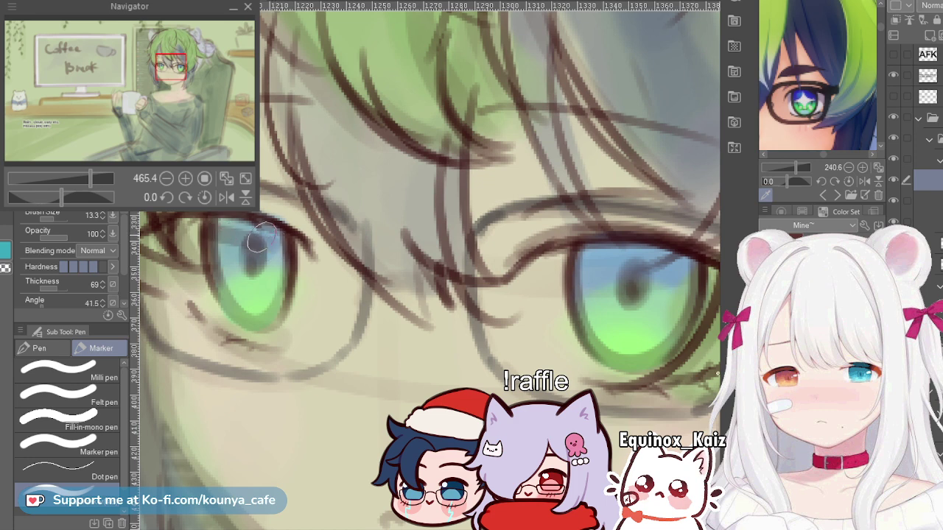
left_click_drag(221, 226, 264, 228)
key("ctrl+z")
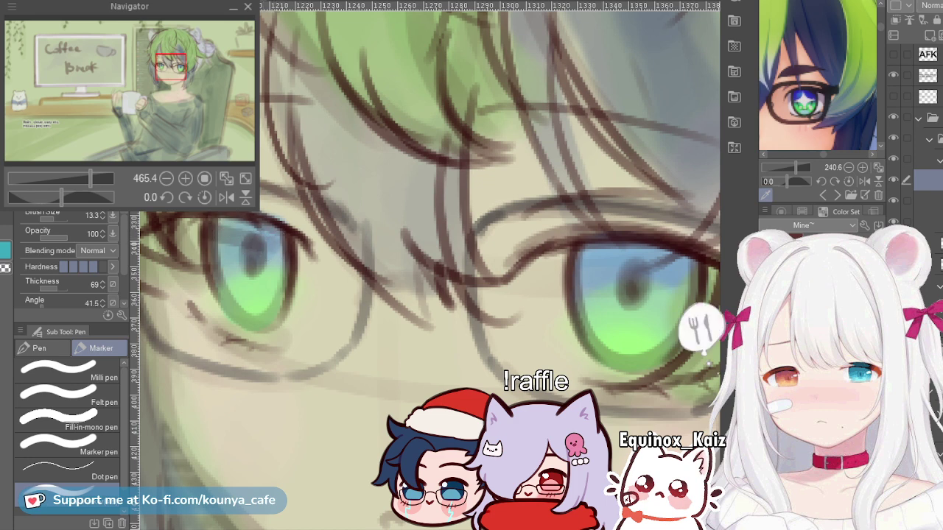
key("ctrl+z")
Step: Shade the upper part of both irises with the marker at brush sizes 20.1 and 30.6
key("bracketright")
key("bracketright")
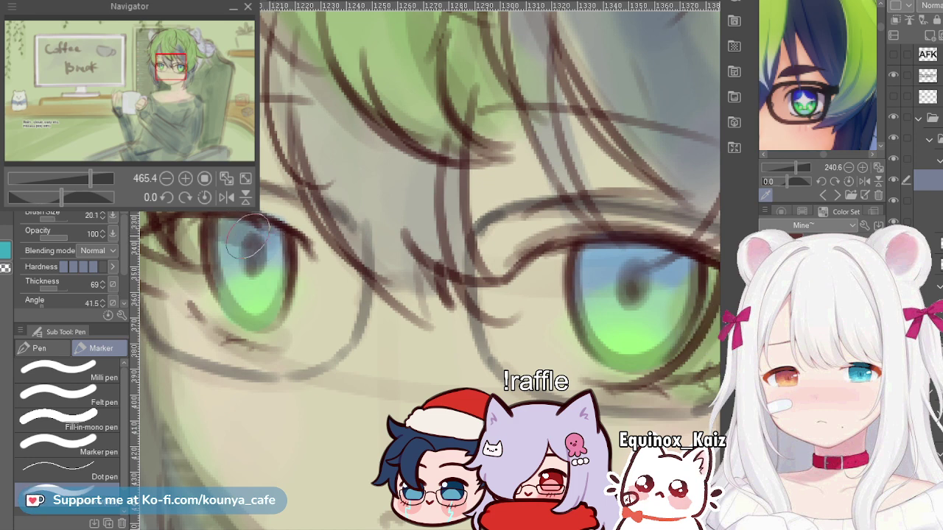
left_click_drag(583, 267, 689, 268)
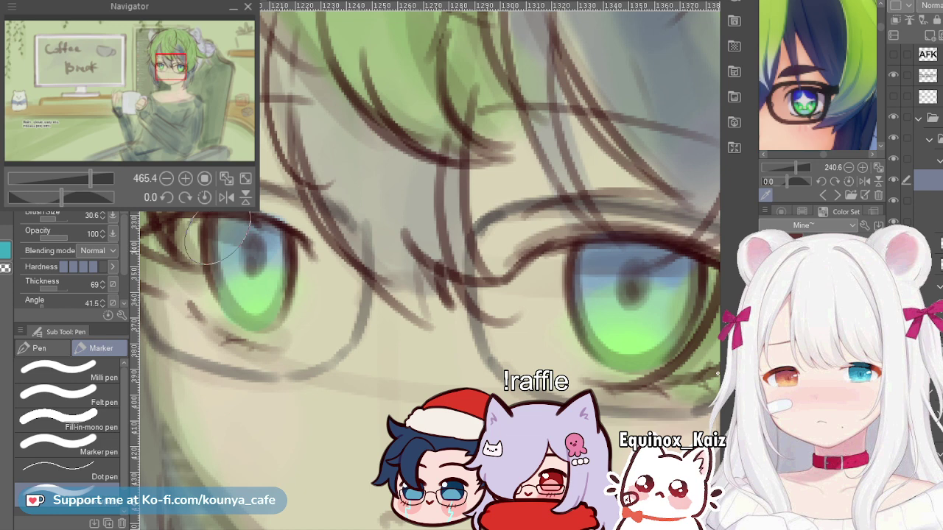
key("[")
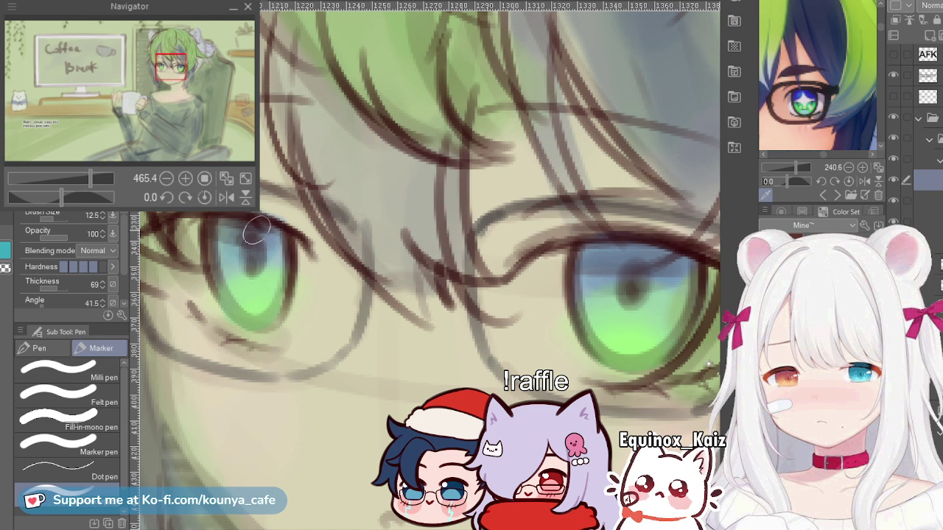
Step: Deepen the shading at the top of the smaller eye's iris with the marker at brush sizes 12.5 and 16.3
key("[")
key("bracketright")
key("bracketright")
key("bracketright")
key("bracketright")
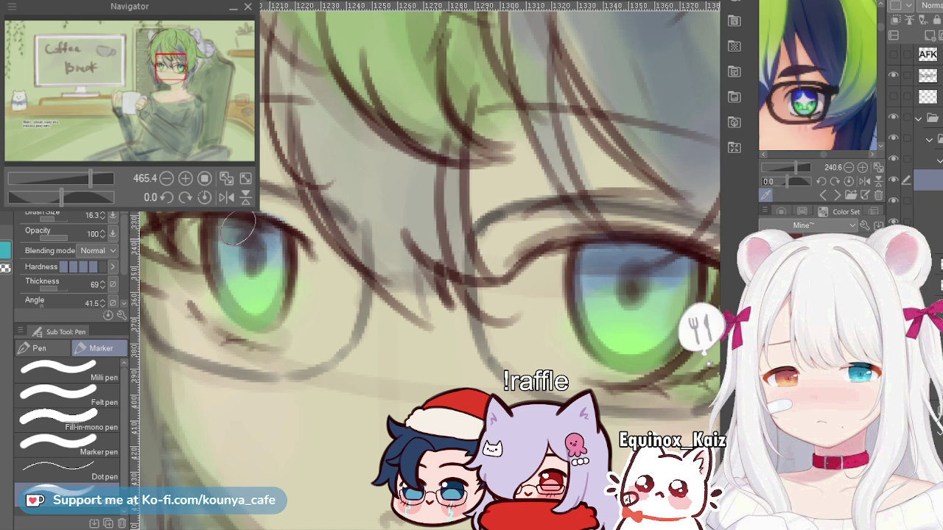
key("bracketleft")
key("bracketleft")
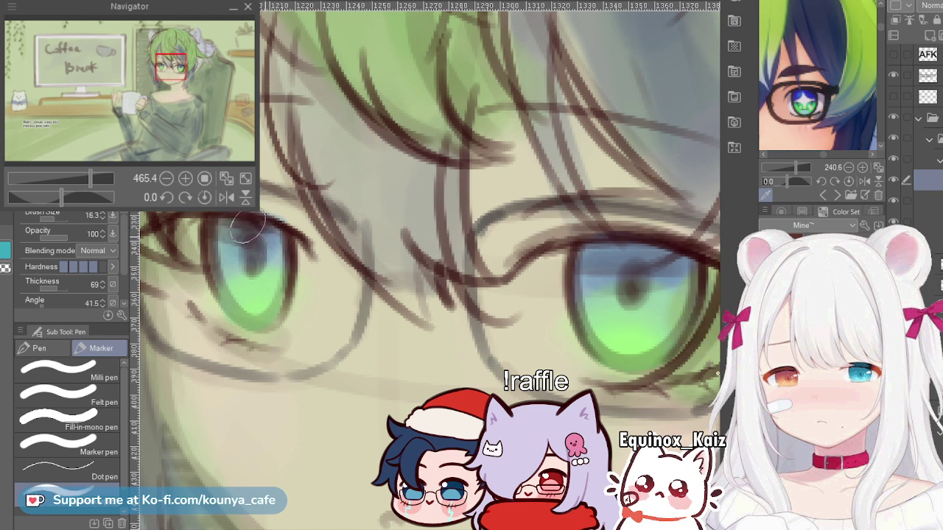
Step: Deepen the shadow across the top of the larger eye's iris with the marker at brush size 20.0
key("bracketright")
key("bracketright")
key("bracketright")
key("bracketright")
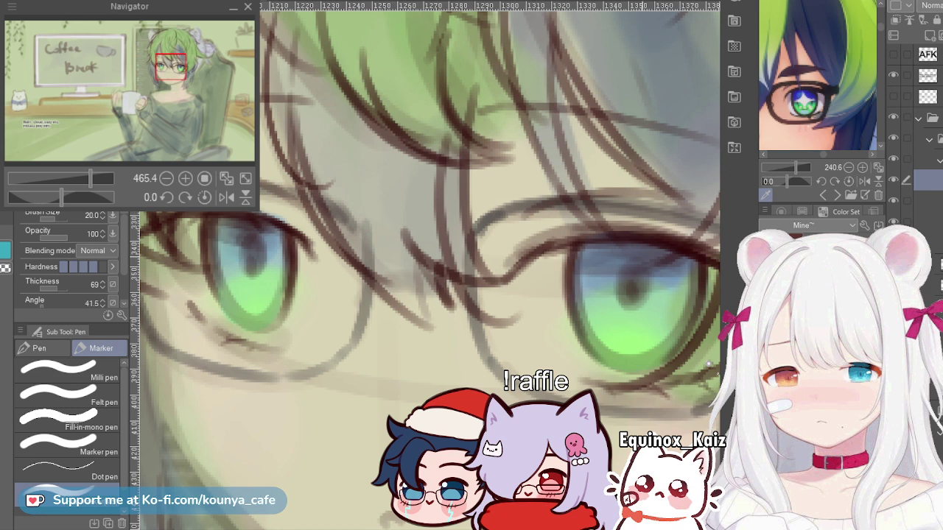
key("bracketleft")
key("bracketleft")
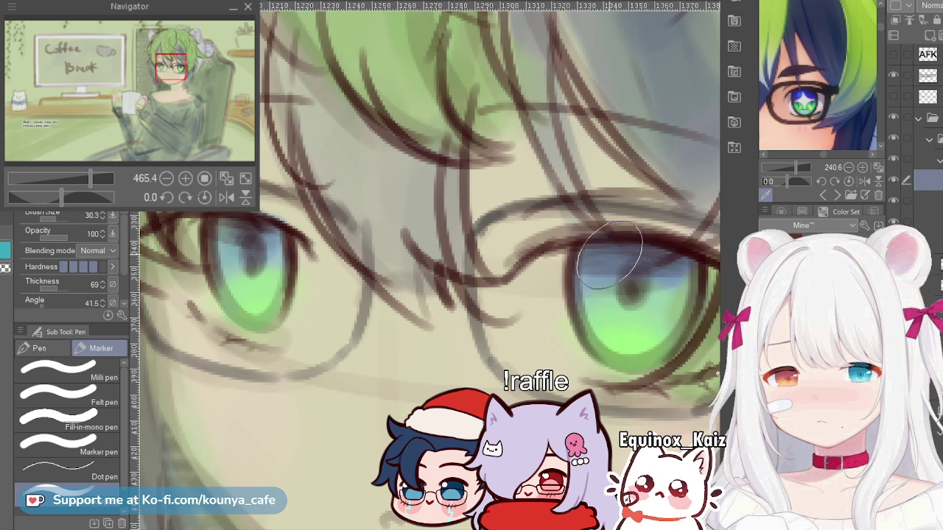
Step: Darken and even out the larger iris's upper shadow with the marker at brush sizes 25.9, 16.9 and 27.4
key("bracketright")
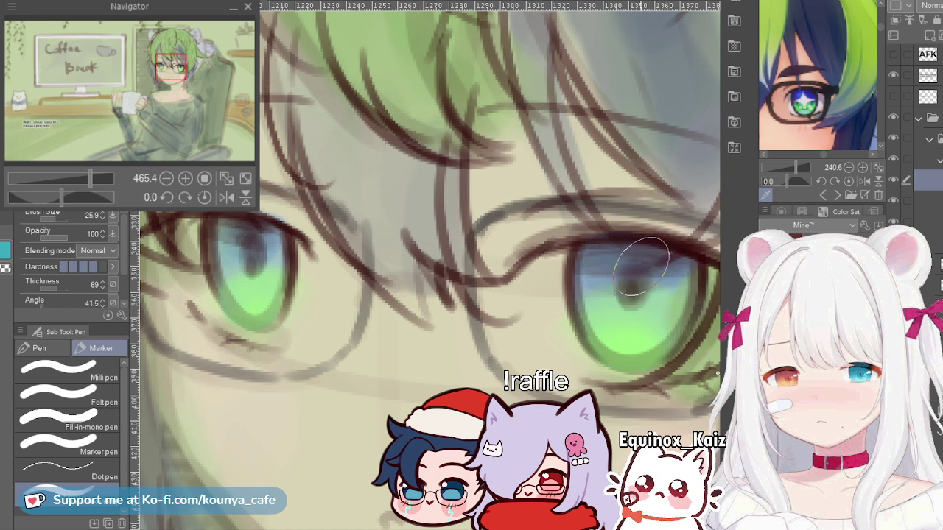
key("[")
key("[")
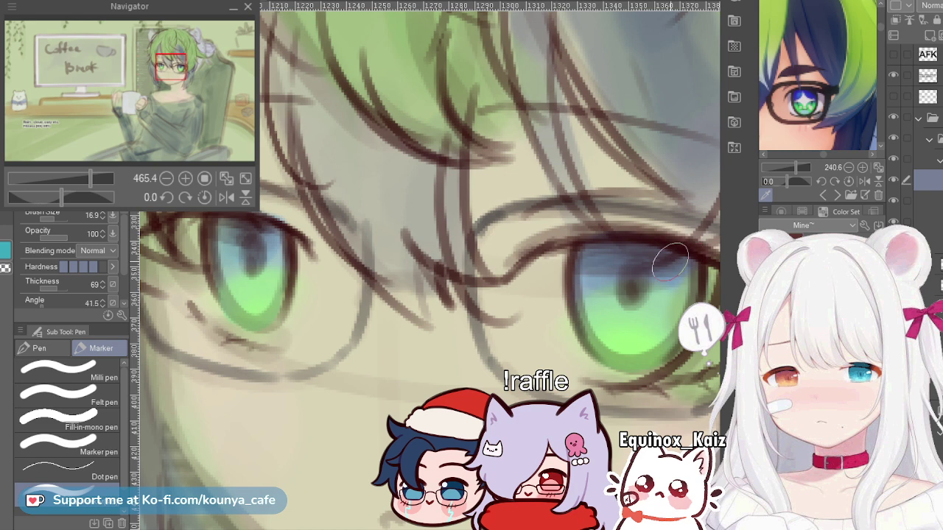
key("bracketright")
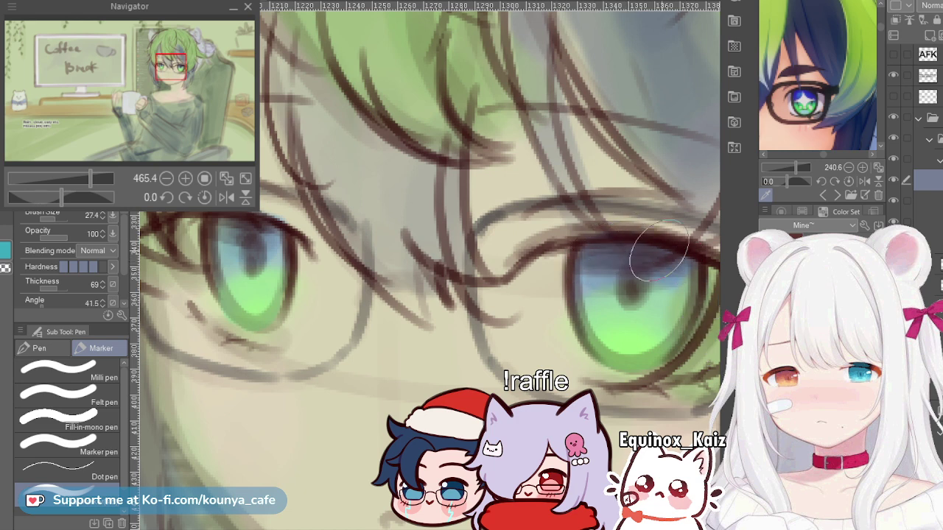
key("bracketleft")
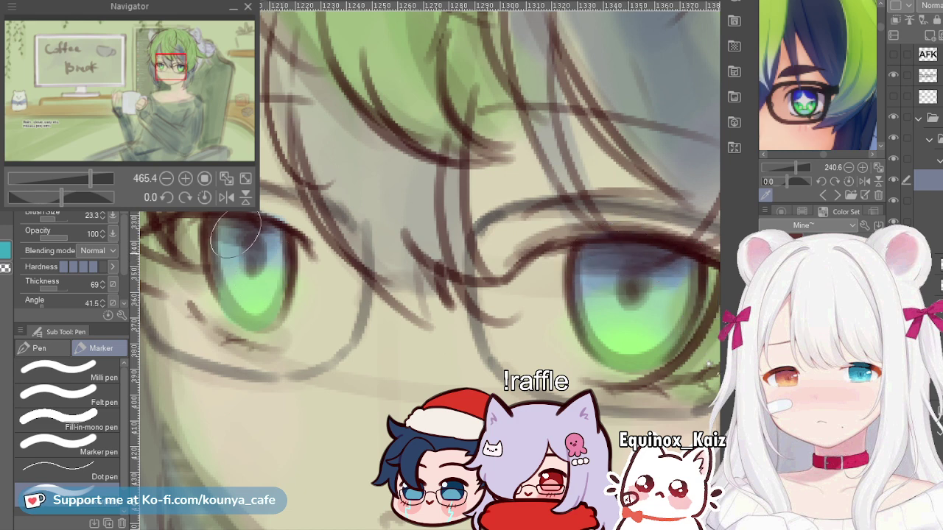
Step: Switch to the layer holding the iris side outlines, load its contents as a selection to check them, and deselect
scroll(916, 147, "down", 2)
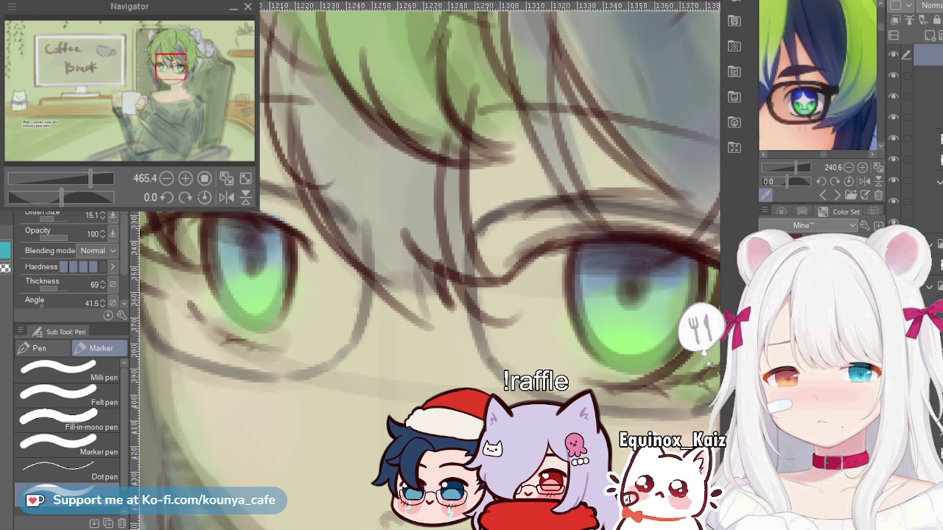
scroll(917, 118, "up", 3)
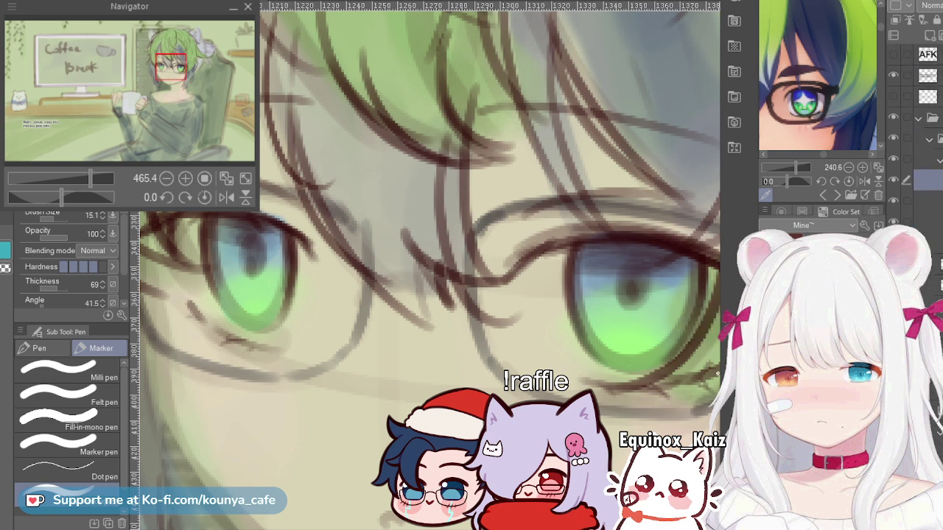
left_click(928, 221)
left_click(929, 221, "ctrl")
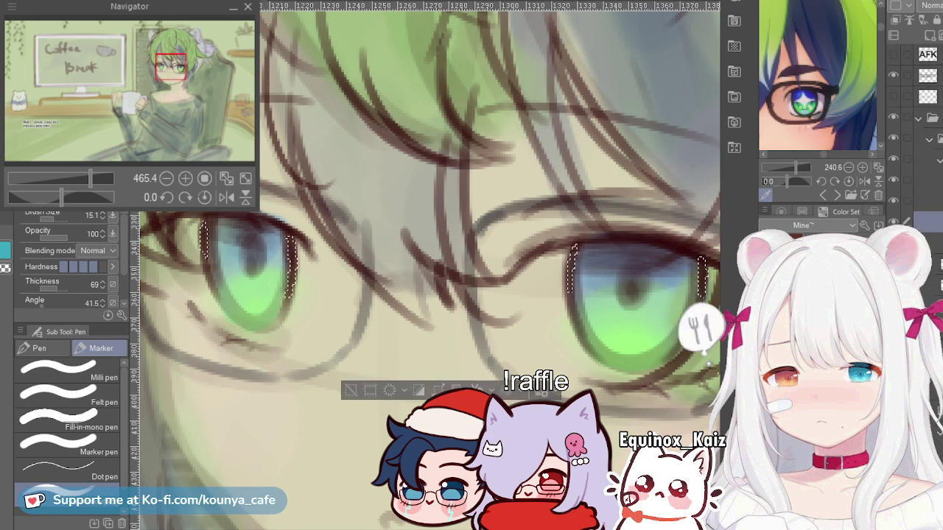
key("ctrl+d")
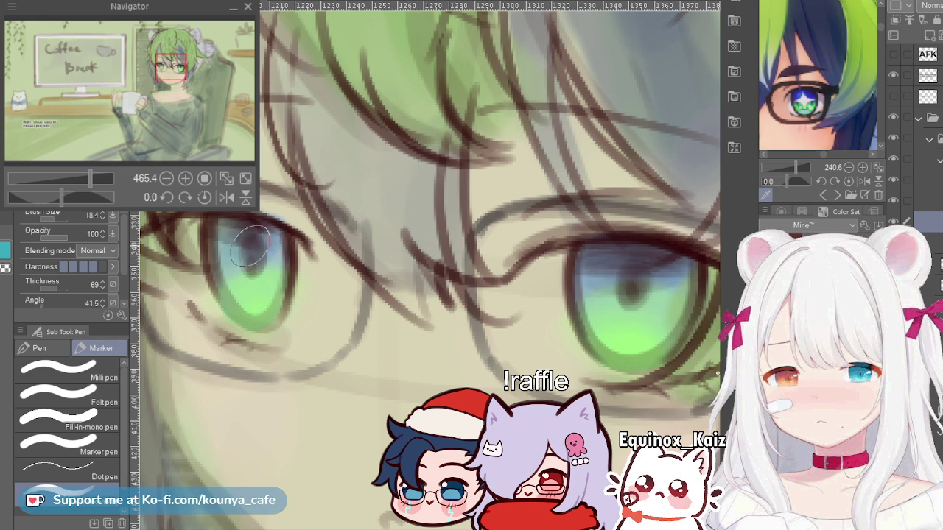
Step: Darken the pupils of both eyes with the marker at brush size 16.8, undoing unsatisfactory strokes
key("]")
left_click_drag(251, 245, 251, 266)
key("ctrl+z")
key("[")
key("ctrl+z")
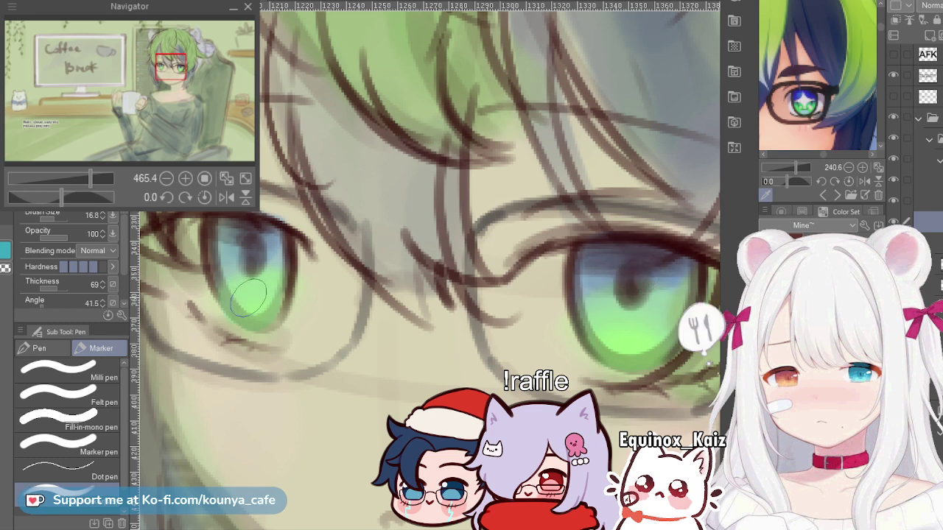
Step: Refine the smaller eye's pupil edges with the marker at brush sizes 6.7 and 5.6
scroll(258, 243, "up", 5)
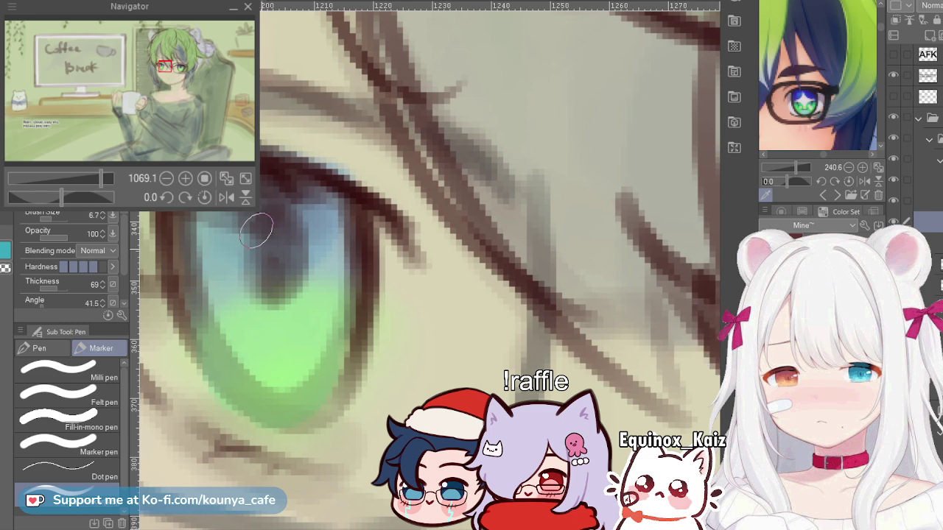
scroll(265, 232, "up", 1)
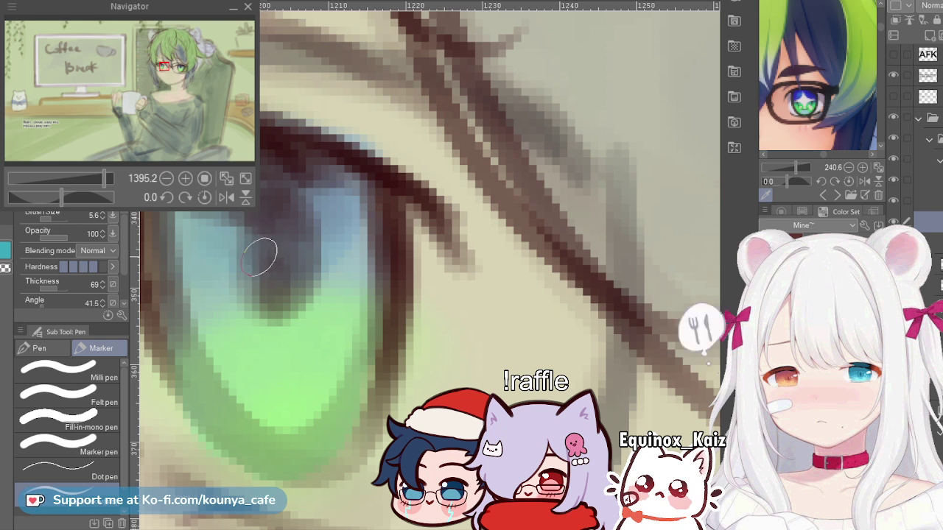
Step: Reduce the marker size to 4.9 and outline both sides of the pupil in the left-hand eye with dark strokes
key("[")
left_click_drag(246, 221, 253, 288)
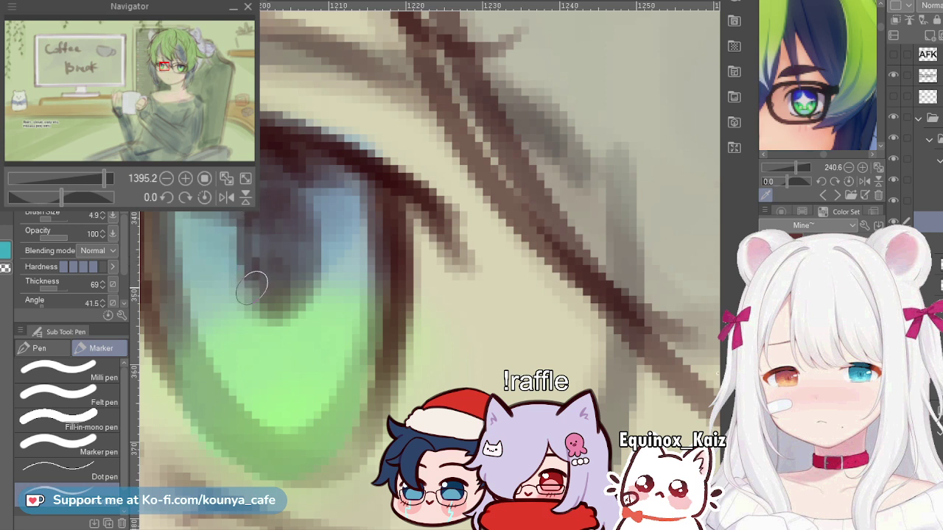
left_click_drag(250, 214, 247, 282)
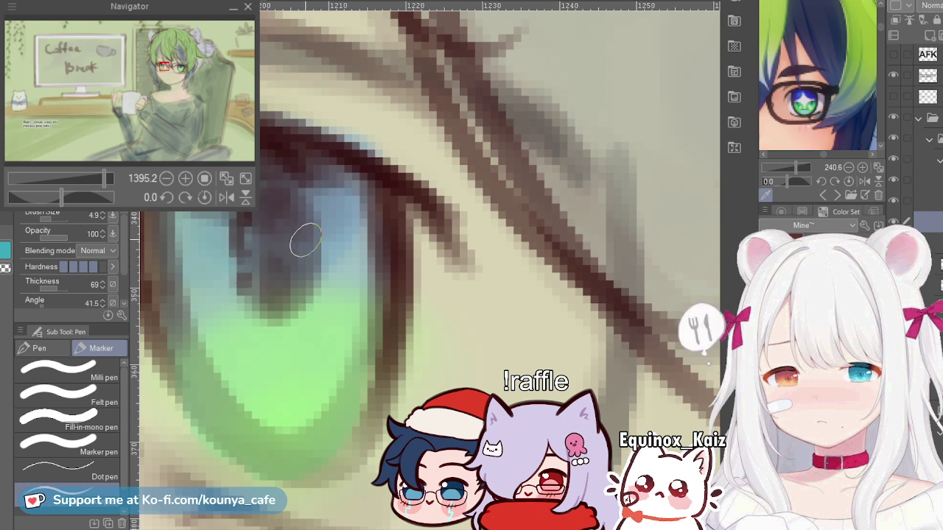
left_click_drag(309, 211, 311, 276)
left_click_drag(302, 211, 309, 299)
Step: Outline the pupil of the right-hand eye with dark curved strokes, undoing and redrawing its outer side
scroll(311, 295, "down", 6)
left_click_drag(564, 293, 466, 262)
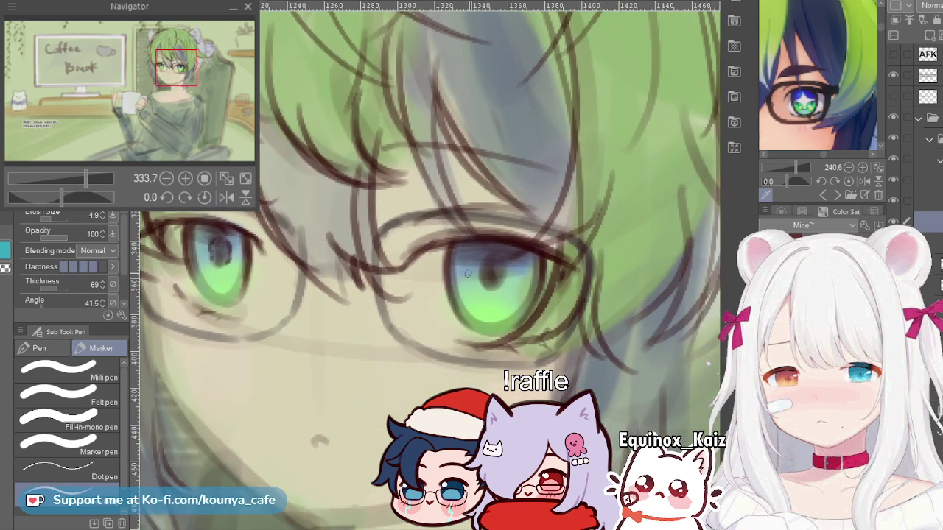
scroll(462, 258, "up", 5)
mouse_move(470, 222)
left_mouse_down()
mouse_move(451, 279)
mouse_move(463, 328)
left_mouse_up()
mouse_move(478, 223)
left_mouse_down()
mouse_move(531, 226)
mouse_move(543, 257)
mouse_move(538, 295)
left_mouse_up()
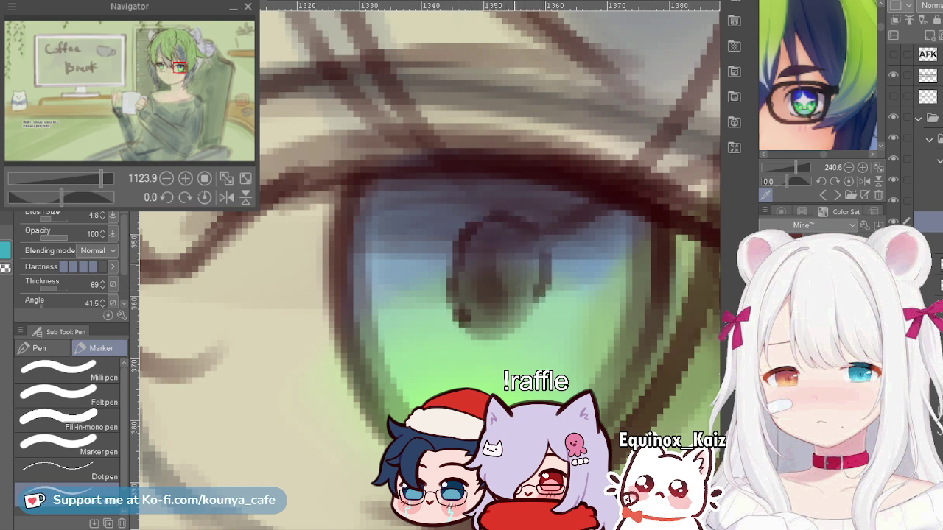
key("ctrl+z")
key("ctrl+z")
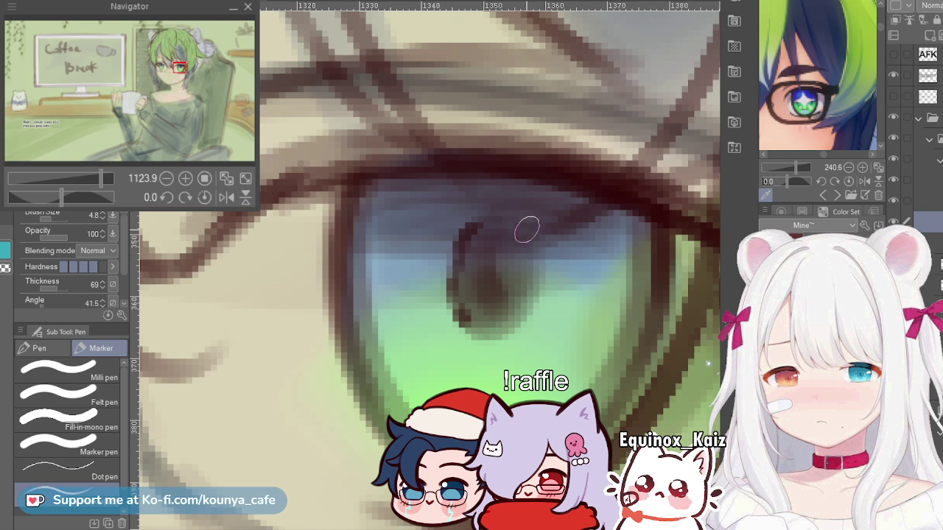
mouse_move(517, 217)
left_mouse_down()
mouse_move(540, 258)
mouse_move(532, 315)
mouse_move(516, 326)
left_mouse_up()
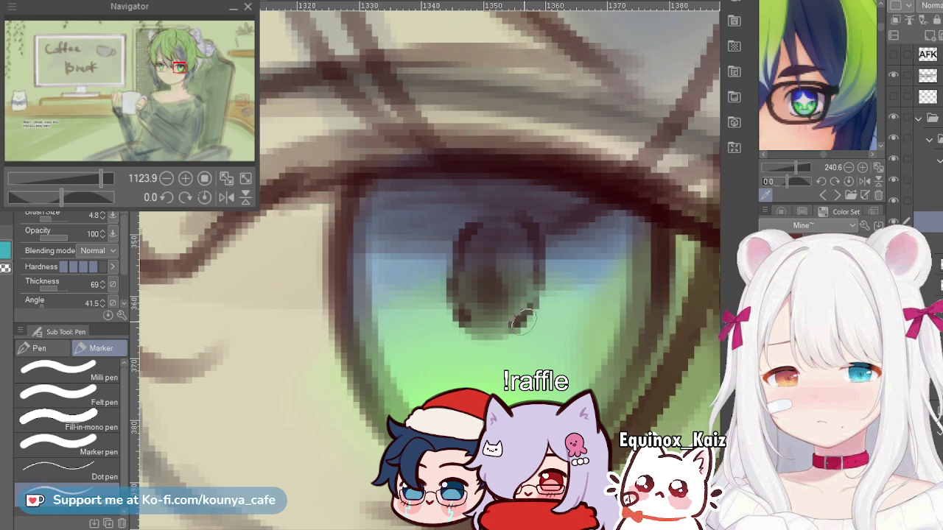
scroll(521, 321, "down", 5)
Step: Try darkening the upper centre of the left-hand eye's pupil with marker sizes 8.1 and 9.3
left_click_drag(521, 321, 554, 321)
scroll(480, 295, "up", 1)
scroll(487, 305, "up", 1)
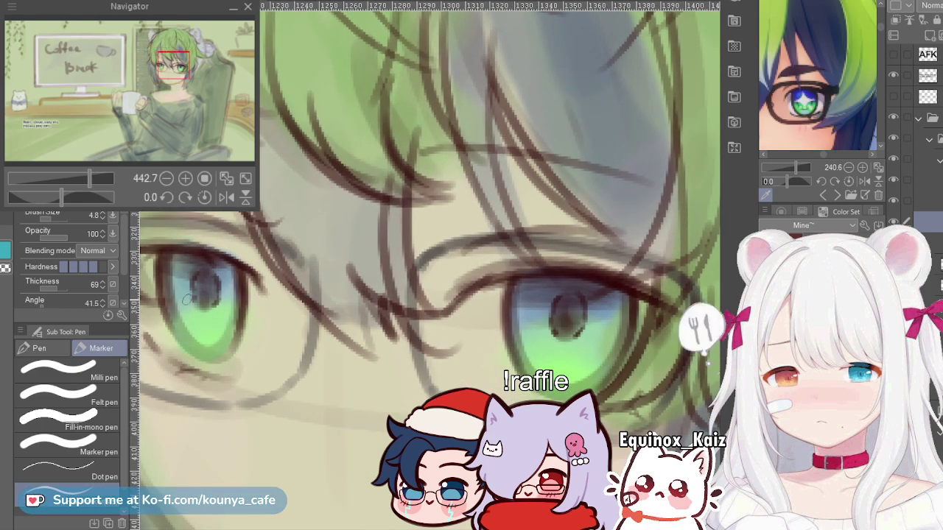
scroll(205, 286, "up", 3)
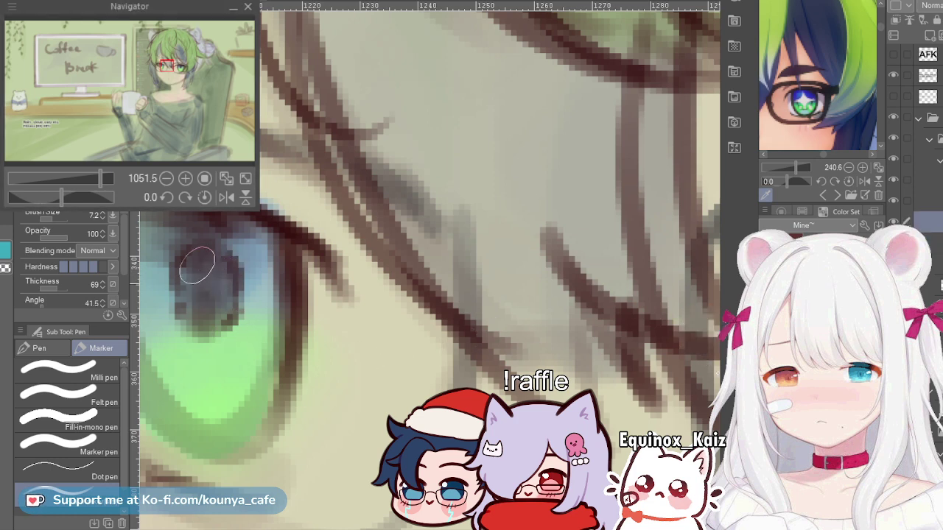
key("bracketleft")
key("bracketright")
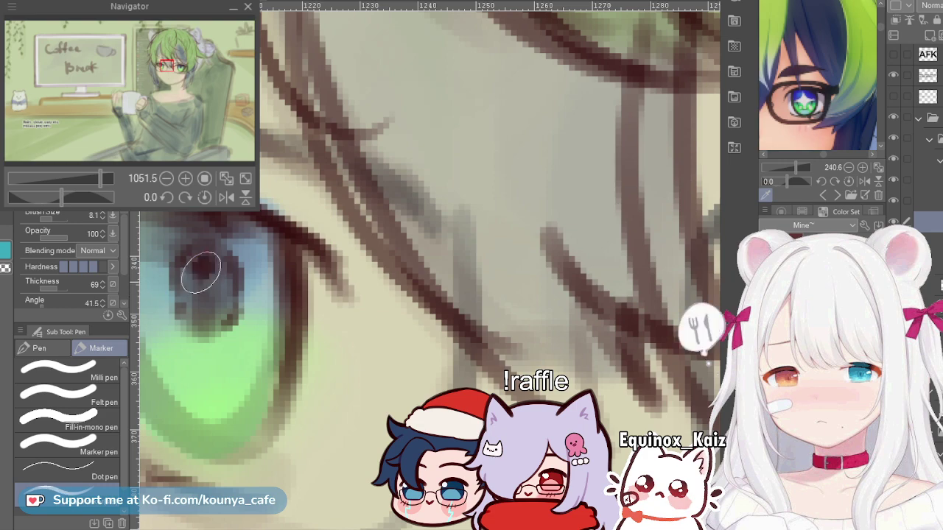
scroll(199, 276, "down", 5)
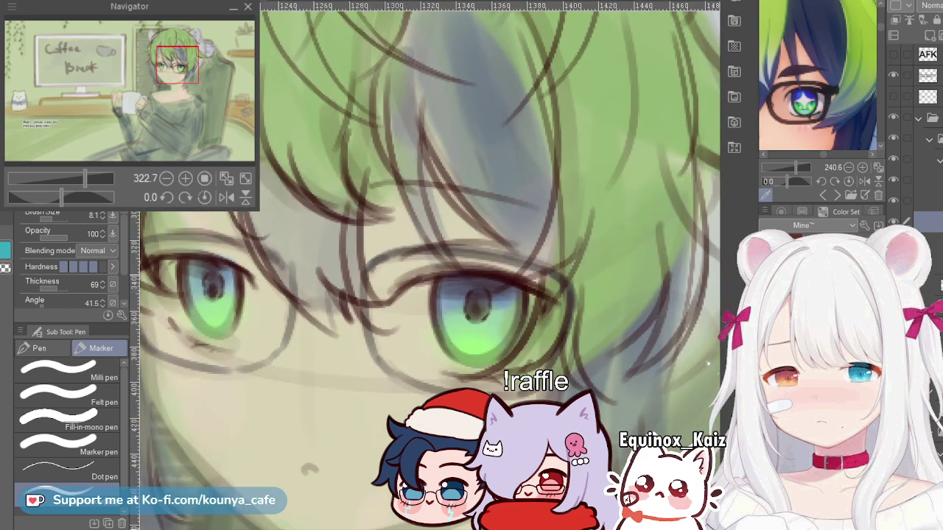
scroll(203, 282, "up", 7)
key("bracketright")
left_click_drag(261, 280, 257, 283)
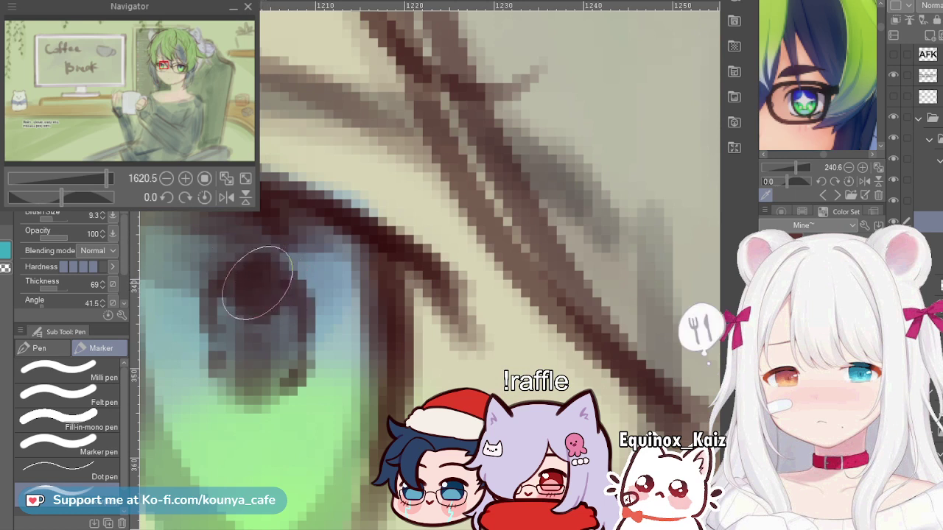
key("ctrl+z")
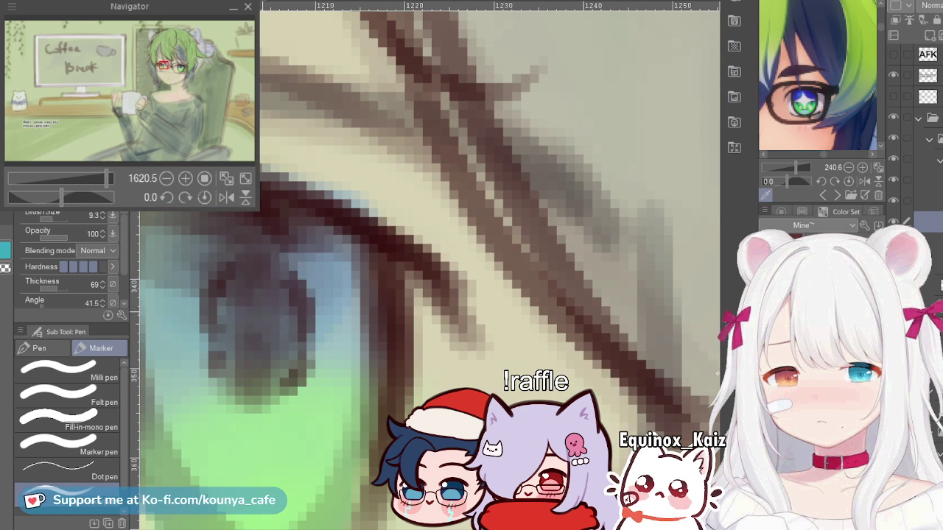
key("bracketright")
mouse_move(248, 284)
left_mouse_down()
mouse_move(258, 305)
mouse_move(266, 302)
mouse_move(255, 330)
mouse_move(263, 294)
left_mouse_up()
key("ctrl+z")
Step: Reduce the marker size to 6.7 and darken the centre of the left-hand eye's pupil
key("bracketleft")
key("bracketleft")
key("bracketleft")
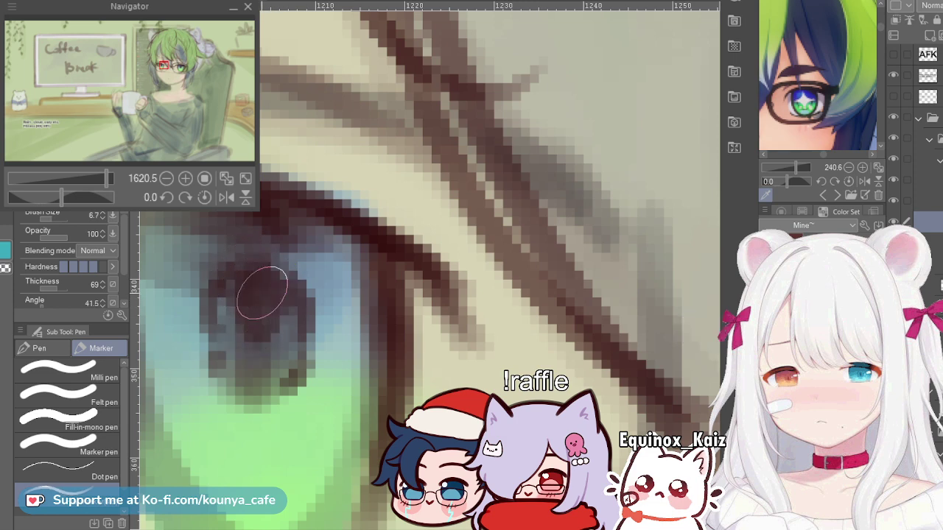
scroll(193, 274, "down", 5)
scroll(559, 307, "up", 4)
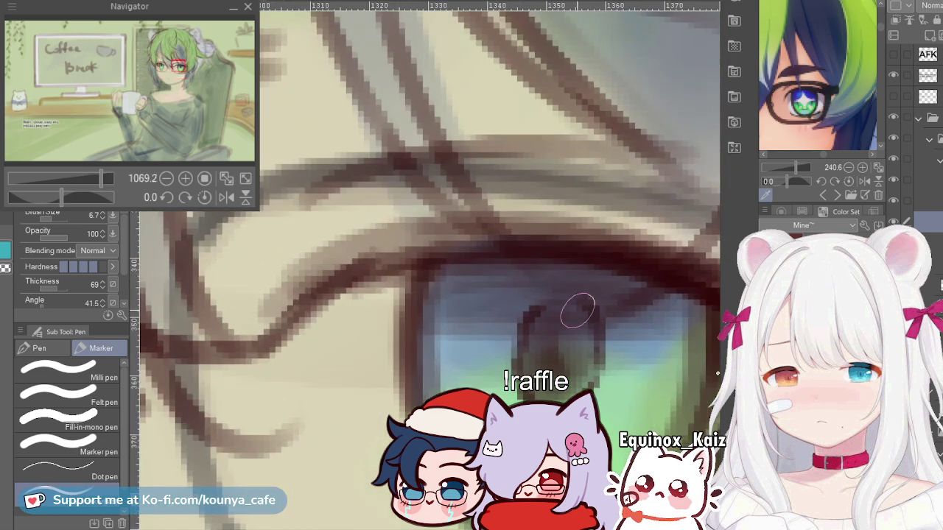
Step: Undo the small pupil stroke in the right-hand eye and darken the pupil's centre with marker size 8.2
mouse_move(577, 311)
left_mouse_down()
mouse_move(554, 316)
mouse_move(573, 317)
mouse_move(558, 353)
mouse_move(567, 335)
mouse_move(558, 352)
mouse_move(573, 346)
mouse_move(544, 308)
left_mouse_up()
key("ctrl+z")
key("bracketright")
key("bracketright")
key("bracketright")
key("bracketleft")
scroll(579, 324, "down", 4)
scroll(573, 347, "up", 1)
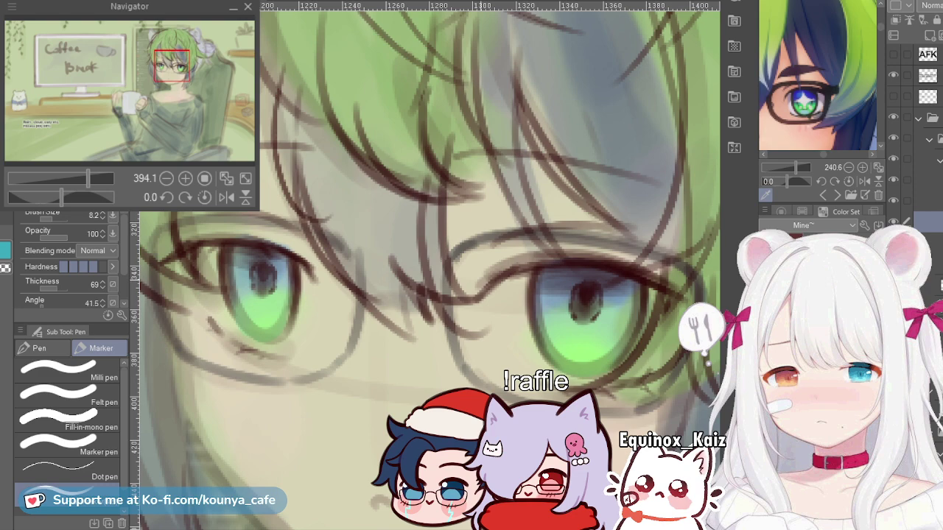
Step: Lasso the right-hand eye's pupil and enlarge it with a transform to a scale ratio of 120
scroll(485, 304, "down", 5)
scroll(493, 300, "up", 3)
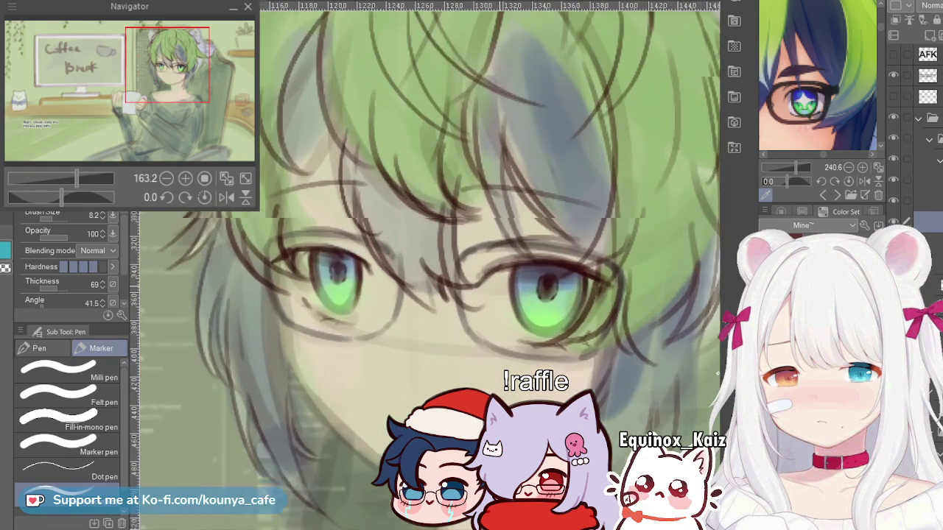
scroll(619, 274, "up", 2)
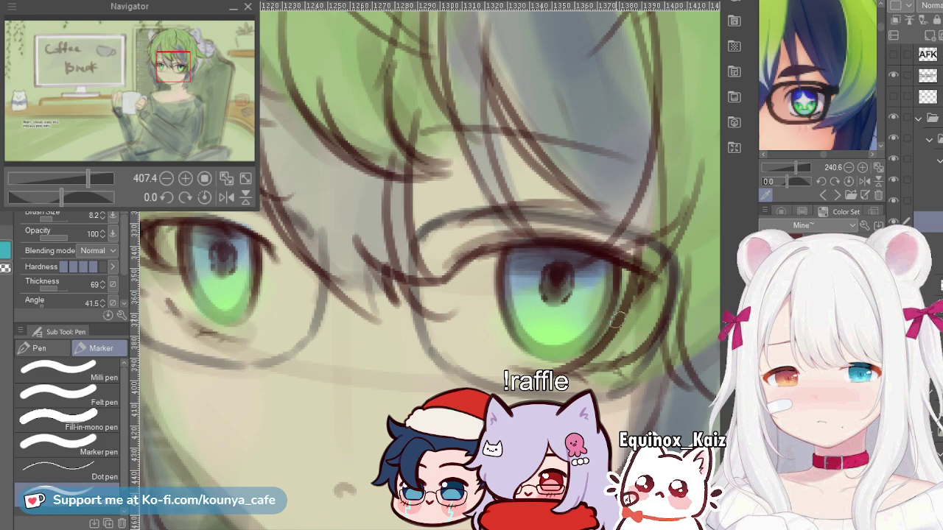
key("m")
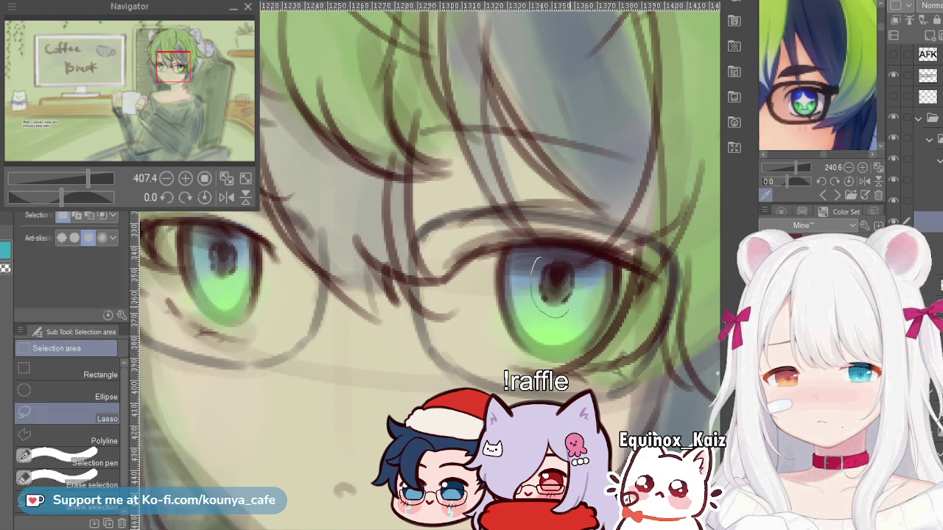
left_click_drag(579, 271, 538, 259)
scroll(516, 284, "down", 4)
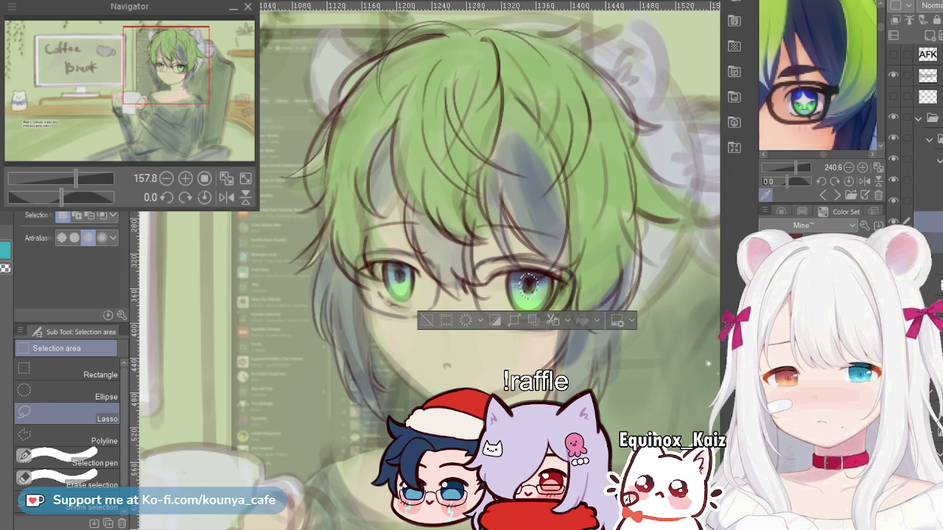
key("ctrl+t")
scroll(542, 272, "up", 2)
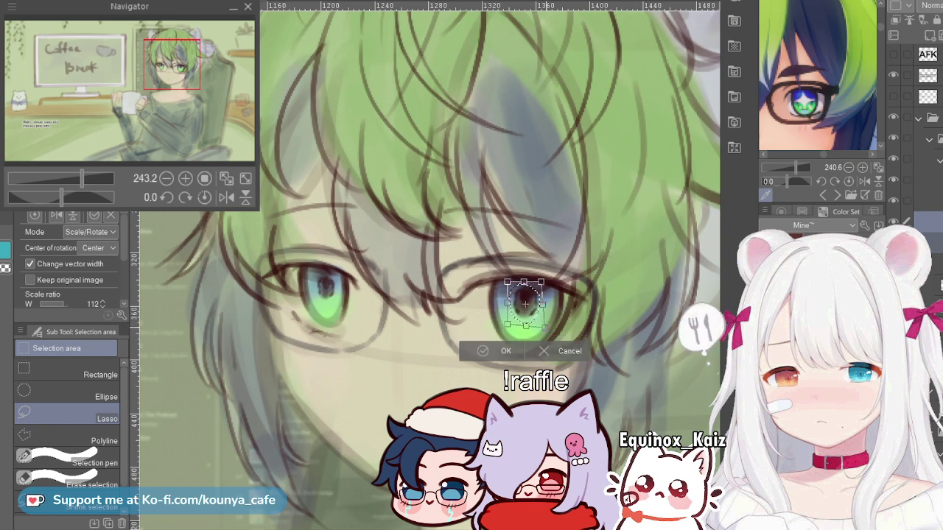
key("Return")
scroll(524, 300, "down", 3)
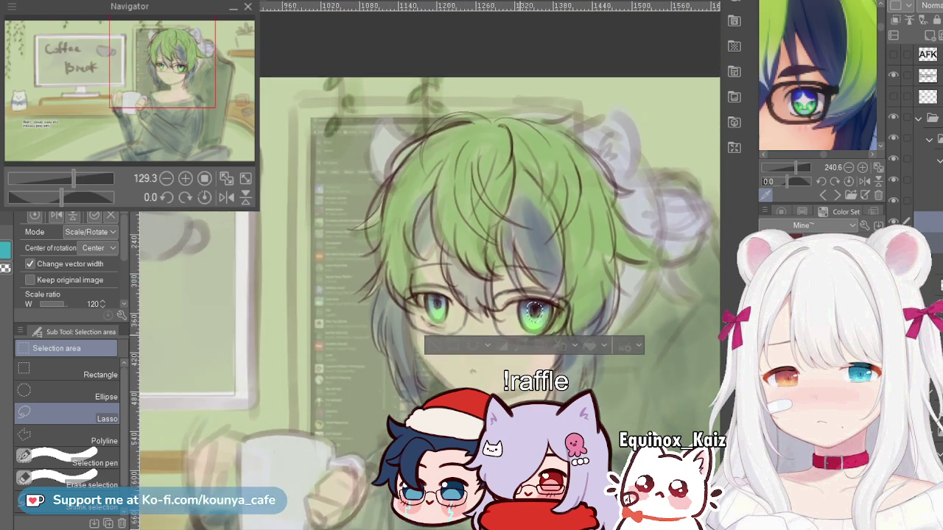
Step: Enlarge the right-hand eye's pupil further to a scale ratio of 133 and clear the selection
scroll(535, 313, "up", 3)
key("ctrl+t")
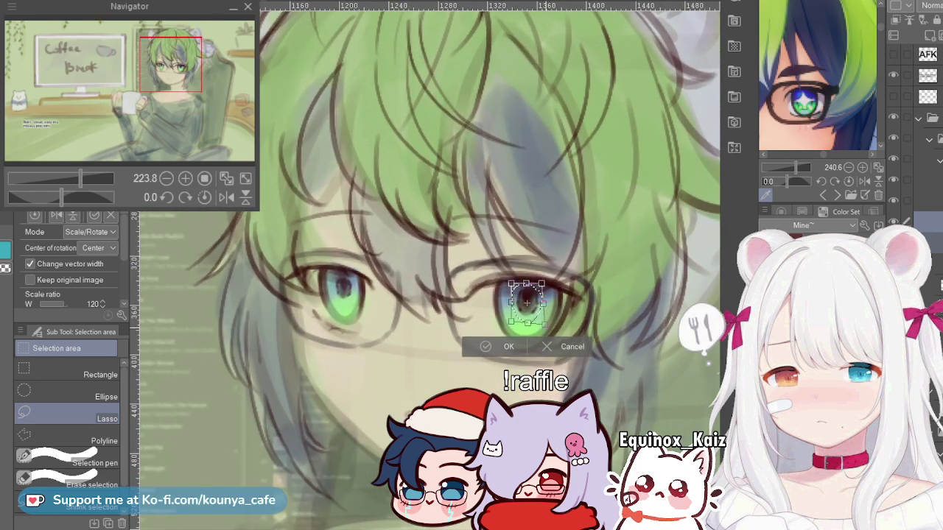
left_click_drag(545, 324, 547, 326)
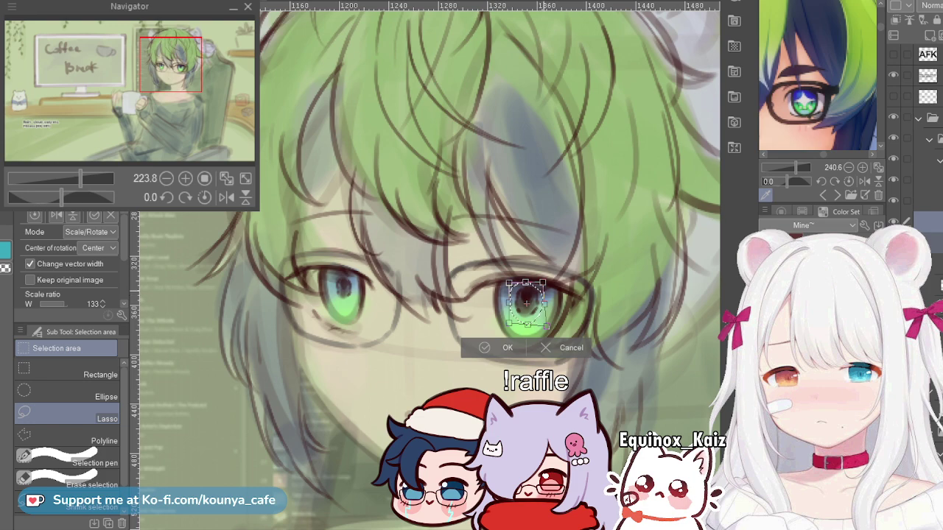
key("Return")
key("ctrl+d")
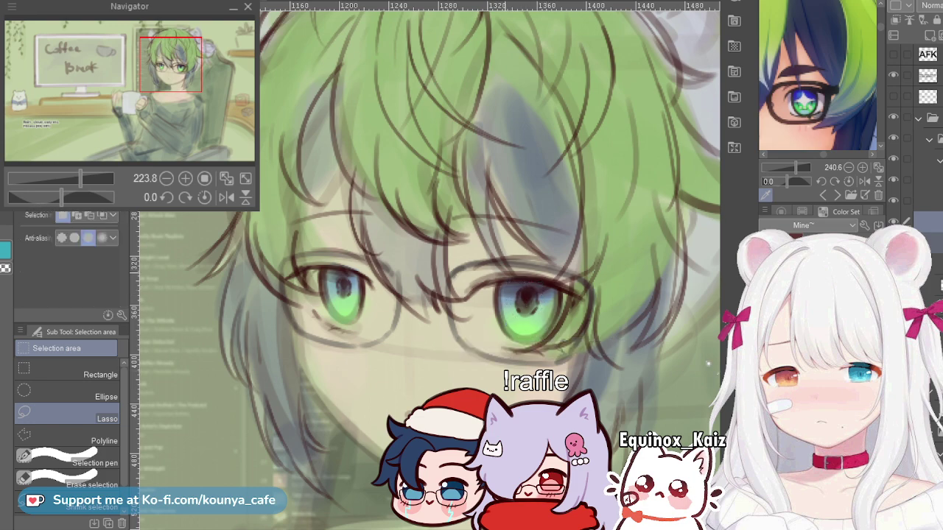
Step: Restore the pupil selection, reopen its transform at the current size and clear the selection
scroll(504, 273, "down", 3)
scroll(503, 270, "up", 3)
key("ctrl+z")
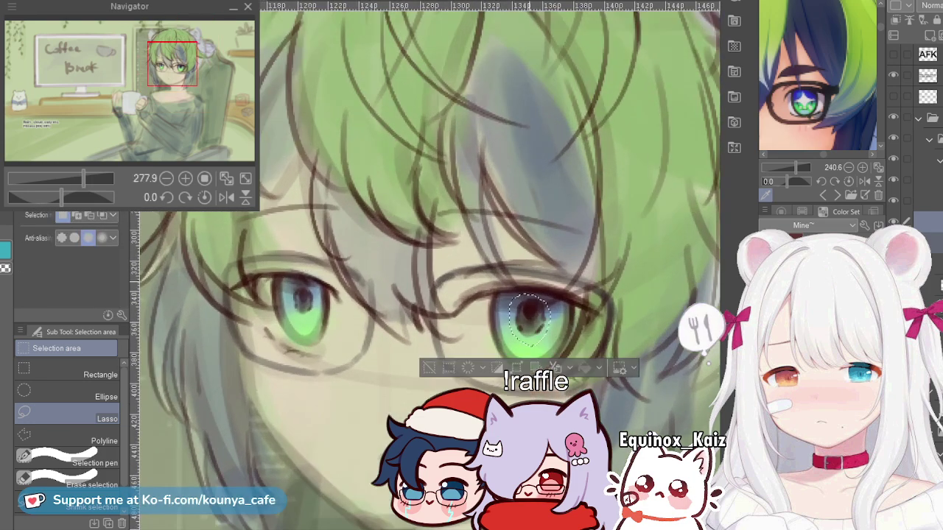
key("ctrl+t")
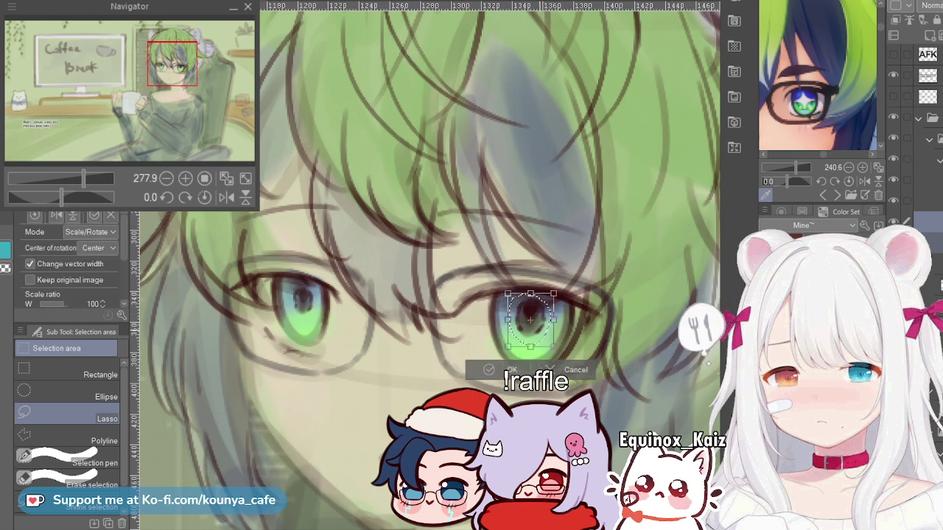
key("Return")
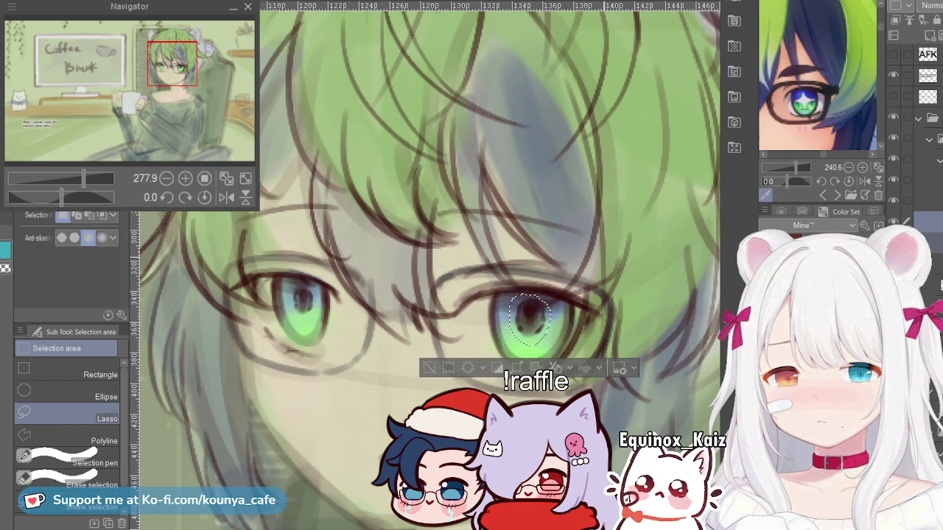
key("ctrl+d")
Step: Pick the right-hand eye's upper lash line on the canvas to activate the layer that holds it
key("p")
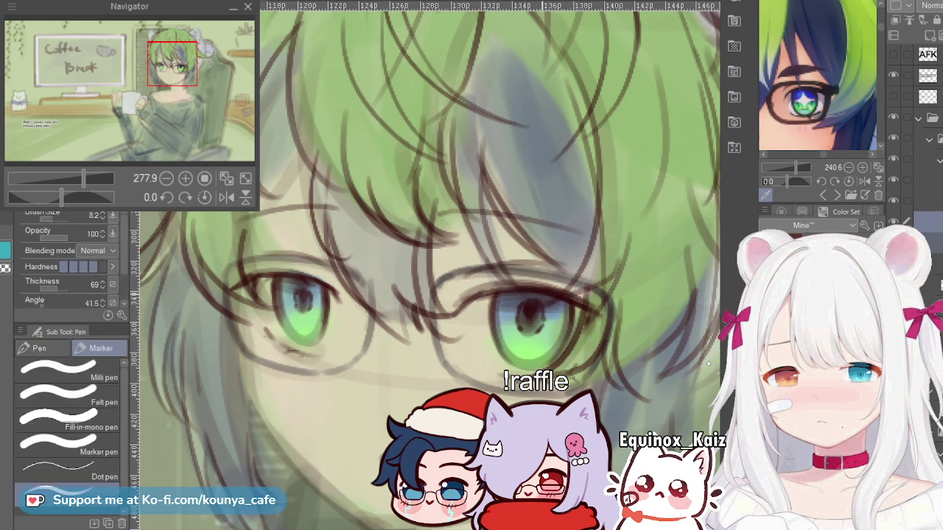
left_click(544, 293, "ctrl")
key("ctrl+z")
left_click(581, 302, "ctrl")
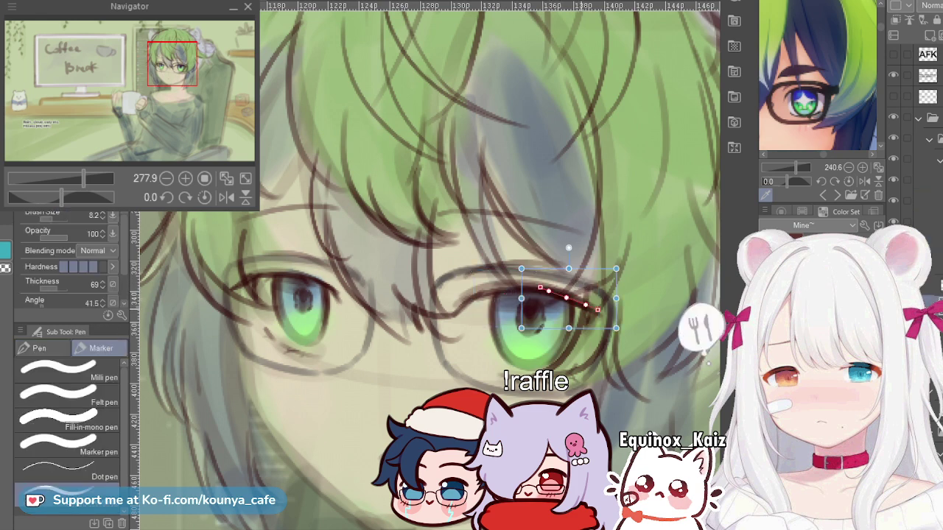
left_click(580, 293, "ctrl")
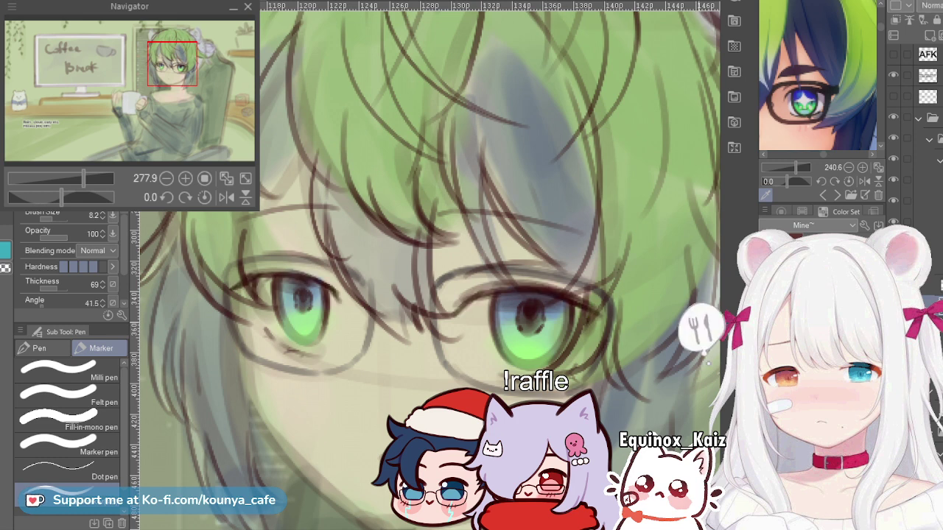
Step: Lasso the right-hand eye's lash and eyelid lines and skew their upper edge slightly down and toward the nose
key("m")
mouse_move(495, 252)
left_mouse_down()
mouse_move(444, 318)
mouse_move(560, 347)
mouse_move(631, 256)
left_mouse_up()
key("ctrl+t")
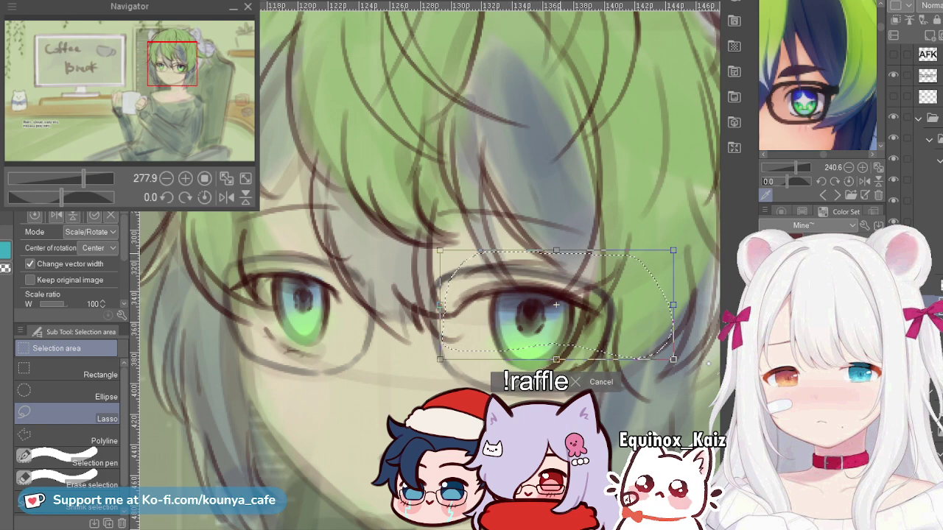
left_click_drag(556, 256, 548, 254)
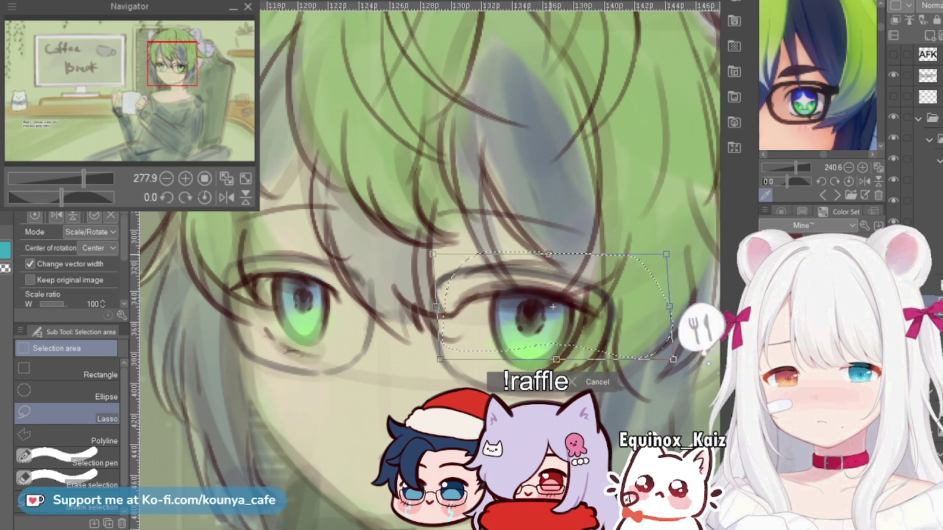
scroll(549, 254, "down", 4)
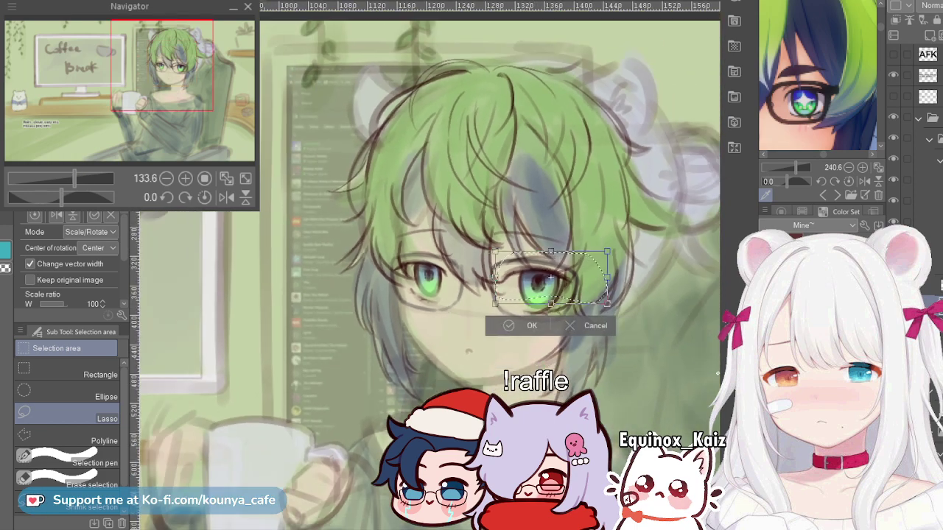
left_click_drag(551, 251, 549, 253)
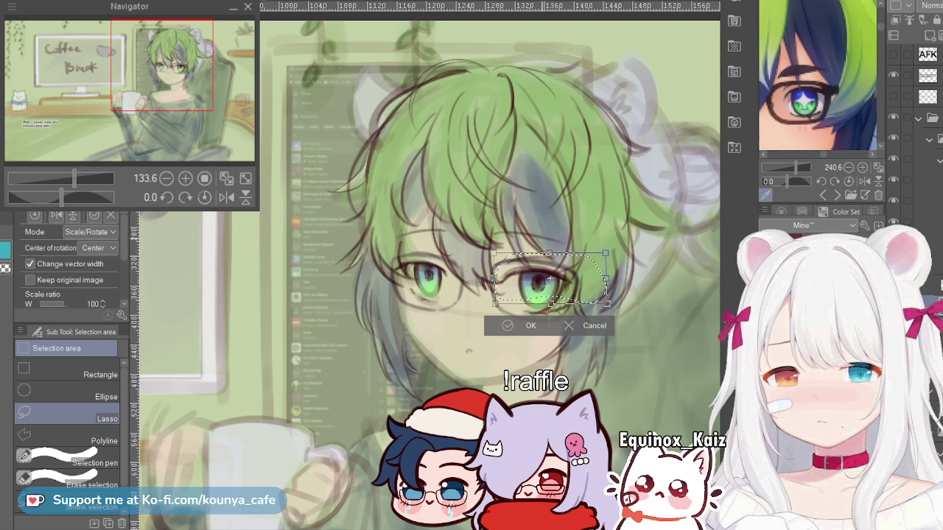
key("Return")
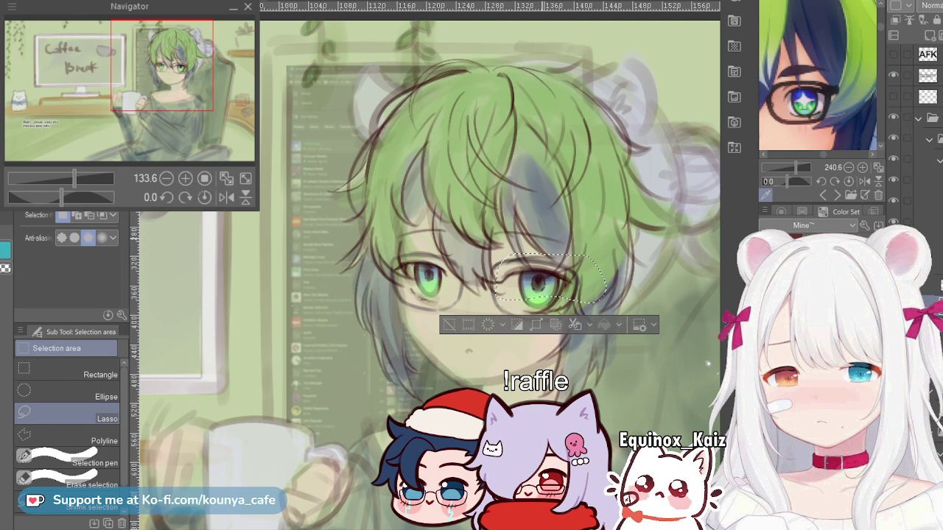
Step: Clear the lash selection, then add a new layer above the character's folder and place it in its own folder
scroll(498, 235, "up", 1)
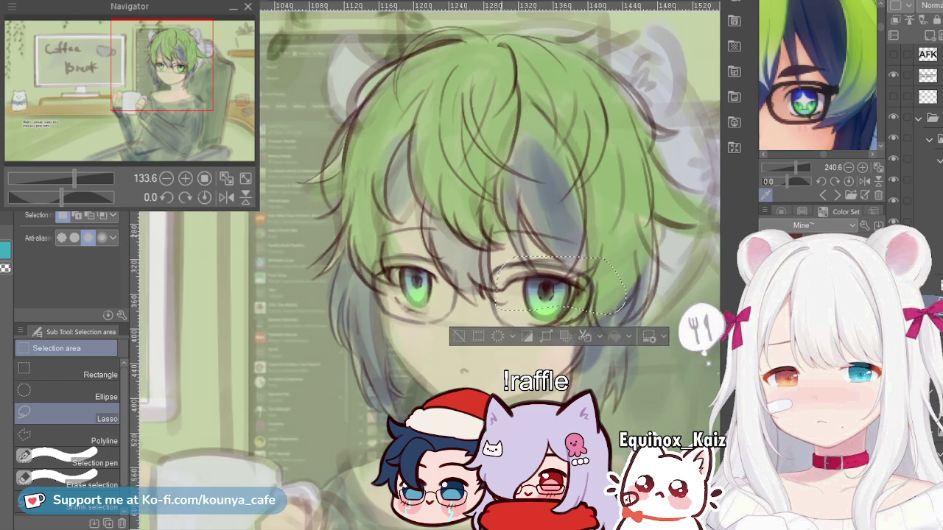
scroll(516, 254, "up", 3)
key("ctrl+d")
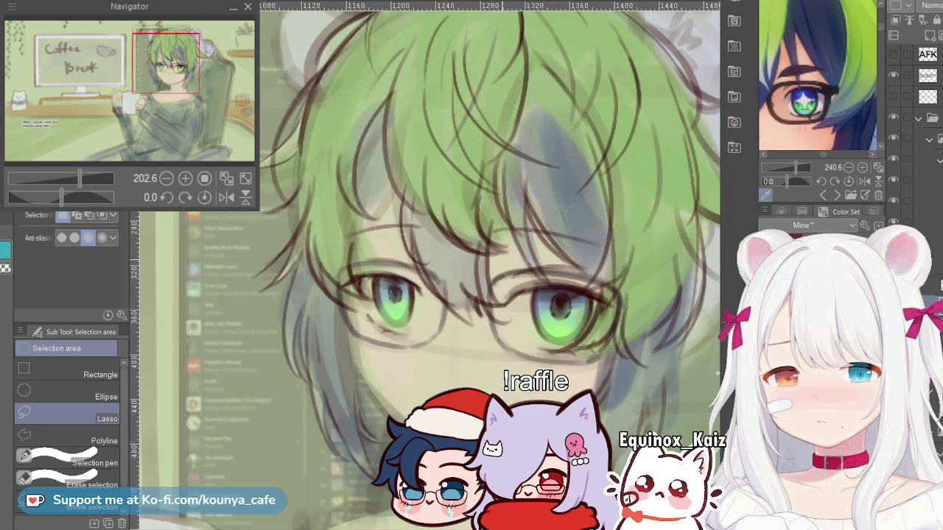
key("p")
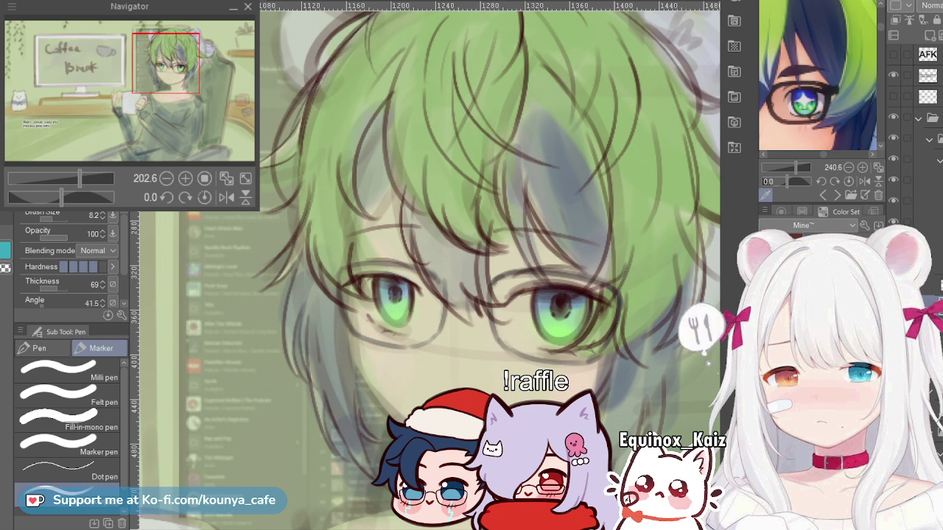
left_click(932, 118)
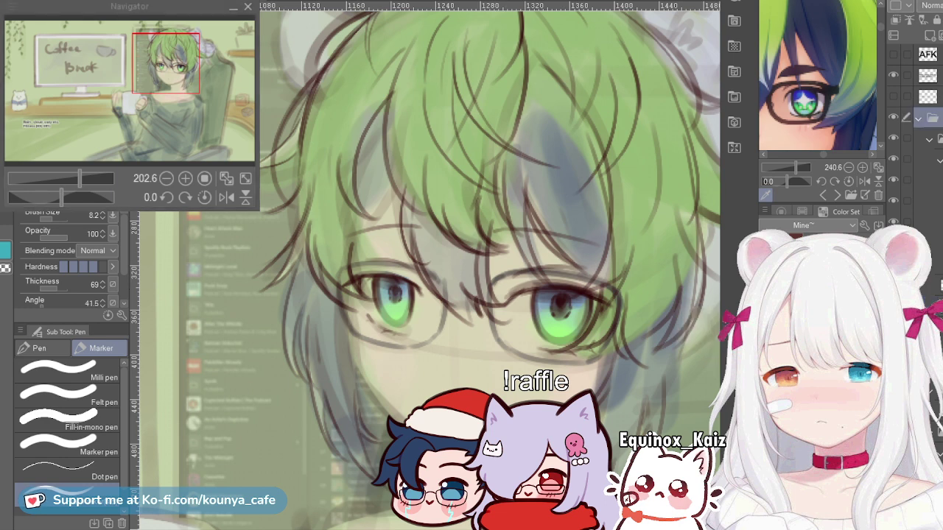
key("ctrl+shift+n")
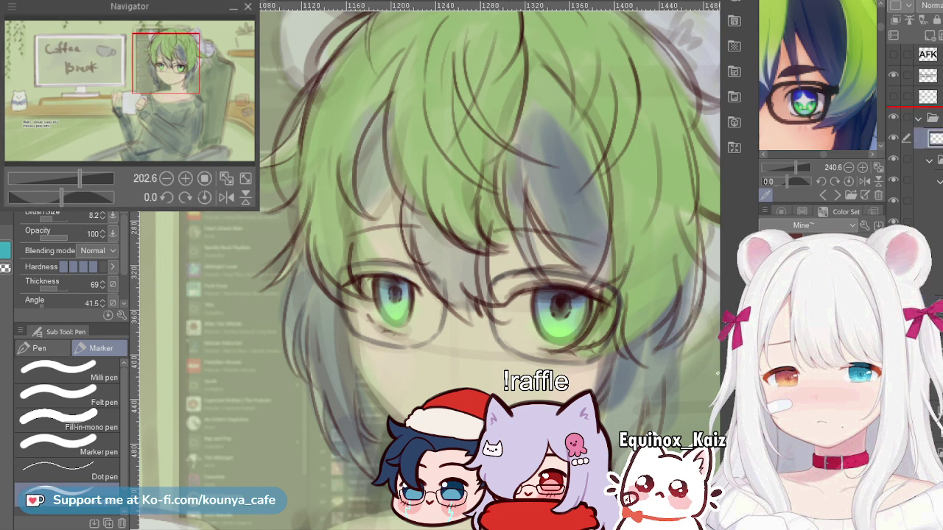
left_click_drag(928, 138, 928, 108)
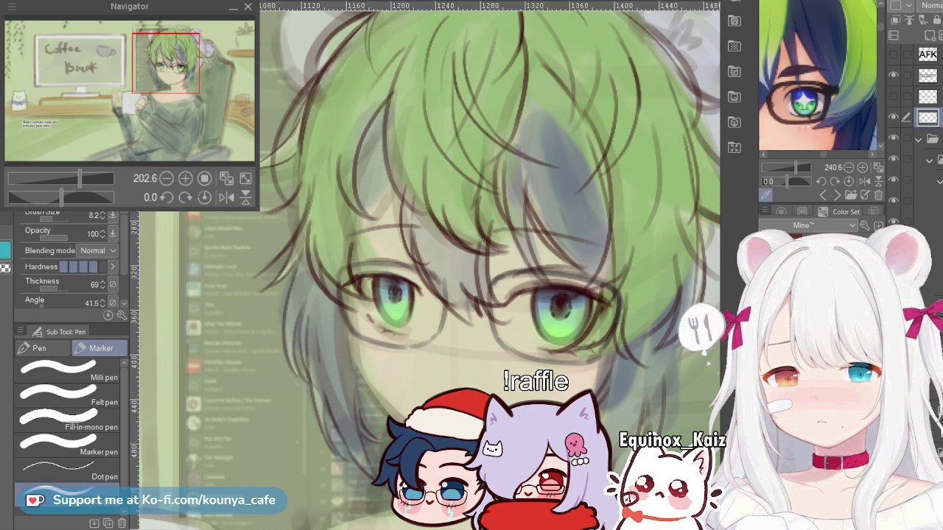
key("ctrl+g")
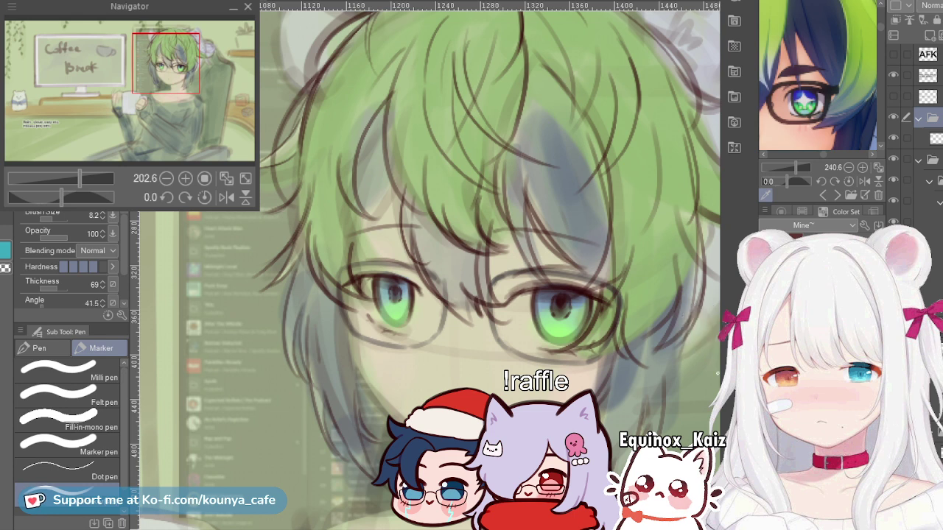
Step: Set up the G-pen with an off-white colour and make the new layer inside the added folder active
left_click(42, 348)
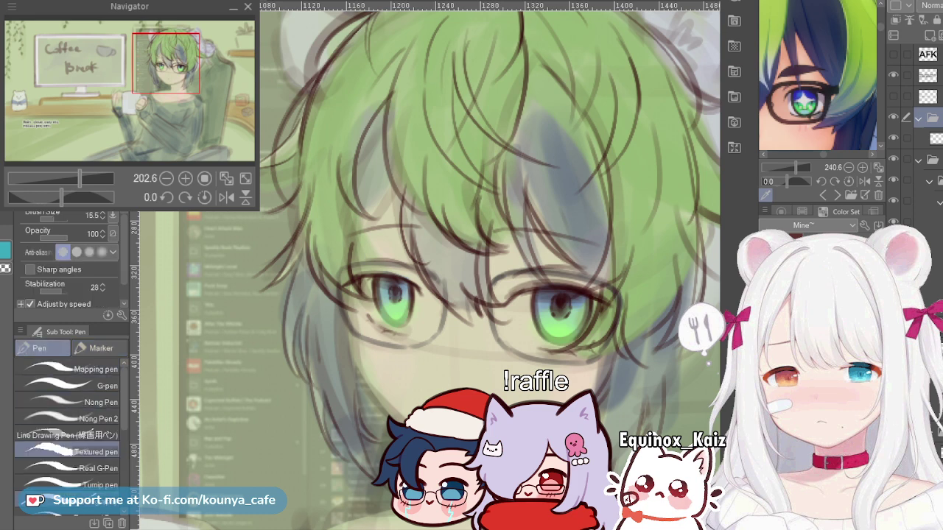
left_click(67, 385)
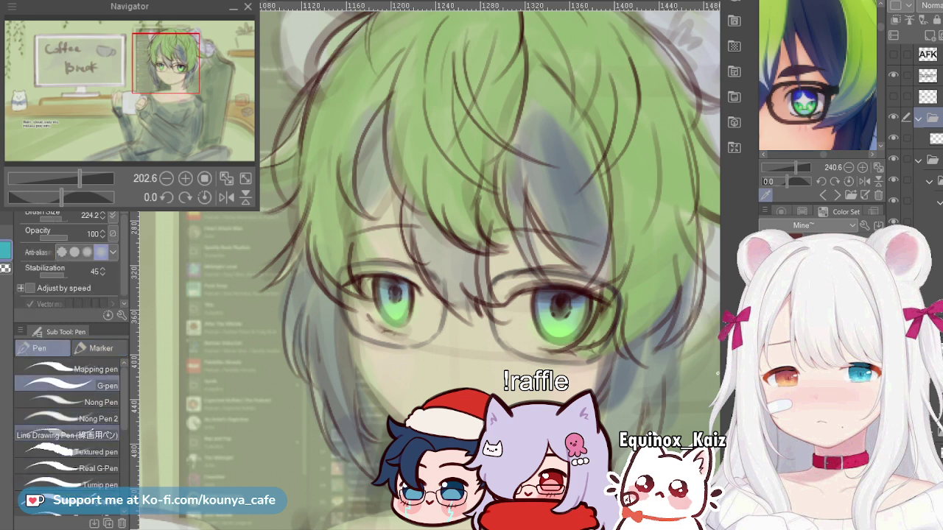
left_click(802, 212)
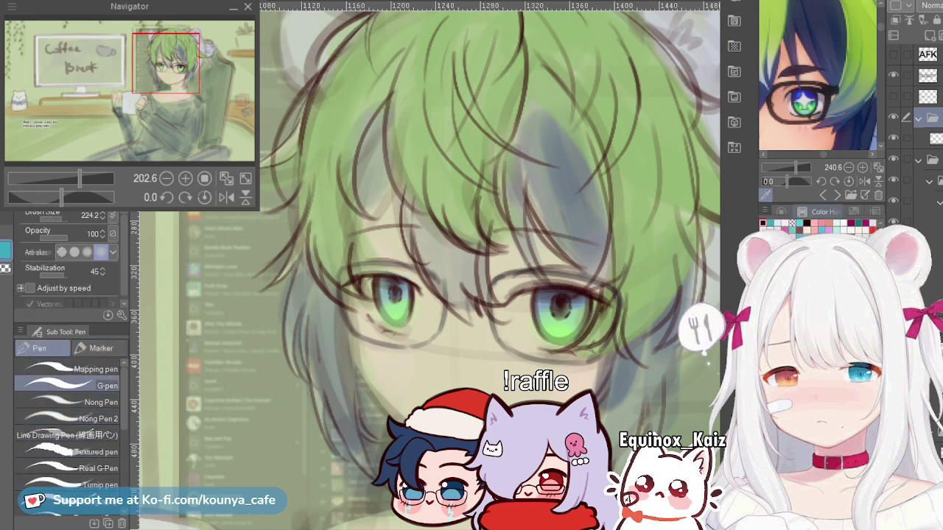
left_click(780, 212)
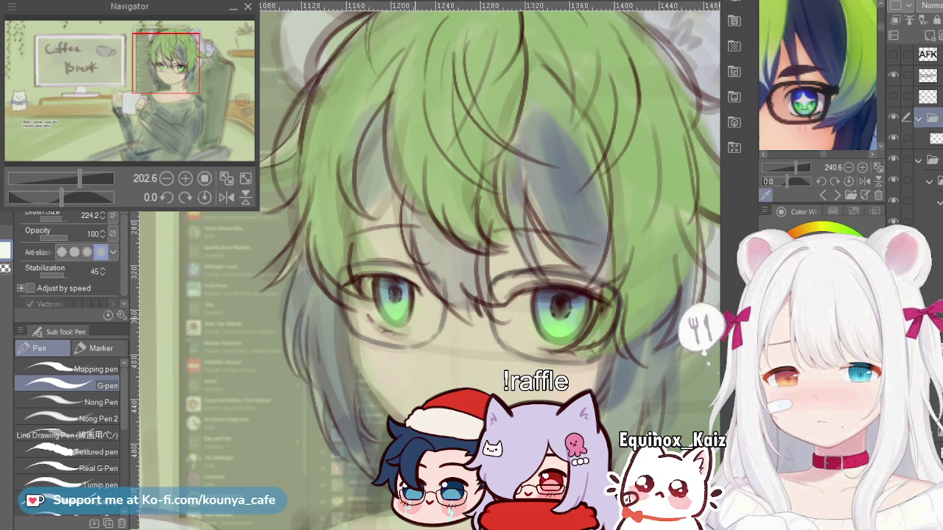
scroll(421, 334, "up", 3)
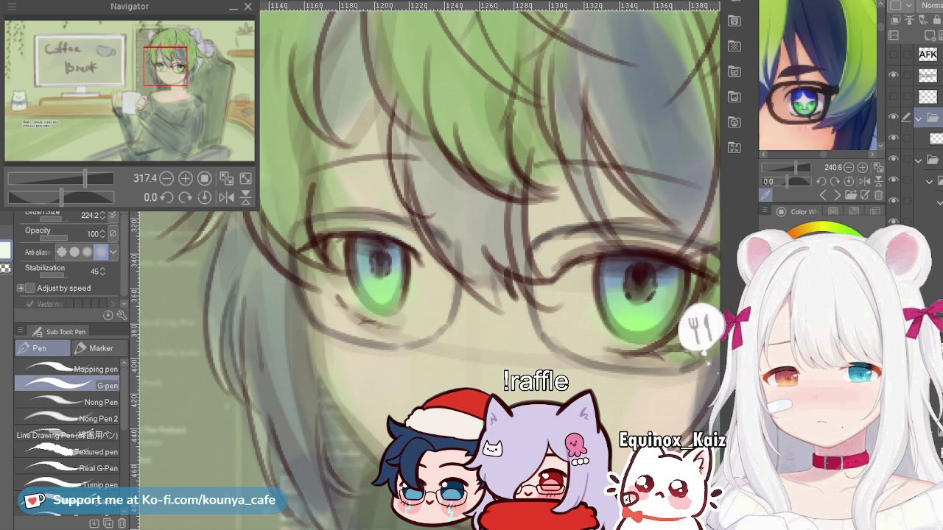
left_click(929, 138)
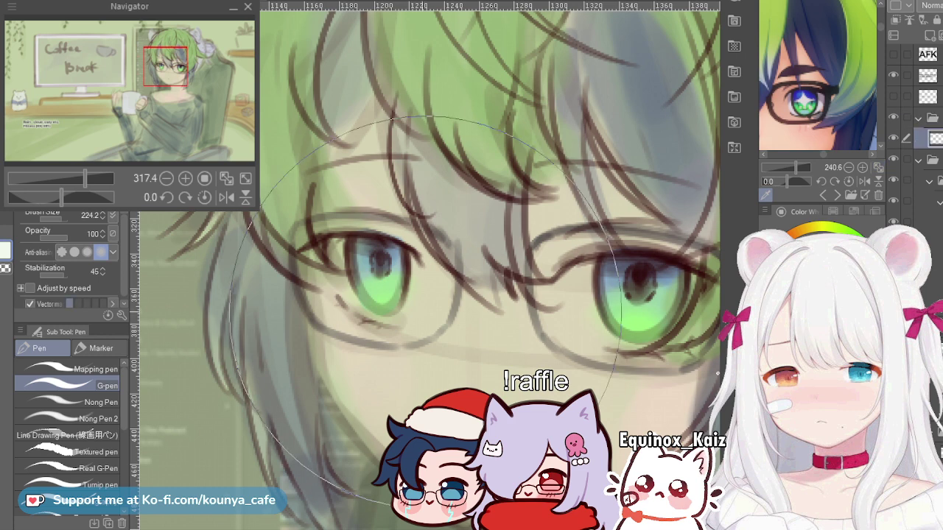
Step: Dab small off-white highlights on the left-hand eye's pupil, reducing the G-pen's brush size to 23.4
left_click_drag(332, 141, 279, 142)
key("bracketleft")
key("bracketleft")
key("bracketleft")
key("bracketleft")
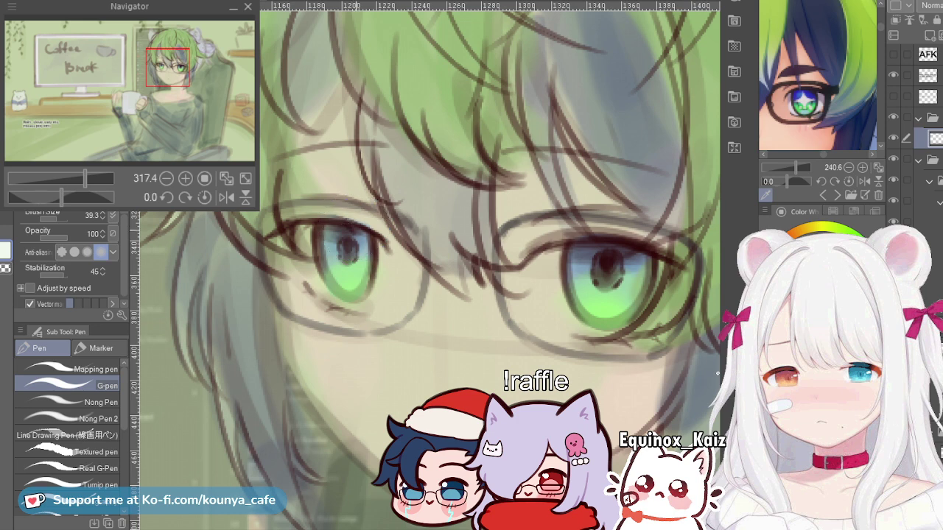
key("[")
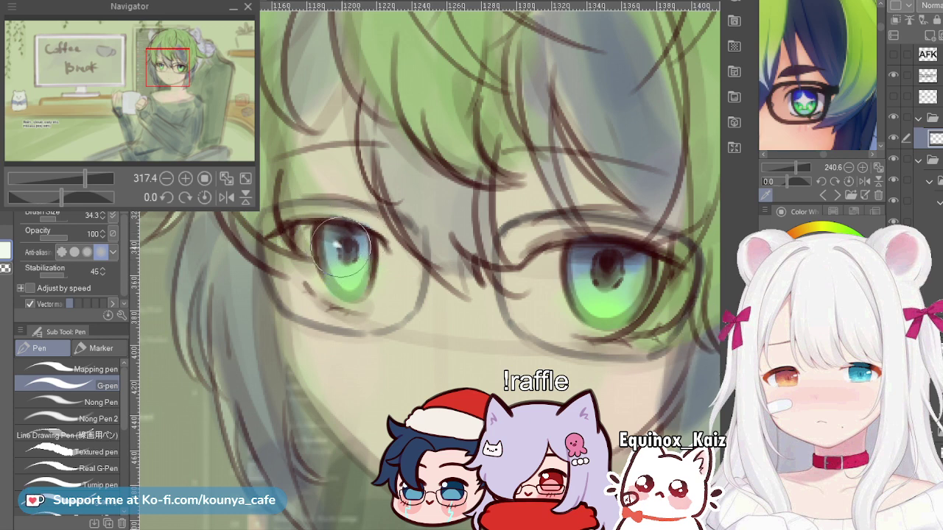
key("bracketleft")
key("bracketleft")
Step: Add a highlight to the right-hand eye's pupil and a small one on the left-hand eye's upper lash, down to brush size 12.0
scroll(354, 219, "down", 6)
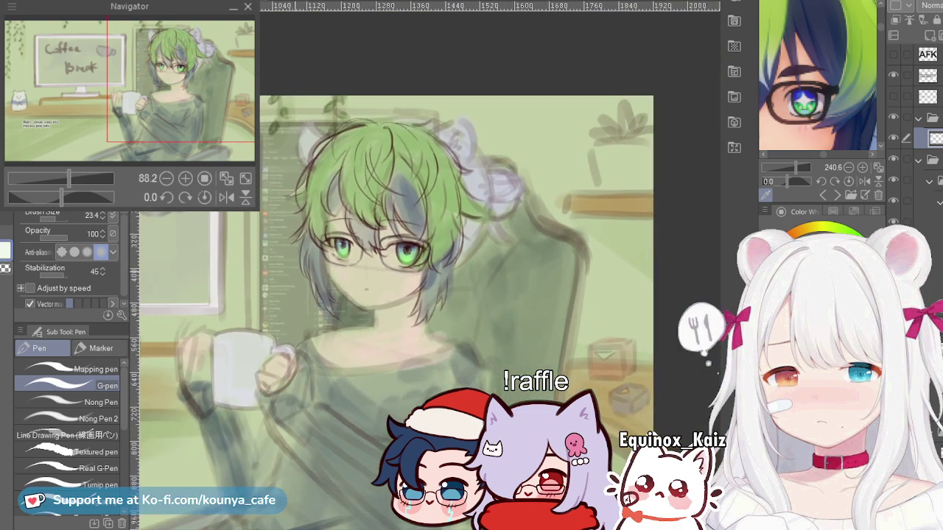
scroll(339, 251, "up", 6)
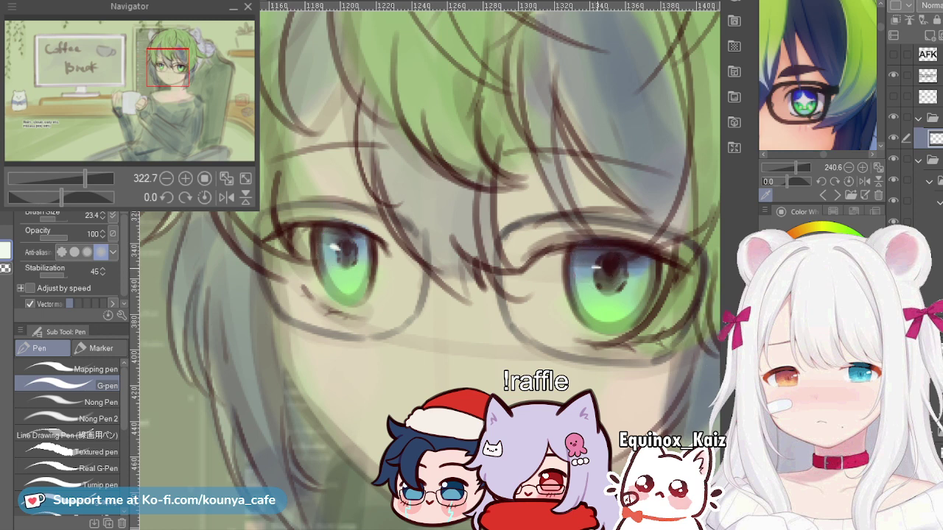
left_click_drag(593, 266, 603, 267)
left_click_drag(330, 215, 320, 215)
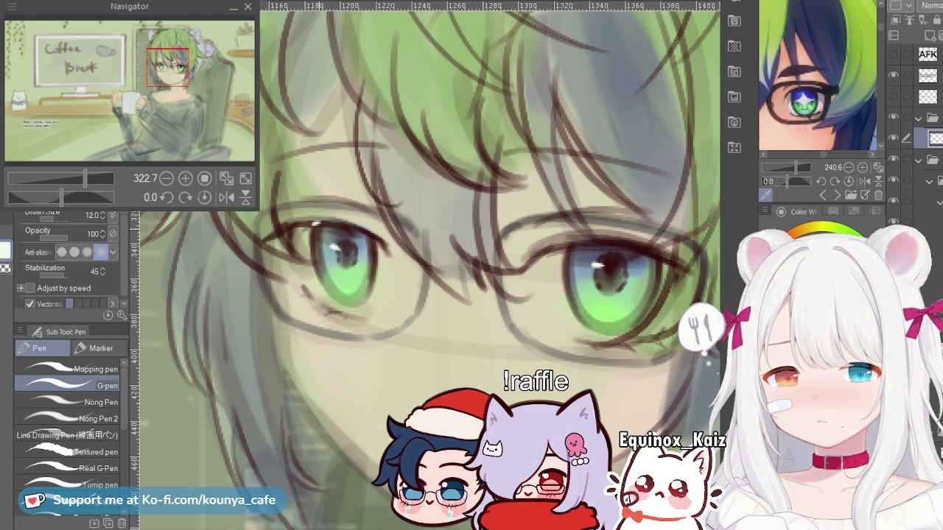
Step: Lasso the highlight on the left-hand eye's upper lash and rotate it slightly
key("m")
mouse_move(316, 197)
left_mouse_down()
mouse_move(300, 221)
mouse_move(316, 223)
left_mouse_up()
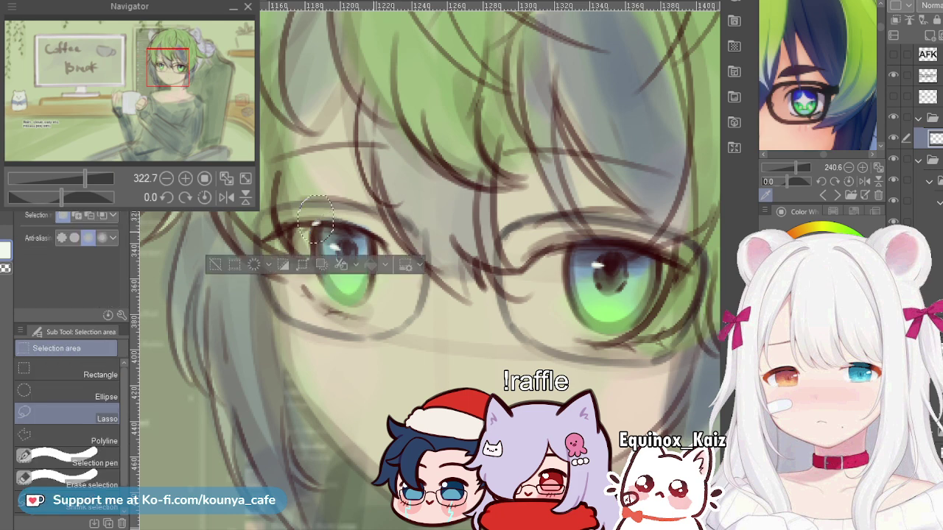
key("ctrl+t")
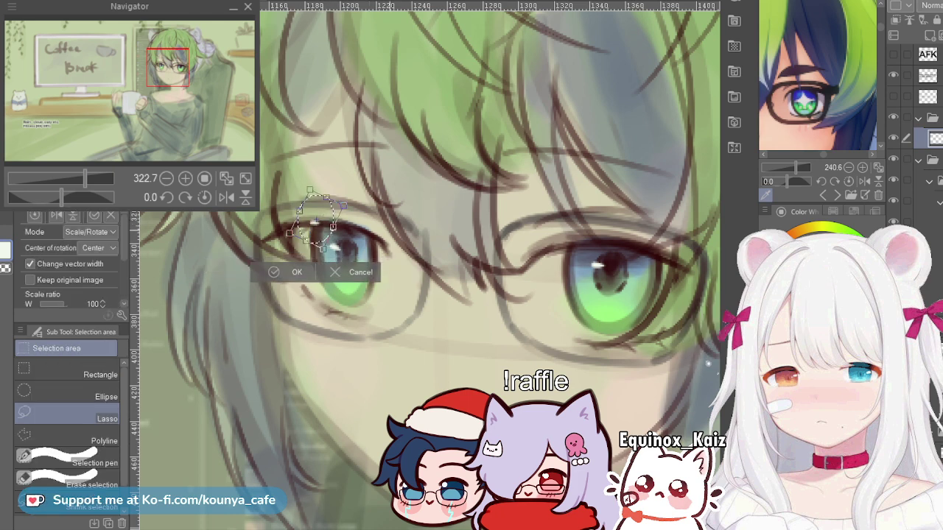
key("Return")
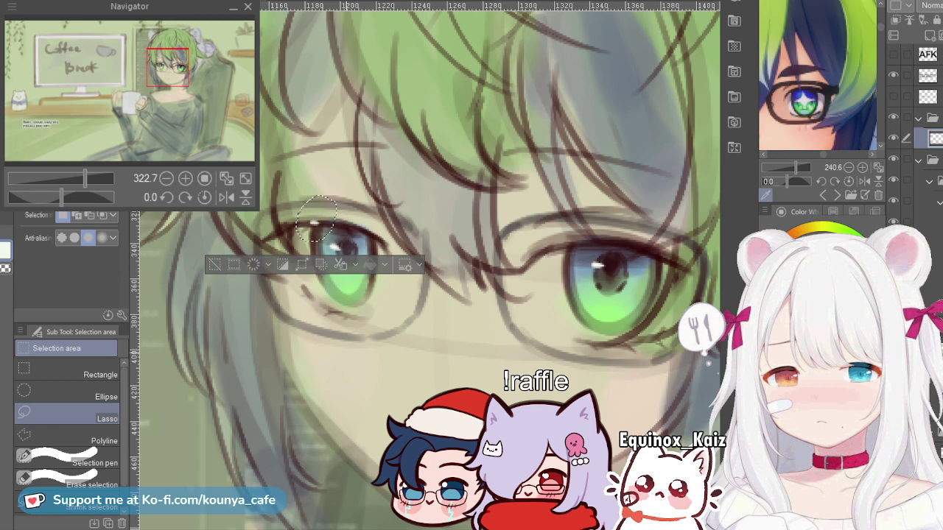
Step: Add a matching highlight on the right-hand eye's upper lash and nudge it slightly up and toward the nose
key("p")
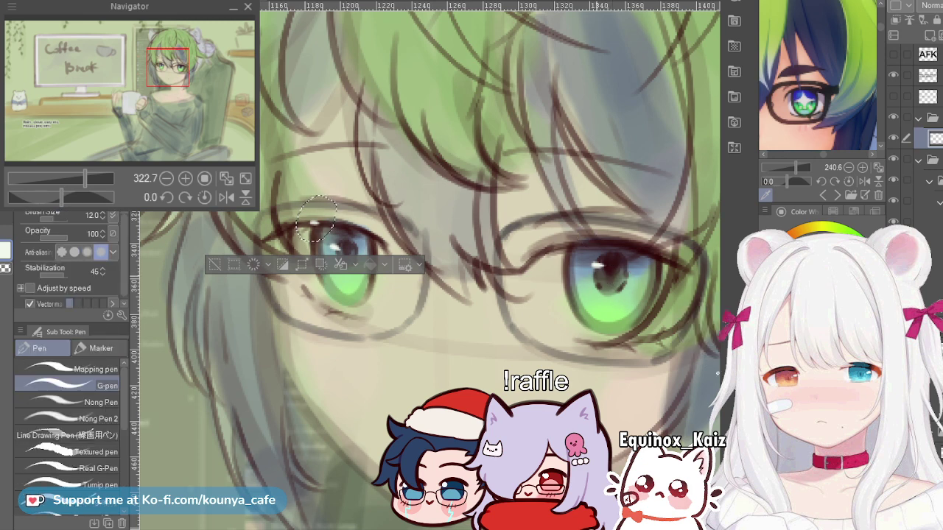
key("ctrl+d")
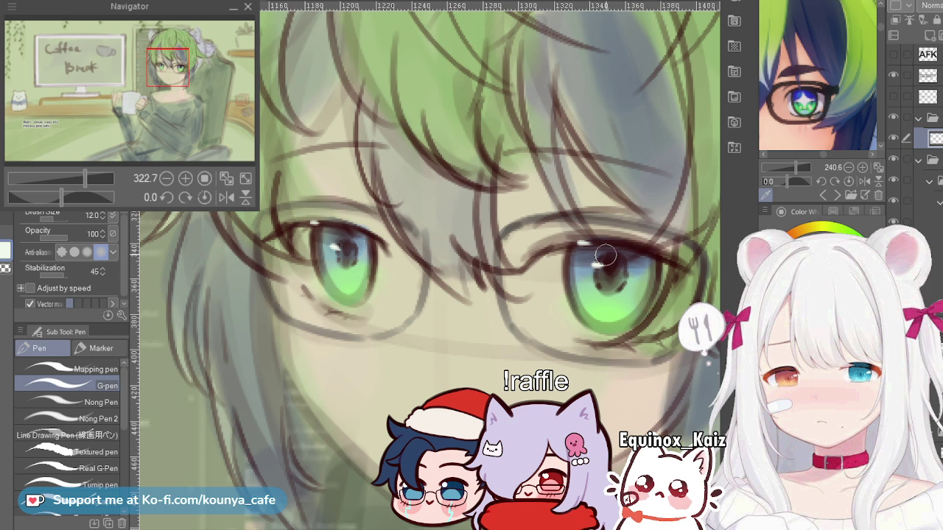
key("m")
mouse_move(572, 214)
left_mouse_down()
mouse_move(615, 235)
mouse_move(573, 214)
left_mouse_up()
key("ctrl+t")
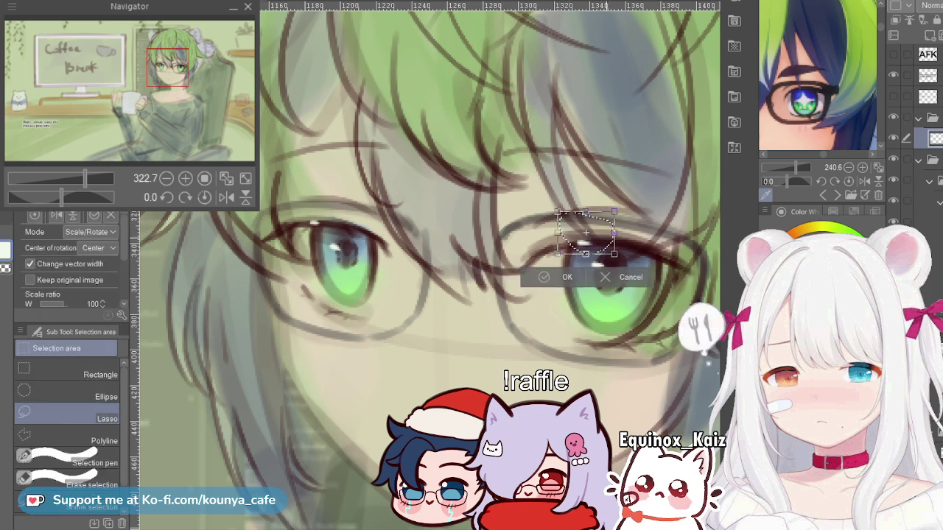
left_click_drag(585, 232, 554, 205)
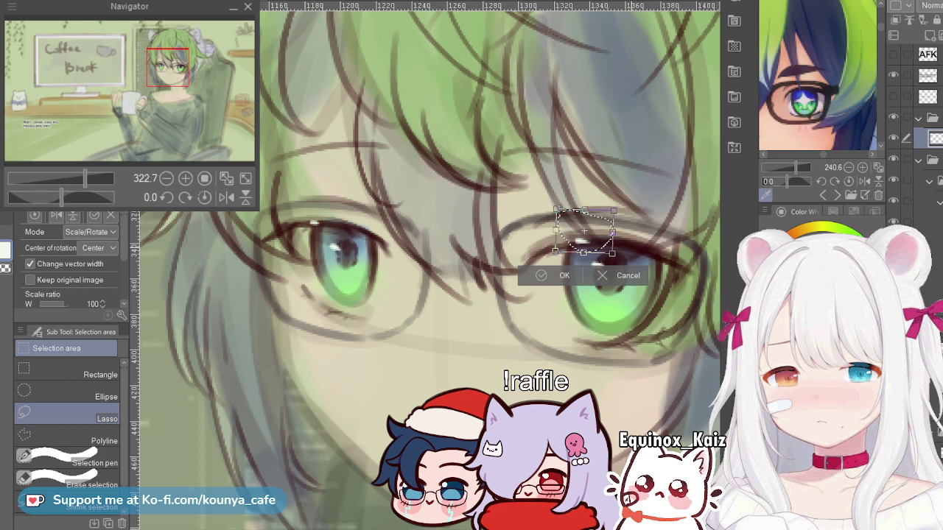
key("Return")
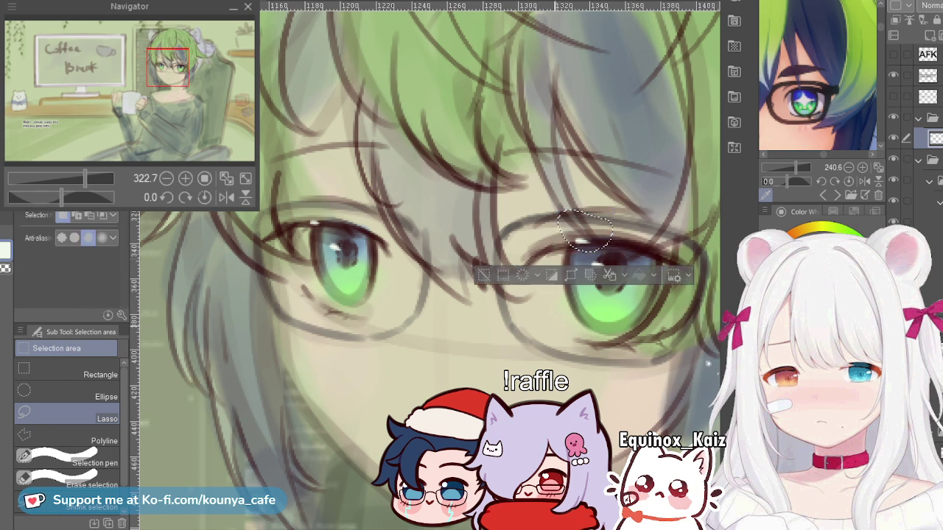
key("ctrl+d")
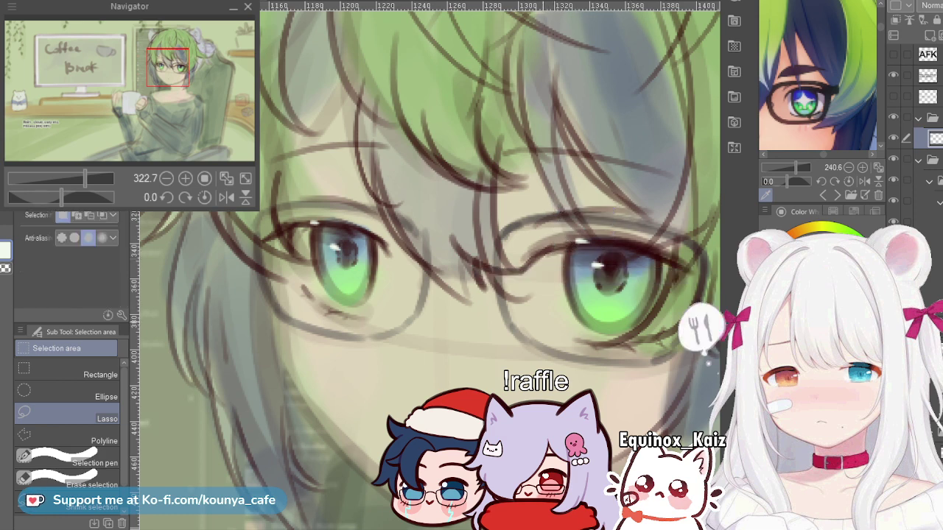
Step: Try Marker strokes over the irises of both eyes at brush sizes up to 33.1 and undo them
key("p")
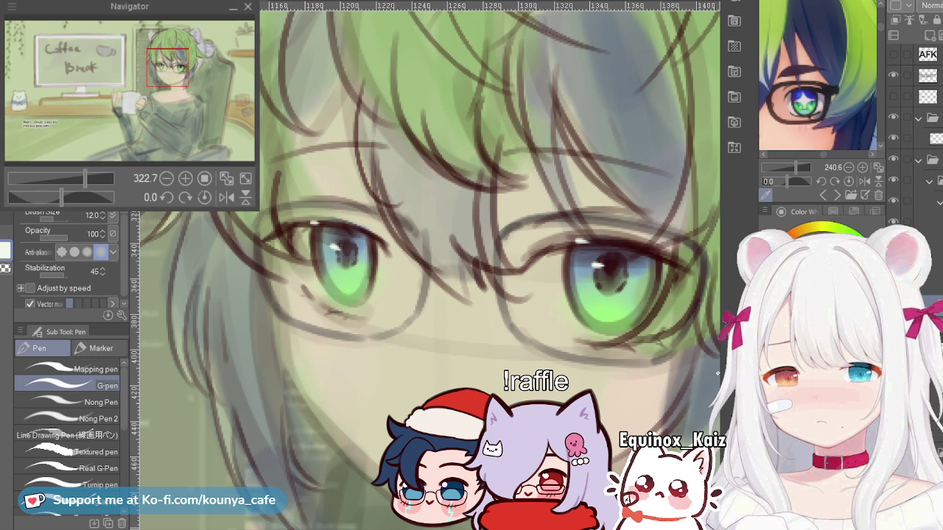
left_click(101, 347)
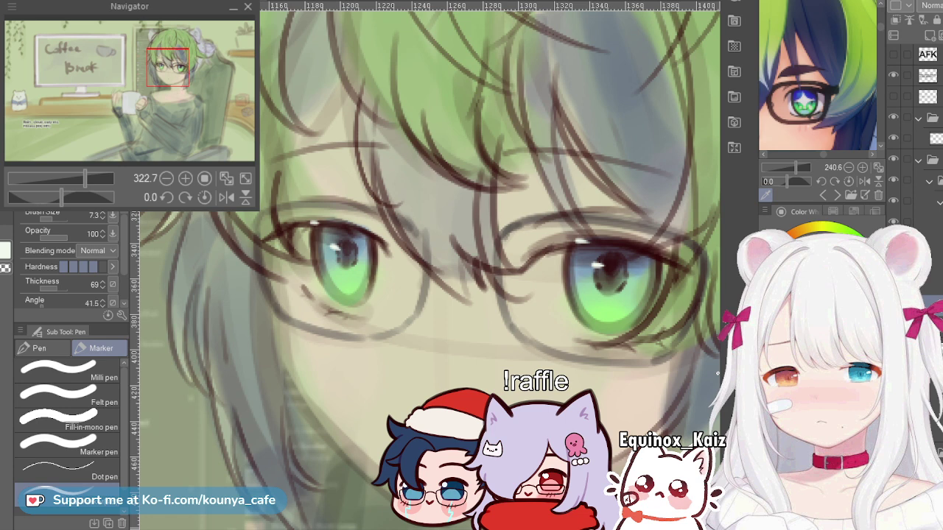
left_click_drag(330, 243, 339, 246, "ctrl+alt")
key("ctrl+z")
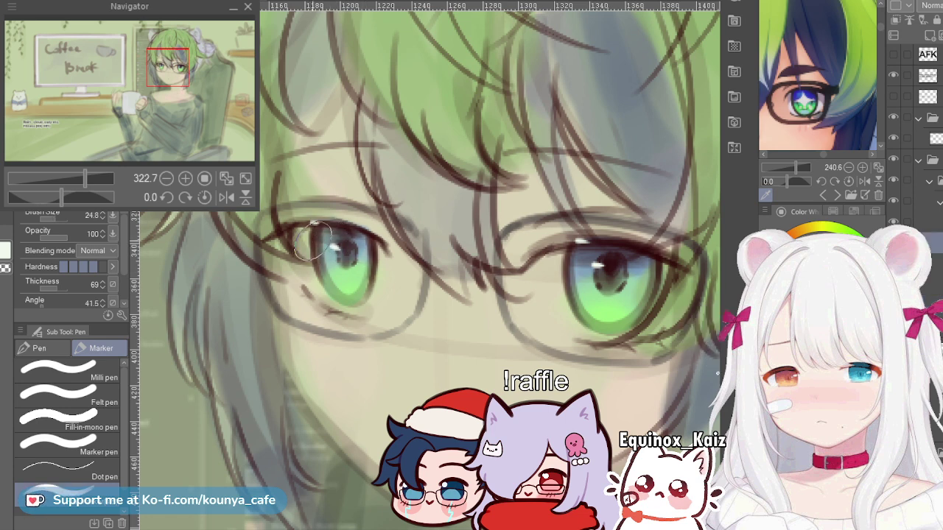
mouse_move(344, 246)
left_mouse_down("ctrl+alt")
mouse_move(333, 233)
mouse_move(342, 237)
left_mouse_up("ctrl+alt")
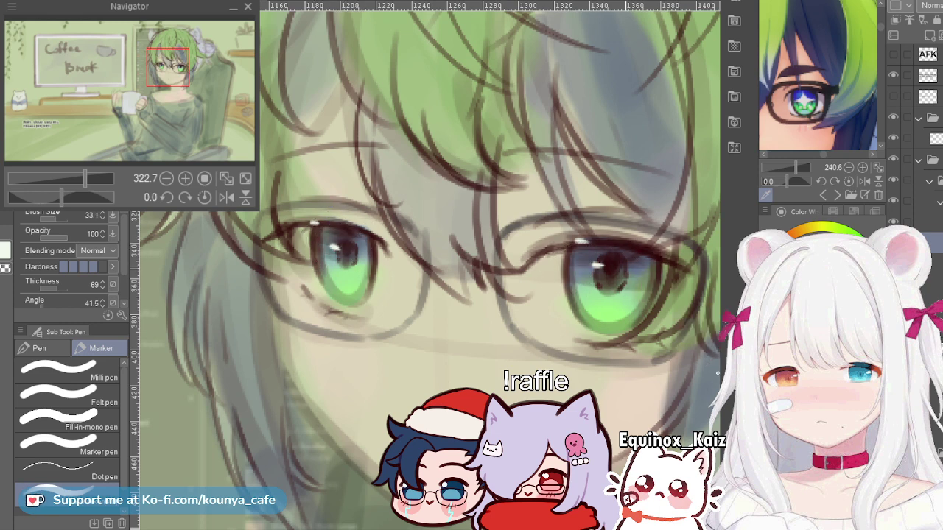
key("ctrl+z")
left_click_drag(579, 269, 662, 273)
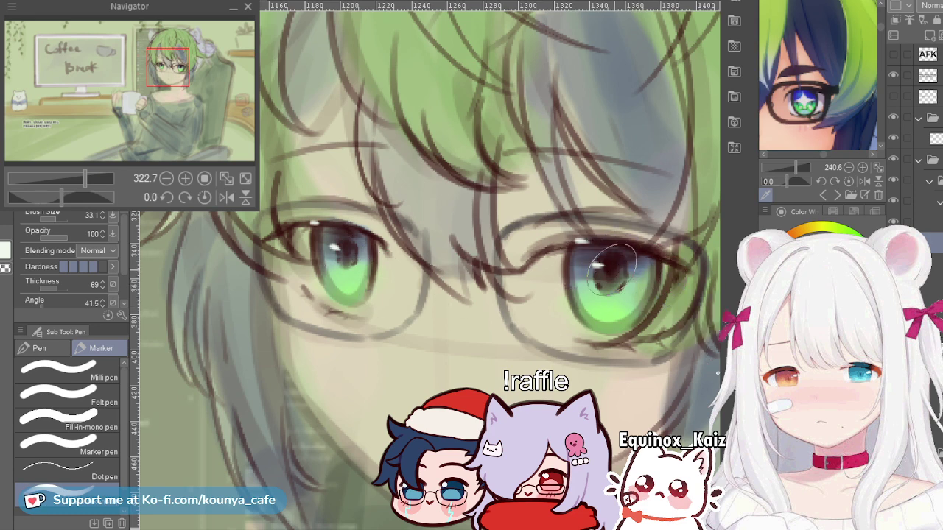
key("ctrl+z")
Step: Select the lower eye layer, toggle its visibility off and on to compare the eyes, and hide the rulers
left_click(930, 301)
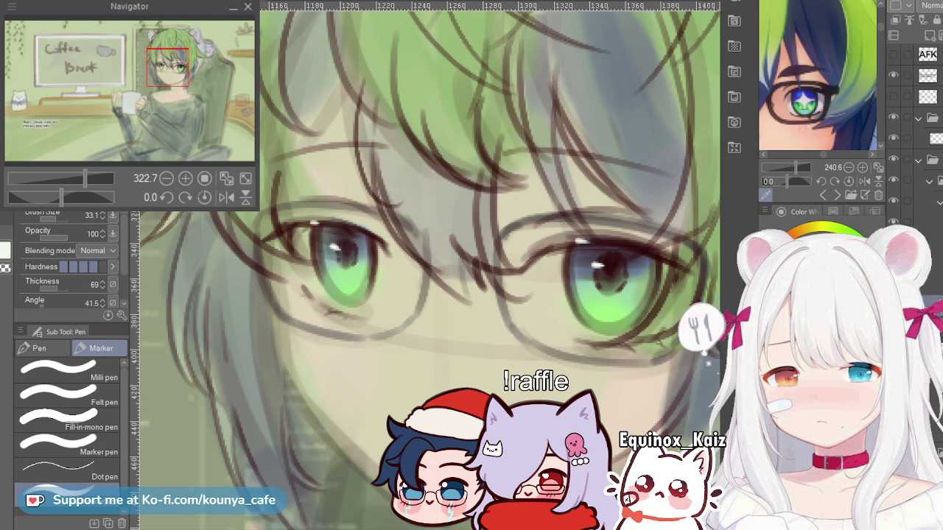
left_click(894, 301)
left_click(894, 301)
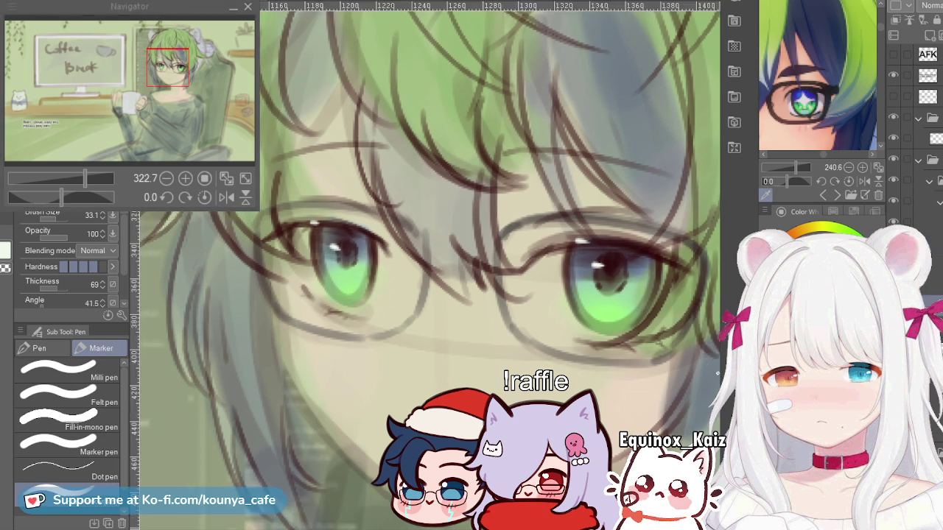
key("ctrl+r")
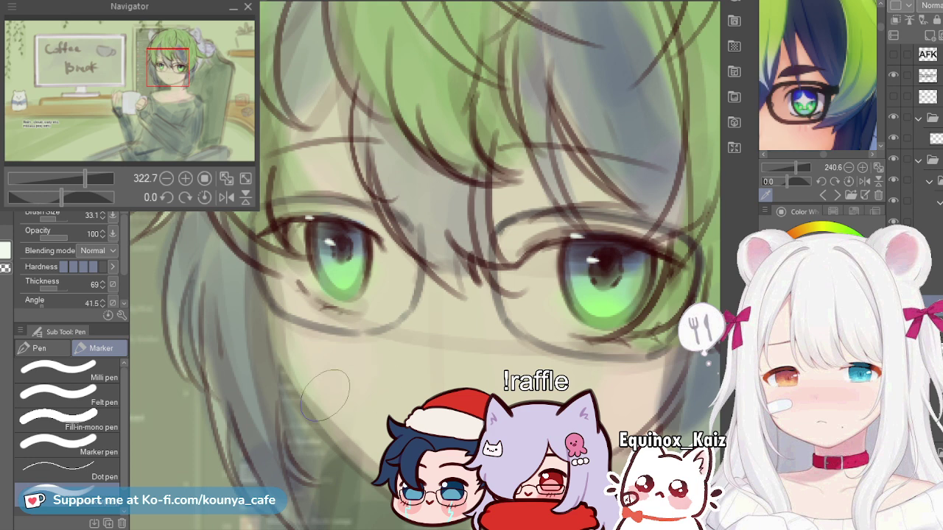
Step: Reduce the Marker's brush size to 6.0 and paint small dark marks beside the pupil in the left-hand eye's iris
left_click(59, 446)
left_click(59, 490)
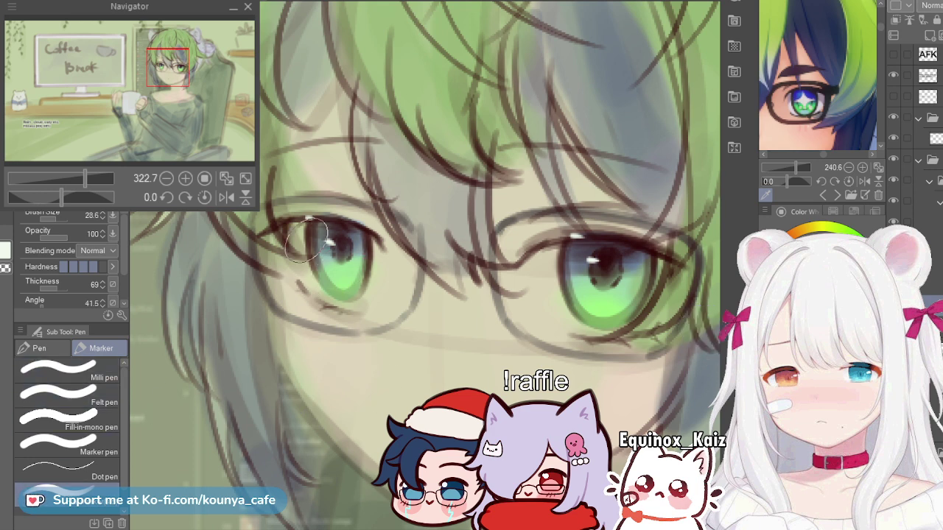
key("[")
key("[")
key("[")
key("[")
key("[")
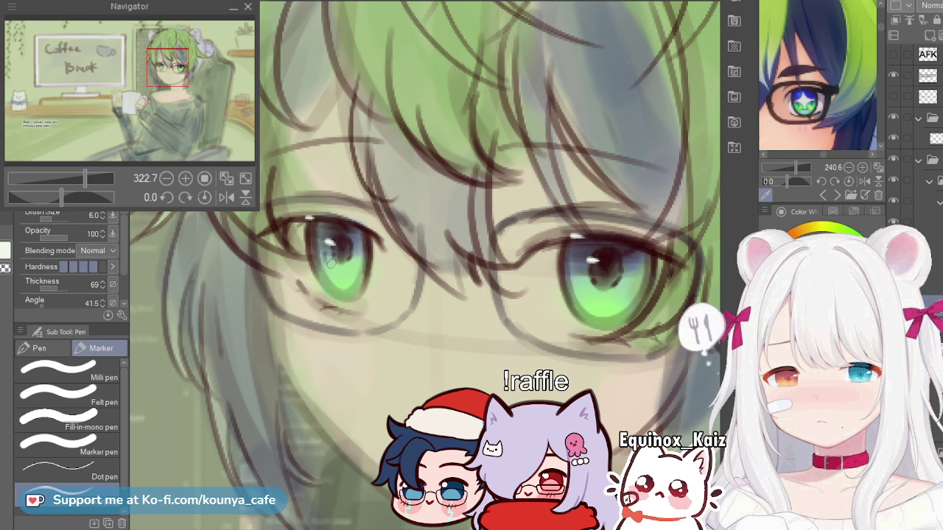
scroll(348, 270, "up", 5)
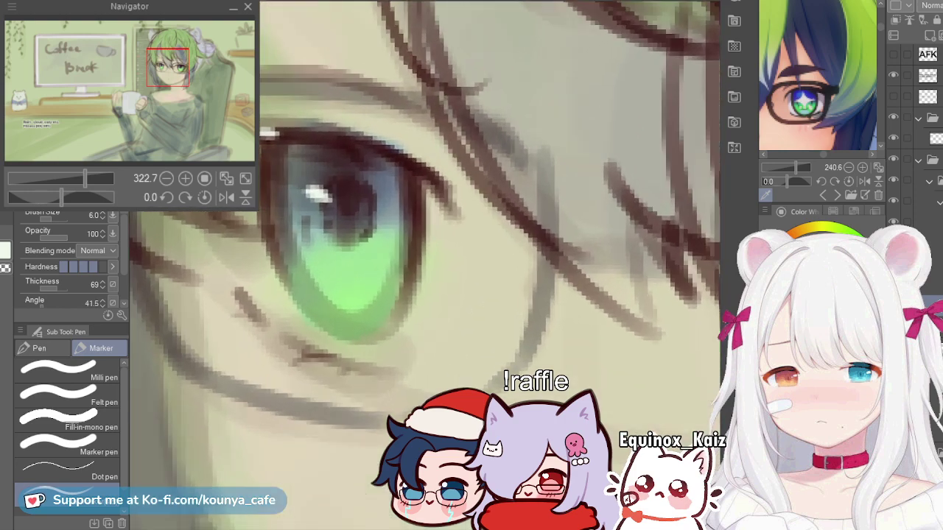
scroll(321, 259, "down", 4)
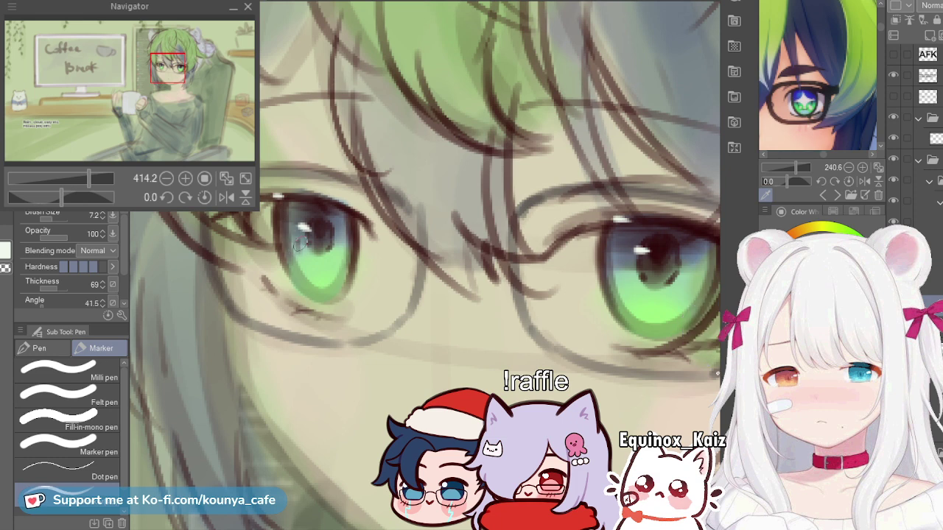
Step: Adjust the small marks in the left-hand iris with a Scale/Rotate transform and apply it
key("ctrl+t")
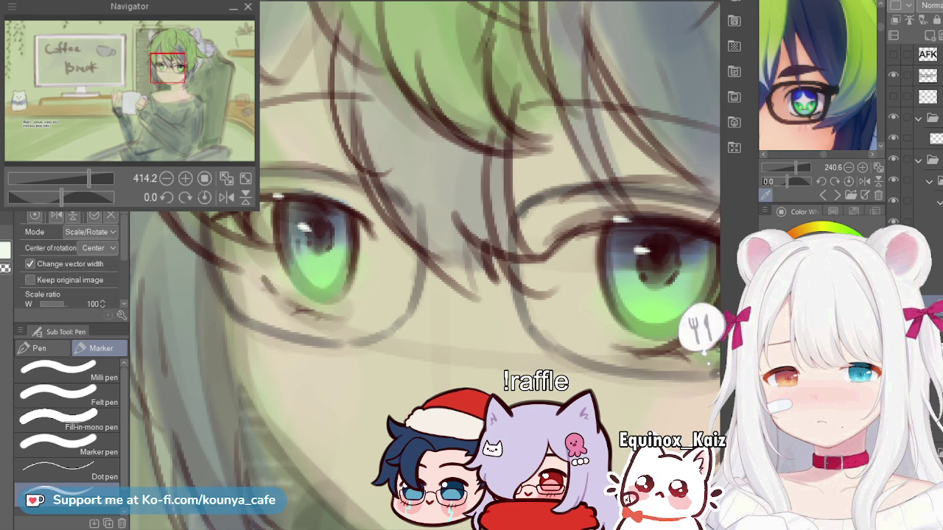
scroll(302, 243, "up", 4)
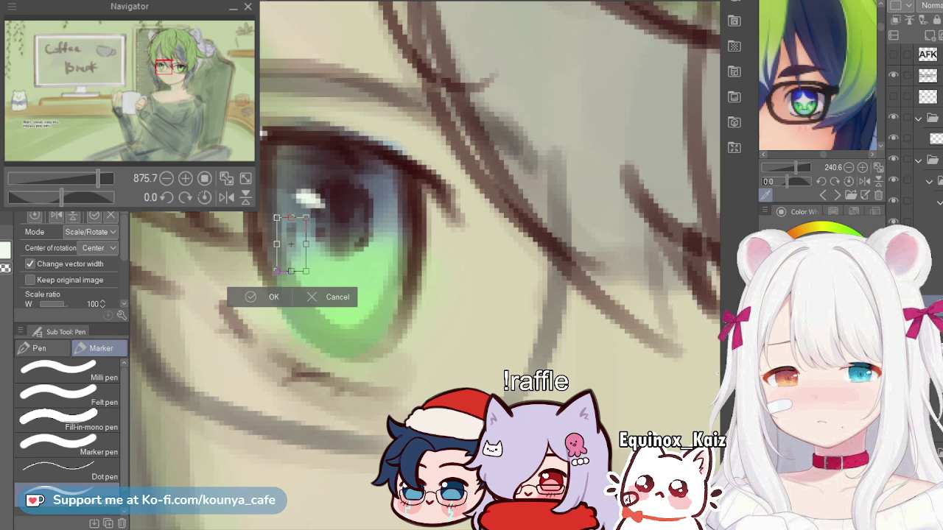
scroll(324, 300, "down", 3)
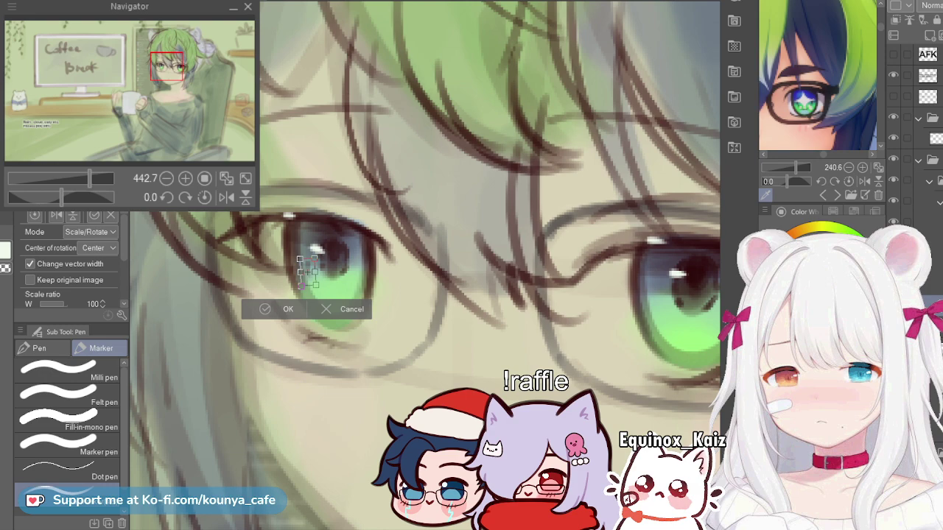
key("Return")
scroll(311, 282, "down", 8)
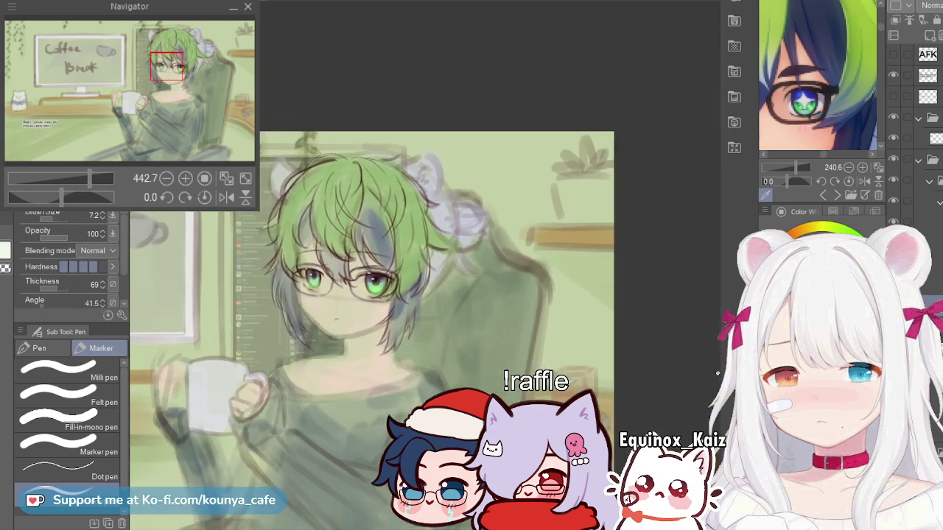
scroll(302, 284, "up", 10)
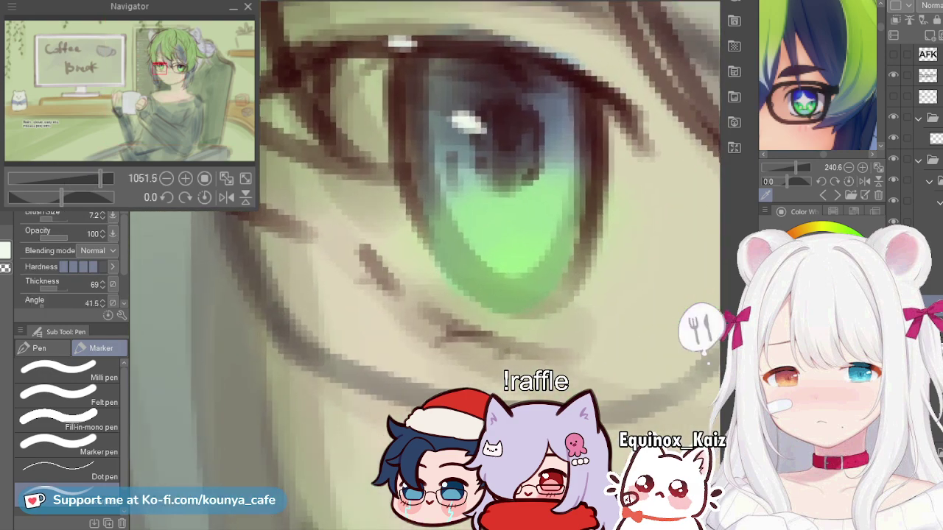
scroll(313, 263, "down", 3)
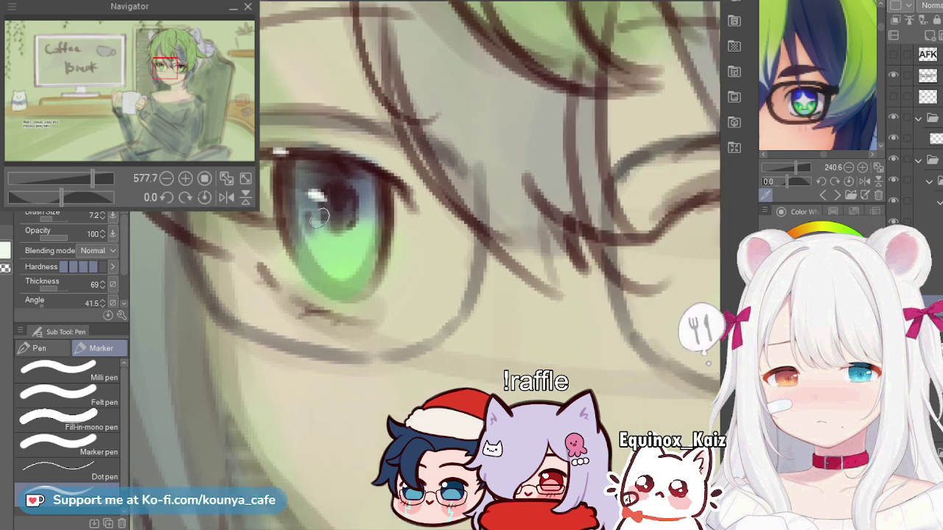
Step: Paint more small marks around and below the left-hand eye's pupil at brush sizes 6.3 and 5.2, then save the illustration
left_click_drag(322, 216, 288, 236)
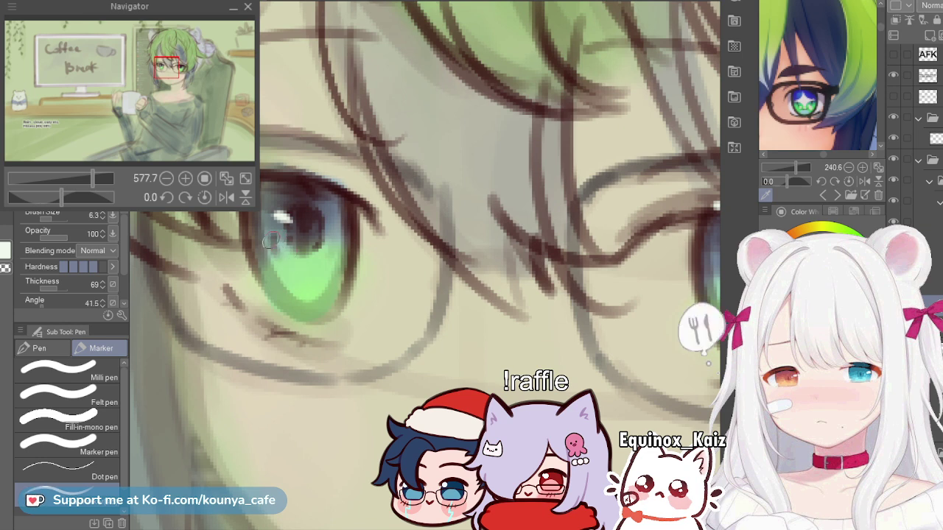
left_click_drag(276, 242, 291, 261)
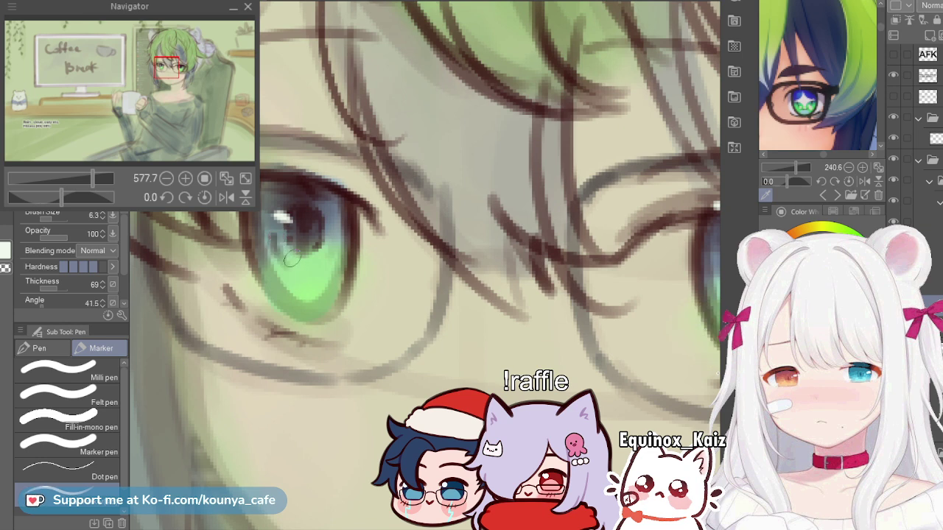
key("]")
key("bracketleft")
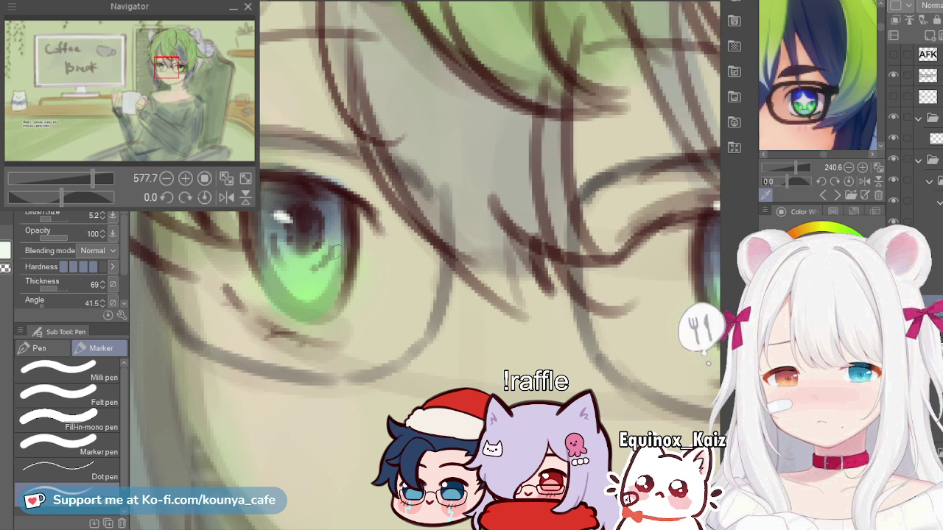
left_click_drag(330, 248, 324, 262)
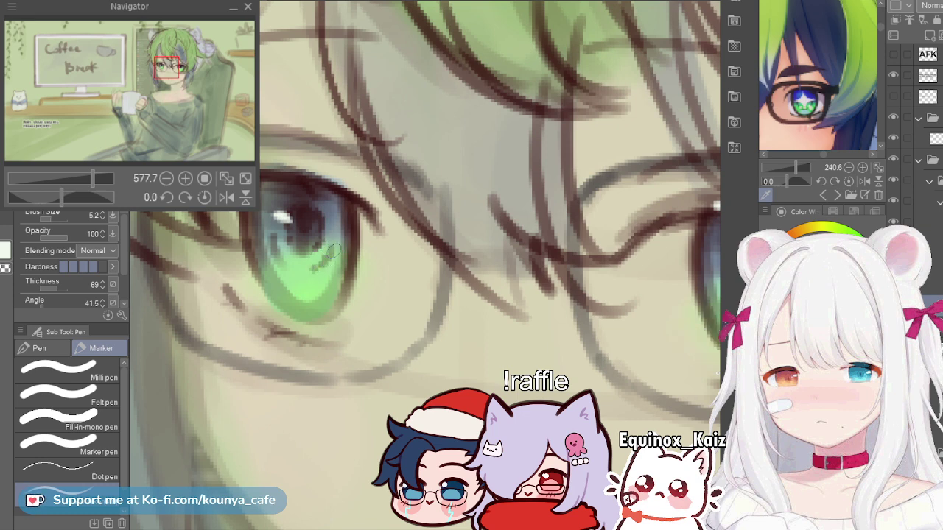
scroll(330, 257, "down", 3)
scroll(336, 261, "up", 3)
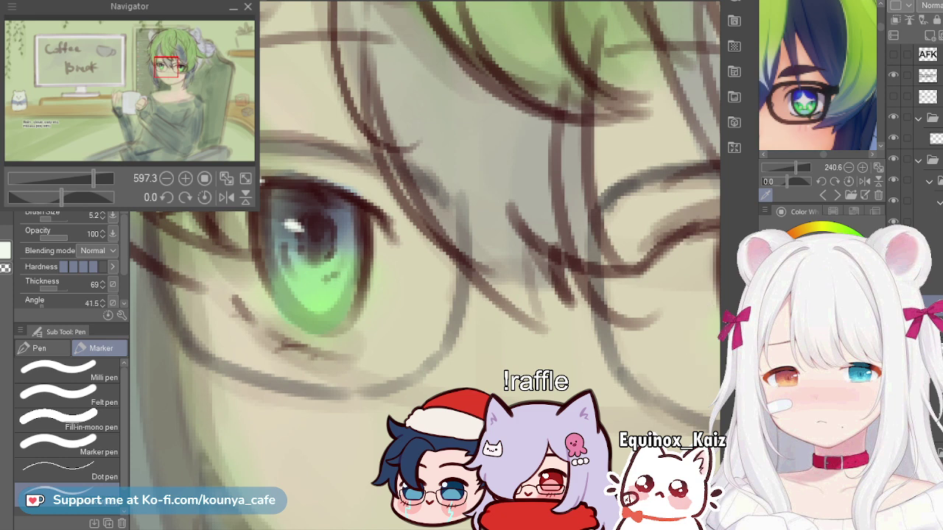
key("ctrl+s")
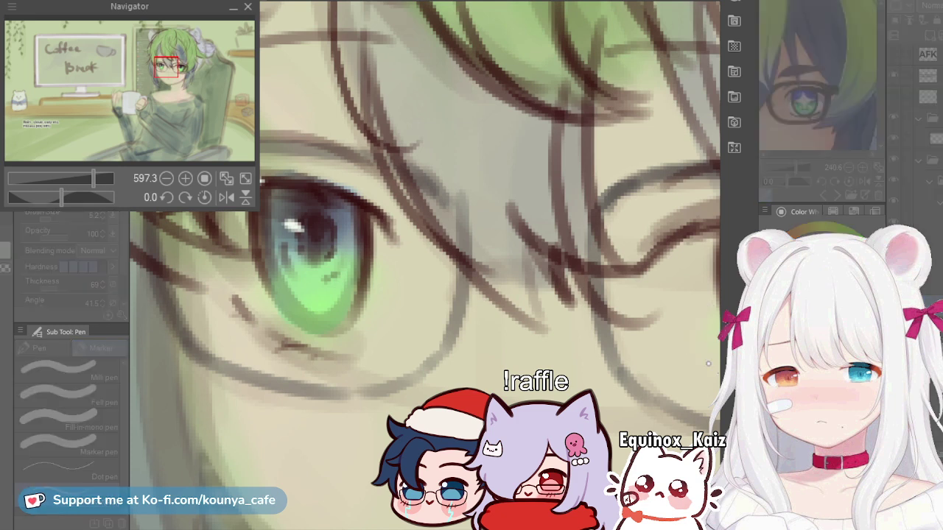
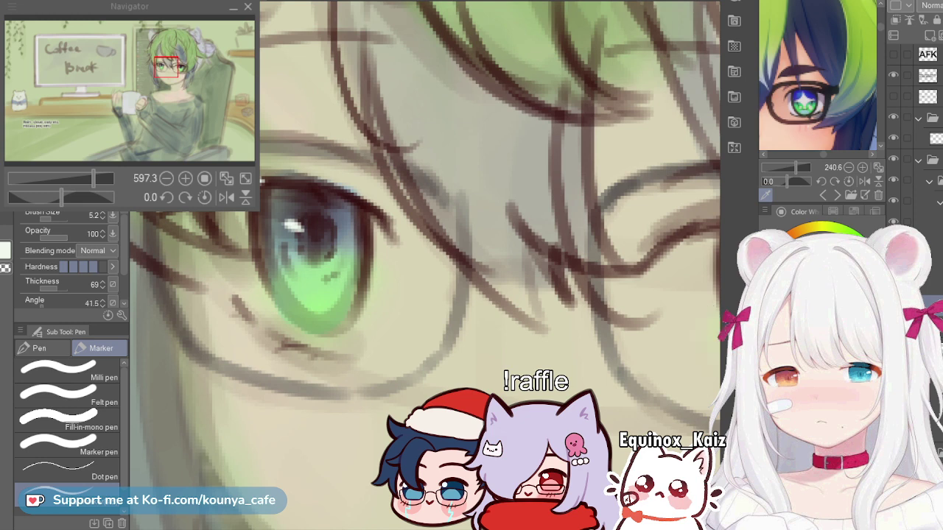
Step: Create a new blank landscape canvas and return to the Coffee Break illustration
key("ctrl+n")
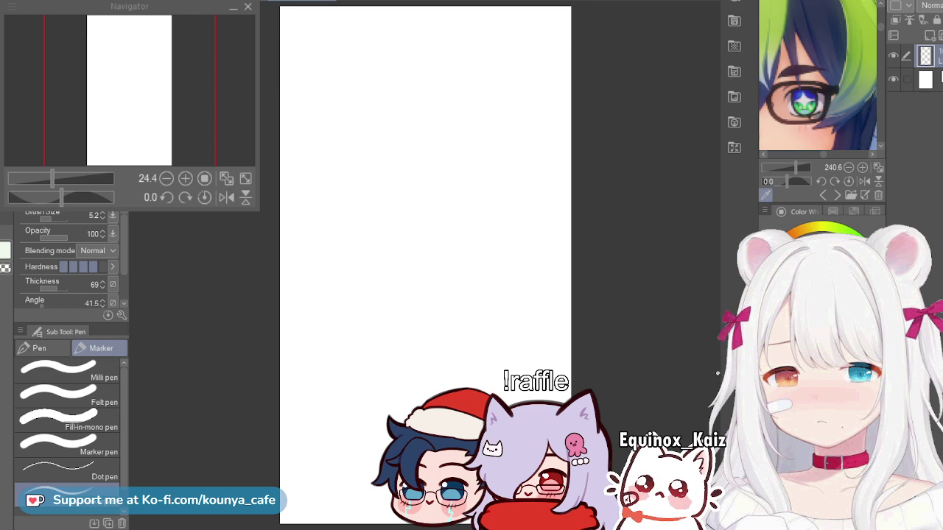
key("Return")
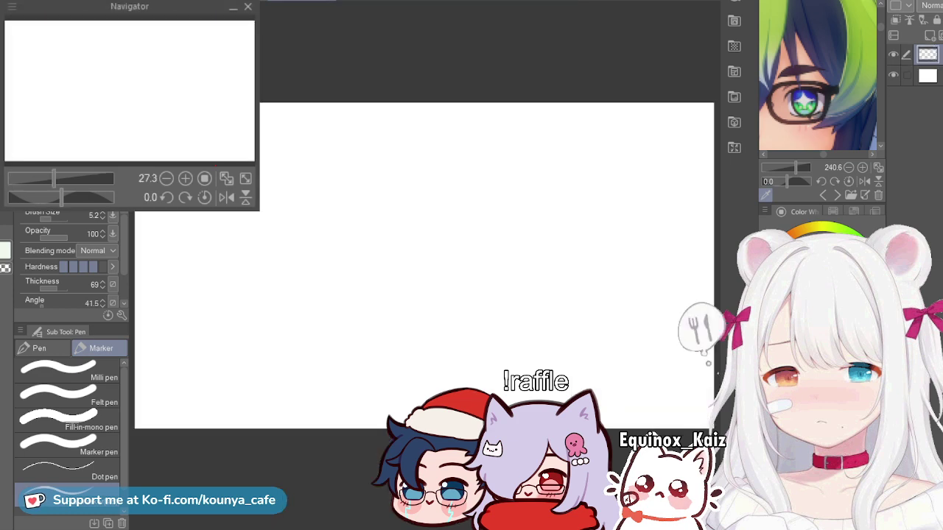
key("ctrl+Tab")
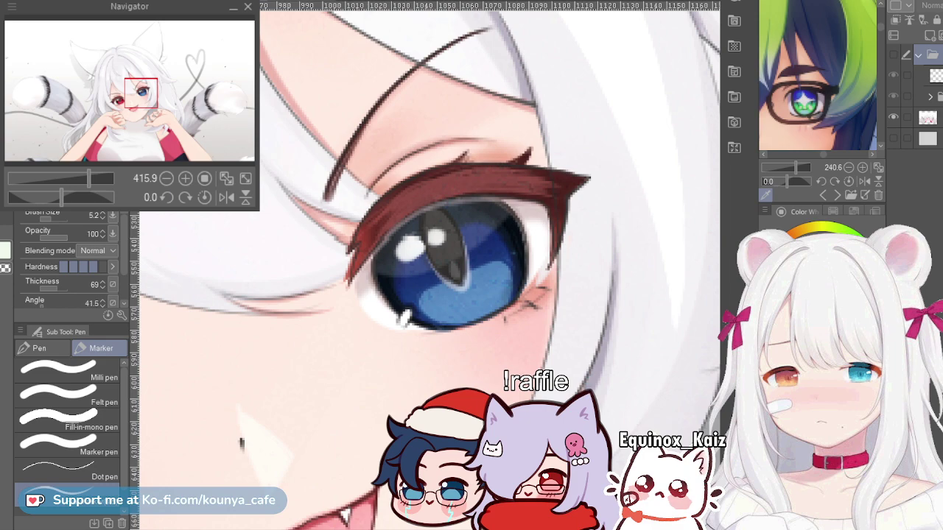
key("ctrl+Tab")
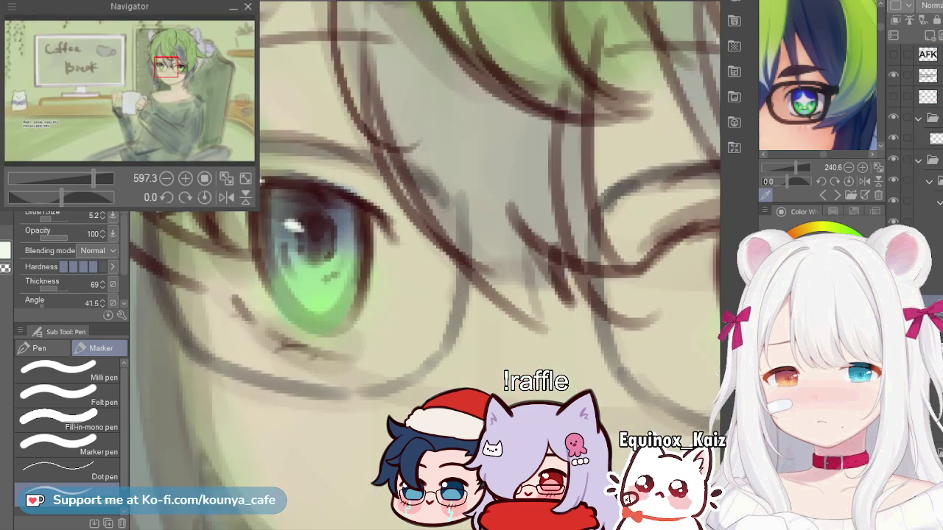
scroll(424, 265, "down", 5)
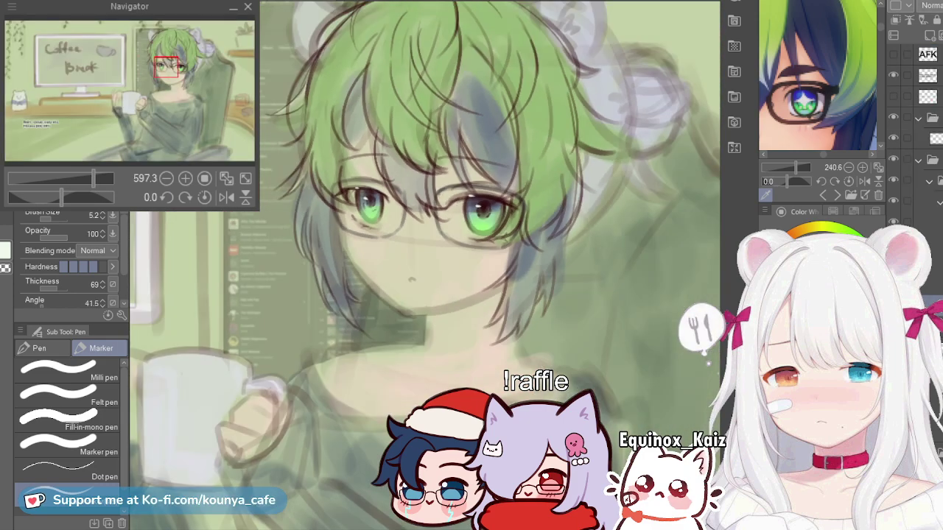
scroll(425, 265, "down", 5)
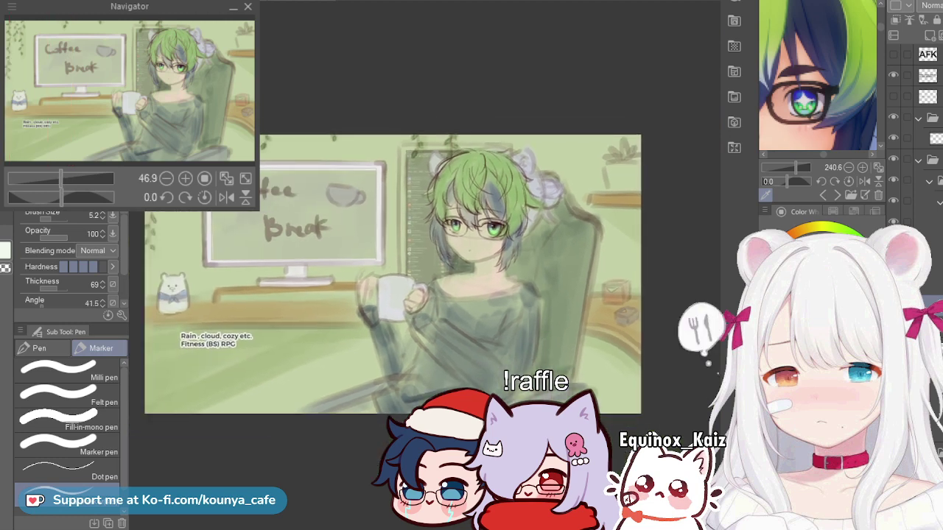
Step: Collapse the expanded layer folders below the top folder to shorten the Coffee Break layer list
left_click(929, 181)
left_click(918, 160)
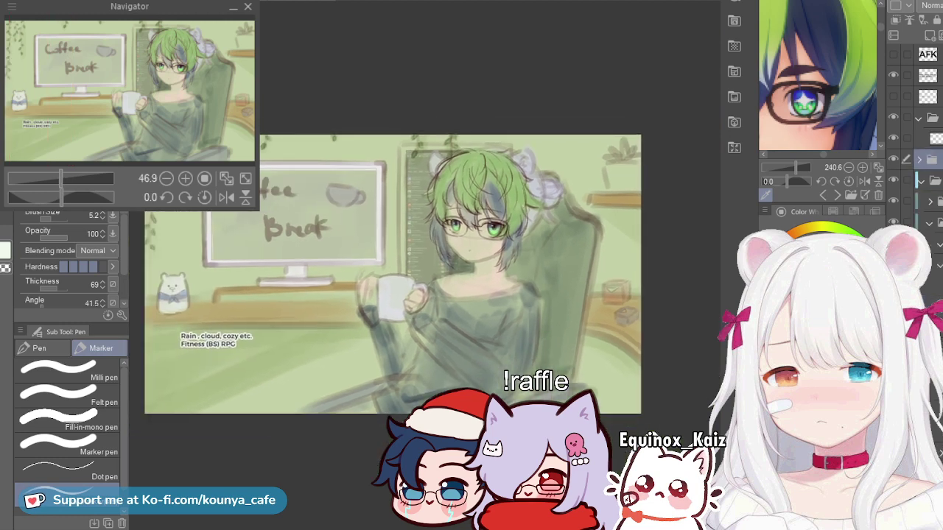
left_click(930, 201)
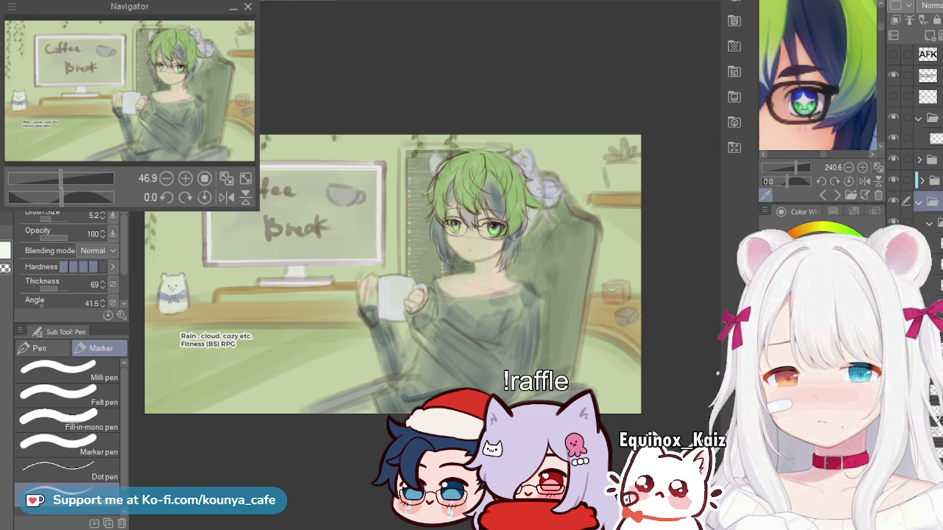
left_click(918, 201)
left_click(930, 221)
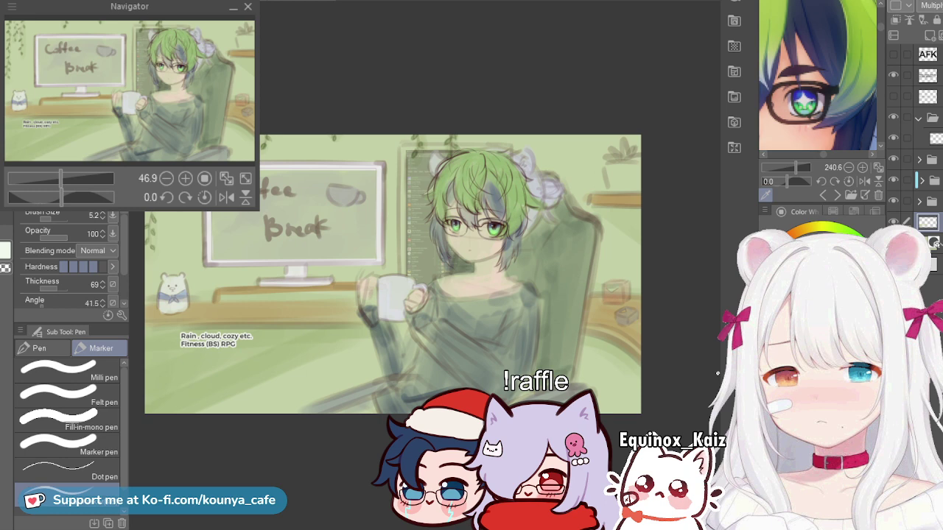
left_click(930, 243)
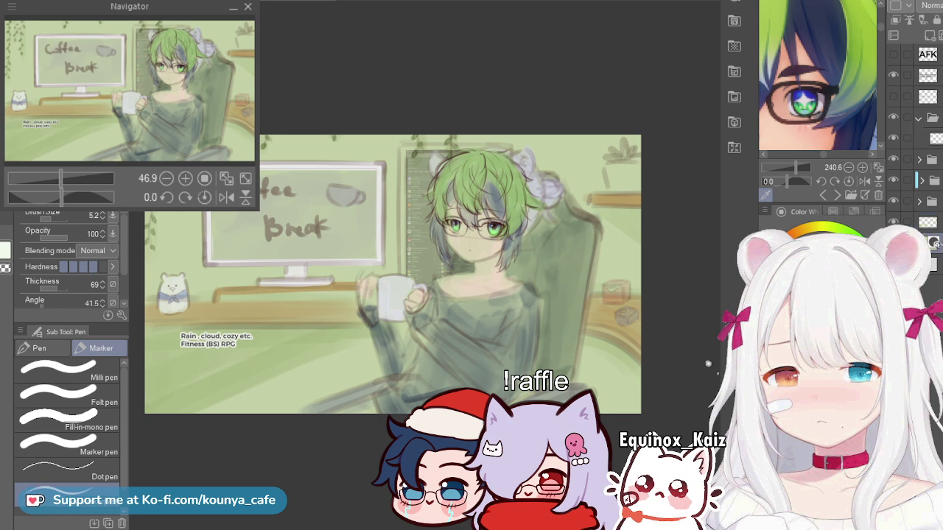
Step: Copy the layers from the AFK layer down through the lower layers and paste them into the new blank canvas
left_click(930, 54)
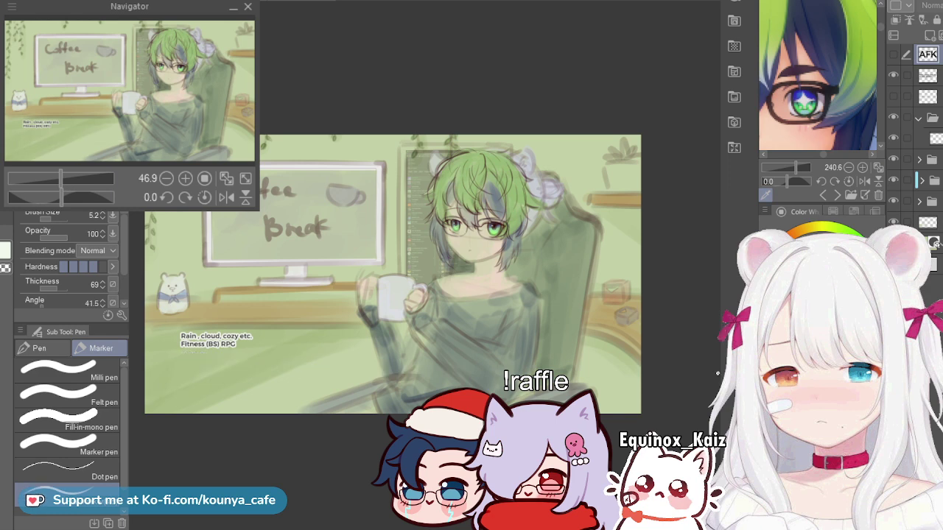
left_click(936, 244, "shift")
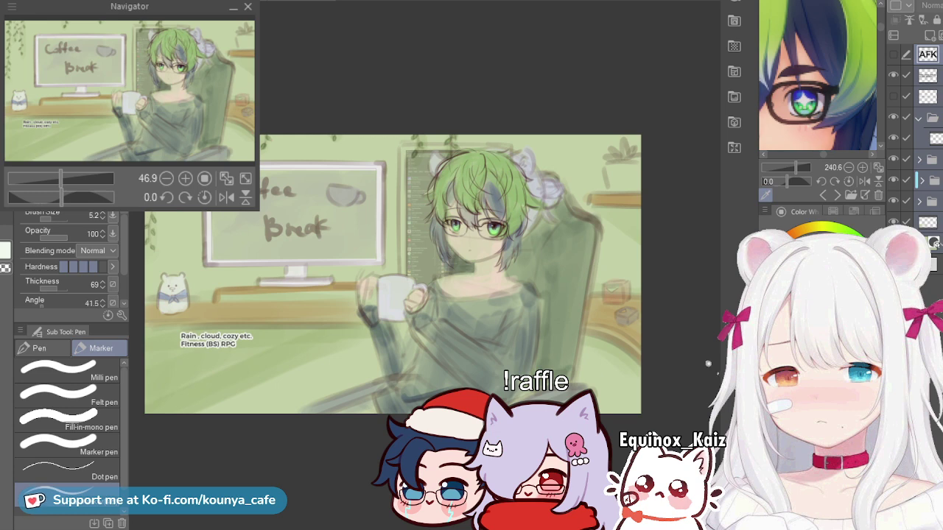
key("ctrl+Tab")
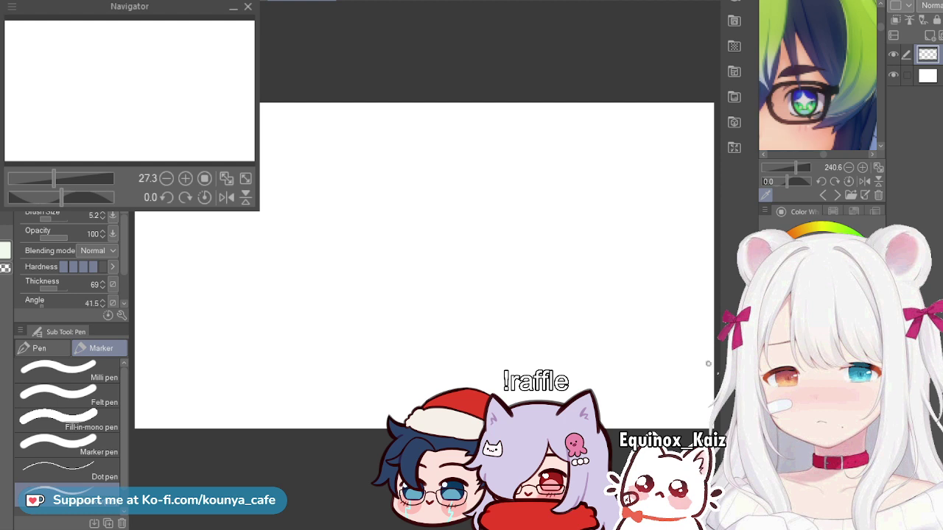
key("ctrl+Tab")
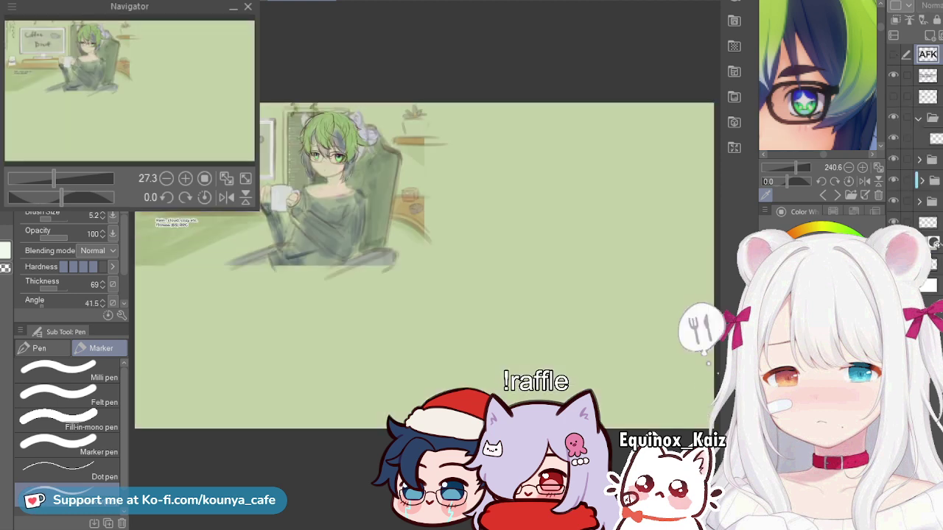
Step: Select all the pasted layers from the Multiply layer below the folders up through the AFK layer
left_click(930, 230)
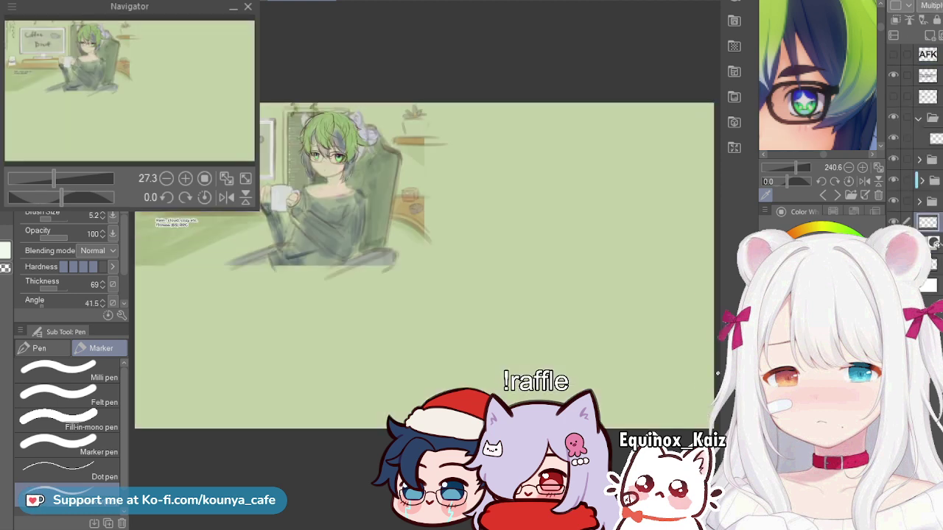
left_click(930, 54, "shift")
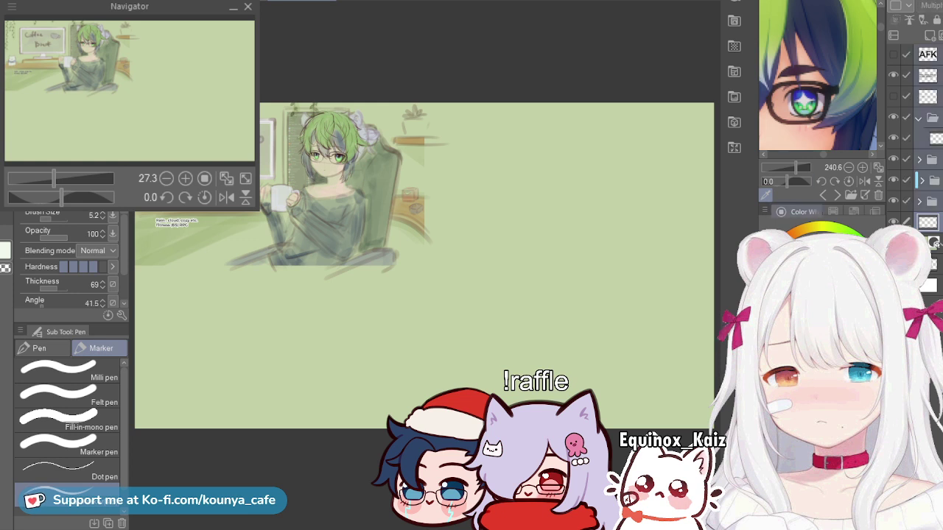
key("ctrl+t")
left_click_drag(450, 283, 700, 436)
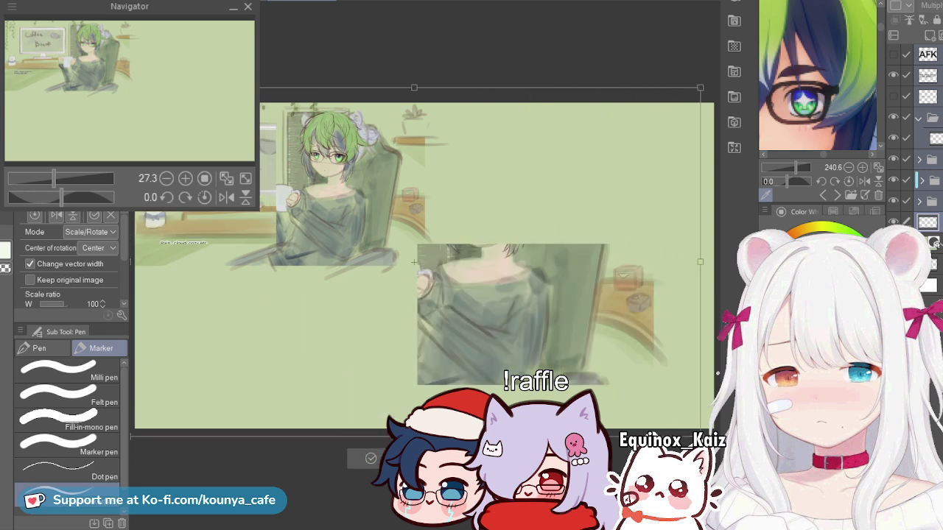
left_click_drag(700, 436, 719, 448)
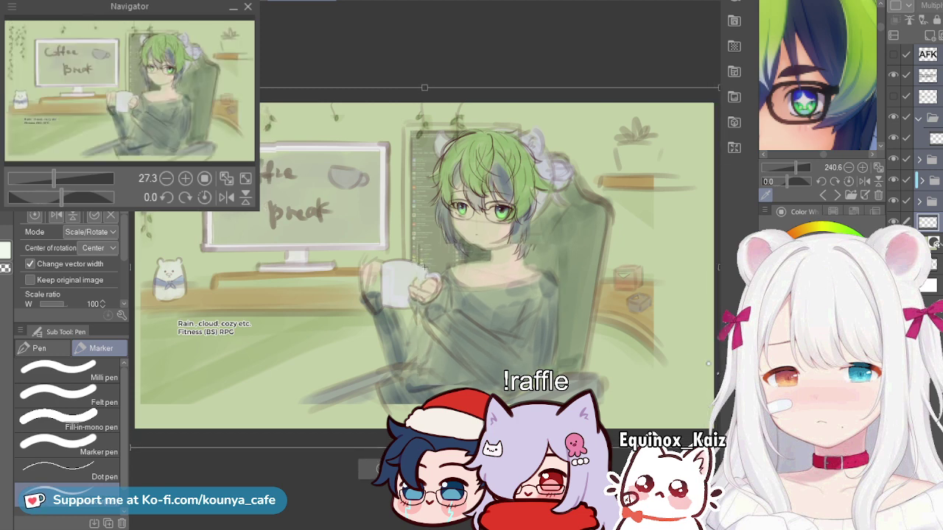
key("Return")
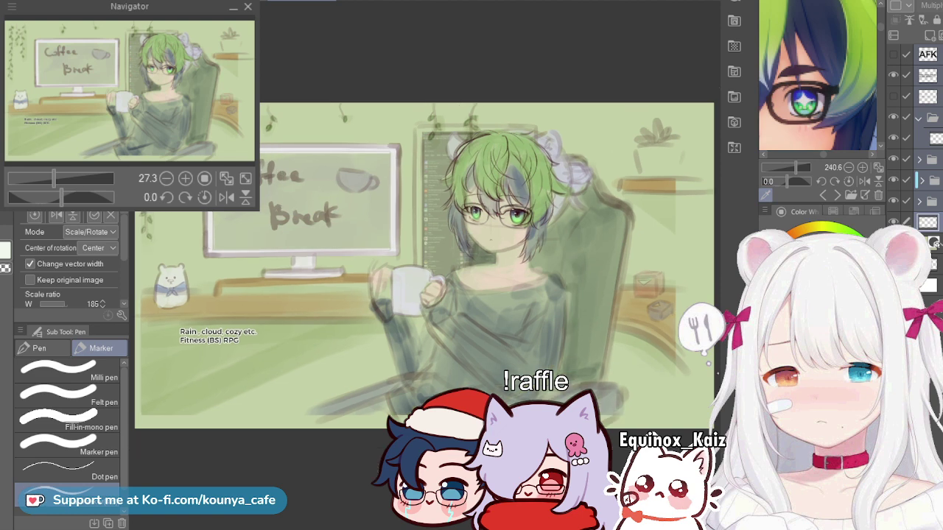
scroll(574, 366, "down", 1)
scroll(575, 363, "down", 1)
left_click_drag(574, 364, 557, 358)
left_click_drag(676, 425, 700, 419)
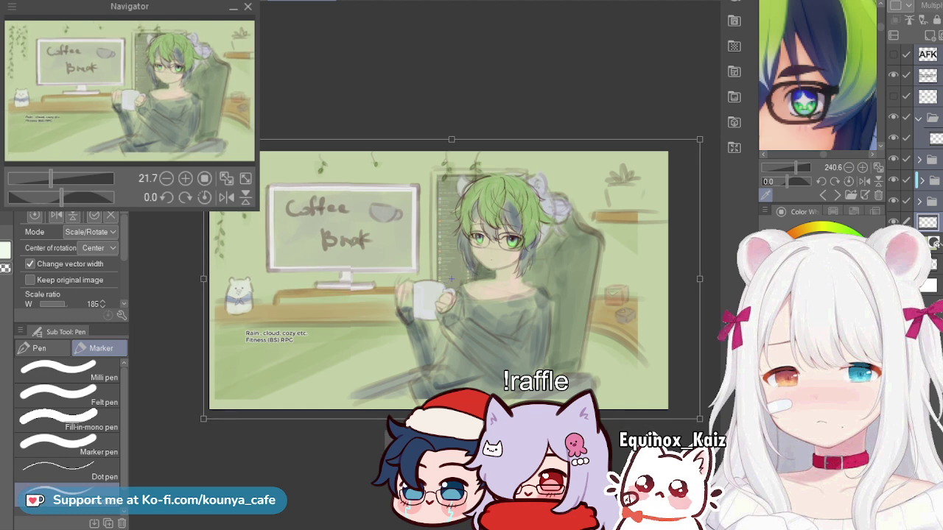
key("Escape")
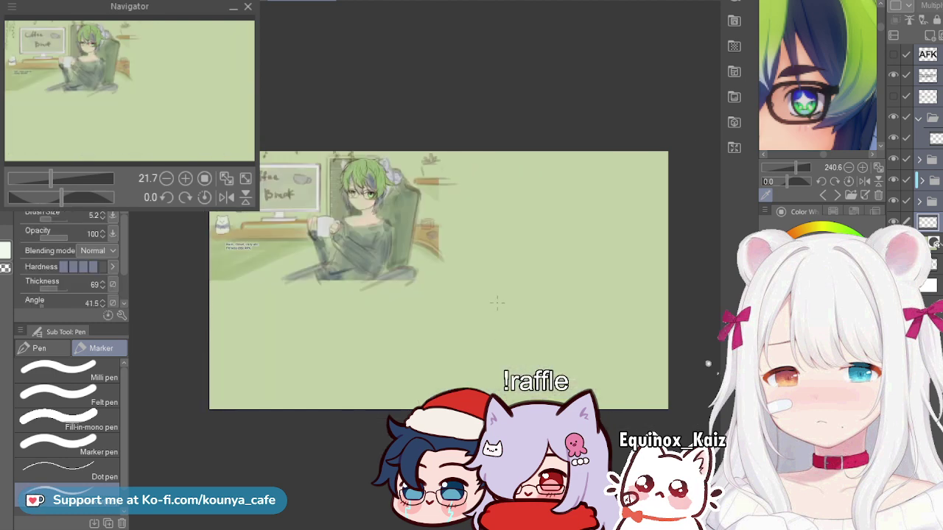
Step: Scale the selected layers to 200% and position them so the Coffee Break artwork fills the new canvas
key("ctrl+t")
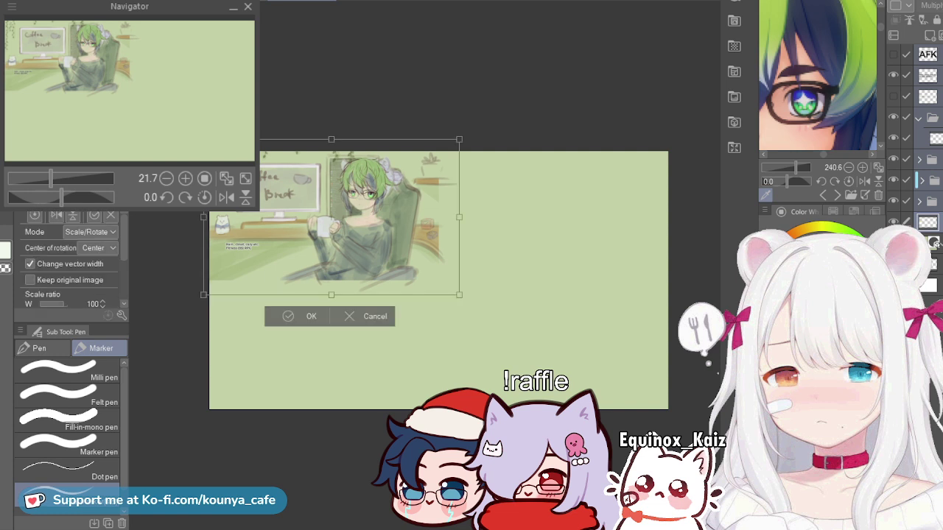
left_click_drag(459, 294, 693, 437)
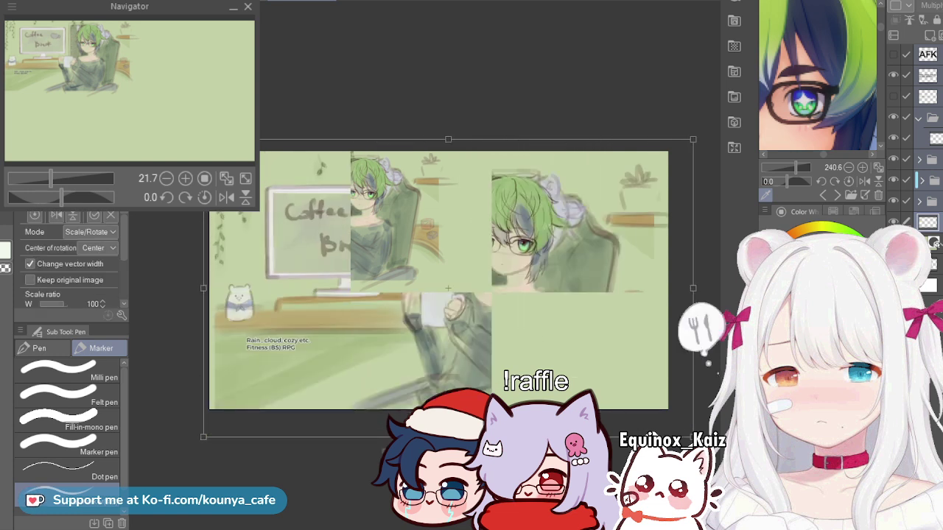
left_click_drag(694, 437, 703, 442)
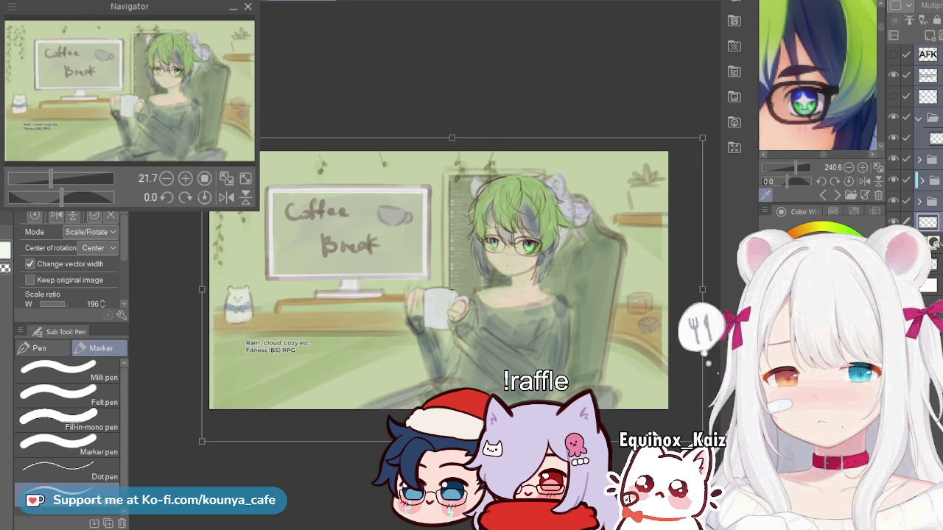
left_click_drag(448, 291, 447, 281)
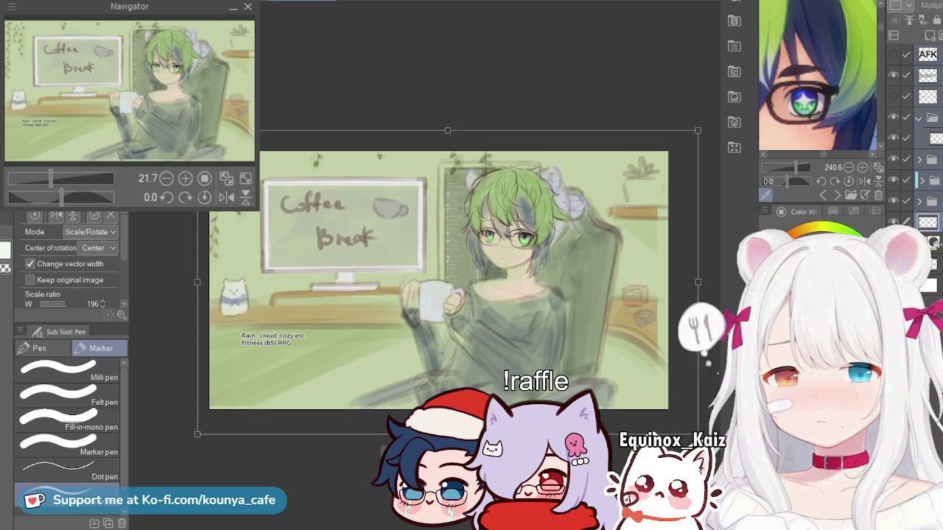
left_click_drag(698, 434, 706, 440)
left_click_drag(712, 368, 717, 374)
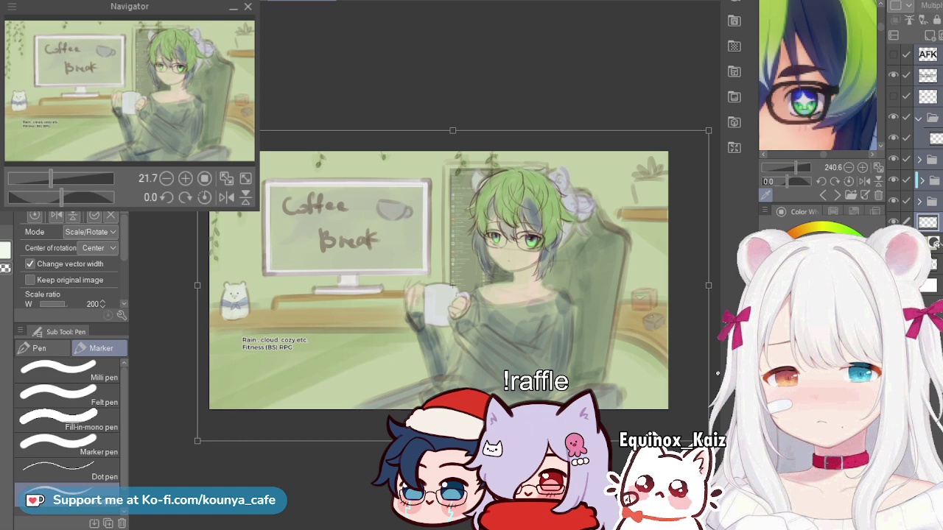
left_click_drag(718, 374, 708, 362)
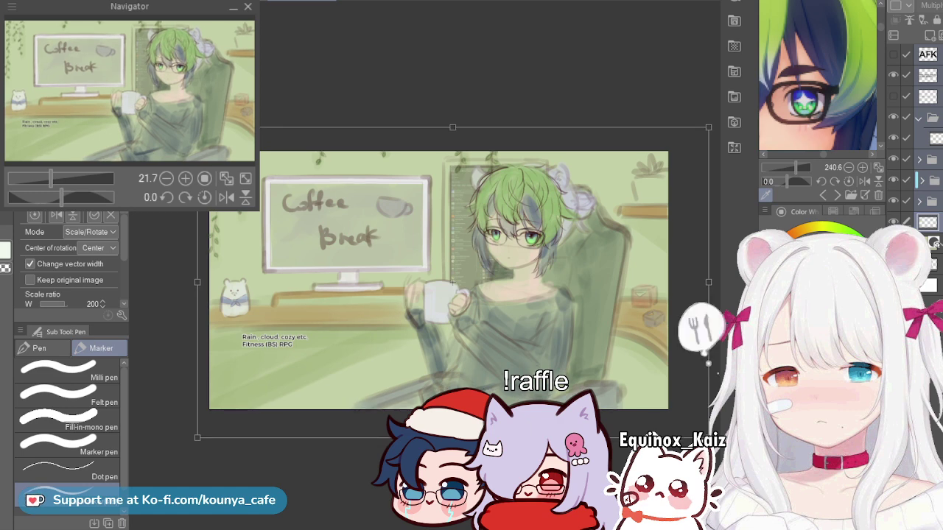
key("Left")
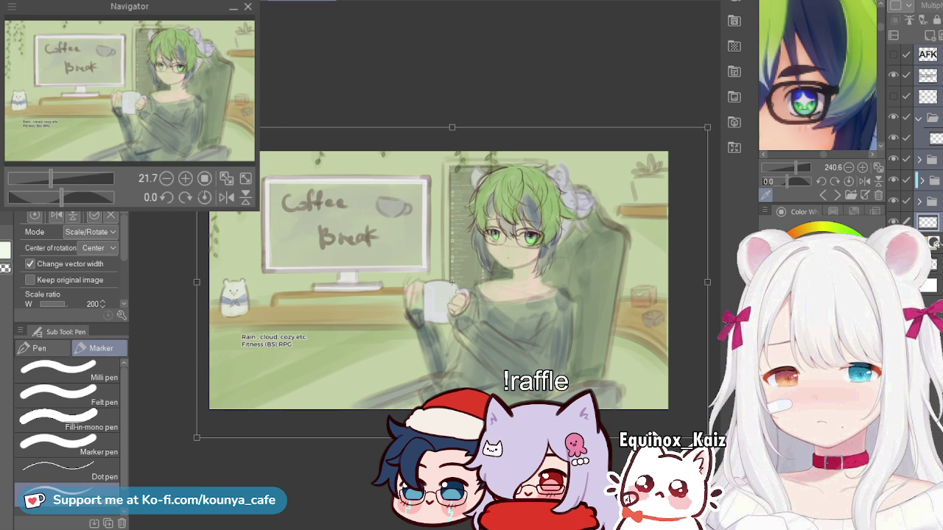
key("Right")
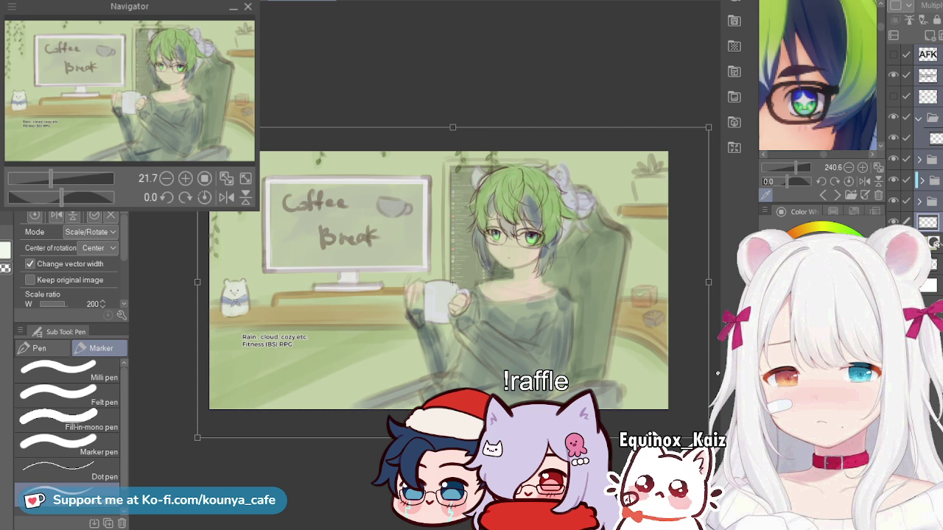
key("Return")
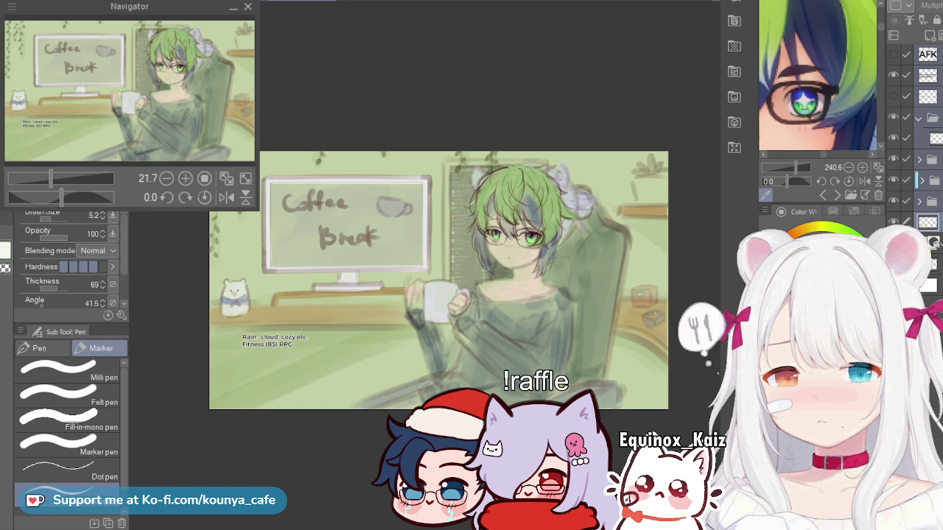
key("ctrl+Tab")
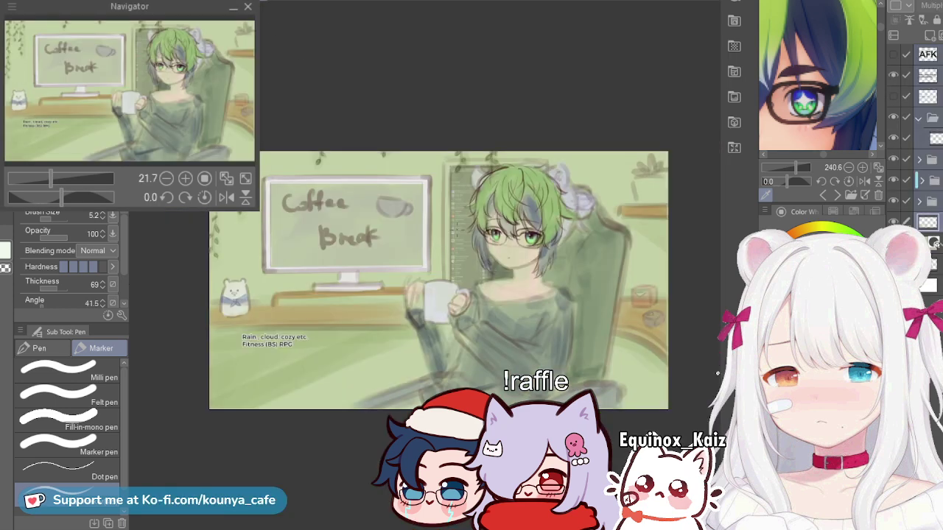
Step: Expand the nested layer folders beneath the top folder and select a layer inside for drawing the character's eye
scroll(564, 214, "up", 4)
left_click_drag(564, 214, 494, 138)
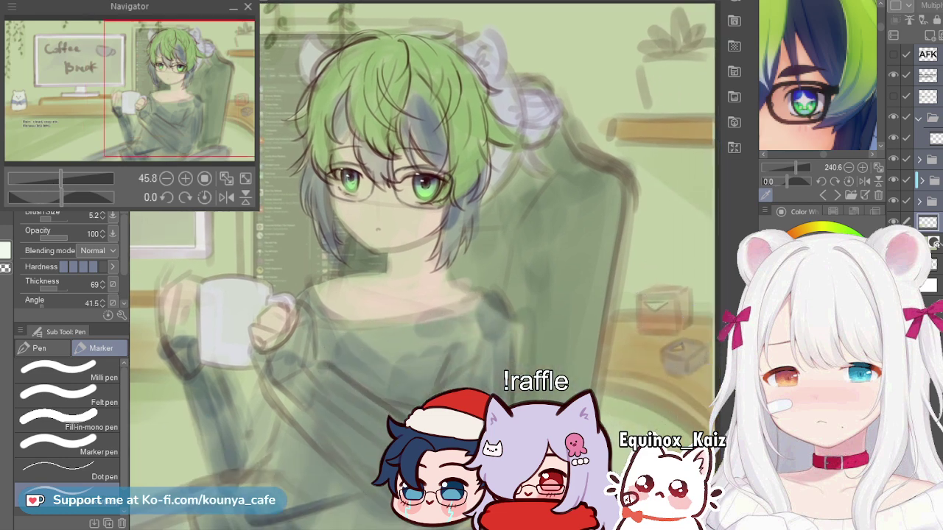
left_click(930, 201)
left_click(930, 181)
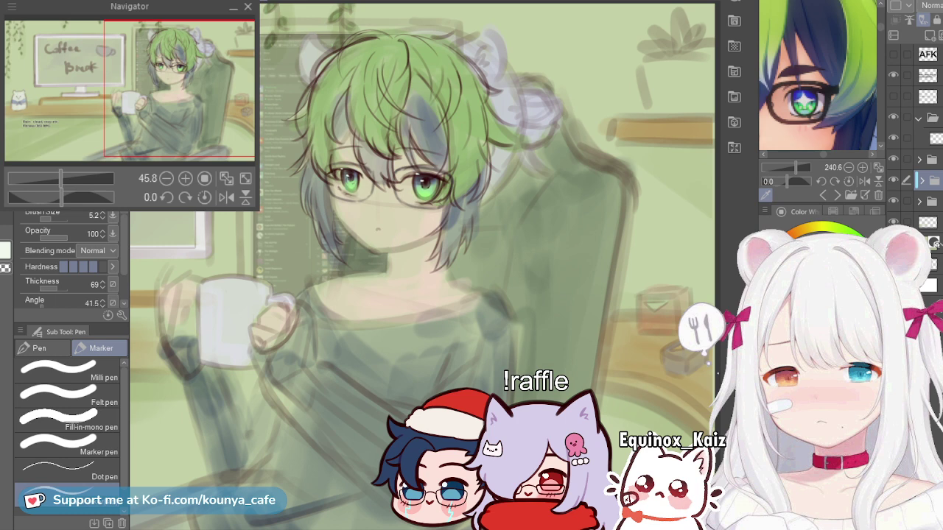
left_click(927, 54)
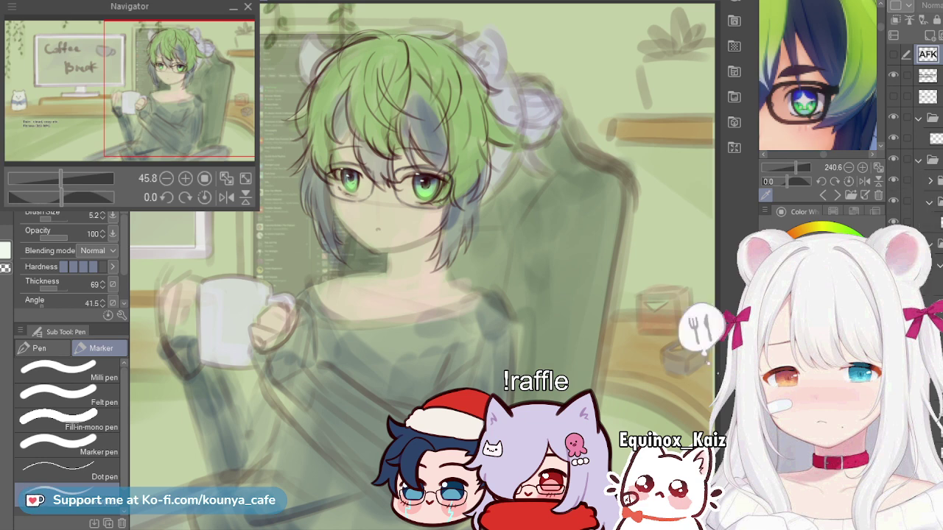
left_click(938, 181)
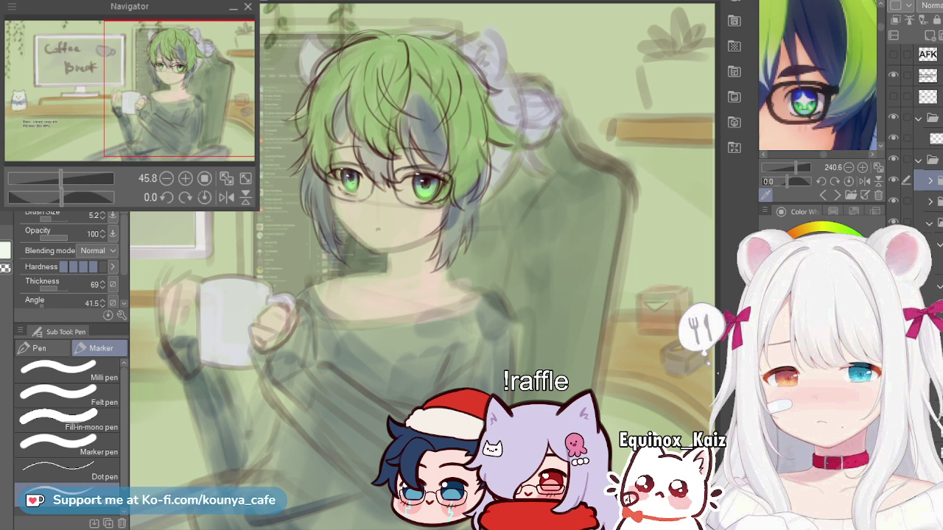
left_click(929, 180)
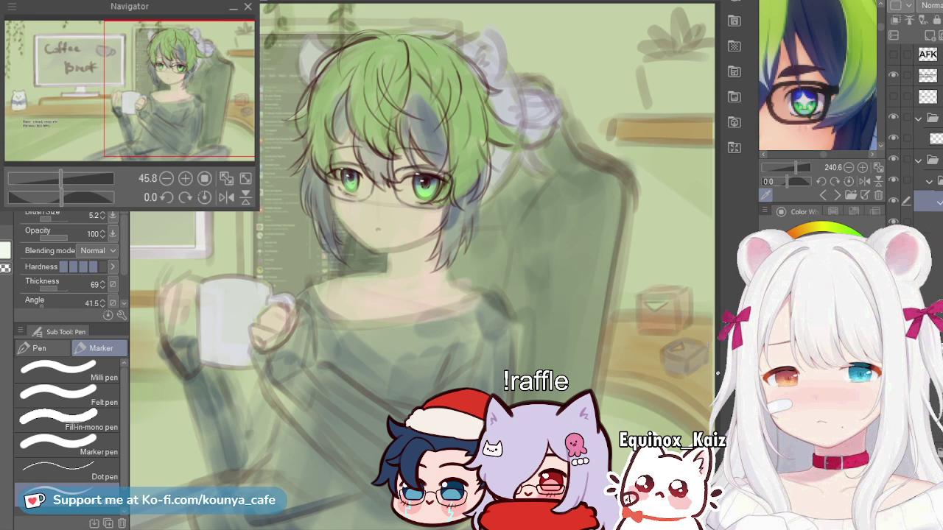
left_click(939, 201)
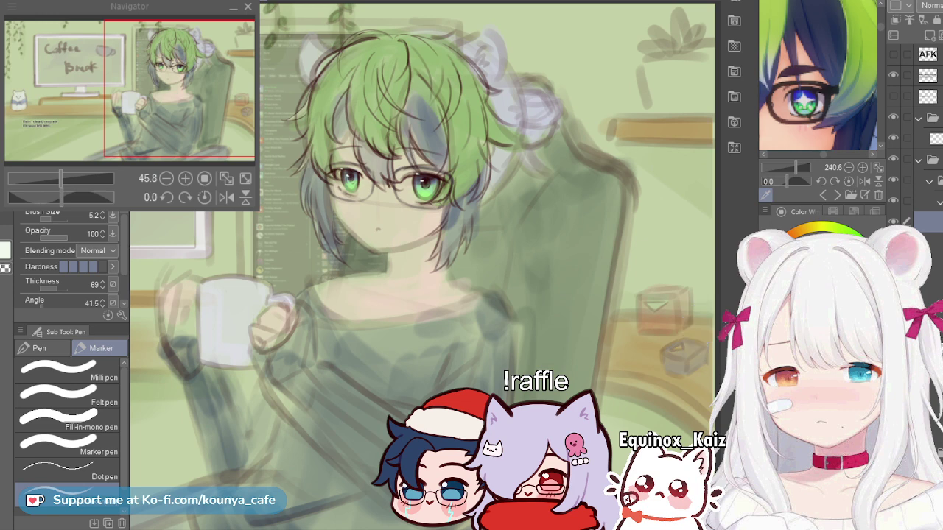
Step: Set the marker's brush size to 12.0 for detail work on the right-hand eye, with the reference eye enlarged
scroll(817, 76, "up", 5)
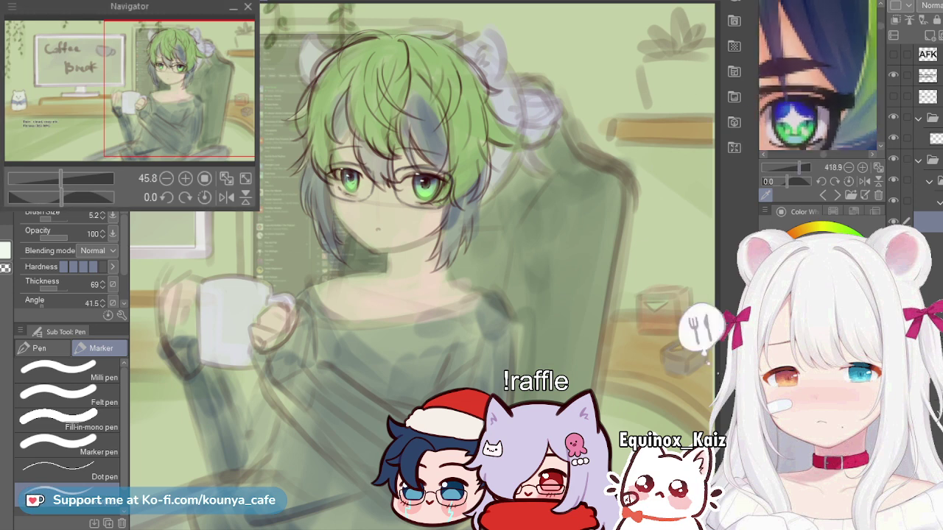
scroll(486, 191, "up", 10)
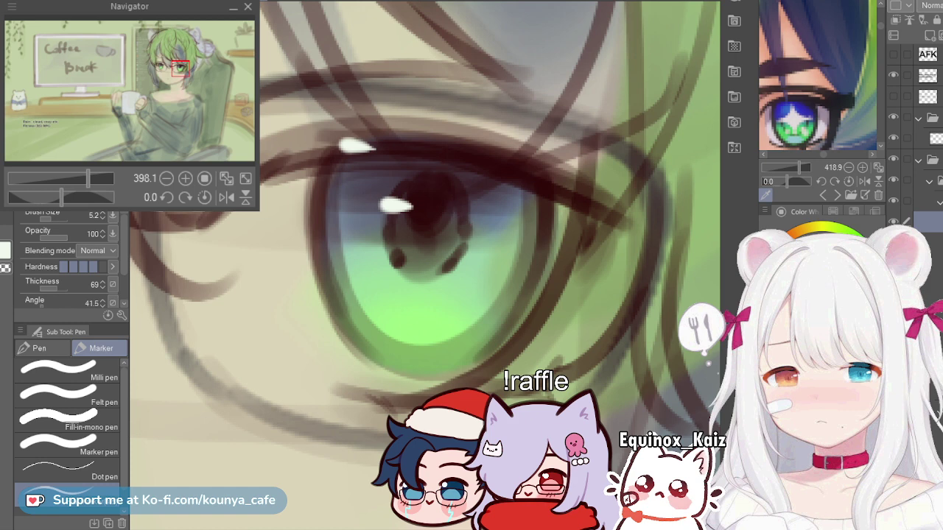
key("bracketright")
key("bracketright")
key("bracketright")
key("bracketright")
key("bracketright")
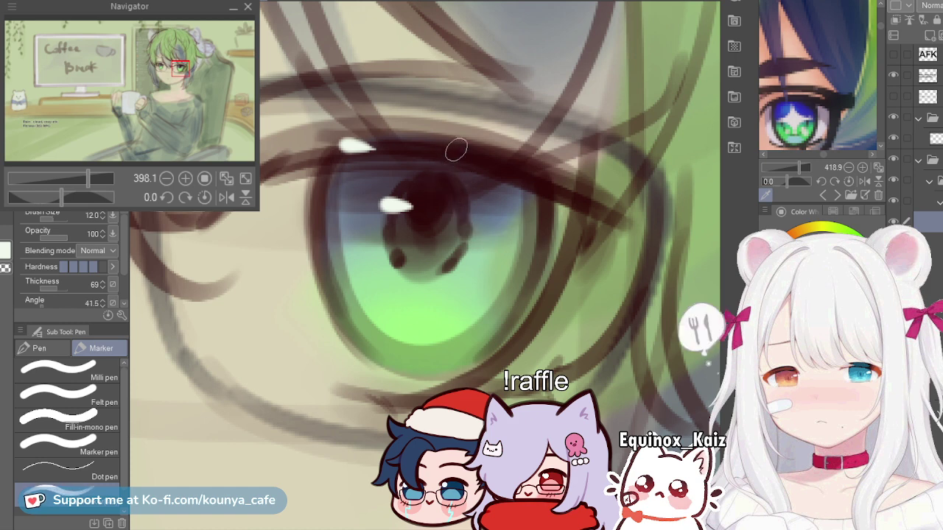
mouse_move(463, 114)
left_mouse_down()
mouse_move(452, 163)
mouse_move(502, 220)
left_mouse_up()
key("ctrl+z")
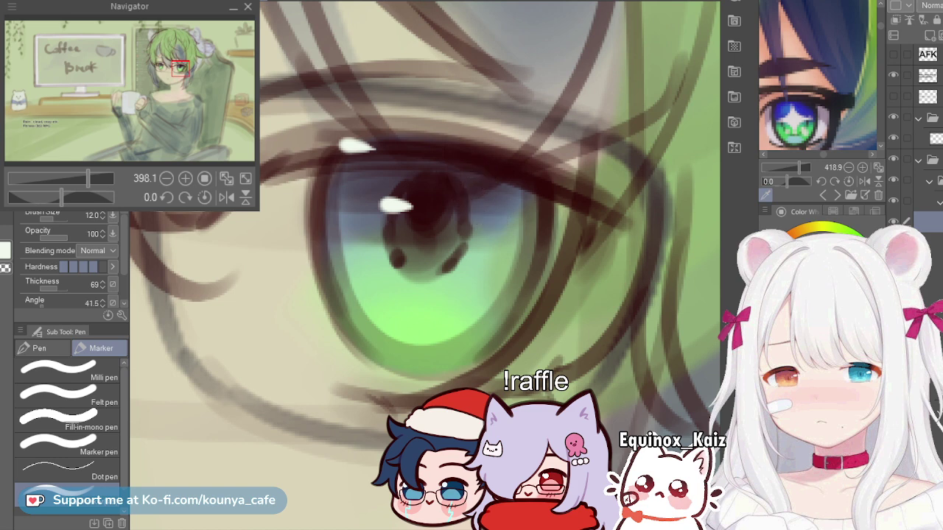
left_click_drag(348, 134, 523, 198)
key("ctrl+z")
mouse_move(337, 138)
left_mouse_down()
mouse_move(362, 114)
mouse_move(526, 160)
left_mouse_up()
key("ctrl+z")
Step: Draw a smooth arc above the right-hand eye's iris and narrow its left side to follow the iris outline
mouse_move(348, 148)
left_mouse_down()
mouse_move(398, 87)
mouse_move(554, 215)
left_mouse_up()
left_click_drag(579, 149, 567, 149)
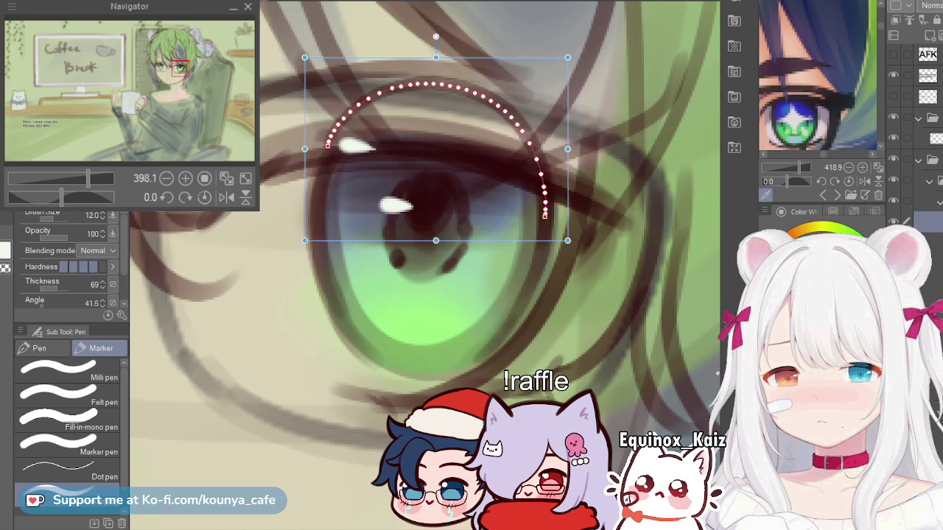
left_click_drag(304, 57, 317, 61)
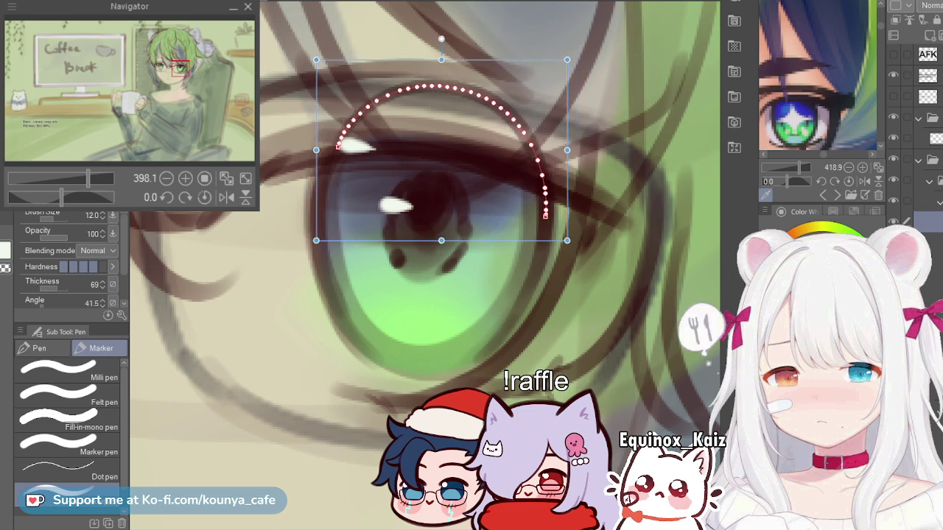
key("Return")
Step: Transform the newly drawn arc and marks over the upper half of the right-hand iris to fit the eye
scroll(320, 76, "down", 1)
scroll(425, 266, "down", 2)
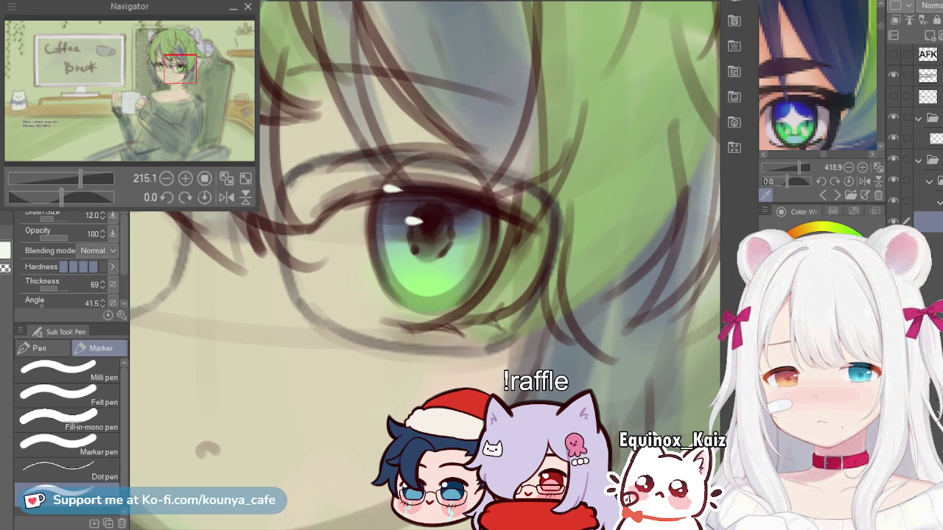
scroll(374, 198, "up", 1)
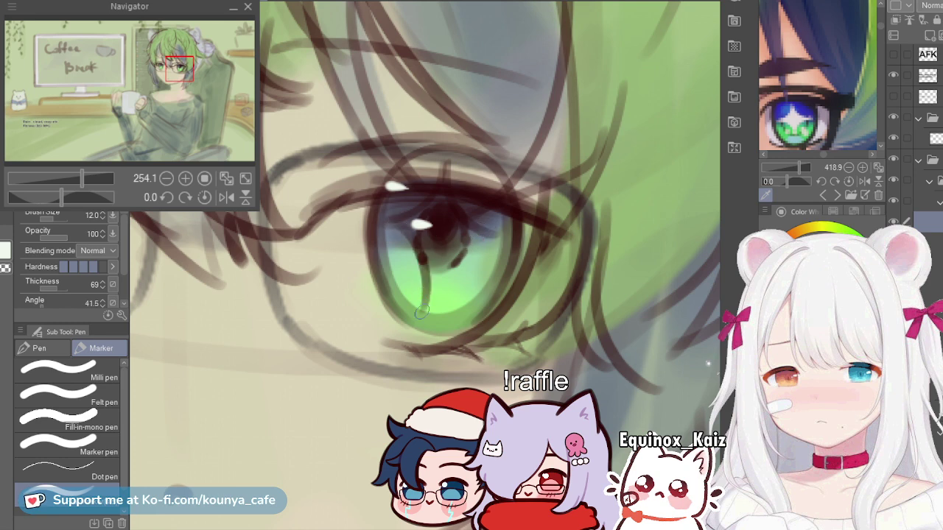
mouse_move(434, 255)
left_mouse_down()
mouse_move(423, 257)
mouse_move(440, 246)
left_mouse_up()
key("ctrl+t")
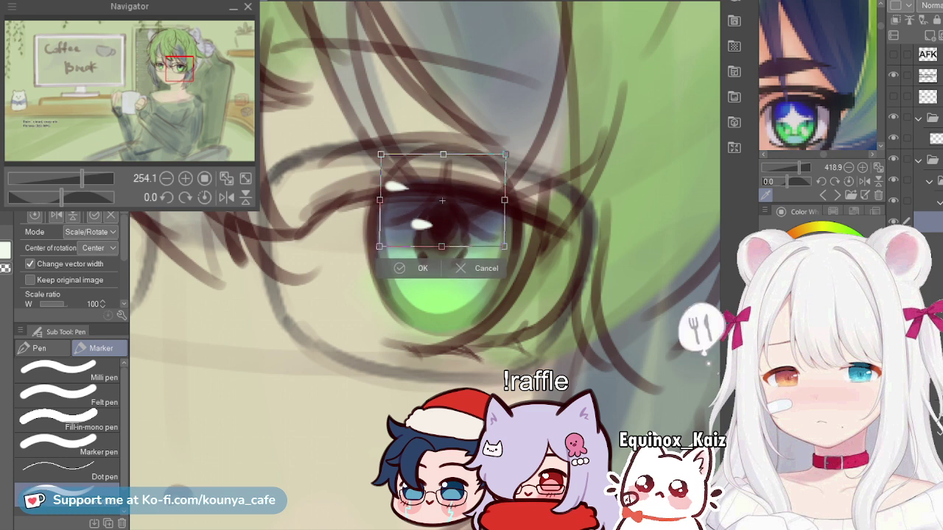
key("Return")
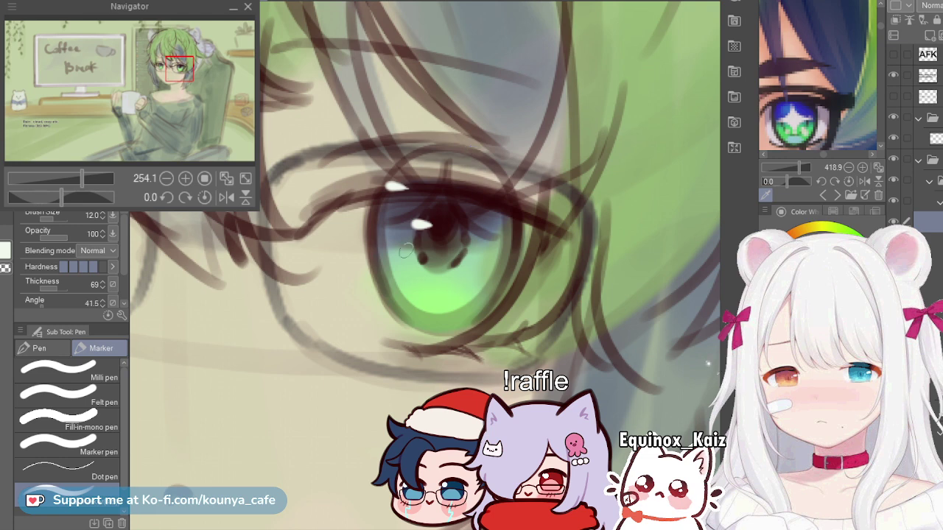
Step: Draw two curved strokes running down from the pupil's sides to meet in a point in the right-hand eye's lower iris
left_click_drag(392, 224, 428, 319)
key("ctrl+z")
left_click_drag(393, 228, 434, 295)
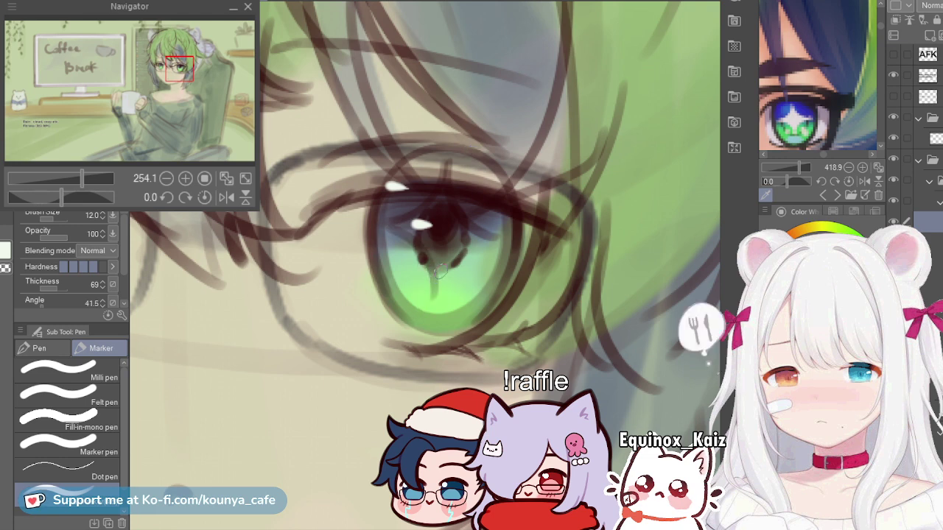
left_click_drag(487, 241, 445, 295)
key("ctrl+z")
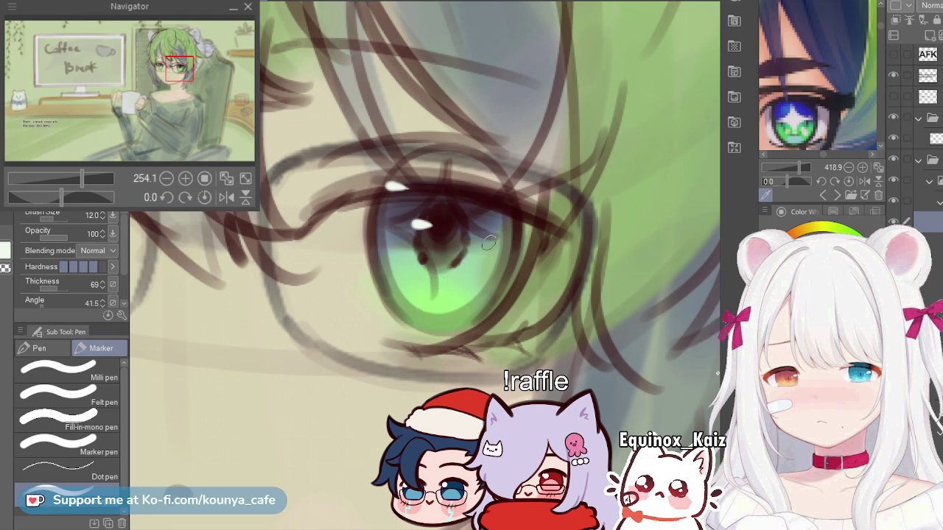
left_click_drag(484, 243, 435, 290)
Step: Scale the star-shaped pupil lines up to about 107% and shift them slightly down within the right-hand iris
key("ctrl+t")
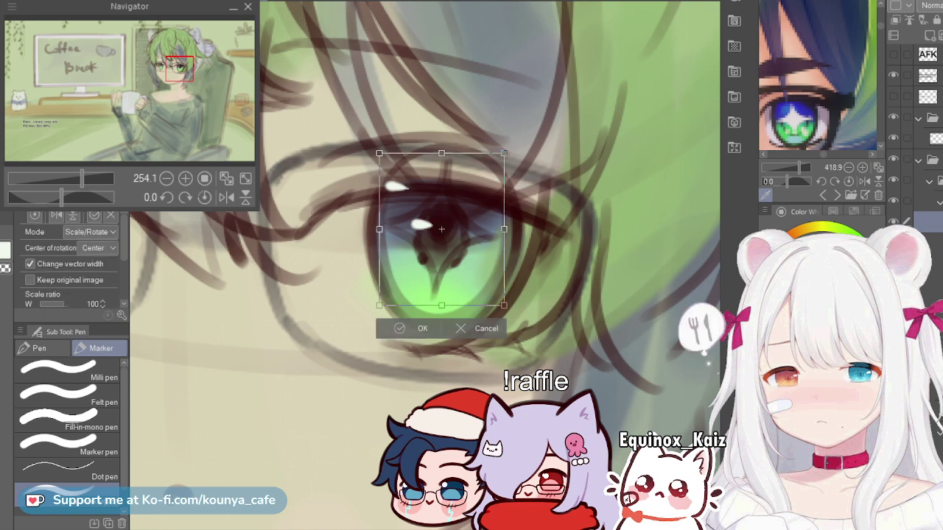
left_click_drag(504, 305, 508, 311)
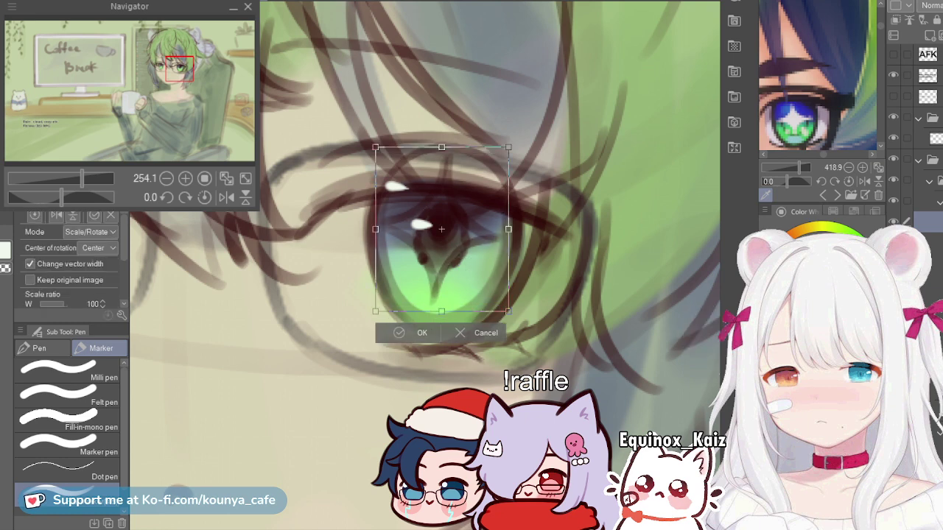
left_click_drag(442, 243, 445, 248)
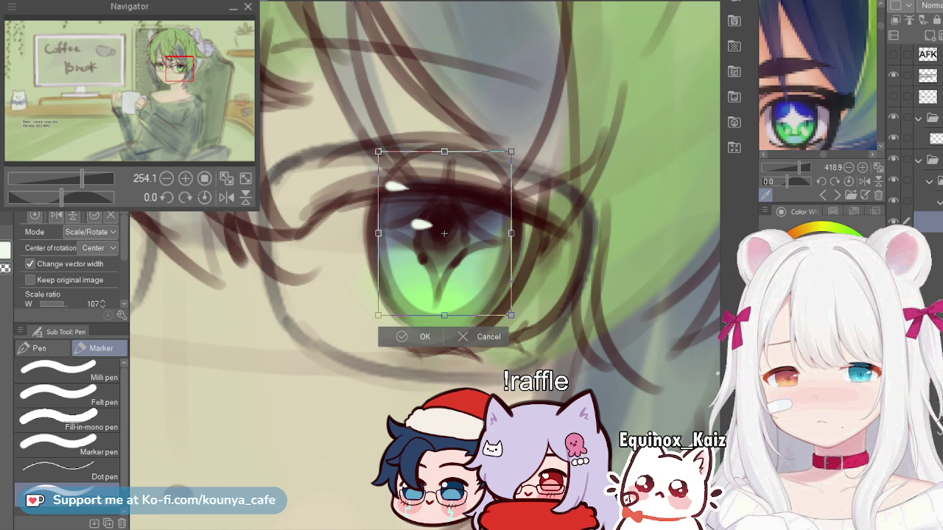
left_click_drag(445, 248, 443, 250)
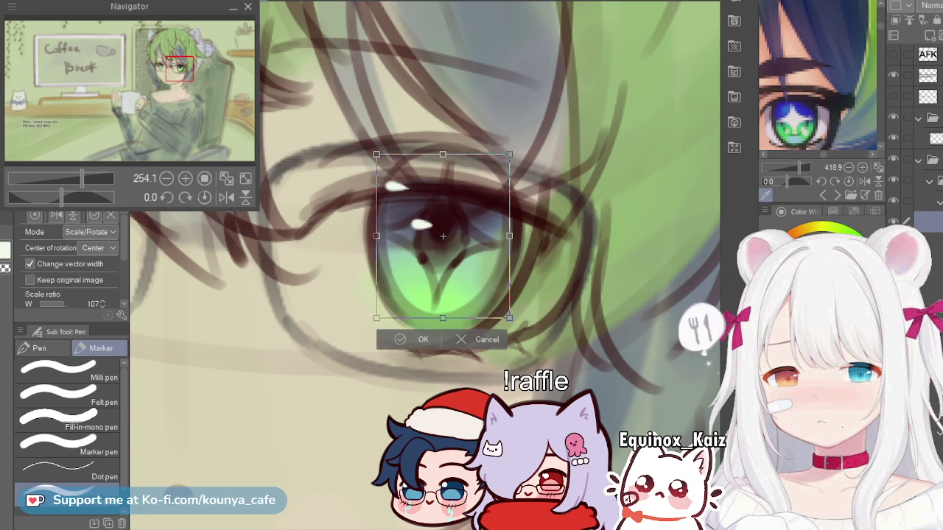
left_click(423, 340)
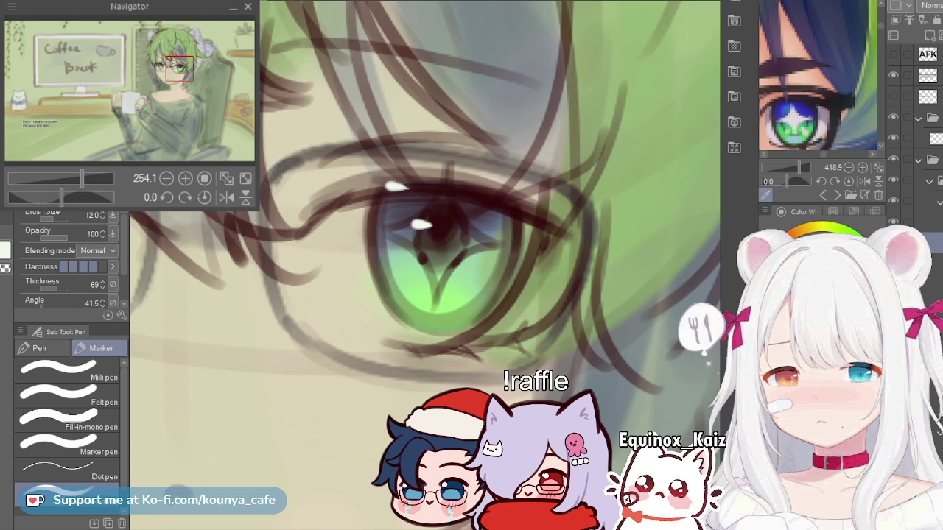
Step: Examine the star-shaped pupil lines in the right-hand eye at full-face scale and close up
left_click(906, 221)
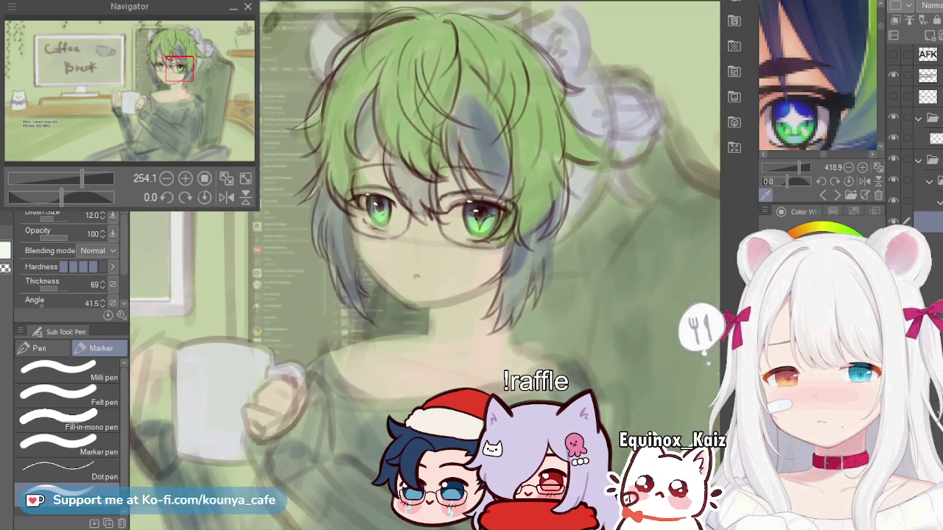
scroll(496, 214, "down", 1)
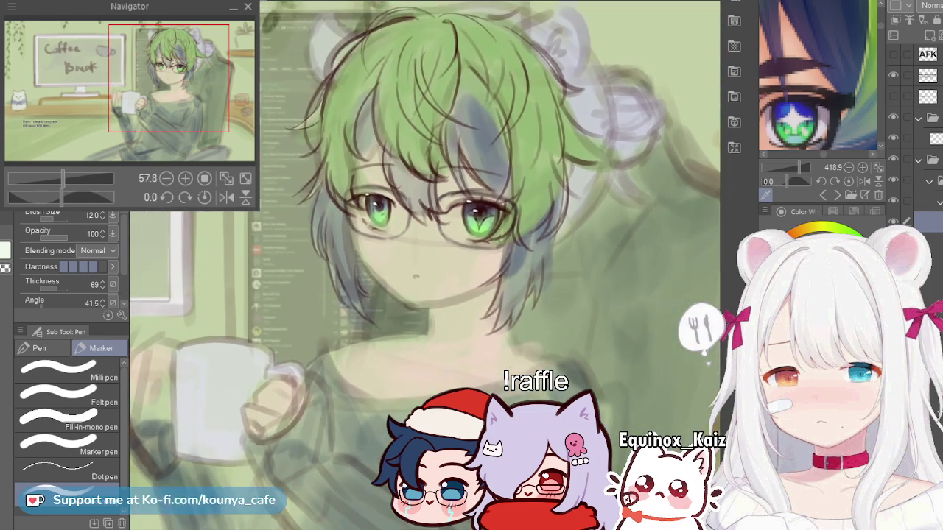
scroll(495, 213, "up", 6)
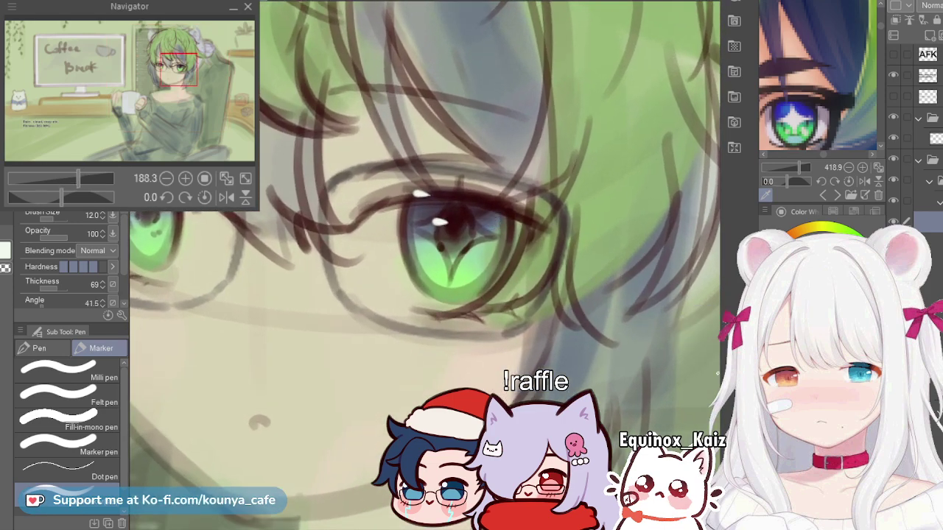
key("e")
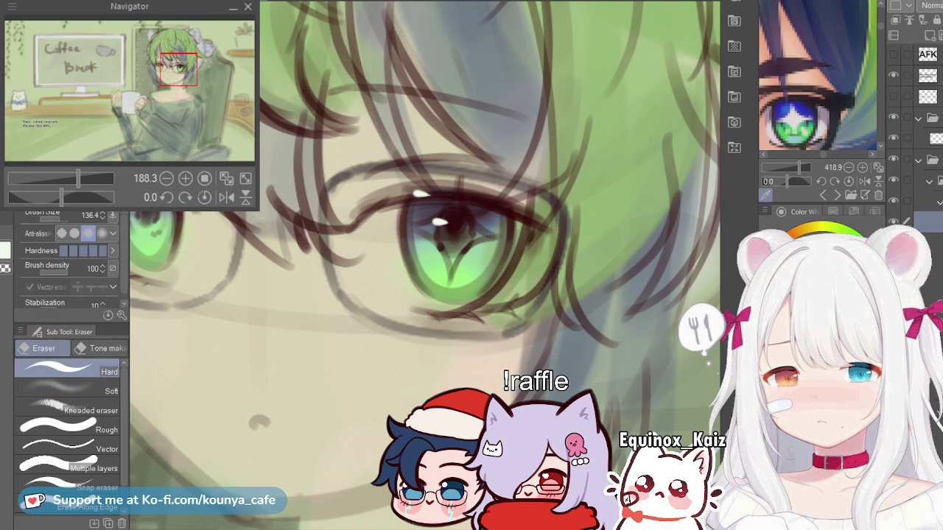
mouse_move(456, 143)
left_mouse_down("ctrl+alt")
mouse_move(458, 176)
mouse_move(463, 168)
left_mouse_up("ctrl+alt")
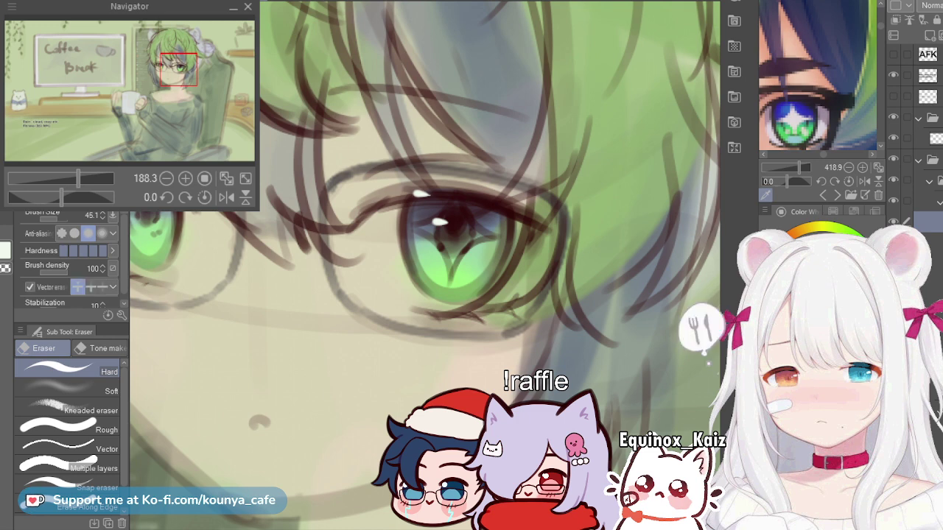
key("p")
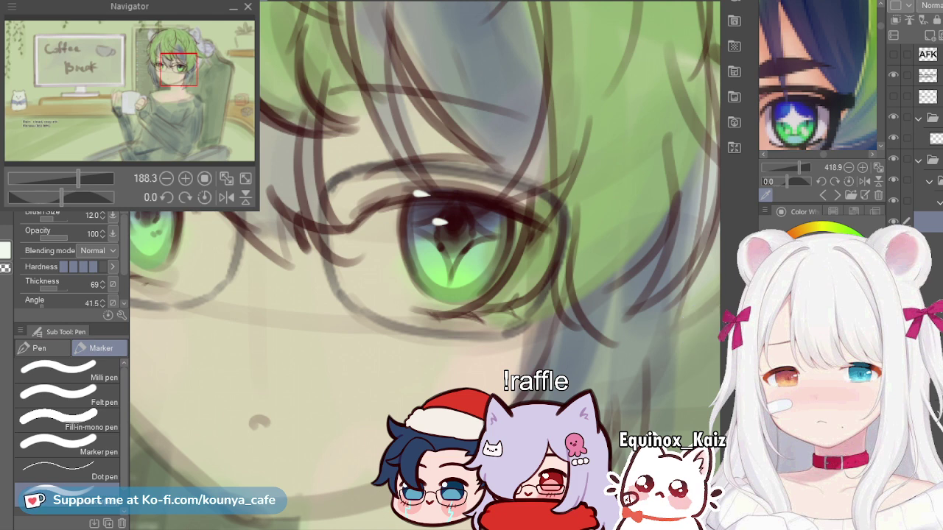
scroll(370, 276, "down", 2)
left_click_drag(331, 303, 361, 303)
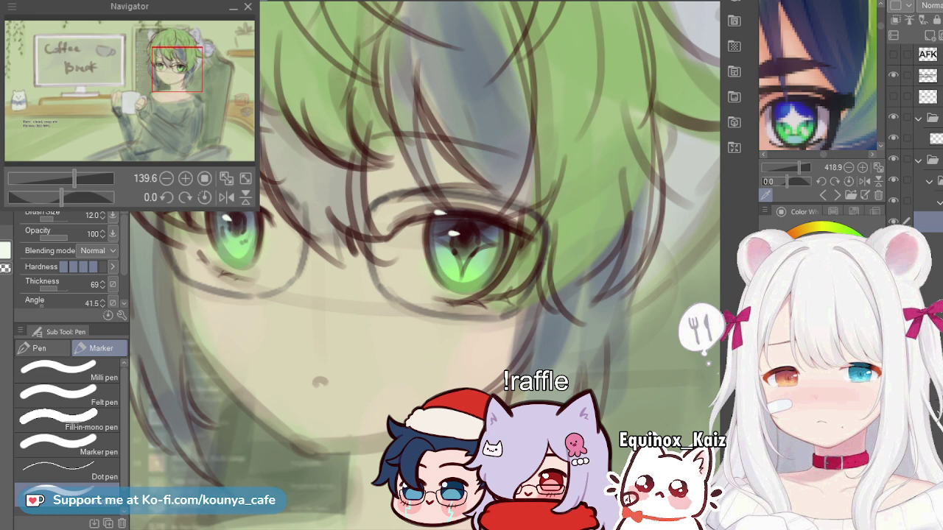
Step: Hide the layer holding the star-shaped pupil lines and collapse the nested folder above it
left_click(939, 201)
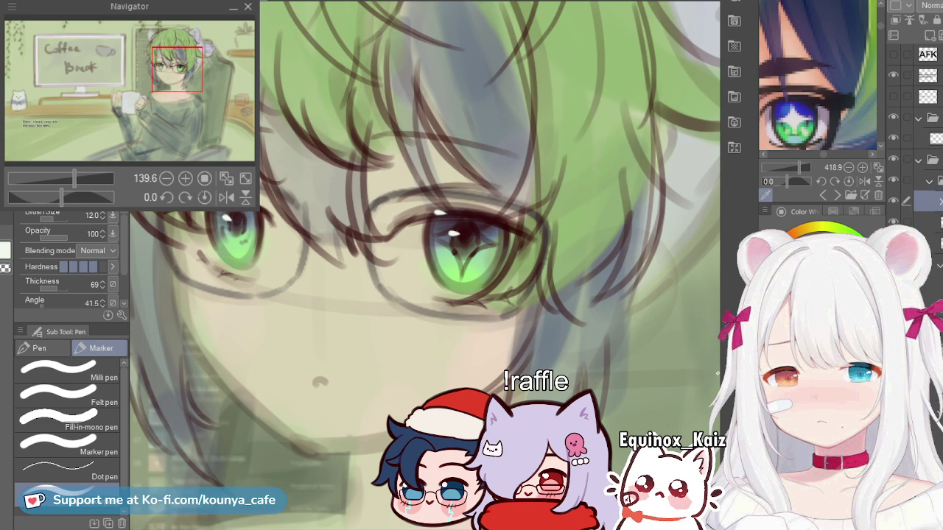
left_click(929, 180)
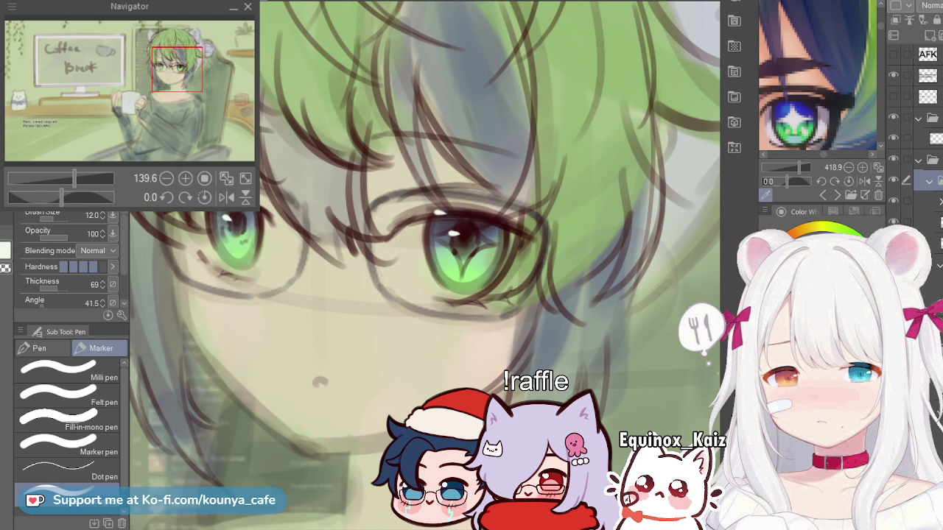
left_click(929, 200)
left_click(907, 221)
left_click(893, 221)
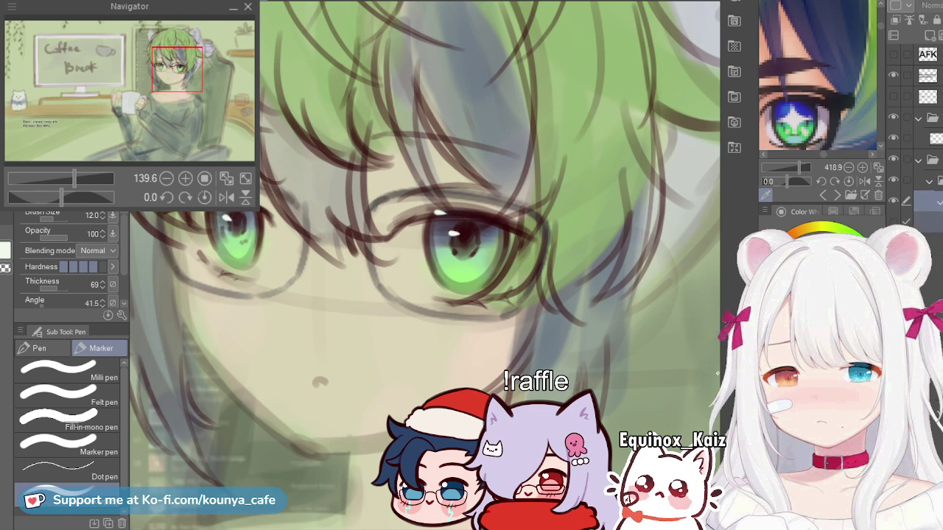
left_click(930, 181)
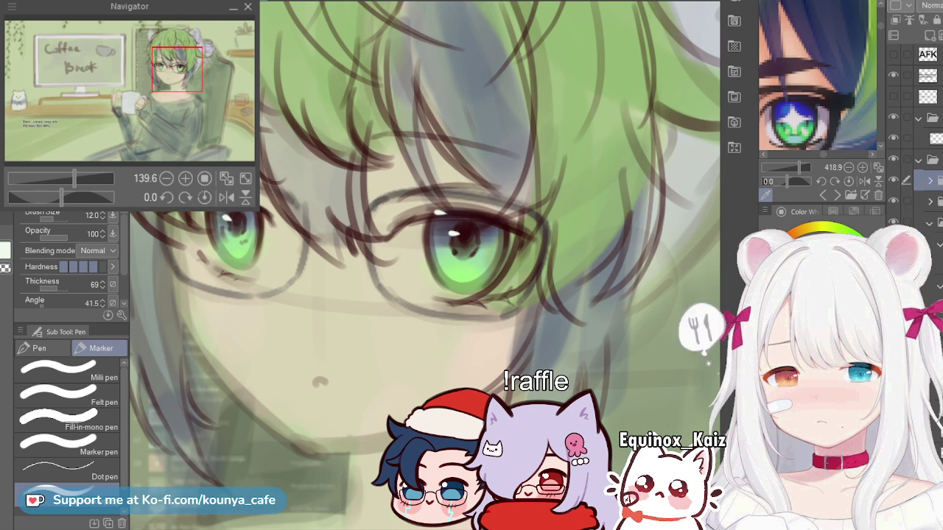
Step: Select the existing layer further down the stack for adding detail marks to the irises
scroll(917, 140, "down", 3)
left_click(928, 58)
left_click(928, 204)
key("ctrl+t")
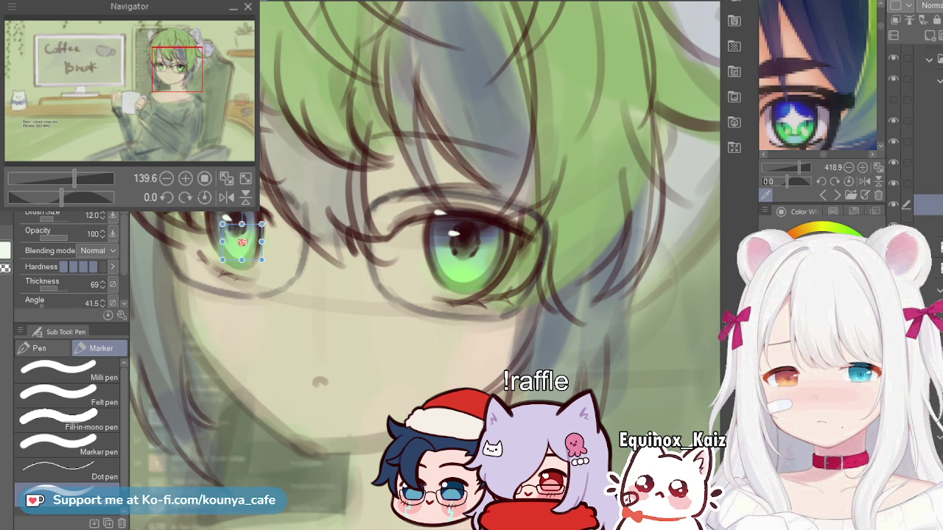
left_click(928, 58)
left_click(928, 205)
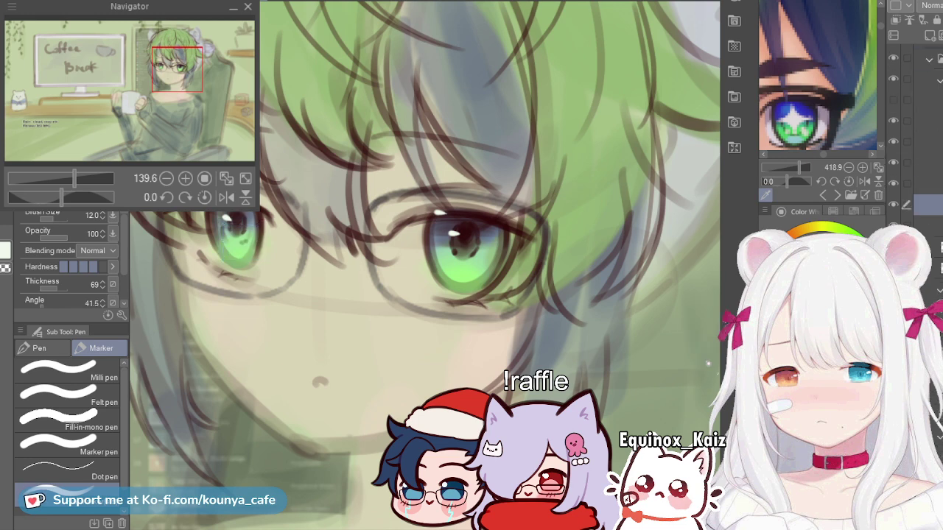
Step: Reduce the marker's brush size to about 11 and draw short soft marks down the left side of the right-hand iris
scroll(472, 247, "up", 2)
scroll(442, 233, "up", 4)
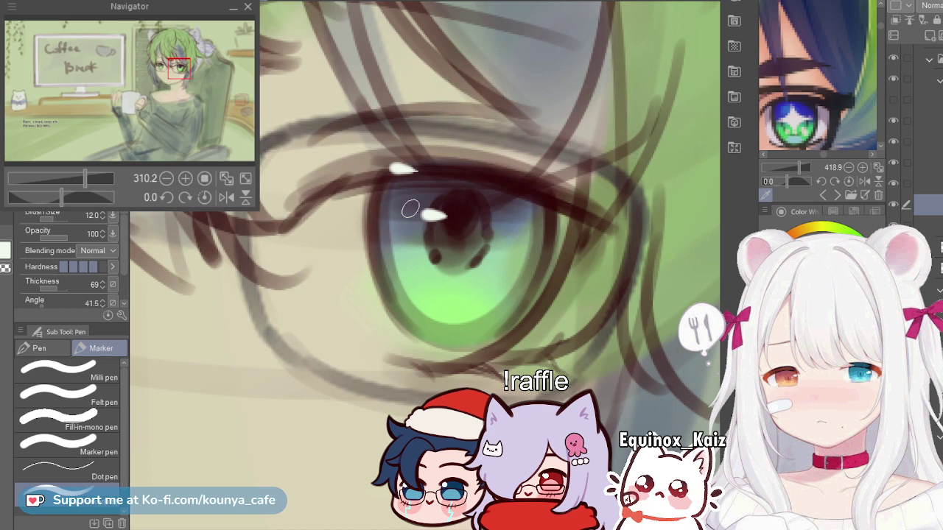
scroll(418, 237, "down", 1)
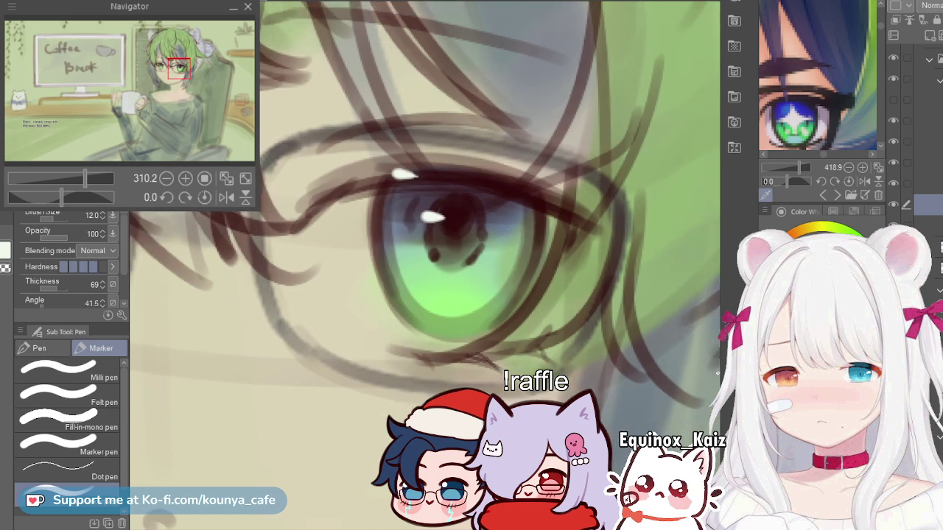
scroll(419, 237, "up", 1)
key("bracketleft")
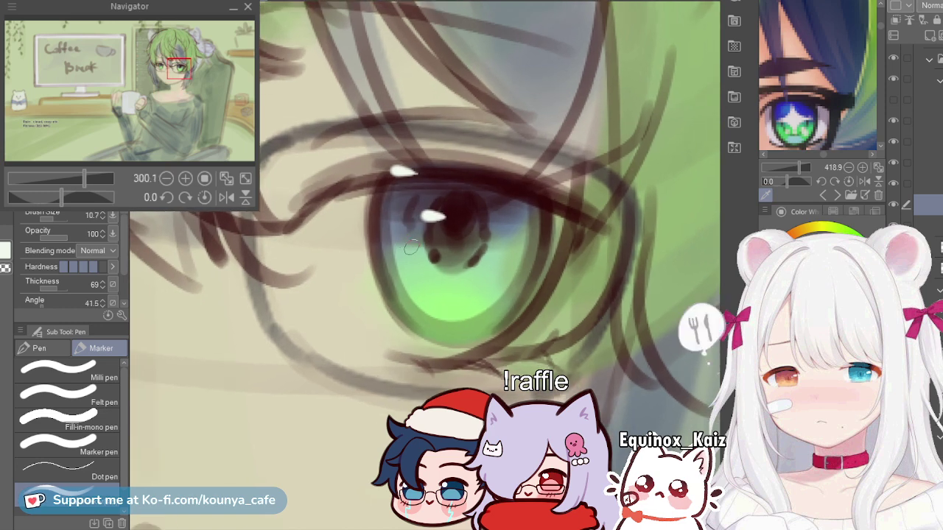
left_click_drag(412, 252, 412, 263)
key("bracketright")
key("bracketright")
key("bracketright")
key("ctrl+z")
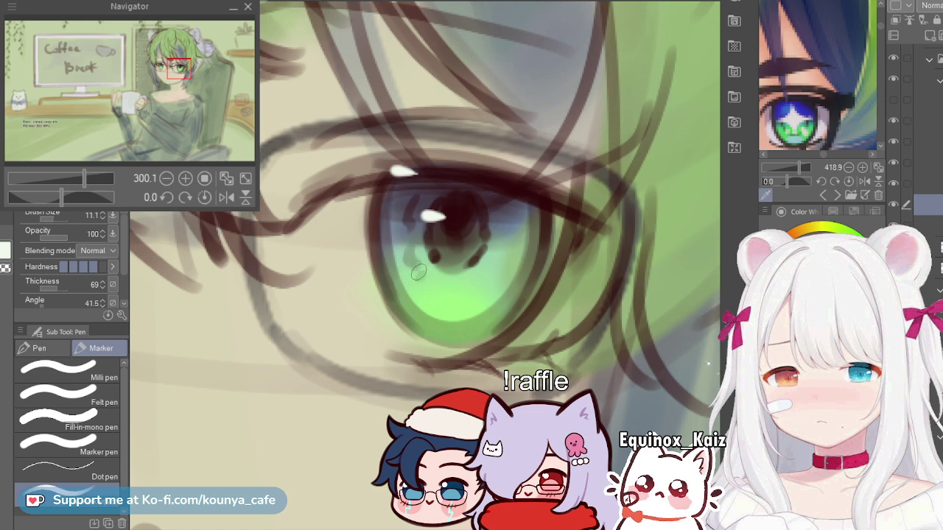
Step: Dab small spots in a curve across the lower part of the right-hand iris with brush size 11.1
key("bracketleft")
key("bracketleft")
key("bracketleft")
left_click(427, 289)
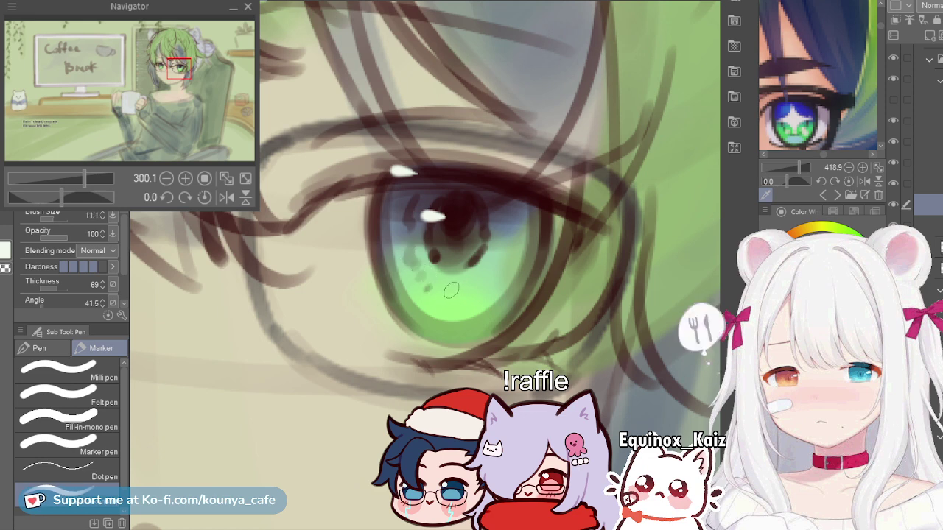
left_click(462, 292)
left_click(486, 283)
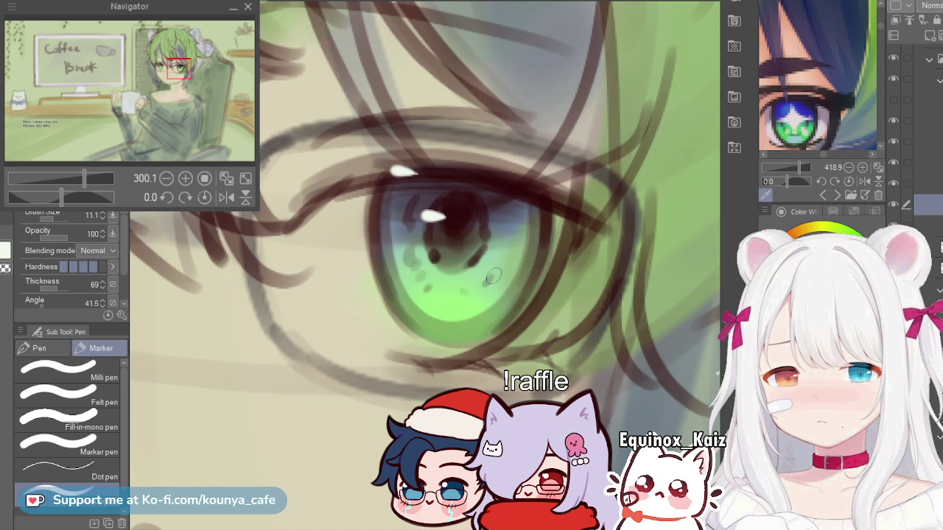
Step: Build up the right-hand iris's lower spots with brush size 14.3, then continue the marks up its right side at about 11.5
key("bracketright")
key("bracketright")
key("bracketright")
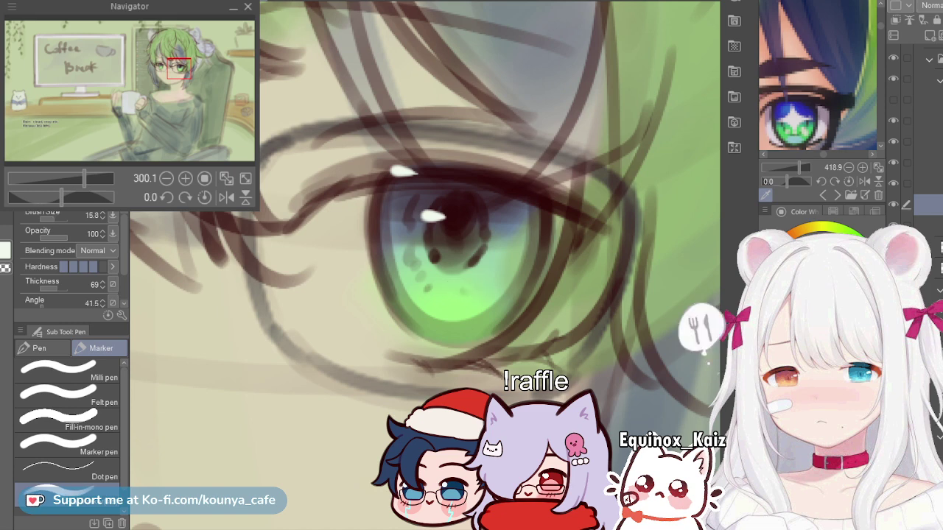
left_click(460, 292)
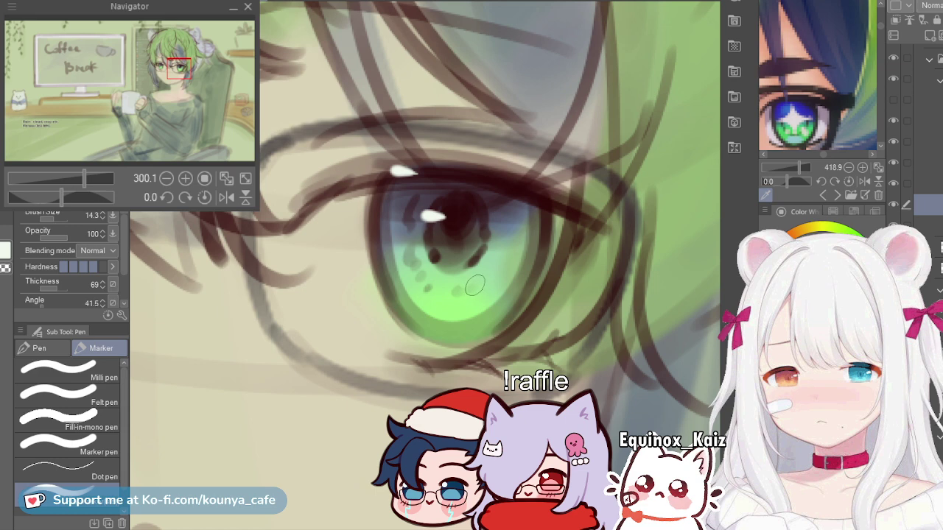
left_click(477, 285)
key("bracketleft")
key("bracketleft")
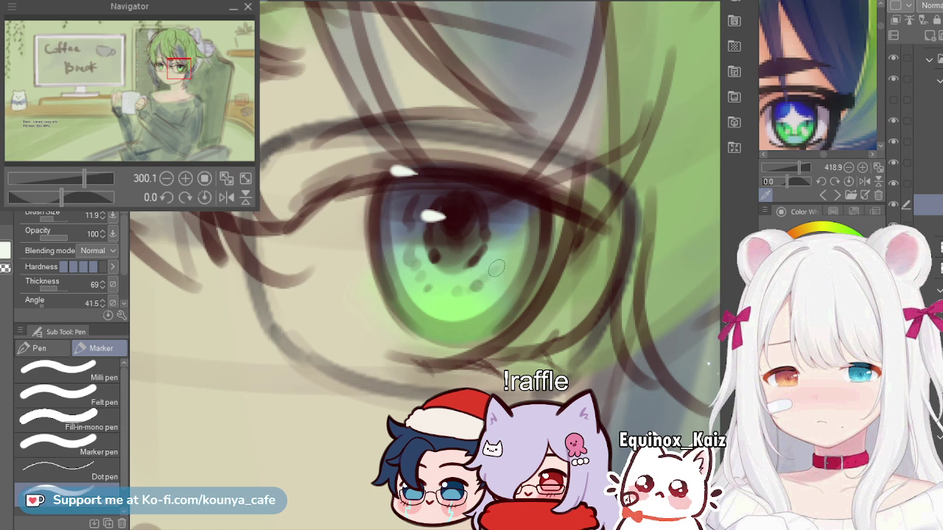
key("bracketleft")
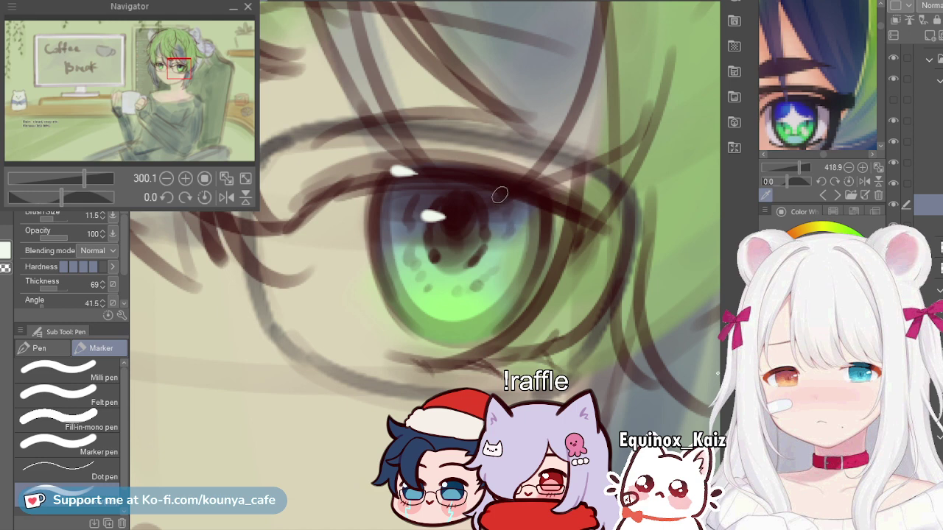
Step: Reduce the marker's brush size to 7.4 and add small dark marks to the left side of the left-hand iris
scroll(505, 250, "down", 1)
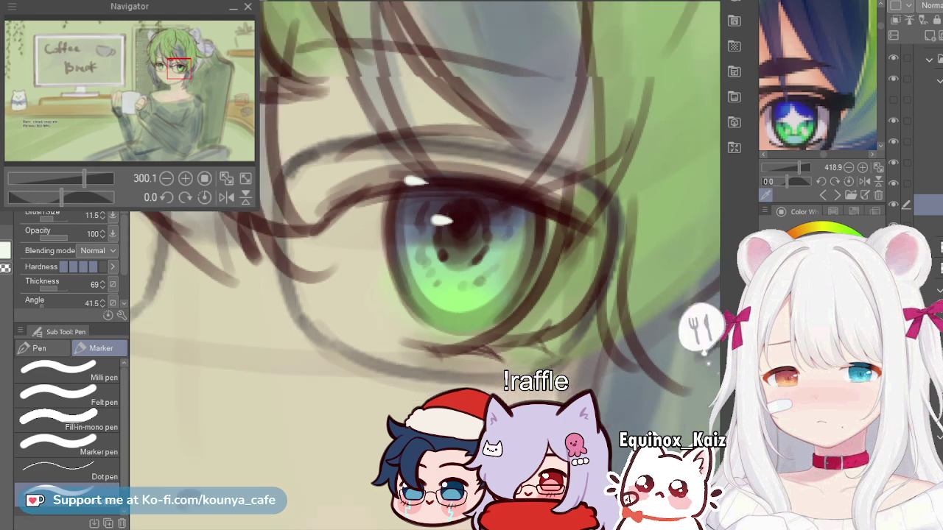
scroll(505, 251, "down", 3)
scroll(217, 221, "up", 4)
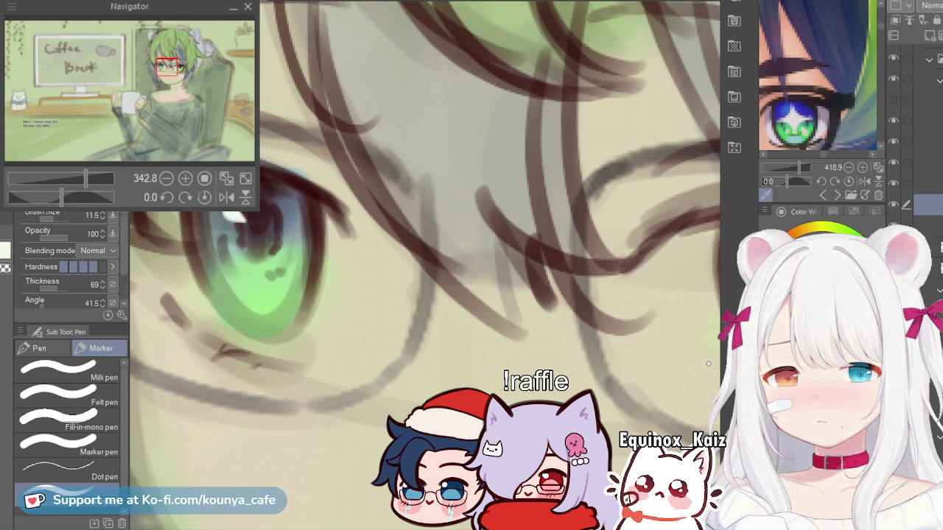
key("bracketleft")
key("bracketleft")
key("bracketleft")
key("bracketleft")
key("bracketleft")
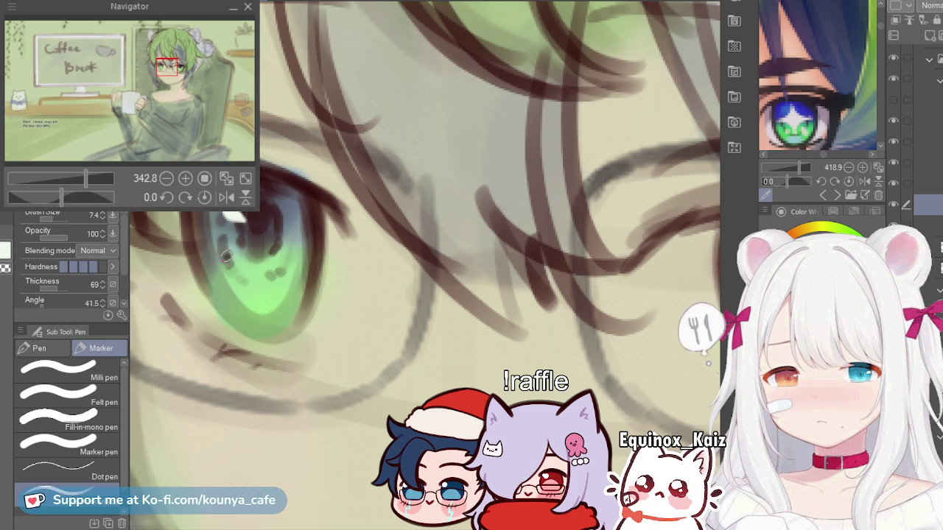
Step: Set the marker's brush size to about 9.5 and extend the detail marks around the left-hand iris
key("bracketright")
key("bracketright")
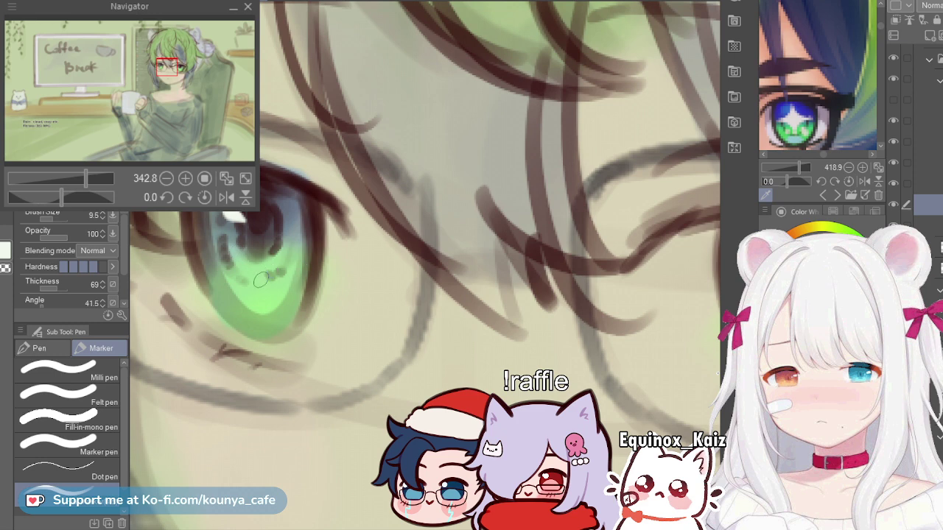
key("bracketright")
key("[")
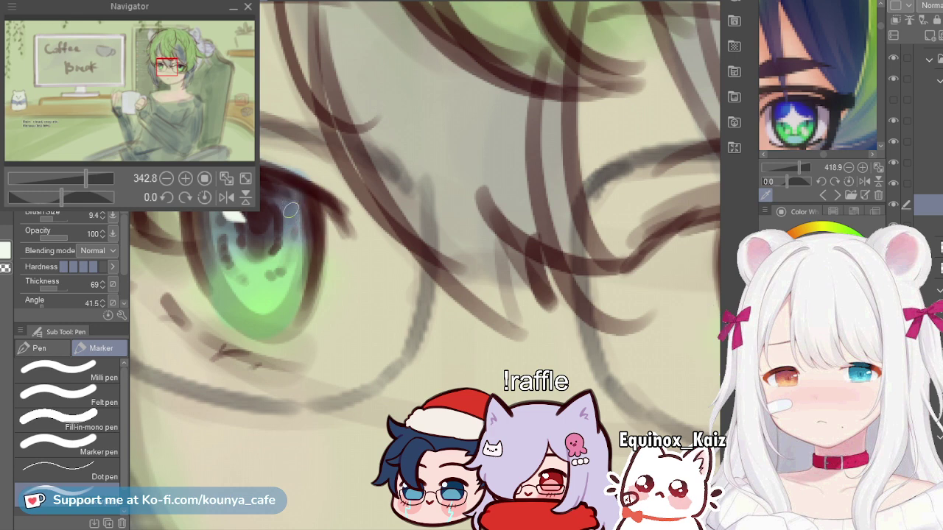
Step: Set the marker's brush size to 10.8 and touch up the detail marks on the right side of the left-hand iris
scroll(280, 262, "down", 4)
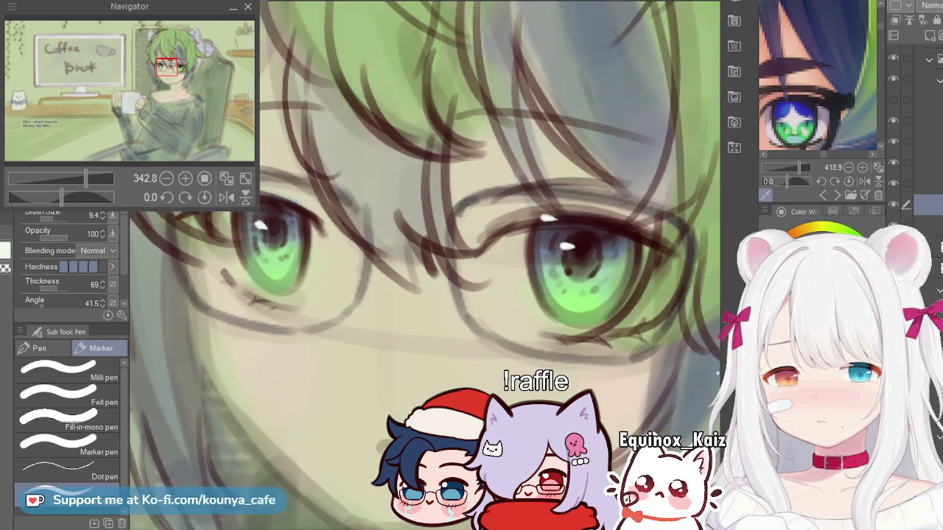
scroll(280, 261, "up", 2)
scroll(265, 230, "up", 3)
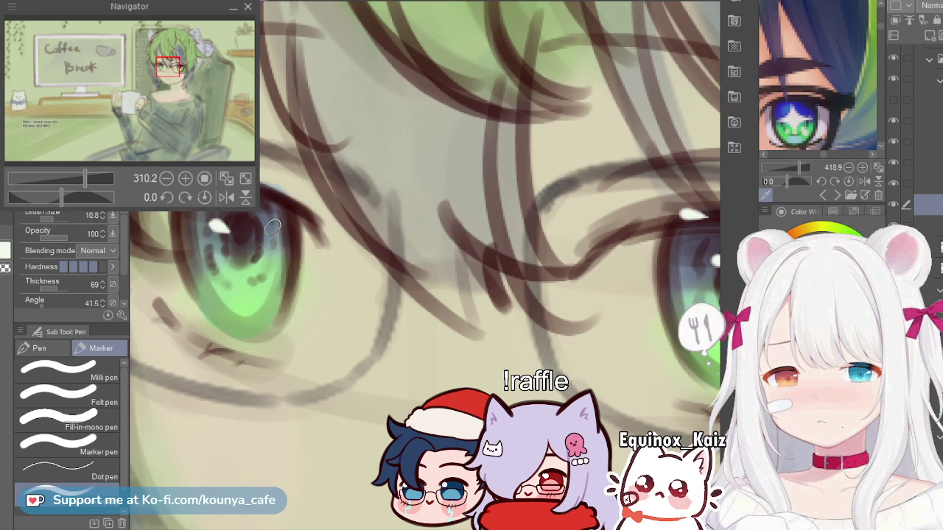
scroll(273, 235, "down", 2)
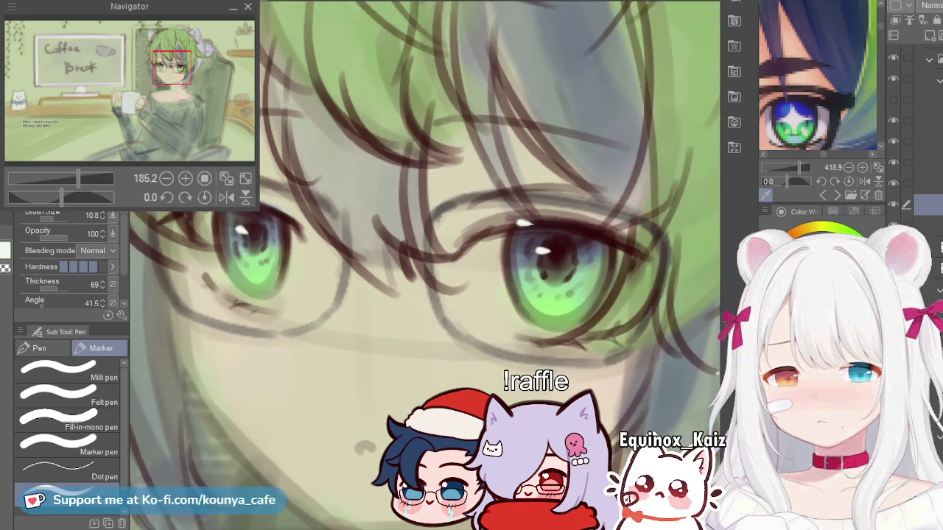
Step: Refine the spots across the lower right-hand iris with the marker, varying its brush size between 9.6 and 12.9
scroll(615, 262, "up", 1)
key("]")
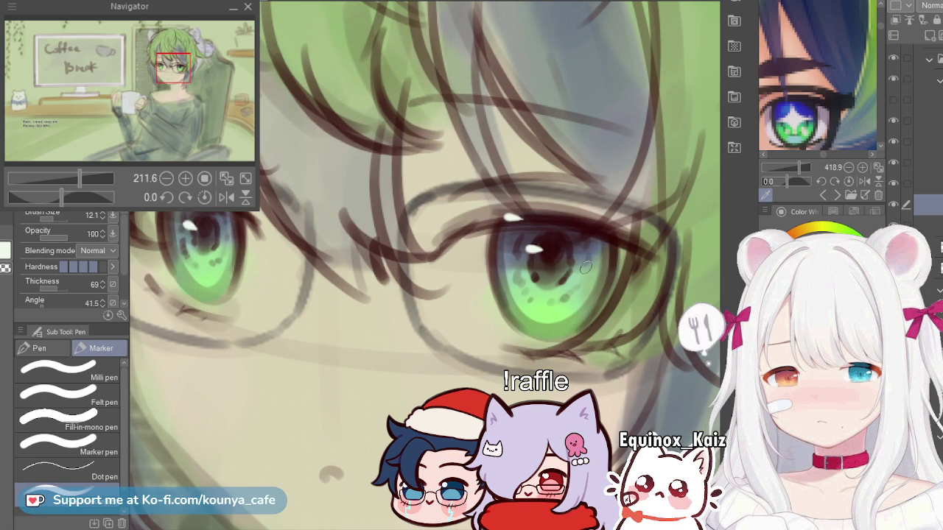
key("bracketleft")
key("bracketleft")
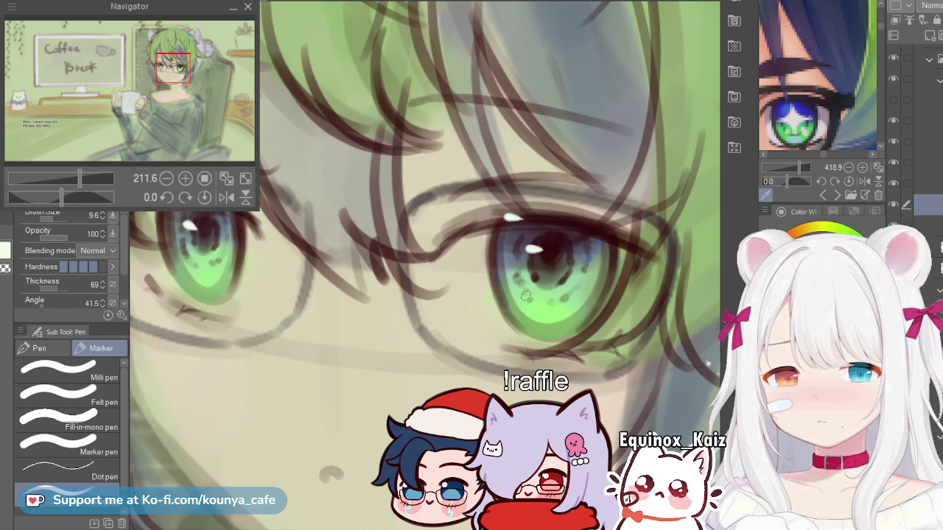
key("]")
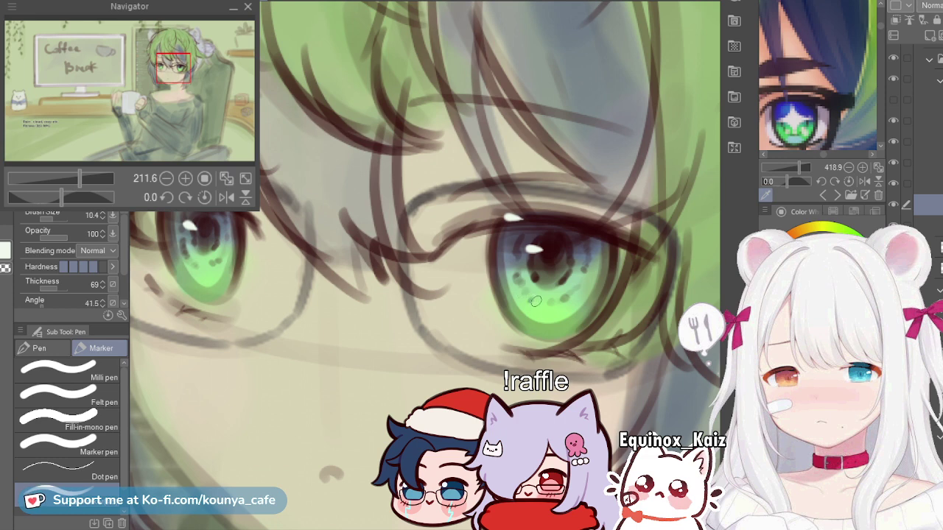
key("]")
key("]")
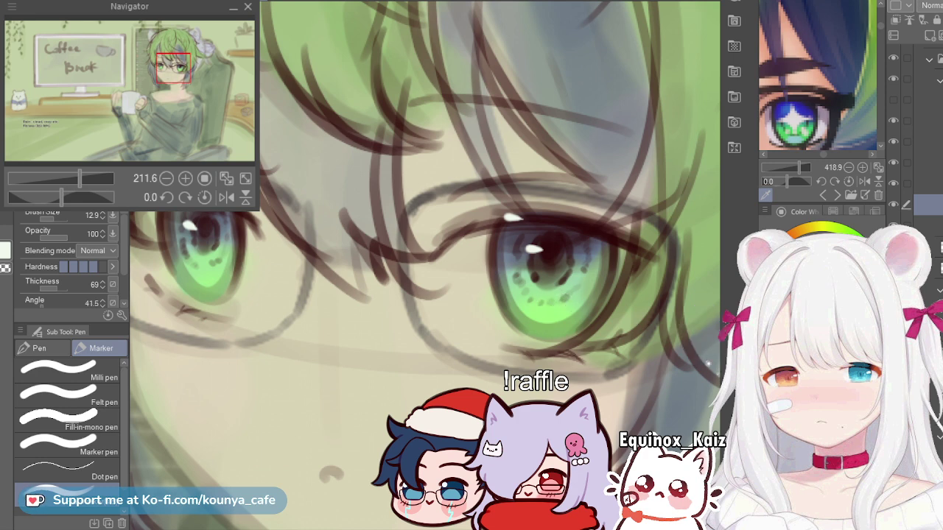
Step: Set the marker's brush size to 16.0 and touch up the left side of the left-hand iris
key("]")
key("[")
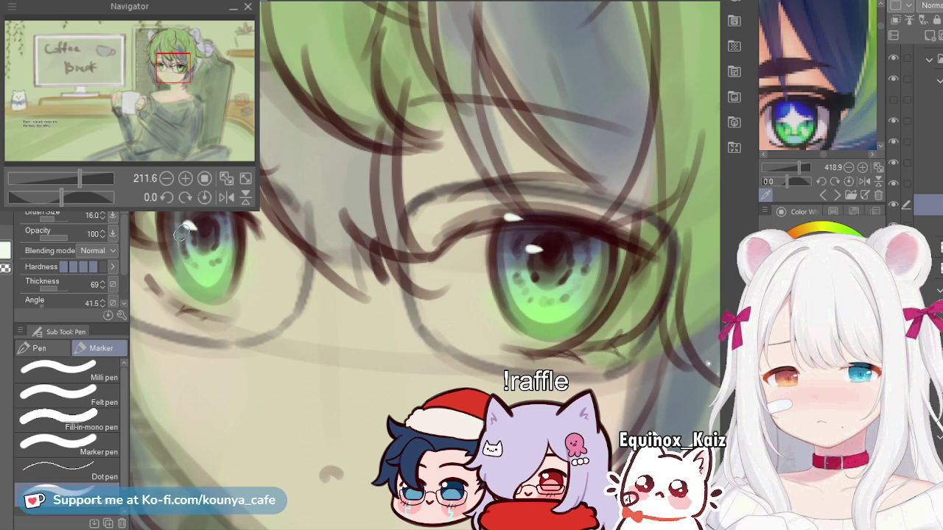
key("bracketright")
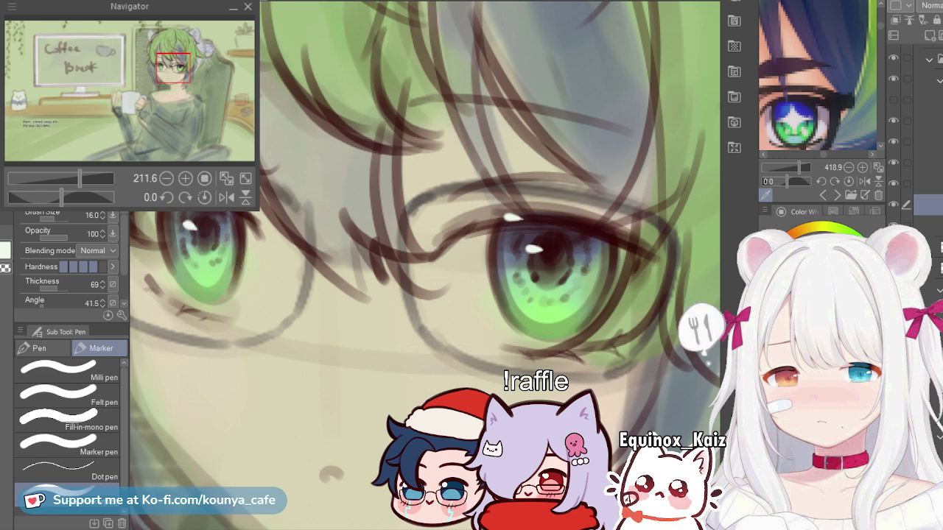
scroll(478, 257, "down", 2)
scroll(503, 291, "down", 1)
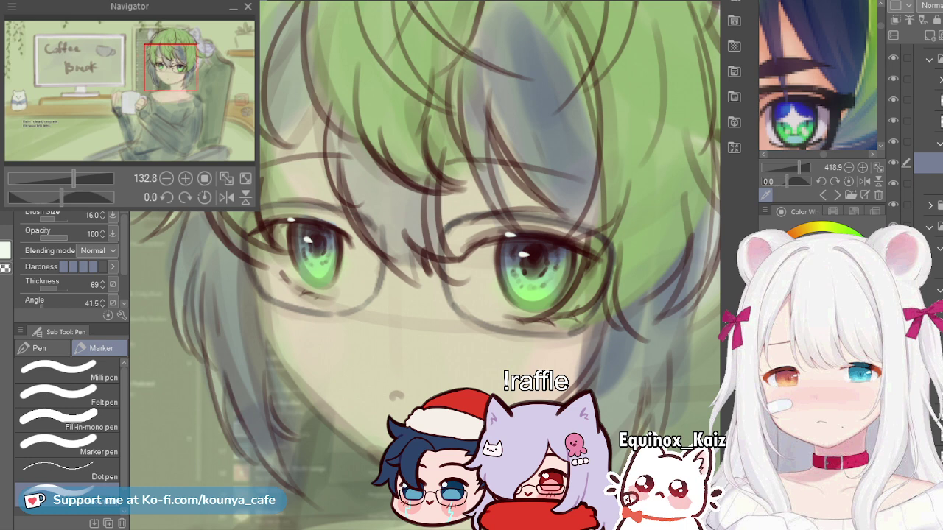
Step: Collapse the open layer folders, then group the sketch layer into its own folder and select the layer inside it
left_click(940, 142)
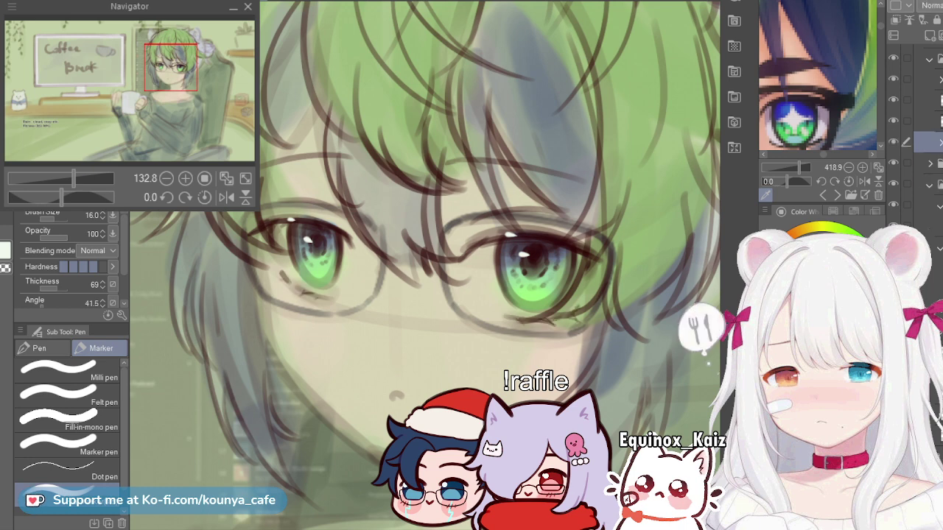
left_click(930, 58)
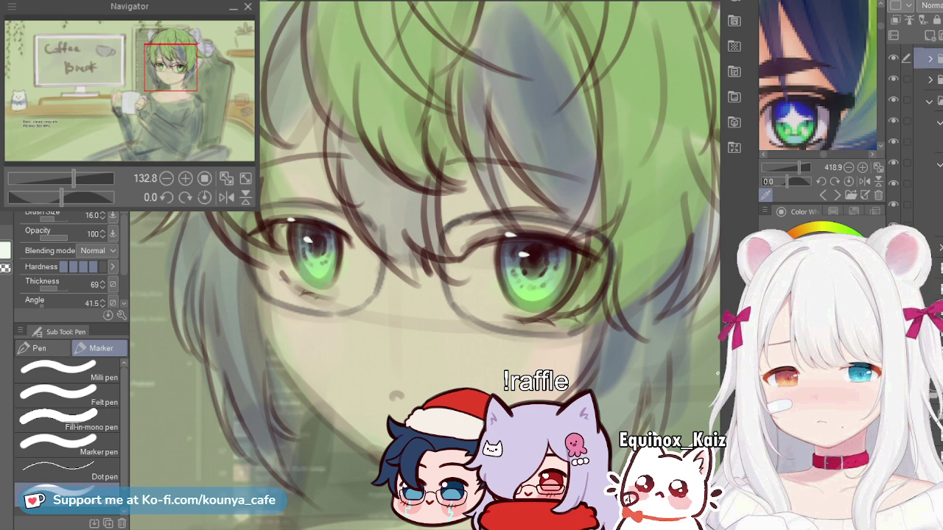
left_click(935, 79)
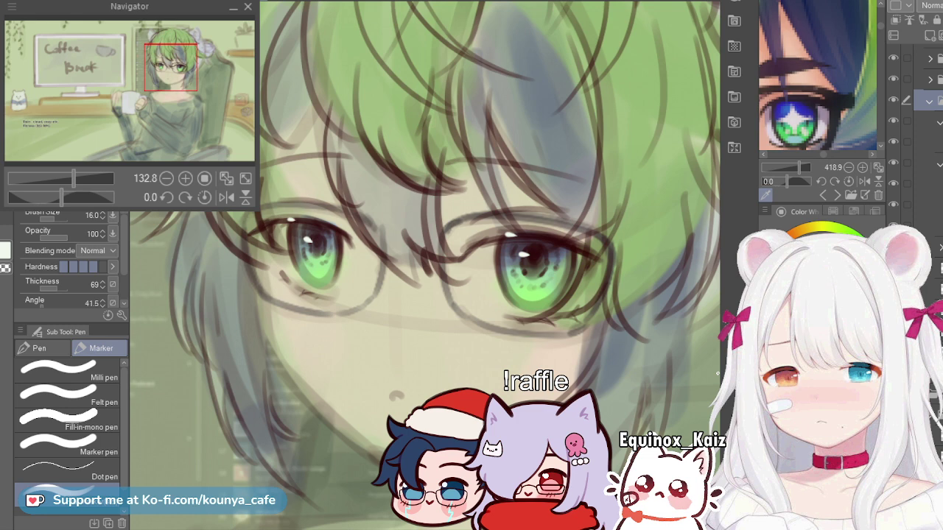
left_click(929, 100)
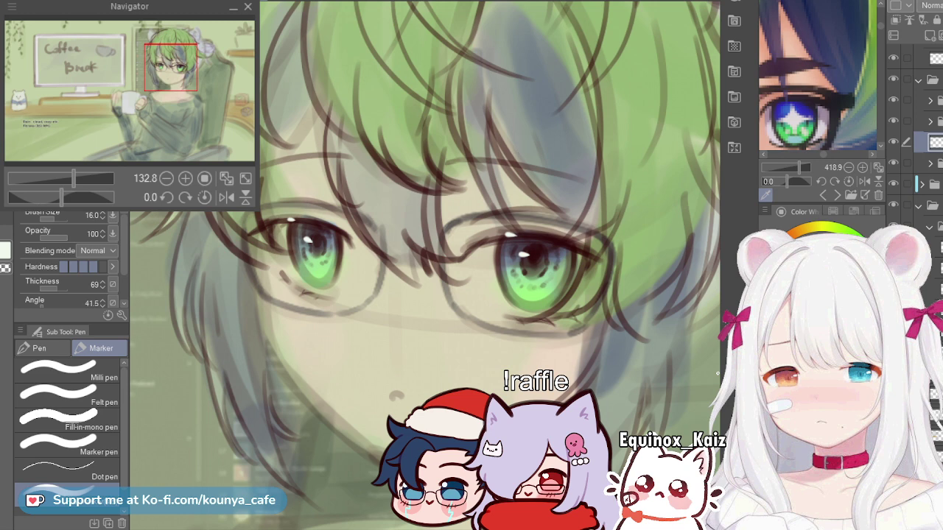
key("ctrl+g")
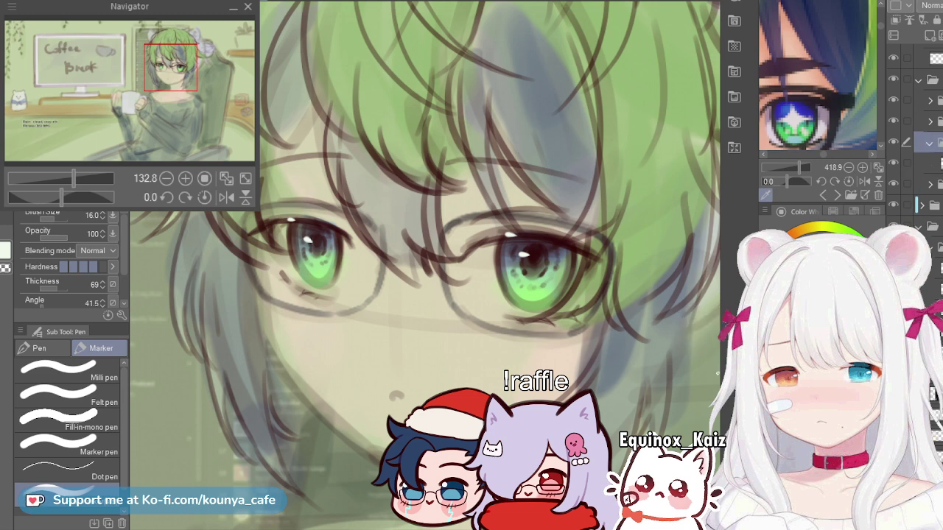
left_click(929, 163)
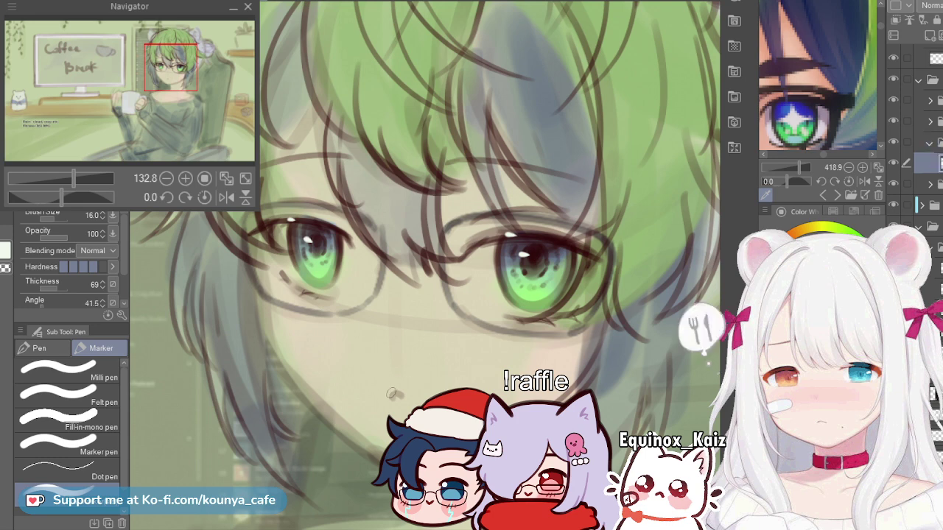
Step: Move the character's small nose mark slightly up and toward the left side of the face
left_click(396, 396, "ctrl")
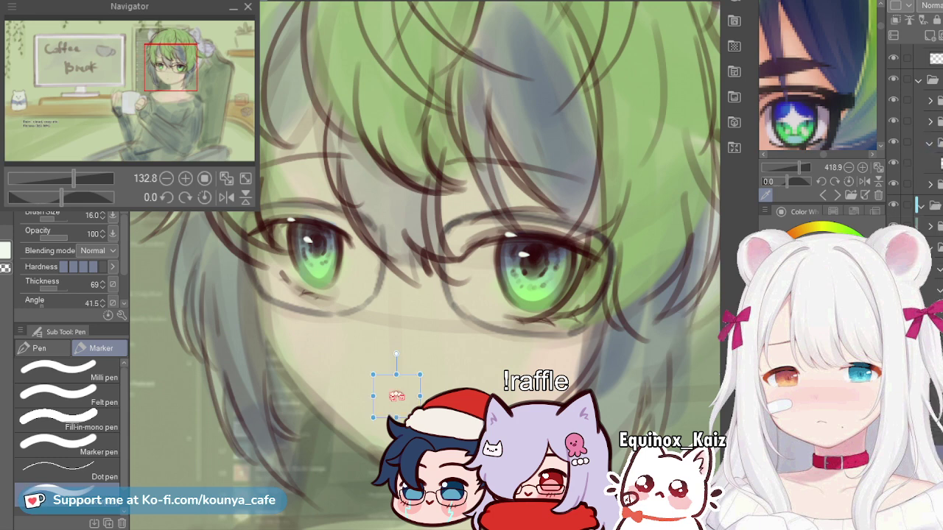
left_click_drag(396, 396, 384, 386)
key("ctrl+z")
scroll(397, 384, "down", 3)
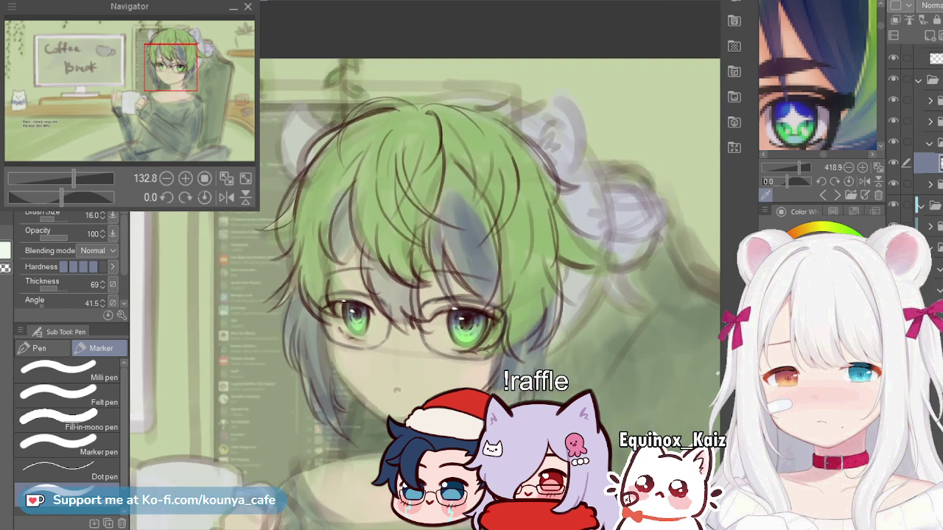
left_click(396, 390, "ctrl")
left_click_drag(396, 391, 390, 387)
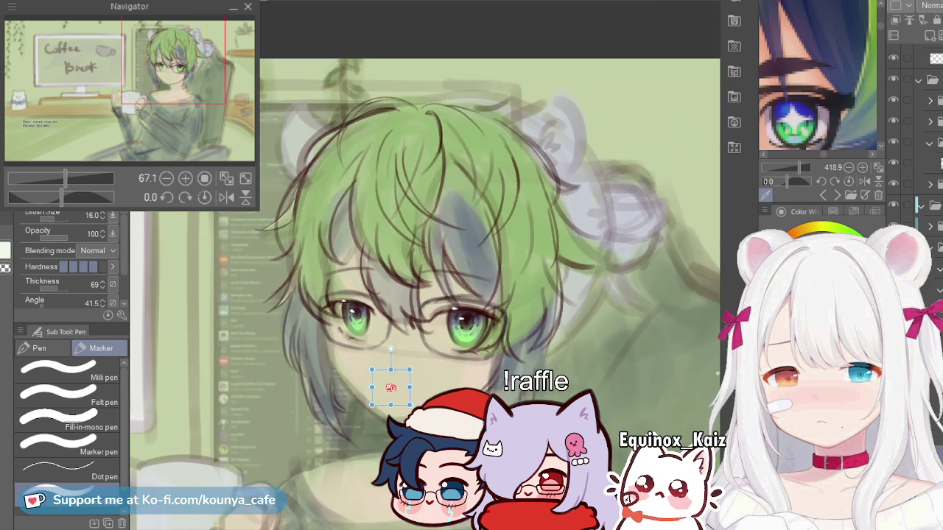
key("Return")
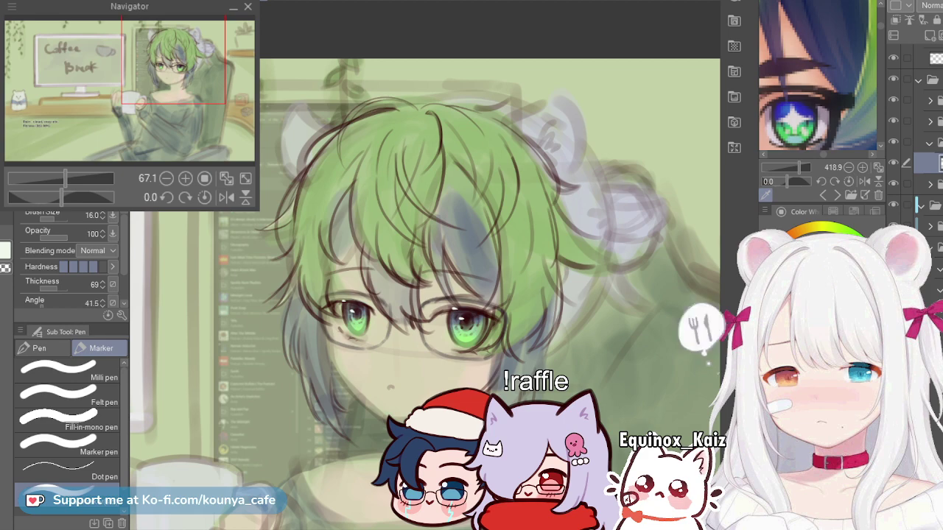
Step: Nudge the nose mark slightly back toward the right and check its placement against the whole face
scroll(386, 388, "up", 5)
left_click(400, 386, "ctrl")
left_click_drag(401, 386, 409, 384)
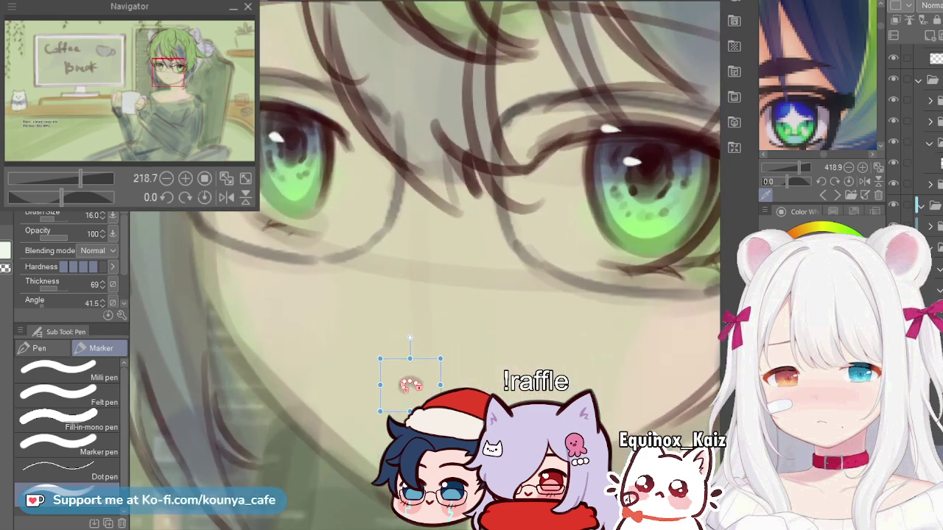
key("Return")
key("ctrl+minus")
key("ctrl+minus")
key("ctrl+minus")
key("ctrl+plus")
key("ctrl+plus")
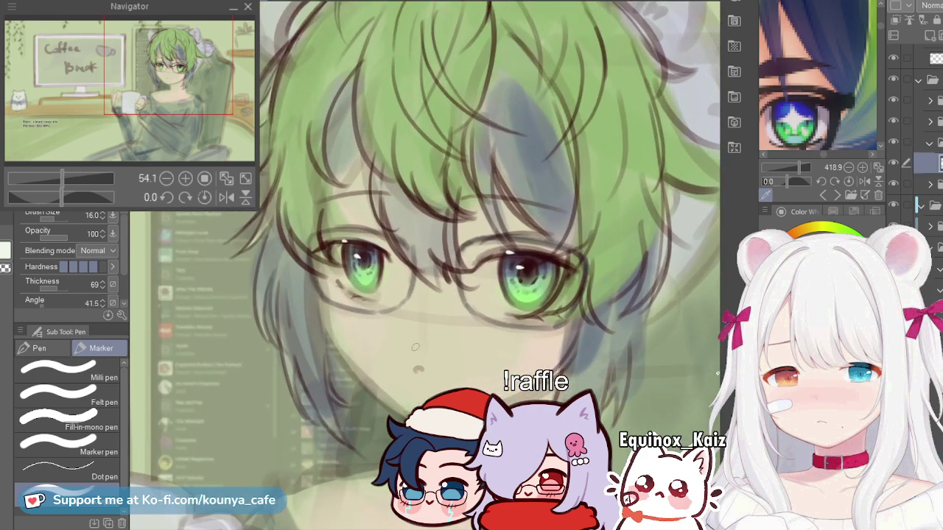
Step: Set the marker's brush size to 22.2 and paint a short stroke at the left-hand lens's lower inner corner
scroll(423, 318, "up", 2)
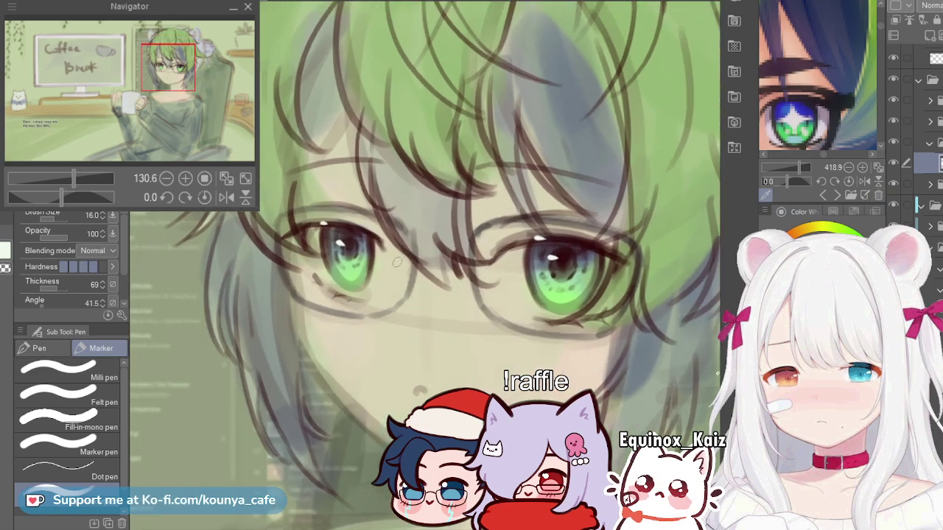
left_click_drag(400, 258, 407, 258, "ctrl+alt")
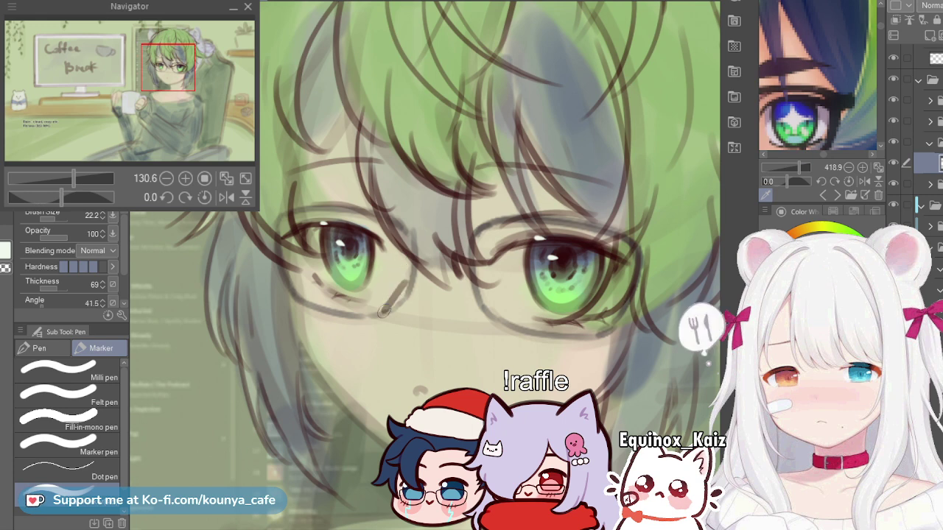
scroll(398, 298, "down", 2)
left_click_drag(403, 296, 386, 324)
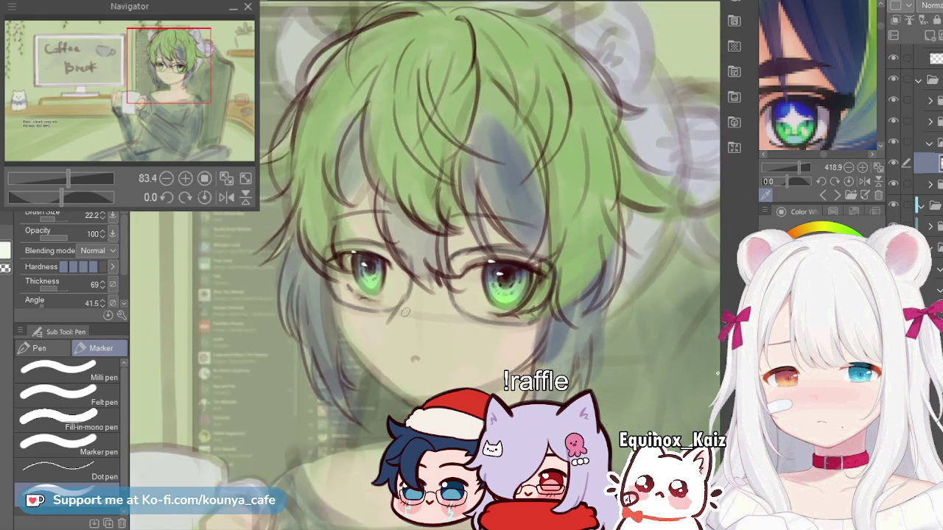
Step: Build up overlapping strokes along the left-hand lens's lower inner rim, finishing at brush size 19.4
key("]")
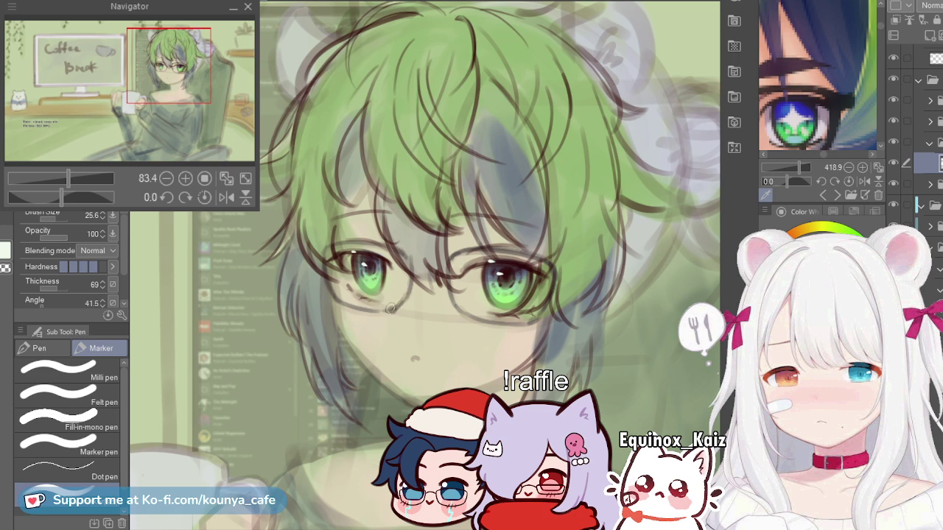
scroll(410, 293, "up", 3)
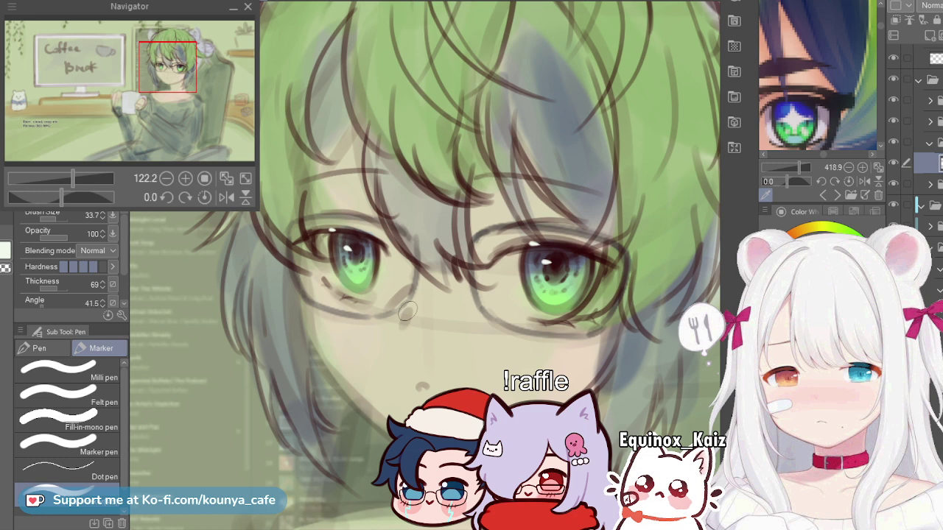
key("[")
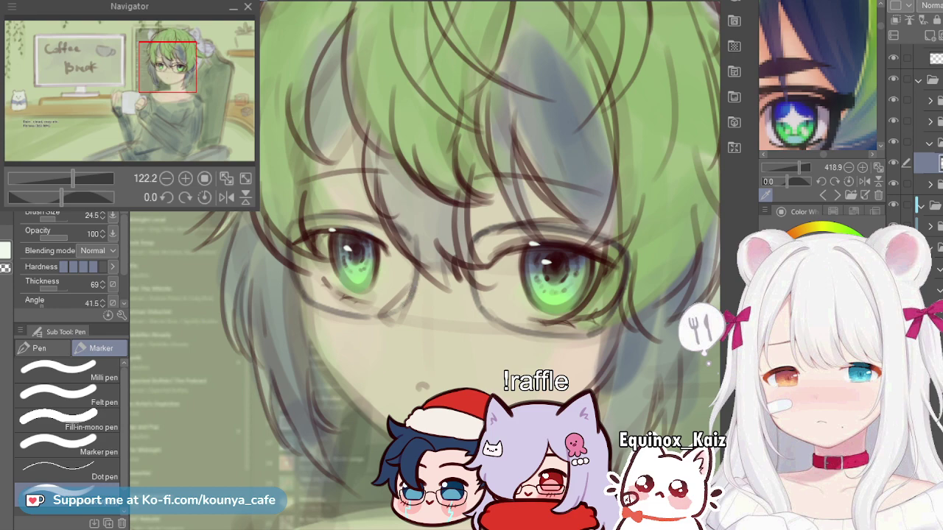
scroll(395, 317, "up", 4)
key("[")
mouse_move(380, 301)
left_mouse_down()
mouse_move(390, 323)
mouse_move(416, 279)
left_mouse_up()
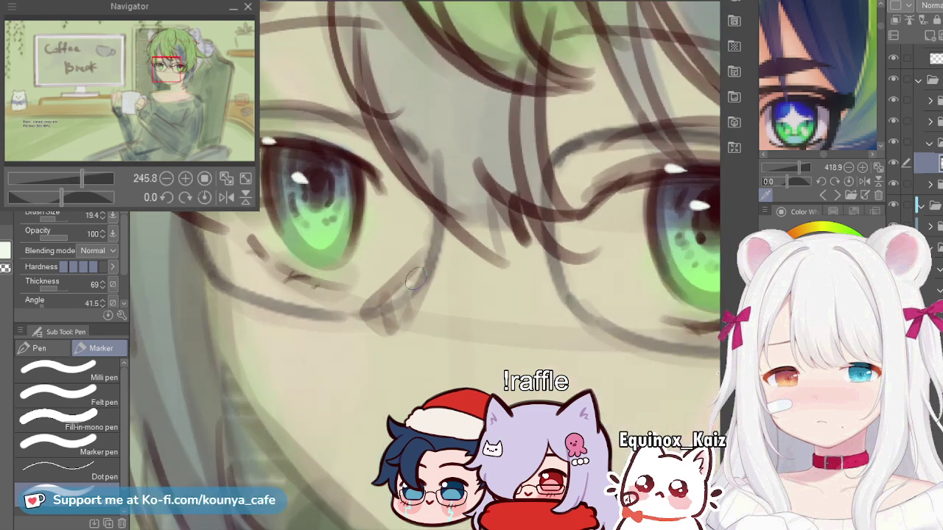
scroll(434, 295, "down", 5)
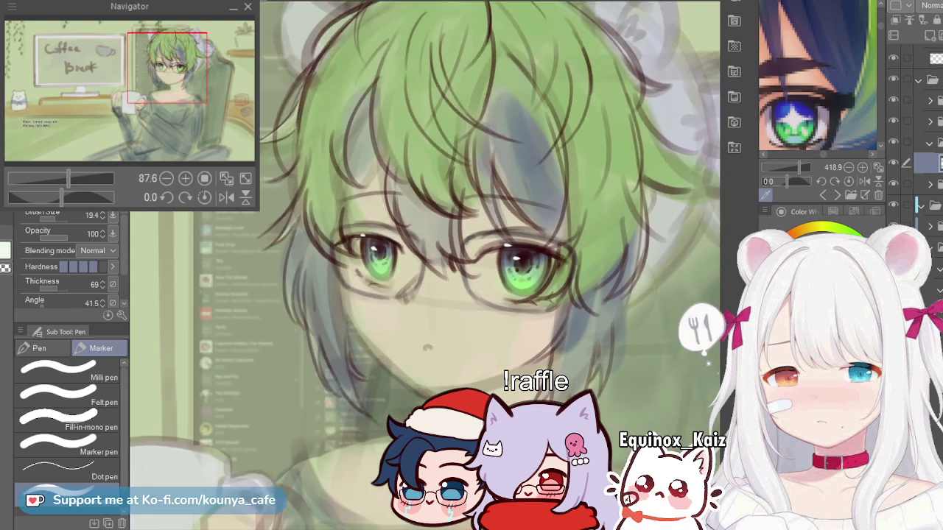
Step: Use Scale/Rotate to move the new strokes slightly up along the left-hand lens's inner rim
scroll(429, 310, "up", 1)
key("ctrl+t")
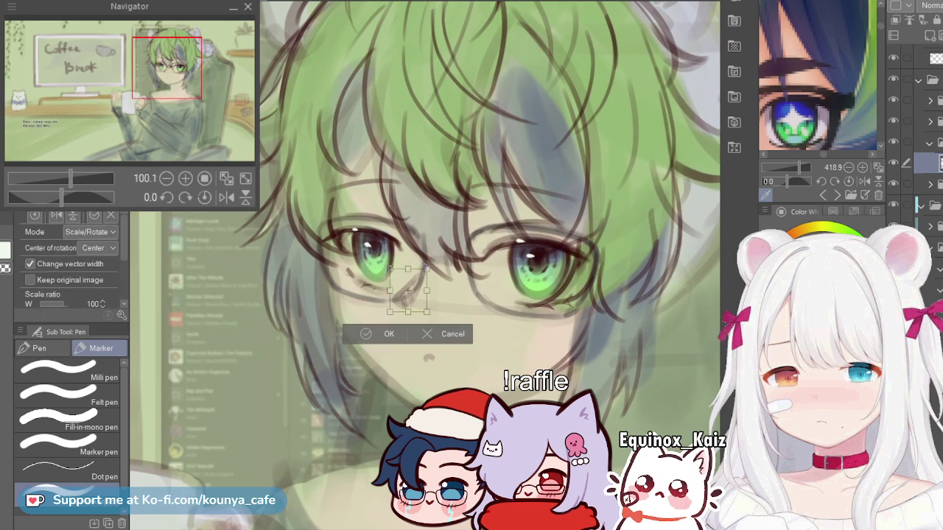
left_click_drag(409, 296, 426, 261)
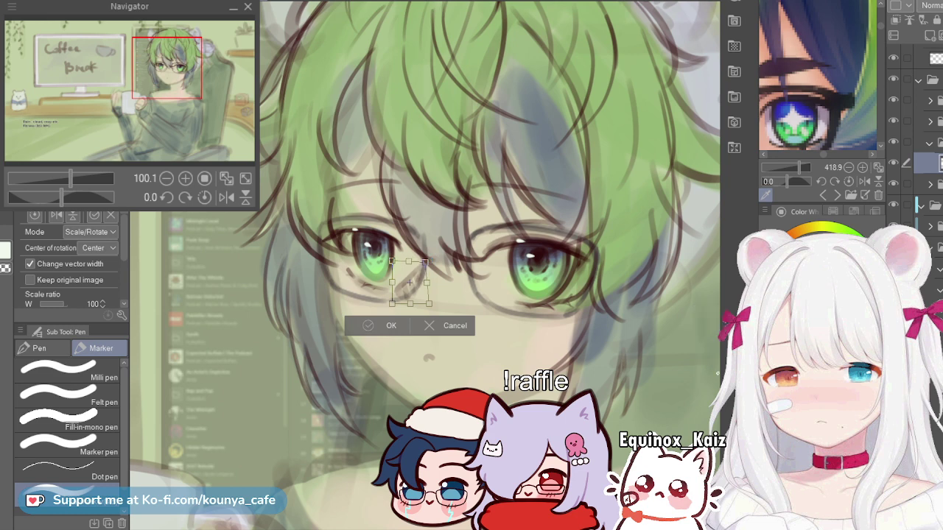
key("Return")
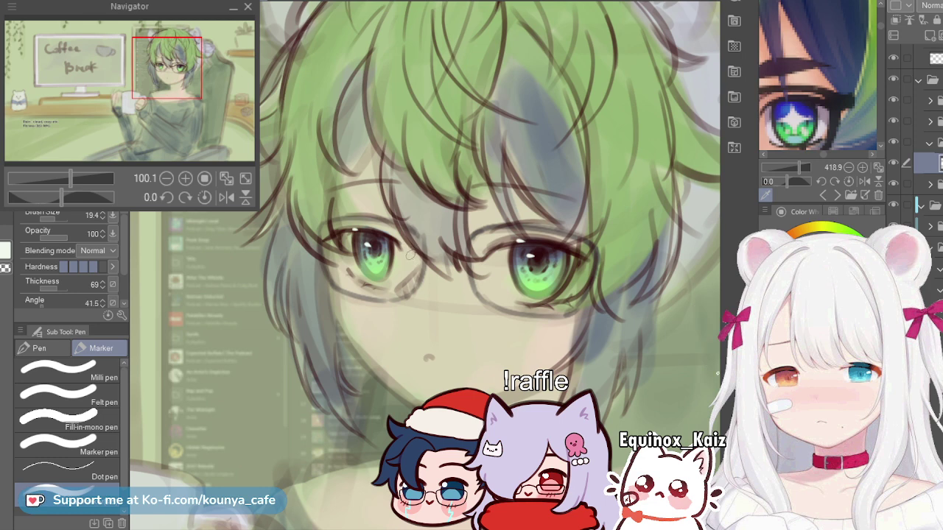
Step: Try short marker strokes along and just below the left-hand lens's inner rim
left_click_drag(409, 254, 390, 310)
key("ctrl+z")
left_click_drag(414, 264, 395, 303)
key("ctrl+z")
left_click_drag(389, 310, 402, 319)
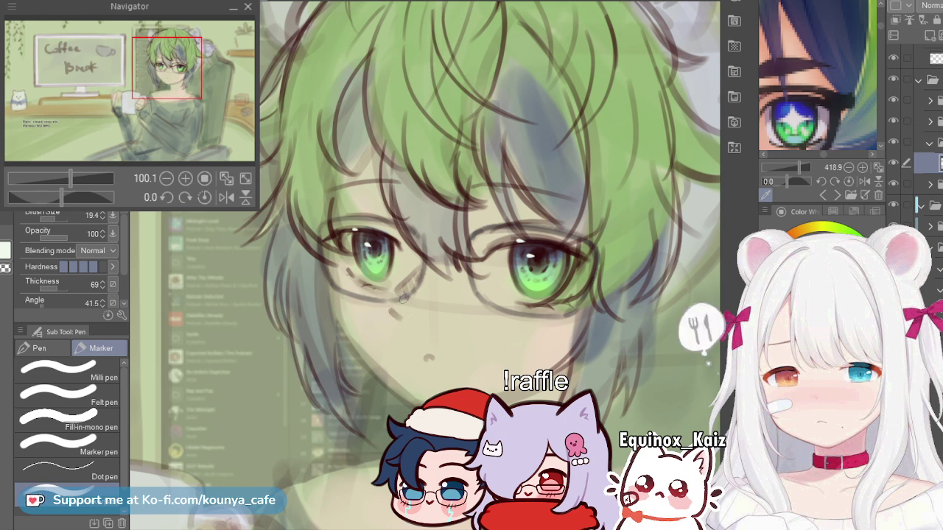
left_click_drag(396, 306, 404, 313)
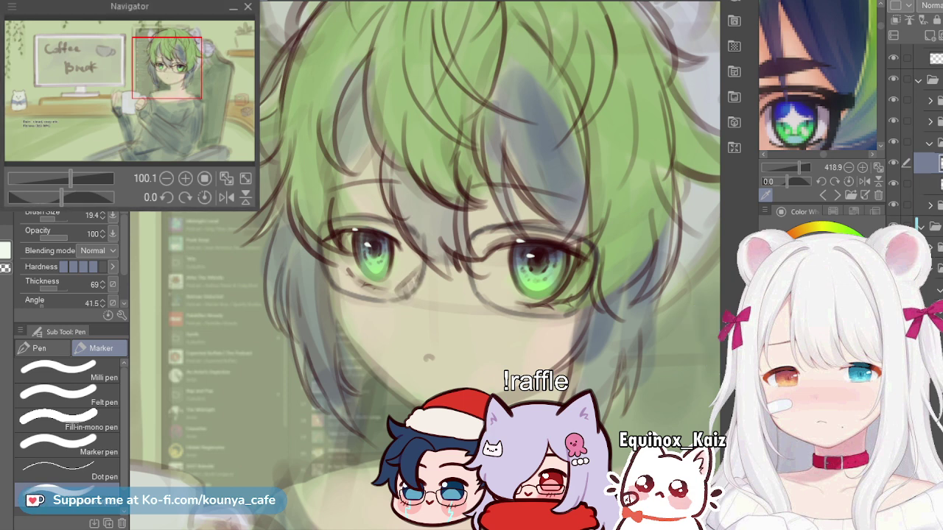
Step: Undo the trial stroke at the left-hand lens and paint a small nose mark just below it, setting the brush size to 13.8
key("ctrl+z")
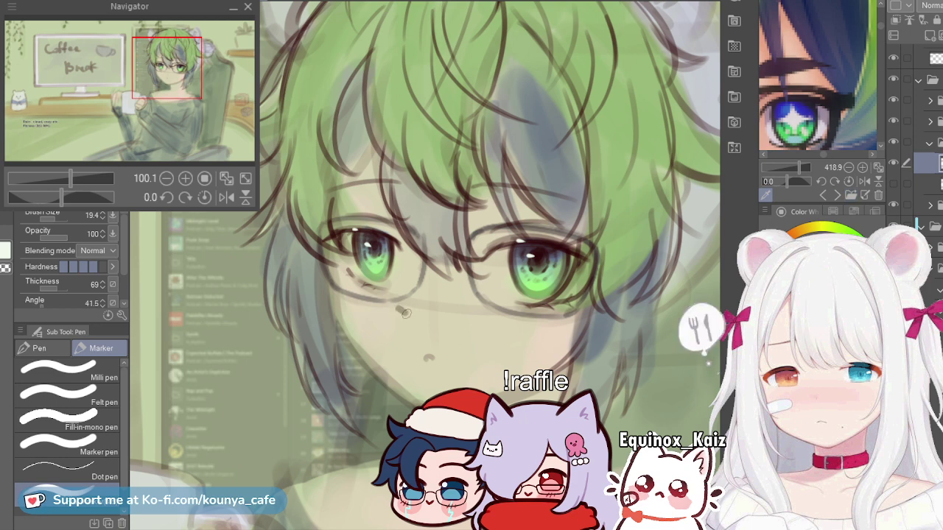
key("[")
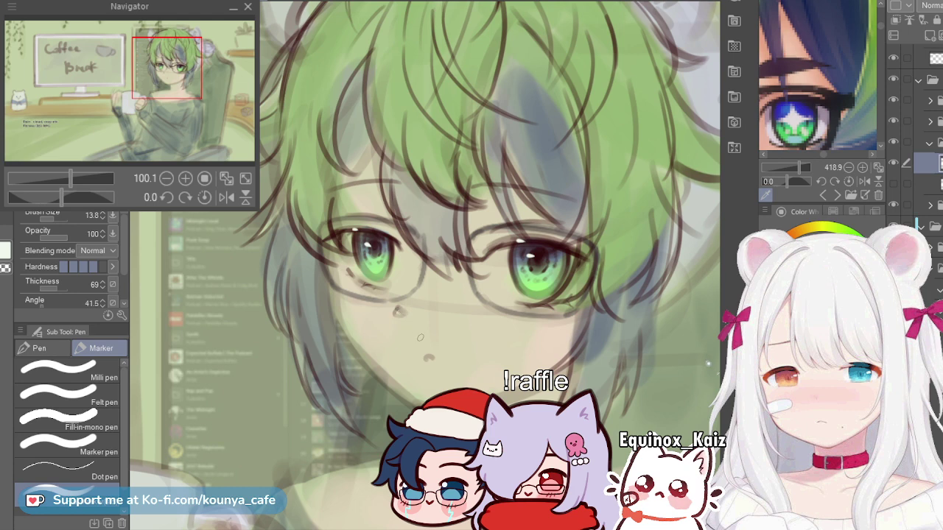
key("ctrl+t")
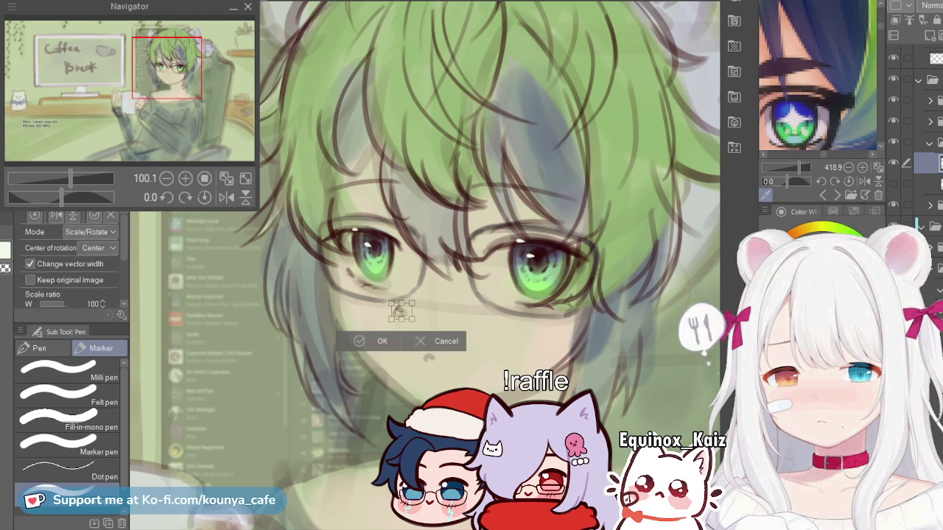
key("Return")
Step: Use Scale/Rotate to move the nose mark slightly down and to the right below the left-hand lens
scroll(355, 223, "up", 3)
key("ctrl+t")
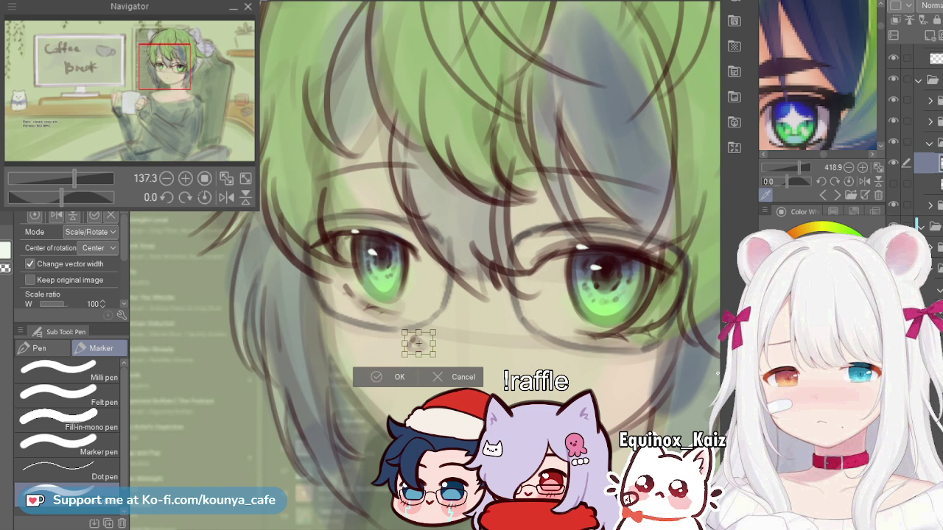
left_click_drag(418, 343, 424, 347)
key("Return")
scroll(427, 347, "up", 2)
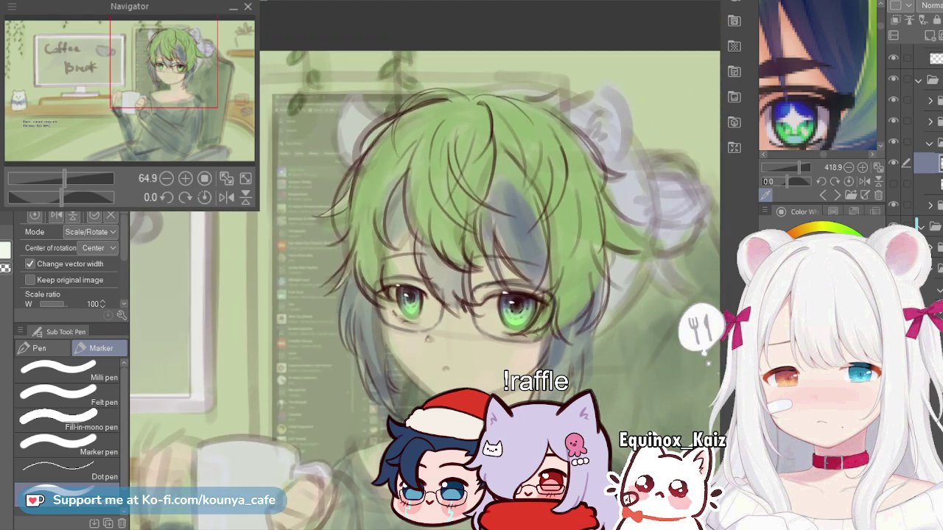
key("ctrl+t")
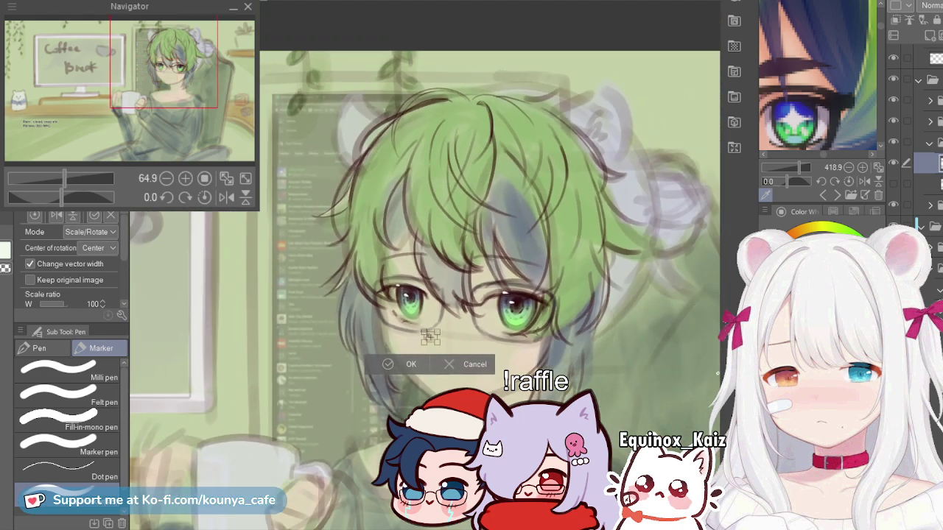
key("Return")
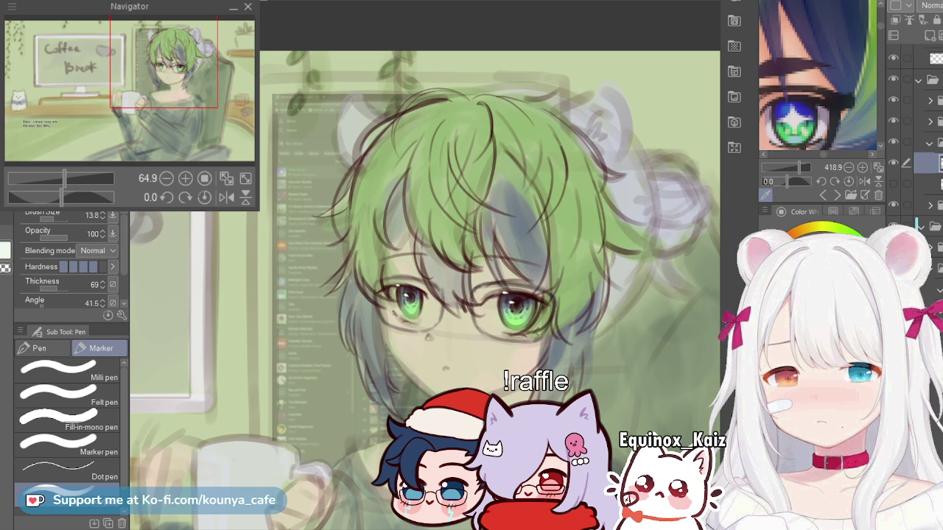
Step: Expand the first subfolder in the character's layer group, select the second layer inside it and set the marker's brush size to 16.7
left_click(930, 184)
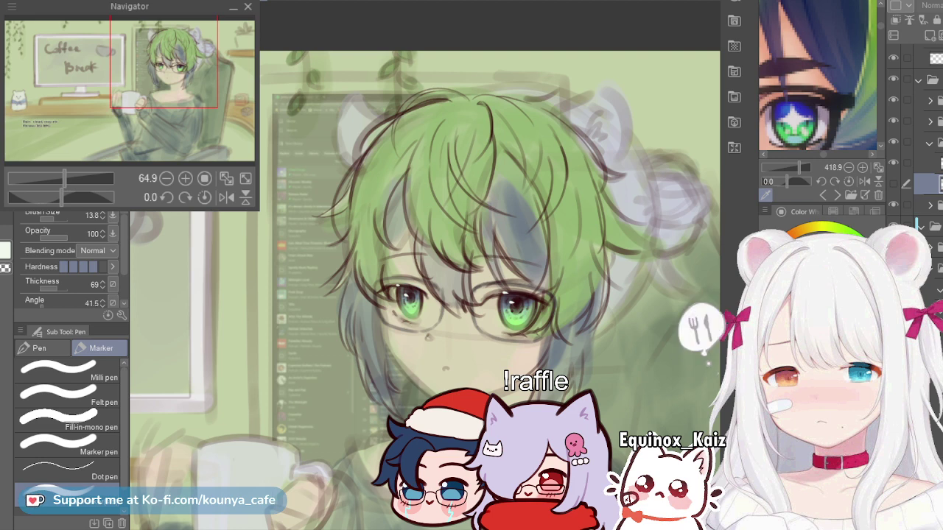
scroll(621, 234, "up", 3)
left_click(928, 163)
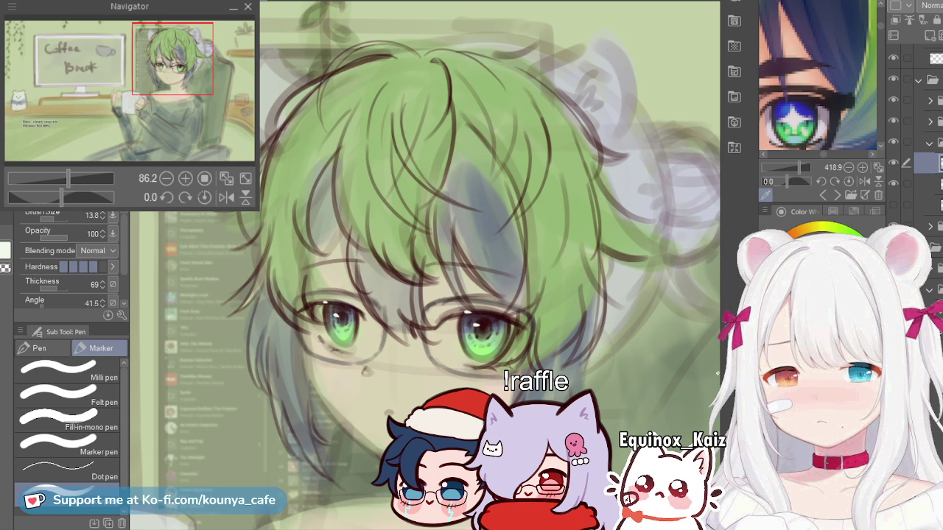
left_click(929, 101)
left_click(930, 121)
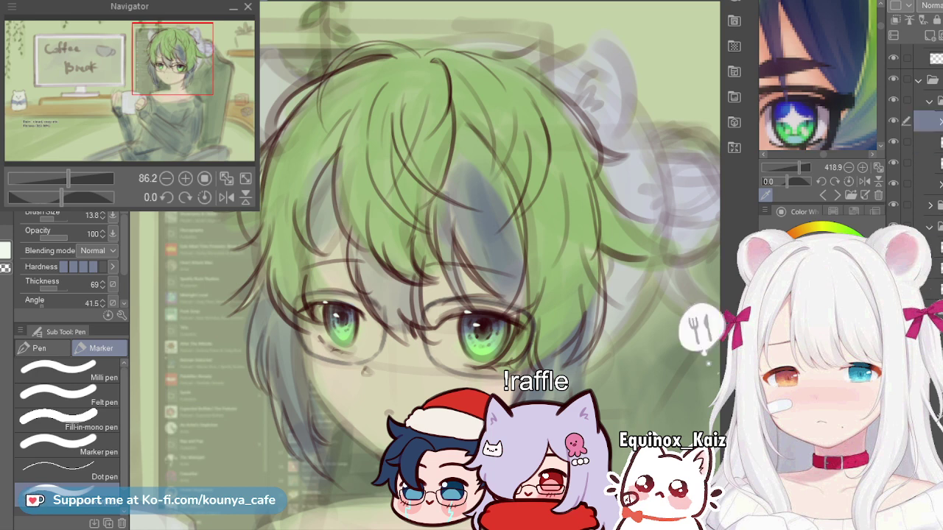
left_click(930, 142)
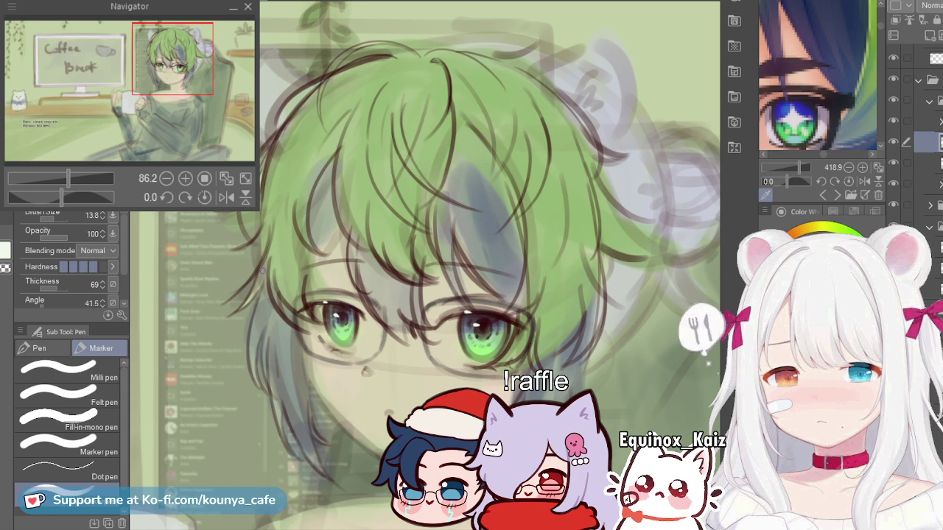
mouse_move(360, 342)
left_mouse_down()
mouse_move(717, 374)
mouse_move(667, 394)
left_mouse_up()
key("]")
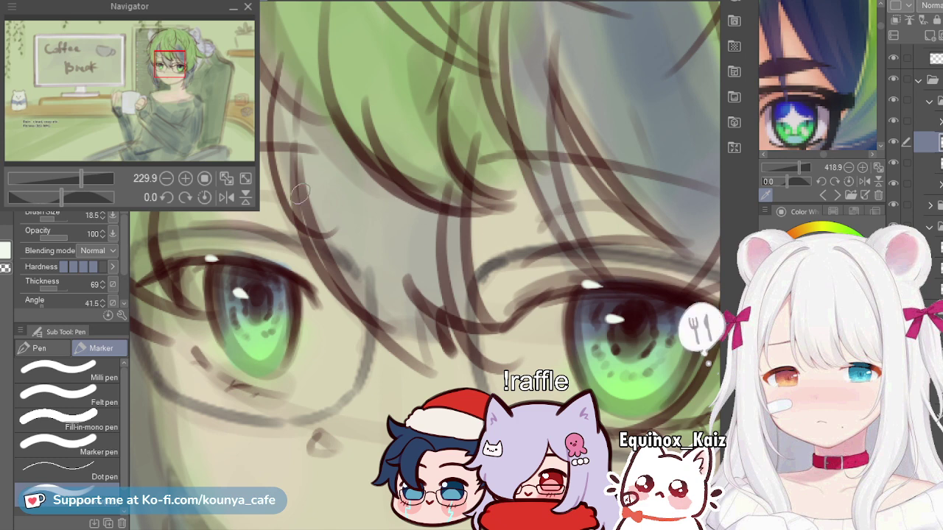
key("bracketleft")
key("bracketleft")
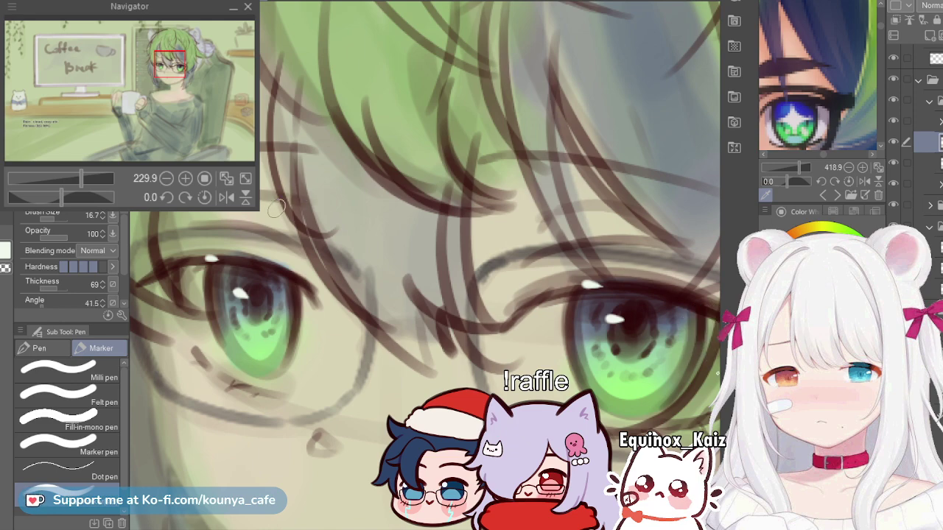
Step: Try to move the right-hand eyebrow's vector line slightly to the right as an object
scroll(285, 213, "down", 1)
scroll(324, 221, "down", 3)
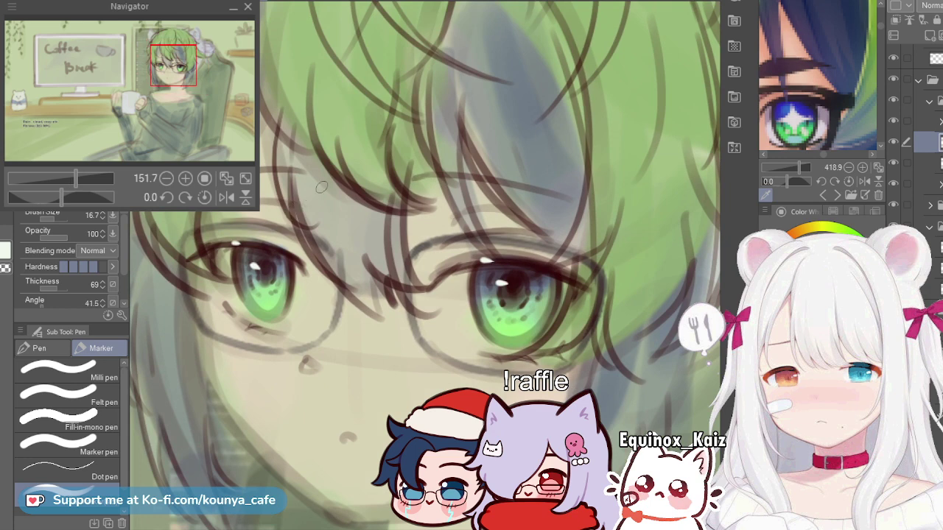
left_click(499, 181, "ctrl")
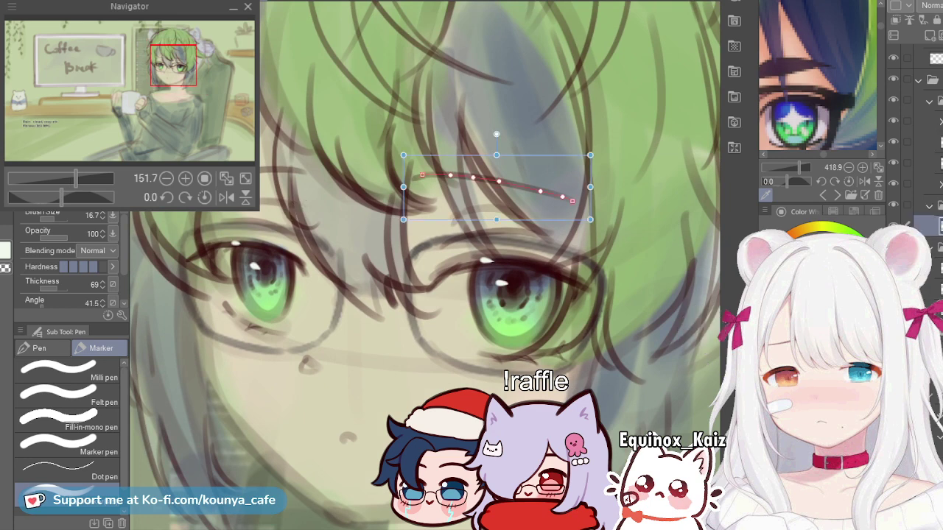
left_click_drag(498, 181, 506, 181)
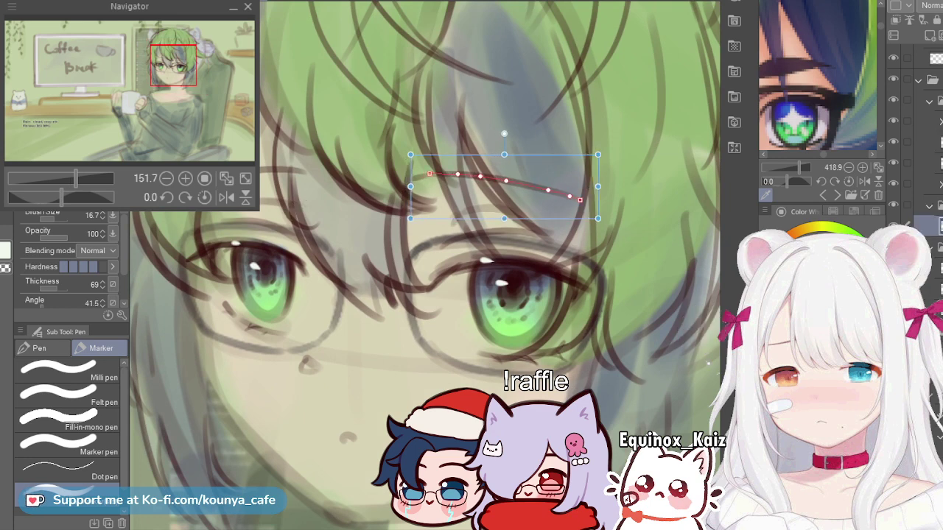
key("Return")
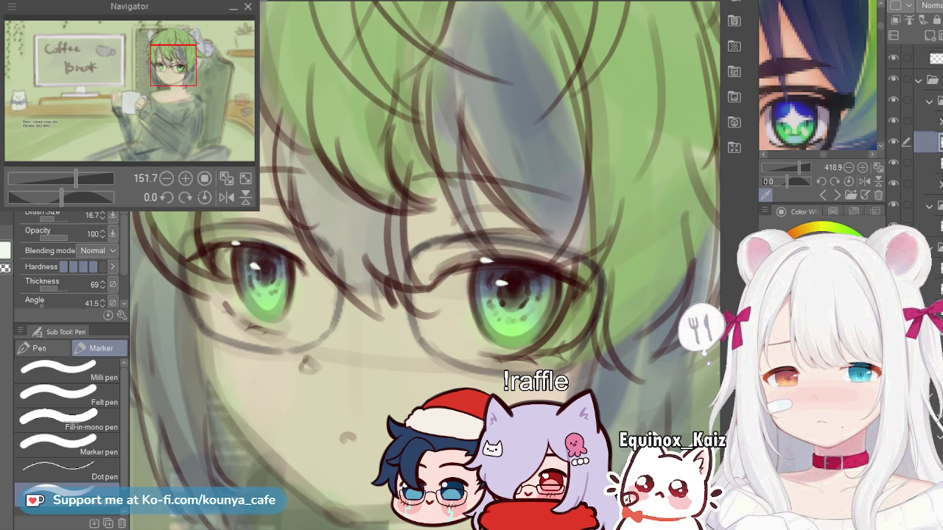
Step: Lasso the right-hand eyebrow, shift it slightly up and right, and enlarge it to 101 with a slight rotation, and deselect
key("m")
mouse_move(414, 135)
left_mouse_down()
mouse_move(397, 203)
mouse_move(597, 221)
mouse_move(589, 159)
left_mouse_up()
key("ctrl+t")
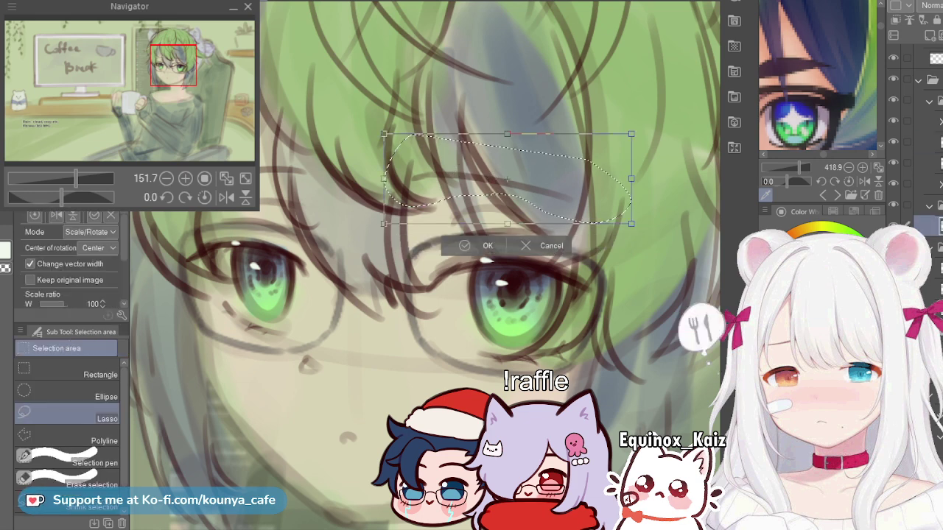
left_click_drag(513, 178, 513, 178)
left_click_drag(639, 177, 639, 175)
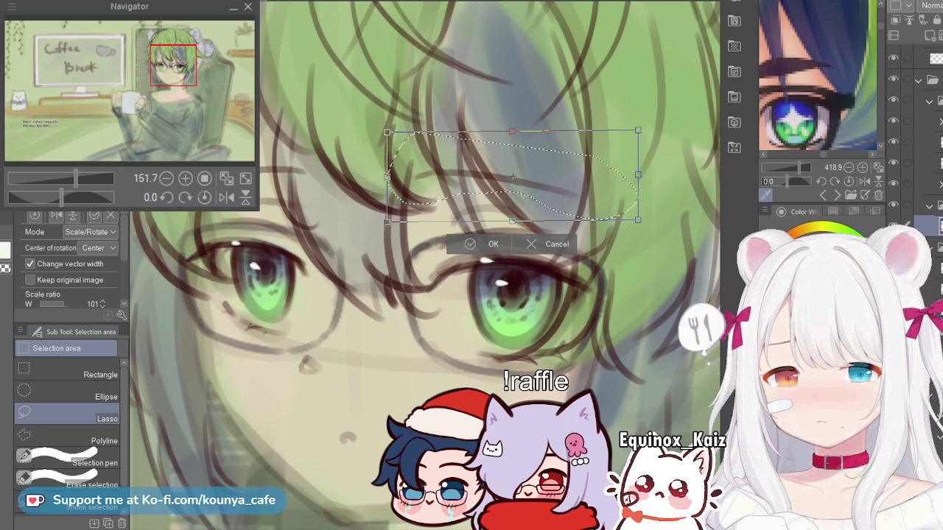
key("Return")
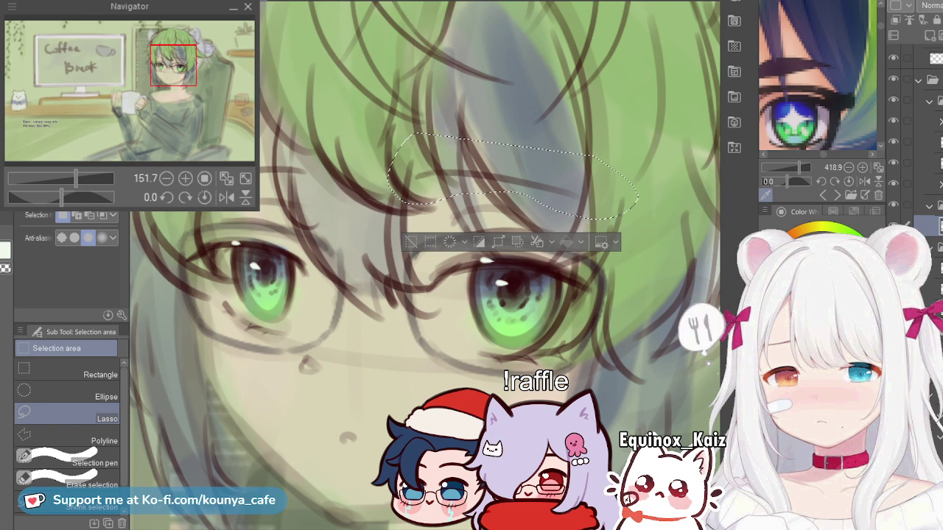
key("ctrl+d")
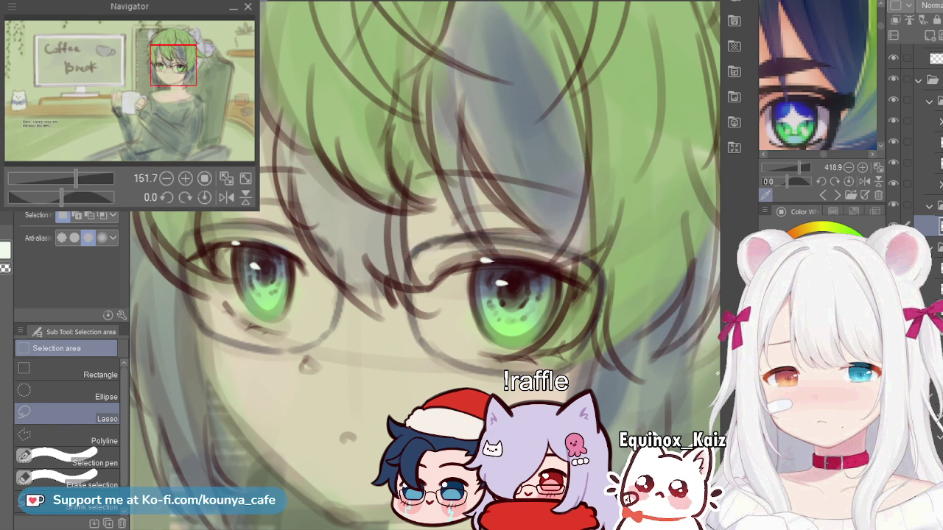
Step: Pick the left-hand eyebrow's vector line, and try shifting the right-hand eyebrow line further right
key("p")
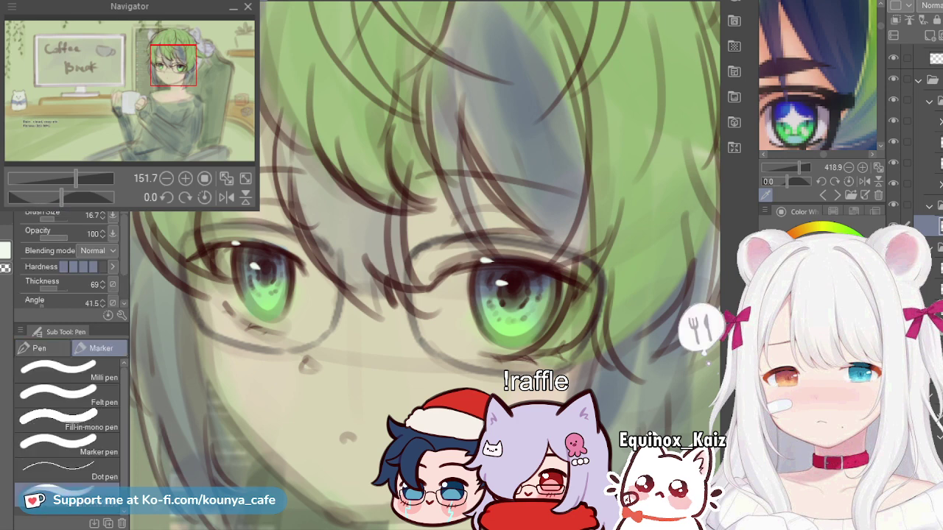
left_click_drag(323, 178, 328, 177)
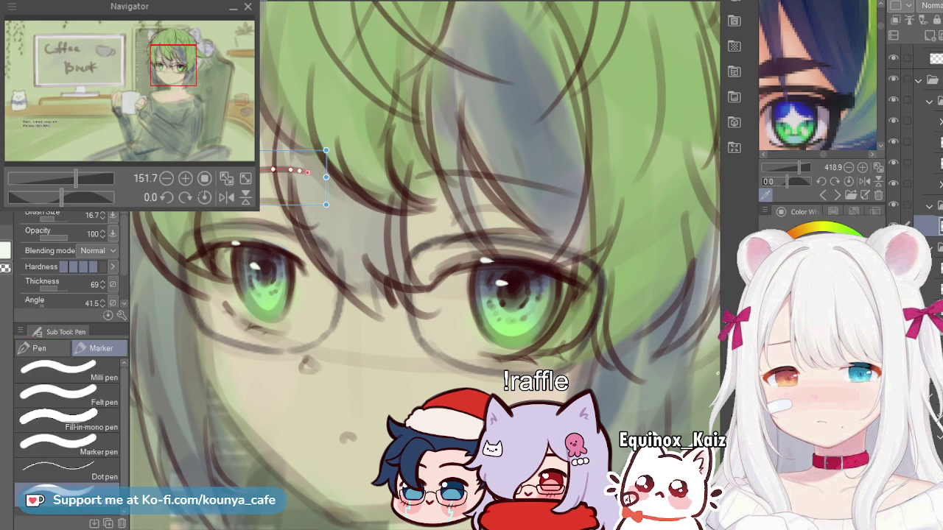
left_click(504, 179)
left_click_drag(596, 185, 604, 185)
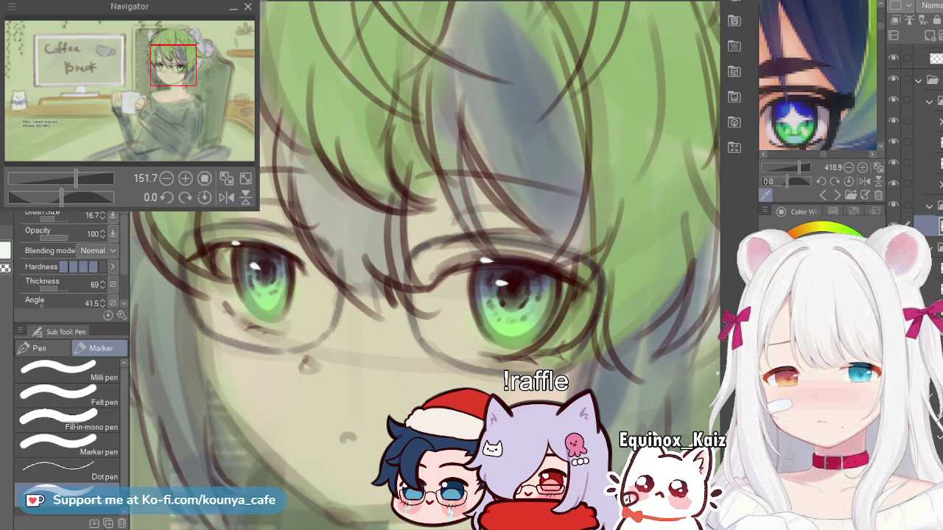
Step: Lasso the right-hand eyebrow again, nudge it slightly further right with Scale/Rotate, clear the selection and return to the marker
key("m")
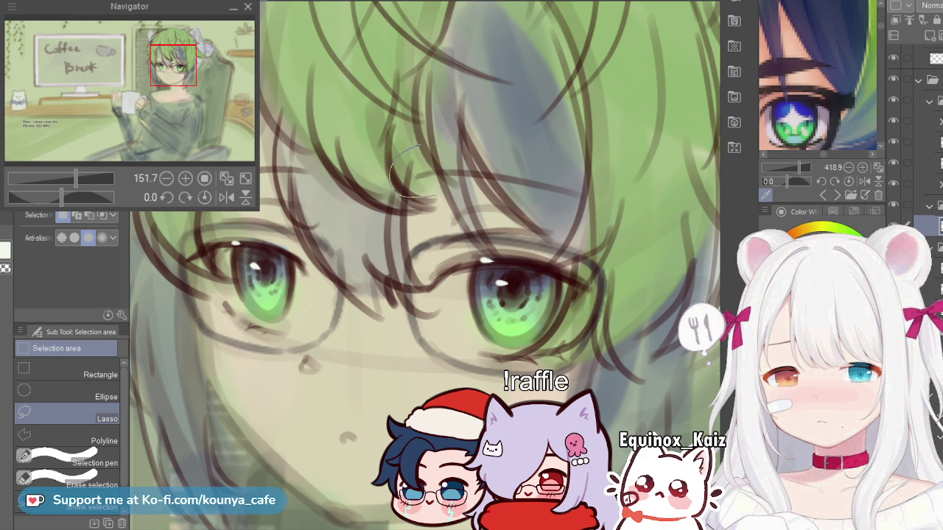
left_click_drag(539, 202, 516, 137)
key("ctrl+t")
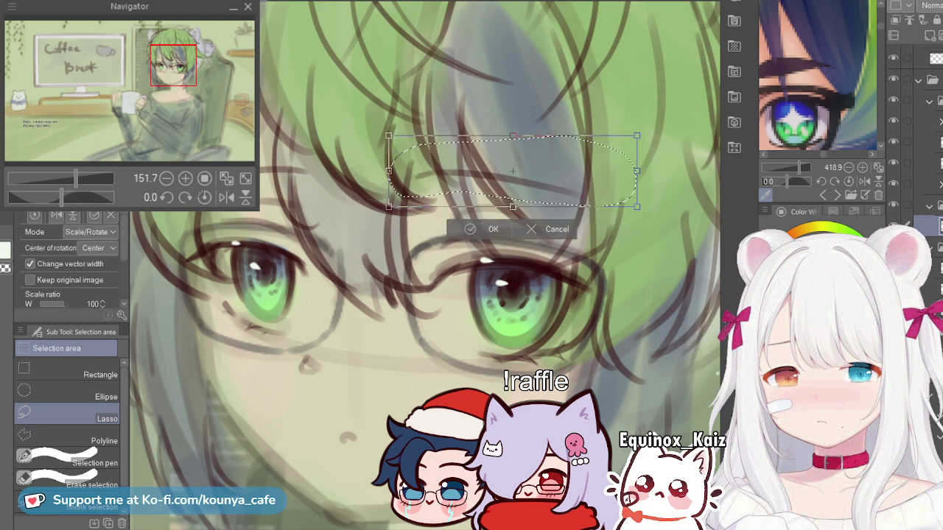
key("Right")
key("Right")
key("Right")
key("Right")
key("Up")
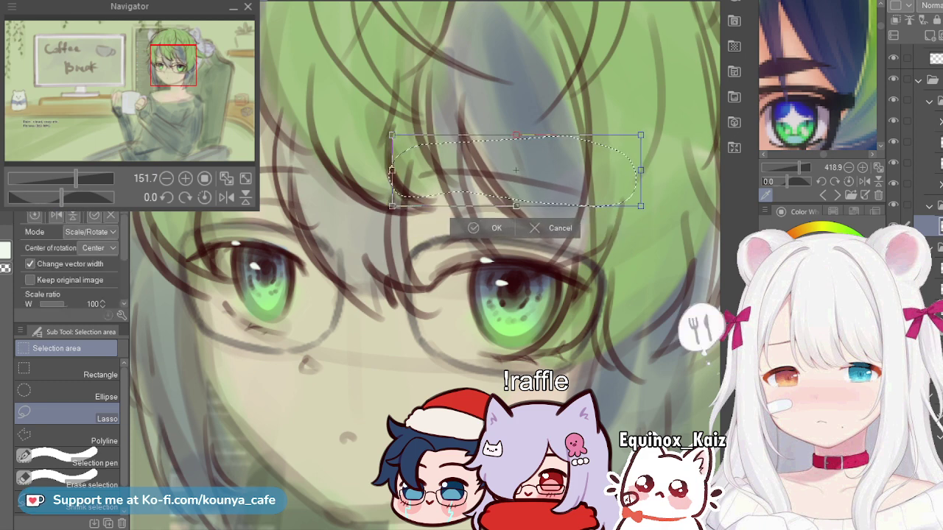
left_click_drag(517, 170, 515, 171)
key("Return")
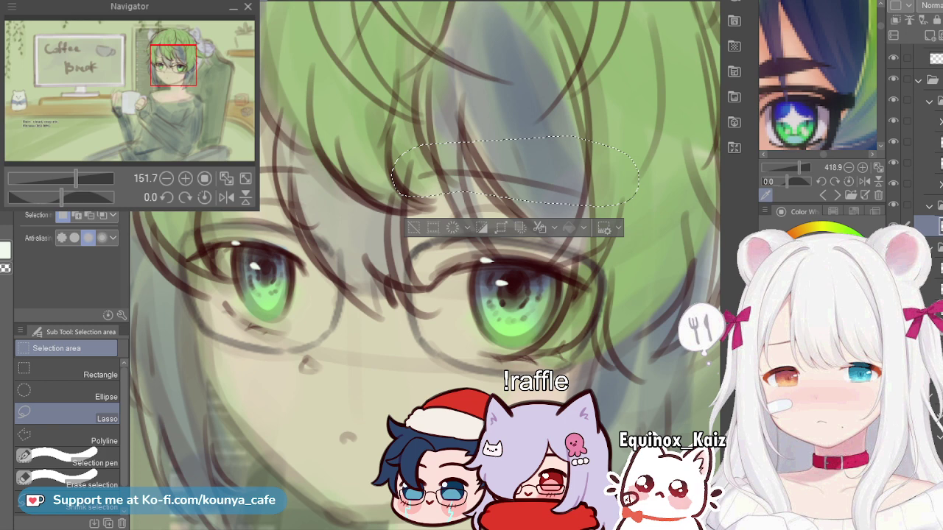
key("ctrl+d")
key("p")
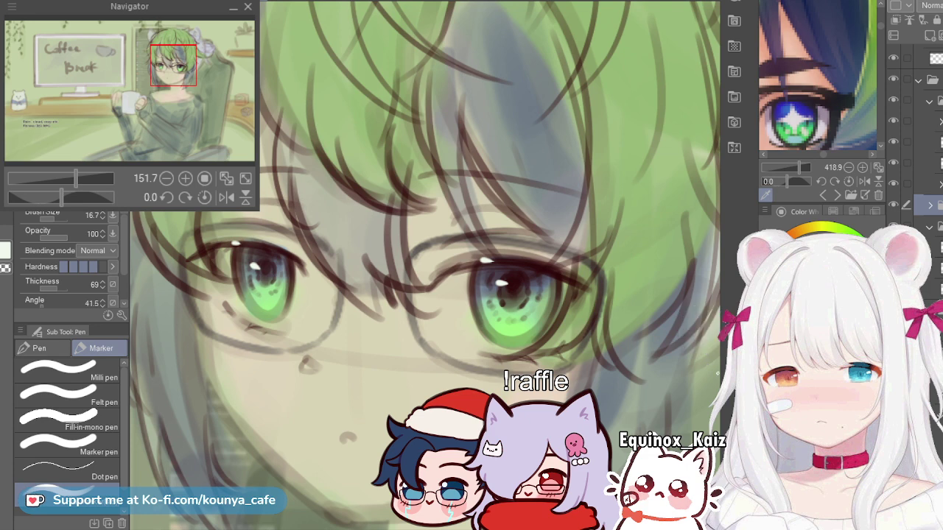
Step: Show the whole head of the reference character and collapse the two expanded subfolders in the character's layer folder
left_click_drag(800, 167, 792, 168)
scroll(818, 76, "down", 2)
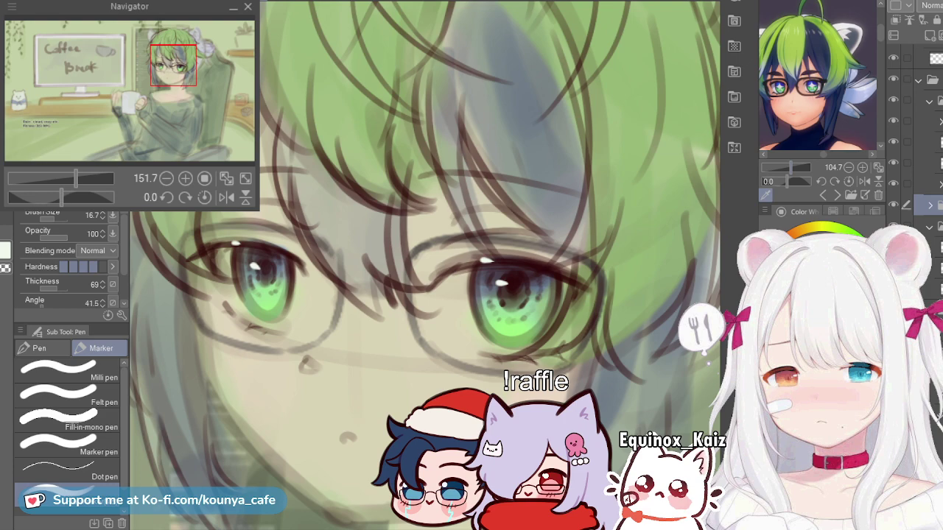
scroll(425, 265, "down", 6)
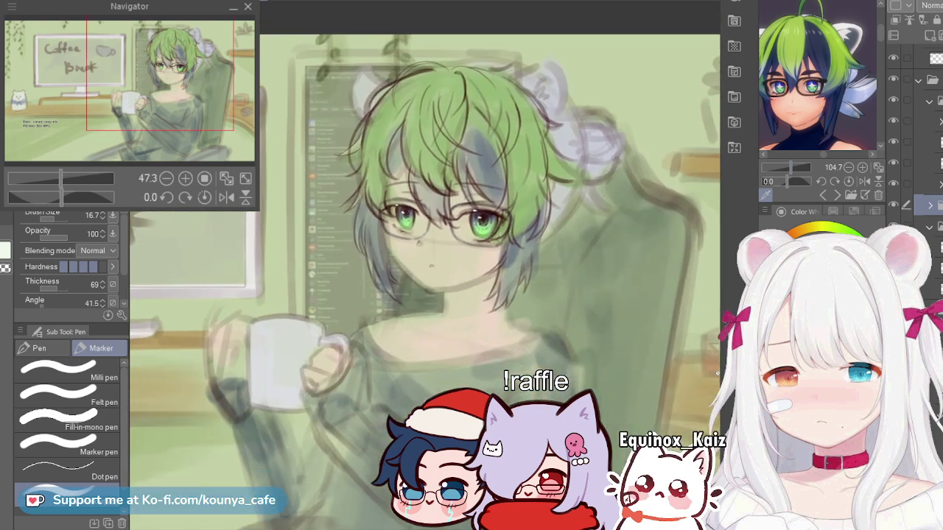
scroll(425, 265, "down", 1)
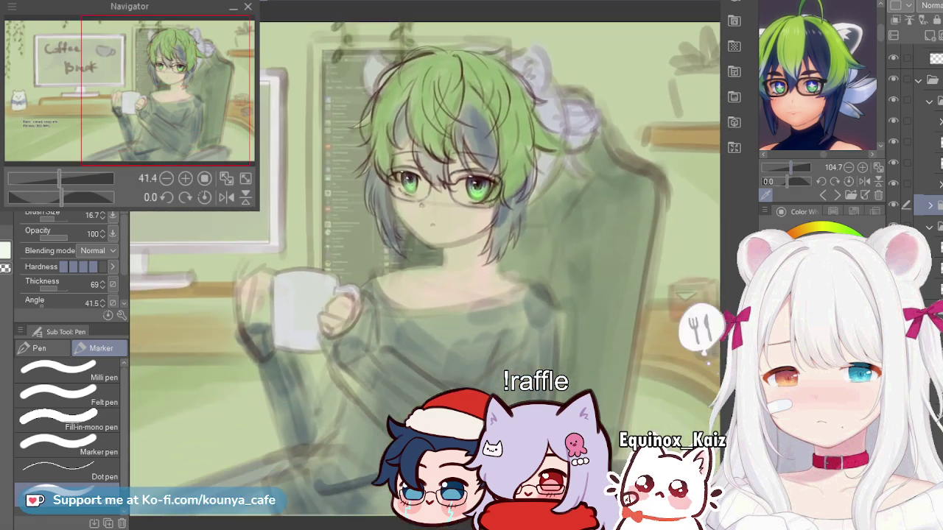
left_click(928, 101)
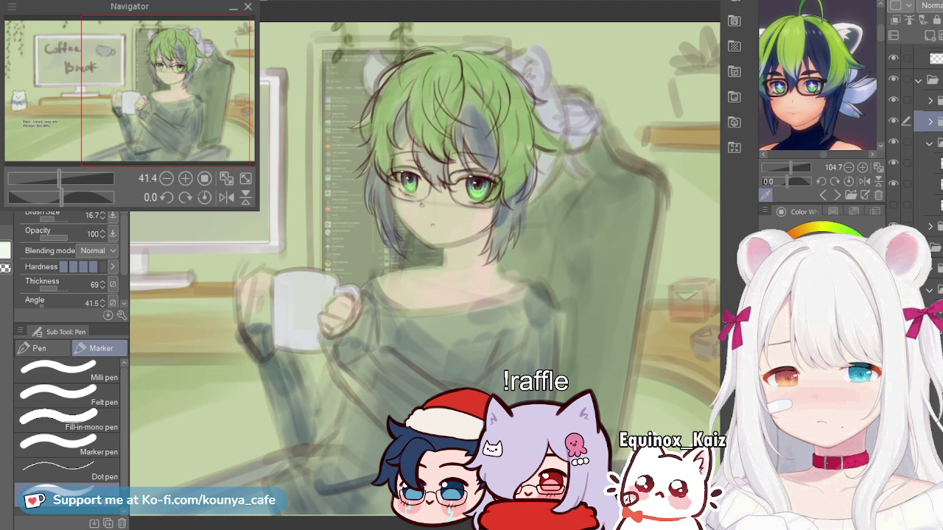
left_click(929, 143)
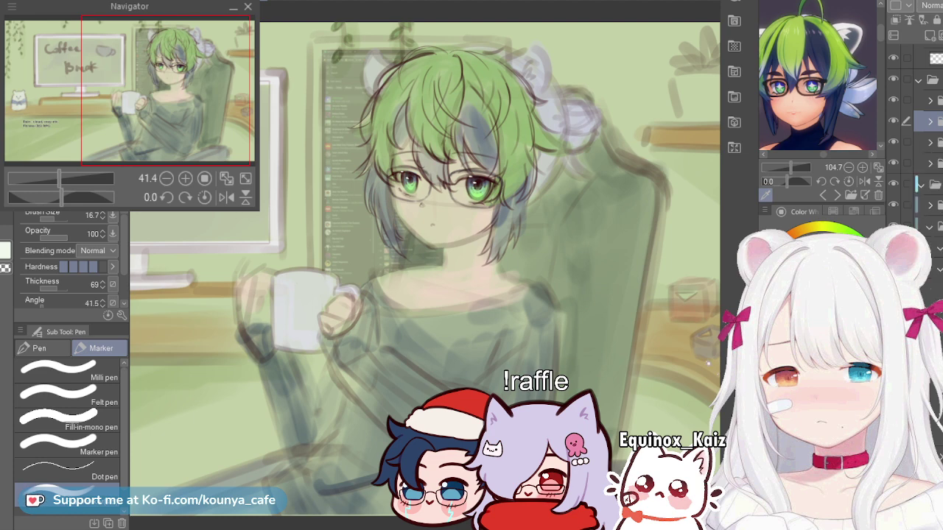
Step: Add a new layer above the four collapsed subfolders in the character folder
left_click(937, 164)
left_click(937, 101, "shift")
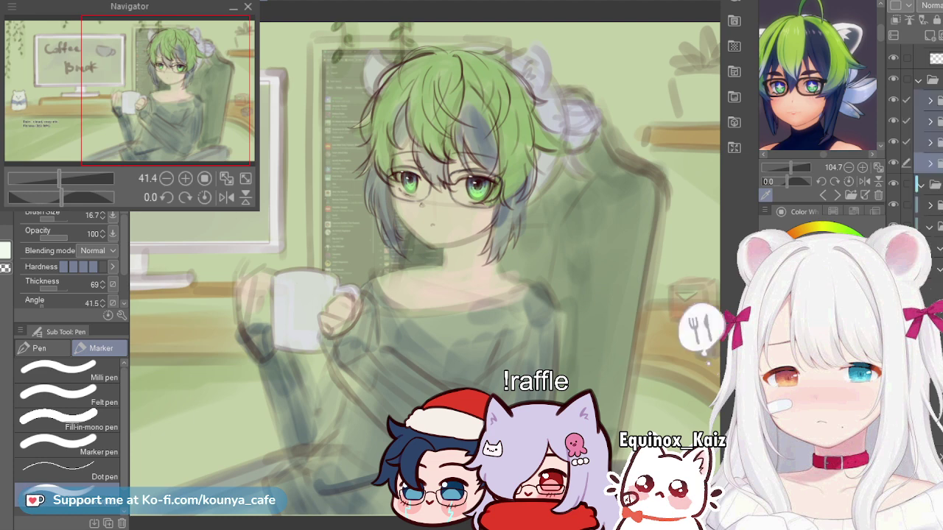
left_click(937, 101)
key("ctrl+shift+n")
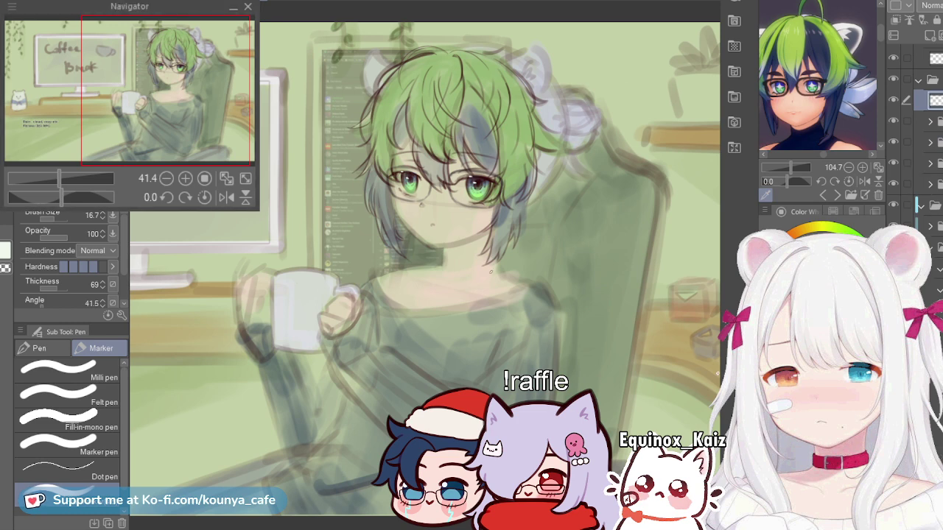
Step: Group the four subfolders into one folder, and put the new layer in a separate folder of its own
left_click(939, 122)
left_click(939, 184, "shift")
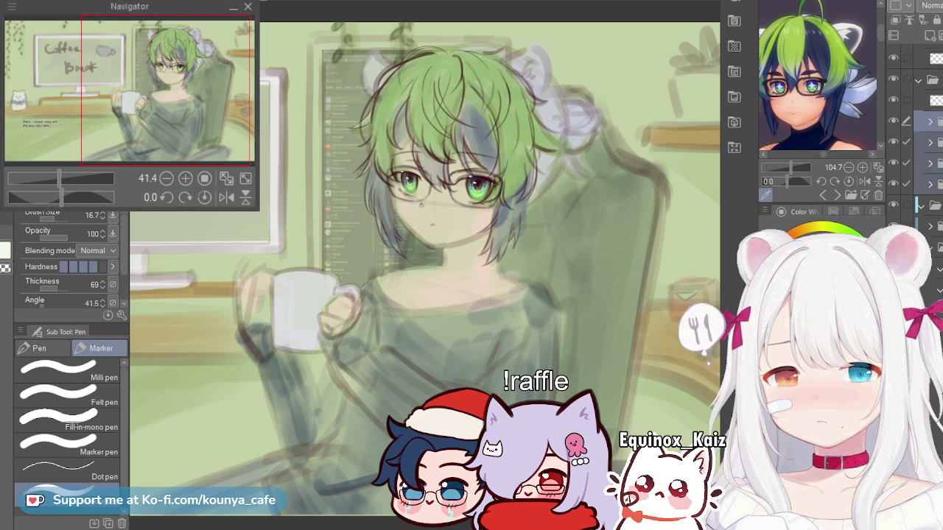
key("ctrl+g")
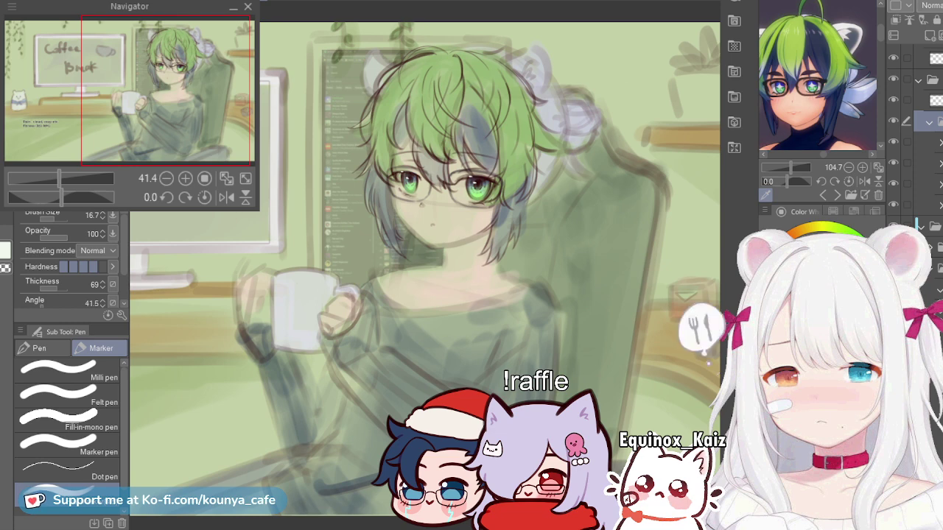
left_click(930, 100)
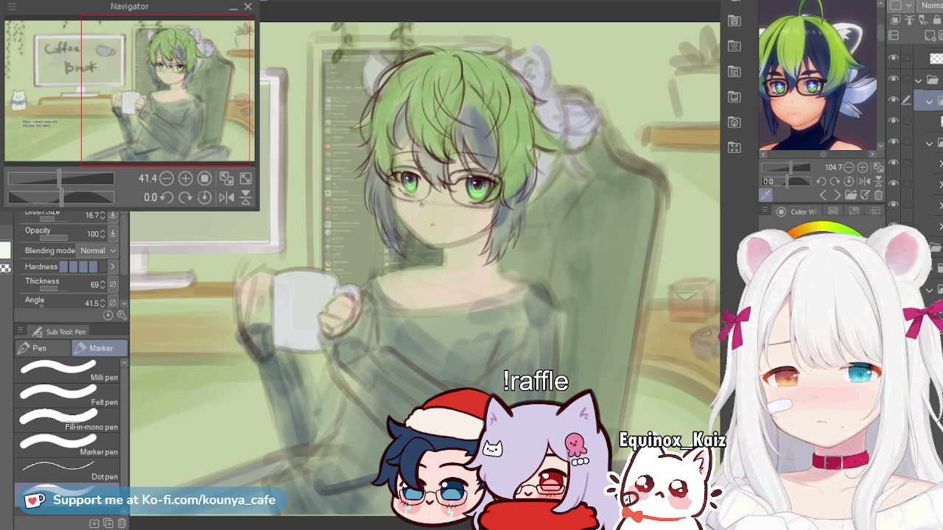
key("ctrl+g")
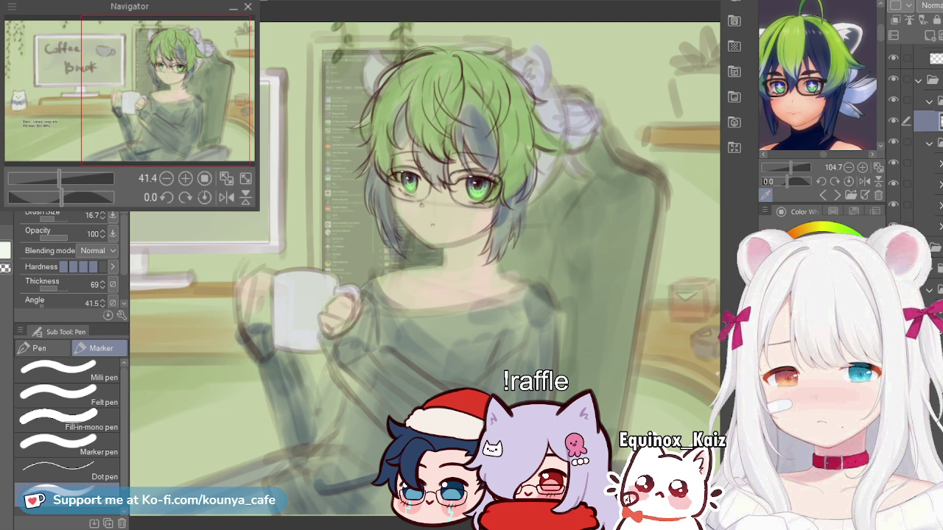
Step: Set the marker's brush size to 55
key("]")
key("bracketright")
key("bracketleft")
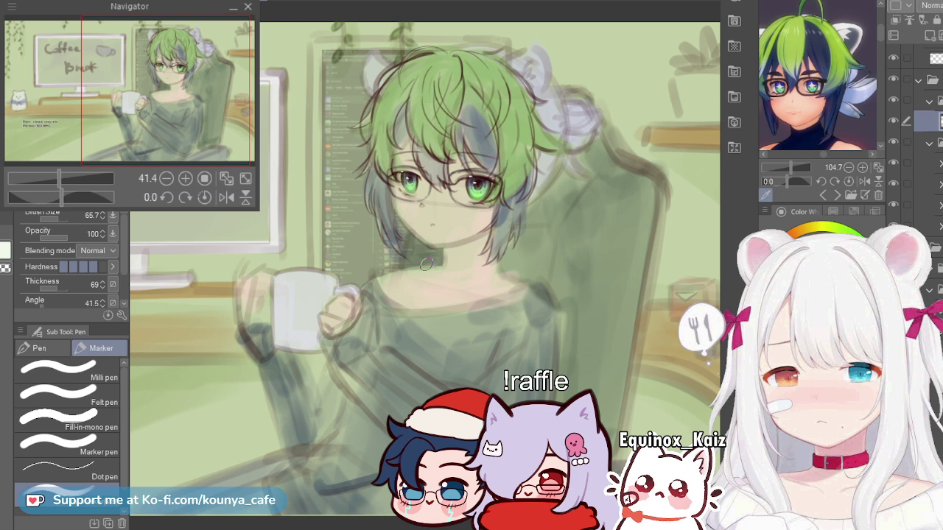
key("bracketleft")
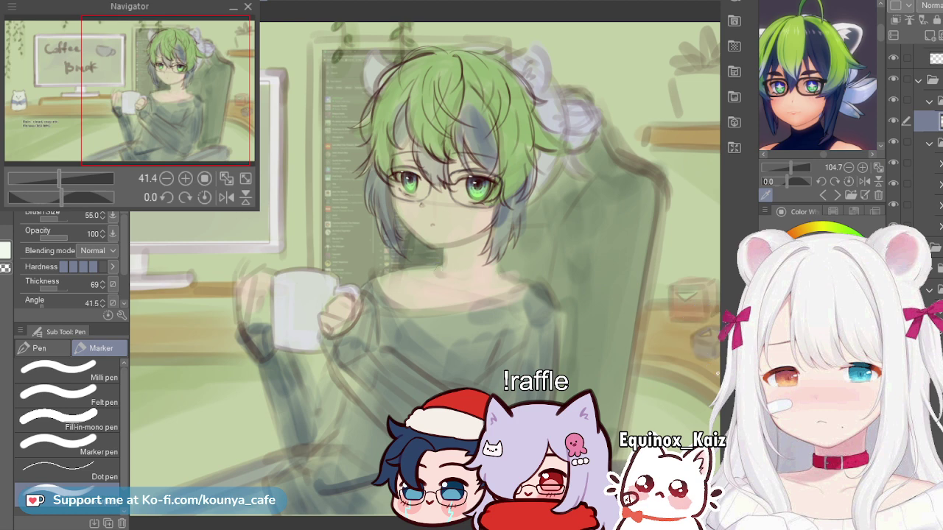
Step: Show the commission notes, read through the brief's outfit and pose requirements, and hide the two notes layers again
scroll(913, 133, "up", 3)
left_click(893, 74)
left_click_drag(649, 245, 799, 171)
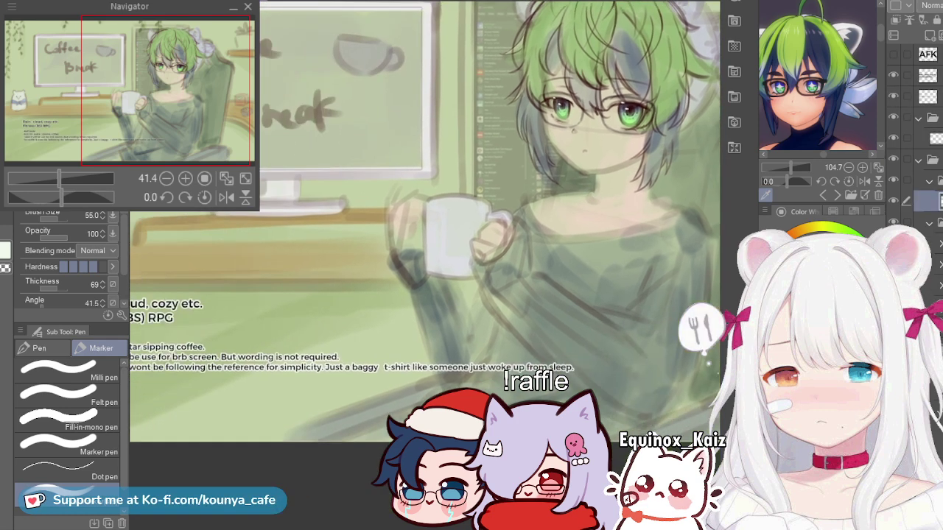
left_click_drag(159, 387, 205, 382)
left_click_drag(152, 367, 205, 383)
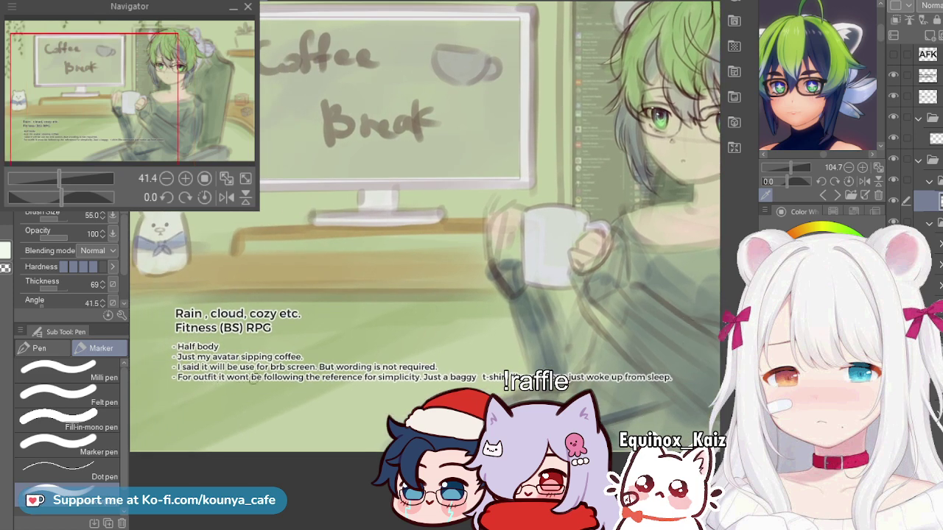
left_click_drag(360, 383, 304, 389)
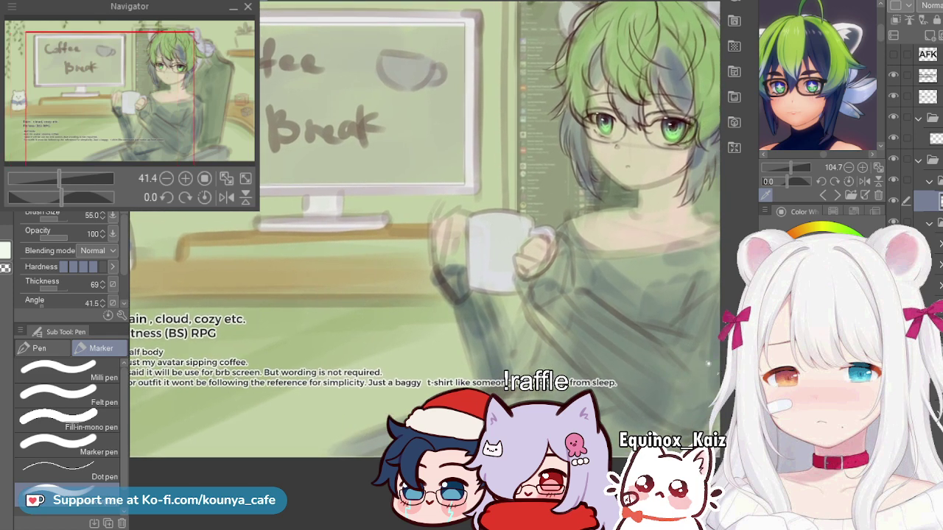
left_click_drag(487, 389, 412, 398)
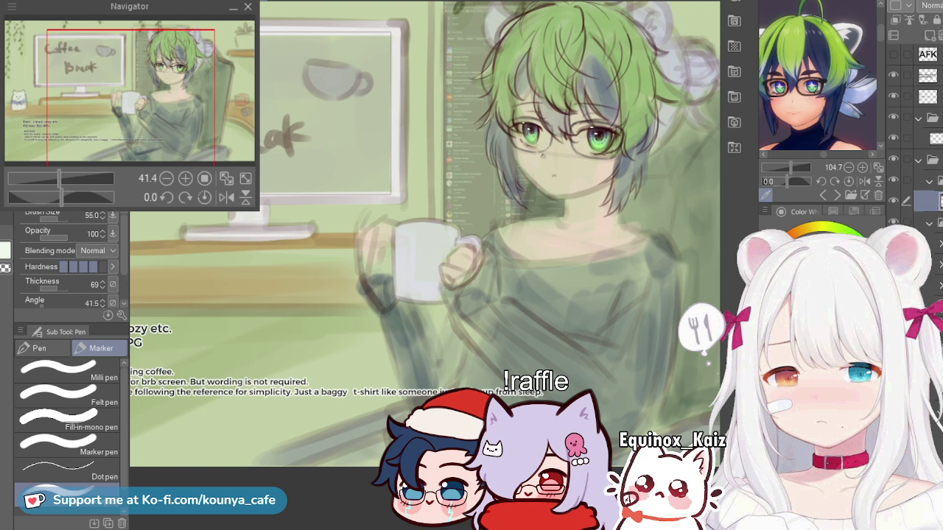
left_click_drag(232, 397, 185, 413)
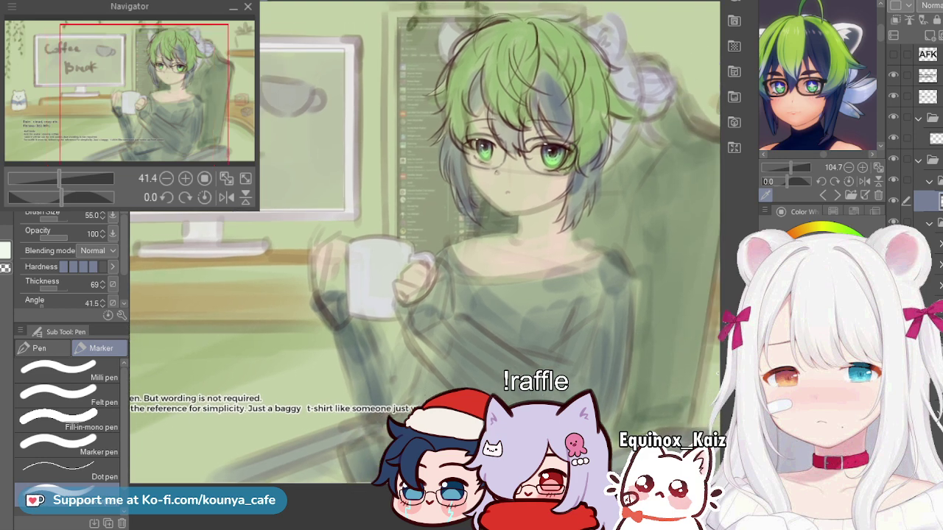
left_click_drag(893, 96, 893, 75)
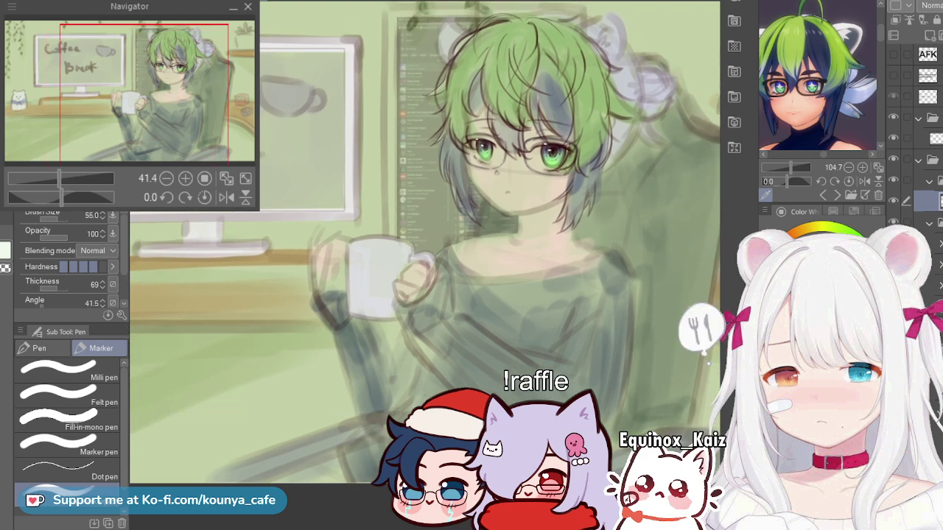
left_click(893, 96)
left_click(892, 96)
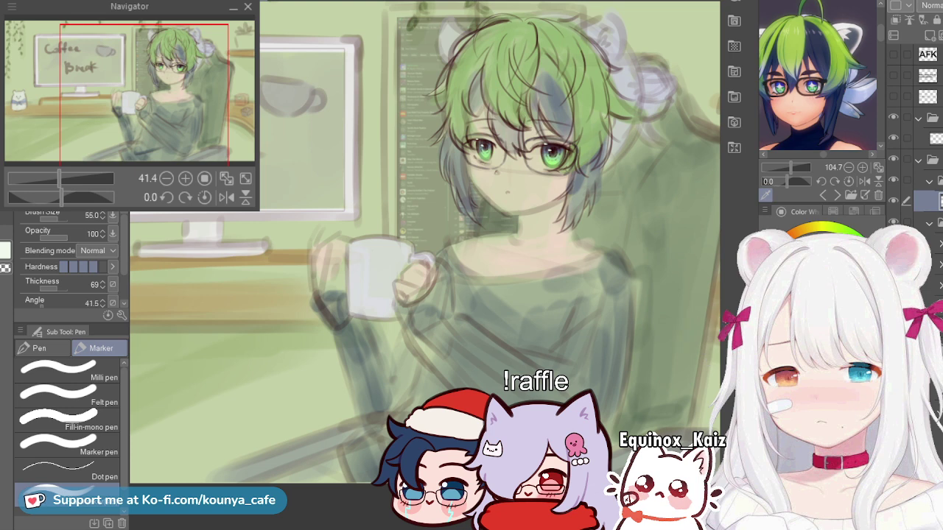
Step: Undo the last neck stroke and draw two curved lines across the base of the neck with the marker at size 22.4
left_click_drag(703, 259, 650, 261)
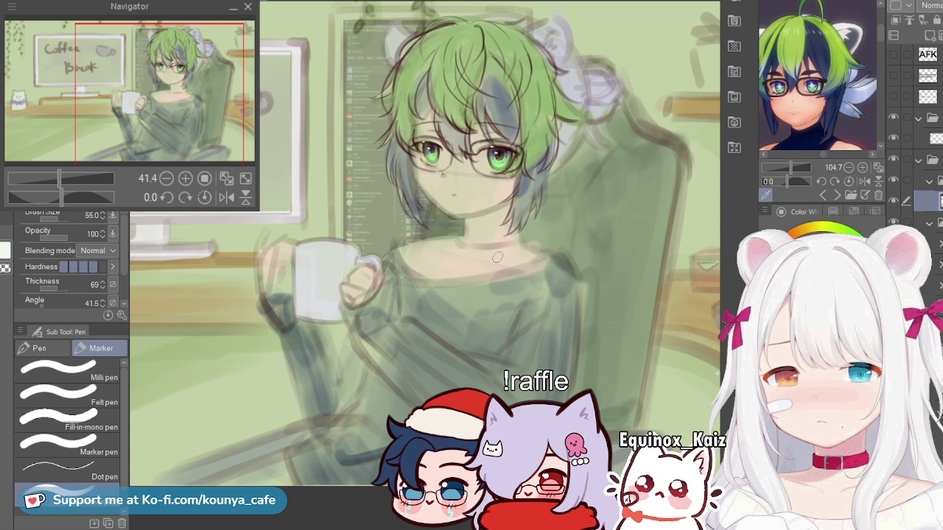
key("bracketleft")
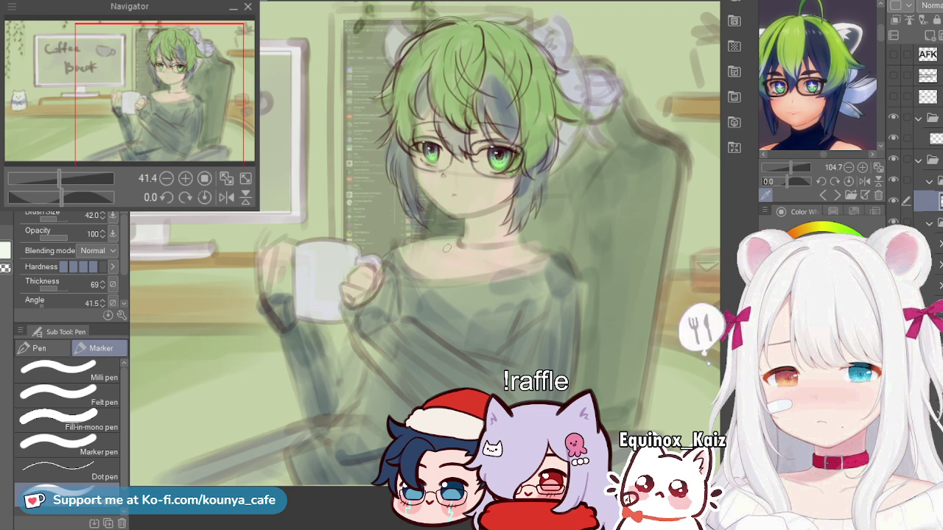
scroll(523, 241, "up", 5)
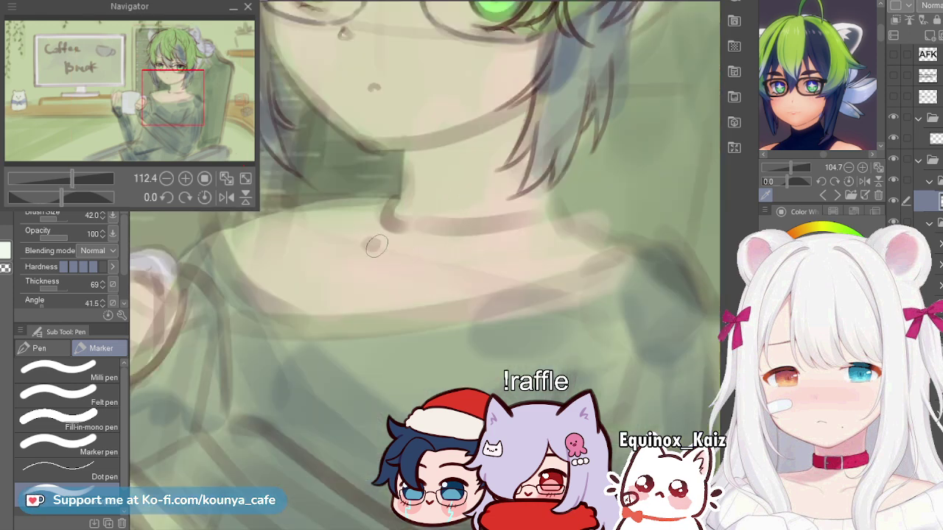
key("ctrl+z")
key("bracketleft")
key("bracketleft")
mouse_move(384, 243)
left_mouse_down()
mouse_move(423, 253)
mouse_move(545, 225)
left_mouse_up()
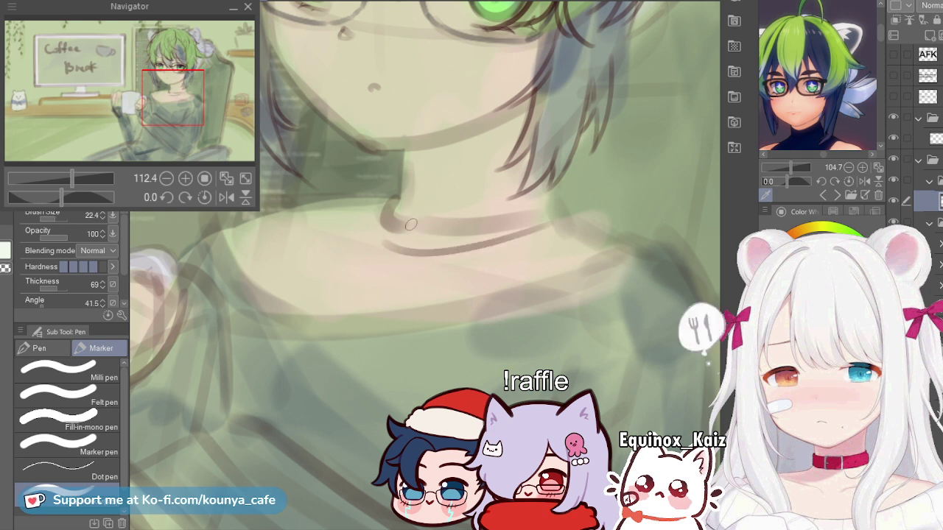
left_click_drag(411, 224, 545, 211)
left_click_drag(392, 198, 406, 223)
key("ctrl+z")
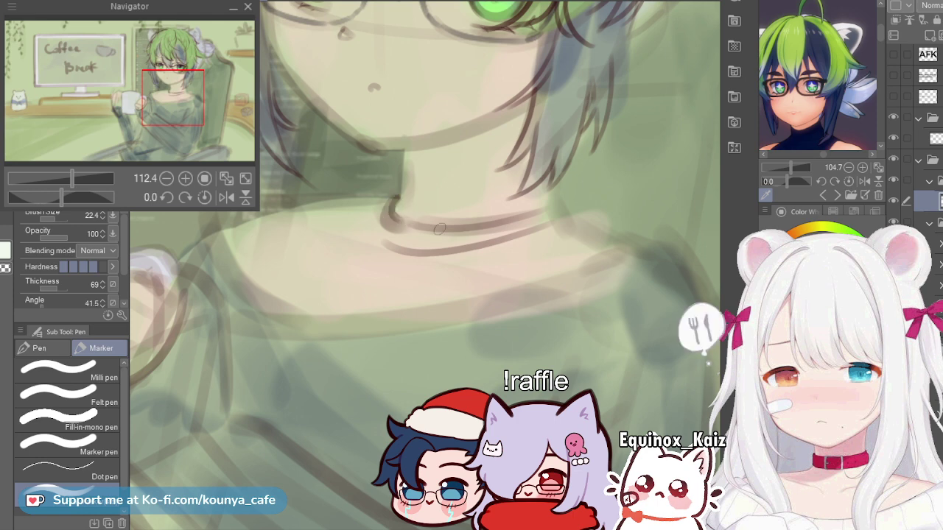
Step: Transform the neck lines, narrowing their width to 96 and pulling the upper-left corner slightly inward
scroll(459, 220, "down", 3)
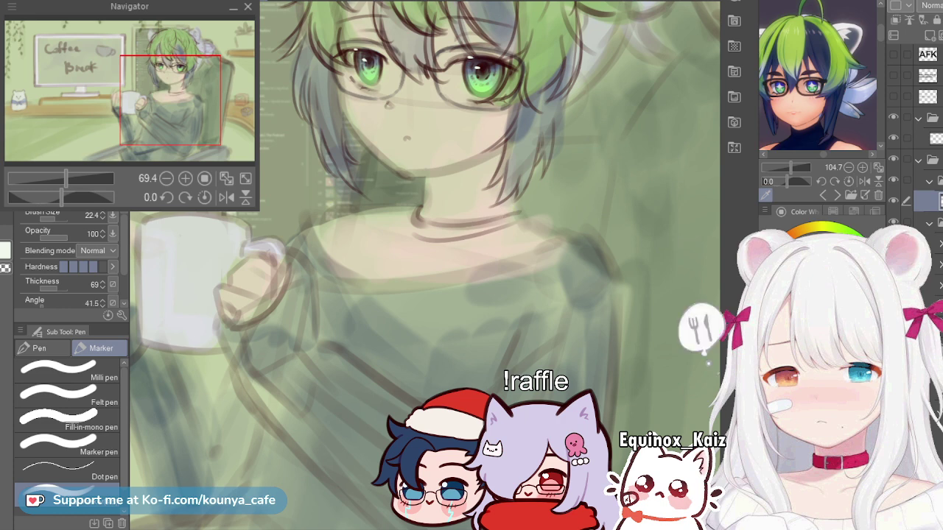
key("ctrl+t")
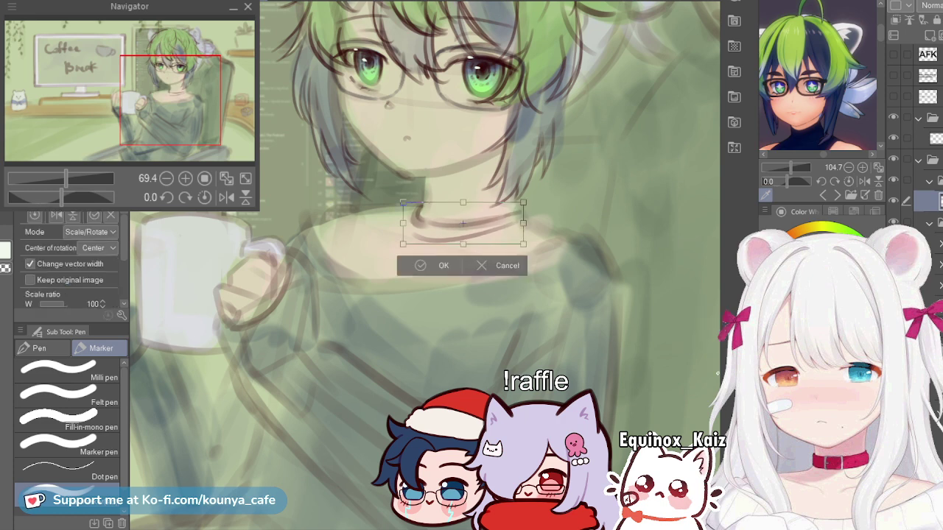
left_click_drag(523, 223, 519, 223)
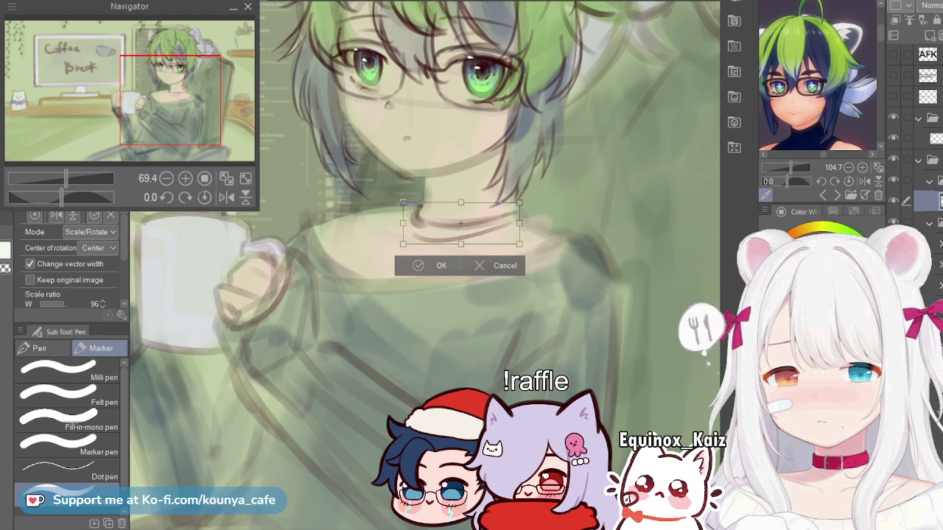
left_click_drag(403, 203, 407, 203)
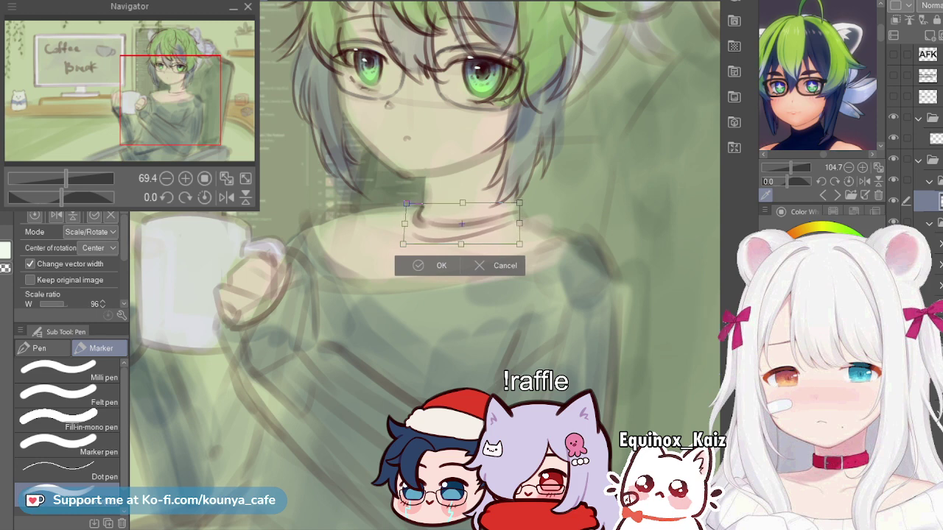
key("Return")
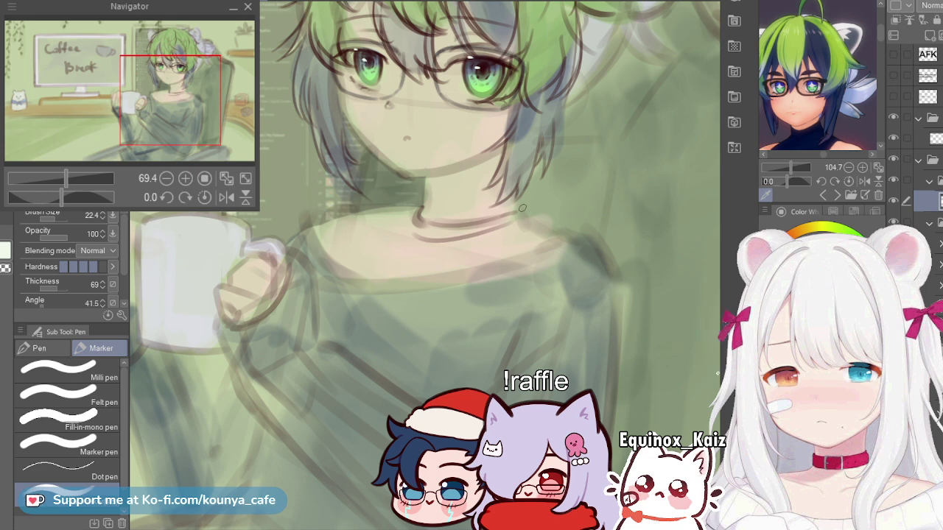
key("bracketright")
key("bracketright")
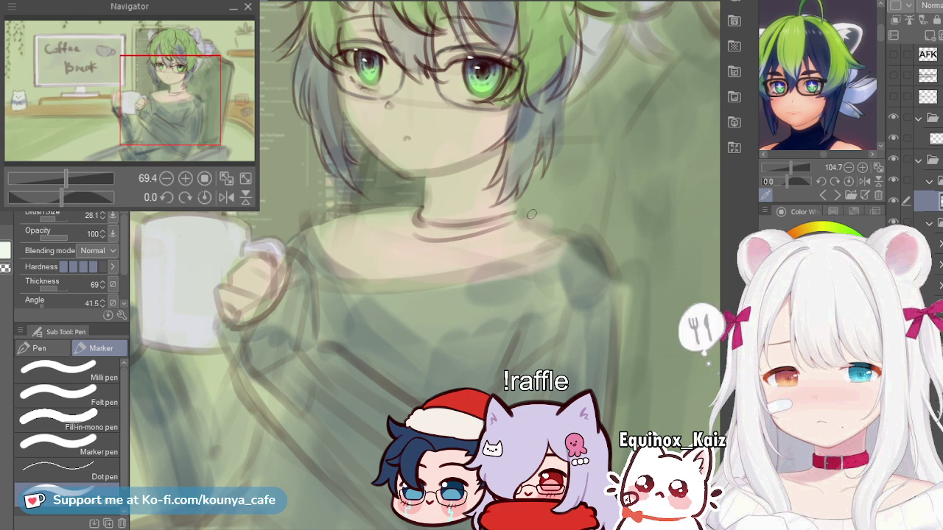
key("bracketleft")
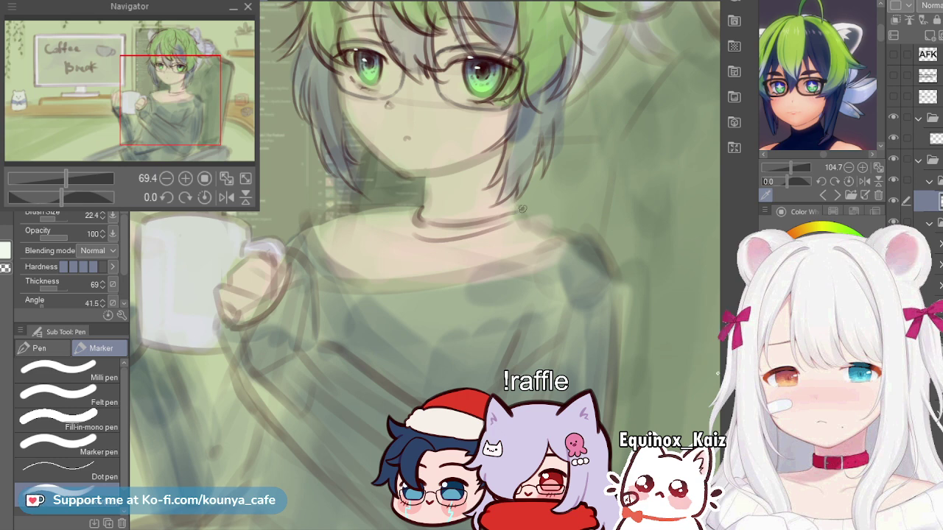
left_click_drag(522, 209, 615, 242)
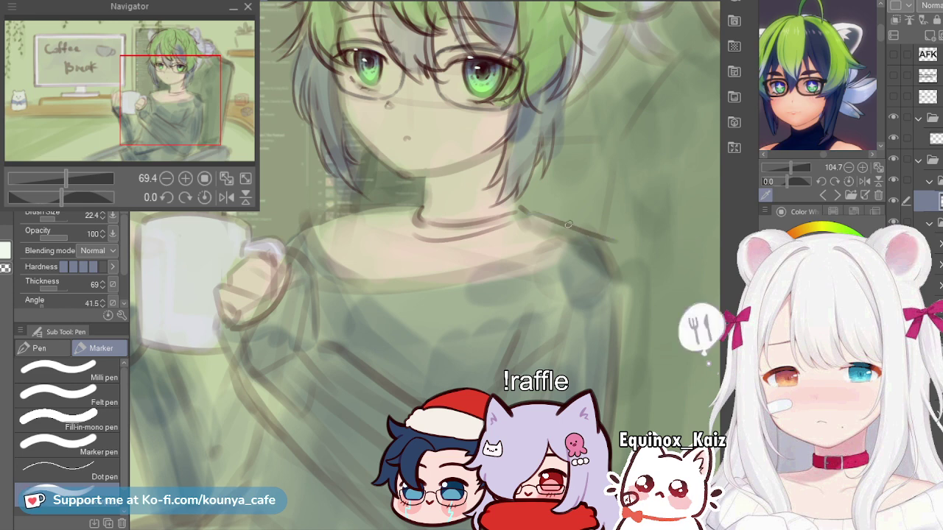
key("ctrl+z")
Step: Set the marker's size to 28.1 and draw the sleeve's long outer line from the shoulder down to the elbow
key("]")
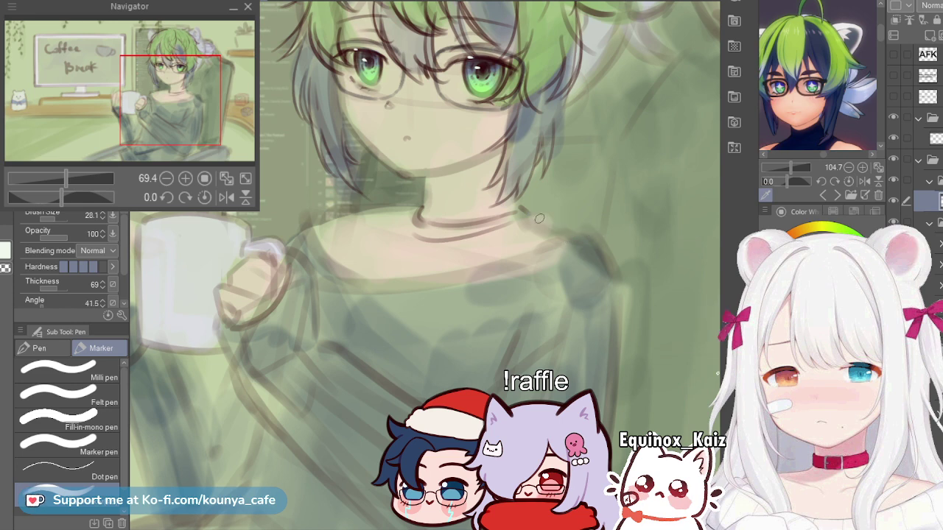
mouse_move(537, 213)
left_mouse_down()
mouse_move(592, 231)
mouse_move(544, 215)
mouse_move(586, 238)
left_mouse_up()
key("ctrl+z")
scroll(606, 254, "down", 1)
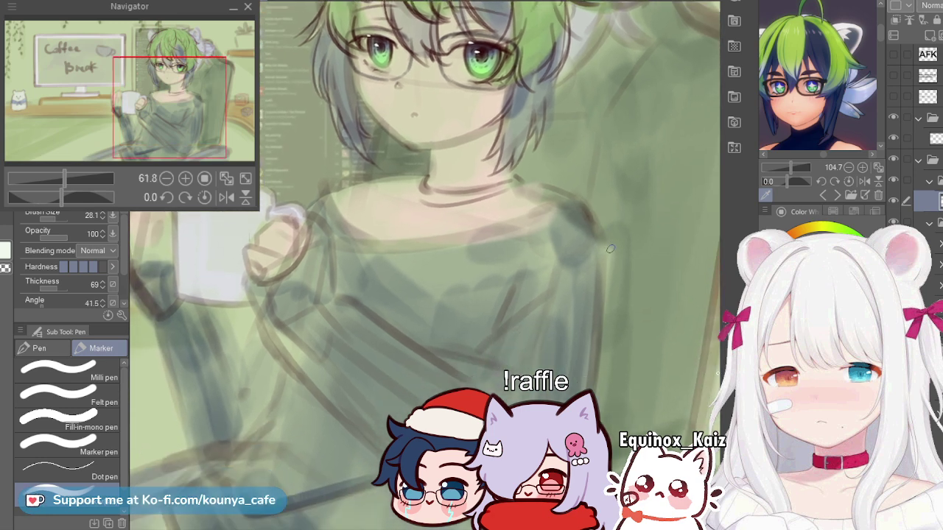
mouse_move(601, 247)
left_mouse_down()
mouse_move(593, 394)
mouse_move(585, 392)
left_mouse_up()
key("ctrl+z")
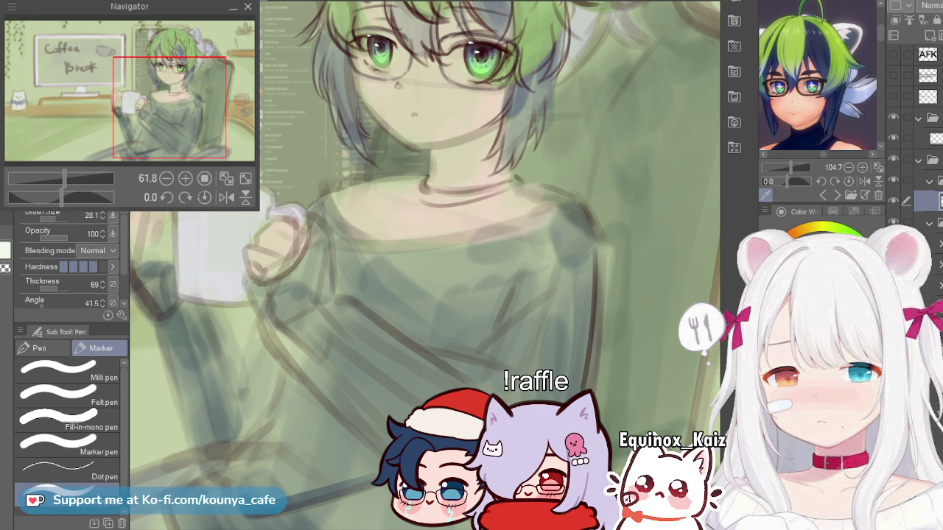
key("ctrl+z")
left_click_drag(601, 245, 594, 392)
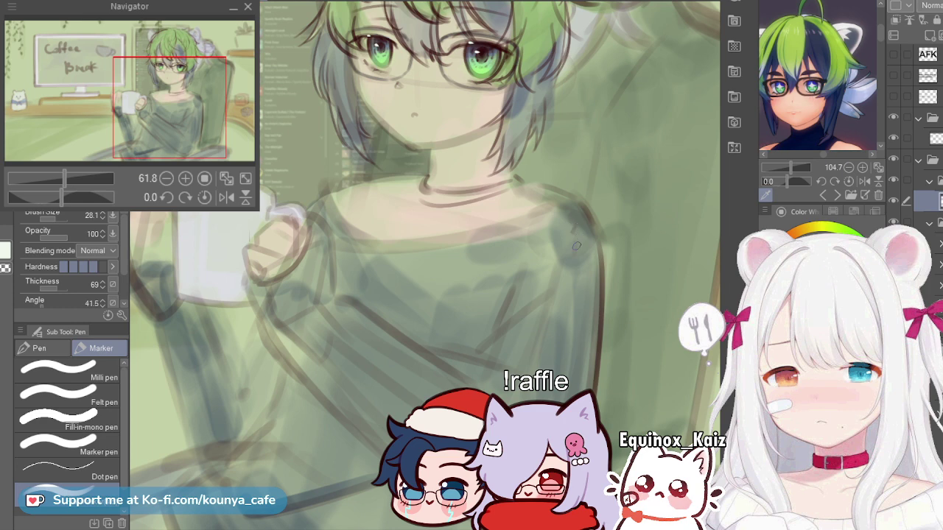
Step: Draw the sleeve's inner line and short fold strokes fanning out between the chest and the upper arm
left_click_drag(574, 251, 559, 376)
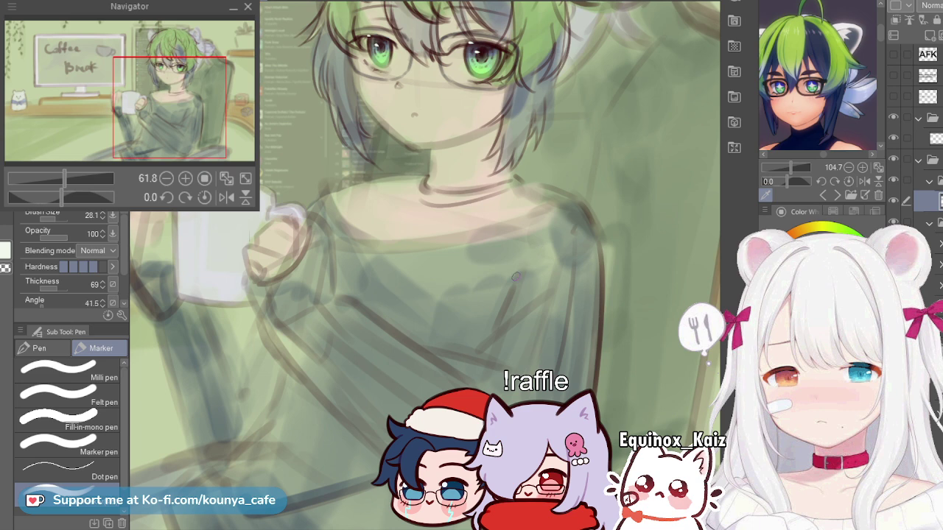
left_click_drag(522, 255, 501, 302)
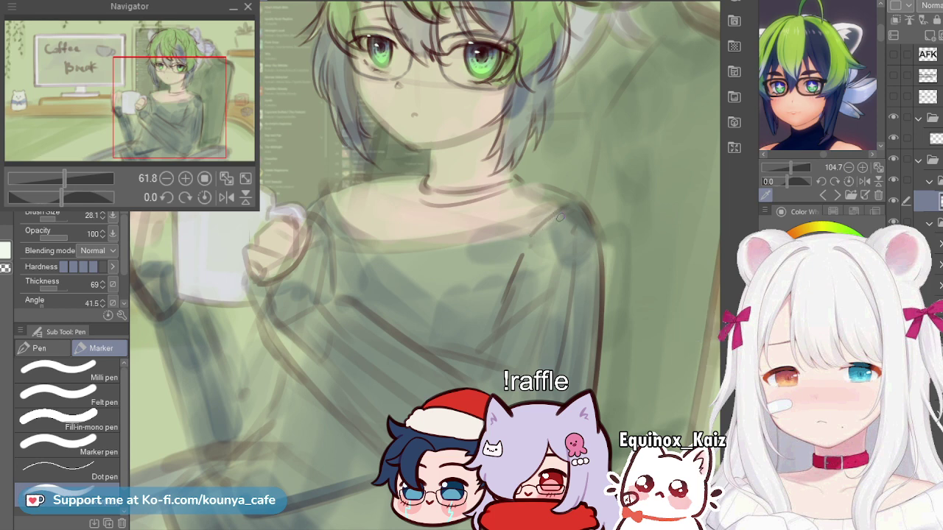
left_click_drag(497, 319, 483, 350)
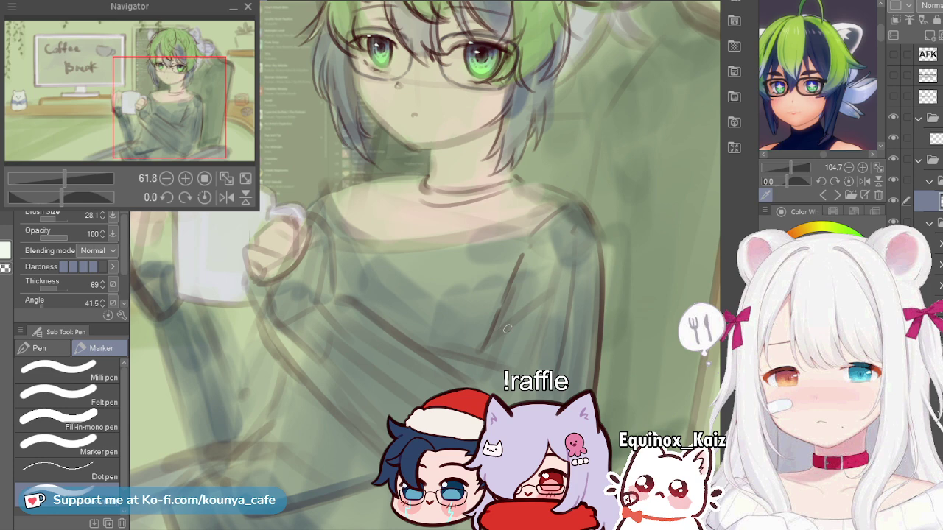
left_click_drag(500, 331, 479, 356)
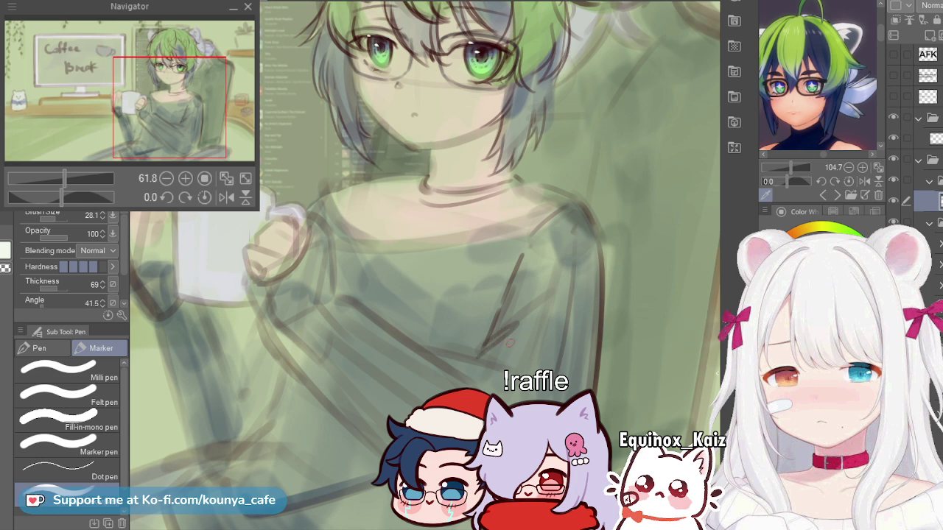
key("ctrl+z")
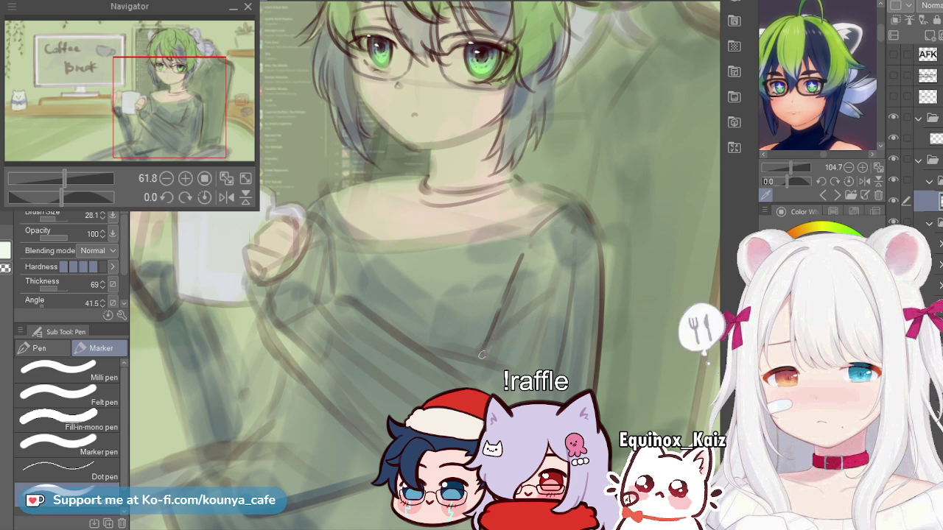
mouse_move(498, 337)
left_mouse_down()
mouse_move(468, 358)
mouse_move(516, 322)
left_mouse_up()
key("ctrl+z")
left_click_drag(480, 350, 524, 333)
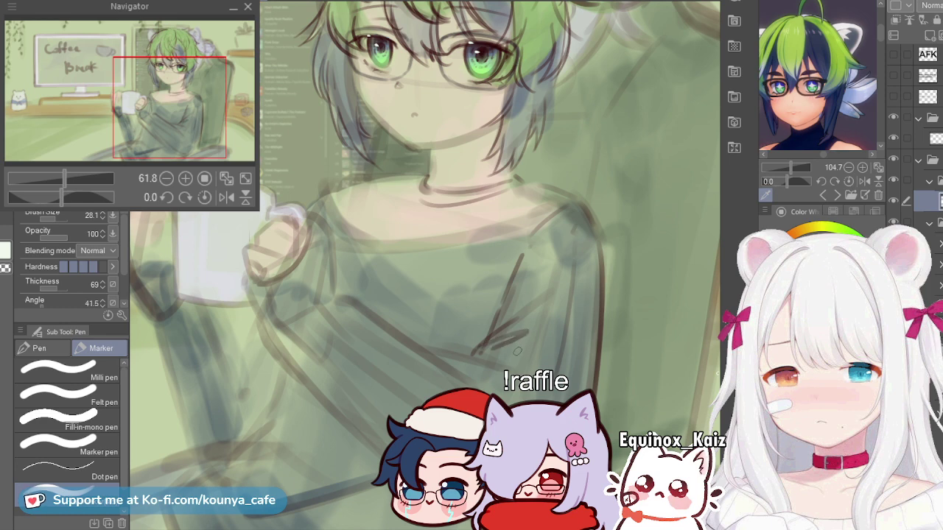
left_click_drag(470, 372, 502, 358)
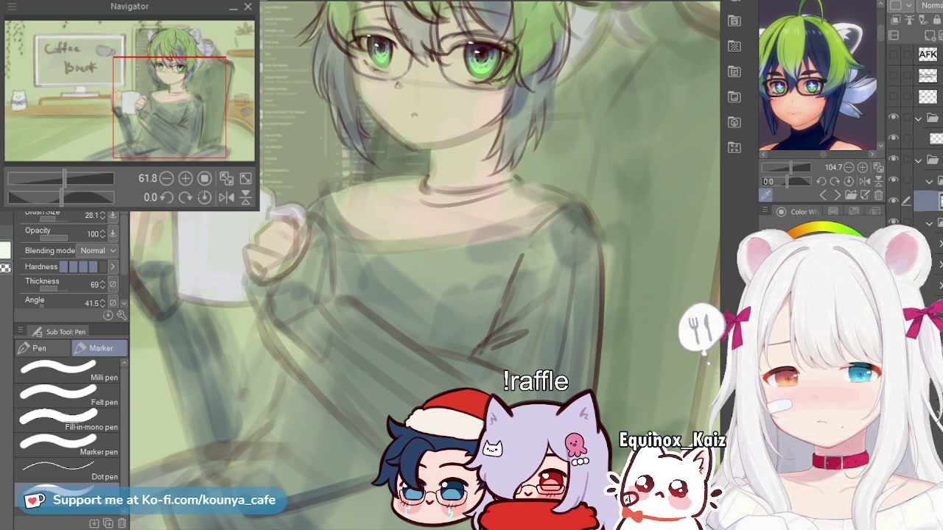
Step: Switch to the layer below and draw the diagonal fold lines where the crossed forearm meets the upper arm
left_click(930, 221)
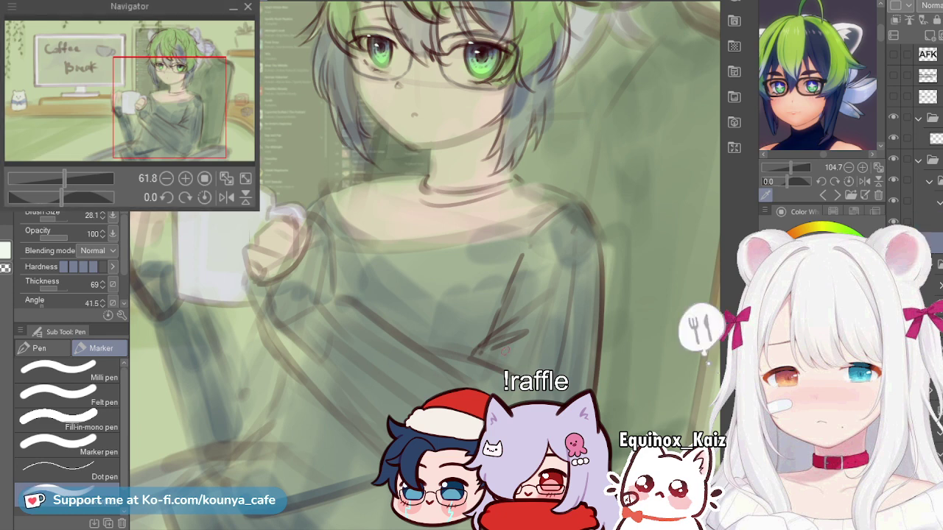
scroll(515, 337, "down", 1)
left_click_drag(518, 395, 495, 352)
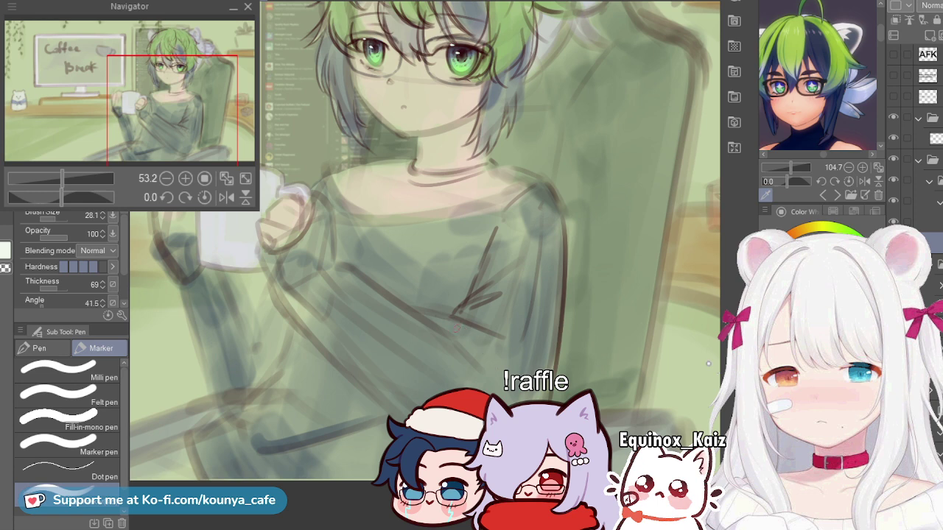
left_click_drag(436, 322, 483, 358)
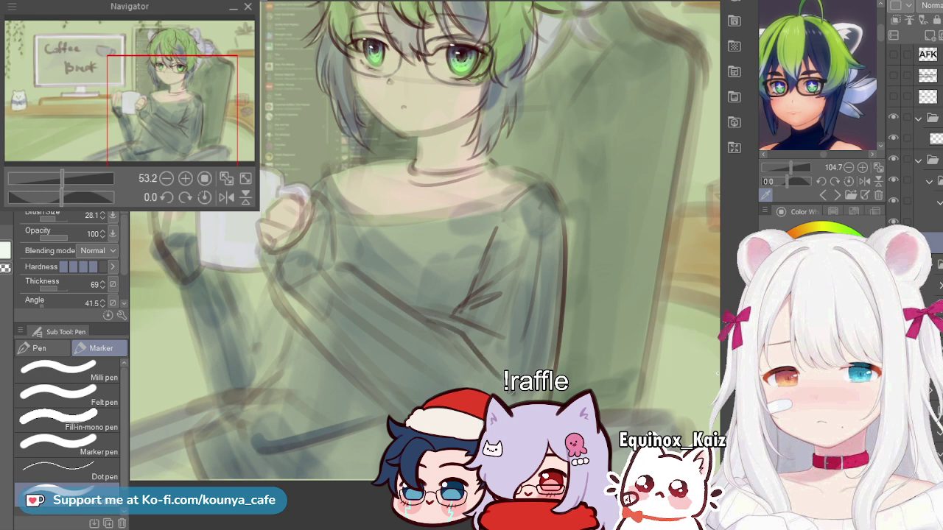
left_click_drag(505, 398, 480, 378)
key("ctrl+z")
key("ctrl+z")
Step: Outline the upper and lower edges of the sleeve on the arm crossing the torso
left_click_drag(332, 261, 361, 271)
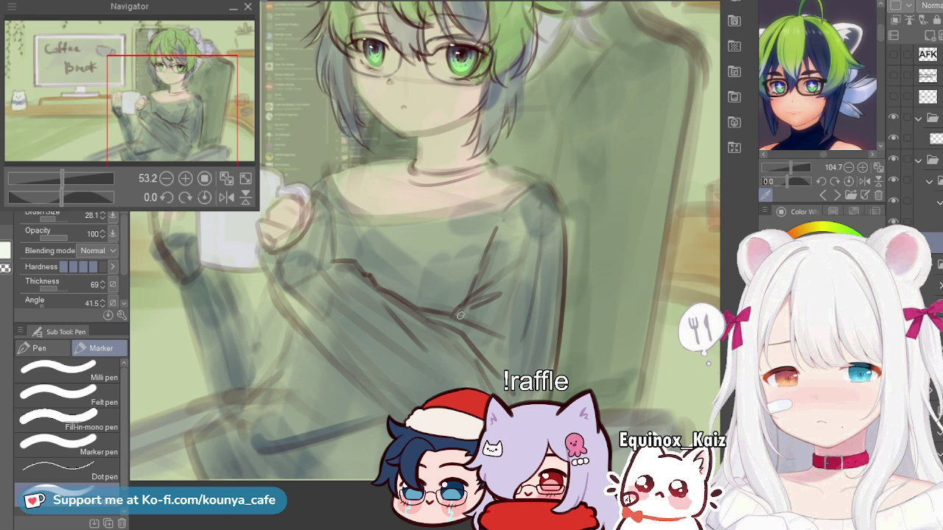
left_click_drag(424, 311, 468, 324)
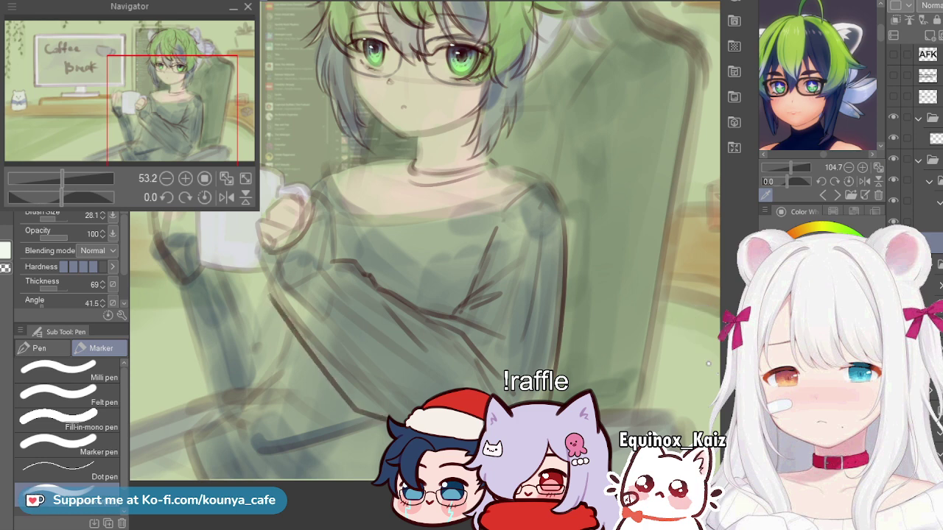
mouse_move(266, 290)
left_mouse_down()
mouse_move(290, 342)
mouse_move(310, 334)
mouse_move(272, 290)
mouse_move(349, 407)
left_mouse_up()
key("ctrl+z")
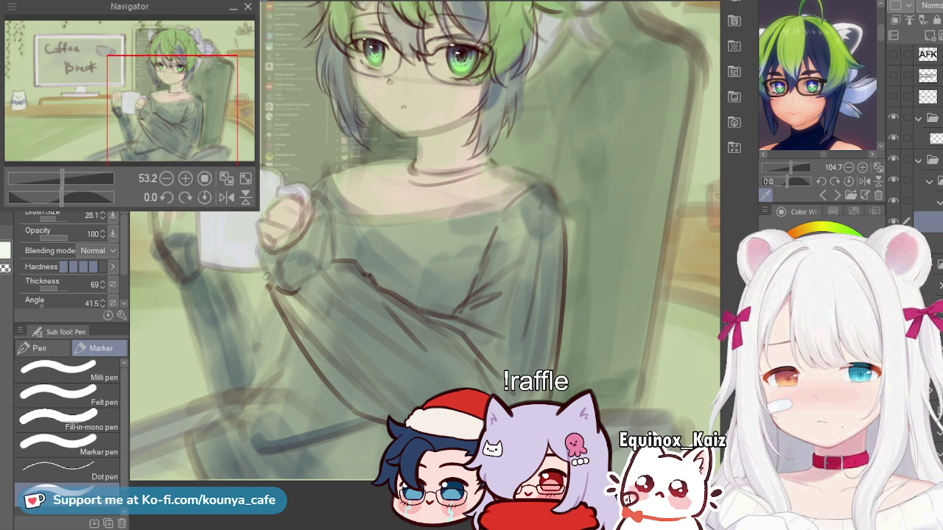
left_click_drag(260, 281, 263, 239)
key("ctrl+z")
mouse_move(264, 286)
left_mouse_down()
mouse_move(252, 263)
mouse_move(255, 232)
left_mouse_up()
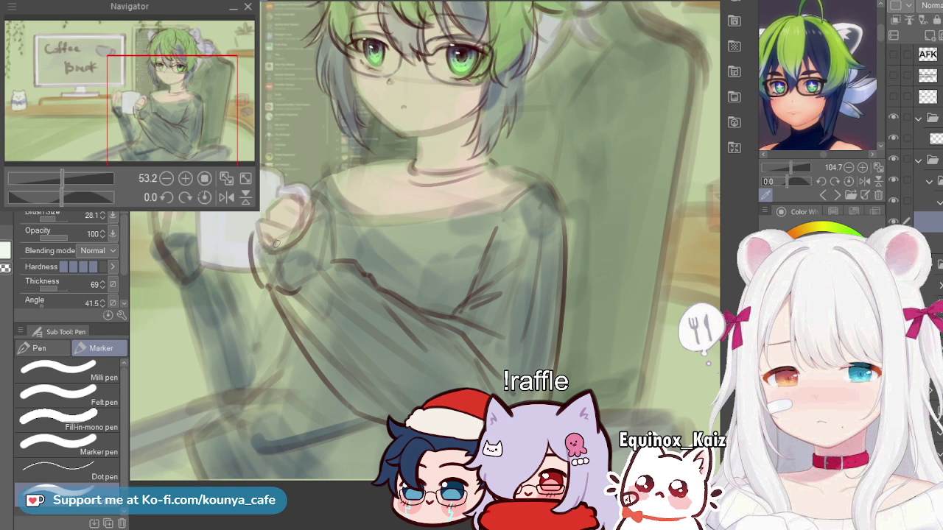
key("ctrl+z")
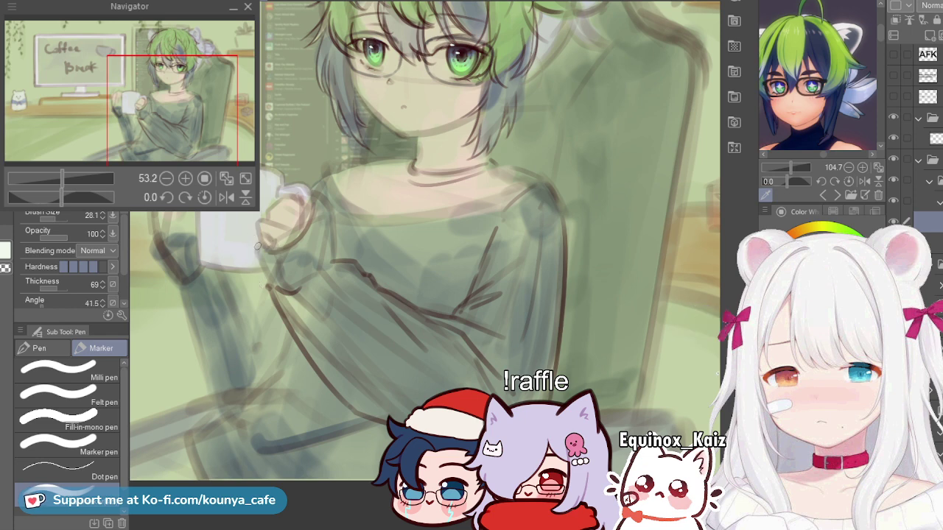
mouse_move(258, 247)
left_mouse_down()
mouse_move(306, 234)
mouse_move(312, 196)
left_mouse_up()
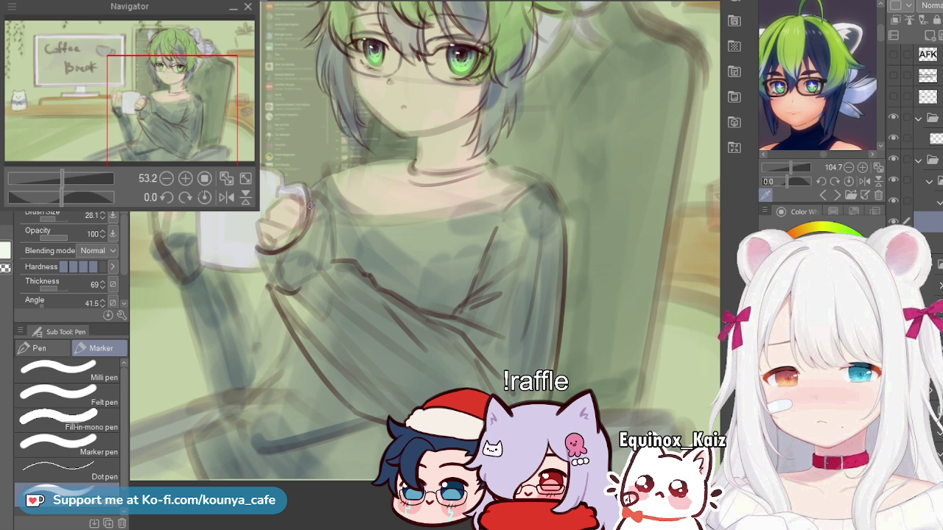
key("ctrl+z")
key("ctrl+z")
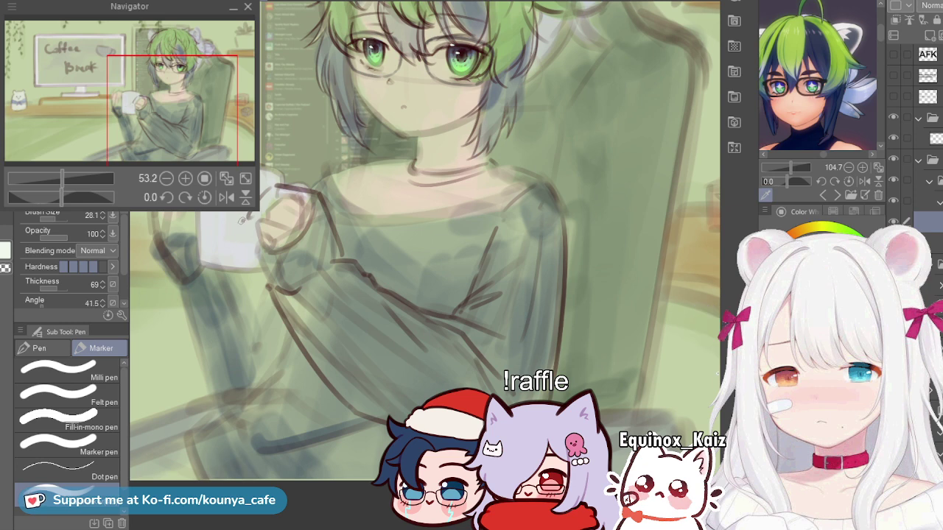
Step: Draw the loose sleeve cuff hanging over and below the mug with broken curved strokes
left_click_drag(241, 219, 232, 302)
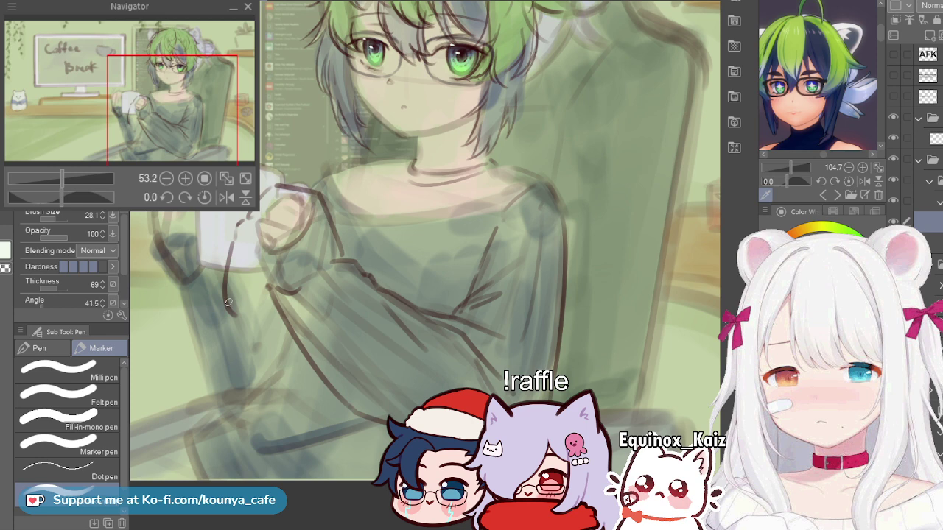
mouse_move(226, 302)
left_mouse_down()
mouse_move(237, 318)
mouse_move(268, 315)
left_mouse_up()
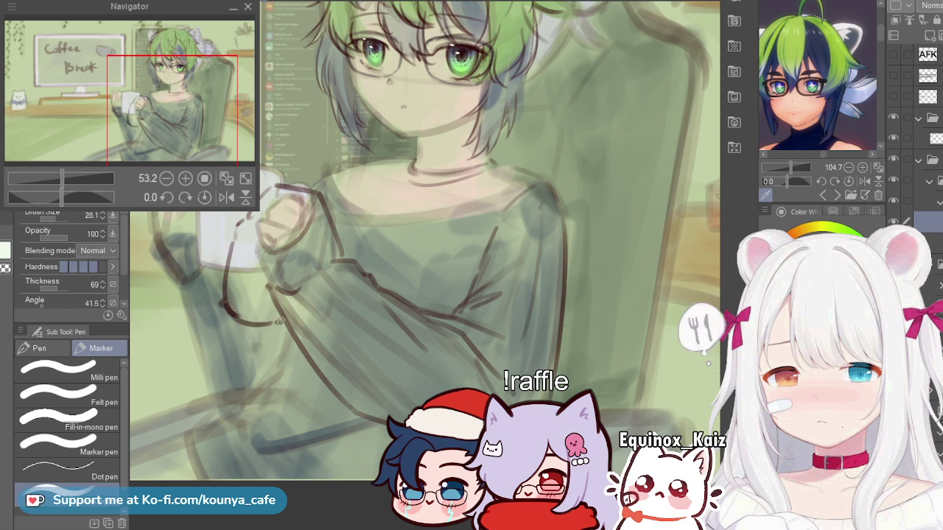
left_click_drag(252, 245, 273, 288)
key("ctrl+z")
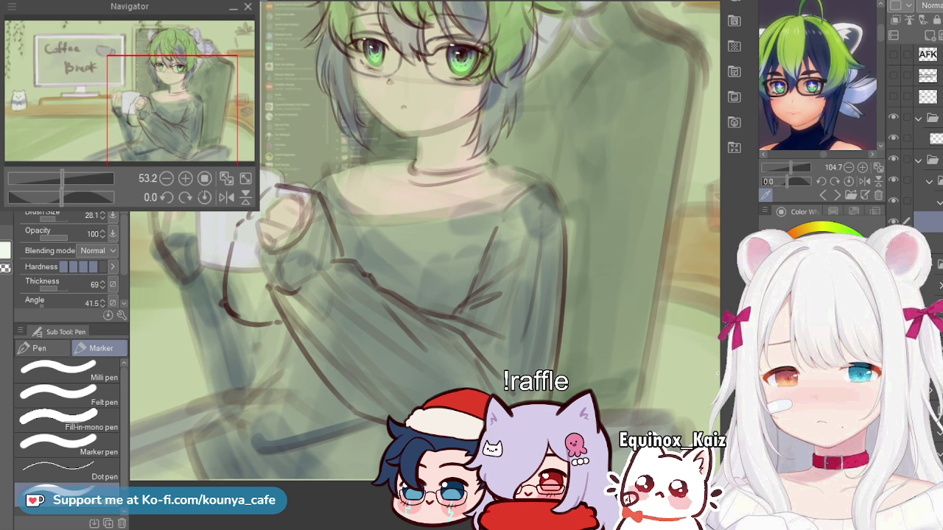
left_click_drag(246, 259, 265, 278)
Step: Nudge the upper cuff line with a transform and rework the lower edge and inner curve of the drooping cuff
scroll(288, 231, "down", 5)
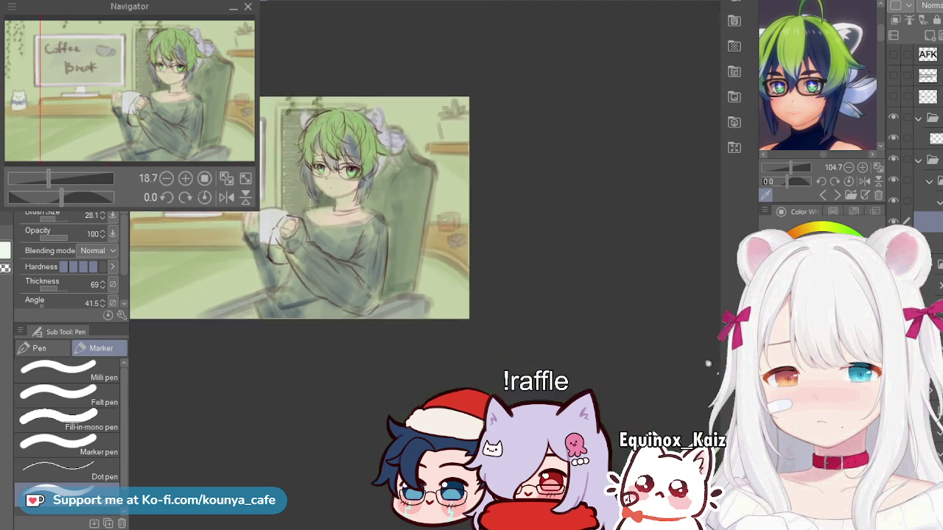
scroll(295, 228, "up", 5)
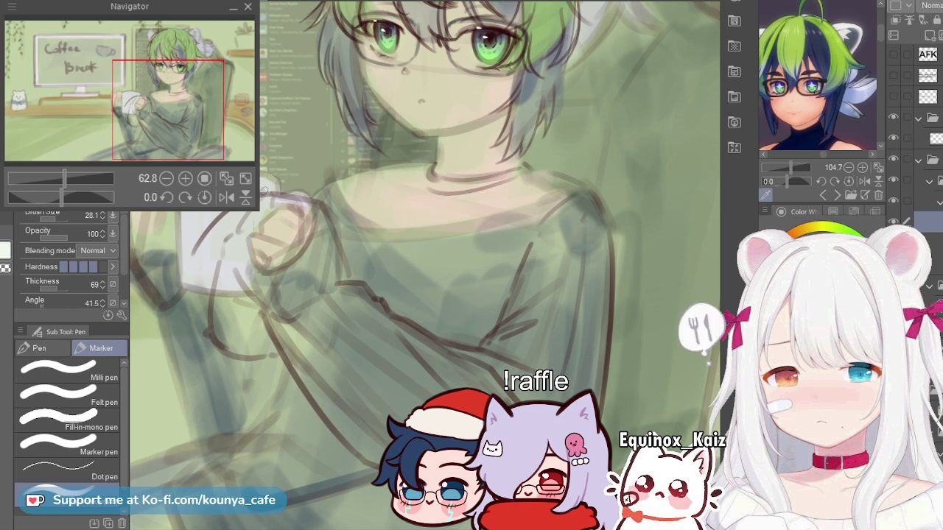
key("ctrl+t")
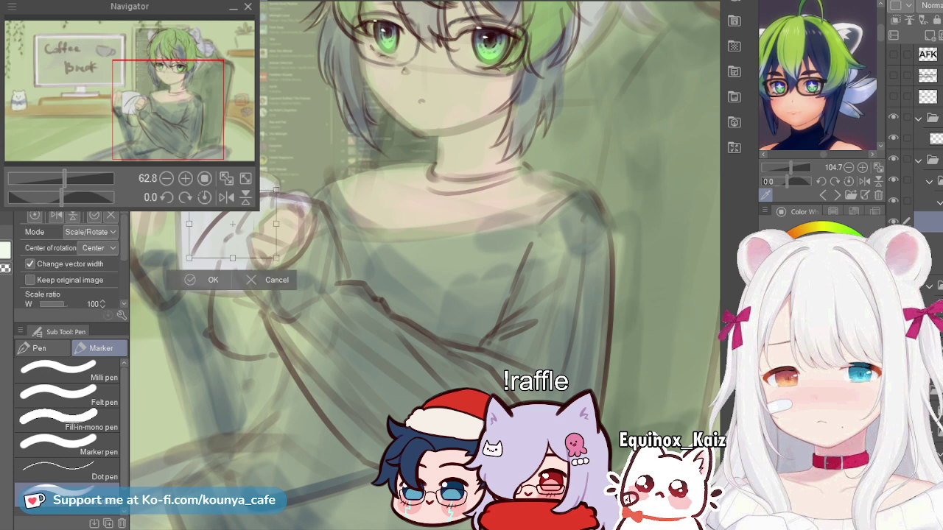
left_click_drag(231, 223, 230, 222)
key("Return")
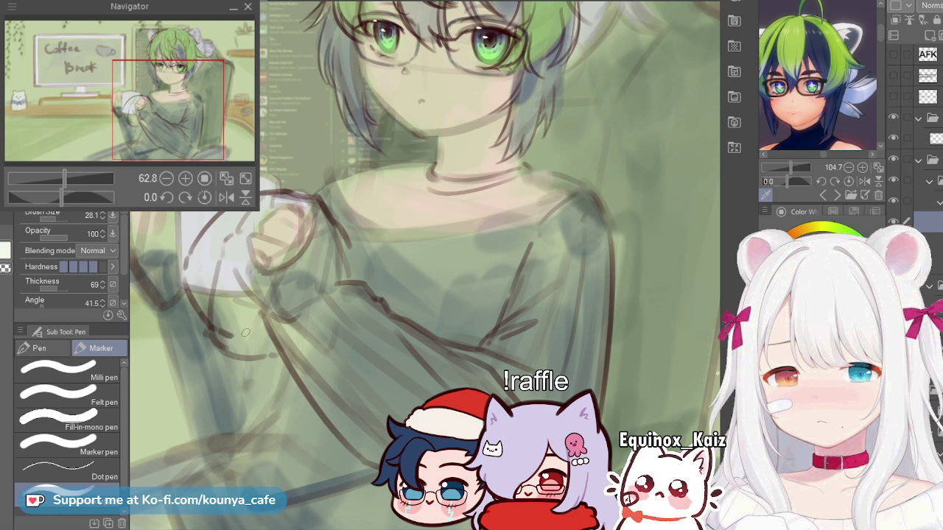
left_click_drag(232, 338, 253, 342)
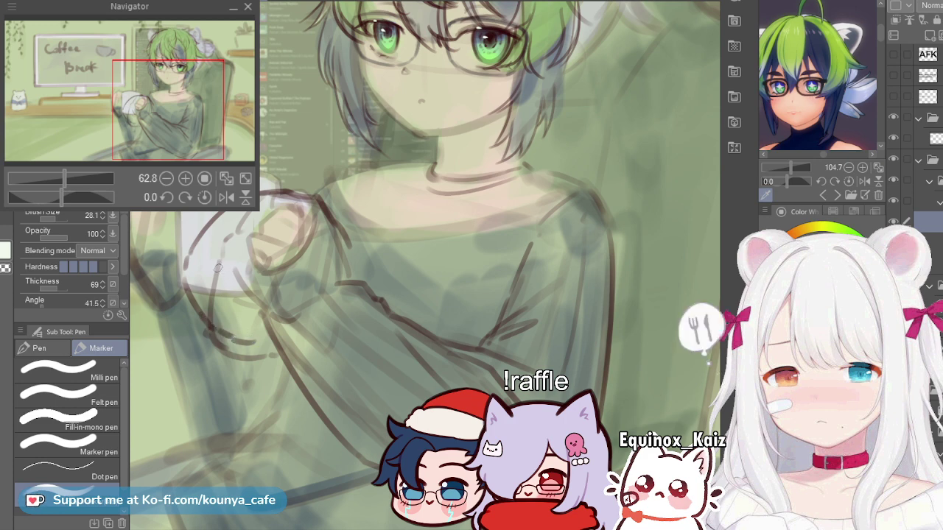
left_click_drag(218, 238, 224, 294)
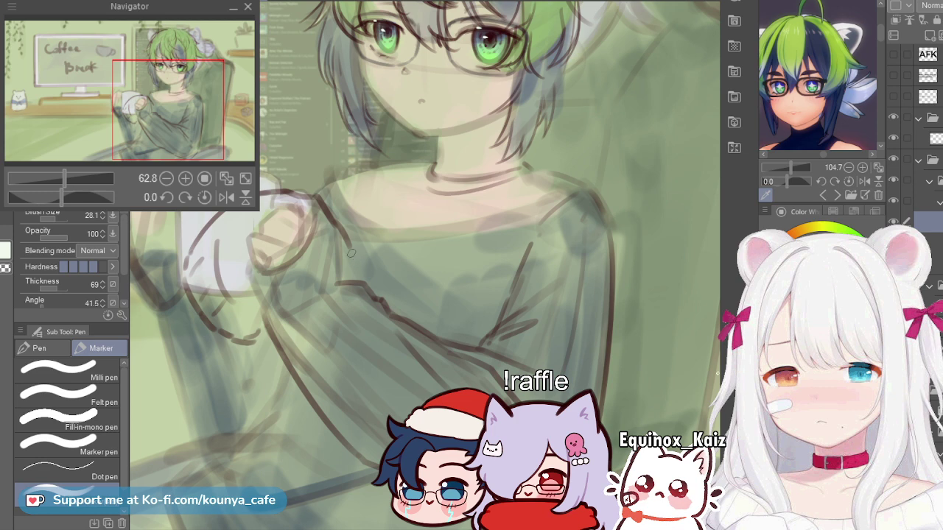
Step: Transform the cuff lines, narrowing their width to 96 with a slight tilt, and shift the inner cuff curve toward the wrist
key("ctrl+t")
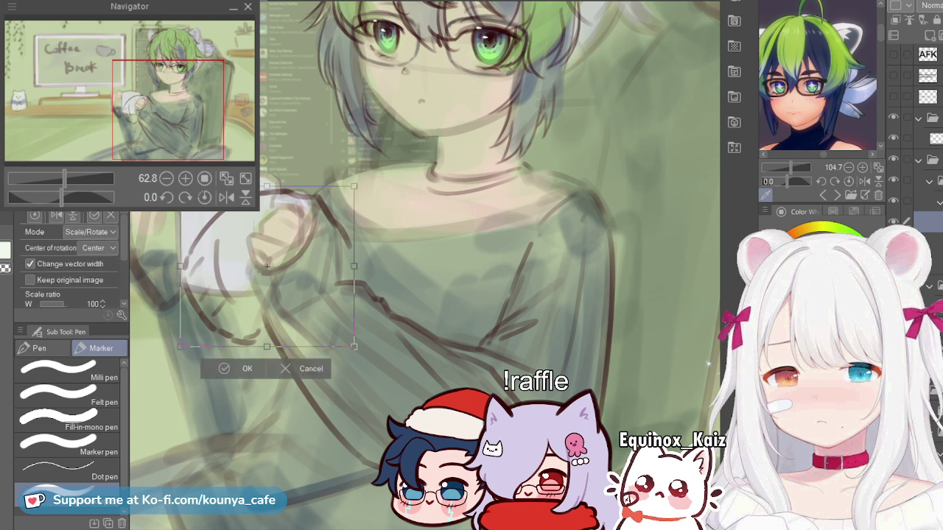
left_click_drag(342, 260, 347, 262)
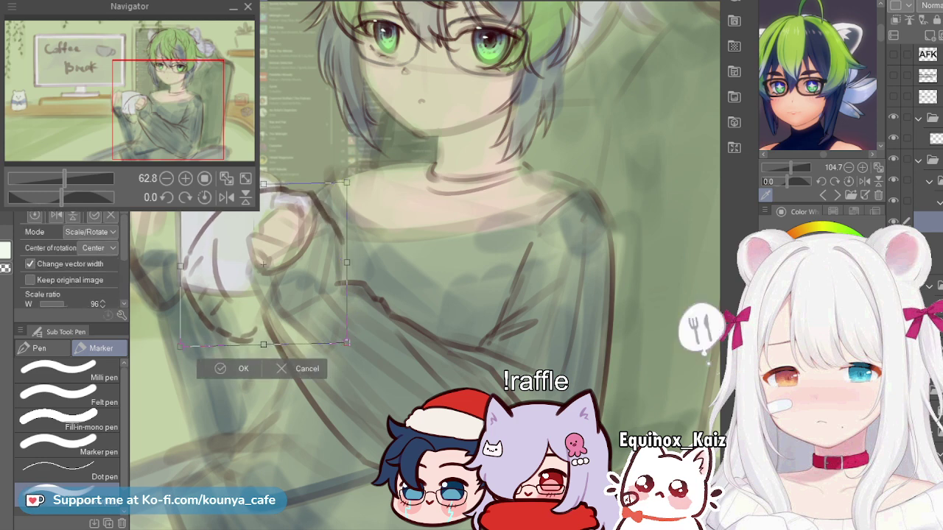
key("Return")
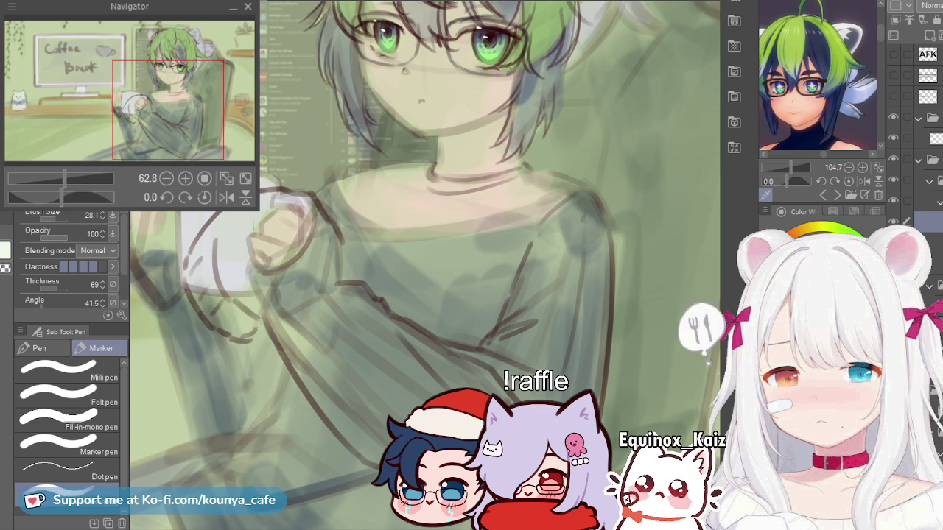
left_click_drag(216, 240, 230, 327)
left_click_drag(223, 281, 231, 278)
key("Return")
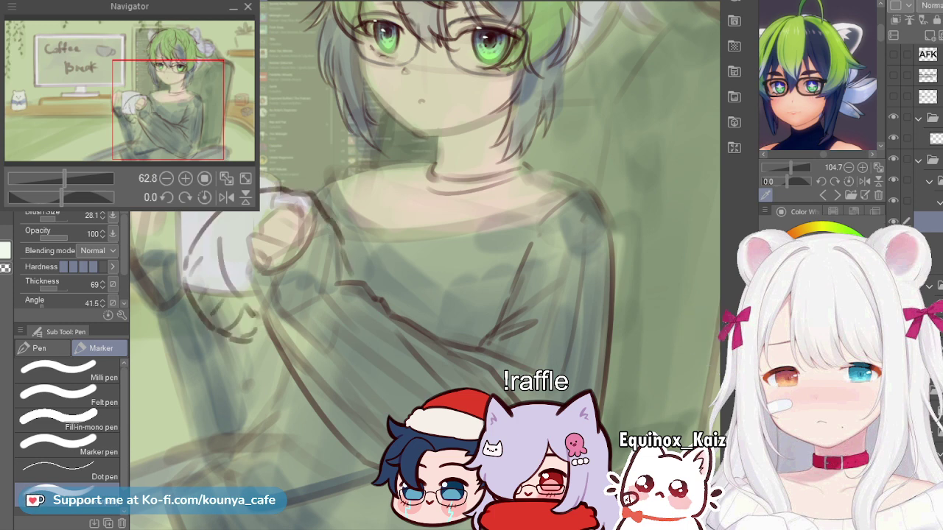
left_click(930, 242)
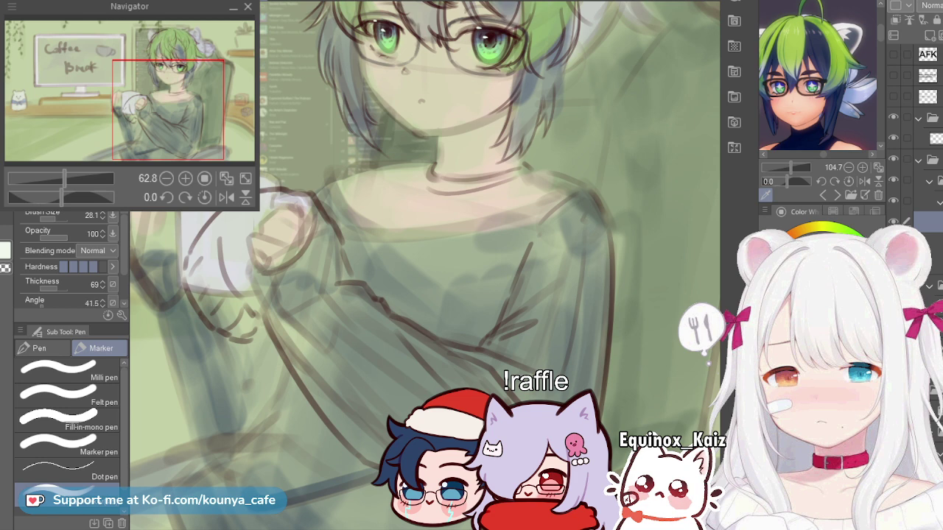
left_click(928, 200)
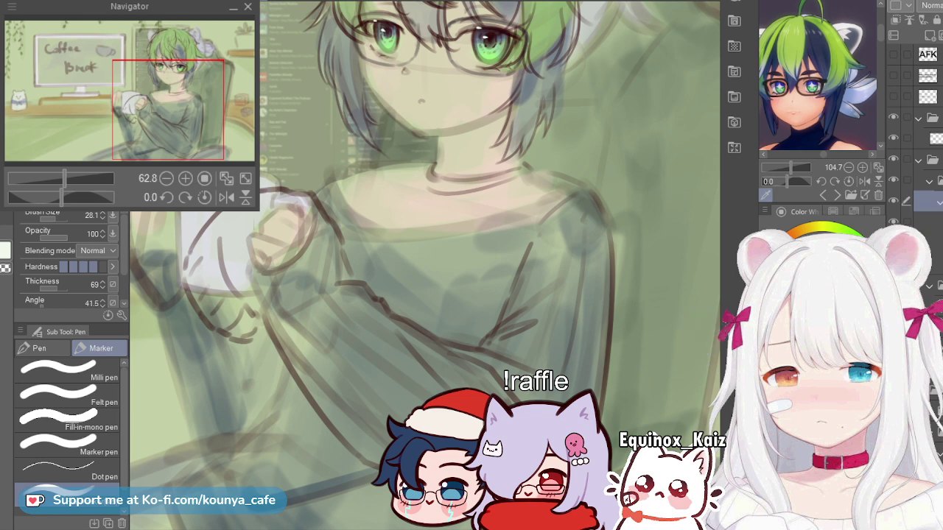
left_click(929, 222)
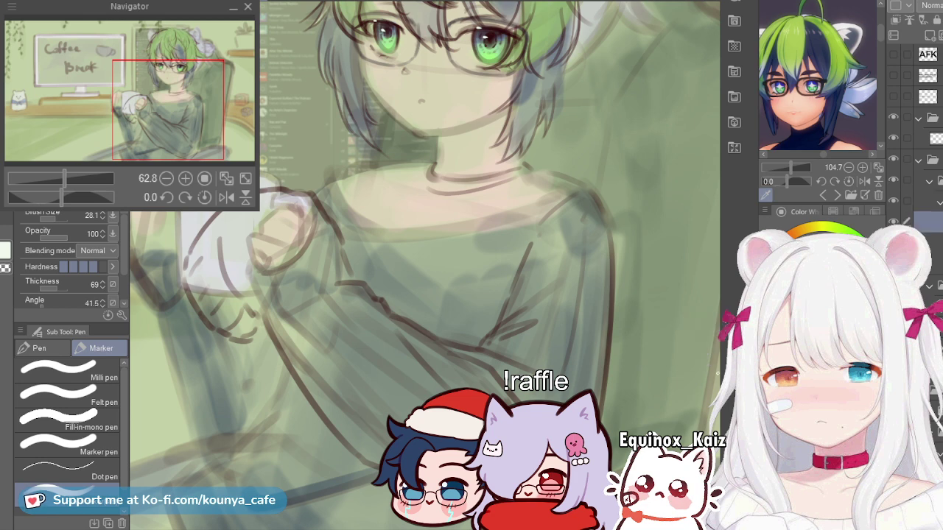
Step: Hide and show the body line sketch to compare it with the colour rough, keeping the sketch layer selected
left_click(934, 242)
left_click(928, 201)
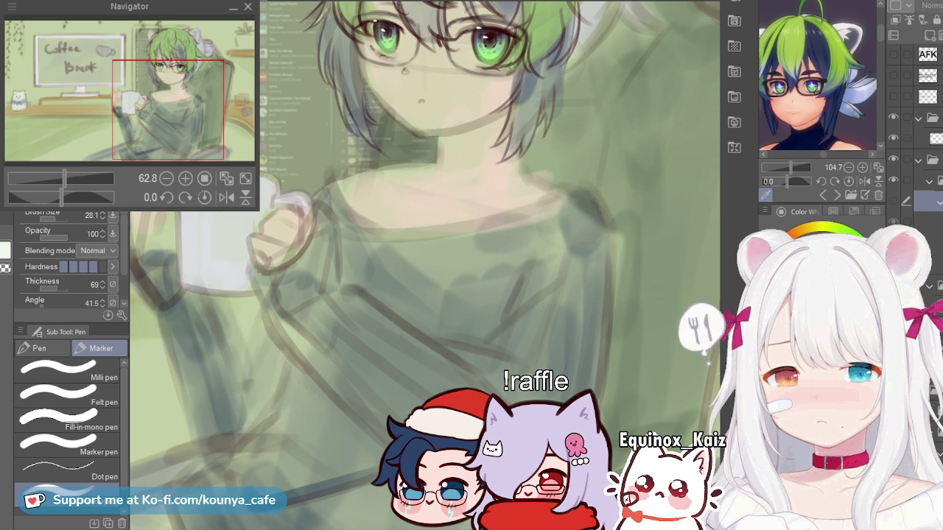
left_click(928, 222)
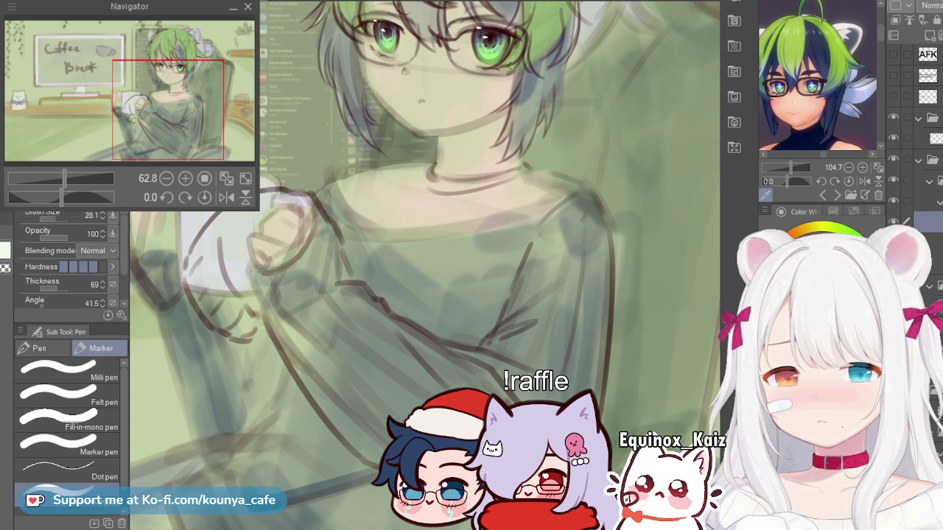
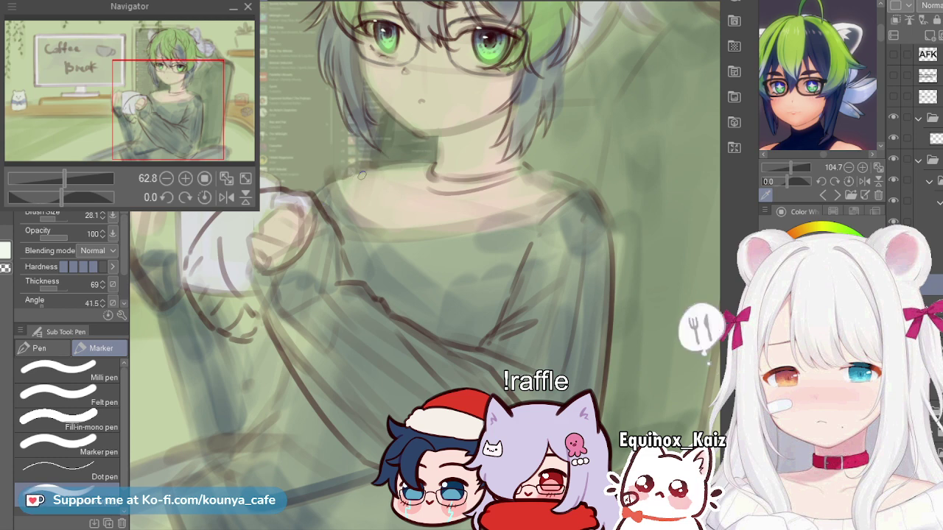
Step: Draw the bare shoulder line from the neck to the sweater edge on the mug side, redoing the stroke until it fits
left_click_drag(323, 186, 398, 161)
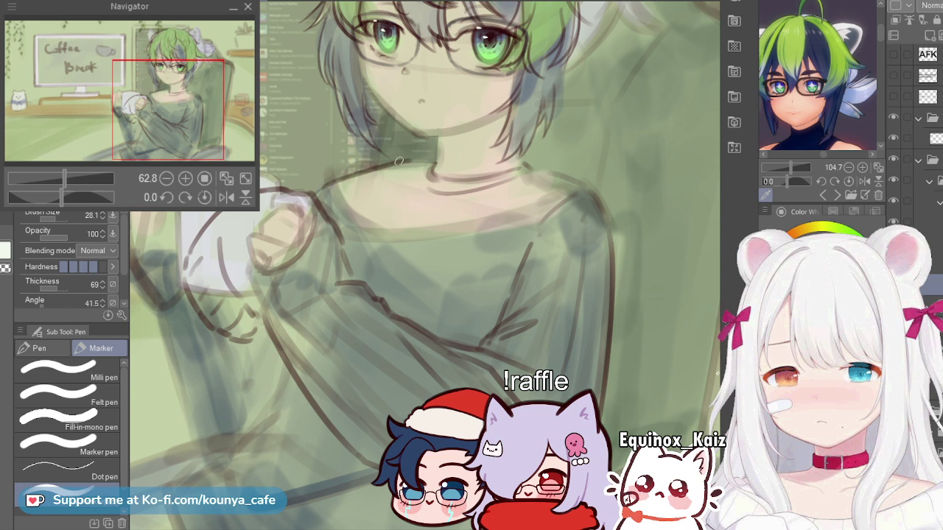
key("ctrl+z")
left_click_drag(343, 176, 423, 166)
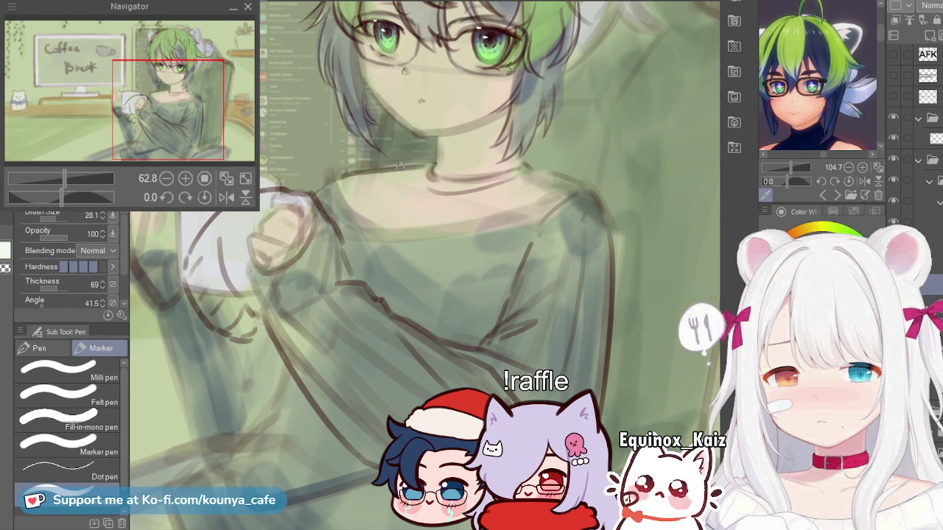
key("ctrl+z")
left_click_drag(335, 169, 410, 168)
key("ctrl+z")
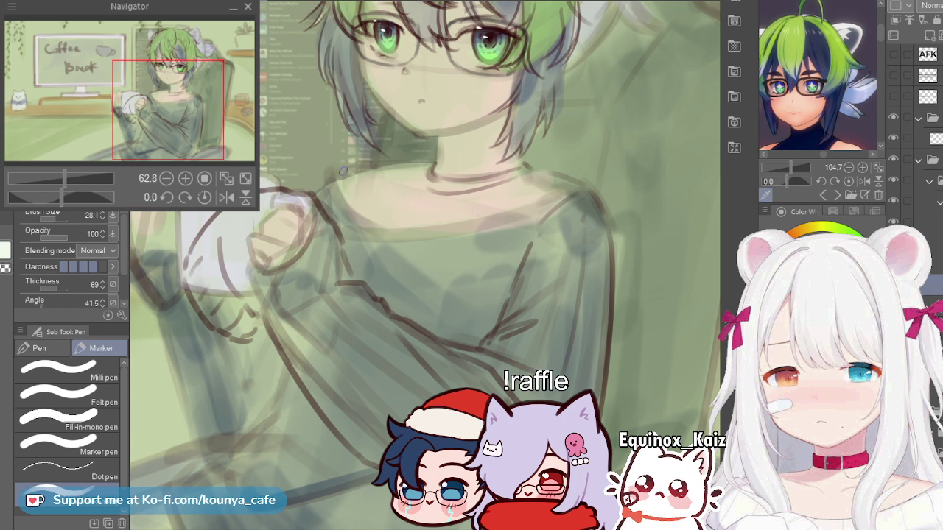
left_click_drag(332, 171, 417, 165)
key("ctrl+z")
left_click_drag(331, 175, 427, 171)
key("ctrl+z")
left_click_drag(339, 172, 423, 169)
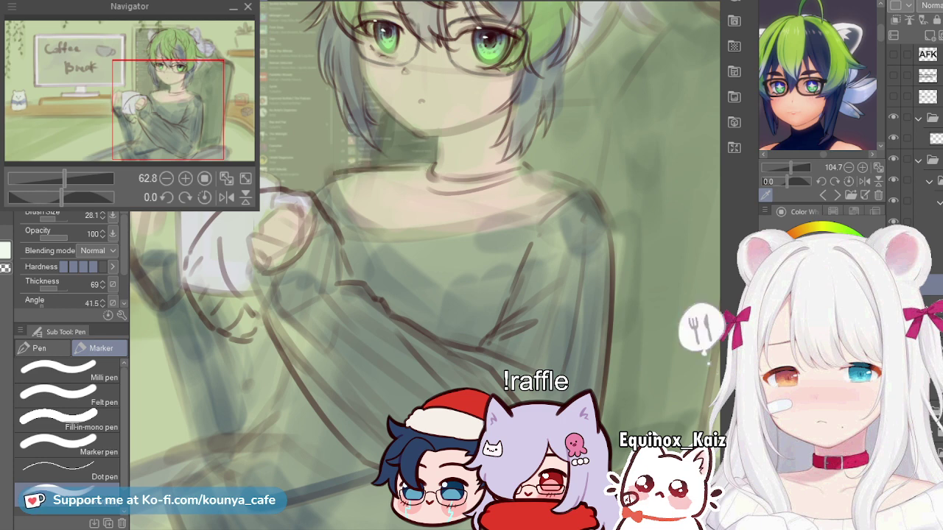
key("ctrl+z")
mouse_move(354, 172)
left_mouse_down()
mouse_move(424, 169)
mouse_move(342, 189)
left_mouse_up()
key("ctrl+z")
Step: Move the new shoulder line slightly toward the neck and rotate it a little so it meets the collar
scroll(374, 166, "up", 3)
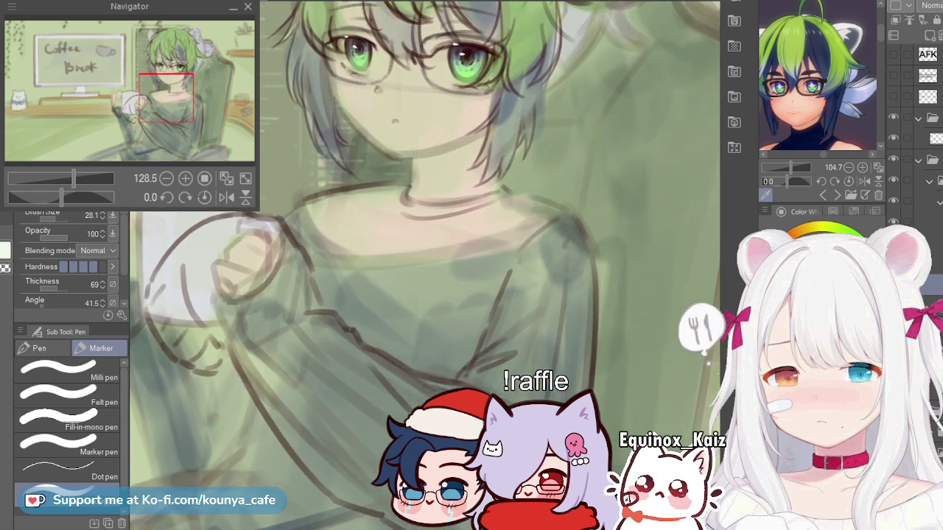
scroll(390, 187, "down", 3)
left_click(335, 187, "ctrl")
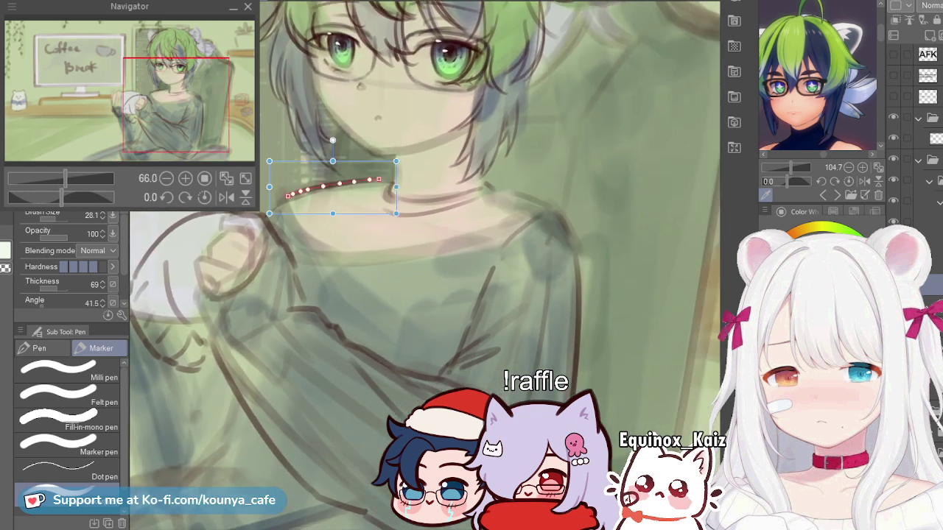
left_click_drag(332, 187, 338, 191)
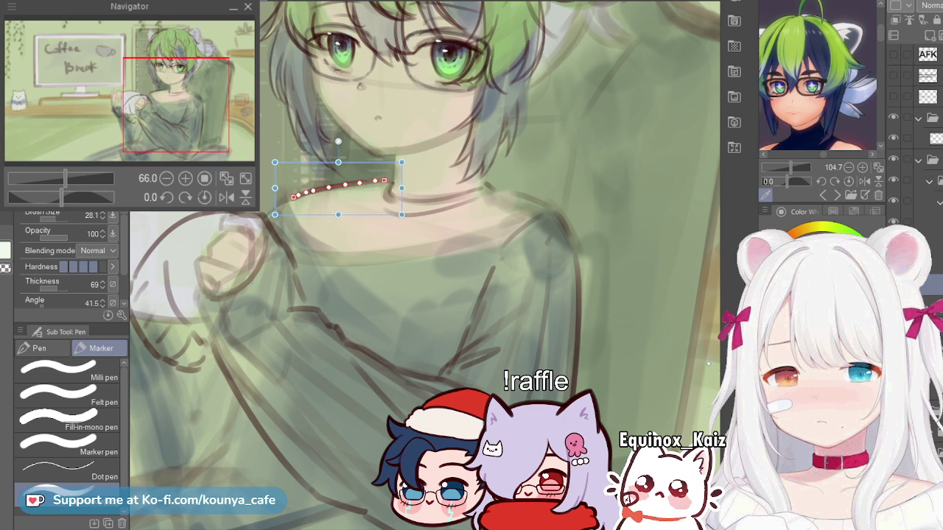
key("ctrl+z")
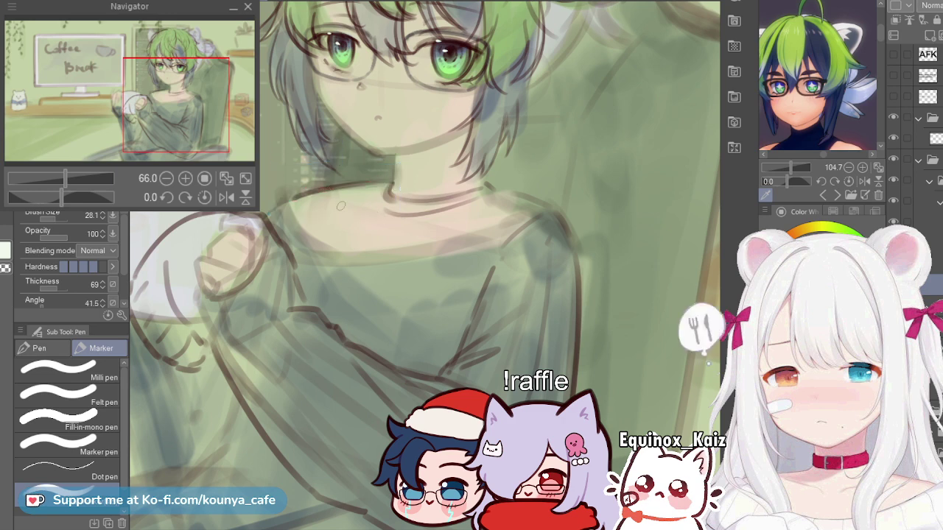
key("ctrl+y")
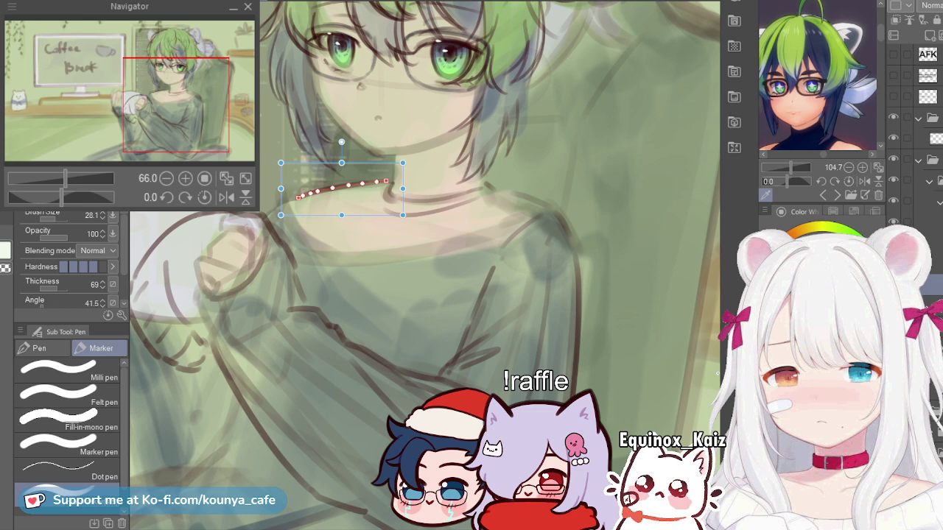
key("ctrl+z")
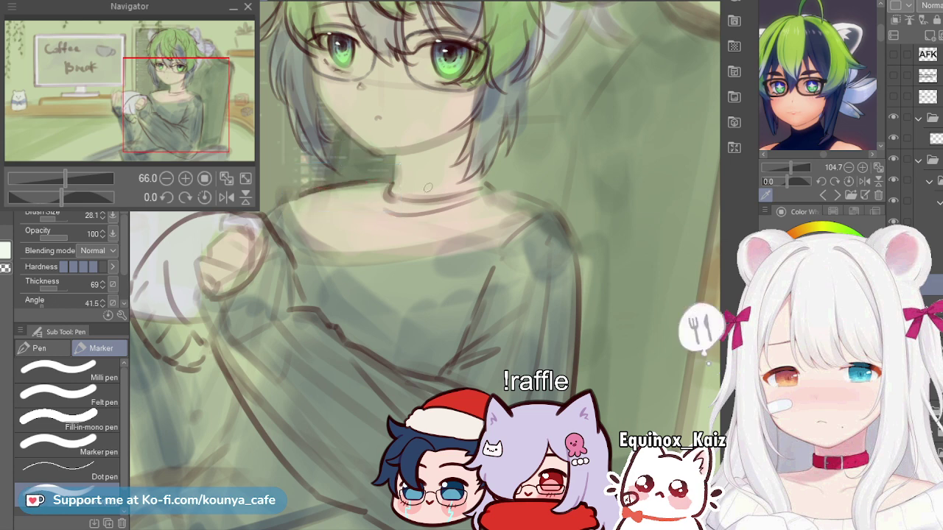
key("ctrl+y")
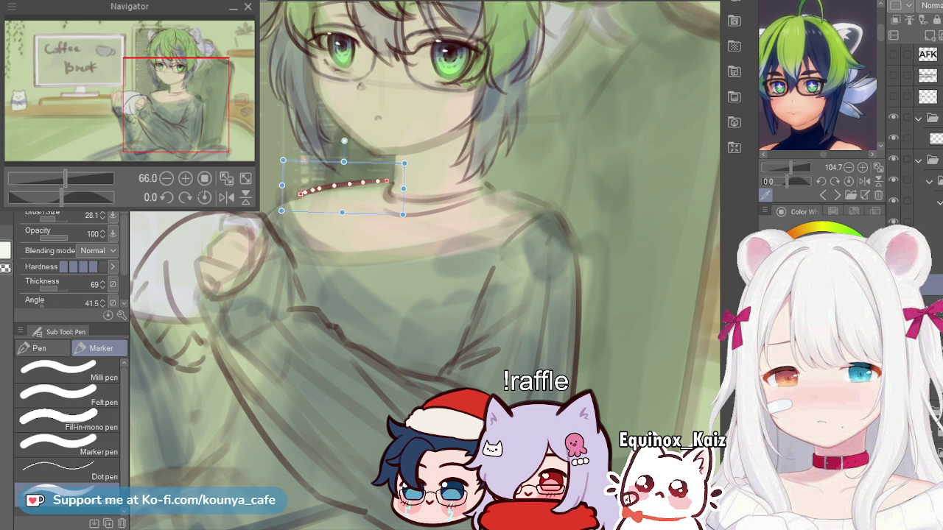
key("ctrl+z")
left_click_drag(275, 230, 288, 226)
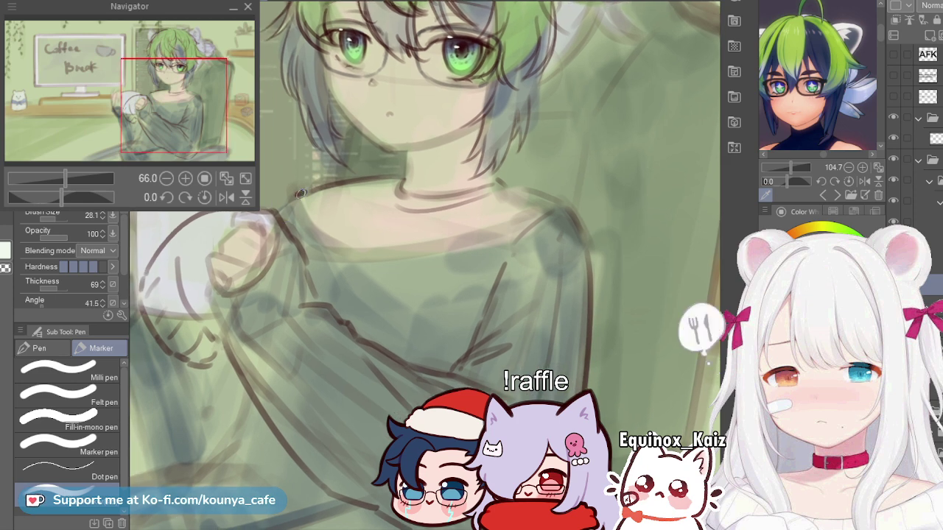
left_click_drag(294, 209, 299, 244)
key("ctrl+z")
Step: Enlarge the brush to 33.2 and draw the sweater's side line from under the raised forearm down to the lap, redoing misplaced strokes
scroll(299, 239, "down", 2)
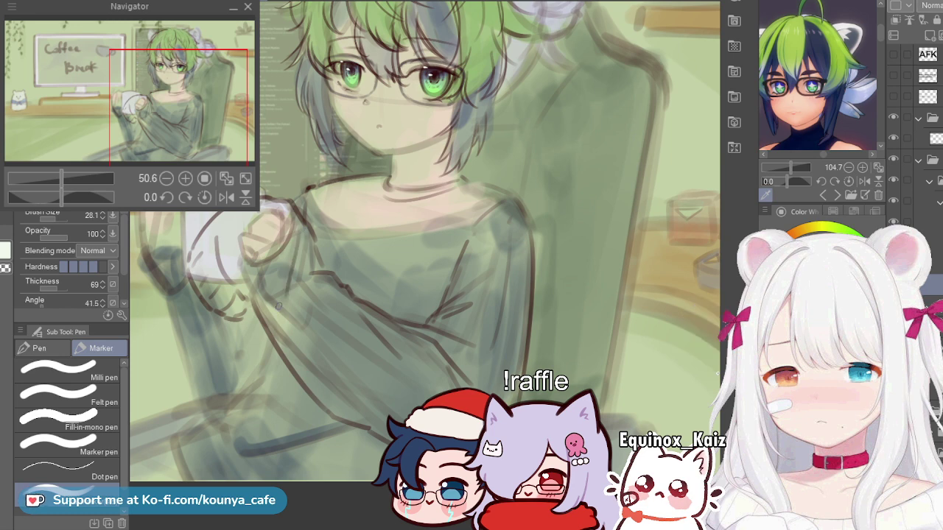
mouse_move(281, 306)
left_mouse_down()
mouse_move(296, 276)
mouse_move(253, 380)
left_mouse_up()
key("ctrl+z")
key("]")
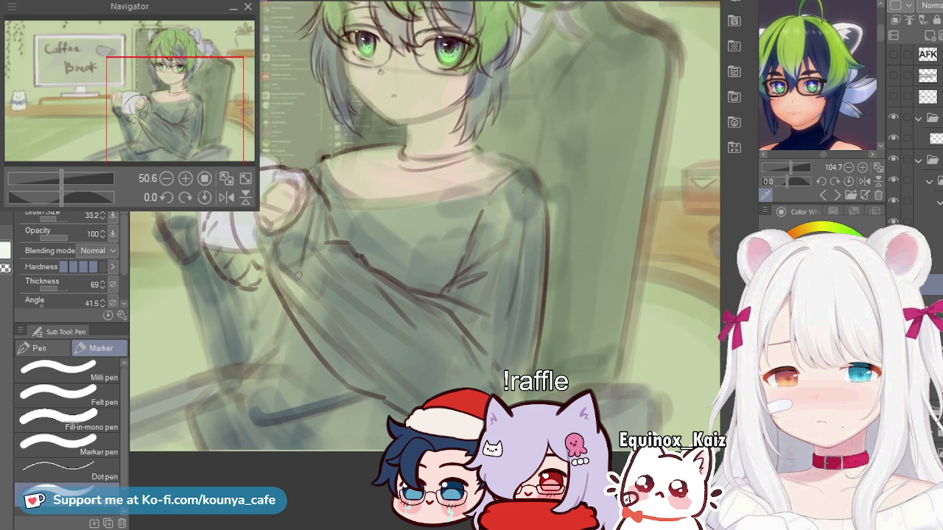
left_click_drag(294, 282, 243, 394)
key("ctrl+z")
left_click_drag(297, 277, 255, 369)
key("ctrl+z")
left_click_drag(297, 280, 265, 364)
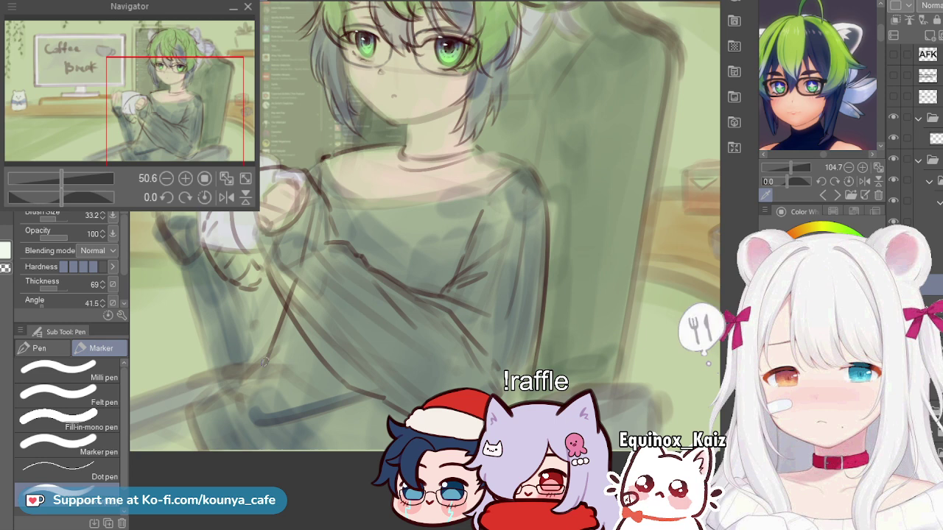
key("ctrl+z")
key("ctrl+z")
mouse_move(314, 205)
left_mouse_down()
mouse_move(290, 284)
mouse_move(242, 378)
left_mouse_up()
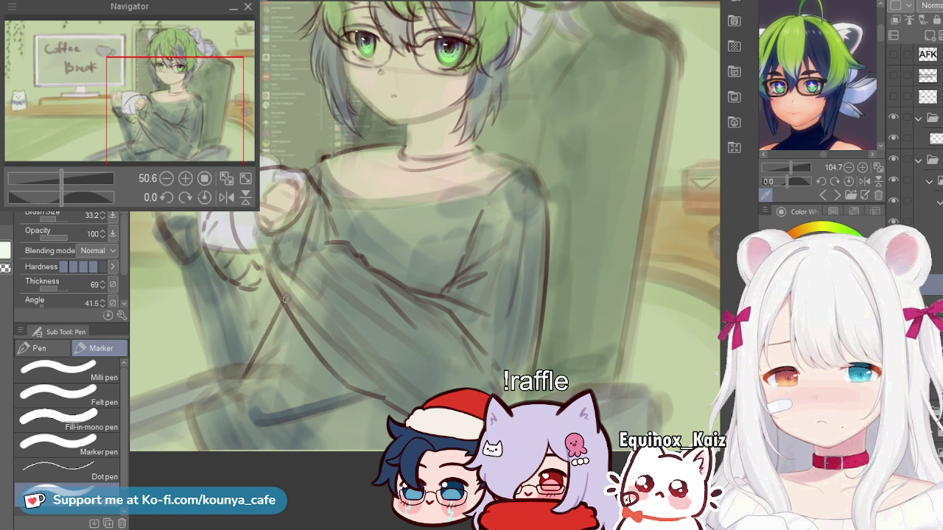
left_click_drag(286, 294, 245, 385)
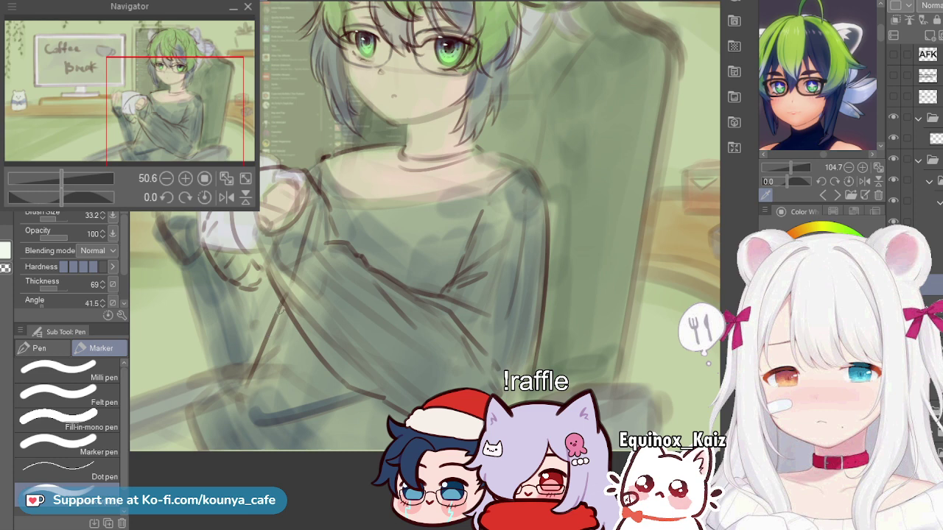
key("ctrl+z")
left_click_drag(287, 294, 249, 372)
left_click_drag(246, 382, 248, 402)
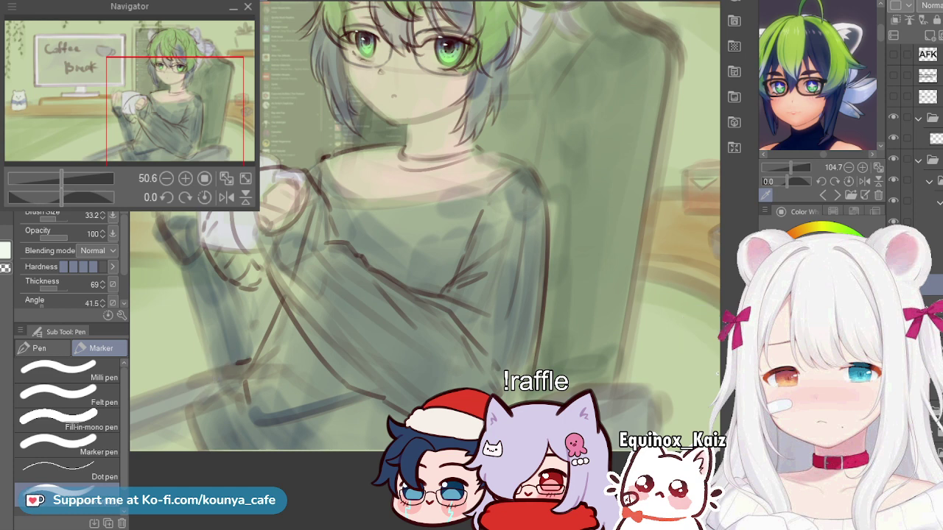
Step: Outline the leg from the sweater's hem outward around the bend and down to the canvas's lower edge
left_click_drag(221, 366, 191, 406)
left_click_drag(191, 404, 195, 450)
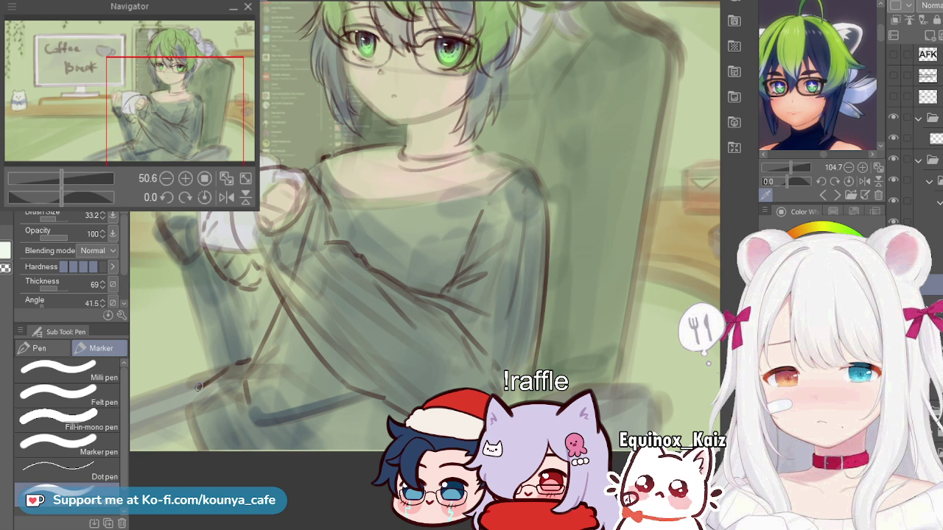
left_click_drag(198, 386, 185, 448)
key("ctrl")
key("ctrl+z")
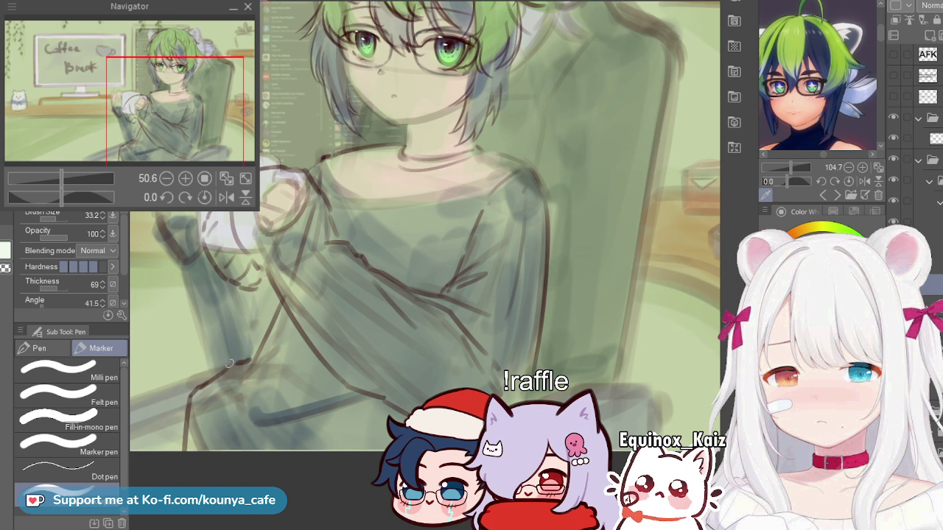
key("ctrl")
left_click_drag(249, 371, 253, 360)
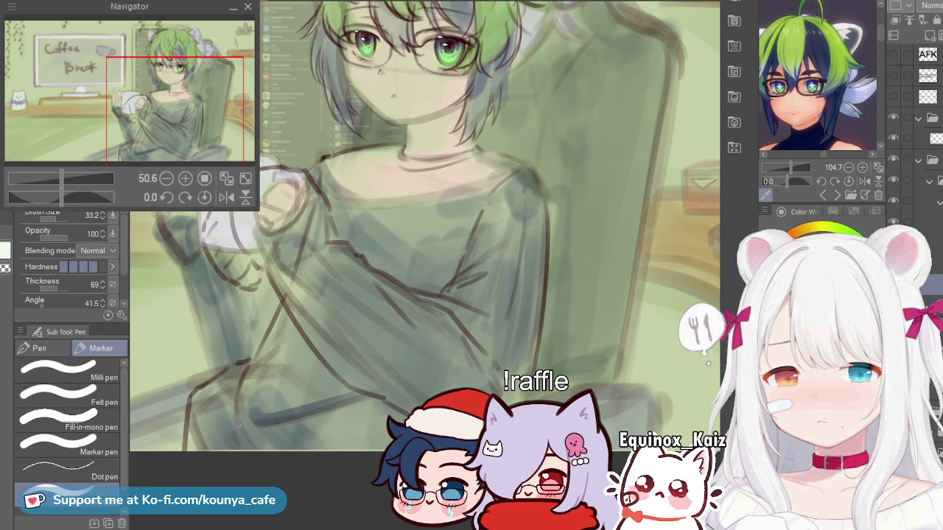
Step: Draw the slanted lower contour of the leg beneath the crossed arm, redoing the stroke until it fits
left_click_drag(243, 441, 328, 413)
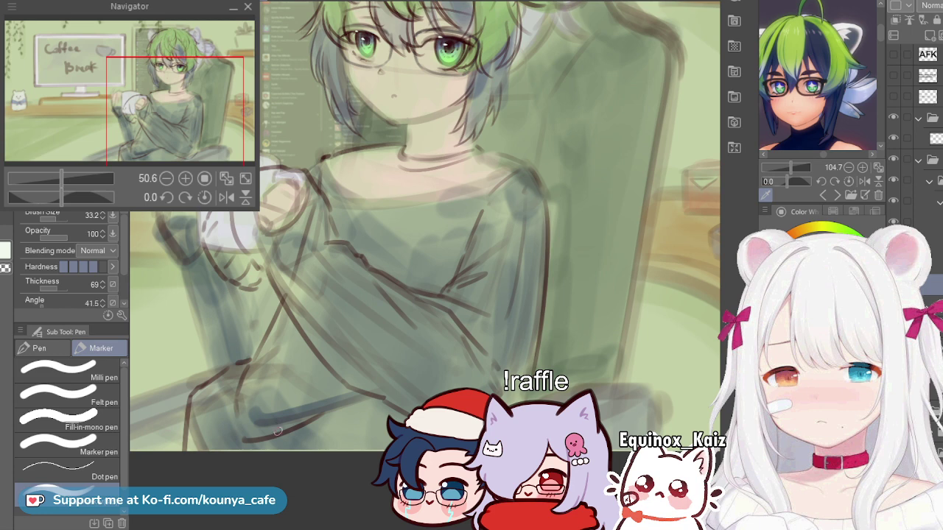
key("ctrl+z")
left_click_drag(250, 439, 368, 408)
key("ctrl+z")
left_click_drag(244, 431, 361, 411)
key("ctrl+z")
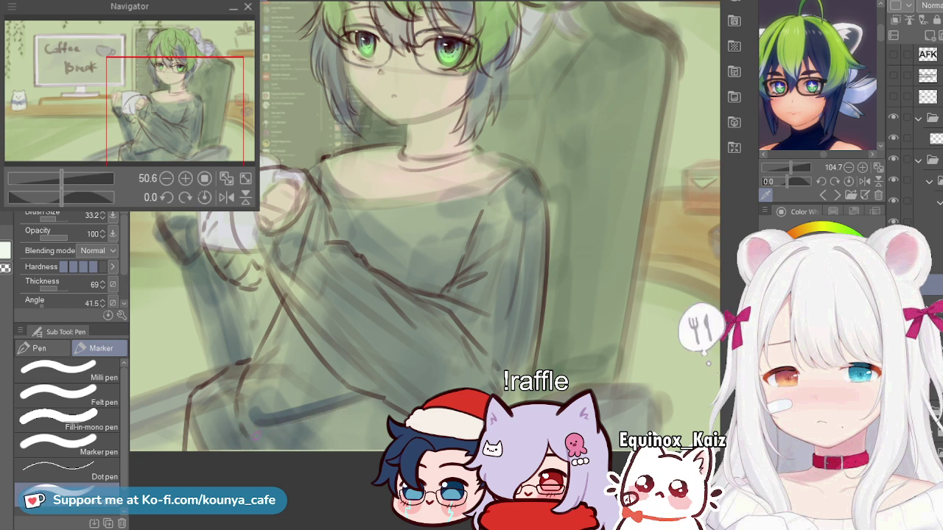
left_click_drag(278, 438, 343, 420)
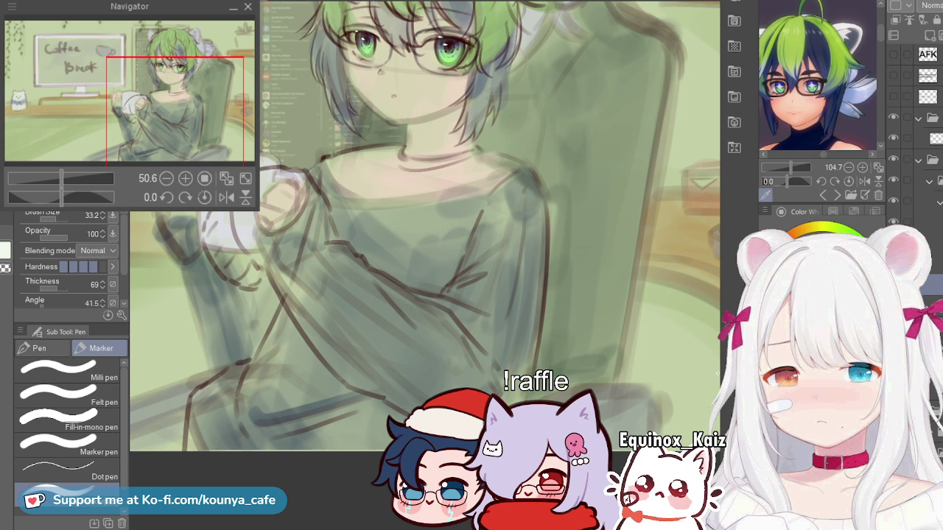
Step: Set the marker's brush size to 38.2 and draw the slanted upper leg line rising toward the sleeve
key("bracketright")
key("bracketright")
key("bracketright")
key("bracketright")
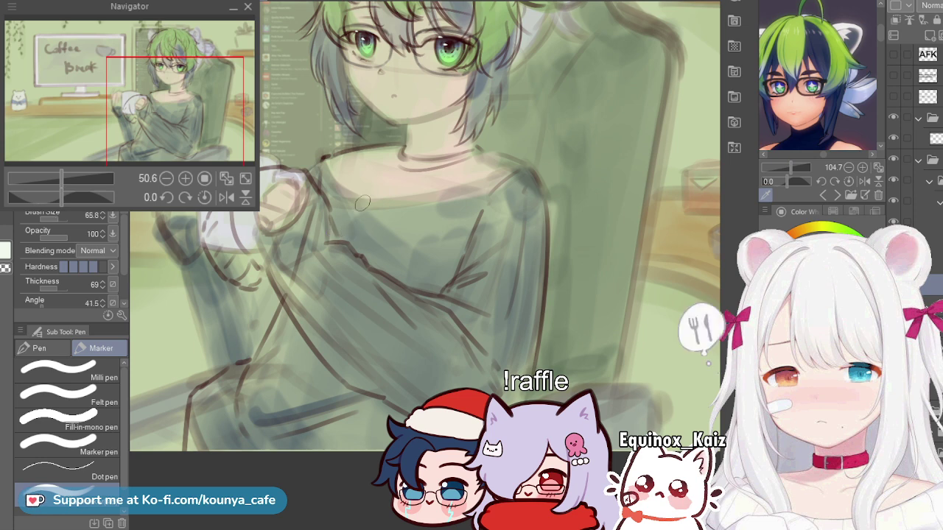
key("bracketright")
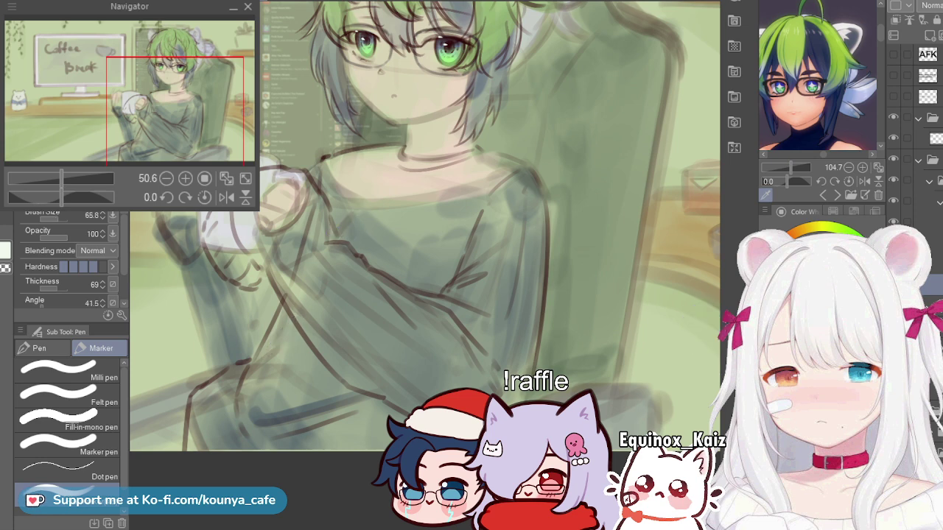
key("bracketleft")
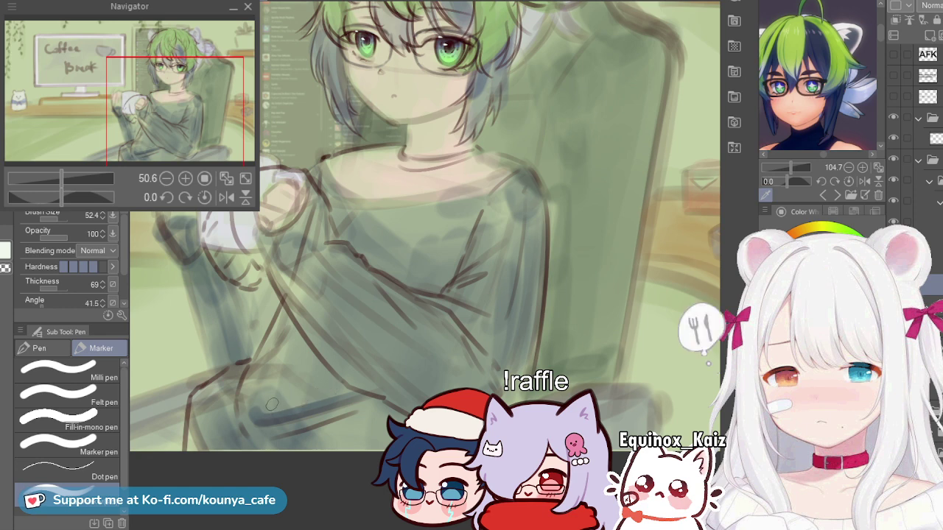
key("[")
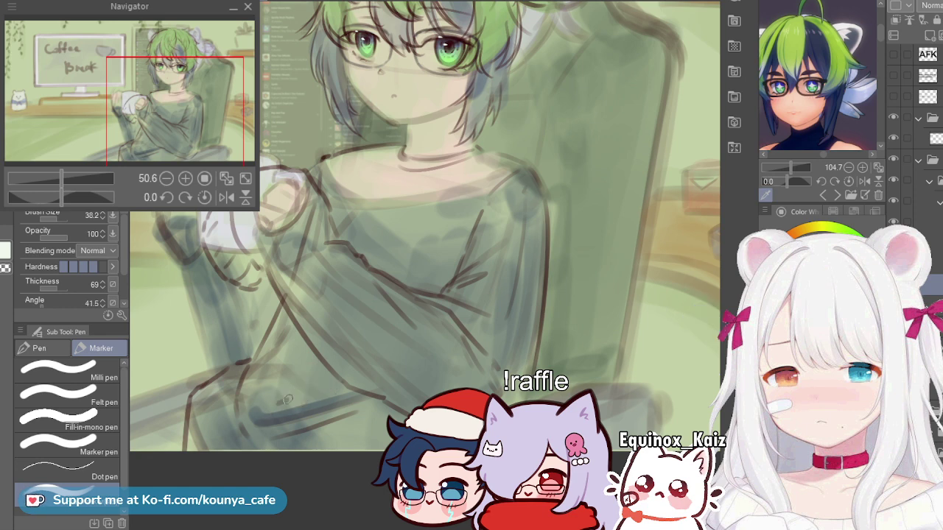
mouse_move(285, 400)
left_mouse_down()
mouse_move(341, 373)
mouse_move(346, 358)
left_mouse_up()
Step: Try to draw the outer contour of the sleeve below the mug, from cuff to lap, with the marker at size 43.7
key("e")
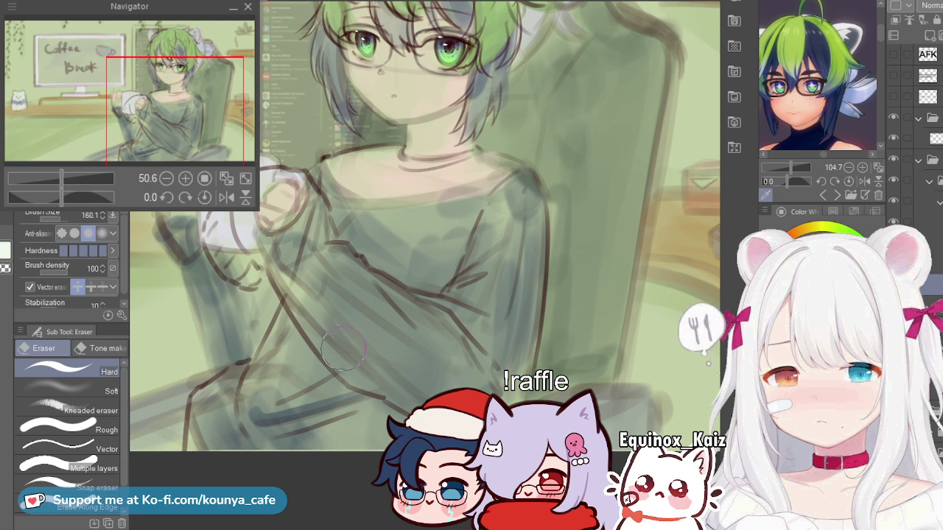
key("p")
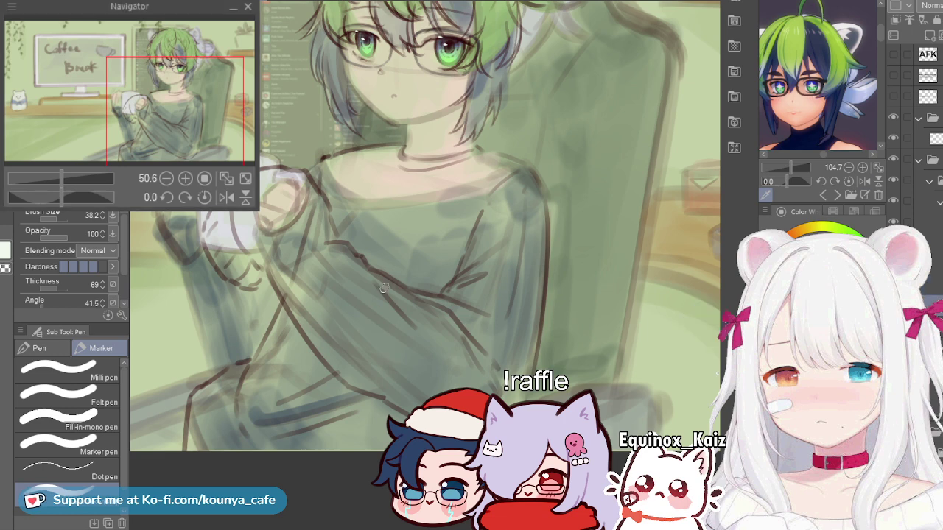
key("bracketright")
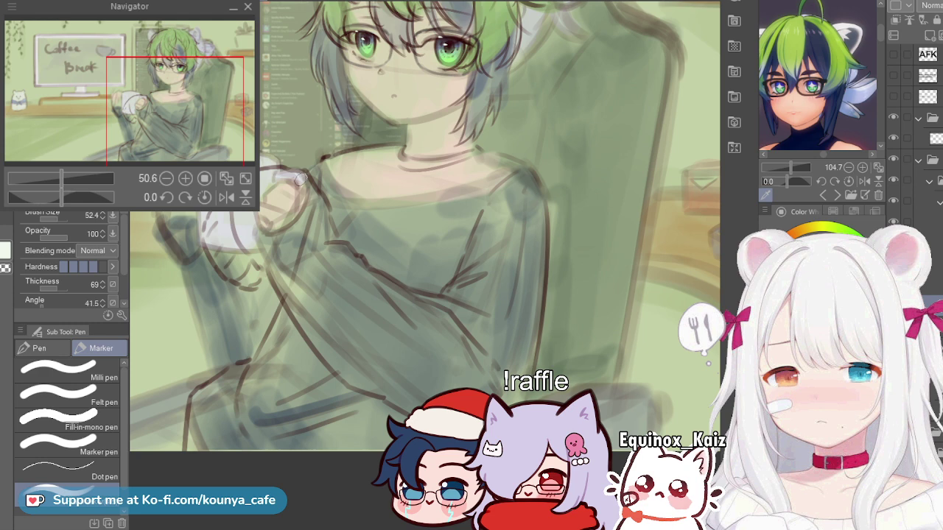
key("bracketleft")
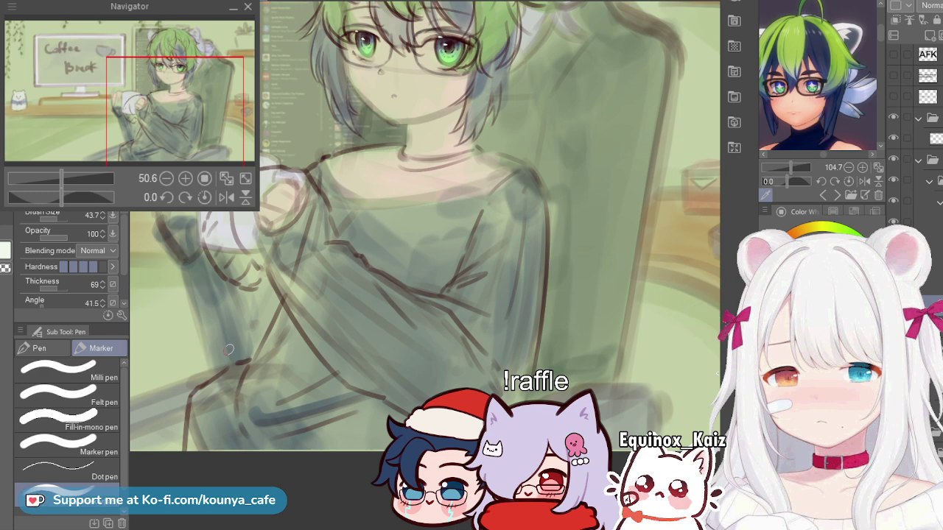
left_click_drag(171, 256, 228, 380)
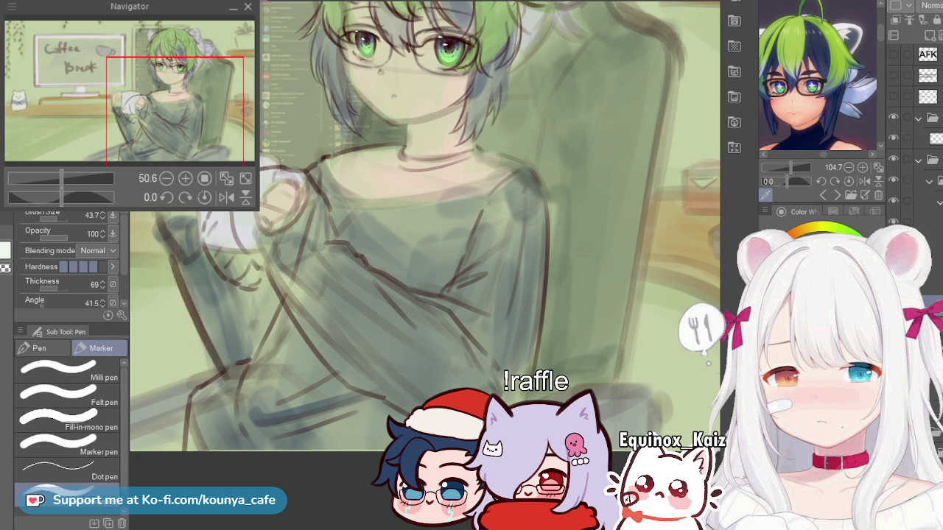
key("ctrl+z")
Step: Set the marker's brush size to 37.3 and try slanted strokes for the outer sleeve contour, undoing each one
key("[")
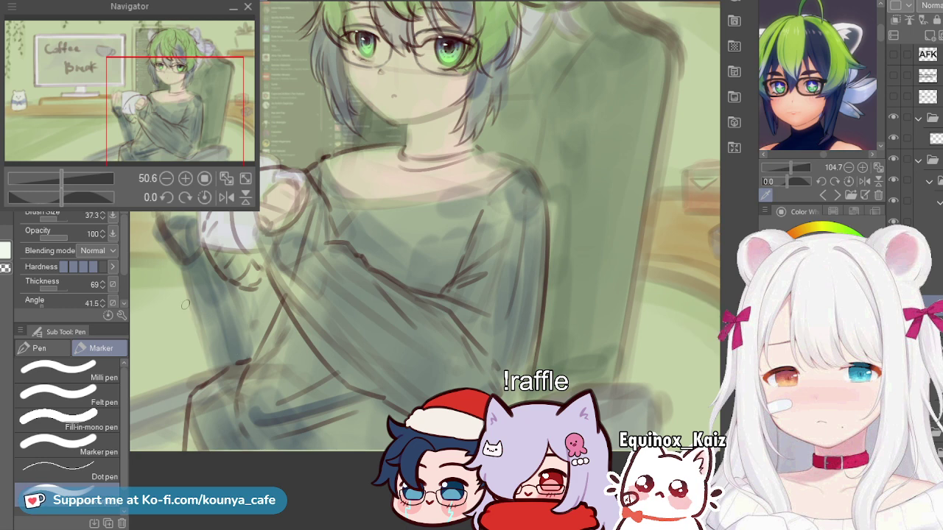
left_click_drag(168, 266, 218, 372)
key("ctrl+z")
key("ctrl+z")
left_click_drag(167, 248, 220, 339)
key("ctrl+z")
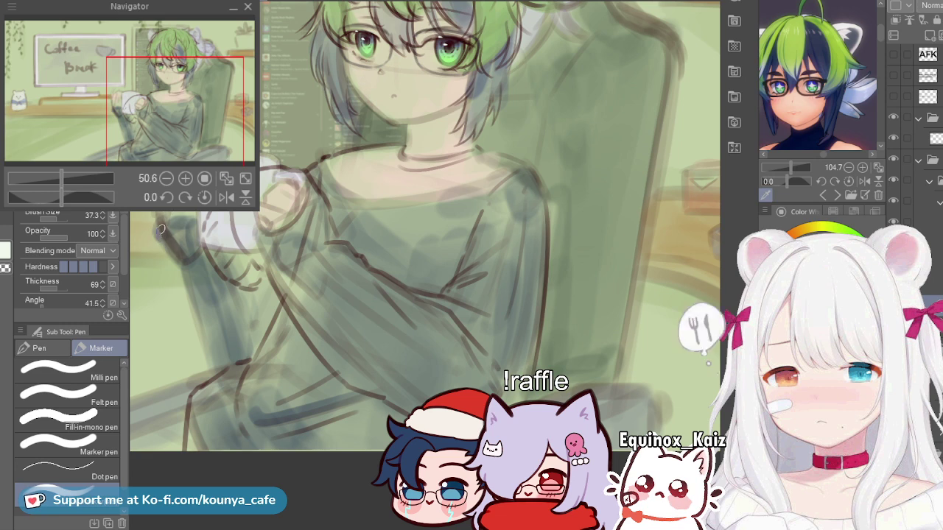
Step: Try short downward strokes for the outer edge of the cuff beneath the hand beside the mug
left_click_drag(159, 221, 159, 276)
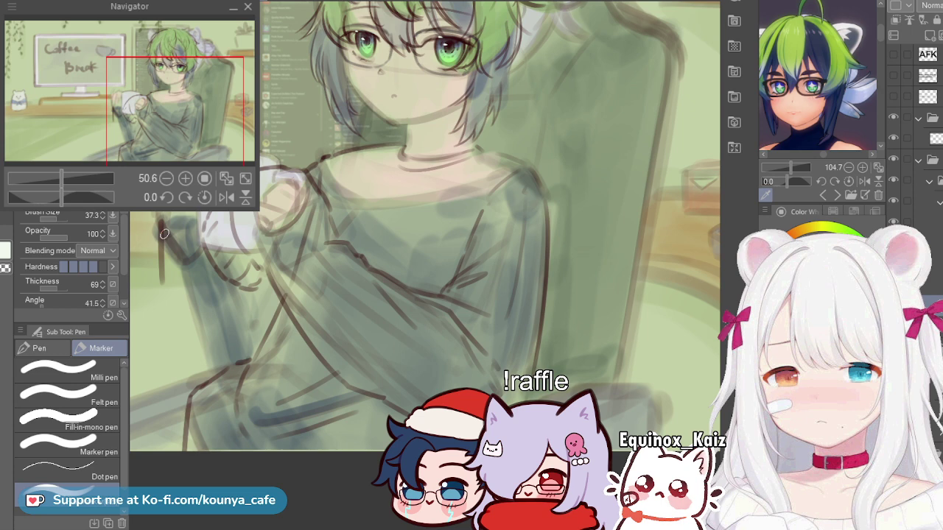
key("ctrl+z")
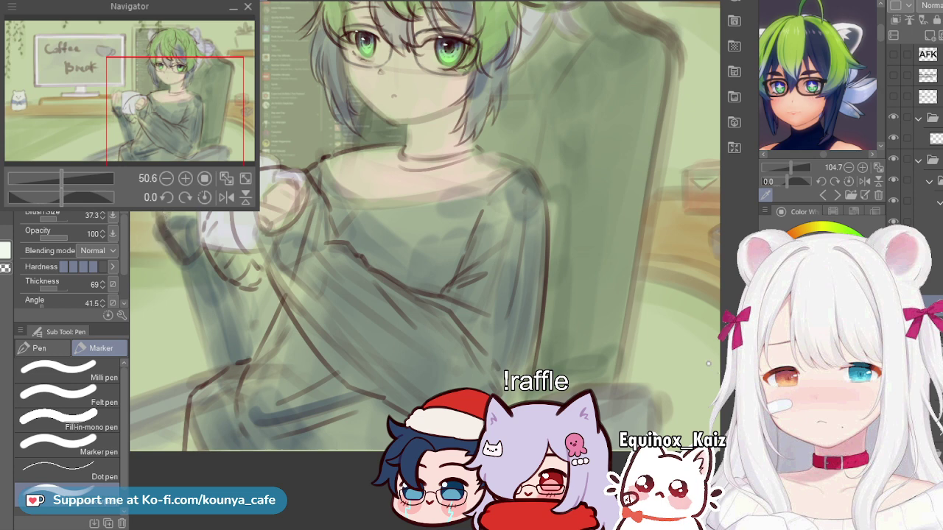
left_click_drag(165, 214, 154, 255)
left_click_drag(153, 254, 289, 259)
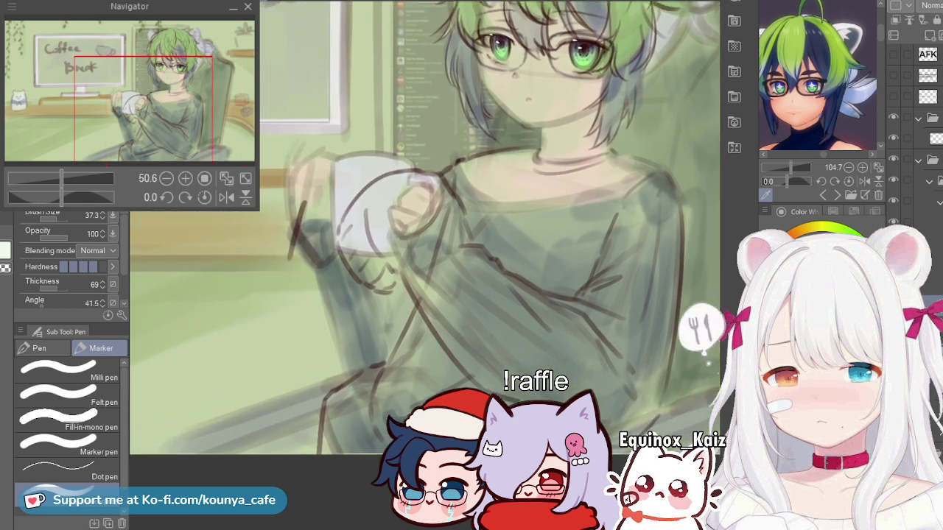
key("ctrl+z")
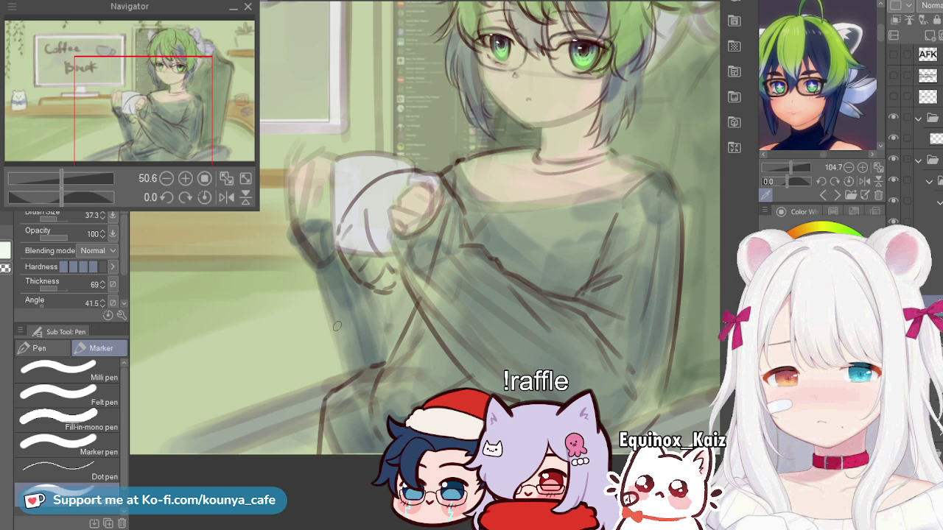
Step: Sketch straight guide lines for the sleeve below the mug and the rough cuff beneath the hand, undoing the overlong outer stroke
left_click_drag(326, 366, 300, 279)
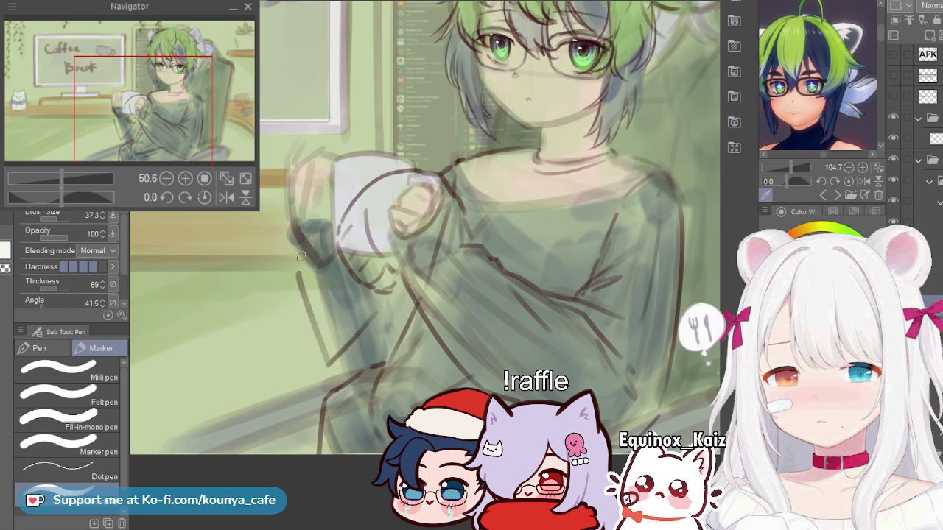
mouse_move(300, 256)
left_mouse_down()
mouse_move(312, 222)
mouse_move(327, 221)
mouse_move(284, 250)
mouse_move(302, 278)
mouse_move(341, 237)
left_mouse_up()
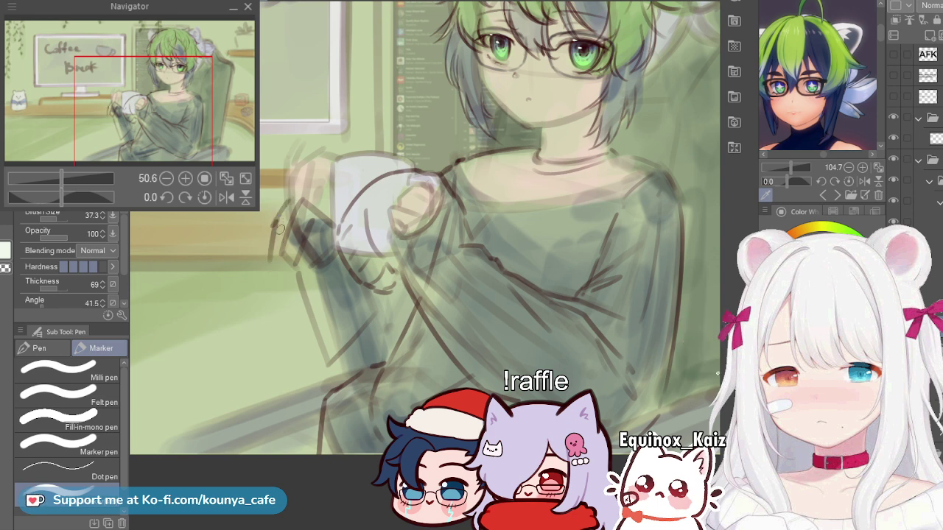
mouse_move(265, 256)
left_mouse_down()
mouse_move(248, 269)
mouse_move(250, 315)
mouse_move(330, 401)
left_mouse_up()
key("ctrl+z")
key("ctrl+z")
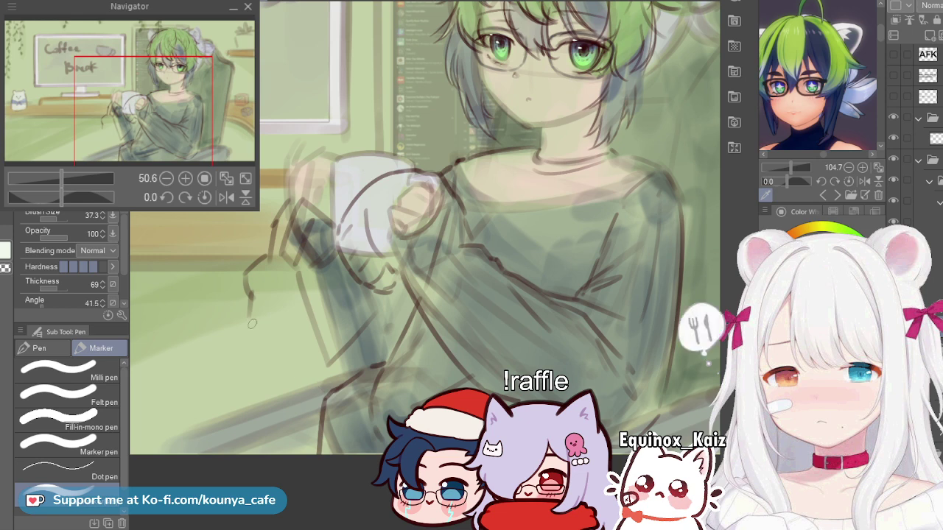
Step: Draw the sleeve's baggy outer curve down to the lap, close its top around the cuff, and add short inner folds
left_click_drag(252, 324, 338, 376)
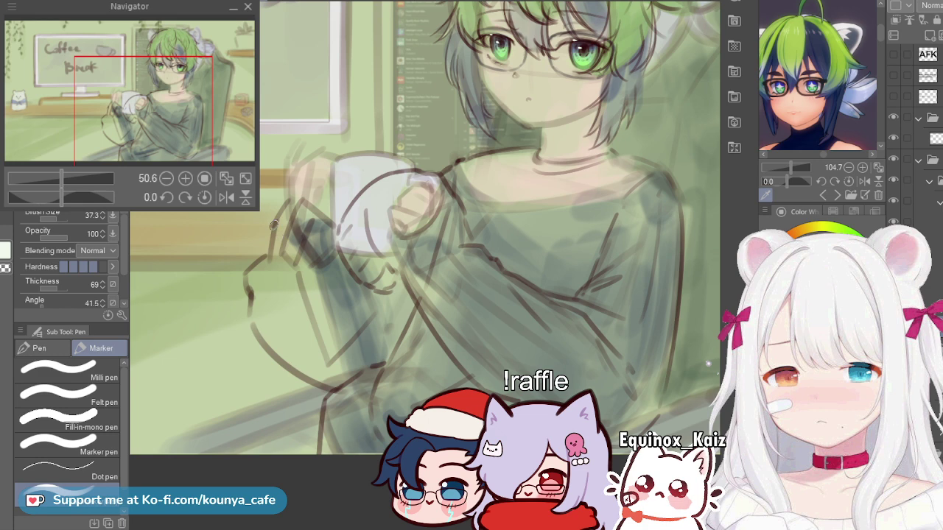
left_click_drag(280, 215, 305, 204)
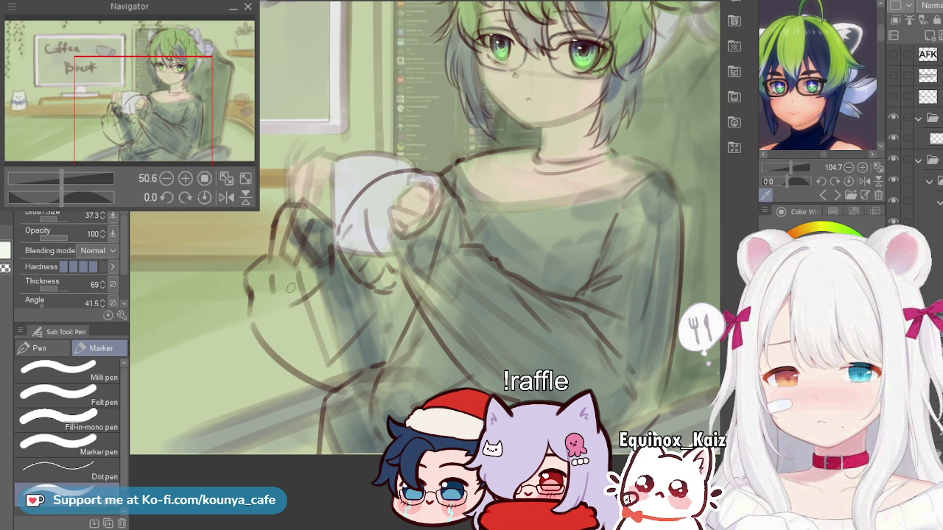
mouse_move(291, 268)
left_mouse_down("ctrl+alt")
mouse_move(275, 268)
mouse_move(287, 279)
left_mouse_up("ctrl+alt")
key("[")
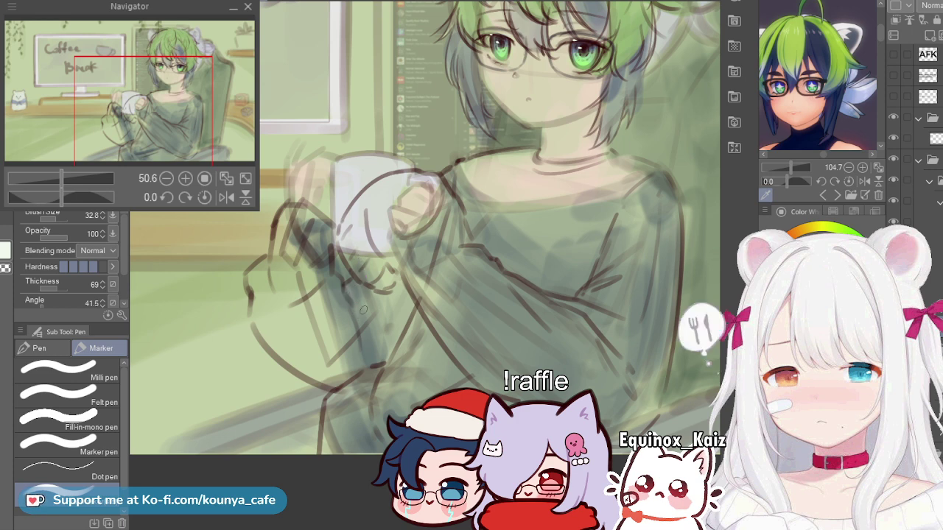
Step: Remove the rough inner guide lines from the baggy sleeve and redraw the cuff's upper edge with the brush at 34.3
key("ctrl+z")
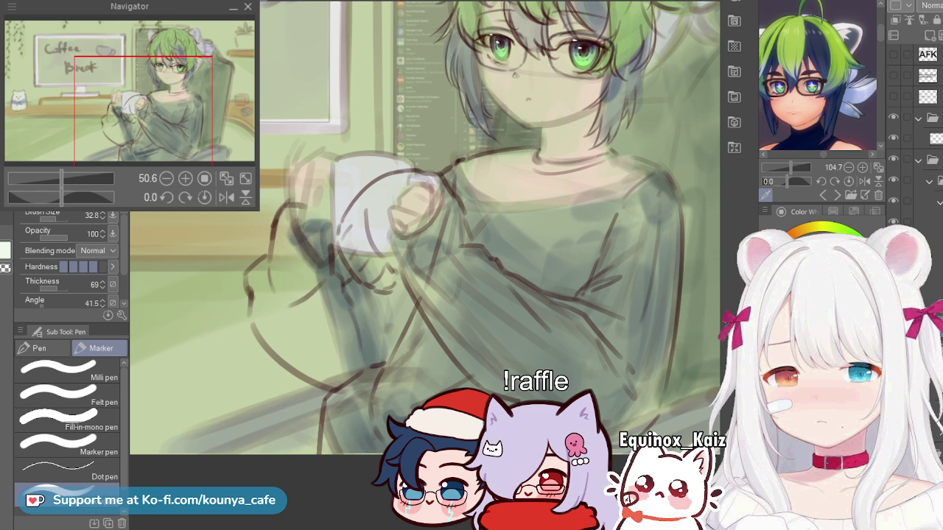
key("ctrl+y")
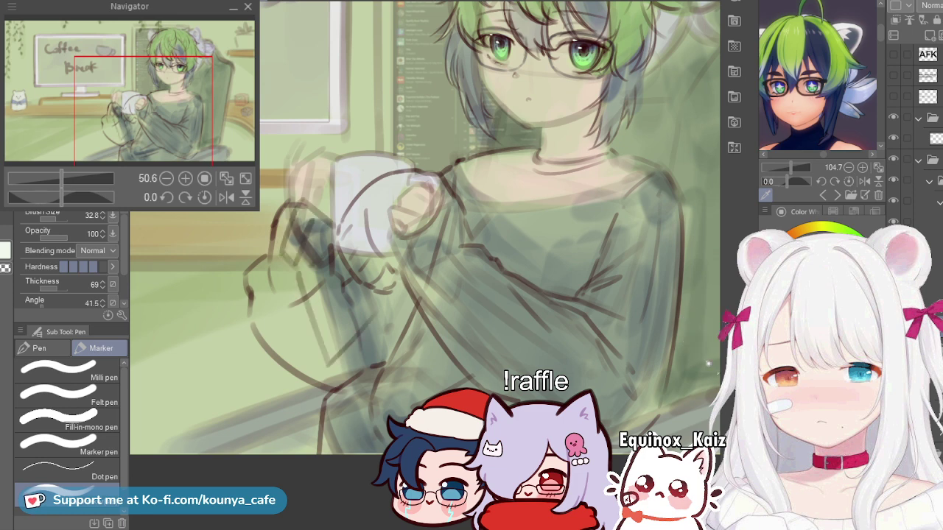
key("ctrl+z")
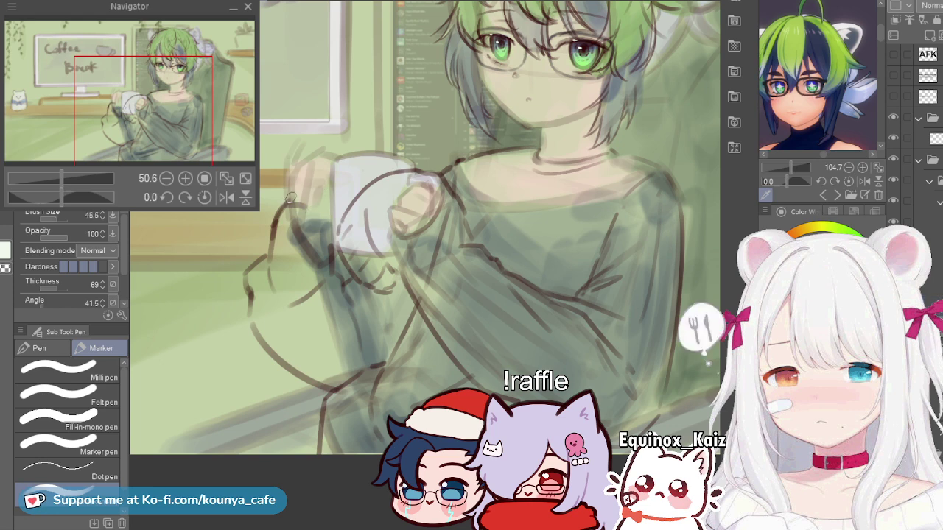
mouse_move(290, 198)
left_mouse_down("ctrl+alt")
mouse_move(293, 206)
mouse_move(316, 189)
mouse_move(340, 204)
left_mouse_up("ctrl+alt")
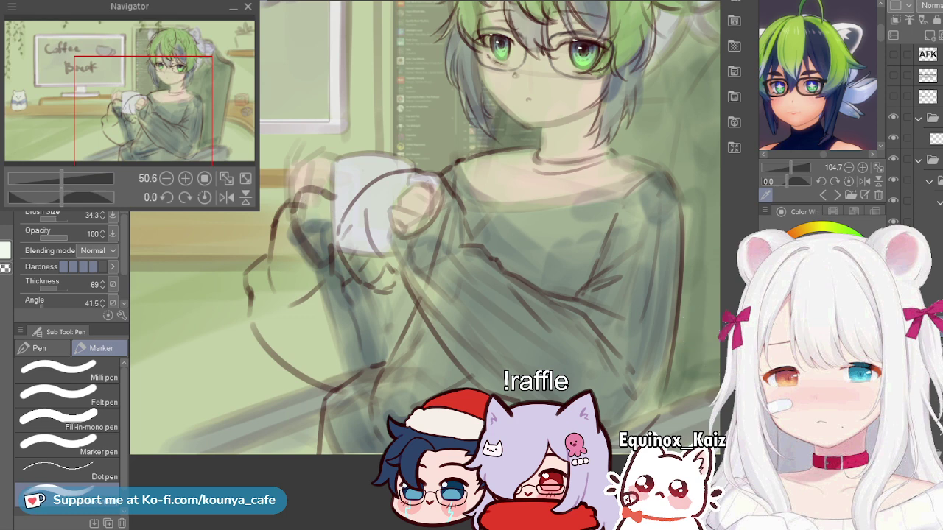
left_click_drag(321, 203, 322, 225)
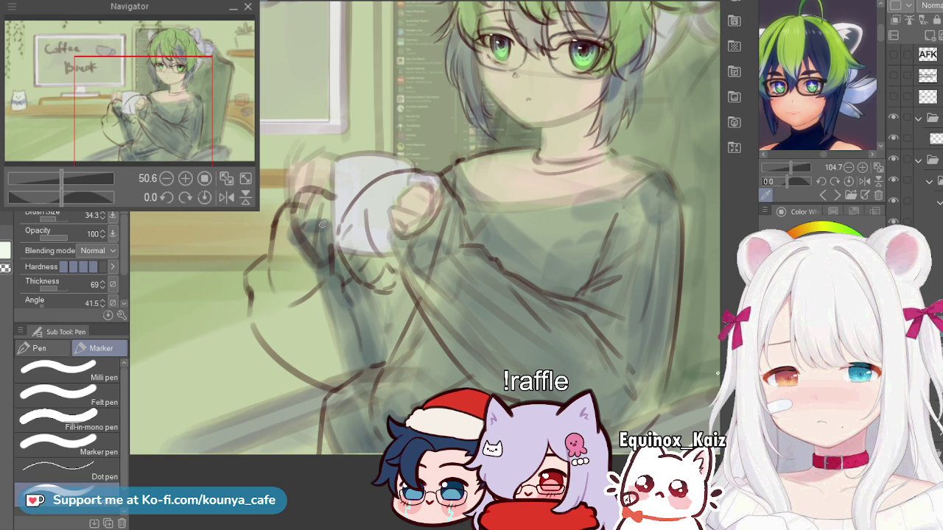
Step: Draw the cuff's lower edge and creases beneath the hand holding the mug, undoing the misplaced strokes
scroll(324, 213, "down", 1)
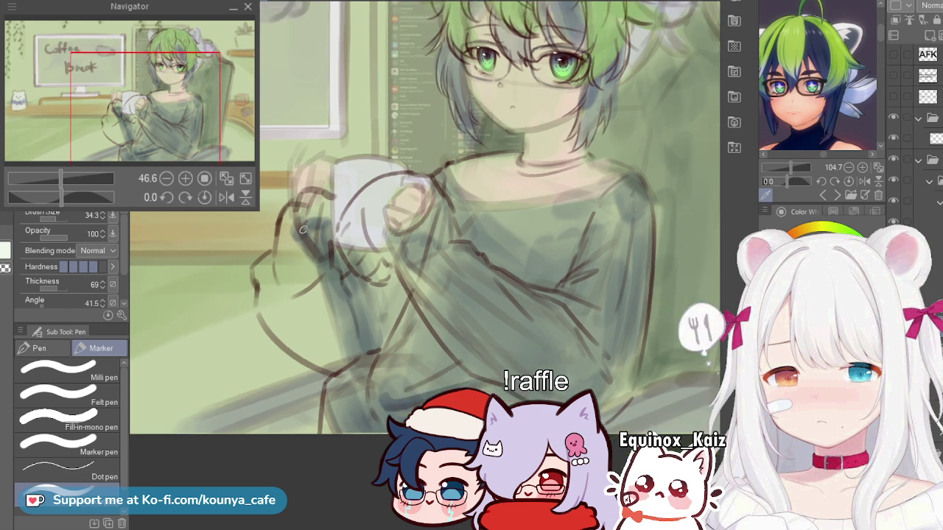
key("ctrl+z")
mouse_move(298, 224)
left_mouse_down()
mouse_move(324, 247)
mouse_move(304, 240)
mouse_move(330, 243)
left_mouse_up()
key("ctrl+z")
left_click(297, 177, "ctrl")
key("ctrl+z")
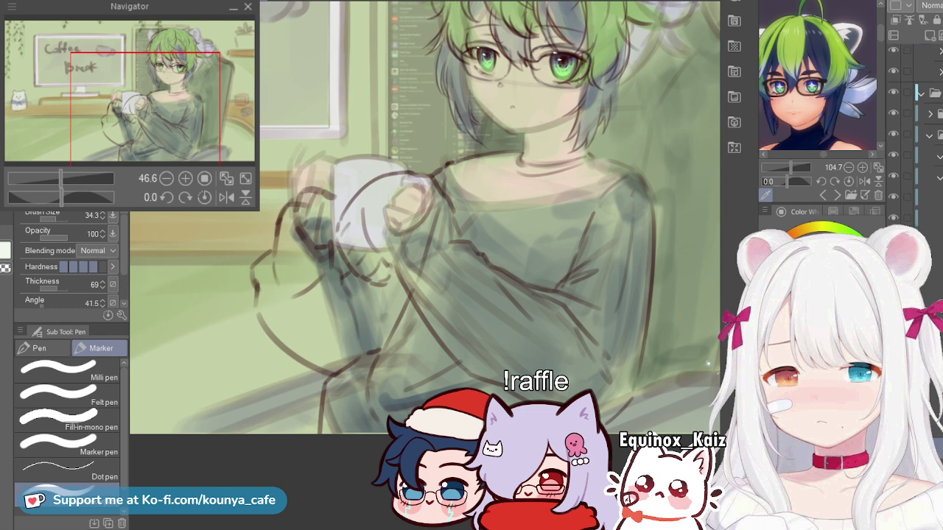
key("ctrl+v")
key("ctrl+z")
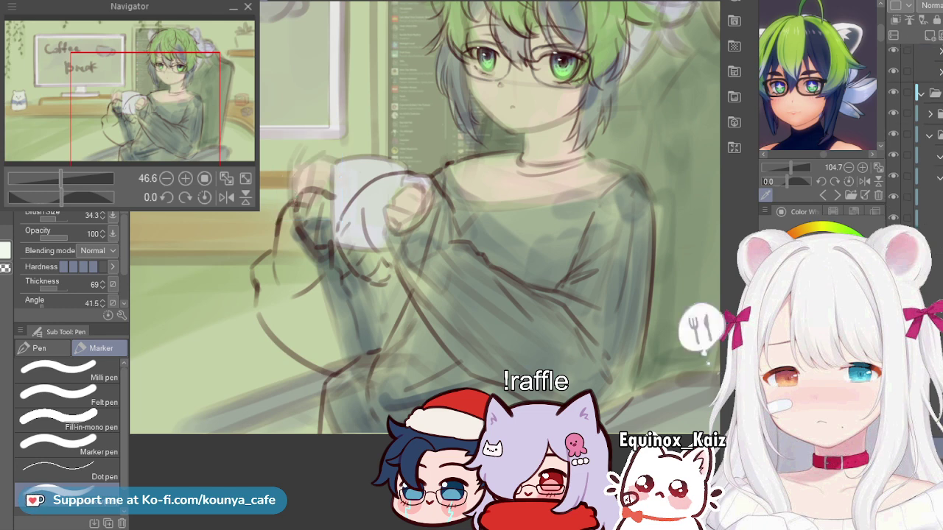
key("ctrl+z")
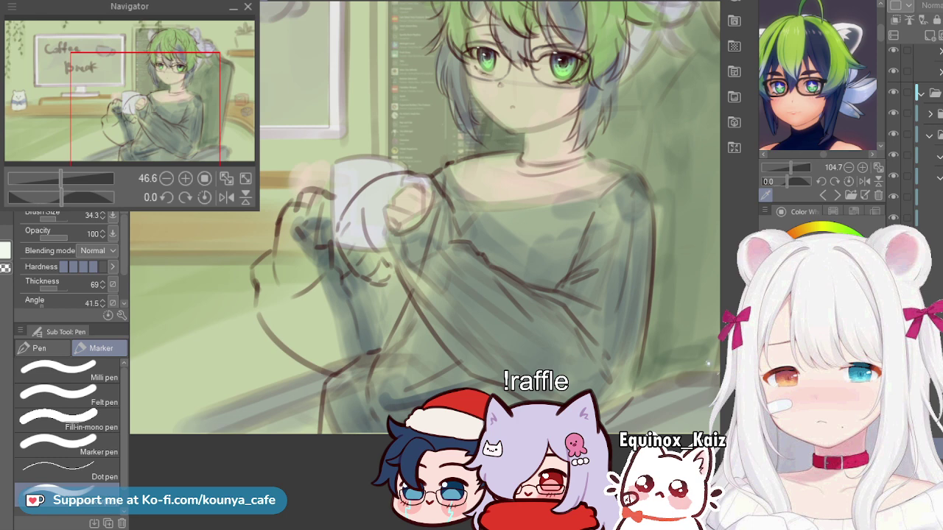
Step: Select the baggy sleeve's line layer, reduce its height slightly with a Scale/Rotate transform, and shift it up toward the body
scroll(522, 217, "down", 6)
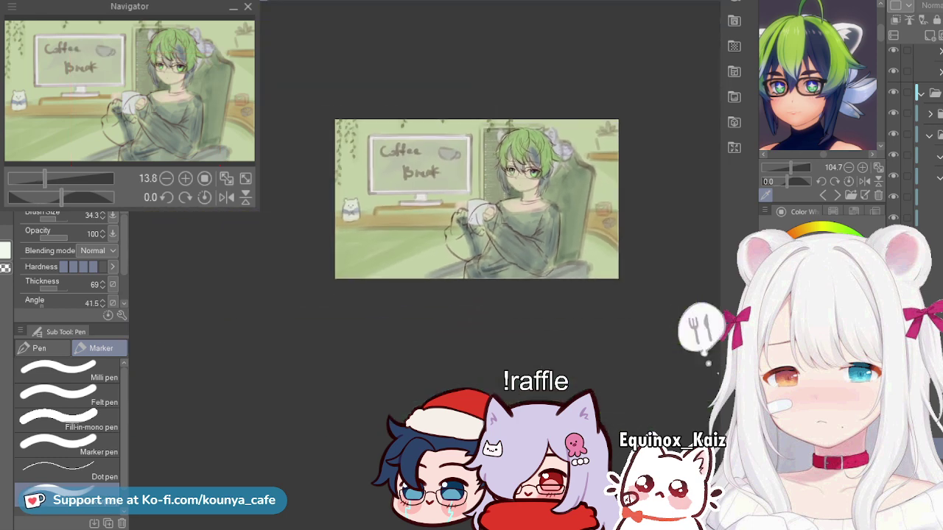
scroll(520, 216, "down", 2)
scroll(520, 216, "up", 3)
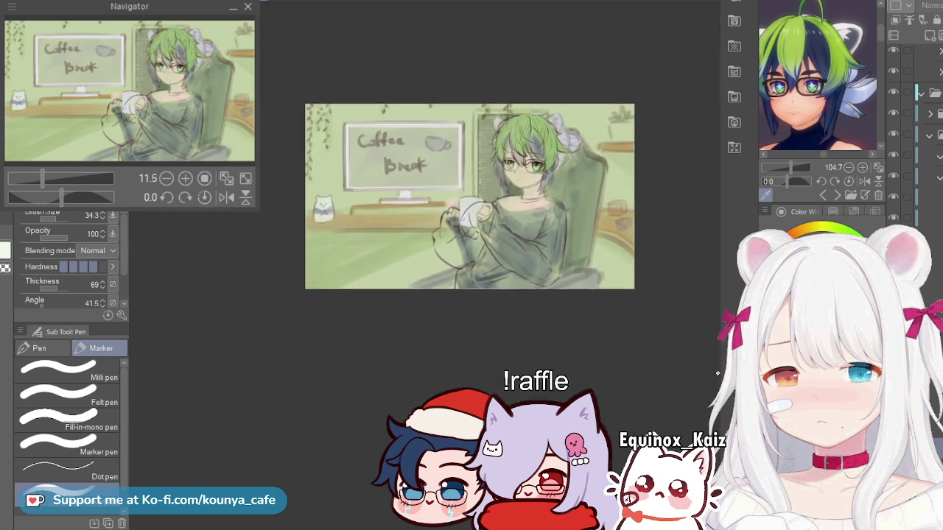
scroll(530, 178, "up", 3)
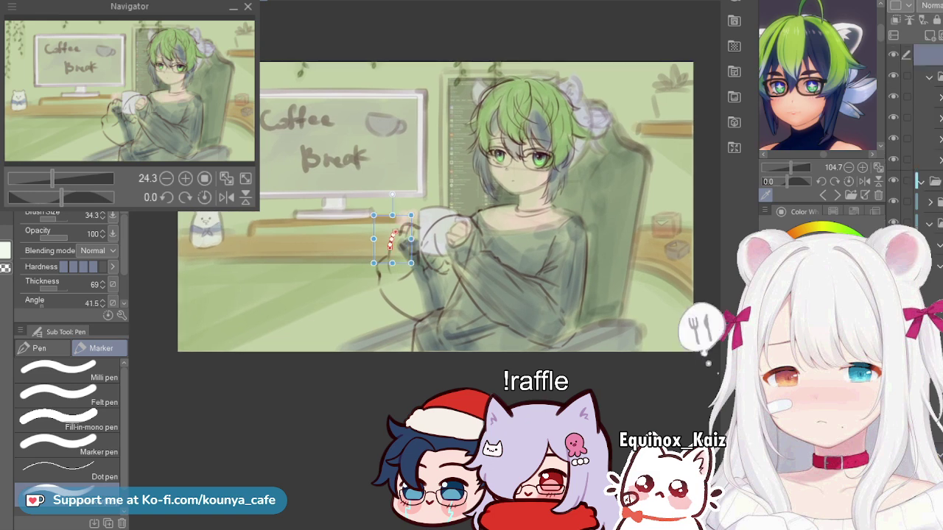
left_click(926, 180)
scroll(927, 191, "up", 1)
left_click(927, 72)
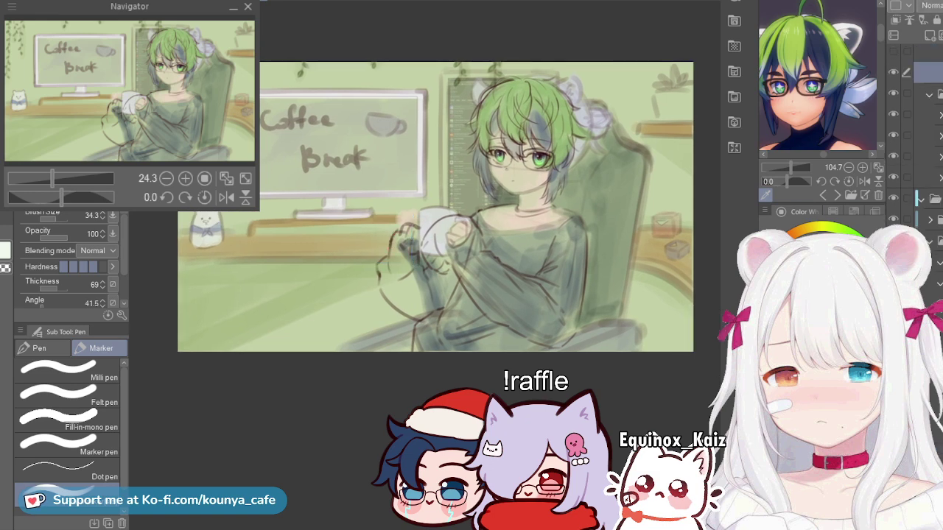
key("ctrl+t")
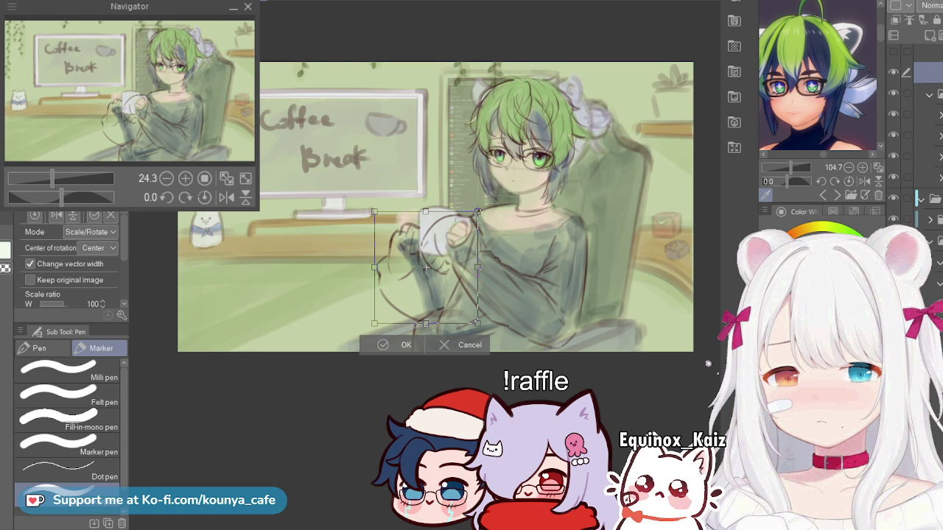
left_click_drag(374, 324, 374, 320)
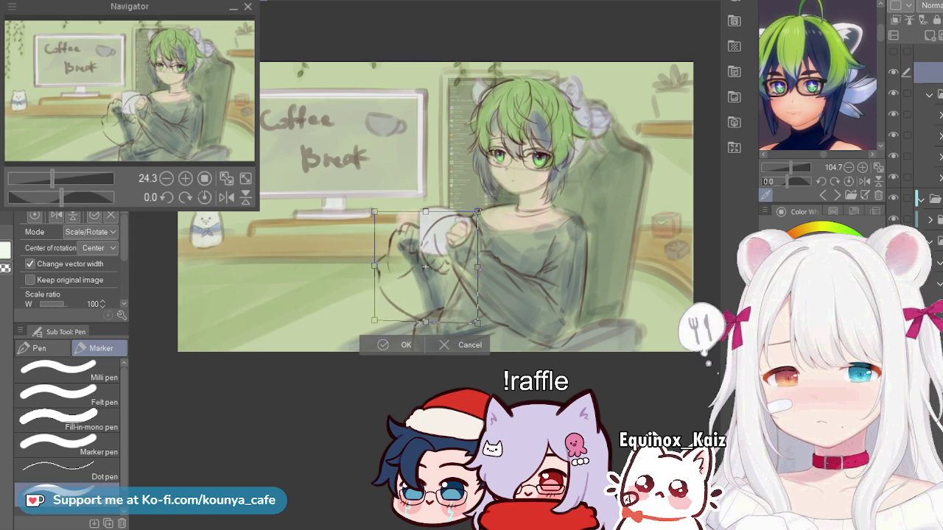
left_click_drag(413, 280, 430, 264)
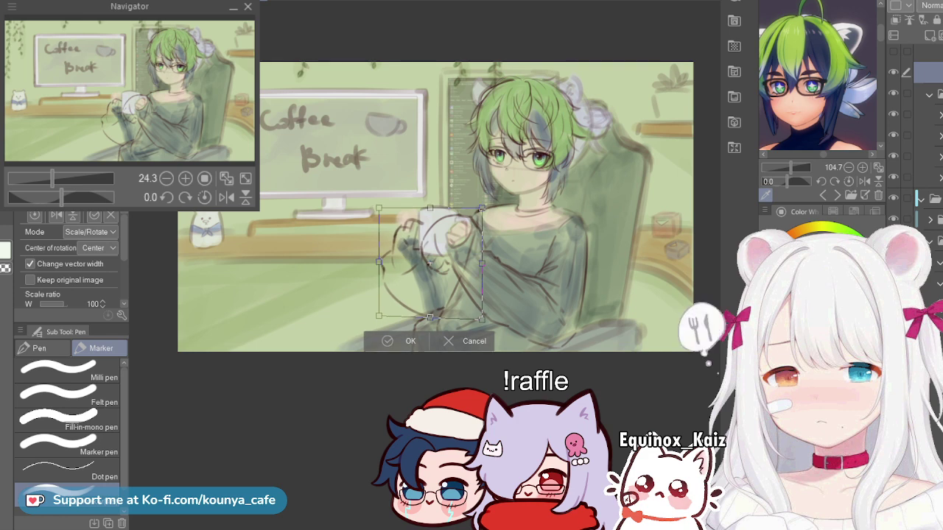
Step: Pull up the outer lower corner of the baggy sleeve's lines with a Scale/Rotate transform and nudge them slightly toward the body
scroll(404, 294, "down", 3)
scroll(431, 262, "down", 1)
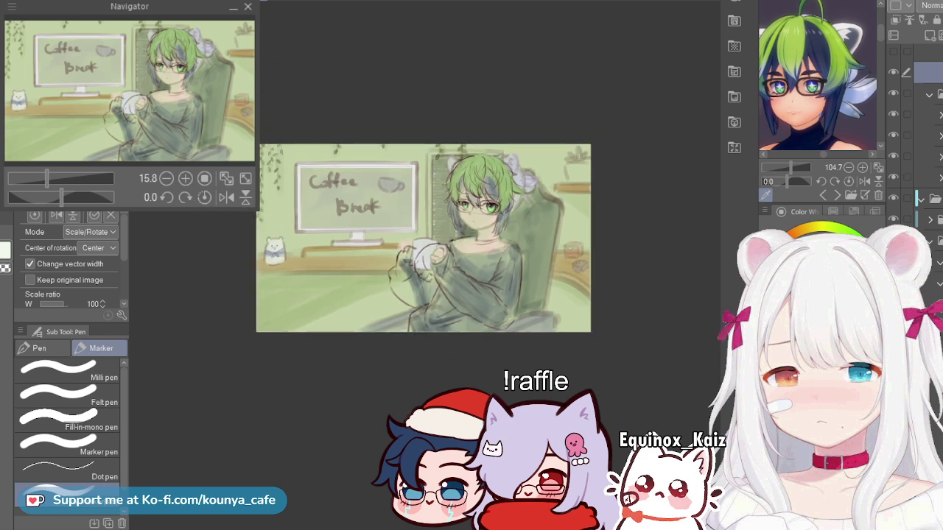
key("ctrl+t")
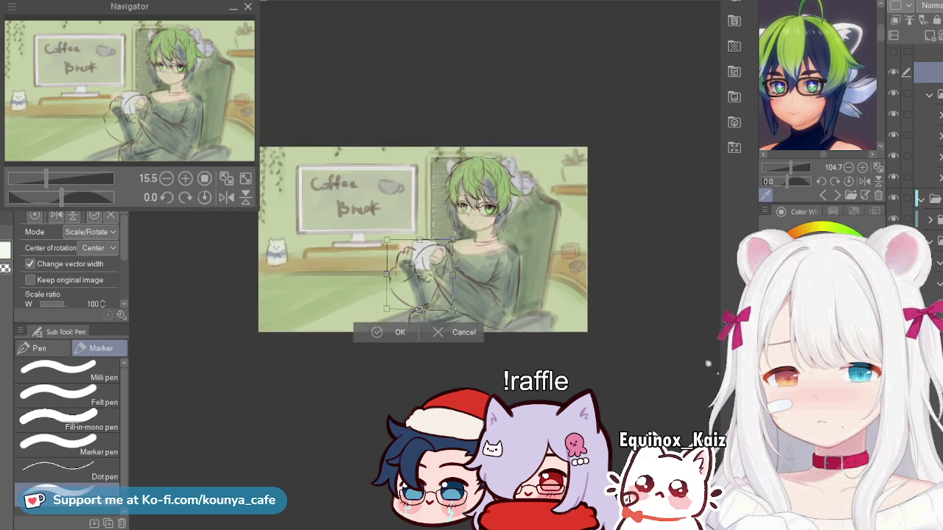
left_click_drag(387, 309, 385, 302)
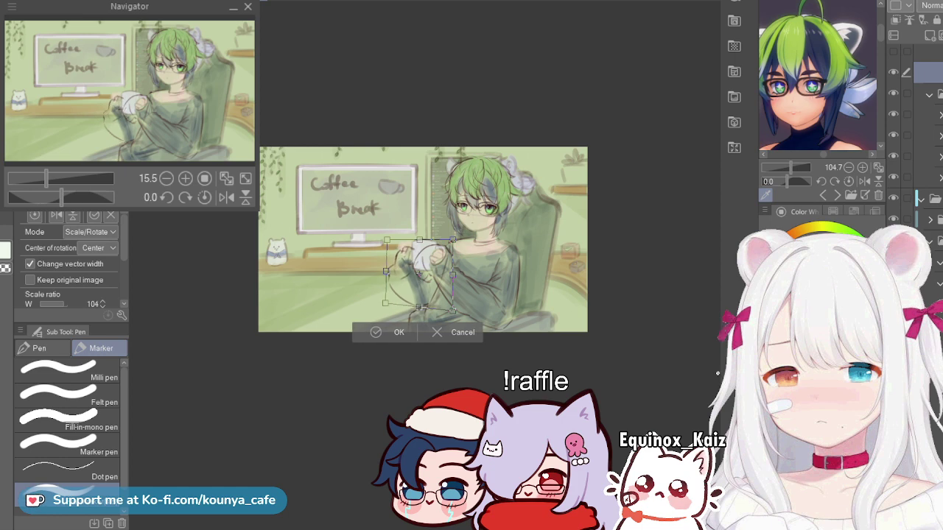
left_click_drag(421, 273, 422, 272)
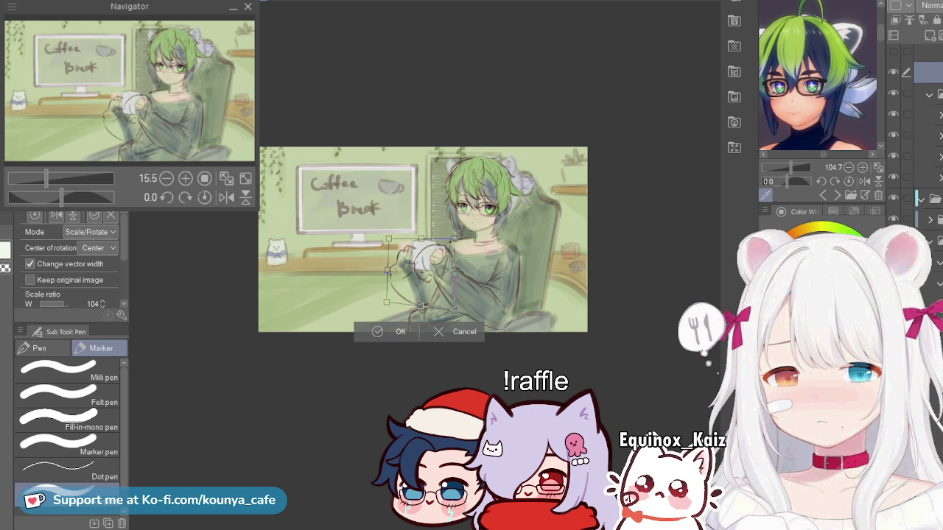
key("Return")
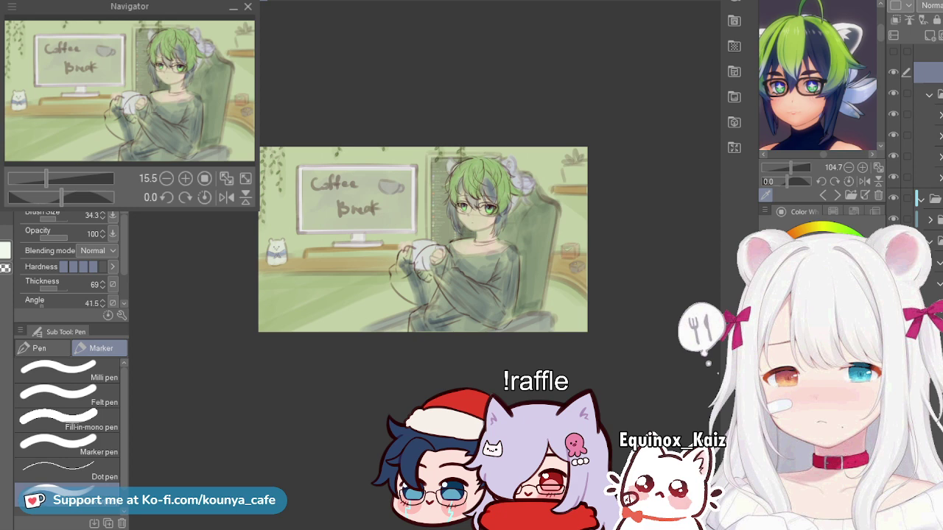
Step: Examine the sleeve, hands, mug and face up close and in the full composition, checking the character's layers
scroll(387, 253, "up", 5)
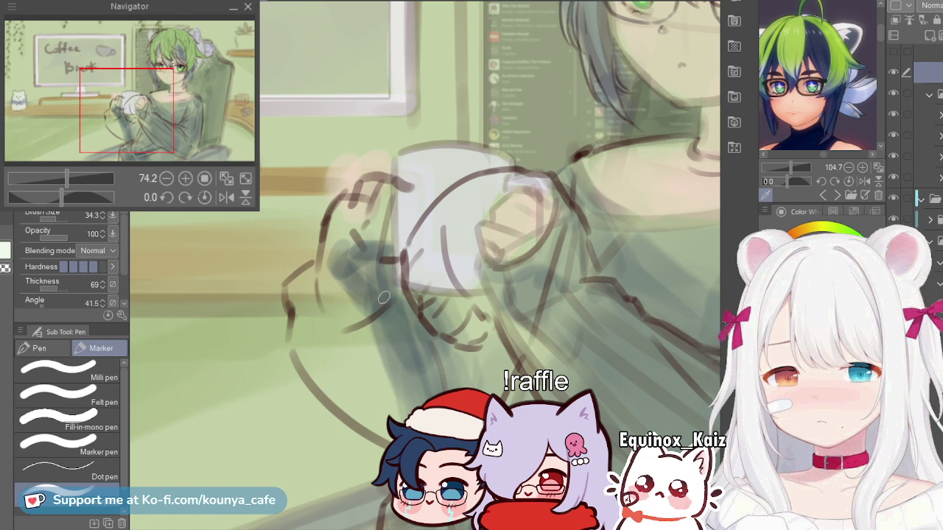
left_click(403, 184, "ctrl")
key("Return")
key("ctrl+shift+n")
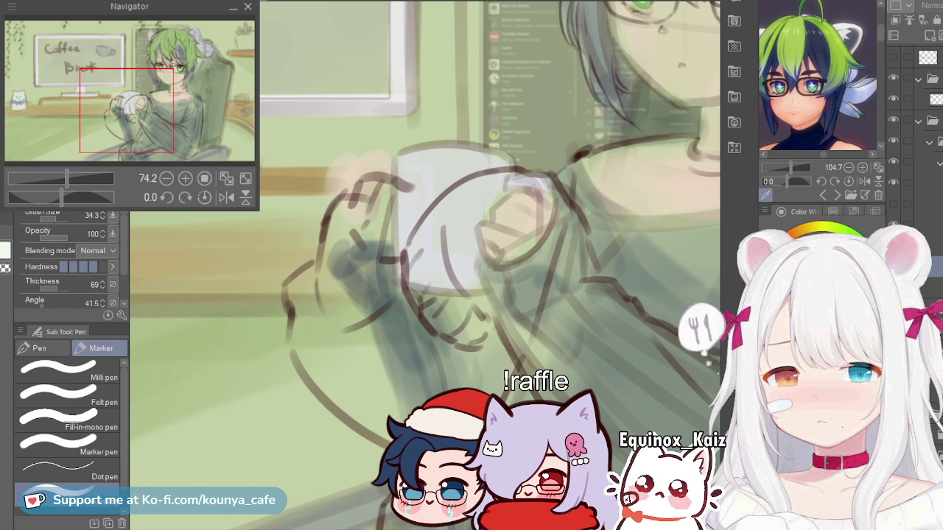
scroll(425, 221, "down", 4)
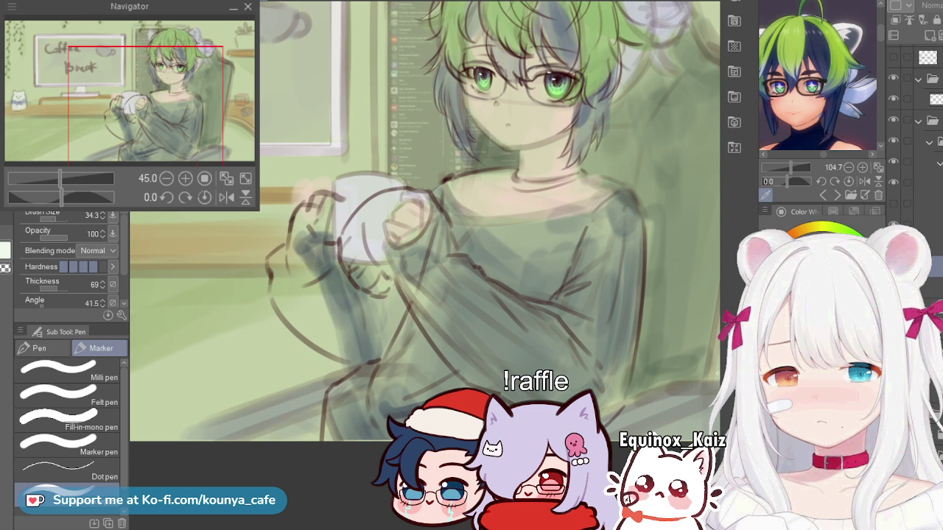
scroll(914, 140, "up", 2)
scroll(544, 71, "up", 6)
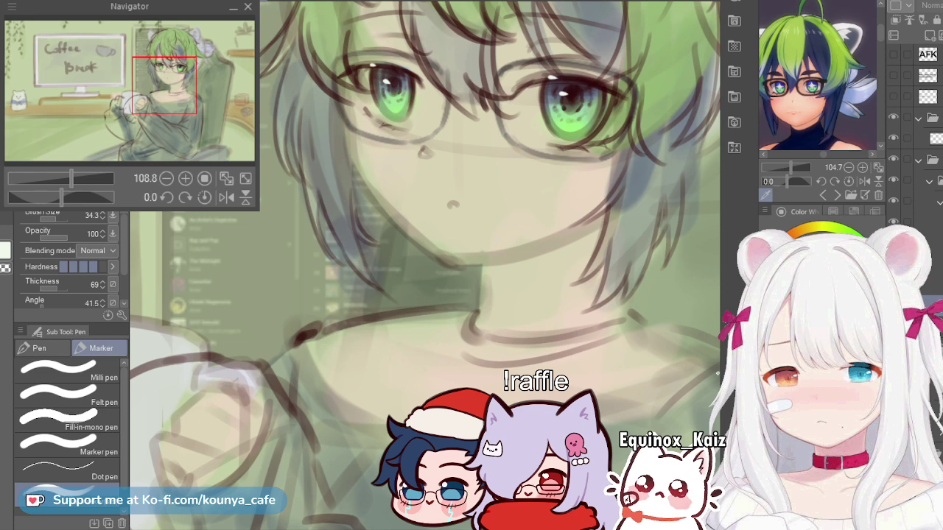
scroll(634, 299, "down", 3)
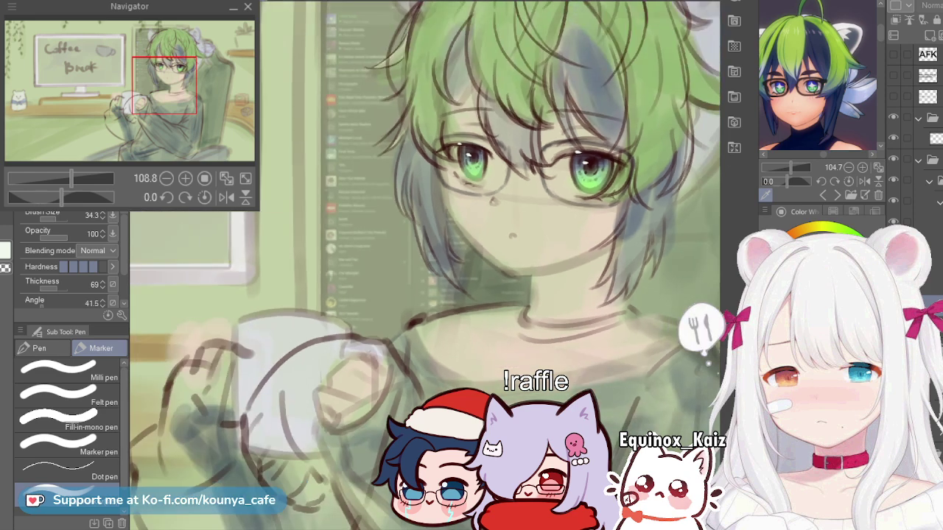
scroll(425, 265, "down", 1)
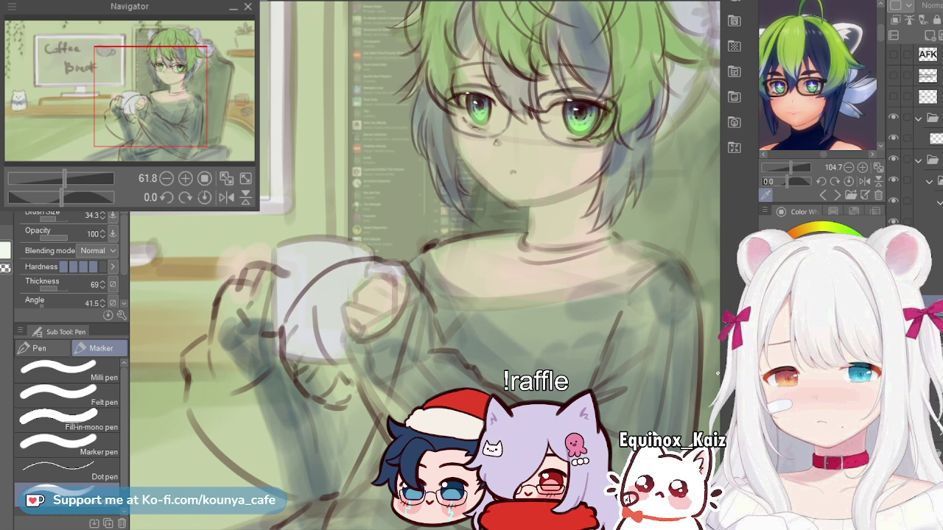
scroll(535, 232, "down", 3)
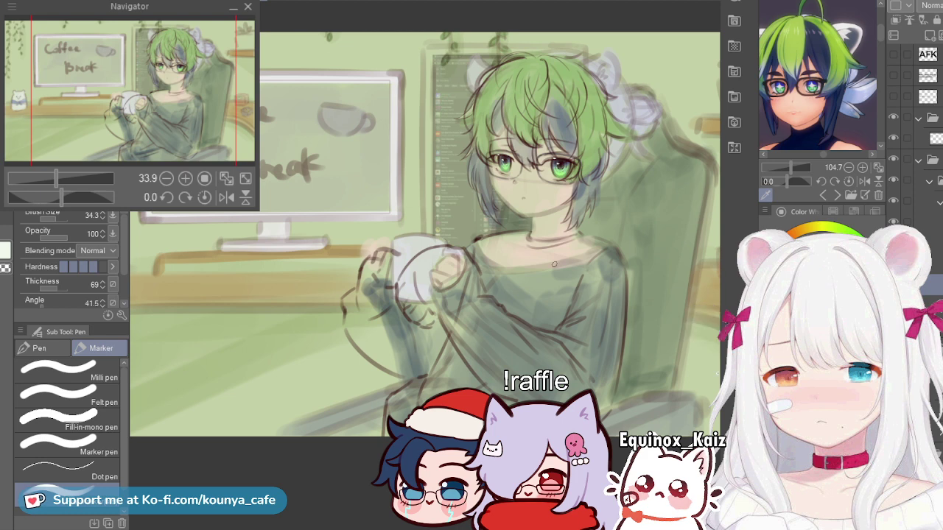
scroll(402, 245, "up", 3)
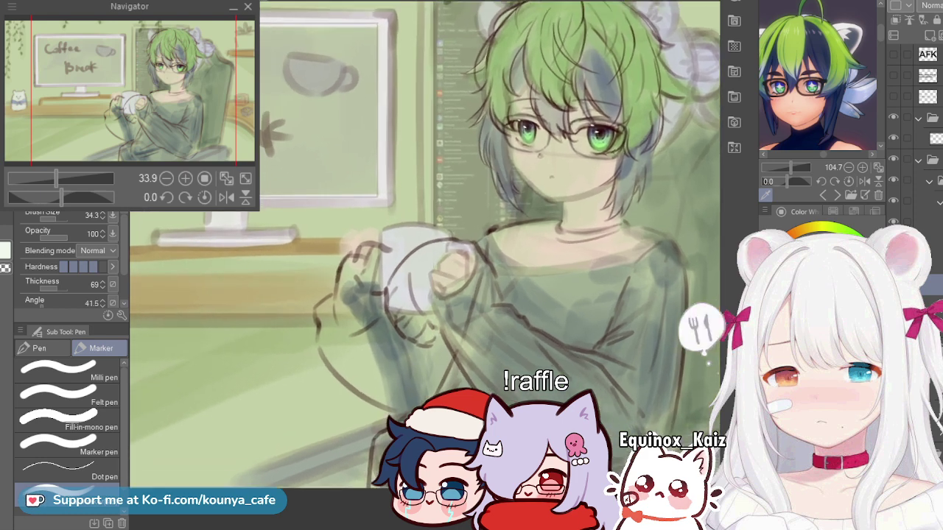
left_click(930, 242)
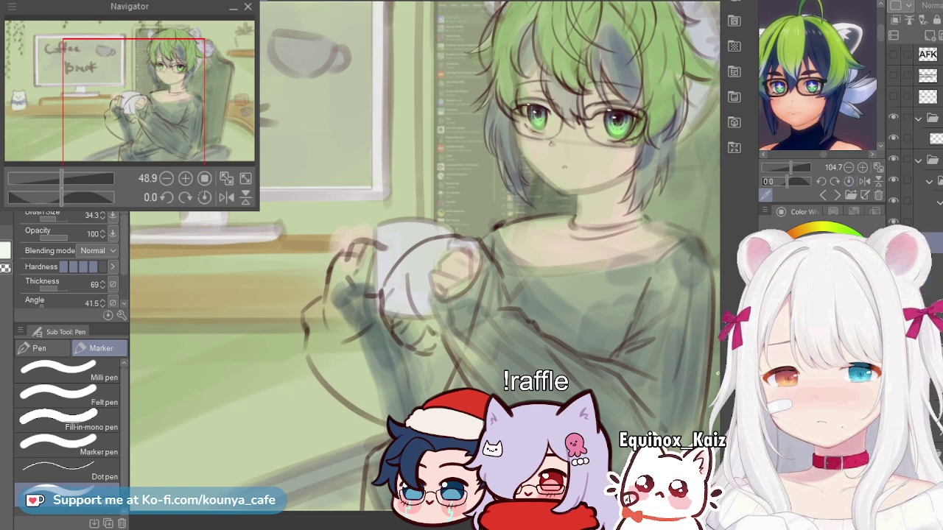
left_click(928, 221)
left_click(930, 200)
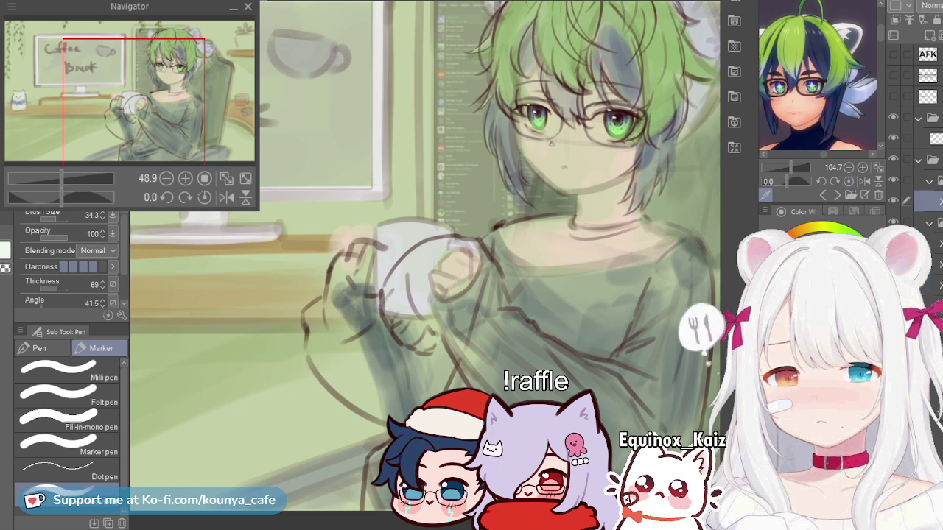
left_click(930, 243)
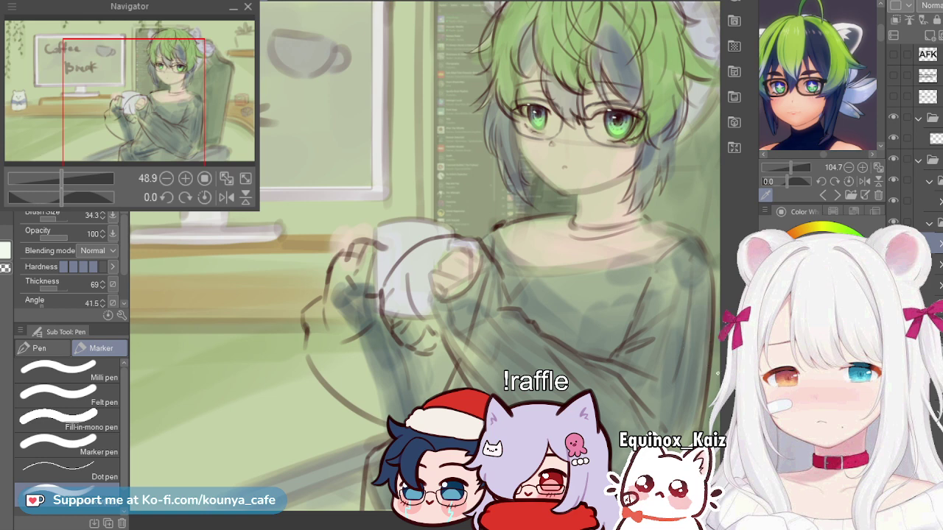
scroll(431, 174, "down", 3)
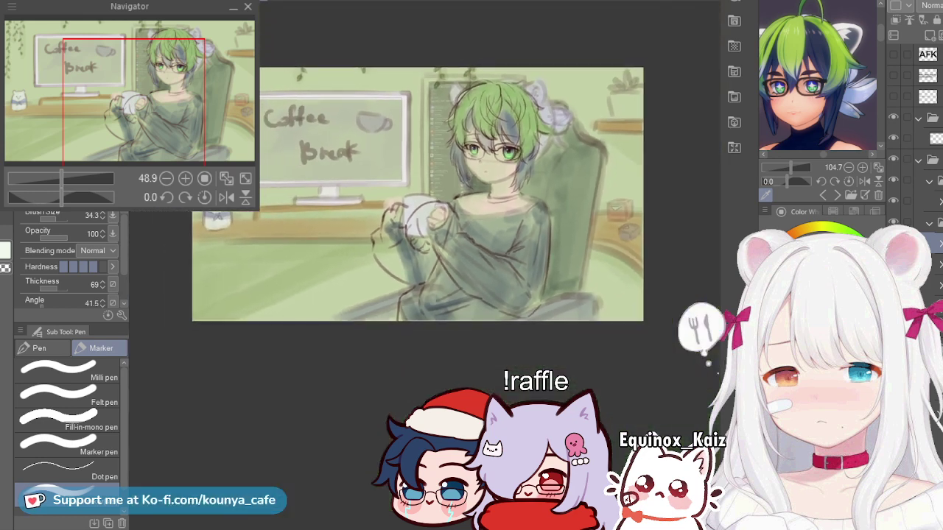
left_click_drag(431, 175, 470, 216)
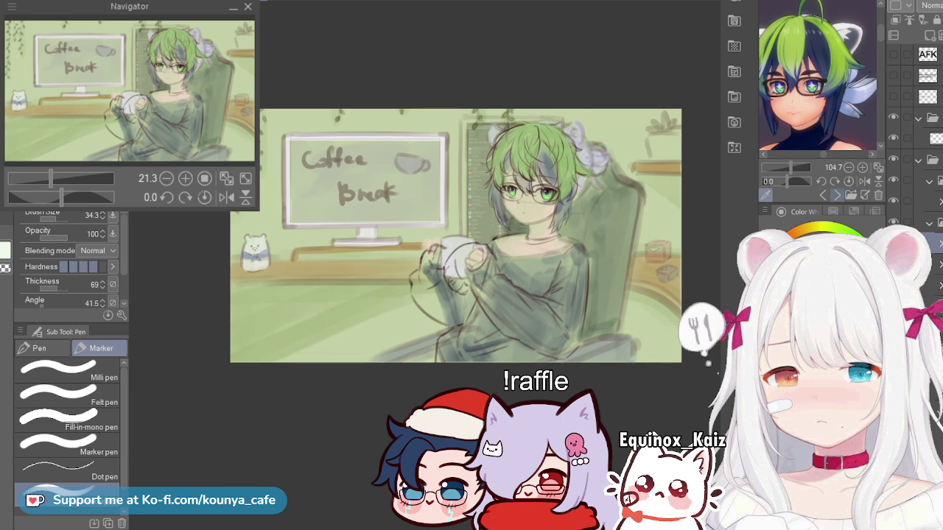
Step: Browse the reference images of desk setups, ending on the wooden desk with monitors and plants
left_click(837, 195)
left_click(837, 194)
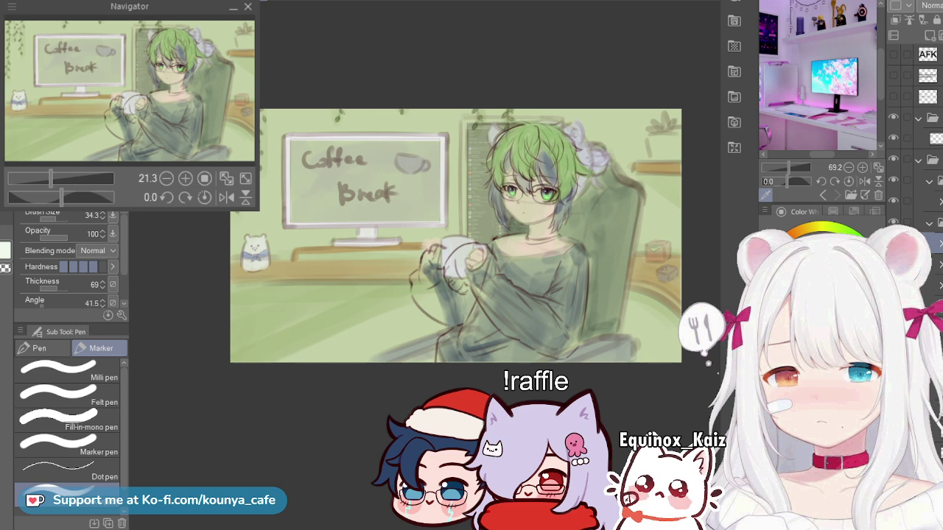
left_click_drag(820, 111, 816, 60)
left_click(823, 194)
left_click(822, 194)
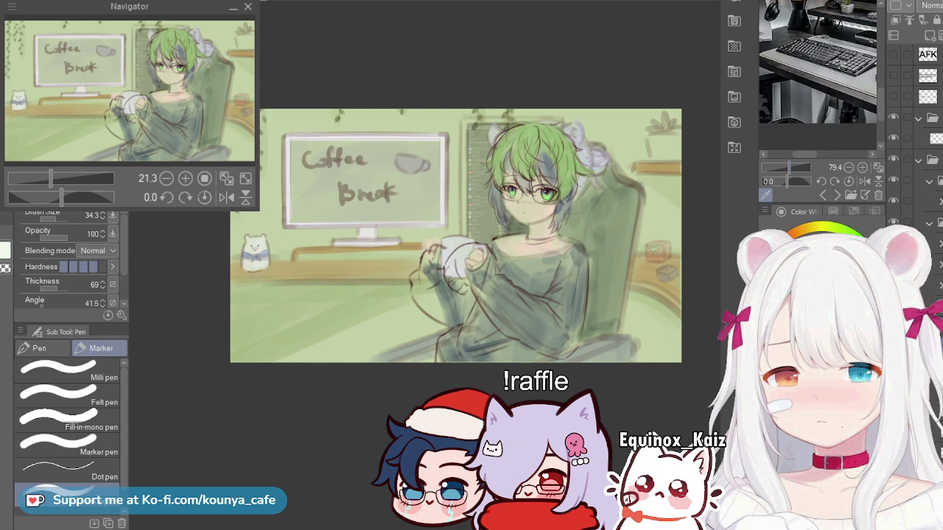
scroll(818, 63, "down", 3)
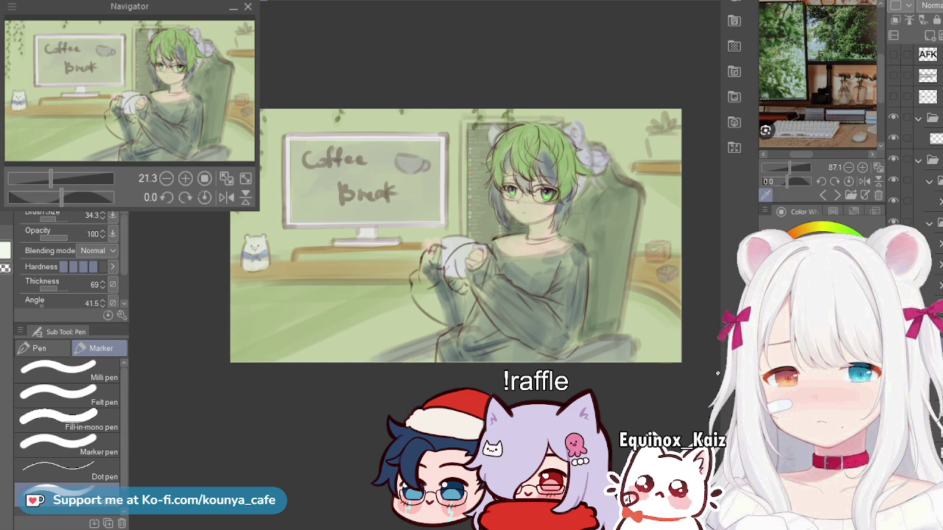
Step: Select the background sketch layer, enlarge the brush to 80.9, and draw a drooping curve beneath the desk near the bear figurine
key("alt+bracketright")
left_click(936, 346)
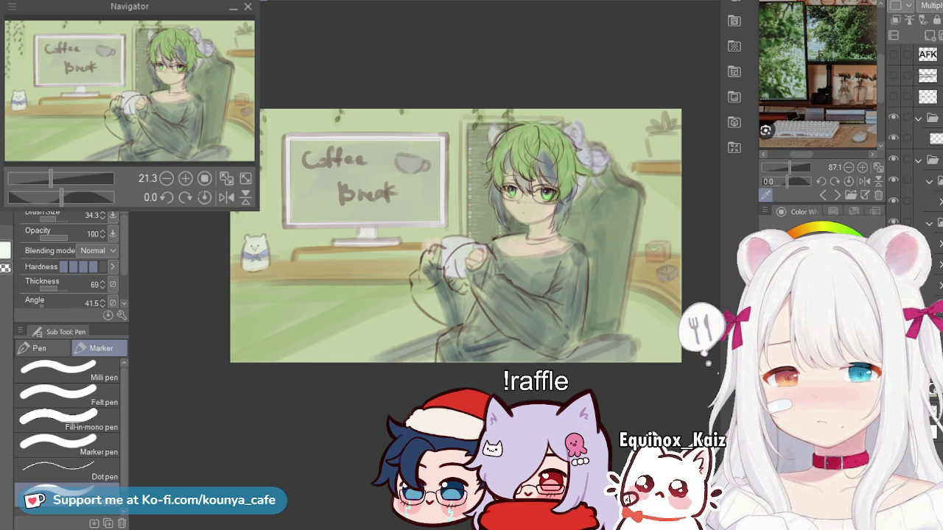
left_click(934, 411)
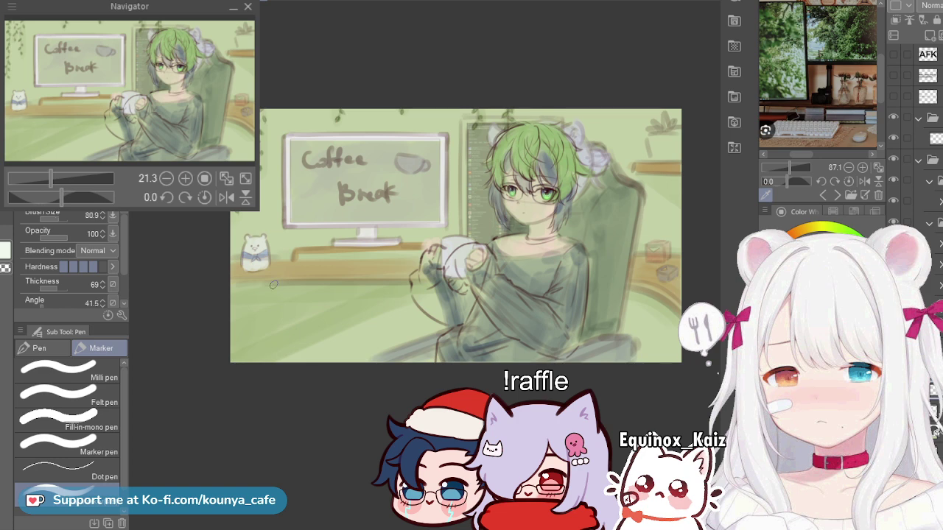
key("]")
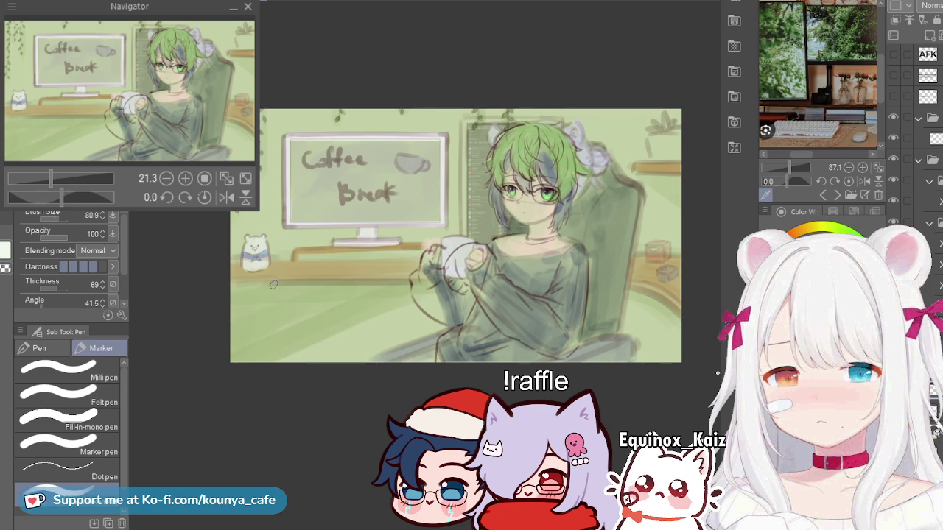
key("bracketleft")
left_click_drag(271, 280, 285, 312)
key("ctrl+z")
left_click_drag(266, 280, 324, 340)
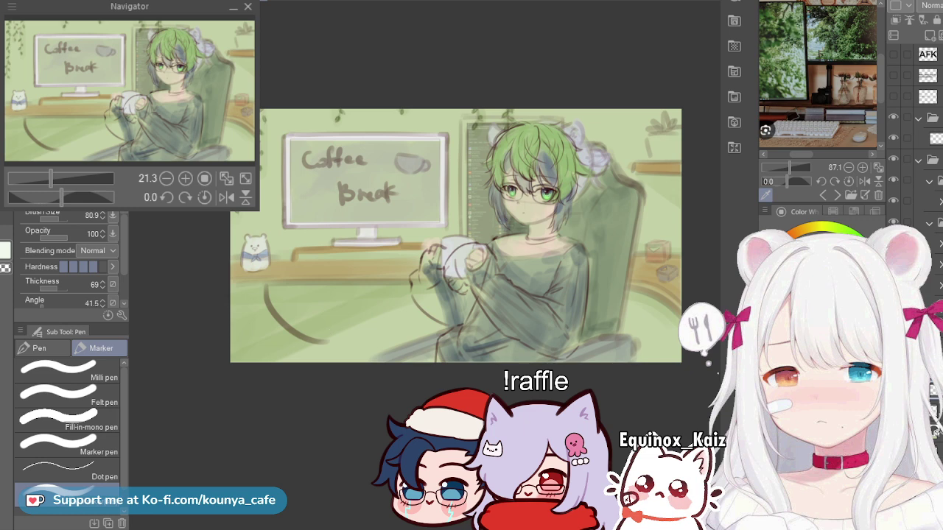
Step: Complete the drooping line beneath the desk as a wide U-shape, undoing misplaced strokes, and raise it slightly with a Scale/Rotate transform
key("ctrl+z")
mouse_move(260, 288)
left_mouse_down()
mouse_move(290, 342)
mouse_move(319, 358)
mouse_move(363, 309)
left_mouse_up()
key("ctrl+z")
key("ctrl+z")
mouse_move(292, 343)
left_mouse_down()
mouse_move(329, 344)
mouse_move(394, 275)
left_mouse_up()
key("ctrl+z")
mouse_move(291, 345)
left_mouse_down()
mouse_move(348, 331)
mouse_move(366, 299)
left_mouse_up()
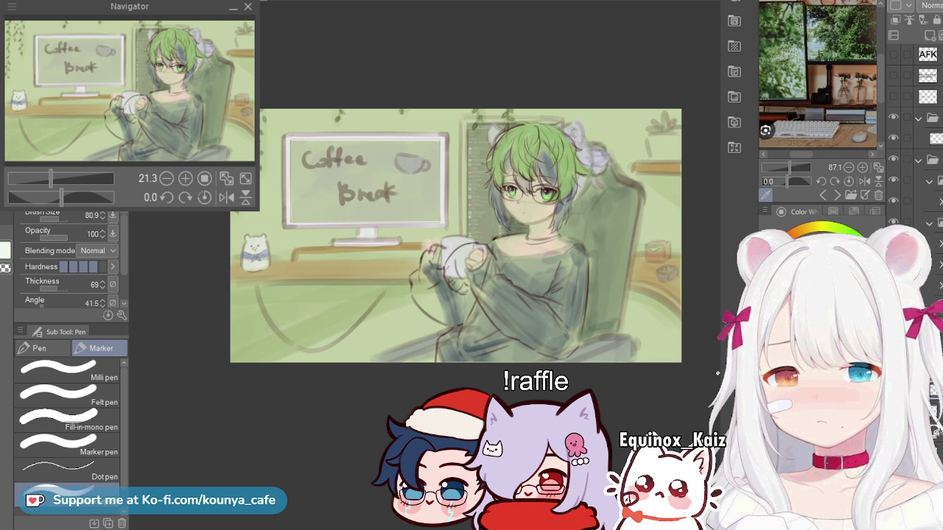
key("ctrl+z")
mouse_move(293, 345)
left_mouse_down()
mouse_move(330, 340)
mouse_move(373, 280)
left_mouse_up()
key("ctrl+z")
key("ctrl+y")
key("ctrl+z")
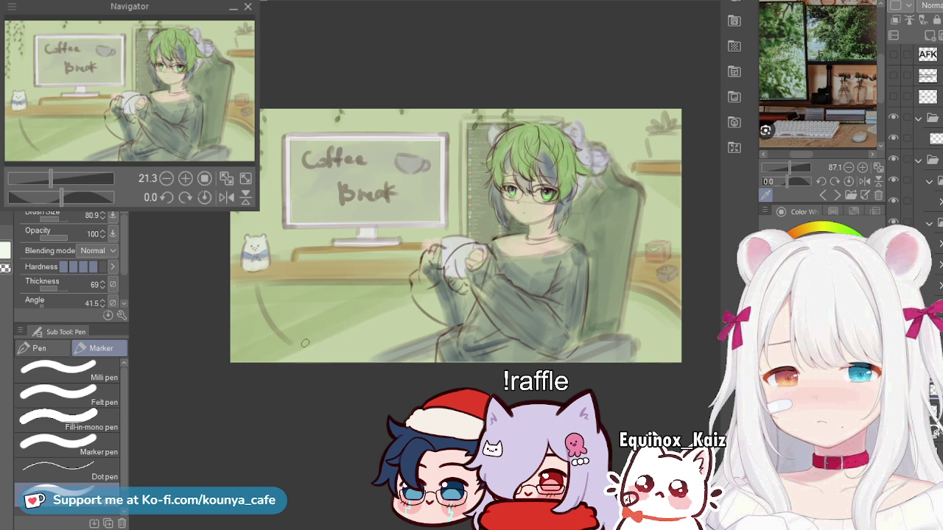
mouse_move(297, 341)
left_mouse_down()
mouse_move(309, 346)
mouse_move(378, 285)
left_mouse_up()
key("ctrl+z")
mouse_move(294, 345)
left_mouse_down()
mouse_move(366, 299)
mouse_move(319, 310)
mouse_move(318, 300)
left_mouse_up()
key("ctrl+t")
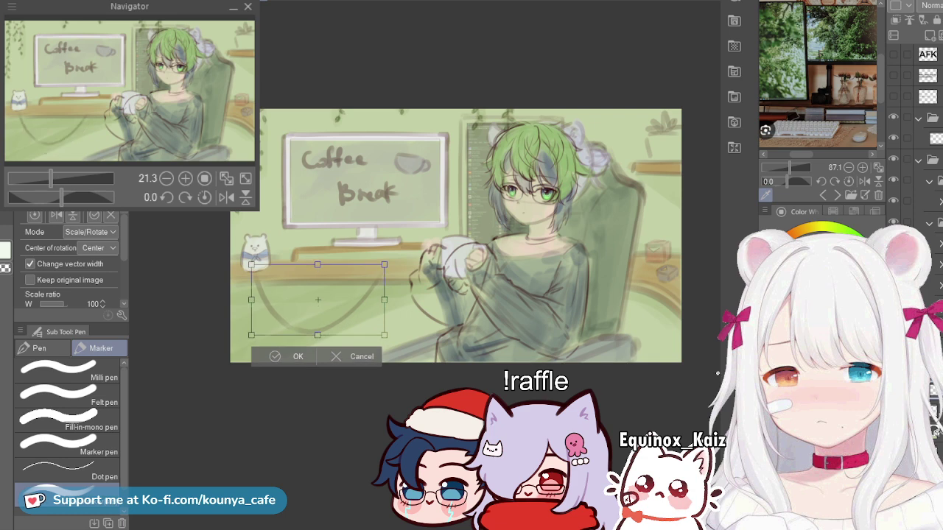
key("Return")
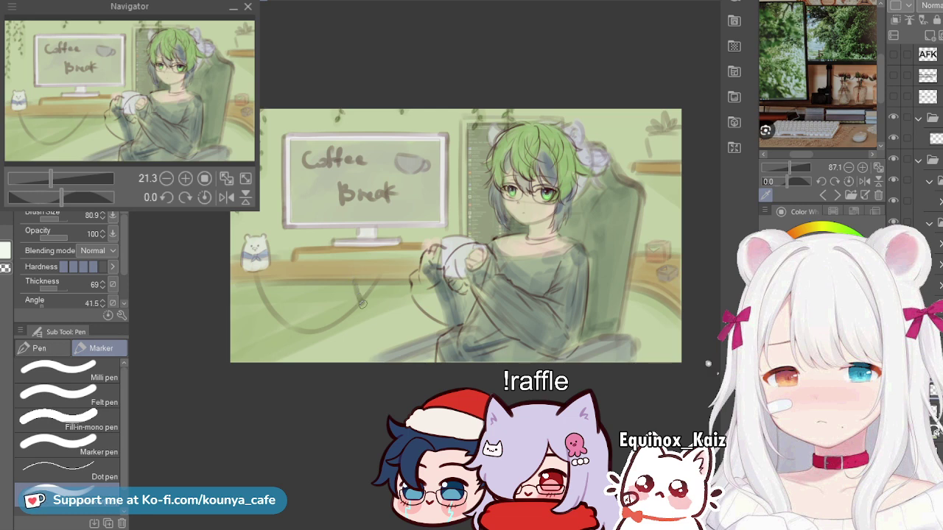
Step: Draw a second curve from beneath the desk down toward the character's lap, crossing the U-shaped line, undoing the misplaced attempts
left_click_drag(366, 304, 414, 335)
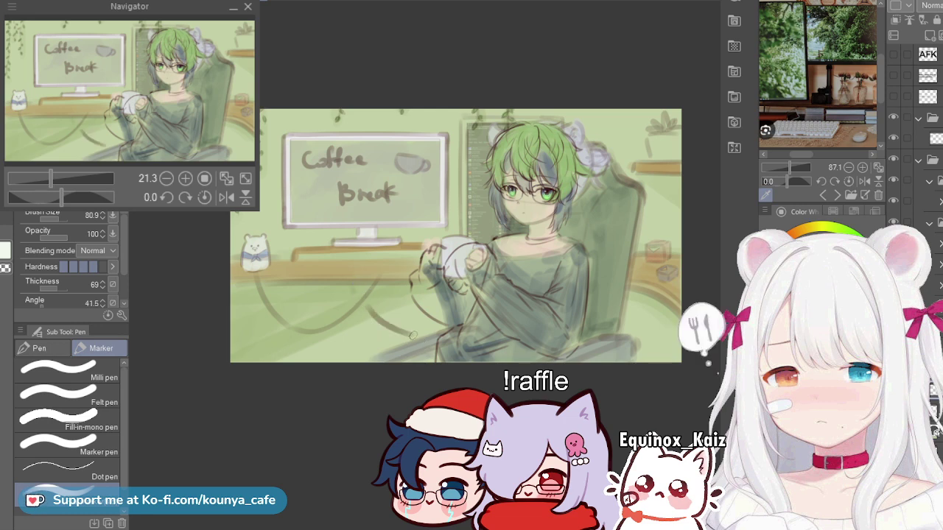
key("ctrl+z")
mouse_move(355, 277)
left_mouse_down()
mouse_move(382, 311)
mouse_move(349, 280)
mouse_move(372, 310)
mouse_move(358, 297)
mouse_move(413, 338)
left_mouse_up()
key("ctrl+z")
key("ctrl+z")
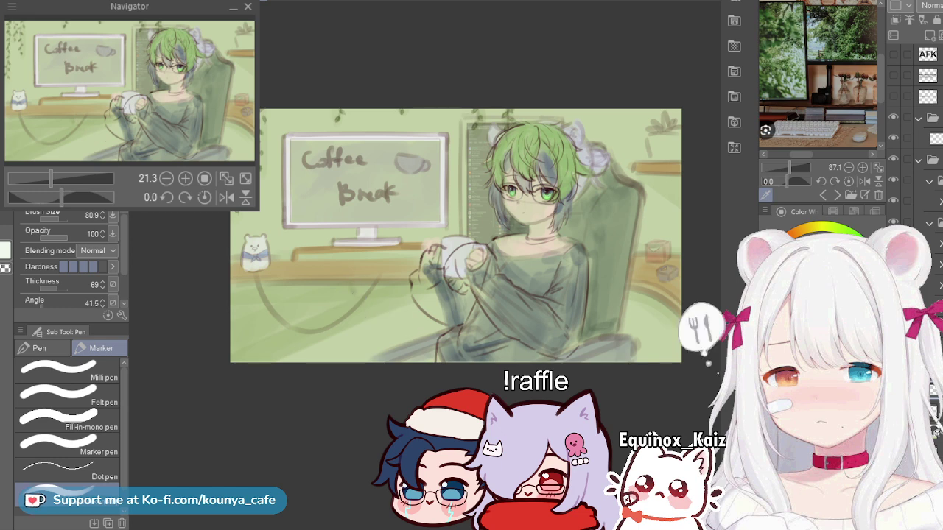
left_click_drag(359, 300, 420, 340)
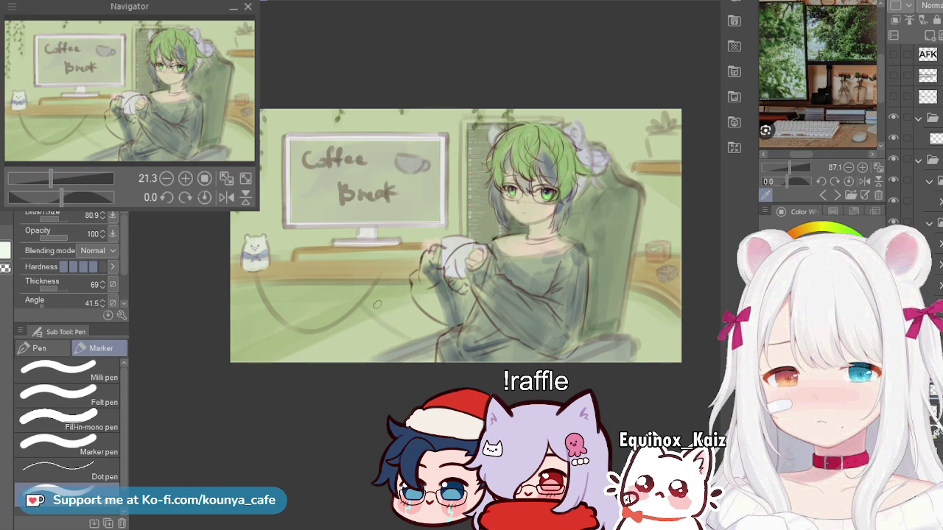
key("ctrl+z")
left_click_drag(350, 281, 402, 337)
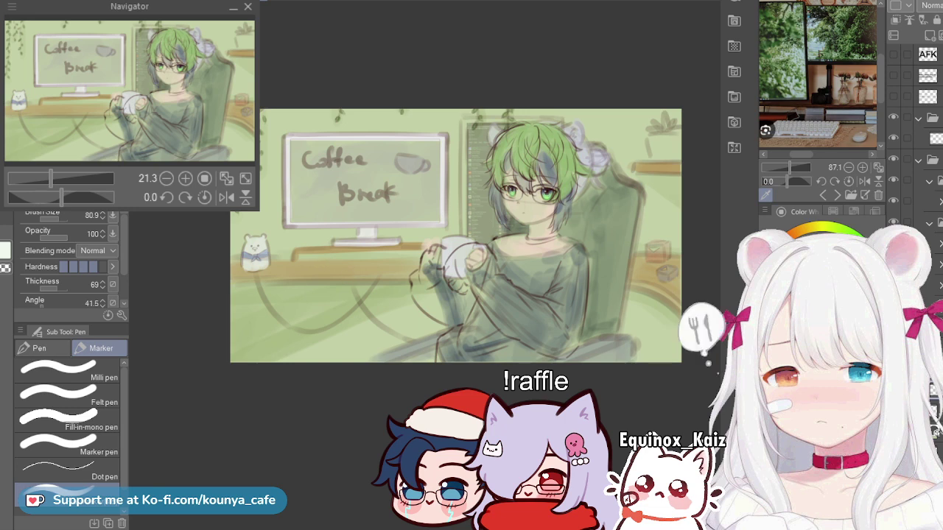
Step: Shift the two drooping curves beneath the desk slightly to the right with a Scale/Rotate transform
key("ctrl+t")
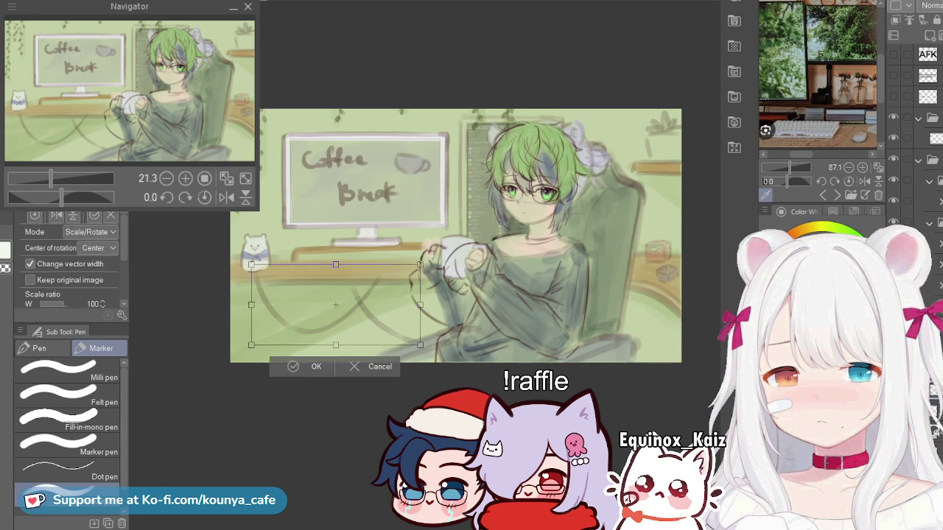
key("Right")
key("Right")
key("Right")
key("Right")
key("Right")
key("Right")
key("Right")
key("Right")
key("Right")
key("Right")
key("Right")
key("Right")
key("Right")
key("Right")
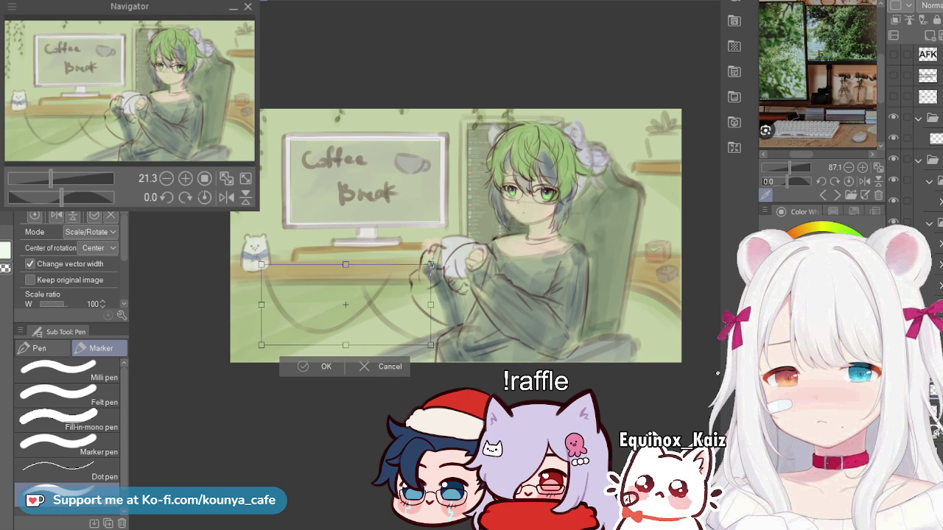
key("Return")
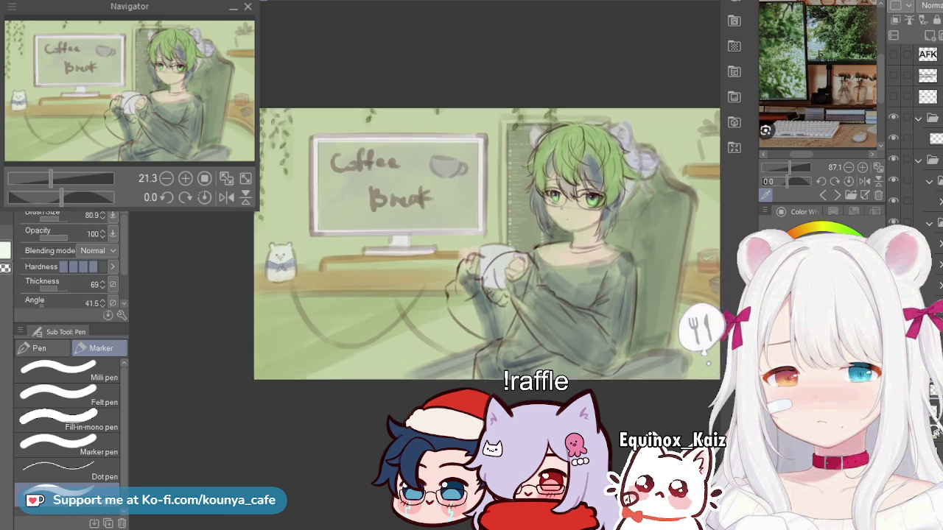
Step: With the brush at 56.4, draw a curve beneath the desk toward the canvas's lower edge, undoing misplaced strokes, and shift the lines slightly right
scroll(504, 280, "up", 1)
scroll(505, 280, "up", 1)
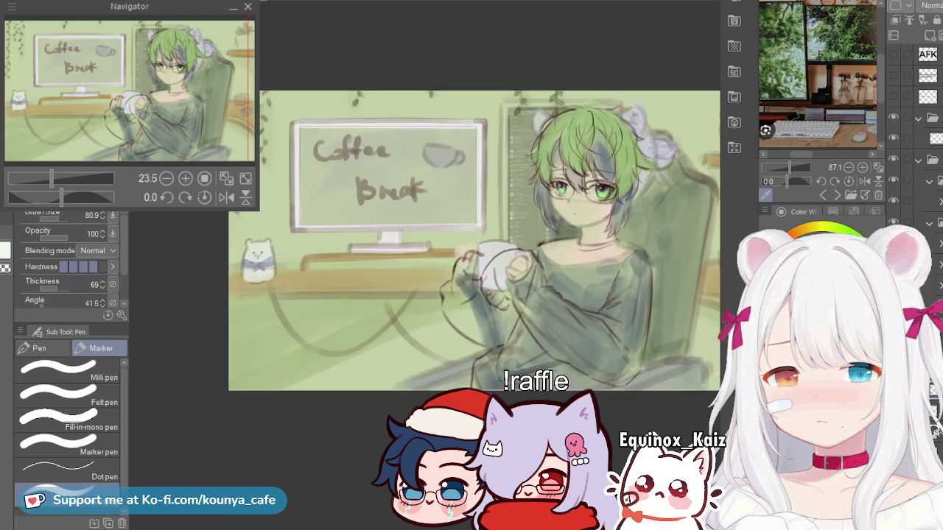
scroll(325, 271, "up", 2)
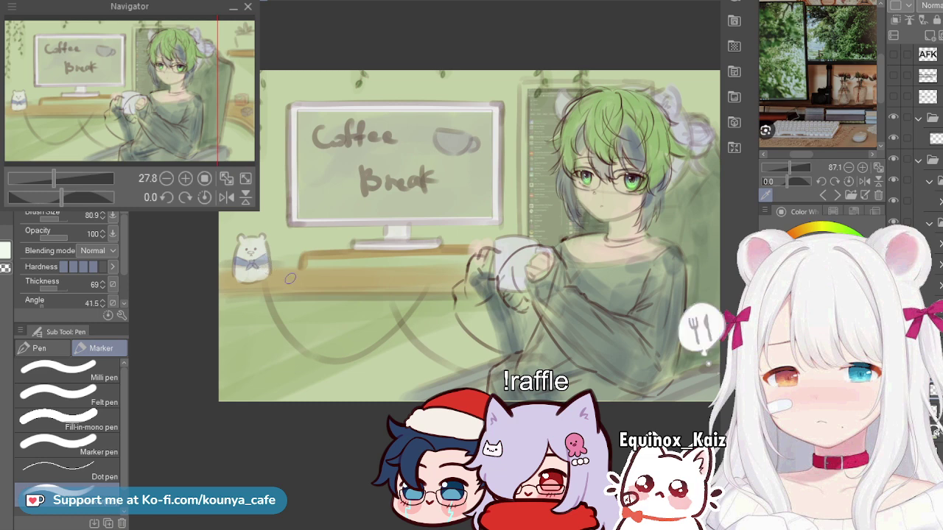
key("bracketleft")
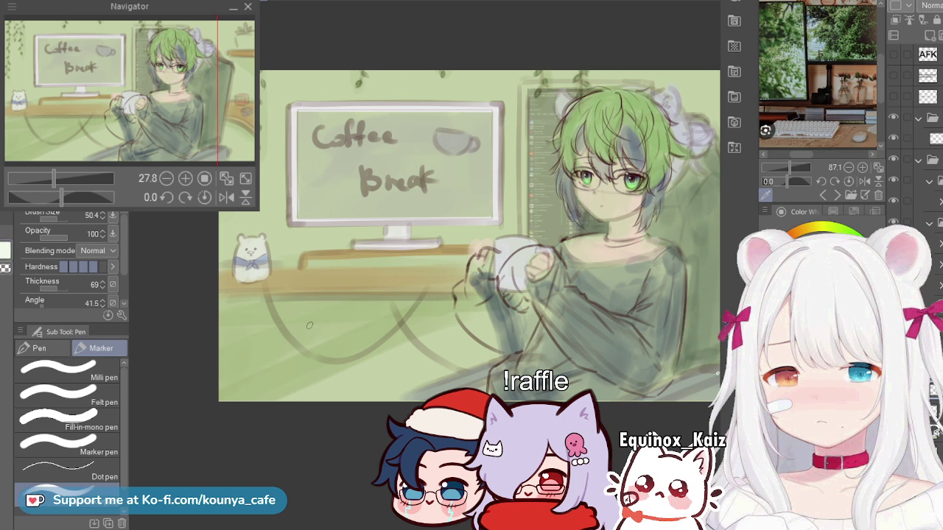
key("]")
key("ctrl+z")
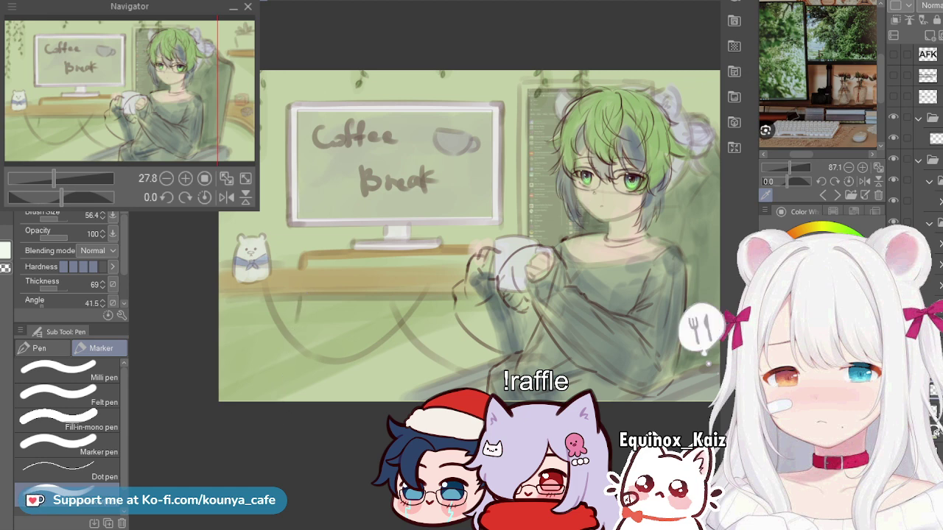
left_click_drag(302, 316, 283, 399)
key("ctrl+z")
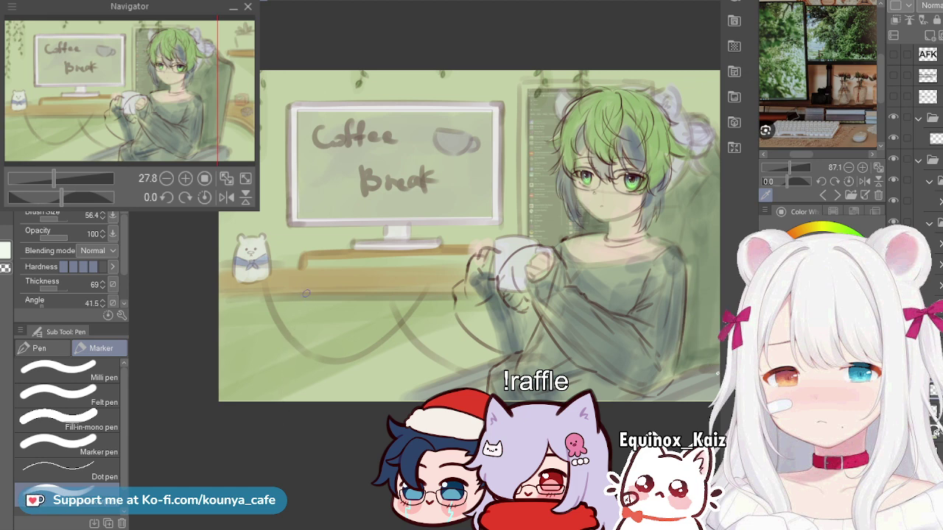
left_click_drag(301, 315, 276, 398)
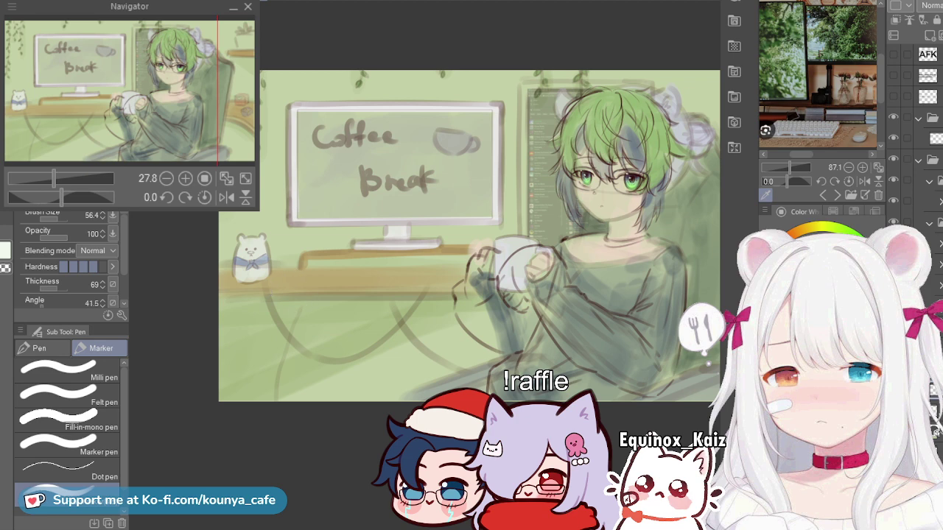
key("ctrl+t")
left_click_drag(314, 307, 333, 308)
key("Return")
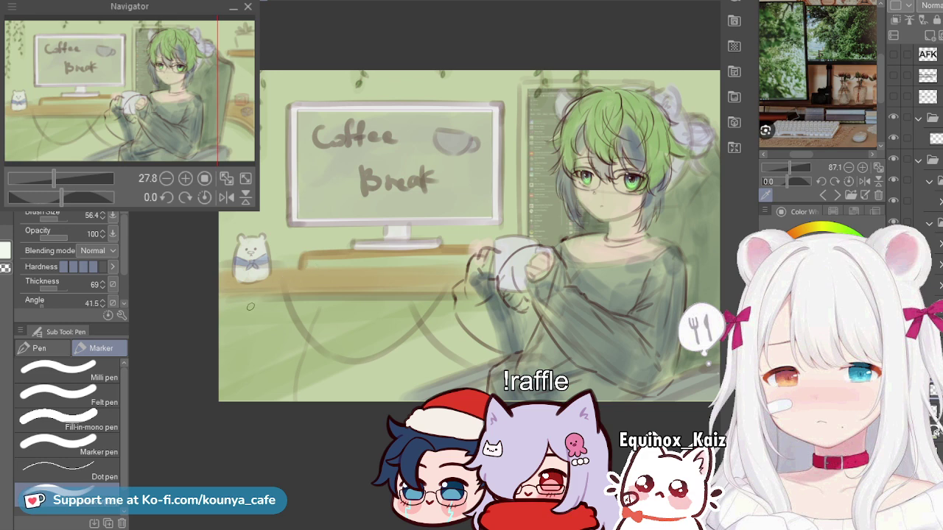
Step: Enlarge the brush to 66.4 and draw slanted cable lines beneath the bear figurine toward the canvas's left edge, redoing the second one
key("]")
key("]")
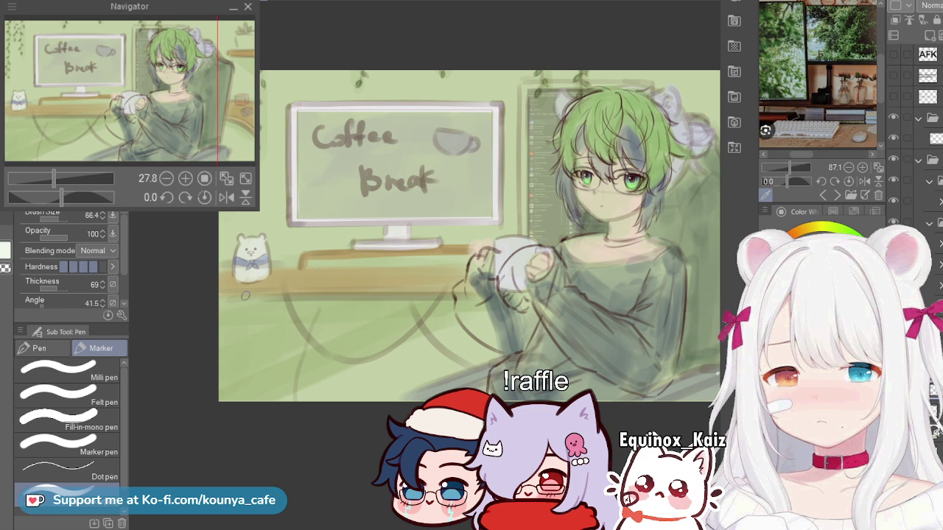
left_click_drag(246, 296, 210, 383)
left_click_drag(261, 293, 243, 327)
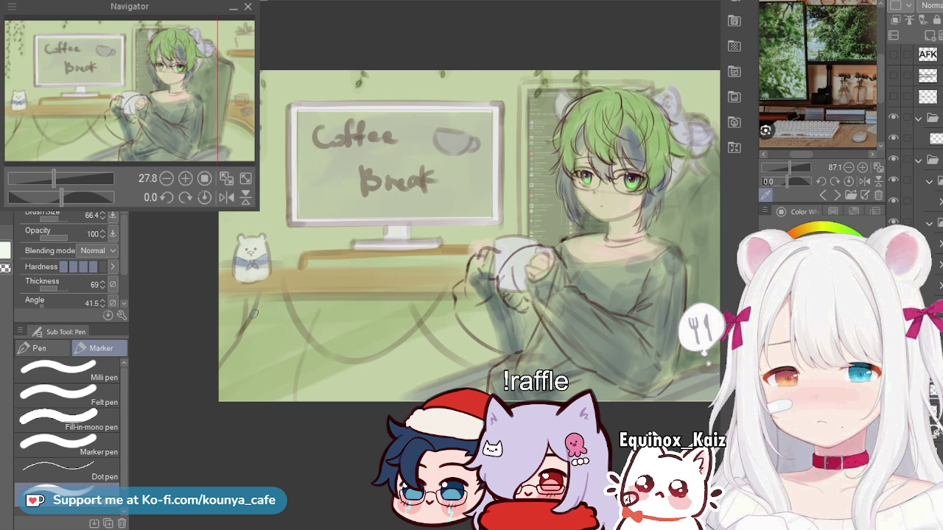
key("ctrl+z")
left_click_drag(260, 296, 241, 334)
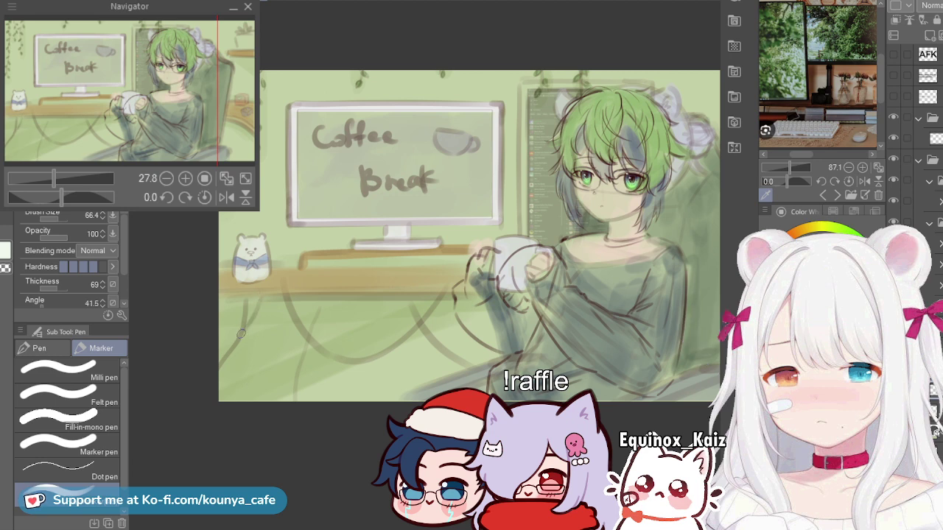
scroll(252, 311, "down", 4)
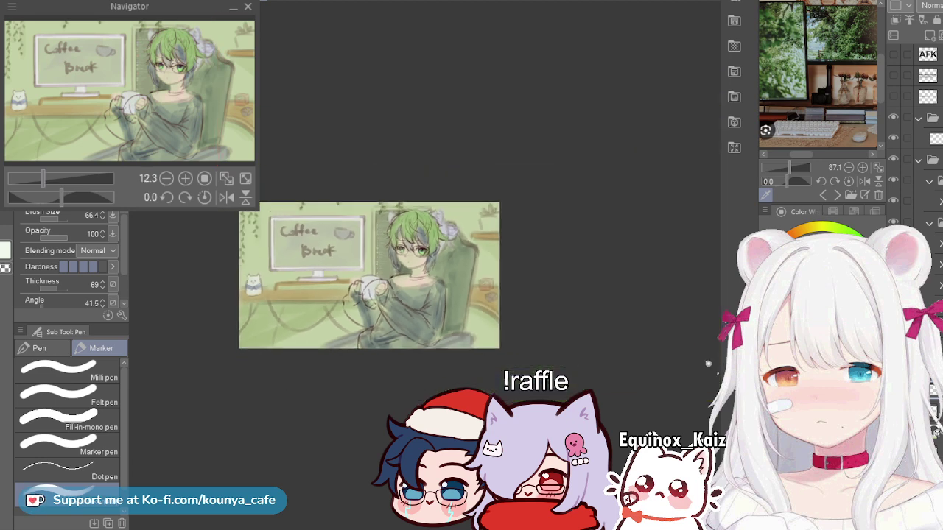
Step: Clear the sketched box and small tray off the desk section behind the chair
scroll(313, 277, "up", 4)
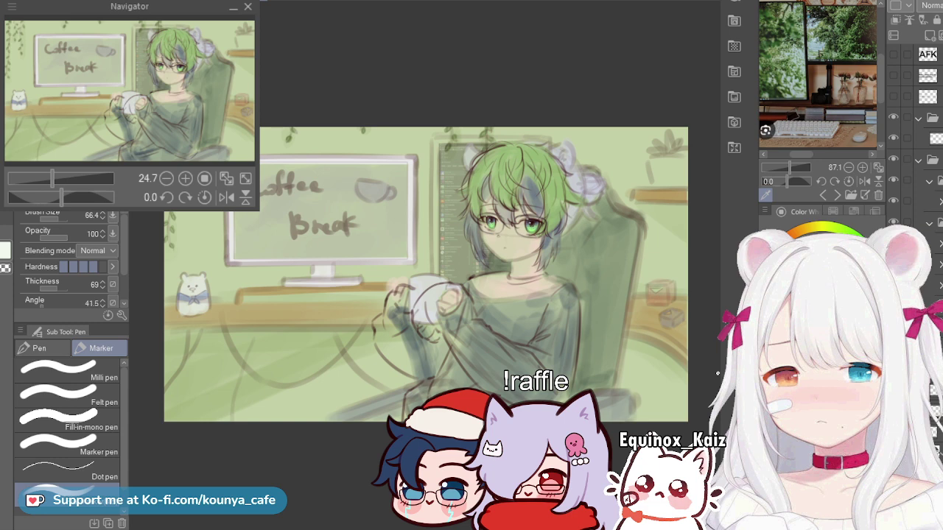
scroll(914, 140, "down", 2)
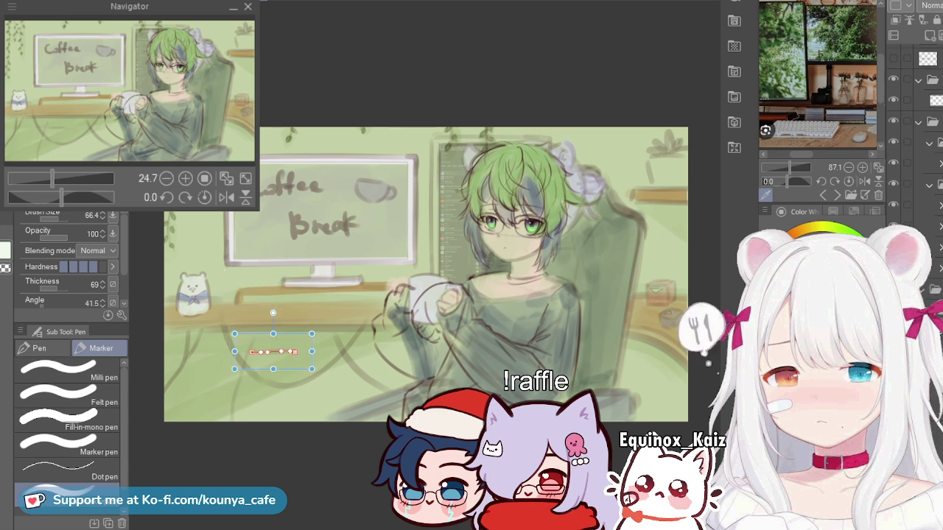
scroll(914, 140, "down", 3)
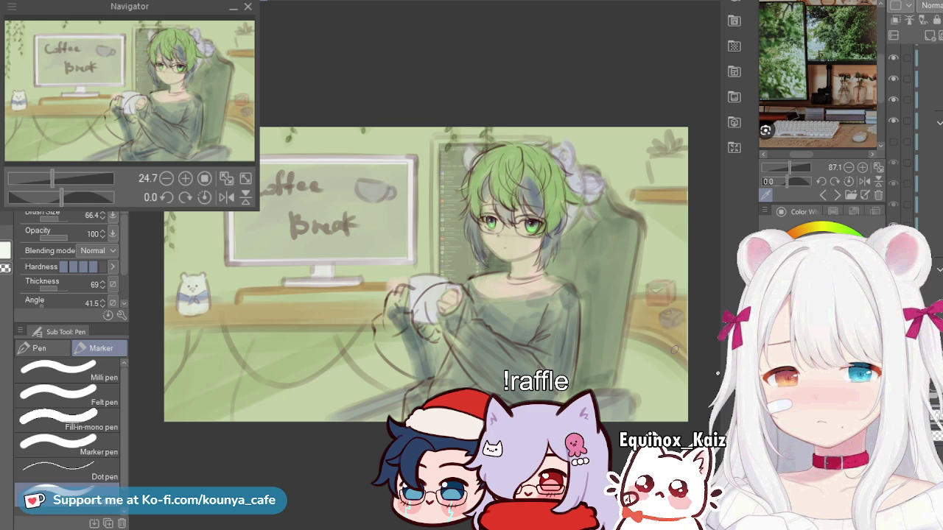
mouse_move(655, 311)
left_mouse_down()
mouse_move(577, 303)
mouse_move(646, 309)
left_mouse_up()
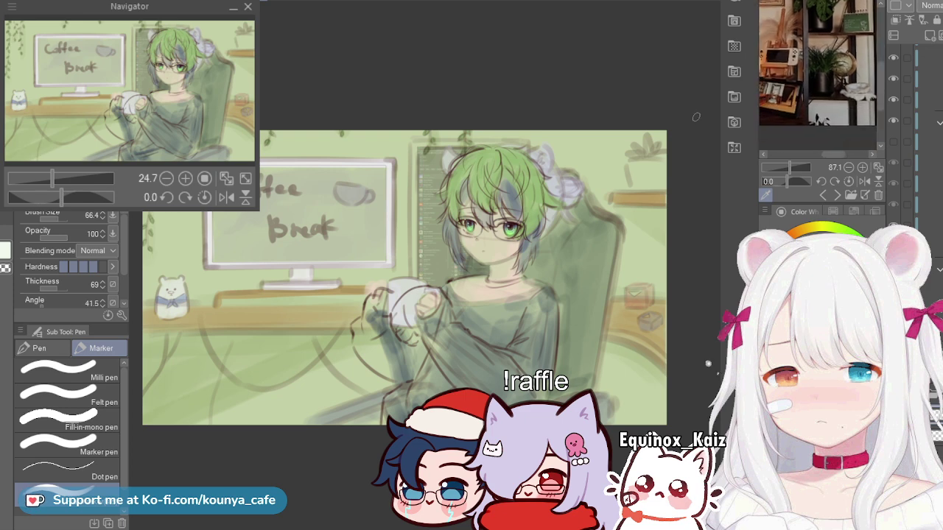
scroll(568, 300, "up", 3)
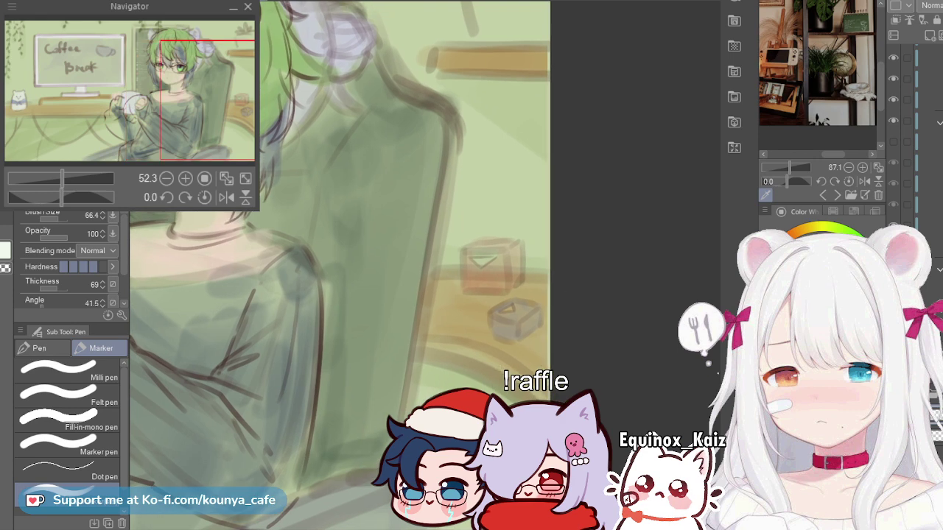
left_click(487, 269, "ctrl")
key("Return")
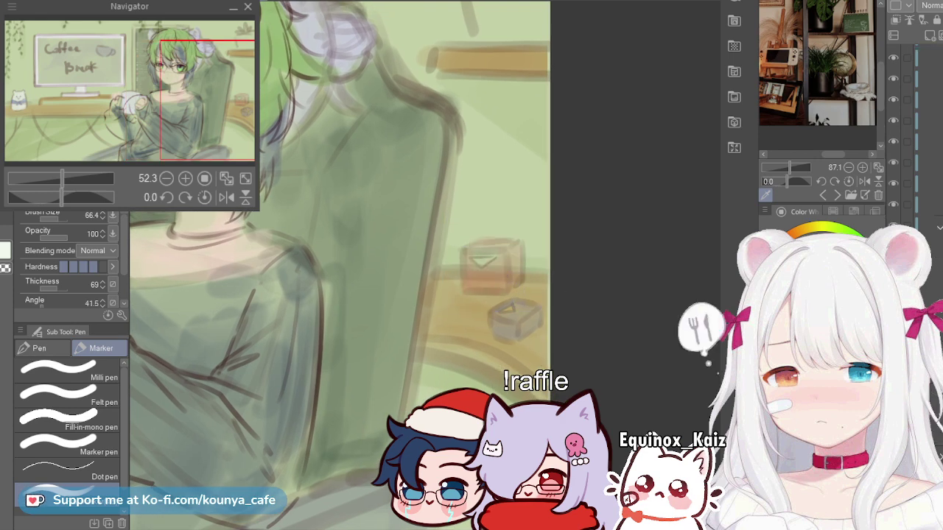
key("ctrl+t")
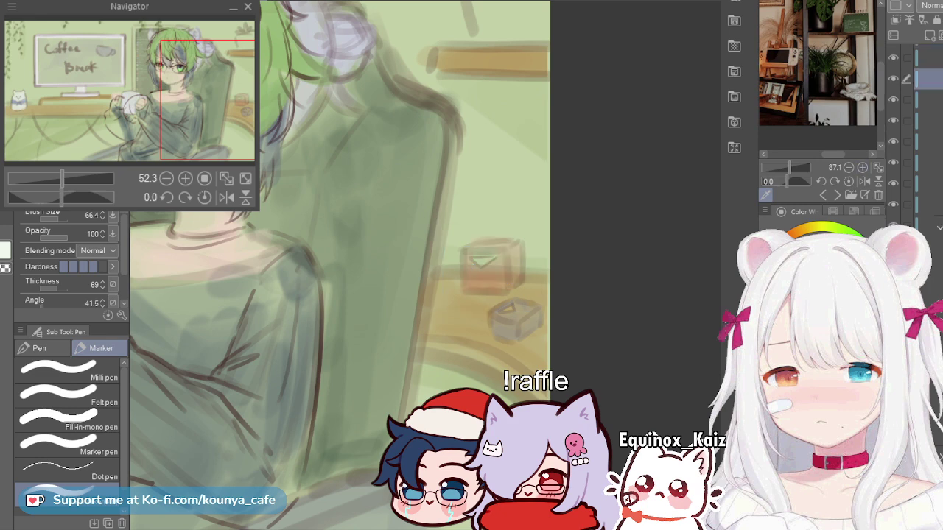
left_click(507, 271, "ctrl")
scroll(918, 140, "up", 4)
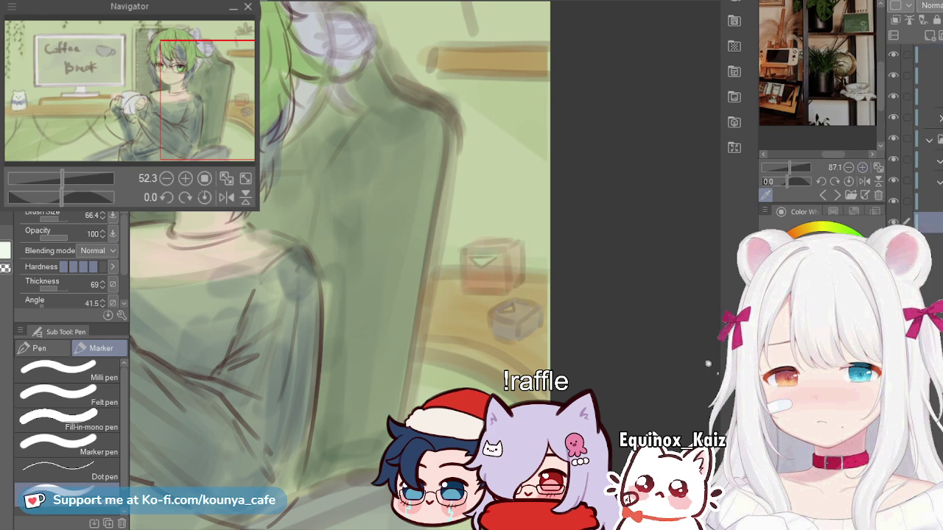
key("Delete")
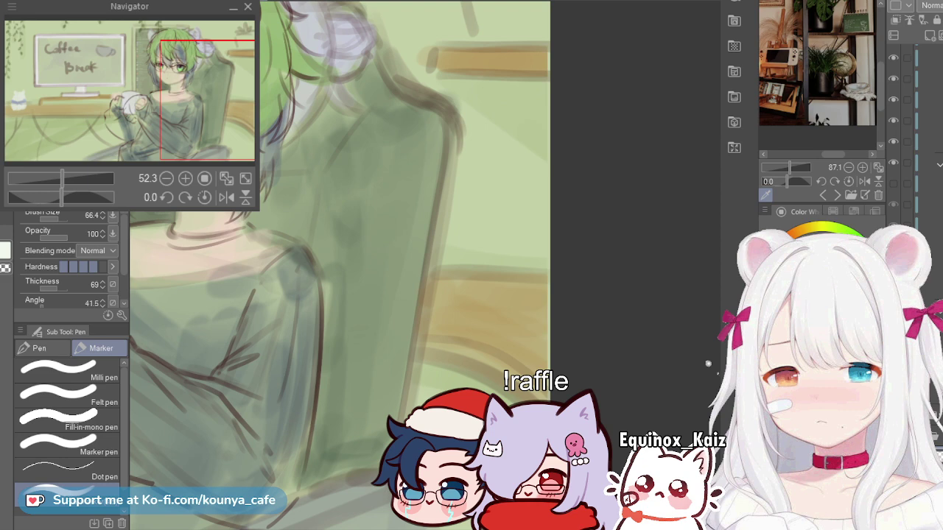
left_click_drag(451, 300, 490, 265)
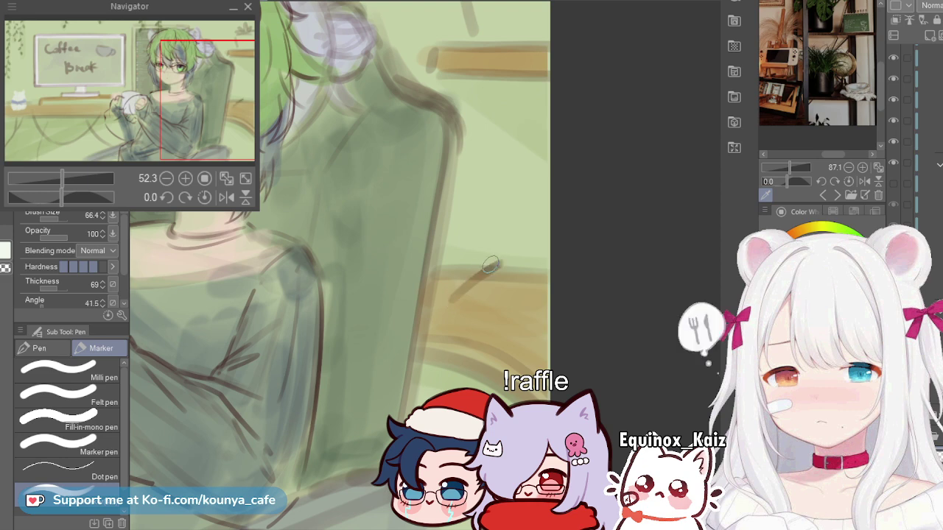
key("ctrl+z")
left_click_drag(452, 297, 503, 255)
key("ctrl+z")
Step: Reduce the brush to 25.7 and draw a straight line across the desk behind the chair, from its back edge toward the front
left_click_drag(510, 318, 560, 319)
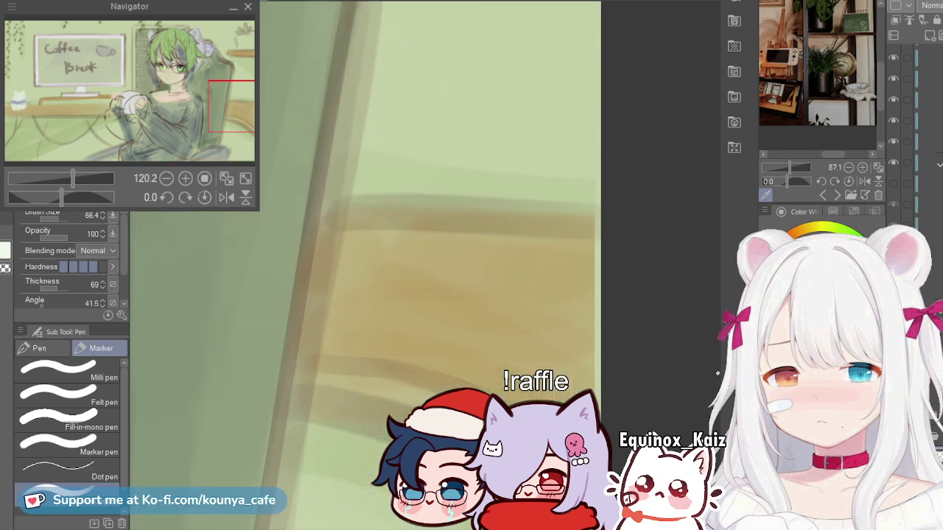
scroll(464, 247, "down", 1)
scroll(465, 246, "down", 3)
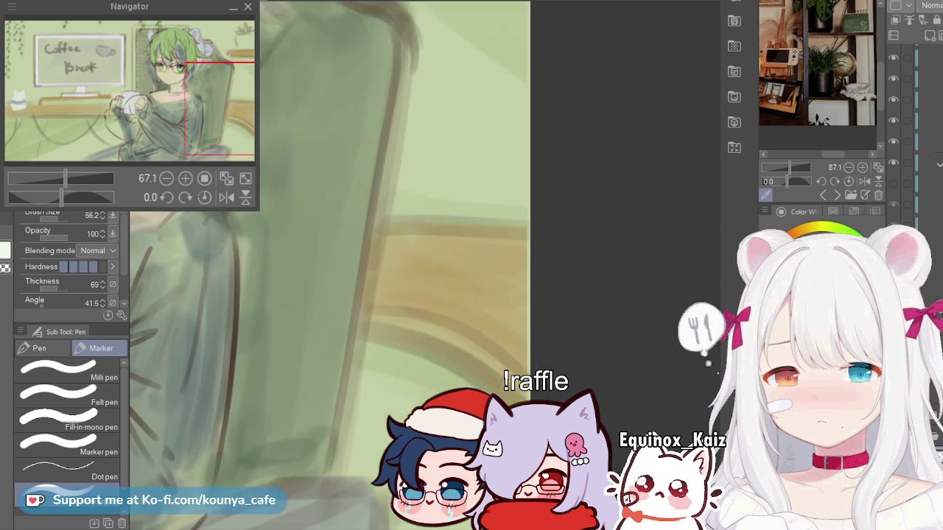
left_click_drag(412, 246, 474, 269)
scroll(446, 269, "up", 2)
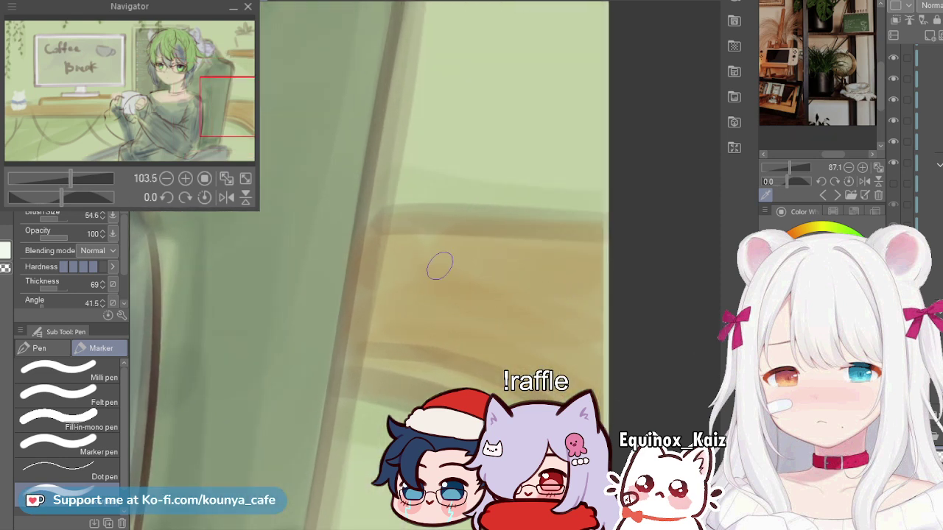
key("bracketleft")
key("bracketleft")
key("bracketleft")
key("bracketleft")
key("bracketleft")
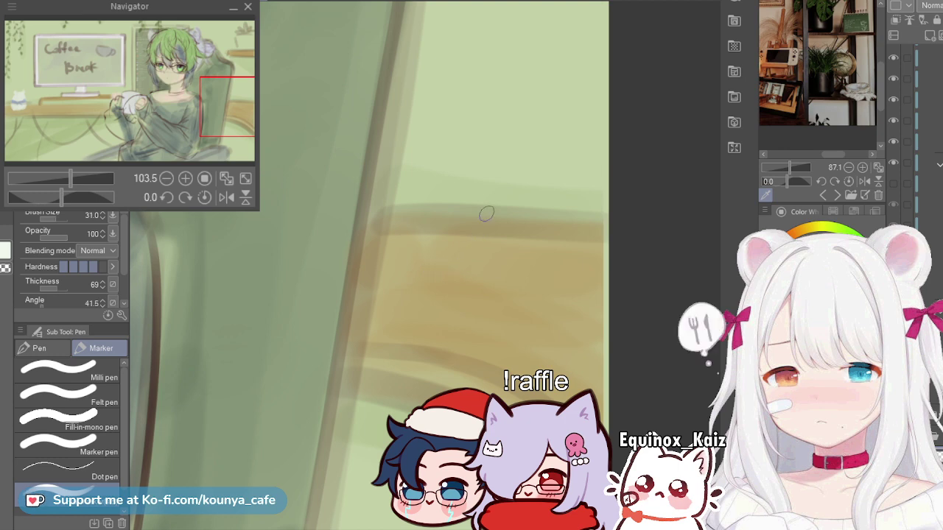
key("shift+space")
mouse_move(511, 179)
left_mouse_down()
mouse_move(453, 149)
mouse_move(414, 146)
left_mouse_up()
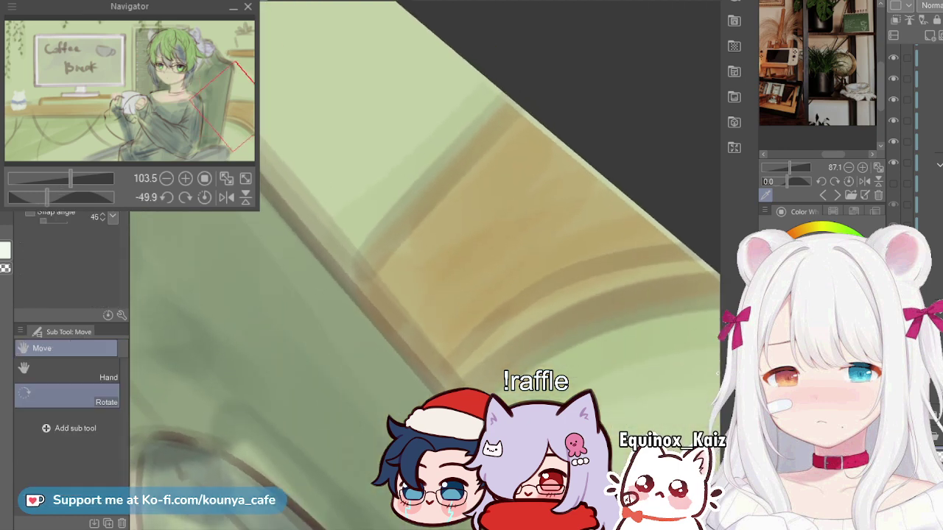
key("space")
mouse_move(472, 196)
left_mouse_down()
mouse_move(372, 251)
mouse_move(322, 293)
mouse_move(320, 314)
left_mouse_up()
scroll(379, 244, "up", 1)
key("bracketleft")
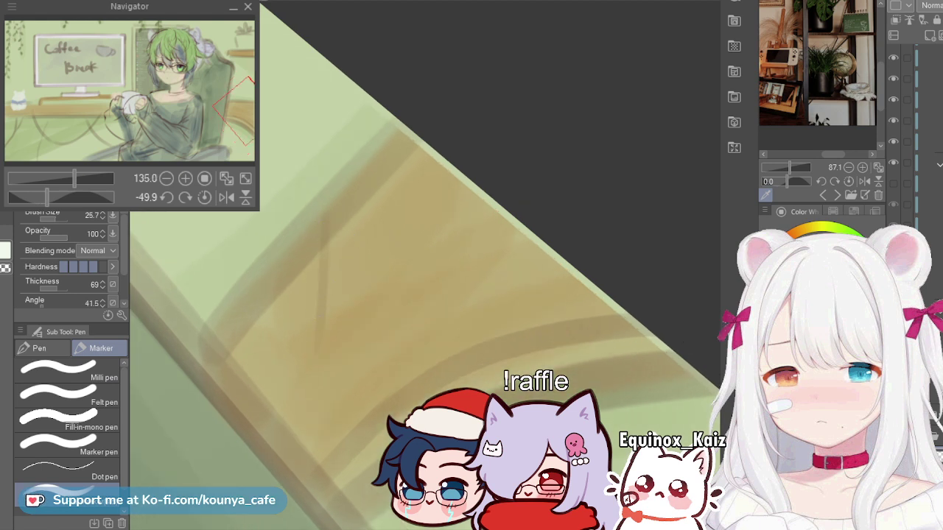
key("ctrl+z")
left_click_drag(331, 217, 315, 344)
left_click_drag(329, 224, 304, 363)
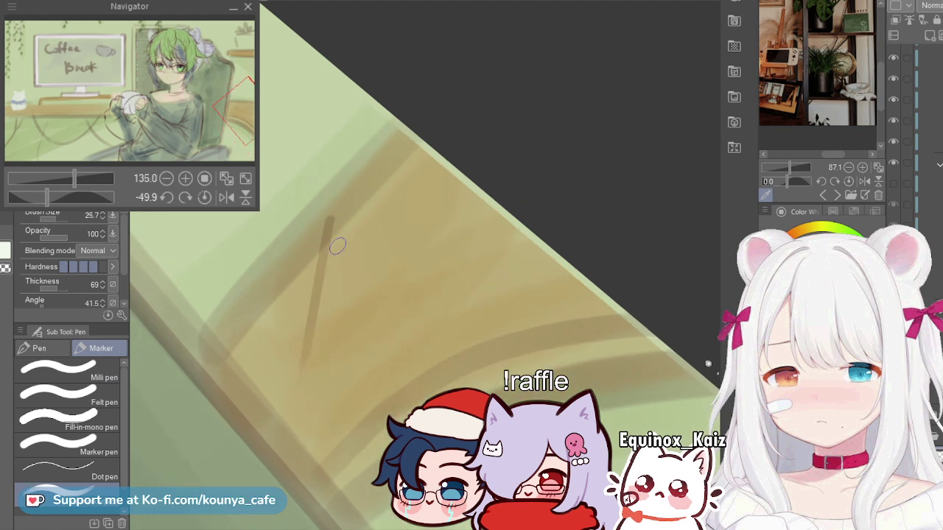
Step: Draw a second straight line from the first line's upper end toward the canvas's right edge, undoing the earlier attempt
mouse_move(333, 211)
left_mouse_down()
mouse_move(379, 199)
mouse_move(383, 186)
left_mouse_up()
key("ctrl+z")
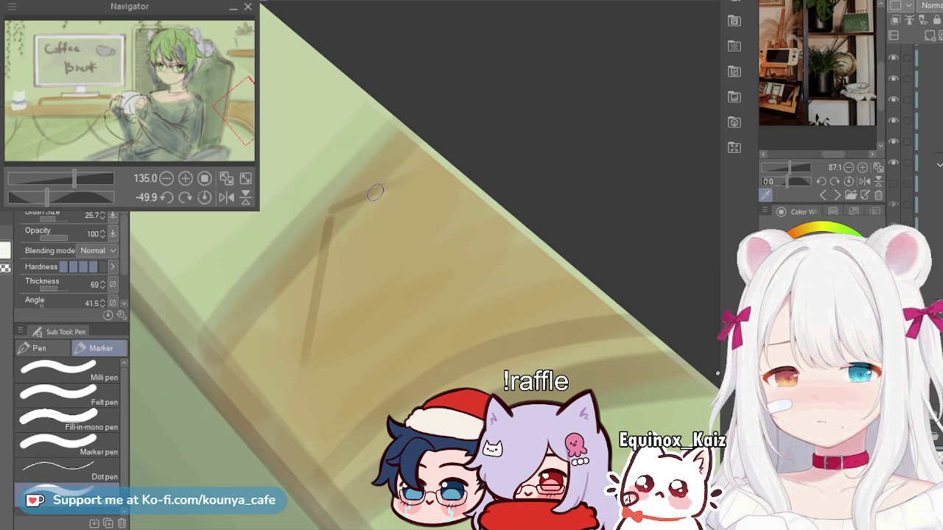
key("ctrl+z")
left_click_drag(332, 211, 400, 179)
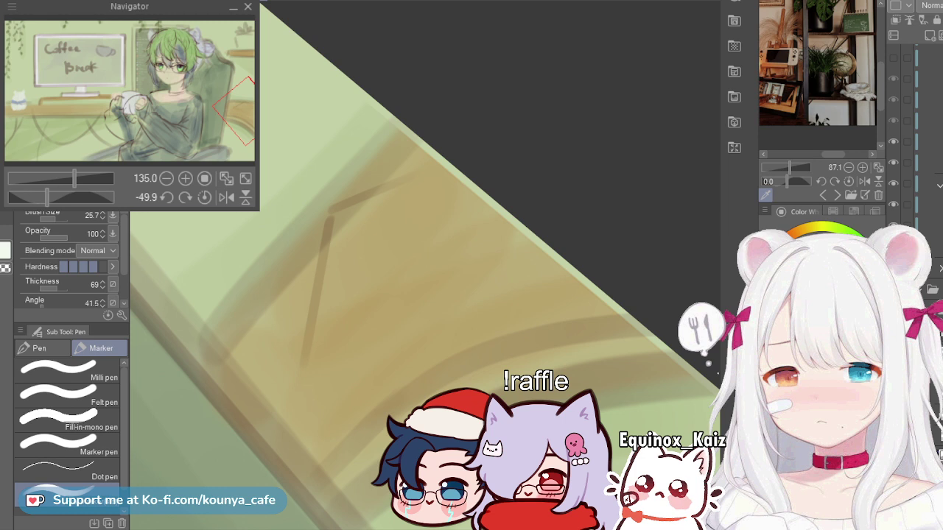
key("ctrl")
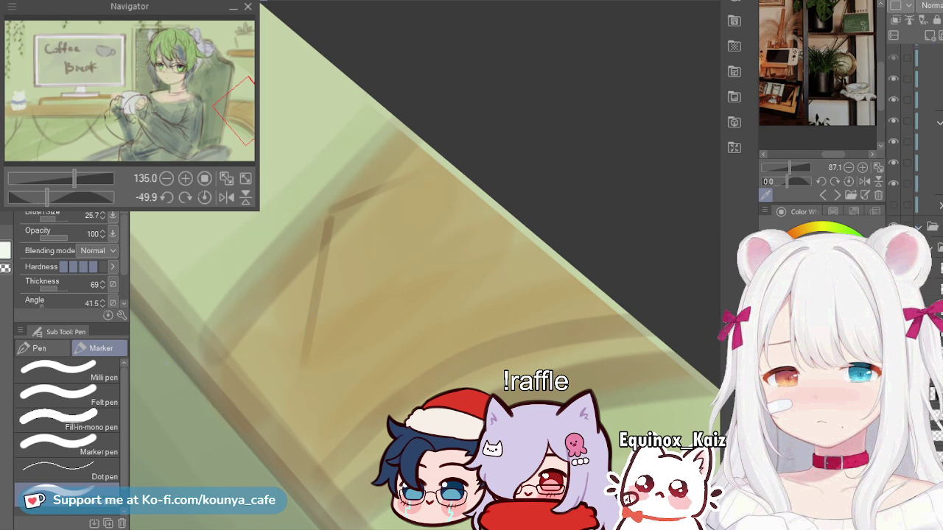
scroll(915, 221, "down", 2)
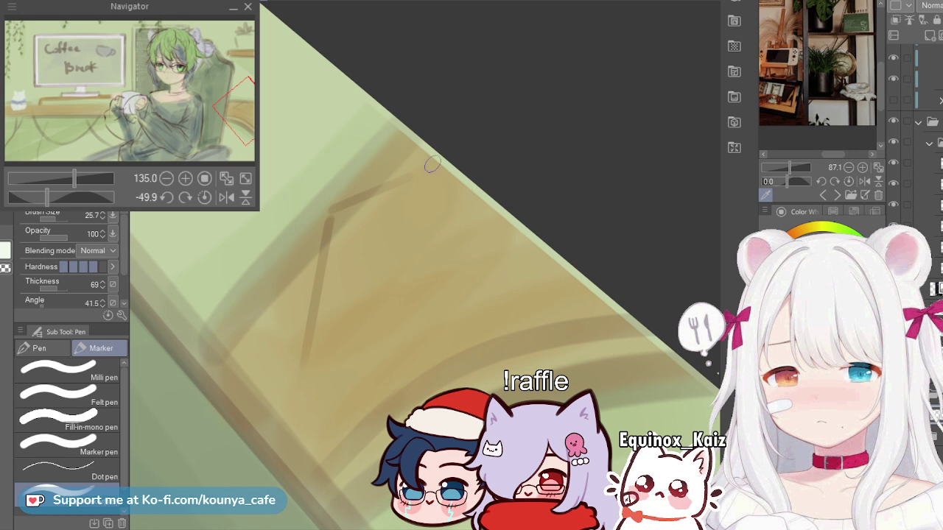
Step: Draw a third straight line parallel to the first, starting near the canvas's right edge, undoing the attempts that are off
mouse_move(385, 186)
left_mouse_down()
mouse_move(431, 167)
mouse_move(407, 175)
mouse_move(423, 269)
left_mouse_up()
key("ctrl+z")
left_click_drag(441, 185, 428, 330)
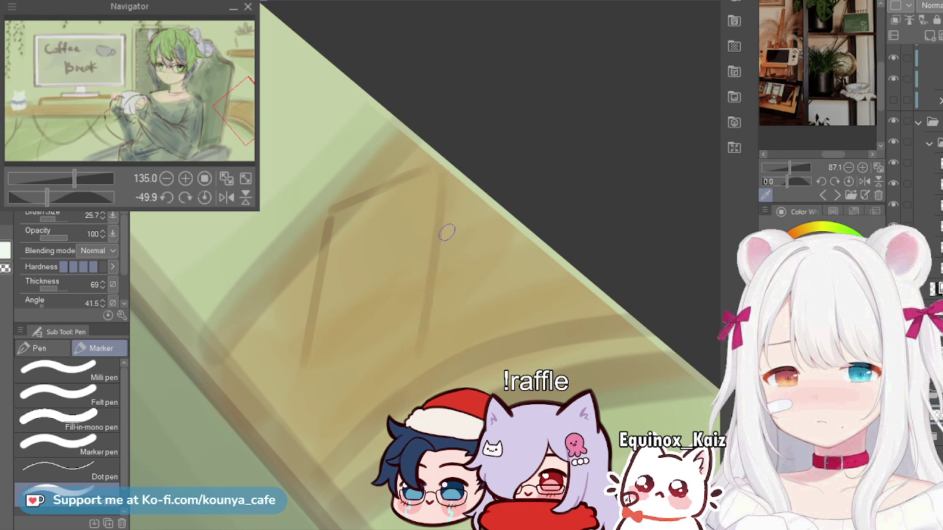
key("ctrl+z")
left_click_drag(450, 177, 442, 328)
key("ctrl+z")
left_click_drag(448, 174, 429, 324)
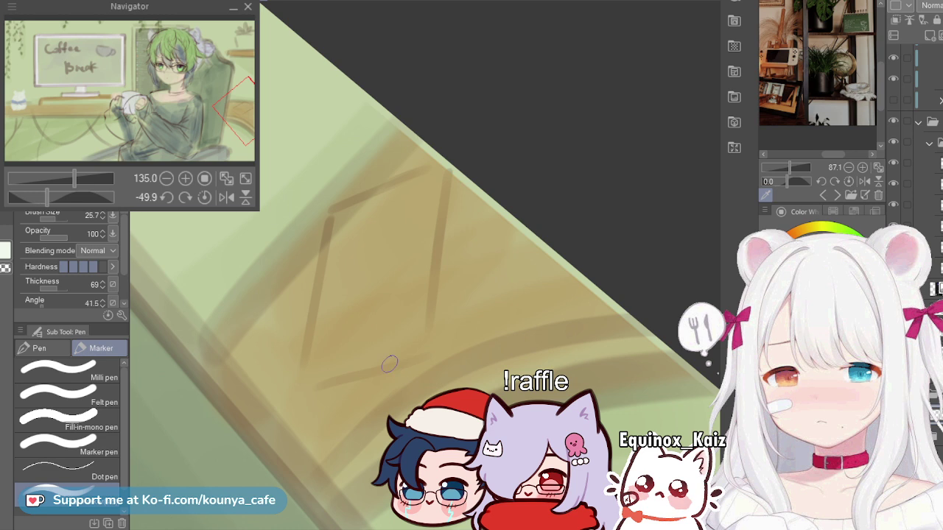
Step: Draw a short fourth line between the front ends of the two long lines, undoing the first attempt
left_click_drag(317, 366, 427, 325)
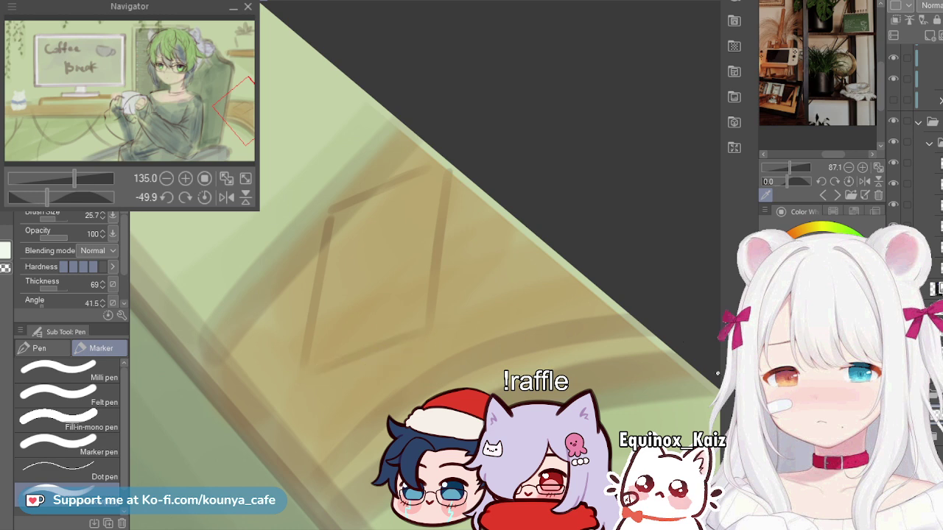
key("ctrl+z")
left_click_drag(314, 368, 390, 348)
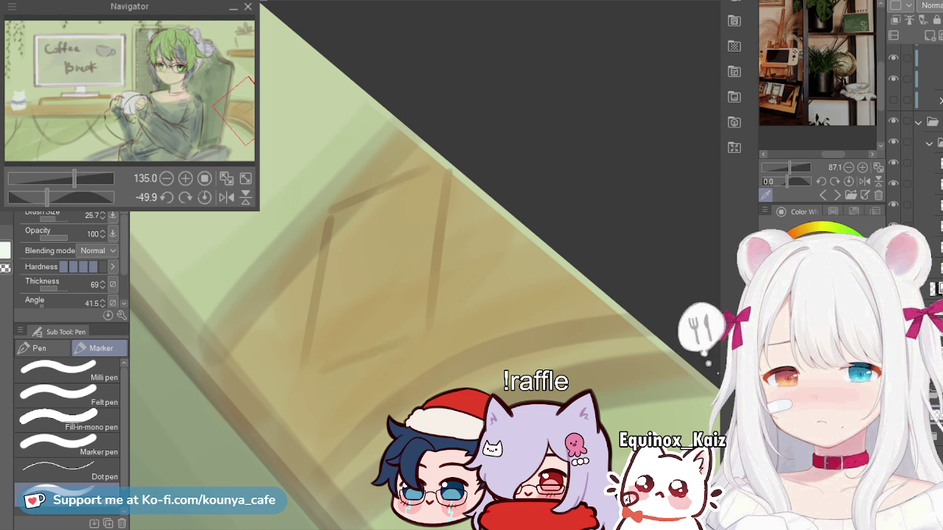
Step: Reduce the brush to 17.1 and retrace the short front line of the four-sided outline, undoing the unwanted strokes
scroll(361, 347, "up", 3)
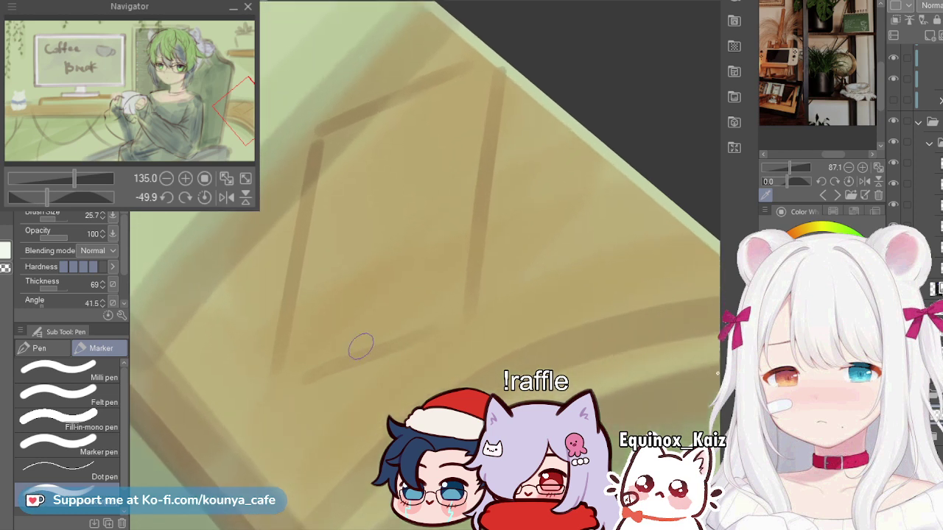
key("[")
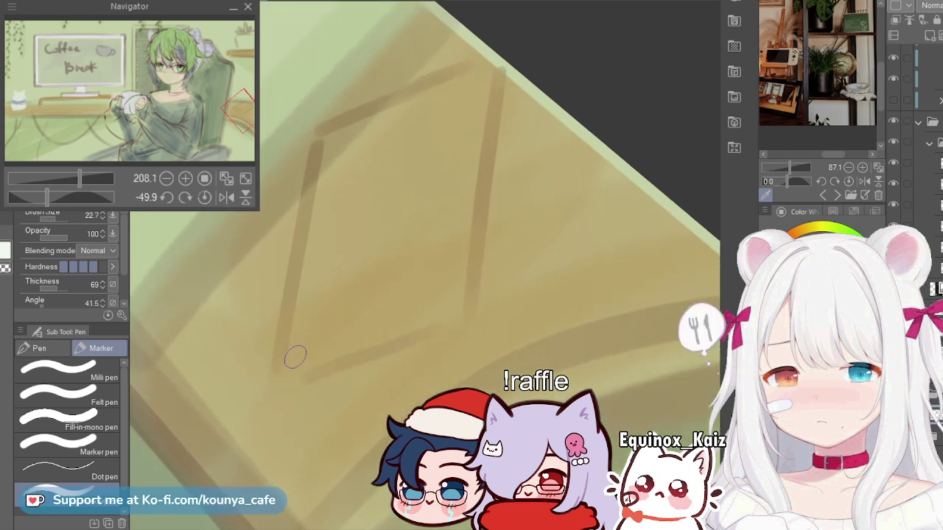
left_click_drag(282, 382, 405, 347)
key("ctrl+z")
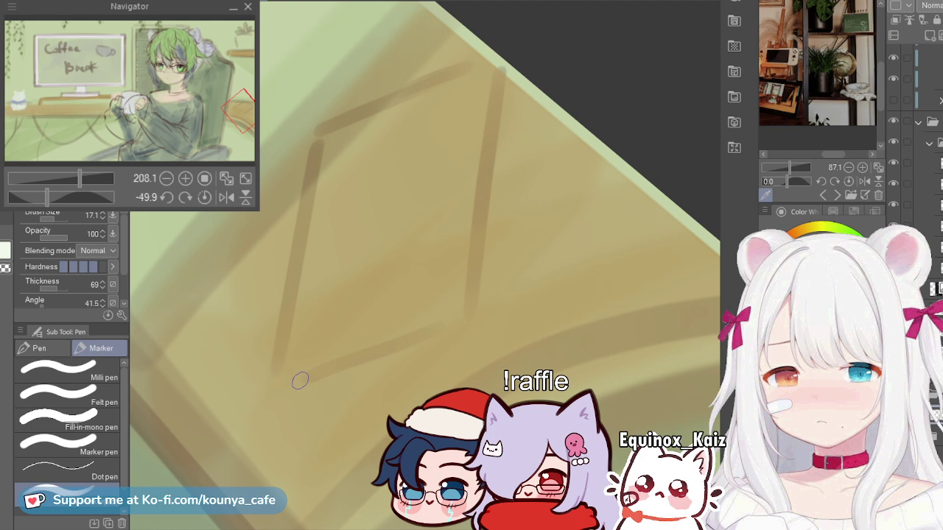
left_click_drag(280, 385, 351, 364)
key("ctrl+z")
left_click_drag(291, 383, 442, 335)
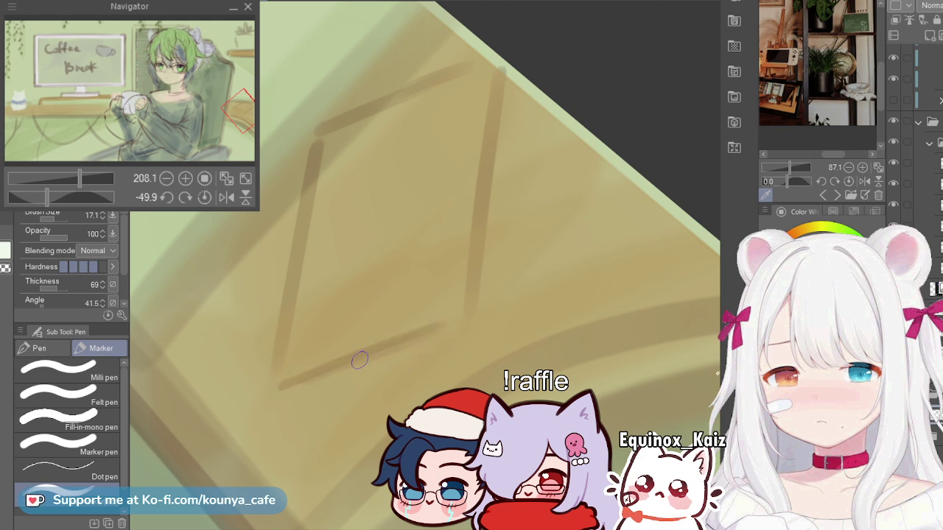
key("ctrl+z")
left_click_drag(300, 377, 461, 331)
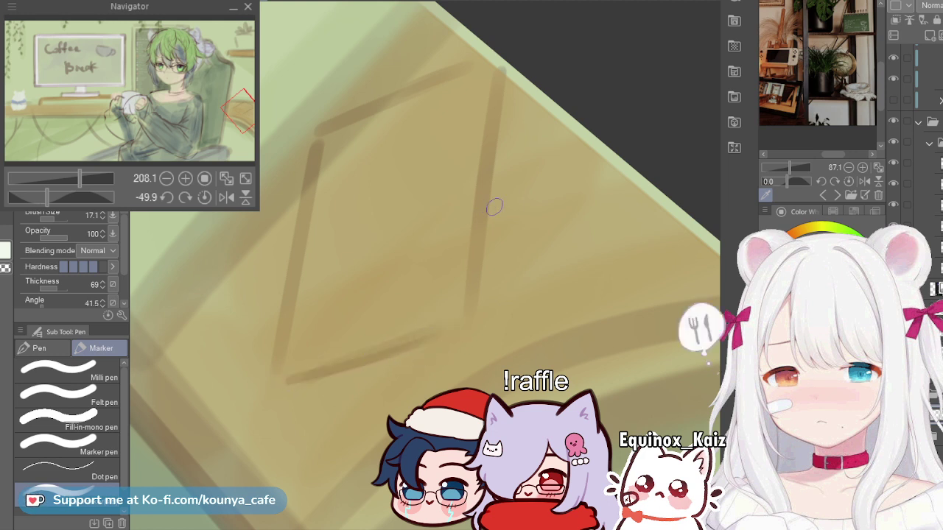
Step: Retrace the outline's two long sides, reducing the brush to 13.5 for the side nearest the chair
mouse_move(501, 81)
left_mouse_down()
mouse_move(481, 215)
mouse_move(504, 126)
mouse_move(500, 86)
mouse_move(467, 318)
left_mouse_up()
key("ctrl+z")
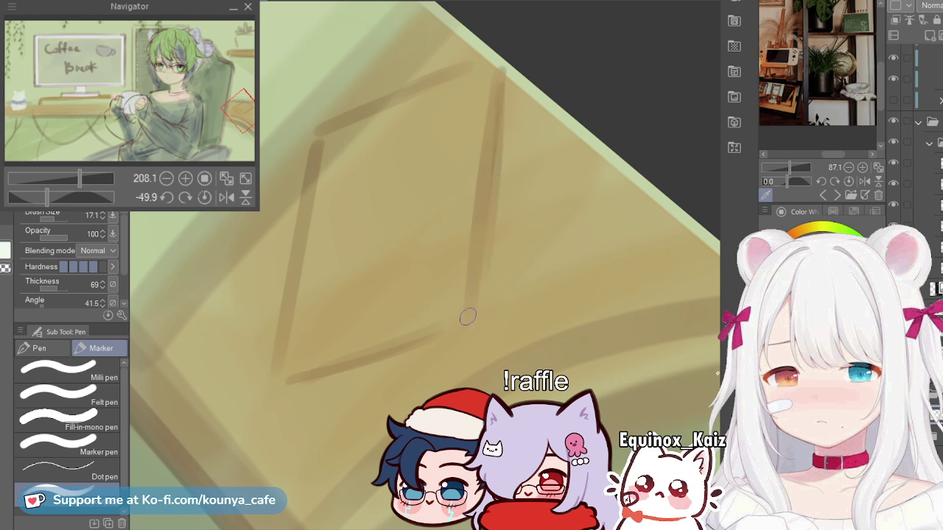
key("ctrl+z")
left_click_drag(502, 99, 498, 187)
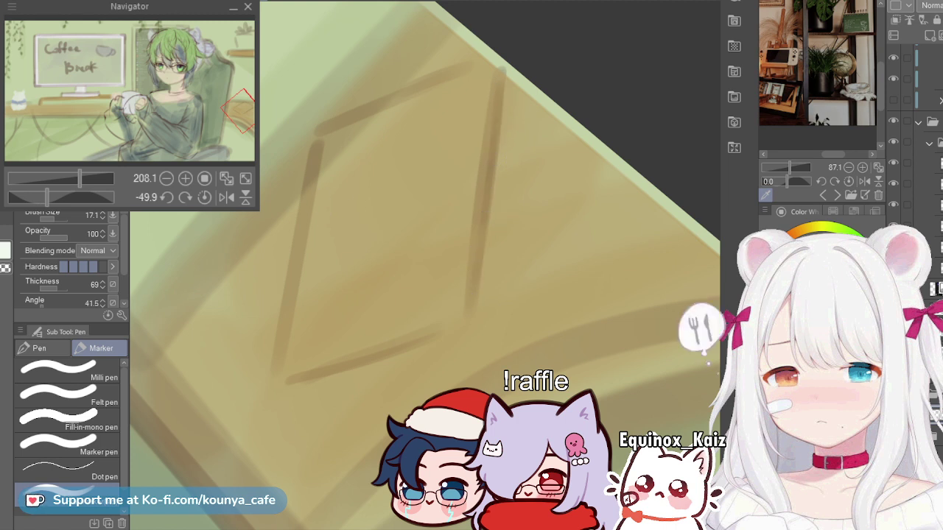
left_click_drag(309, 148, 271, 362)
key("ctrl+z")
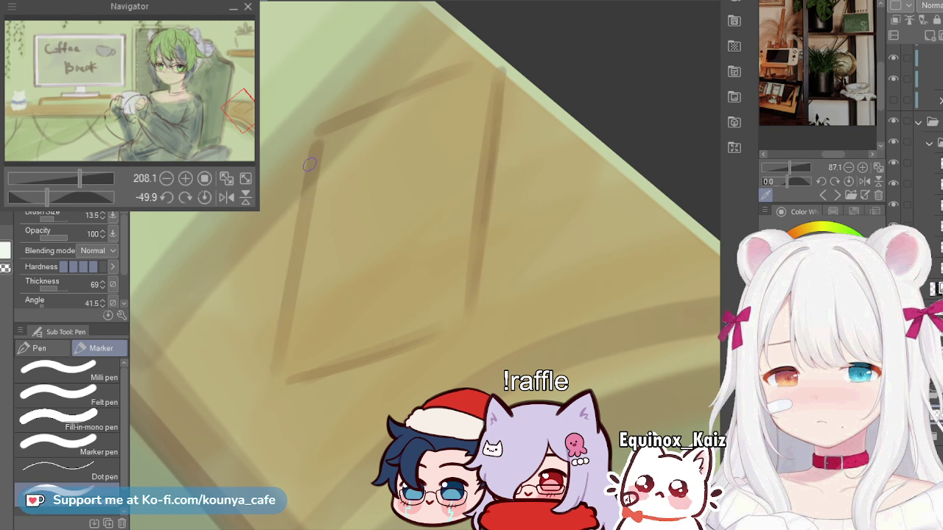
left_click_drag(310, 162, 272, 365)
Step: Transform the outline by shifting its corners and upper edge so it becomes a flatter diamond lying on the desk, and apply it
scroll(331, 193, "down", 3)
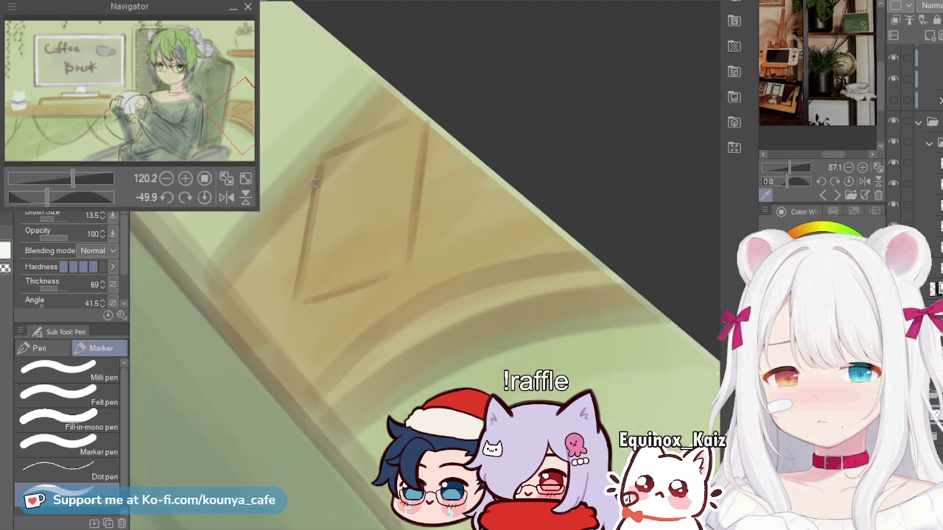
scroll(327, 177, "down", 1)
mouse_move(298, 145)
left_mouse_down()
mouse_move(327, 201)
mouse_move(413, 149)
left_mouse_up()
key("shift+space")
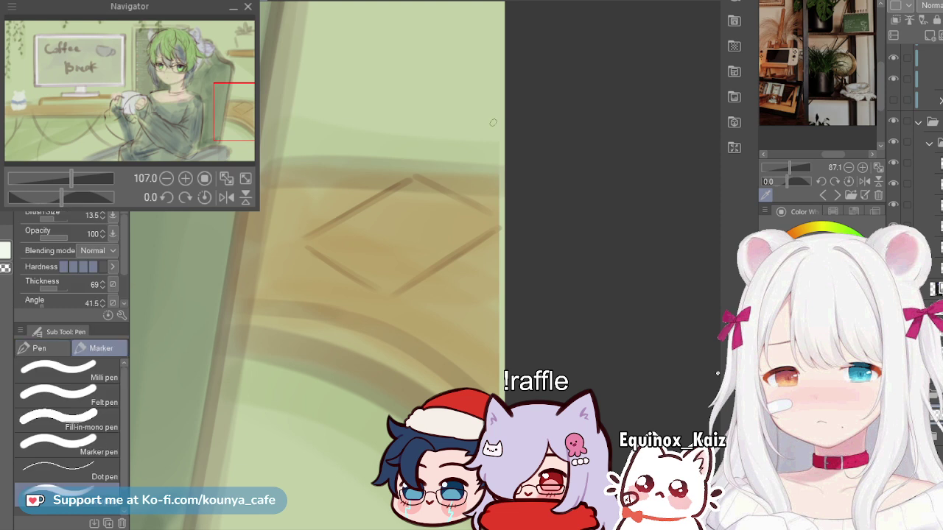
scroll(717, 374, "up", 2)
key("ctrl+t")
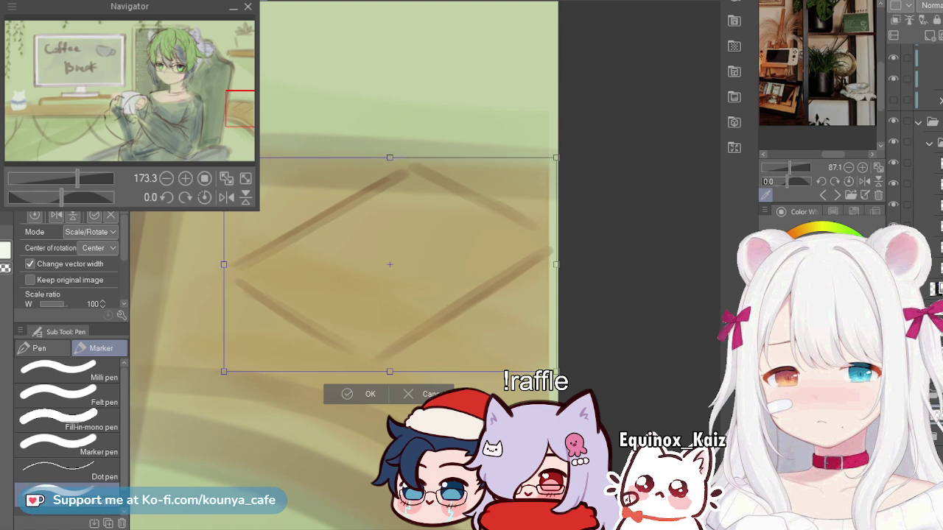
left_click_drag(556, 372, 558, 378)
left_click_drag(390, 157, 385, 166)
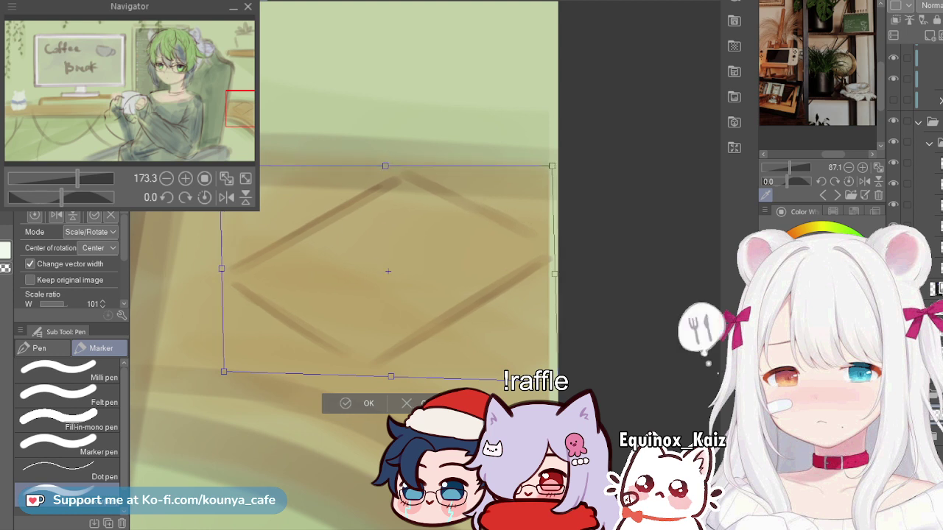
mouse_move(552, 166)
left_mouse_down()
mouse_move(544, 168)
mouse_move(557, 164)
left_mouse_up()
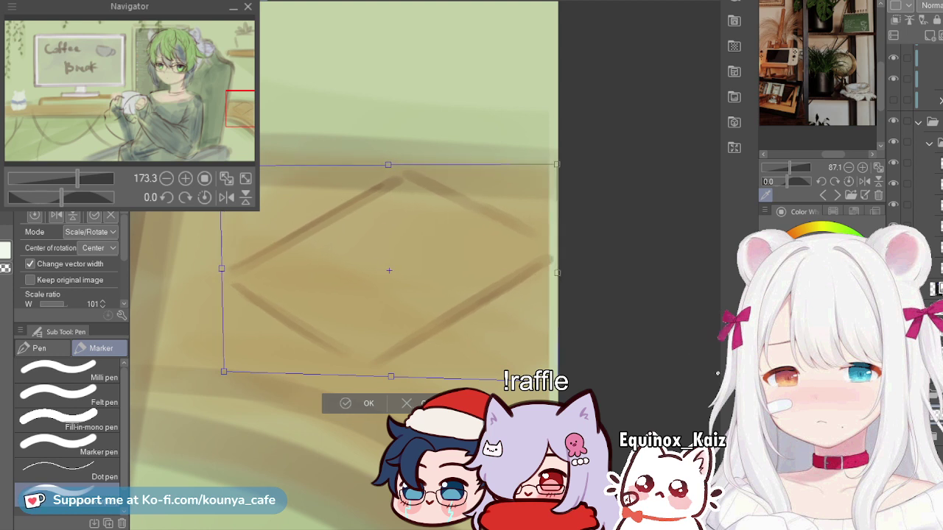
left_click_drag(219, 165, 237, 201)
mouse_move(224, 371)
left_mouse_down()
mouse_move(190, 341)
mouse_move(199, 347)
left_mouse_up()
left_click_drag(556, 165, 550, 199)
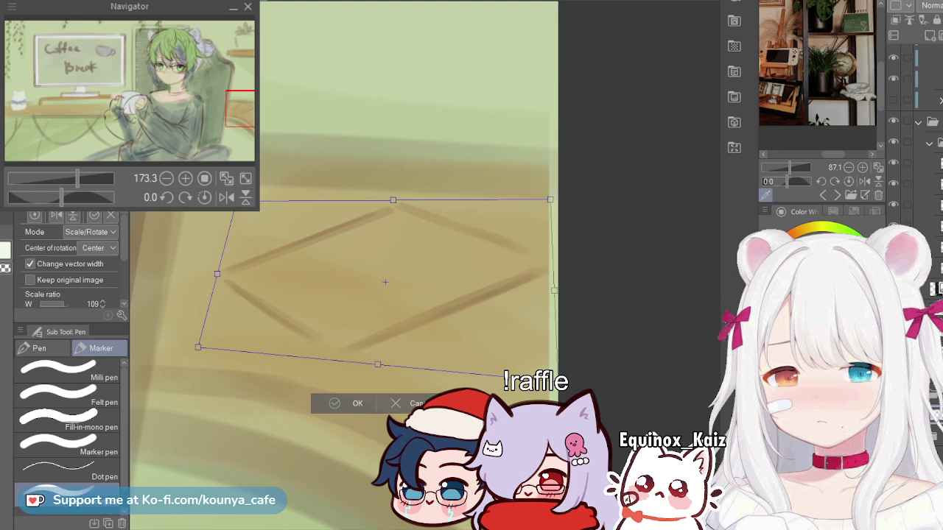
key("Return")
Step: Mark the corner nearest the chair and, with the brush at 10.9, draw a thickness line below the shorter front edge
scroll(717, 373, "down", 5)
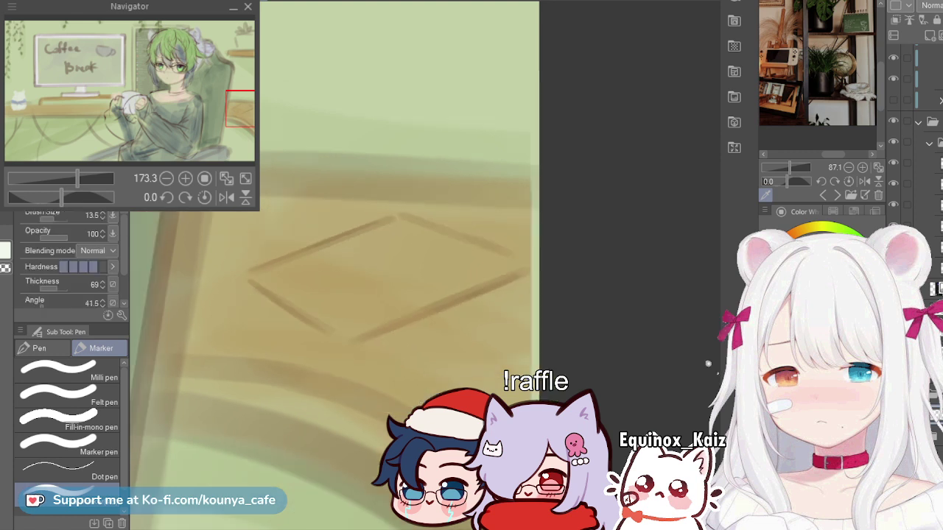
scroll(296, 331, "up", 6)
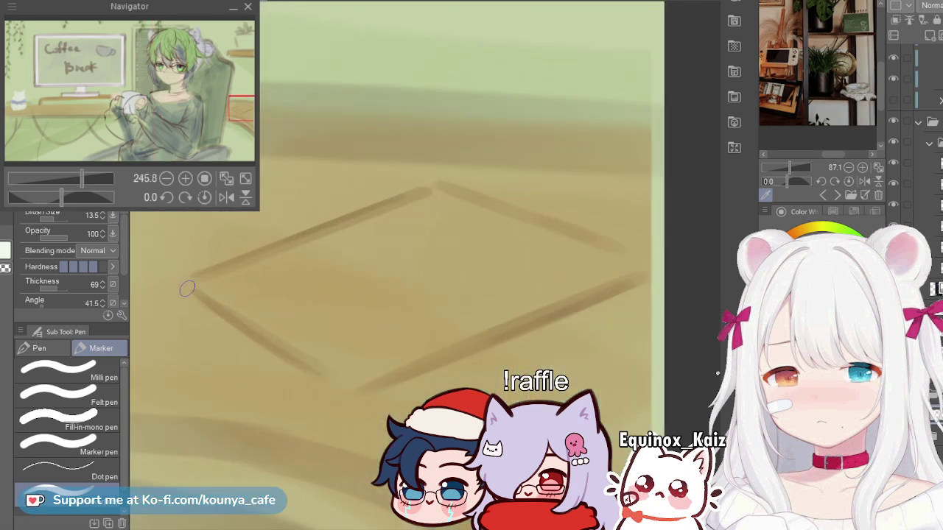
left_click_drag(185, 293, 222, 336)
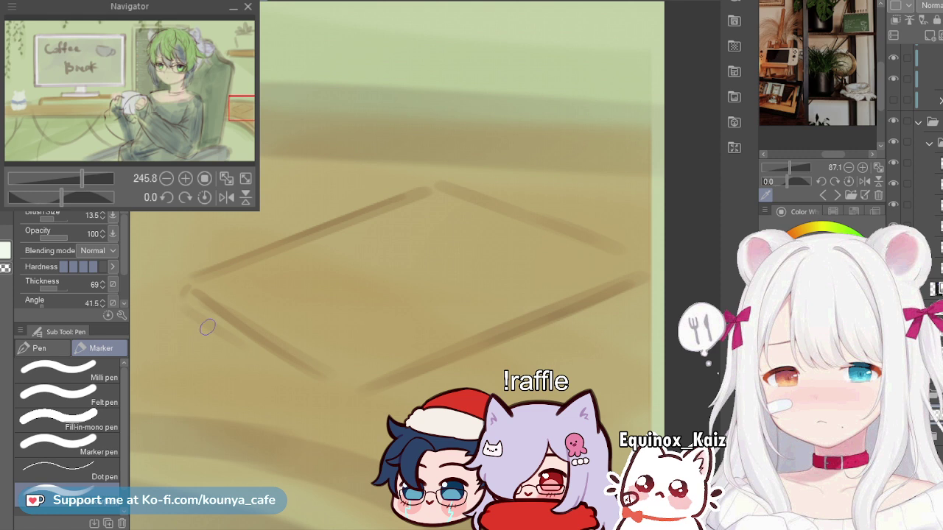
key("bracketleft")
left_click_drag(193, 315, 266, 369)
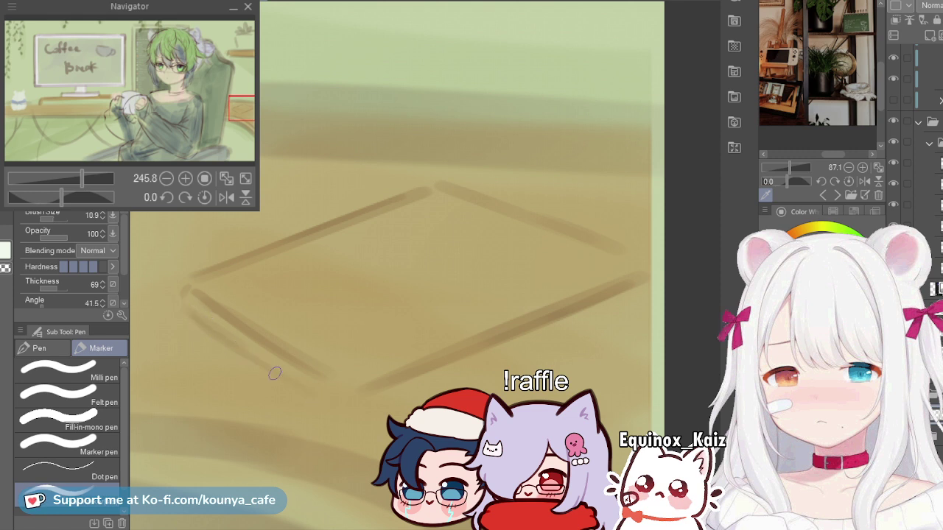
key("ctrl+z")
left_click_drag(202, 329, 308, 395)
key("ctrl+z")
mouse_move(187, 314)
left_mouse_down()
mouse_move(282, 380)
mouse_move(346, 391)
left_mouse_up()
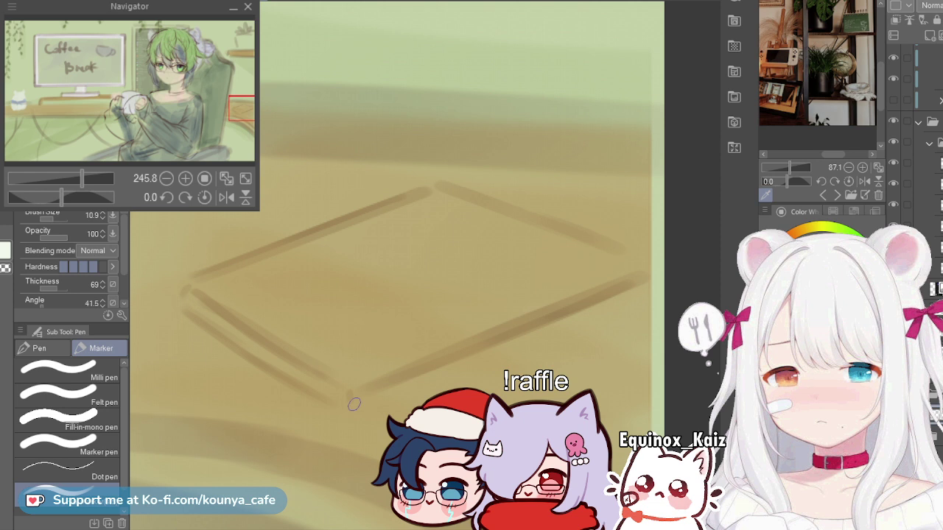
Step: Draw a thickness line parallel to and just below the longer front edge, redoing the first attempt
left_click_drag(366, 404, 645, 308)
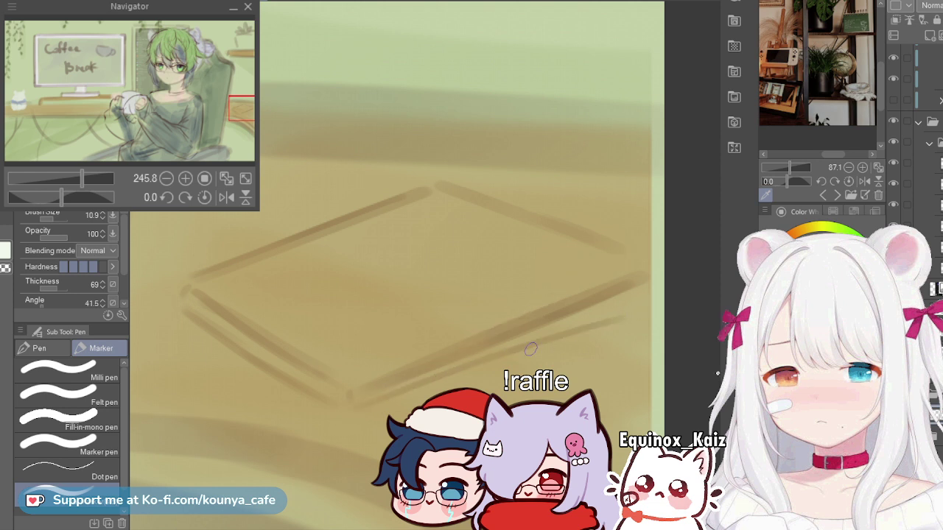
key("ctrl+z")
left_click_drag(369, 404, 646, 302)
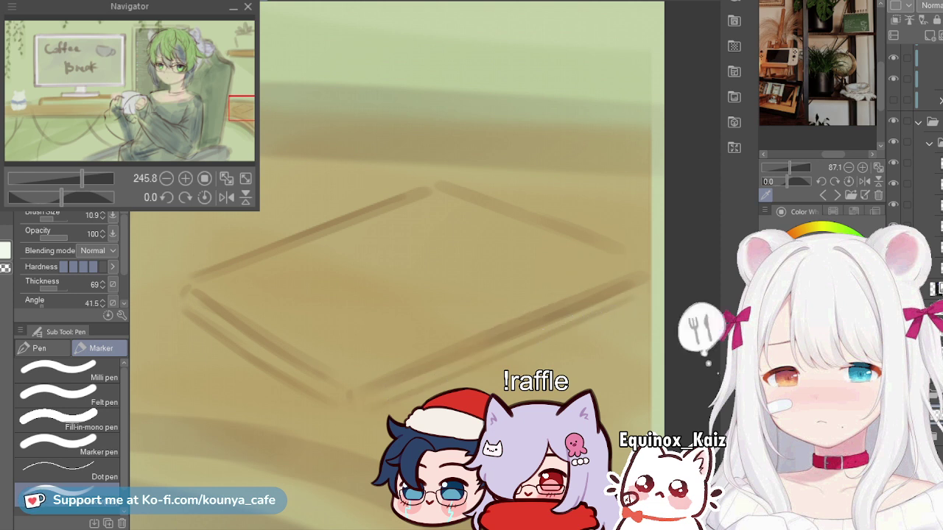
Step: Close the flat object's two outer side corners and darken its longer front edge
left_click_drag(654, 265, 654, 278)
left_click_drag(648, 275, 520, 324)
key("ctrl+z")
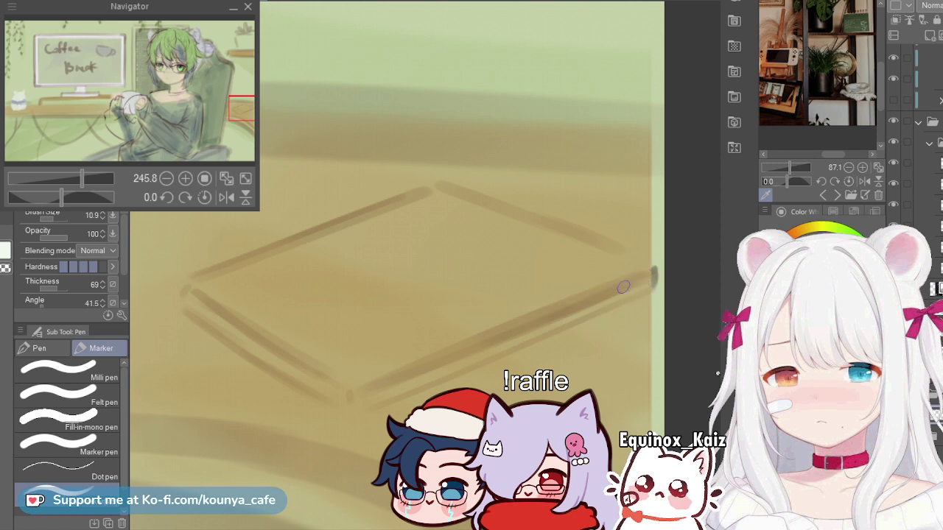
left_click_drag(646, 274, 489, 332)
left_click_drag(647, 276, 440, 338)
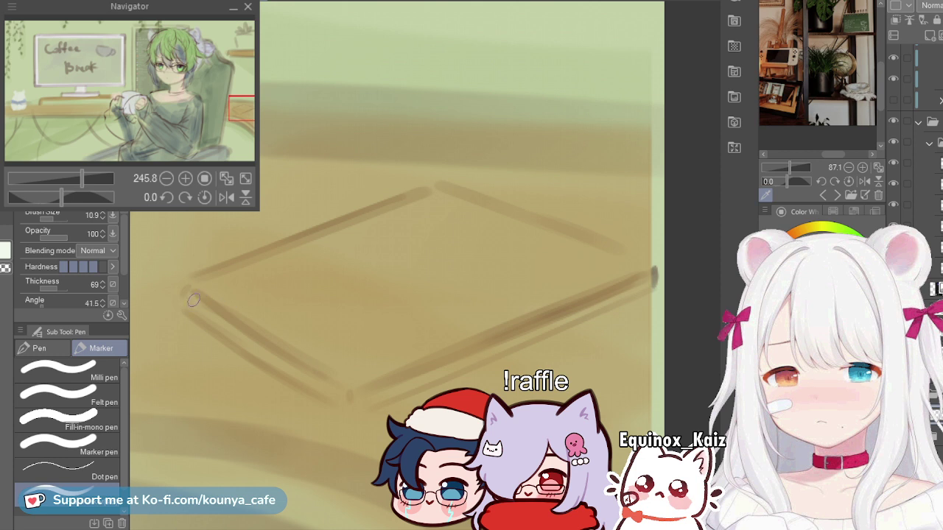
left_click_drag(183, 291, 262, 361)
Step: Set the brush to 10.4 and darken the back edge that slopes toward the canvas's right edge
key("[")
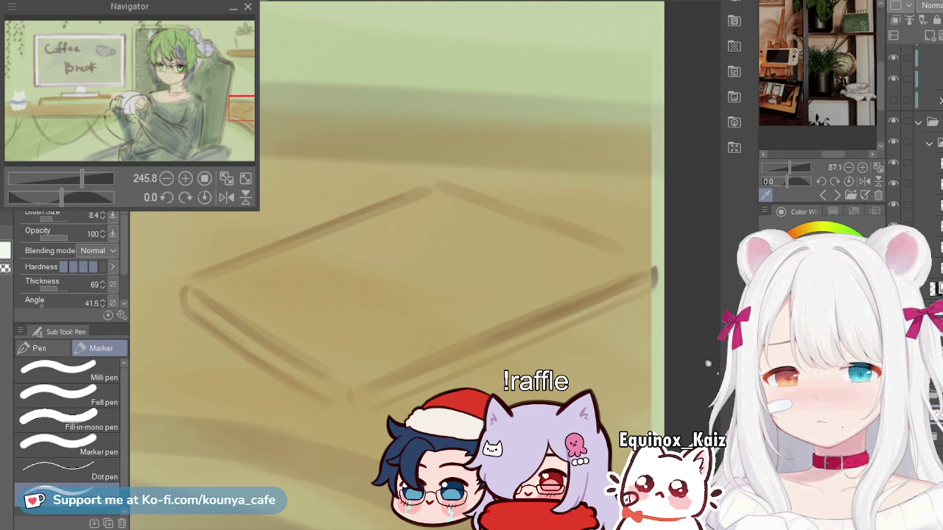
left_click_drag(515, 186, 455, 232)
scroll(433, 157, "up", 10)
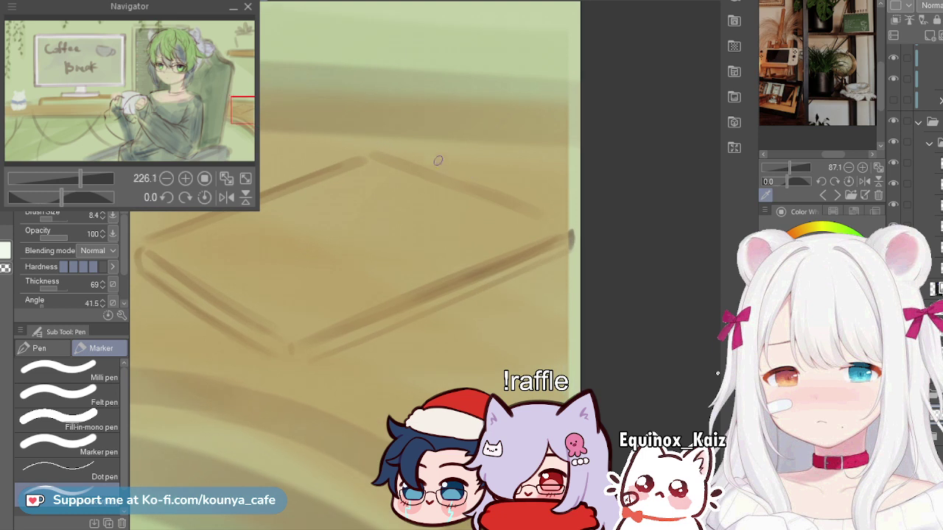
key("]")
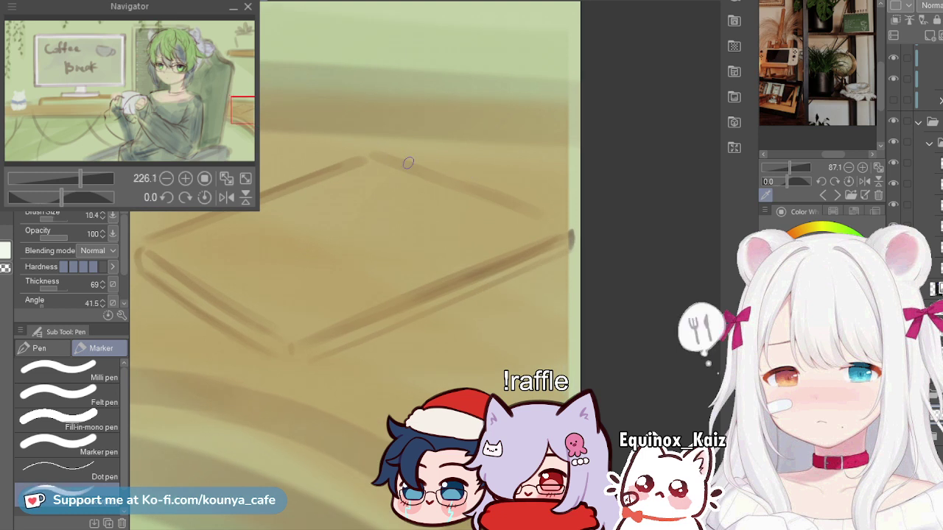
mouse_move(383, 155)
left_mouse_down()
mouse_move(560, 214)
mouse_move(494, 200)
mouse_move(378, 150)
mouse_move(540, 222)
mouse_move(407, 170)
mouse_move(528, 212)
left_mouse_up()
key("ctrl+z")
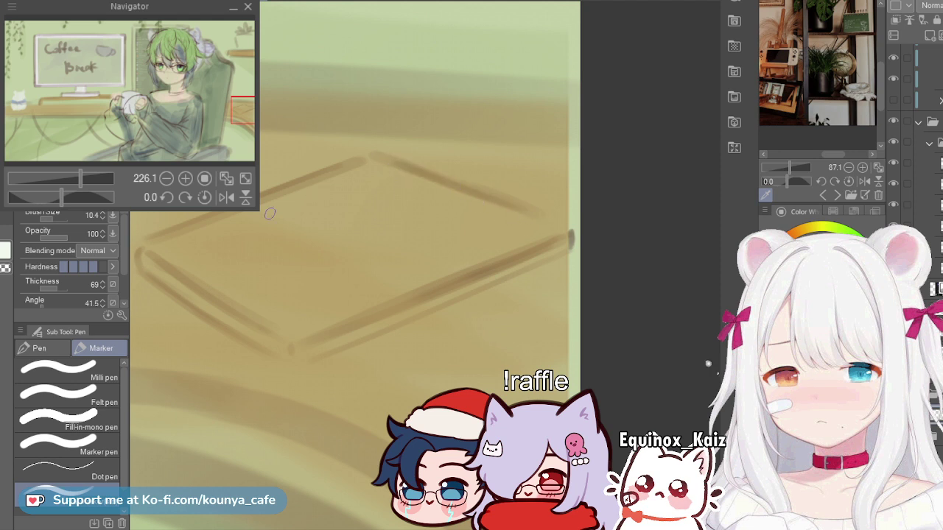
Step: Rotate the canvas to about -51.7° and draw a screen border line just inside the flat object's long back edge
key("shift+space")
left_click_drag(302, 230, 301, 296)
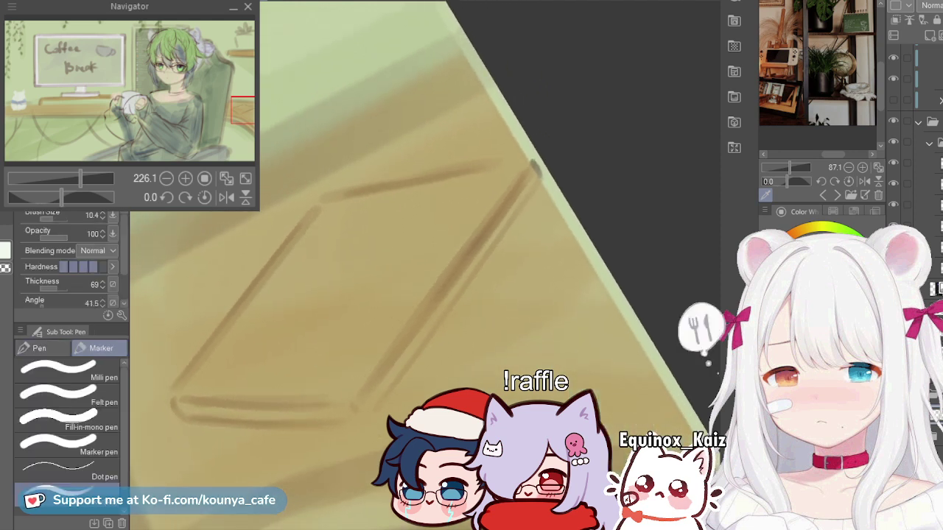
key("shift+space")
double_click(338, 193)
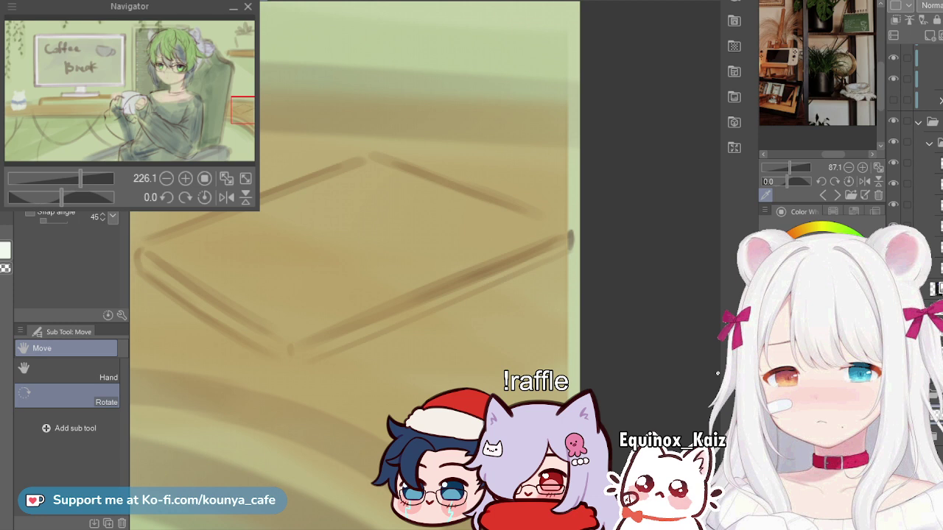
left_click_drag(338, 193, 382, 260)
key("space")
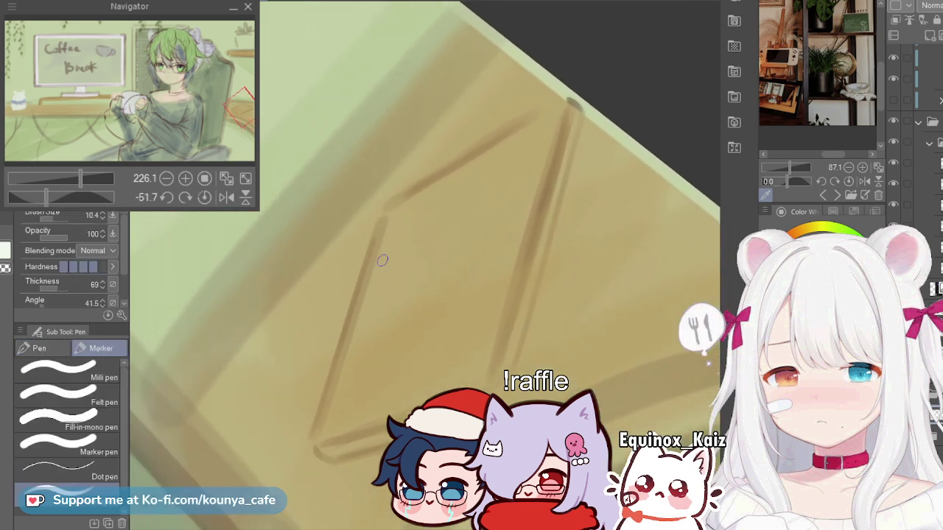
left_click_drag(396, 225, 353, 354)
key("ctrl+z")
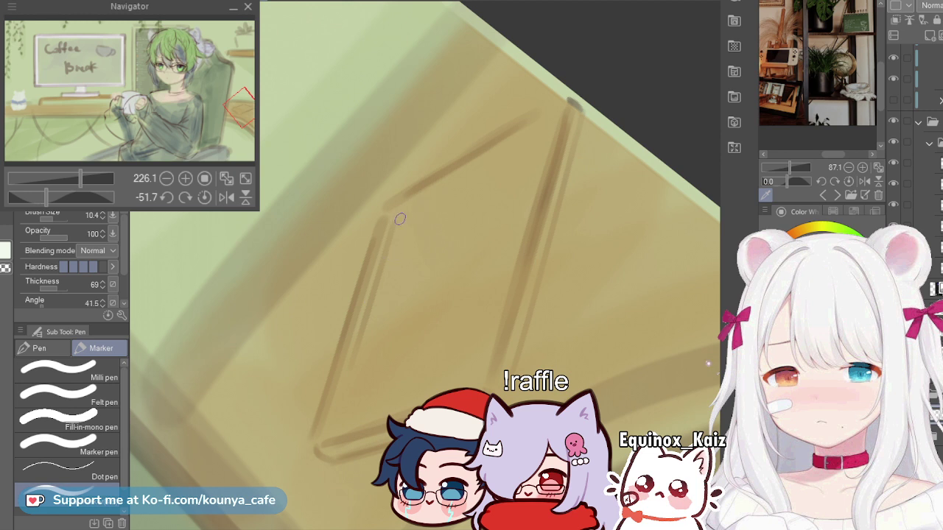
Step: Draw screen border lines just inside the object's shorter back edge and its long front edge, redoing the unsatisfactory strokes
left_click_drag(405, 205, 536, 137)
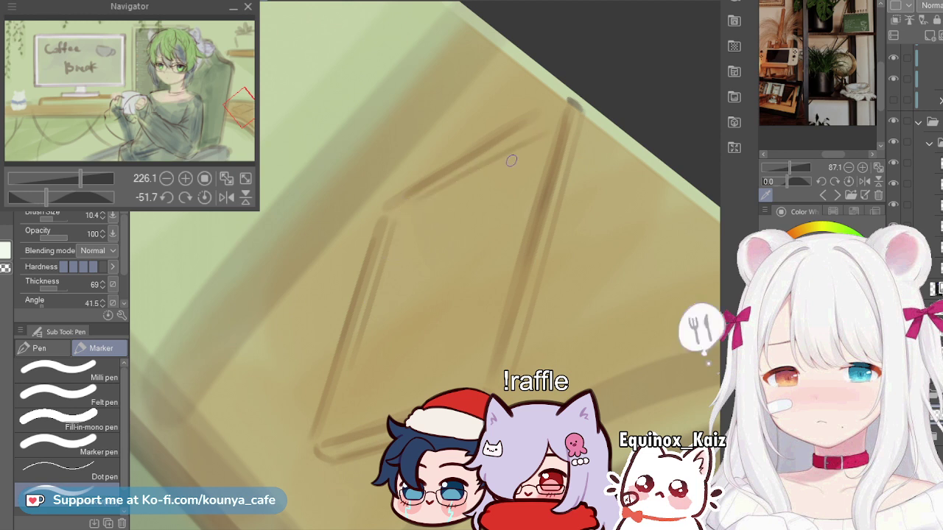
key("ctrl+z")
mouse_move(404, 211)
left_mouse_down()
mouse_move(552, 118)
mouse_move(488, 280)
left_mouse_up()
key("ctrl+z")
left_click_drag(530, 148, 470, 324)
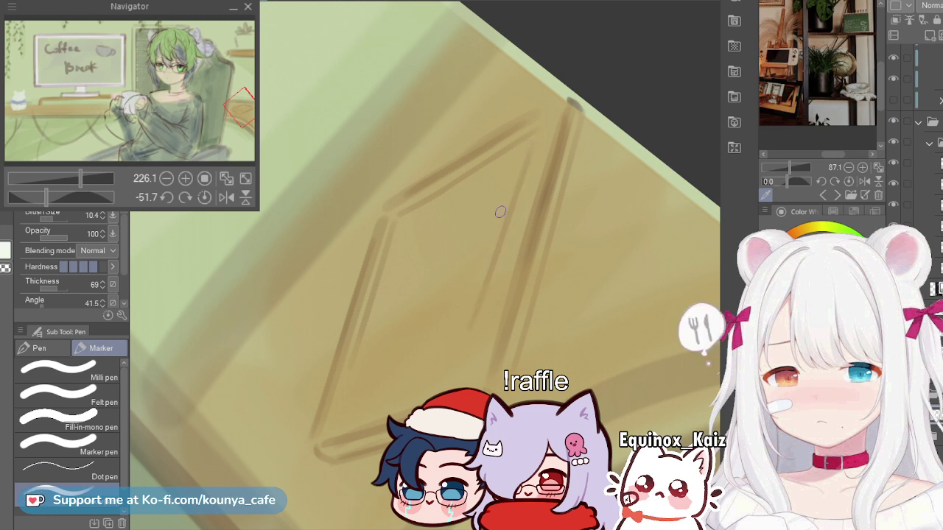
key("ctrl+z")
left_click_drag(532, 147, 505, 237)
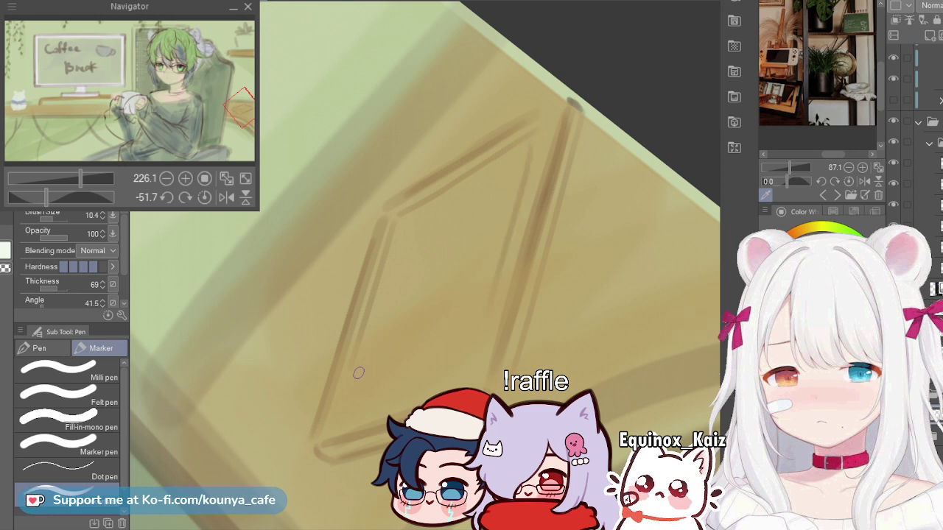
Step: Draw the screen's remaining border line near the short front edge with a small round button beside it, and reset the canvas rotation to 0
left_click_drag(358, 370, 459, 338)
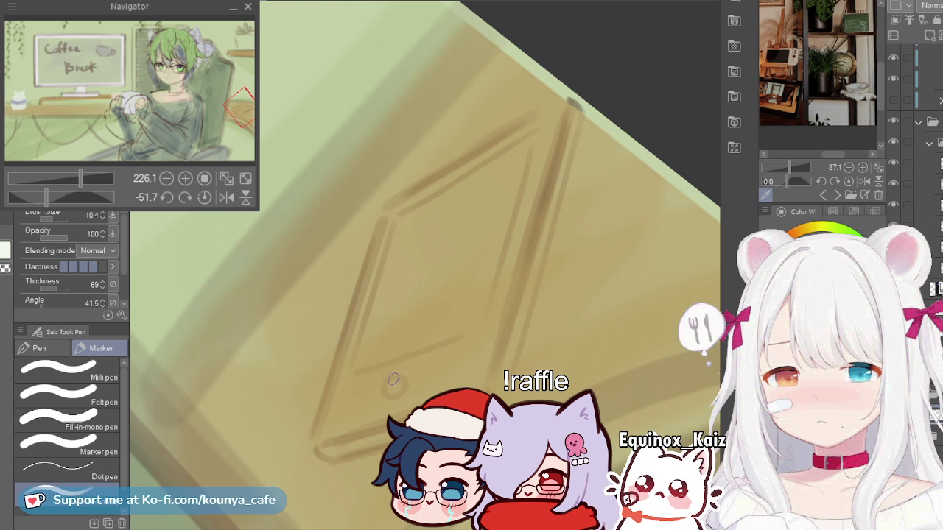
scroll(397, 385, "down", 6)
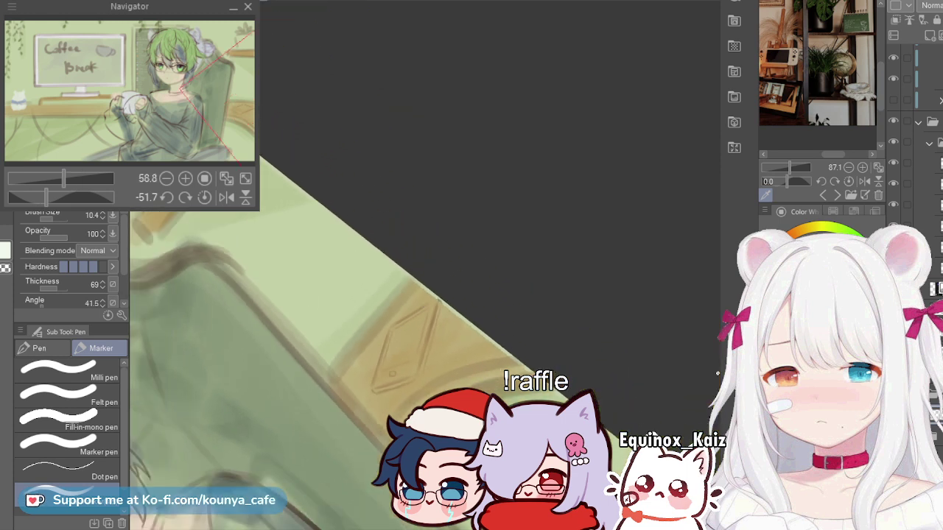
scroll(380, 289, "up", 2)
key("shift+space")
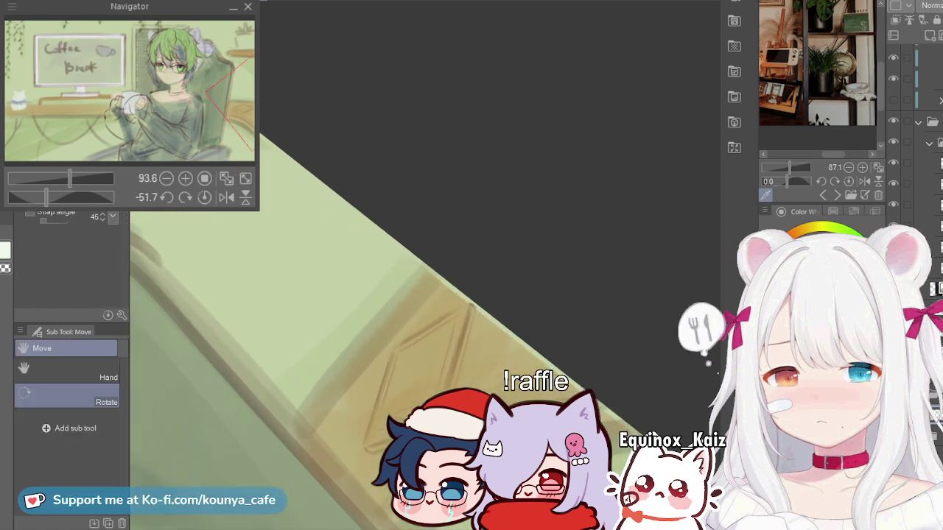
left_click_drag(432, 221, 438, 222)
double_click(491, 237)
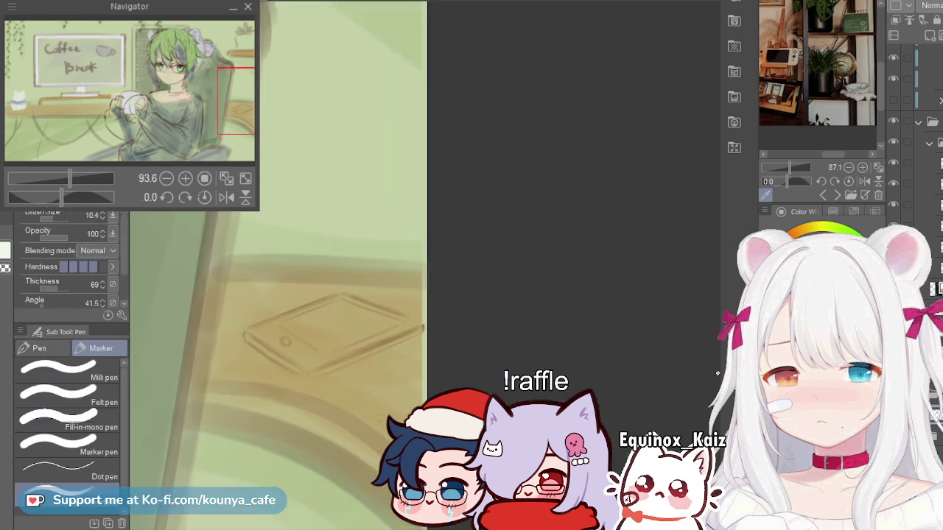
Step: Close the phone's nearest corner where the two front edges meet, joining their thickness lines
scroll(325, 354, "up", 3)
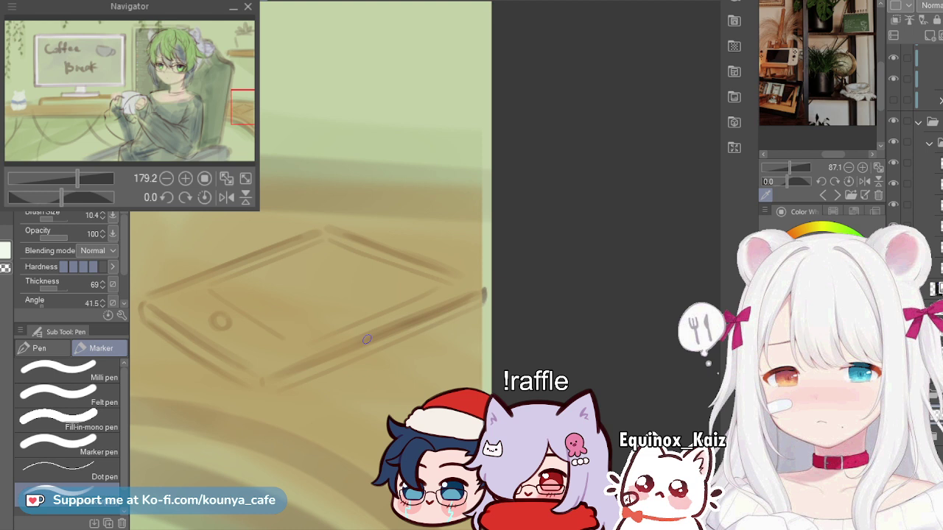
scroll(327, 354, "up", 1)
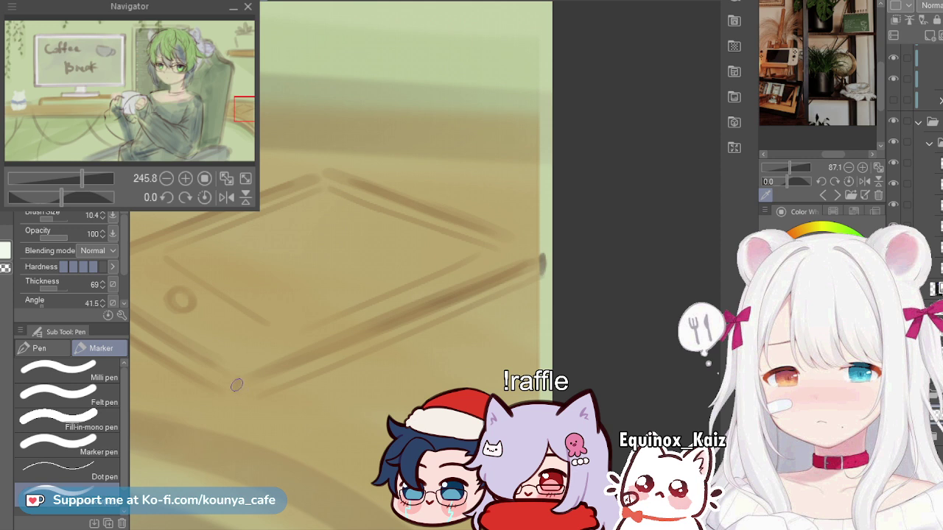
scroll(240, 380, "up", 2)
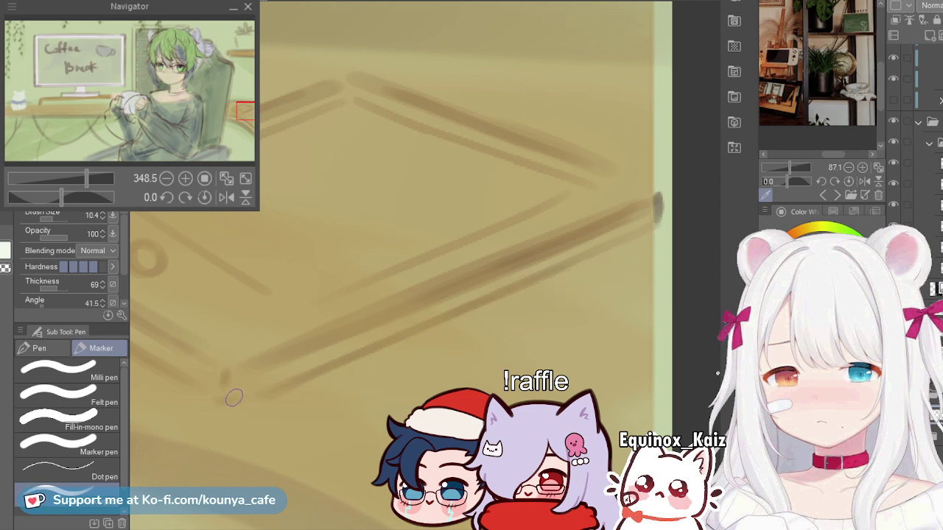
left_click_drag(228, 372, 305, 314)
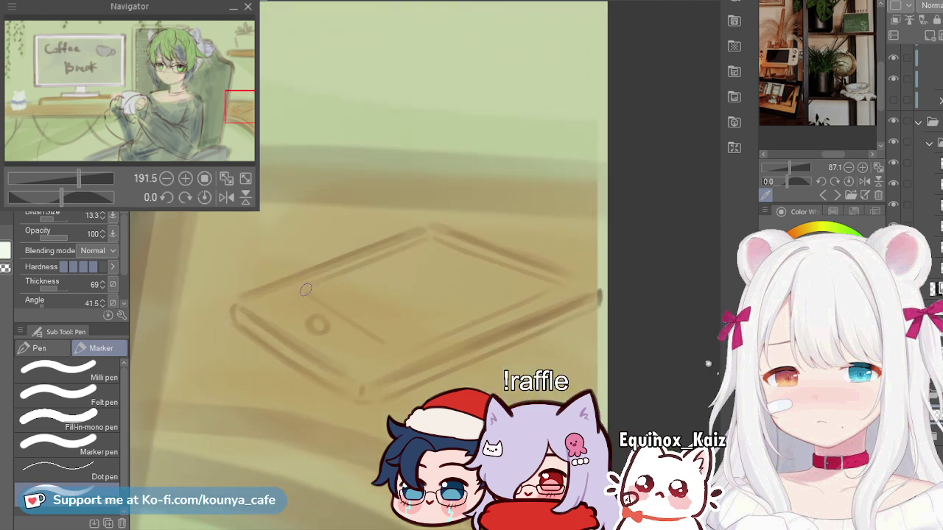
Step: Set the brush to 13.1 and darken the screen border line beside the phone's round button
key("]")
left_click_drag(298, 292, 393, 339)
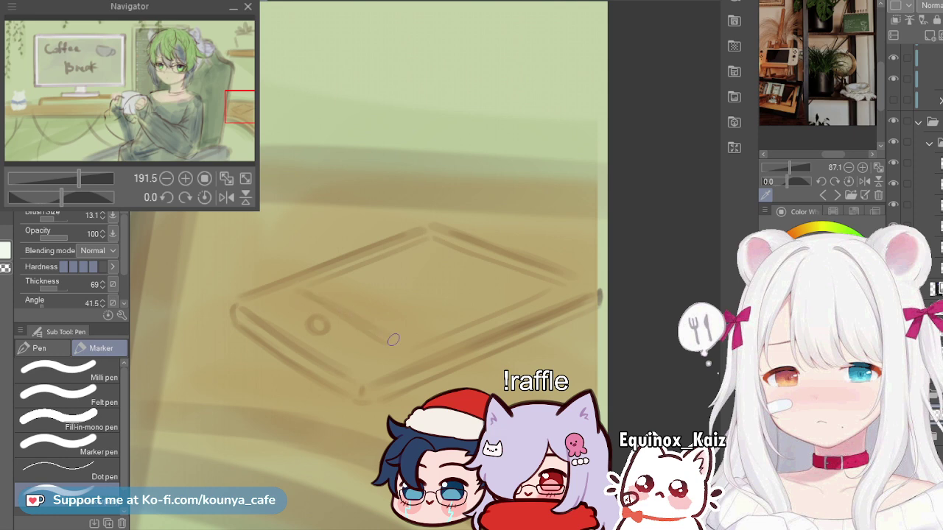
left_click_drag(304, 295, 387, 344)
scroll(383, 295, "down", 5)
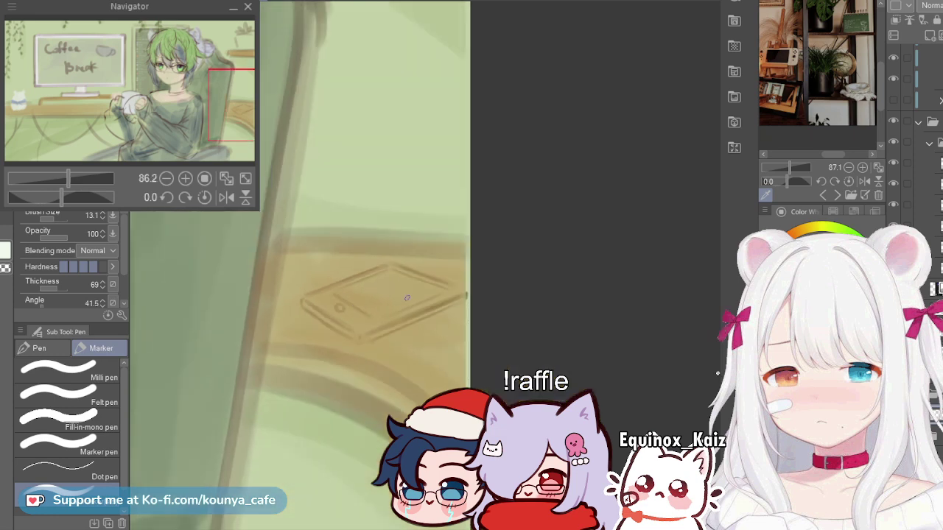
Step: Move the phone sketch slightly down and toward the canvas's right edge so that it runs partly past the border
key("ctrl+t")
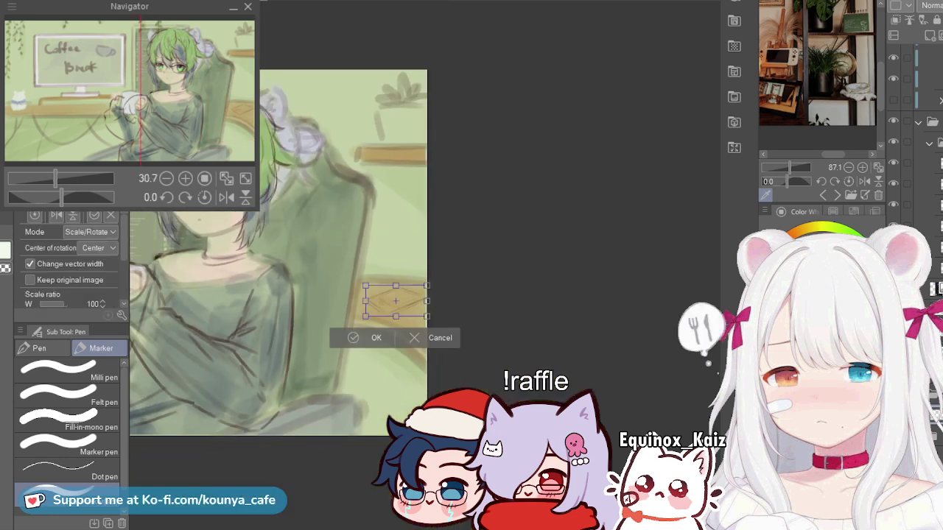
scroll(384, 295, "up", 3)
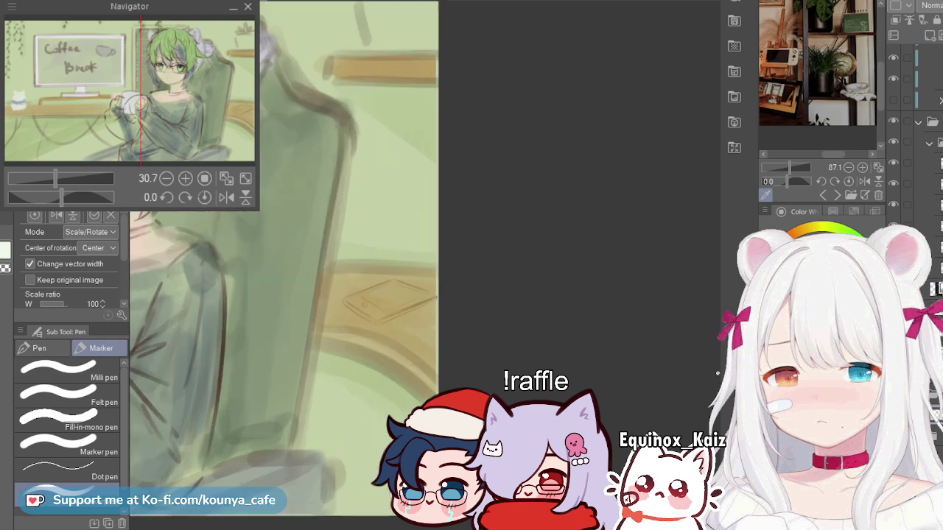
left_click_drag(405, 305, 424, 313)
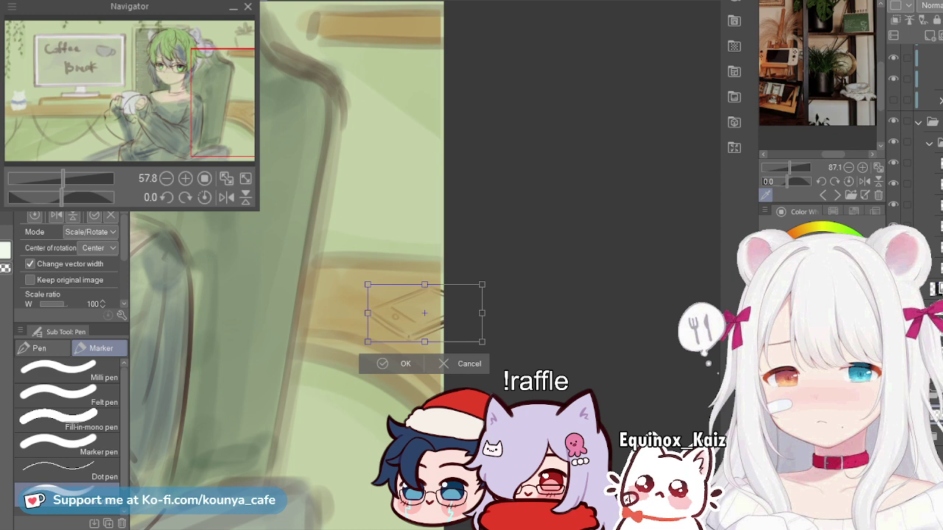
left_click(384, 363)
Step: Bring the phone's line art above the desk colouring so that its lines are drawn in full dark brown
scroll(428, 319, "down", 3)
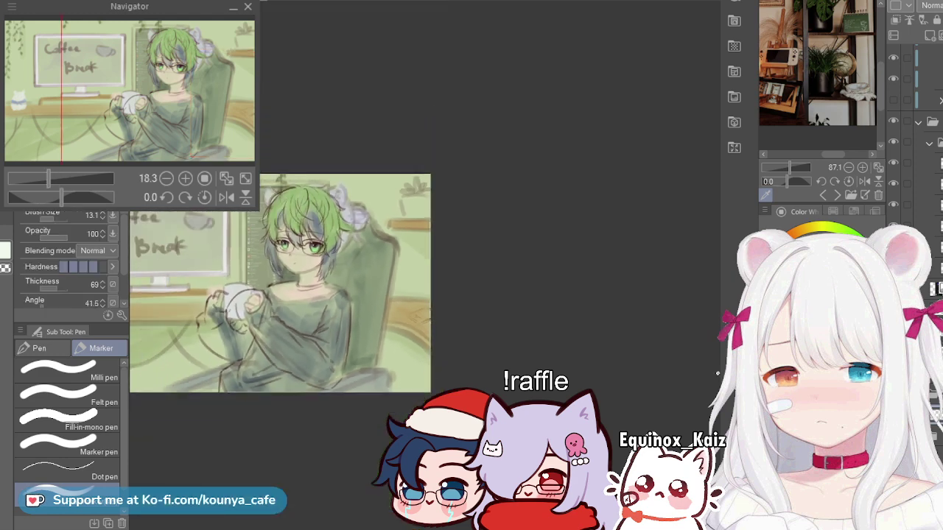
left_click_drag(429, 319, 476, 327)
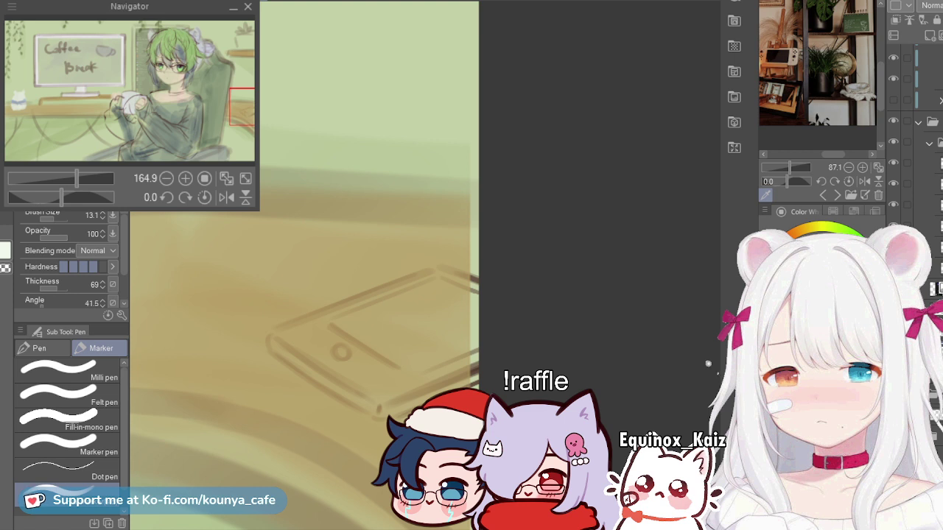
key("ctrl+z")
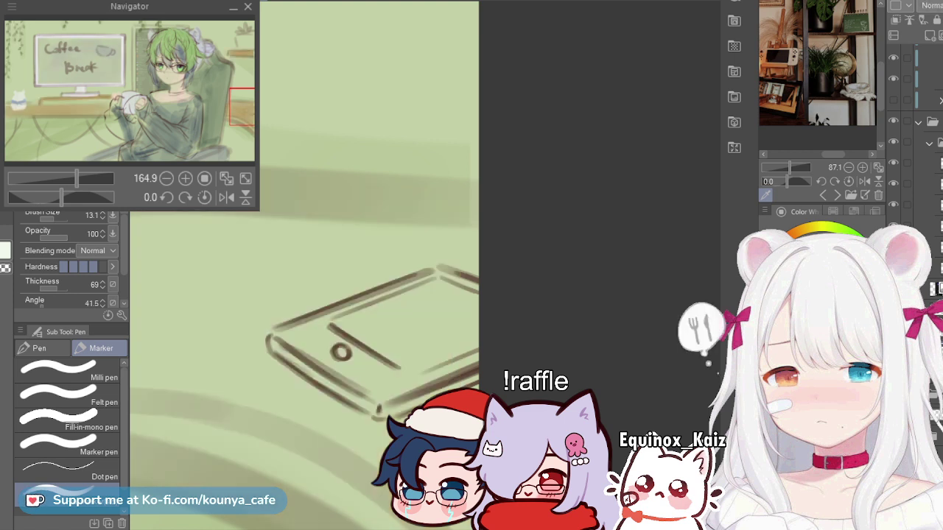
key("ctrl+y")
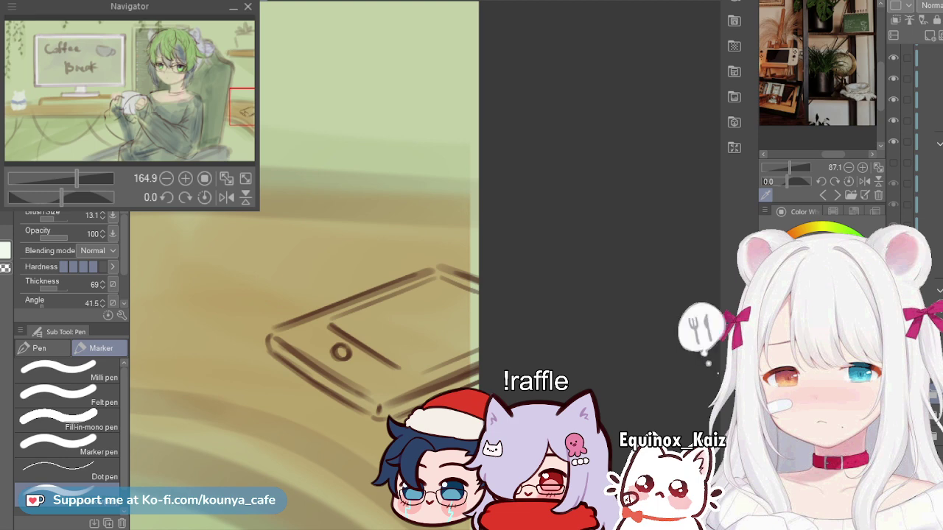
scroll(479, 258, "down", 8)
left_click_drag(442, 258, 608, 302)
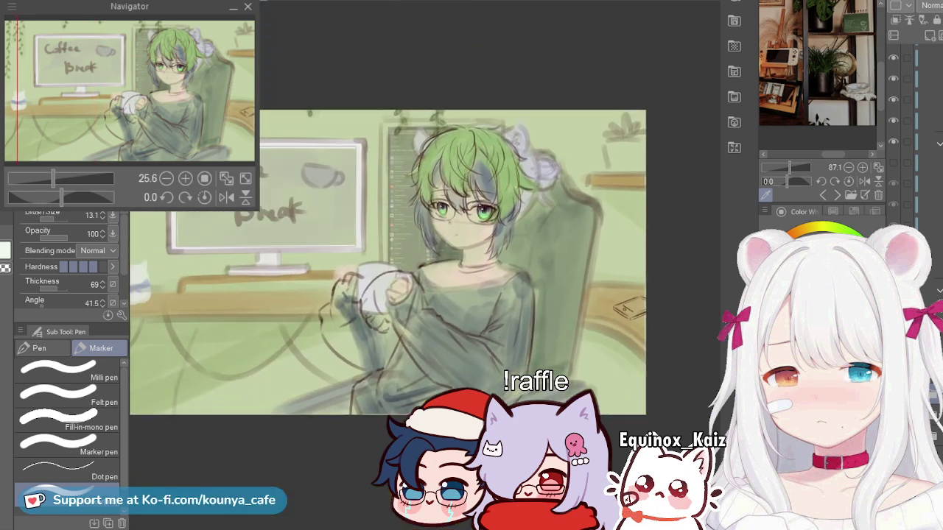
Step: Select all layers and folders from the Multiply layer up to the uppermost visible folder
scroll(914, 140, "up", 5)
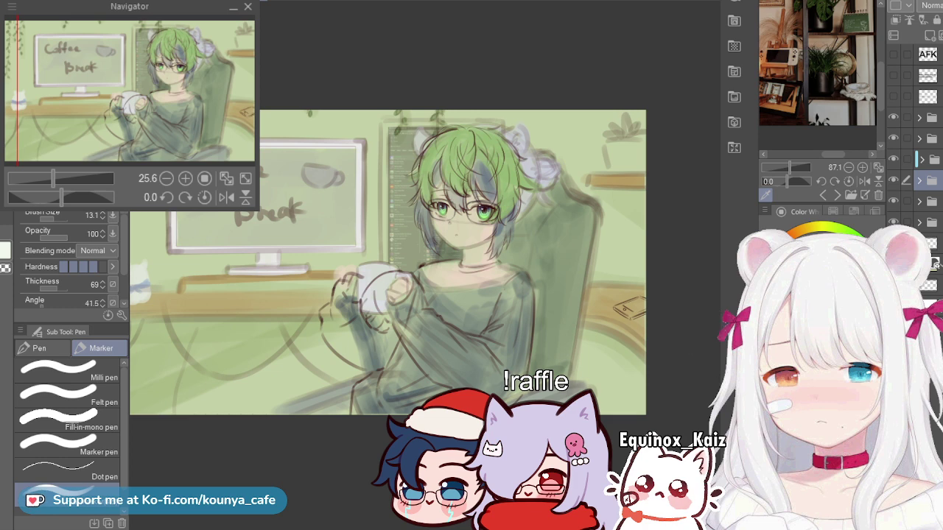
scroll(595, 337, "up", 5)
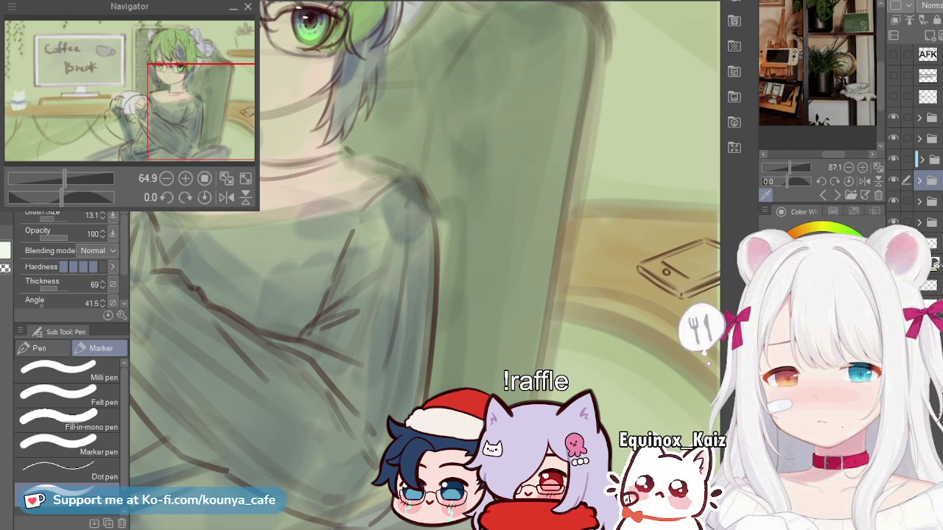
left_click(930, 117)
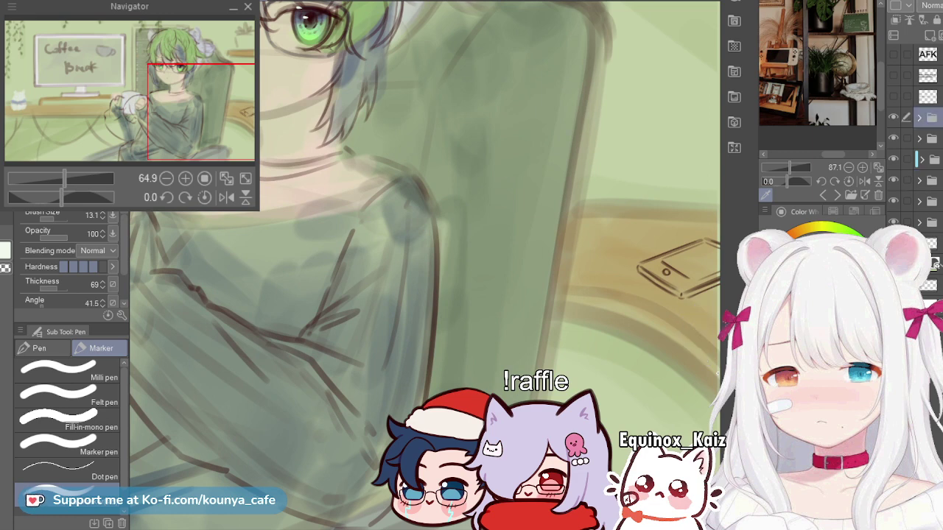
left_click(929, 285)
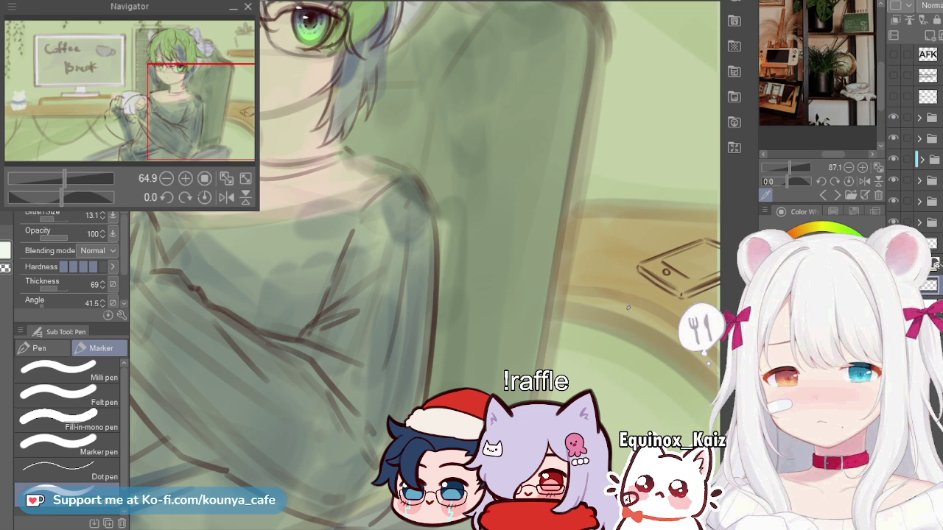
left_click(929, 243)
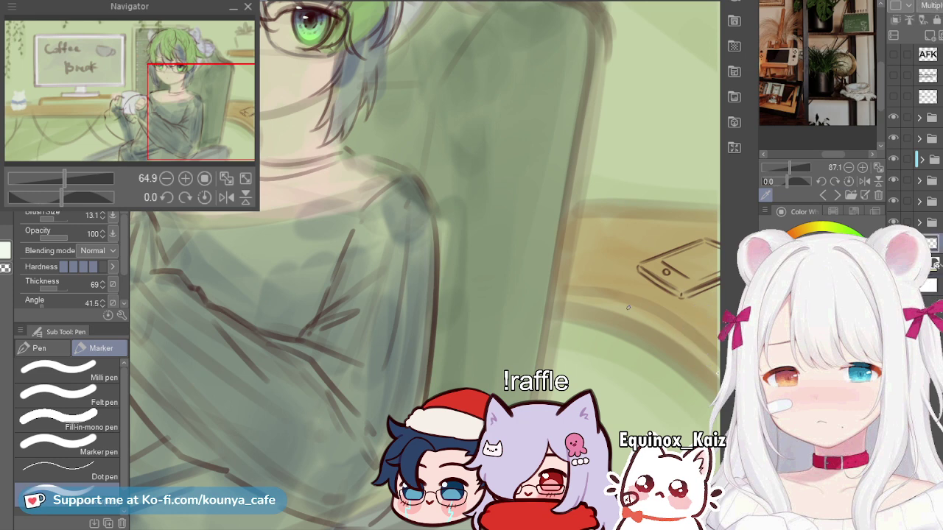
left_click(930, 117, "shift")
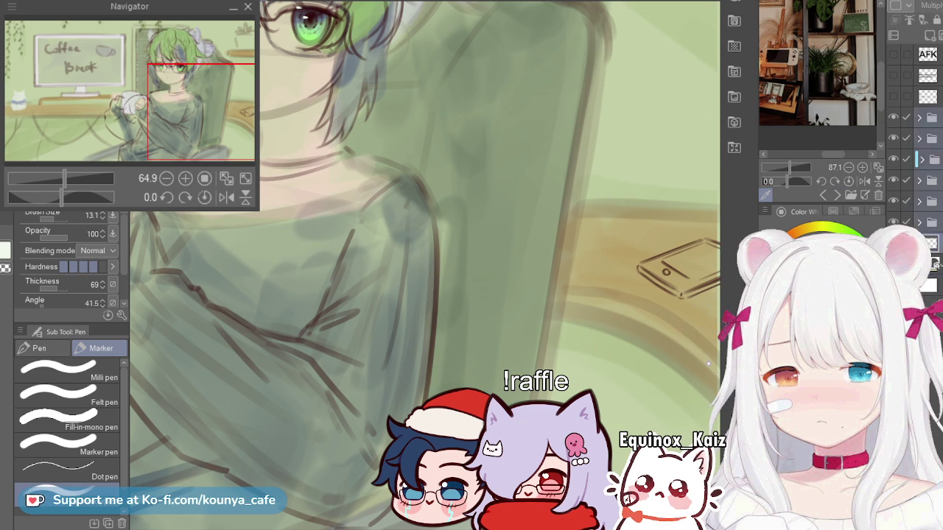
Step: Exclude the phone's folder from the layer selection and shift the remaining artwork very slightly toward the canvas's right edge
scroll(589, 280, "down", 5)
scroll(582, 269, "up", 3)
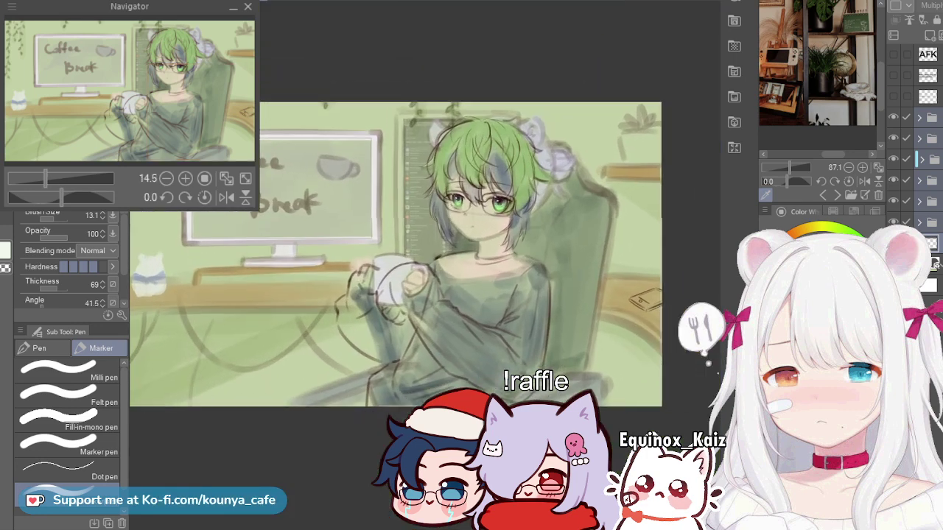
scroll(709, 364, "up", 2)
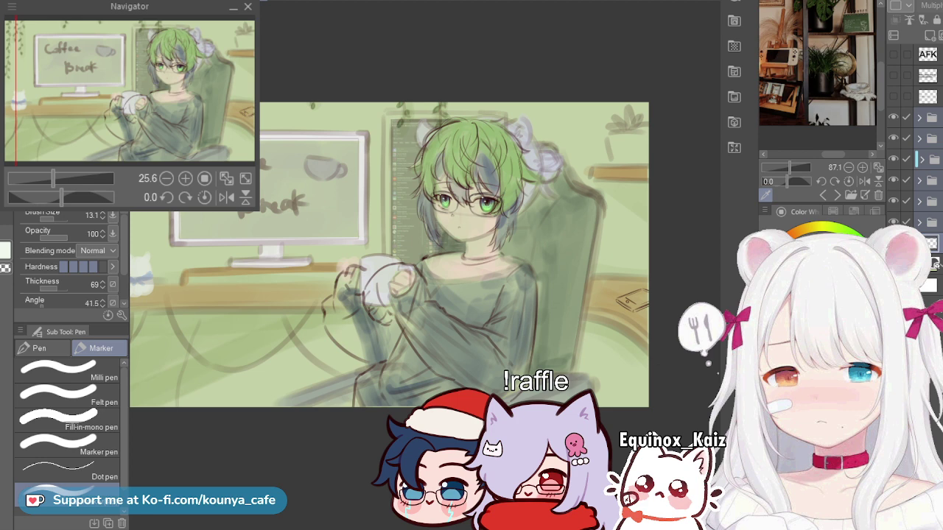
scroll(649, 282, "up", 2)
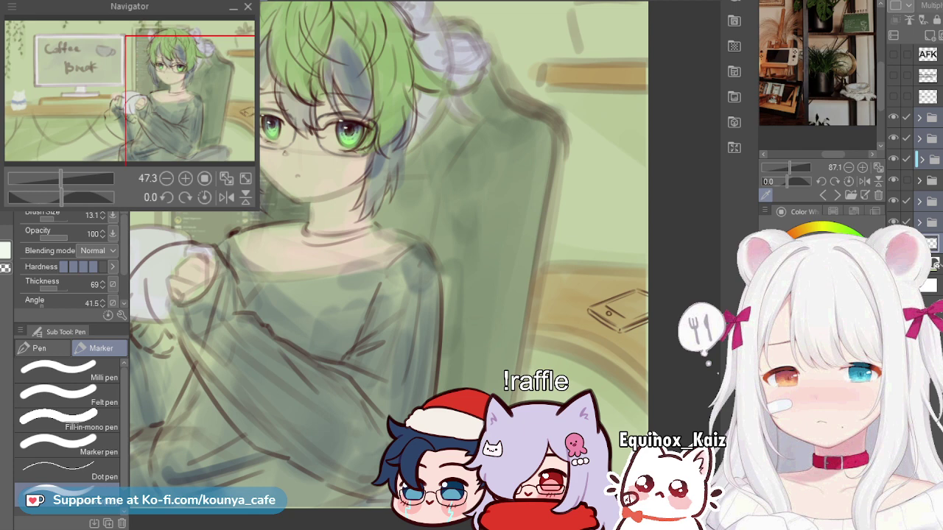
key("ctrl+t")
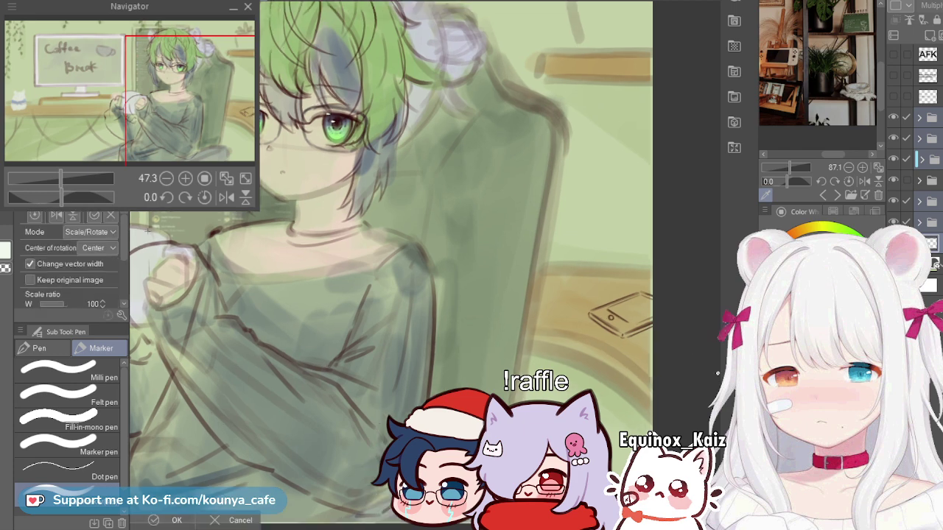
scroll(552, 269, "up", 2)
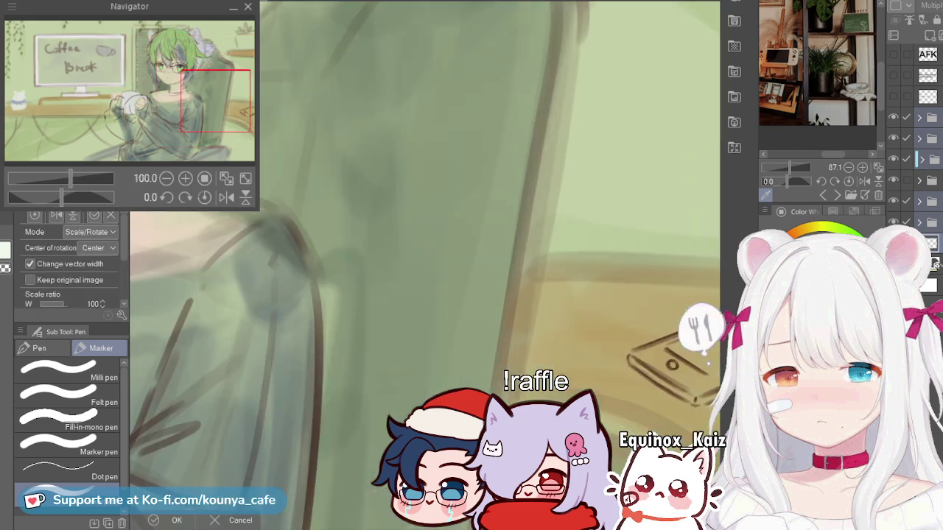
scroll(568, 255, "down", 5)
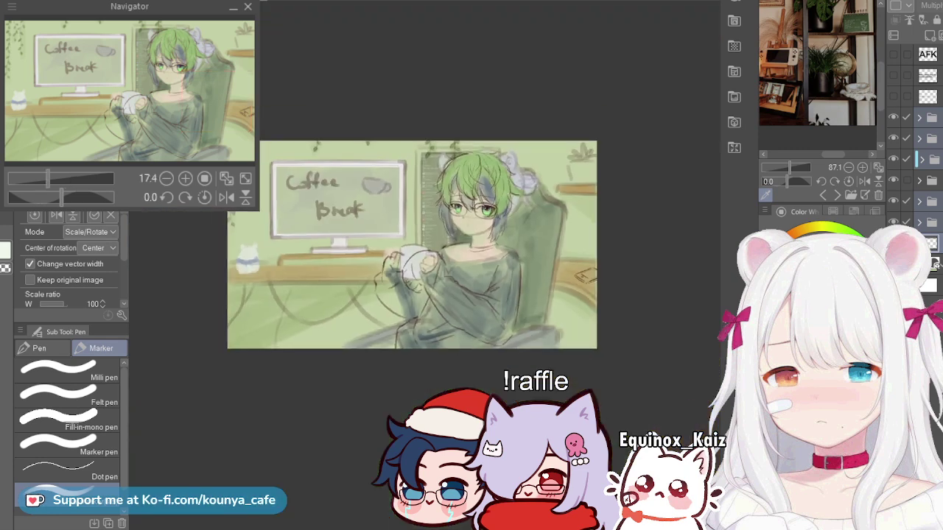
scroll(568, 255, "up", 1)
scroll(645, 252, "up", 4)
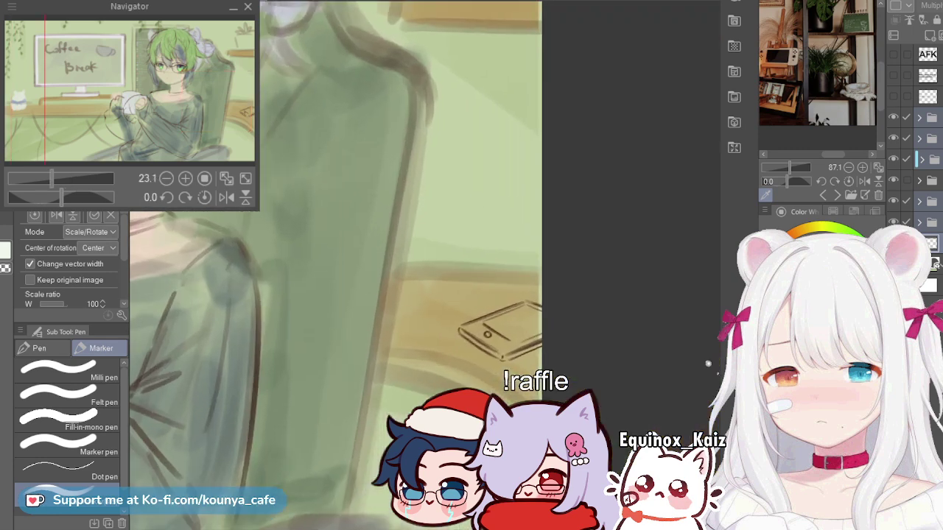
left_click_drag(662, 221, 665, 222)
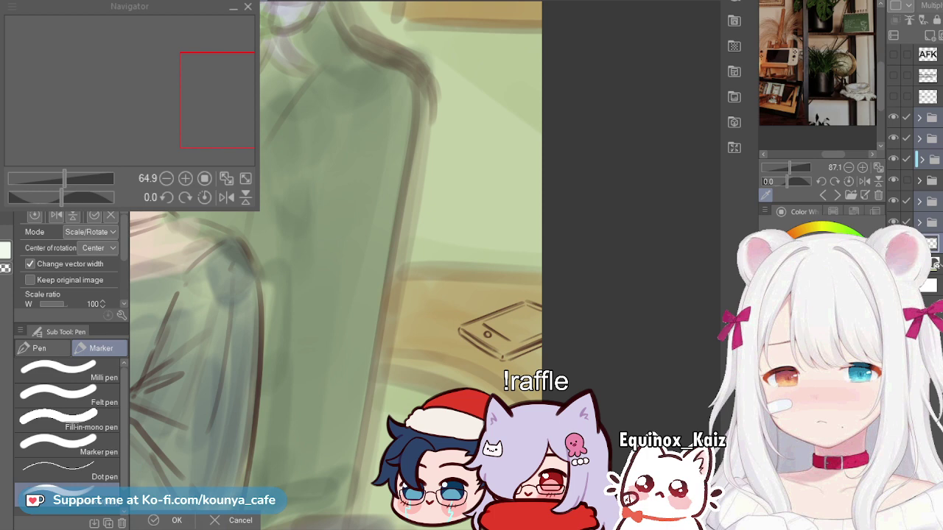
key("Return")
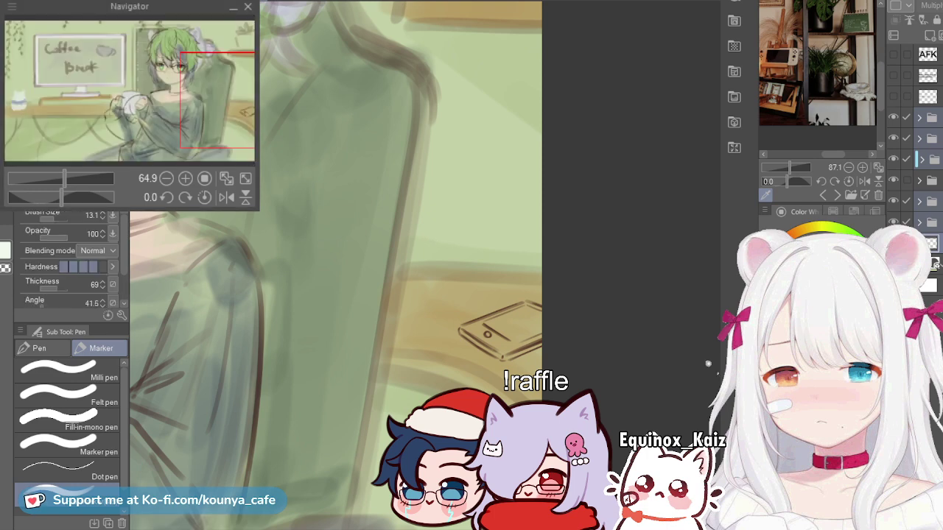
Step: Open the phone's layer folder and add a new layer above the phone sketch
scroll(336, 266, "down", 5)
scroll(336, 265, "up", 1)
scroll(502, 313, "up", 3)
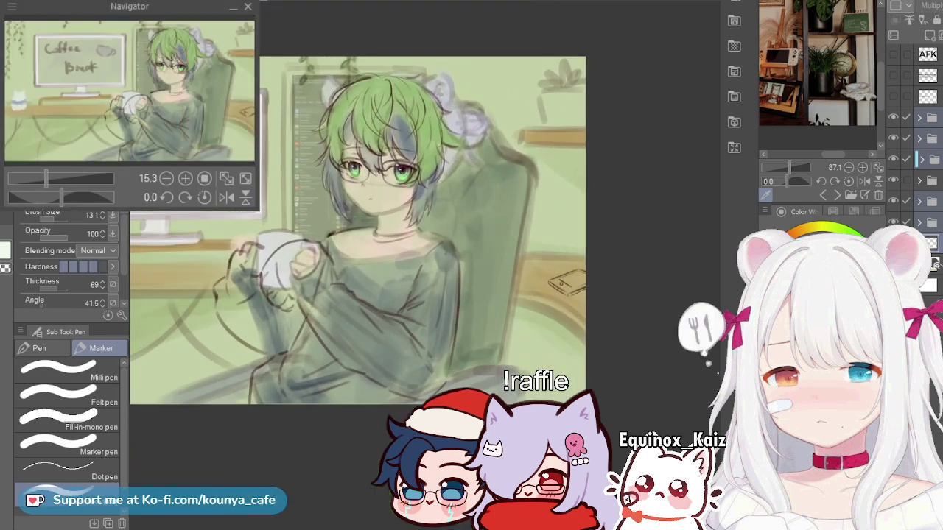
left_click_drag(502, 313, 500, 347)
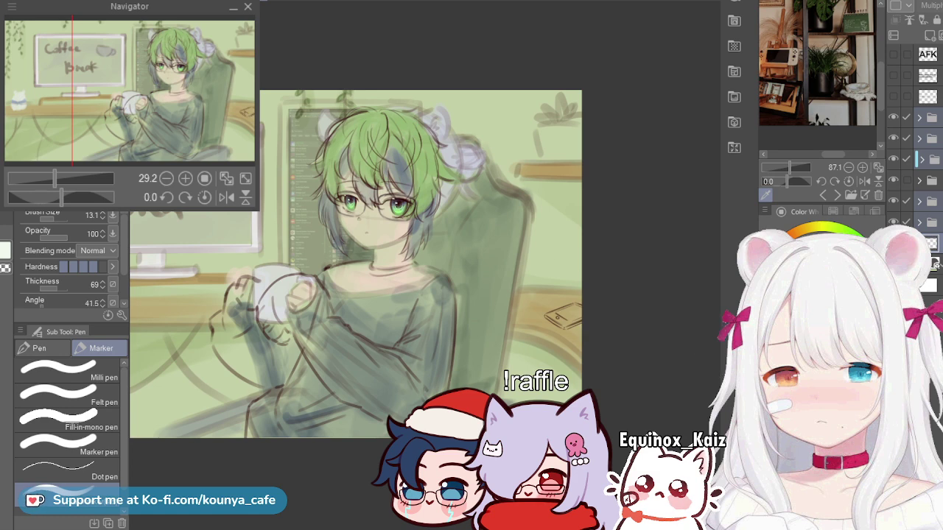
mouse_move(542, 324)
left_mouse_down()
mouse_move(612, 309)
mouse_move(661, 276)
left_mouse_up()
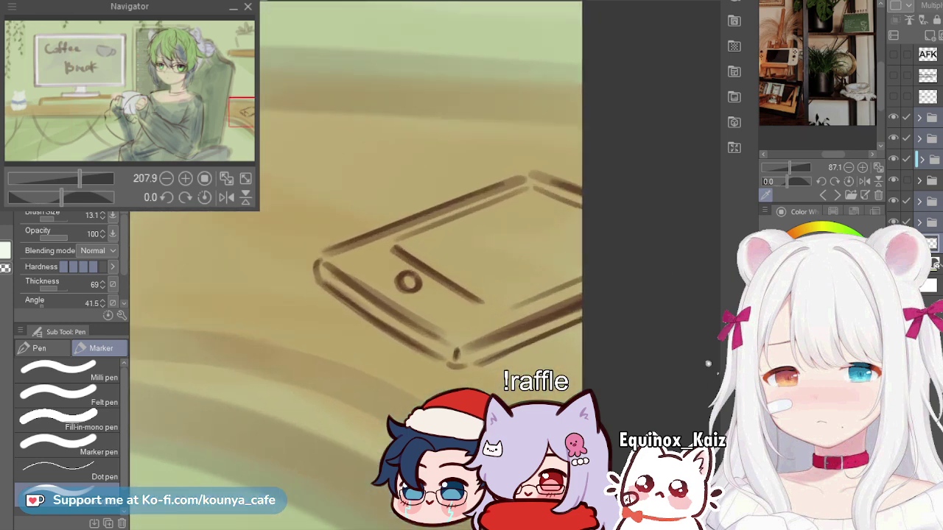
left_click(930, 201)
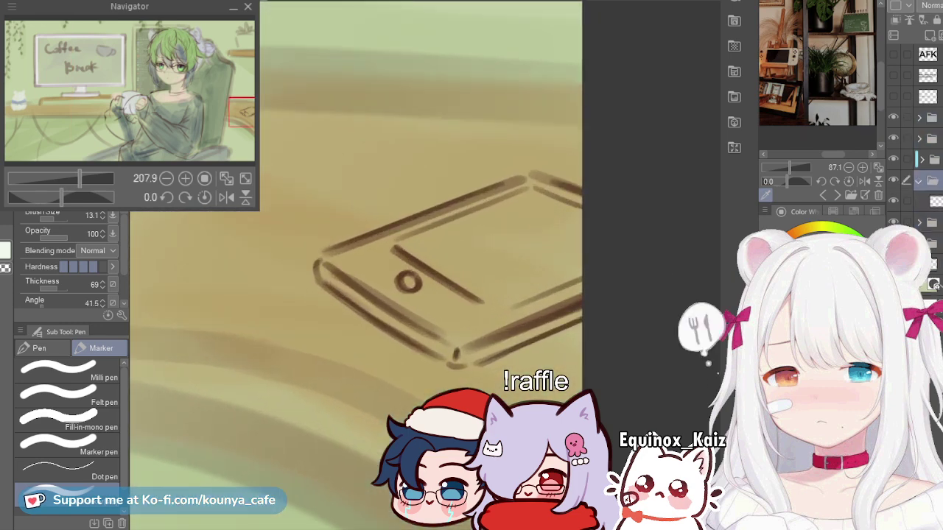
left_click_drag(455, 147, 421, 150)
left_click_drag(437, 104, 462, 256)
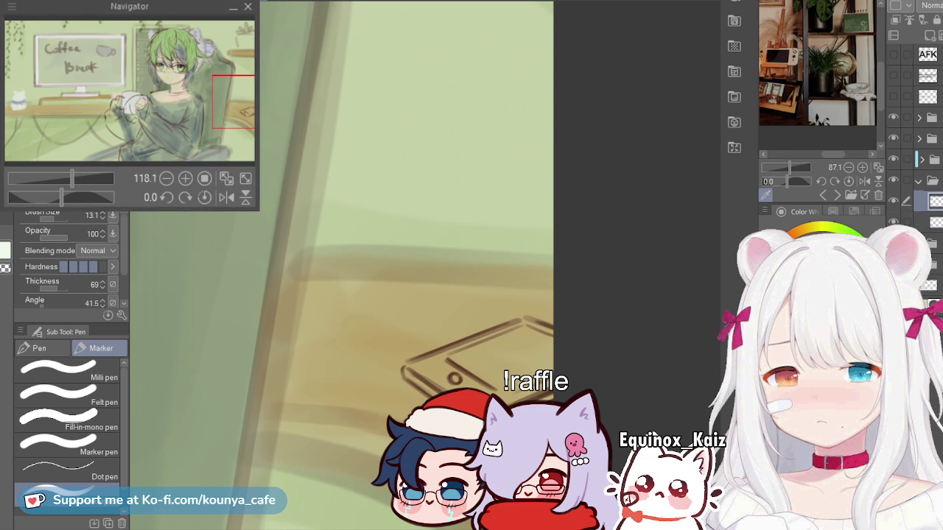
Step: On a new layer, set the brush to 22.9 and sketch a flat elliptical rim above the desk, between the chair and the canvas edge
scroll(452, 144, "down", 5)
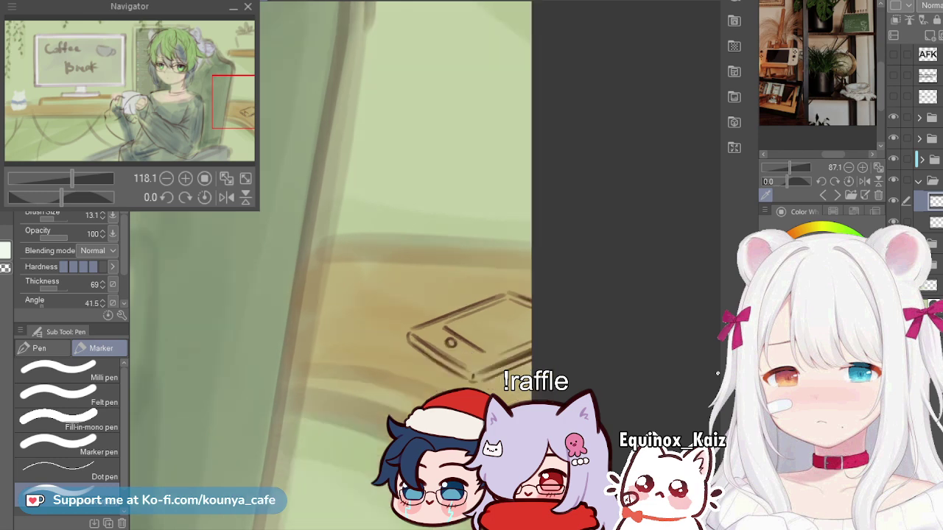
scroll(357, 282, "down", 5)
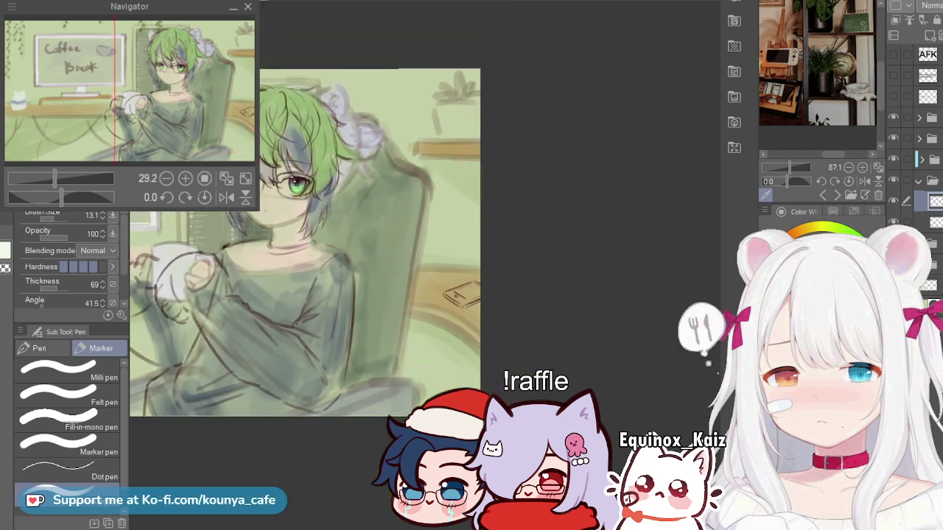
scroll(361, 280, "up", 2)
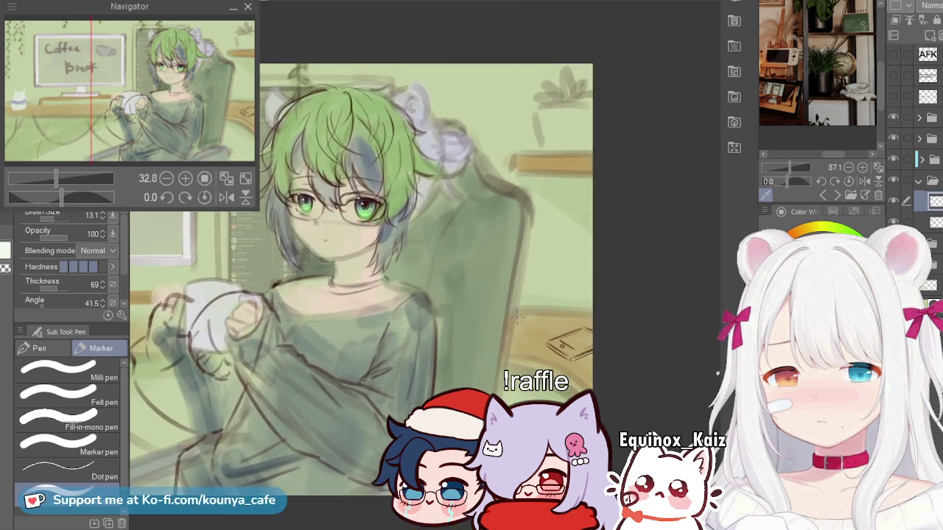
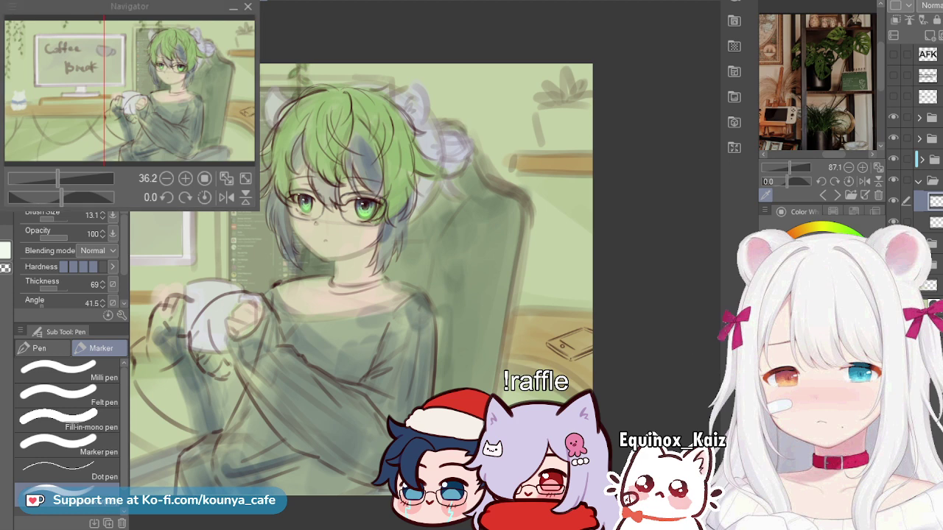
scroll(591, 324, "up", 4)
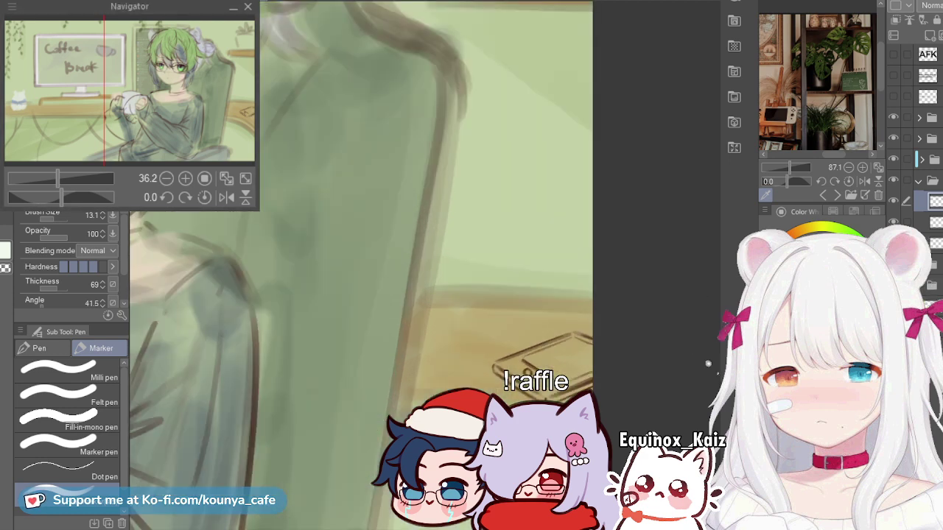
scroll(539, 275, "up", 3)
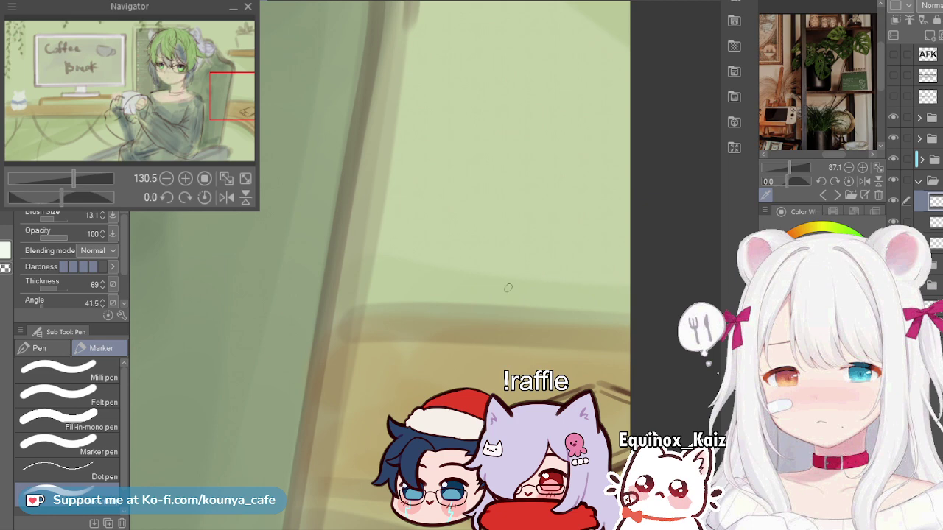
key("m")
key("p")
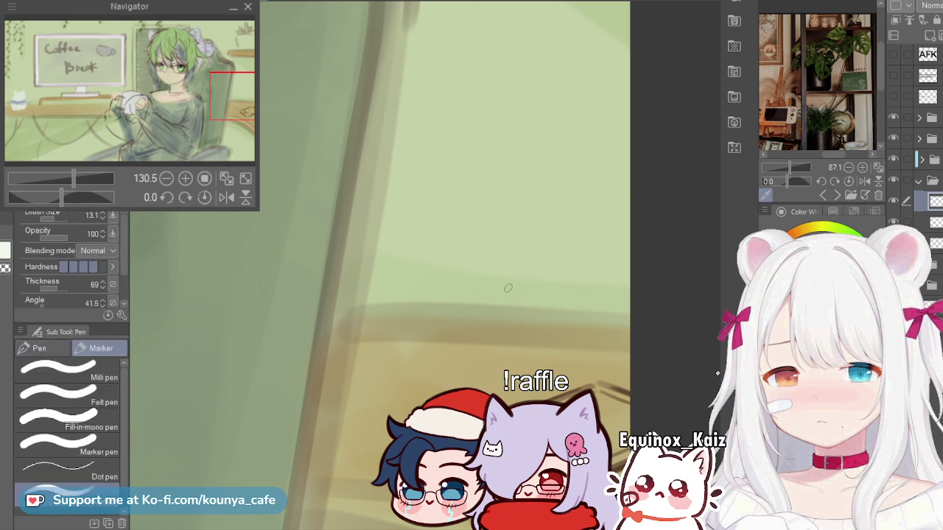
key("bracketright")
key("bracketright")
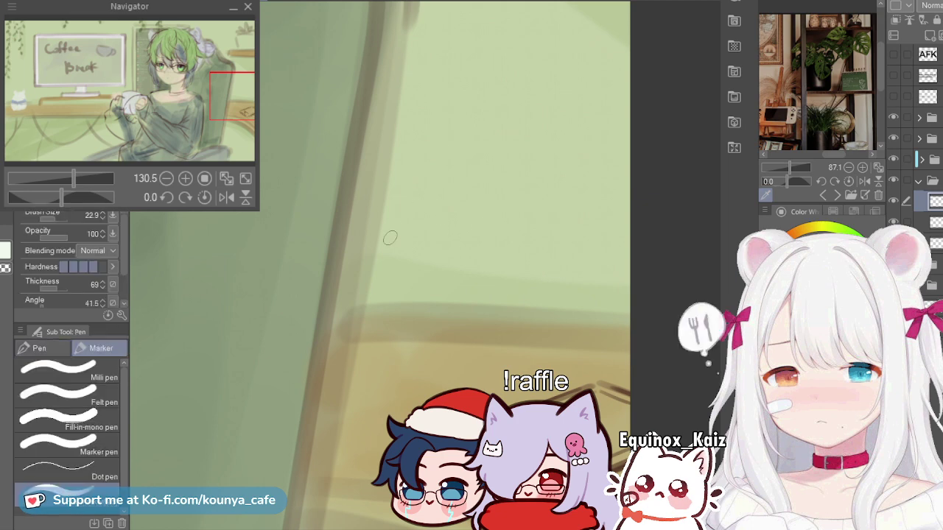
mouse_move(362, 249)
left_mouse_down()
mouse_move(434, 258)
mouse_move(418, 203)
mouse_move(355, 258)
mouse_move(498, 223)
mouse_move(450, 211)
mouse_move(348, 231)
mouse_move(496, 238)
mouse_move(427, 214)
left_mouse_up()
key("ctrl+z")
key("ctrl+z")
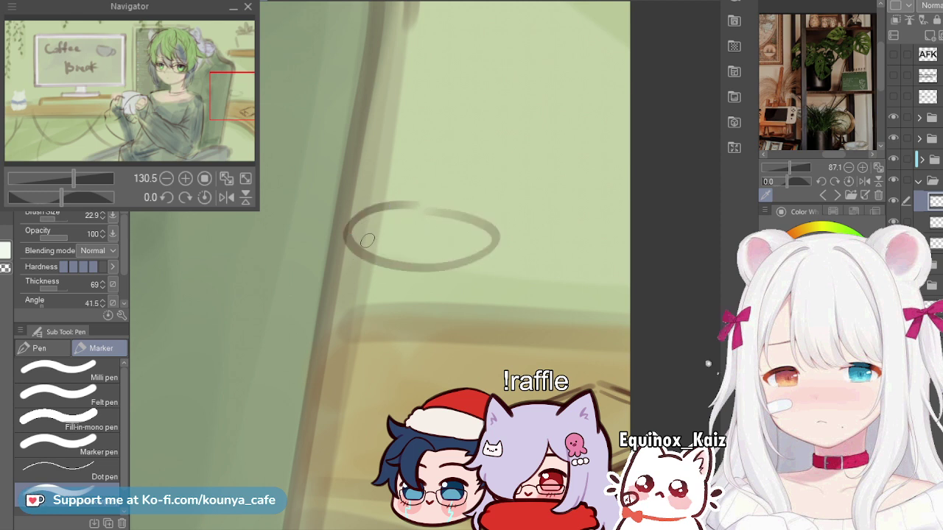
left_click_drag(341, 243, 343, 453)
left_click_drag(498, 249, 493, 398)
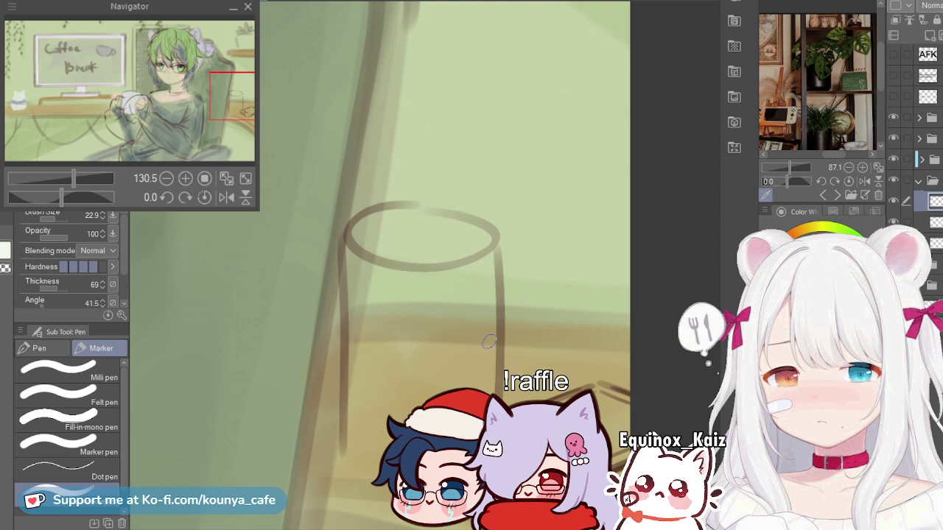
key("ctrl+z")
key("ctrl+z")
Step: Draw two straight vertical sides down from the ellipse and a curved base line on the desk to form a tall cylinder
left_click_drag(347, 258, 356, 393)
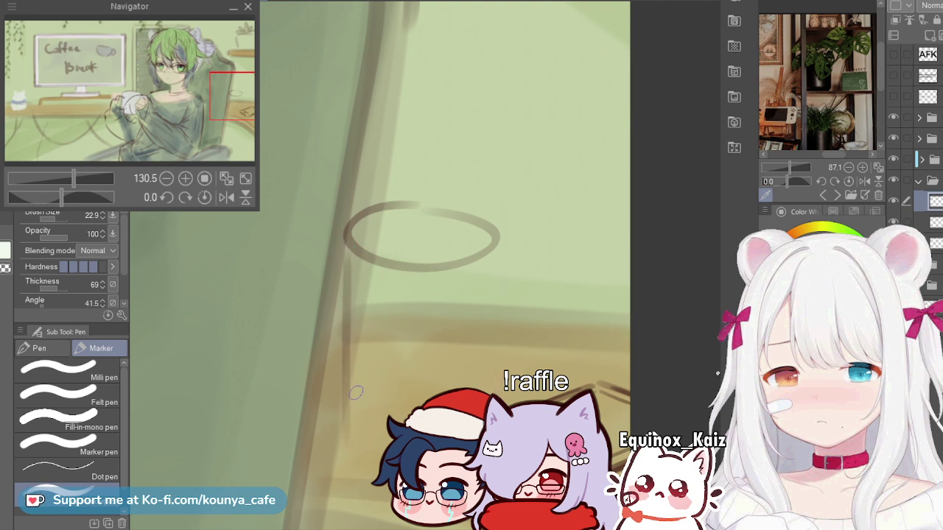
left_click_drag(495, 252, 495, 396)
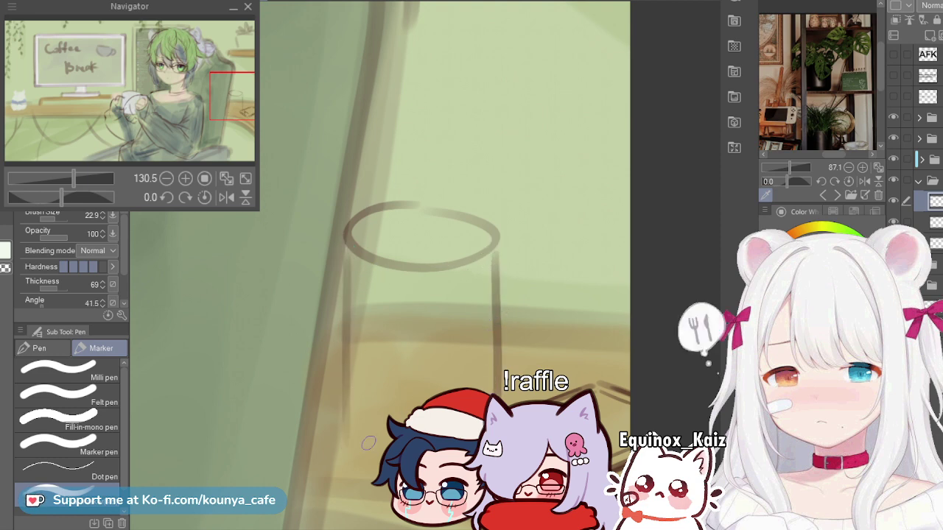
left_click_drag(353, 466, 392, 508)
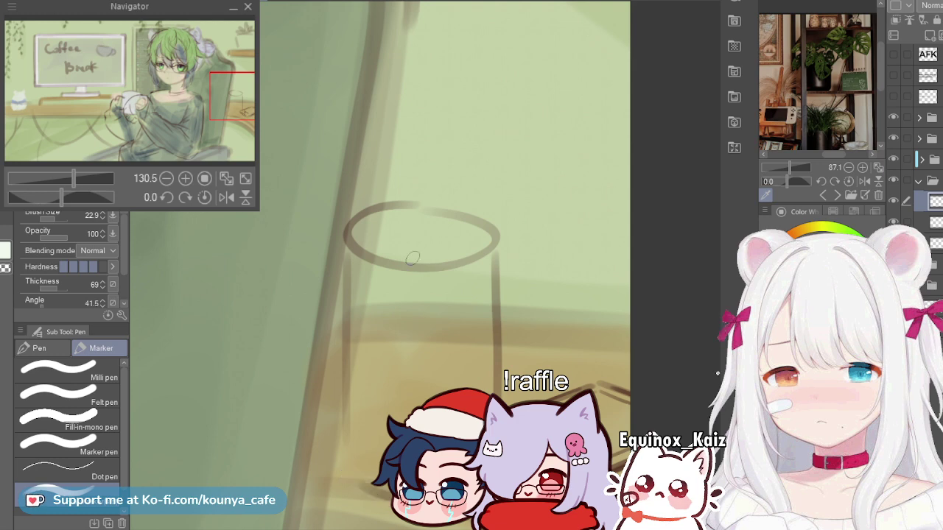
Step: Scale the cylinder sketch down slightly and reposition it on the desk behind the phone, beside the chair
key("ctrl+t")
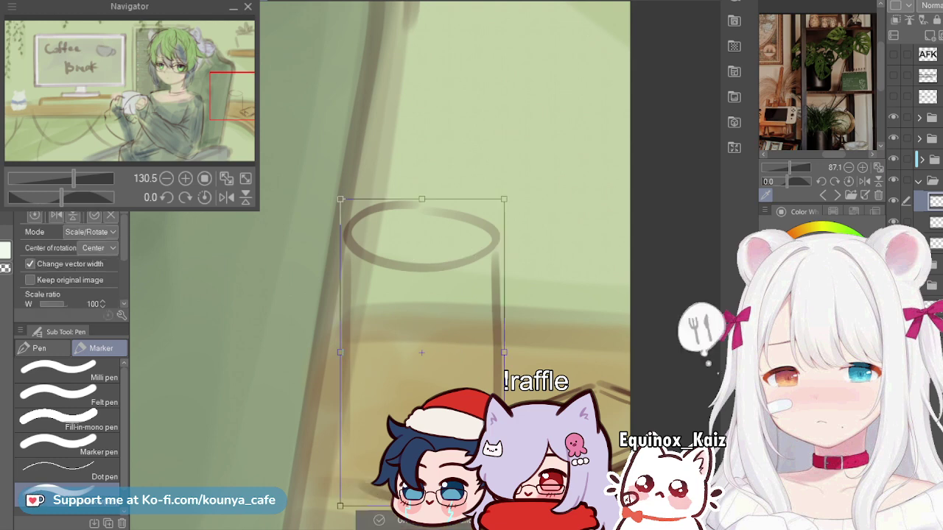
mouse_move(421, 353)
left_mouse_down()
mouse_move(459, 301)
mouse_move(454, 268)
left_mouse_up()
scroll(455, 268, "down", 6)
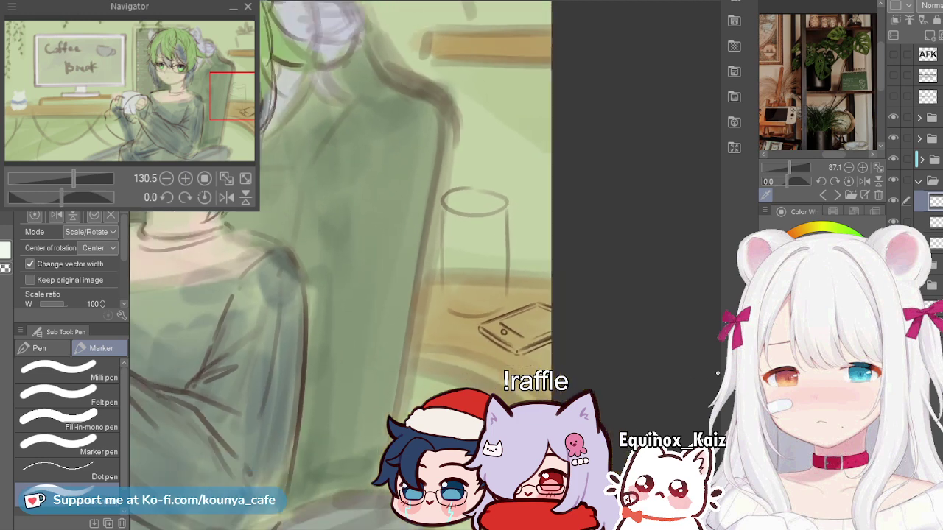
left_click_drag(501, 215, 478, 249)
key("Return")
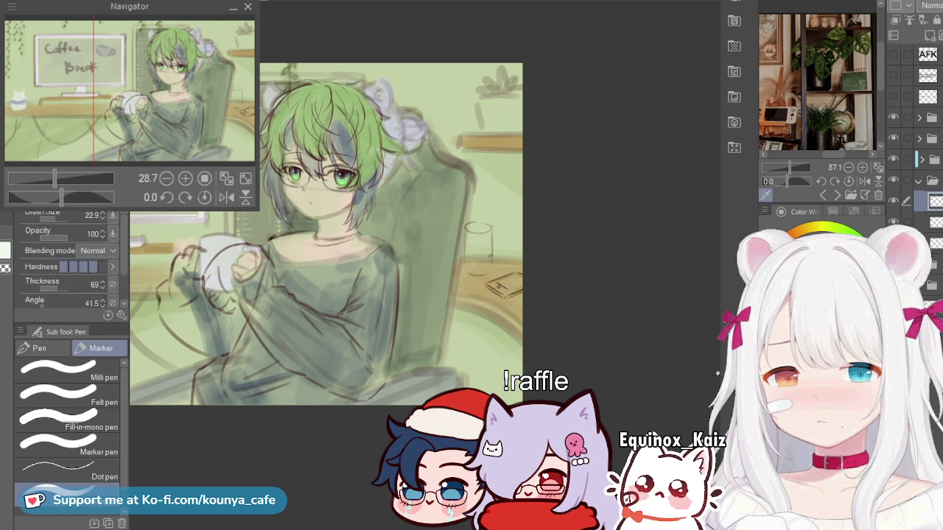
Step: Retrace the upper edge and far end of the can's elliptical rim with darker strokes at brush size 20.0
scroll(514, 220, "up", 6)
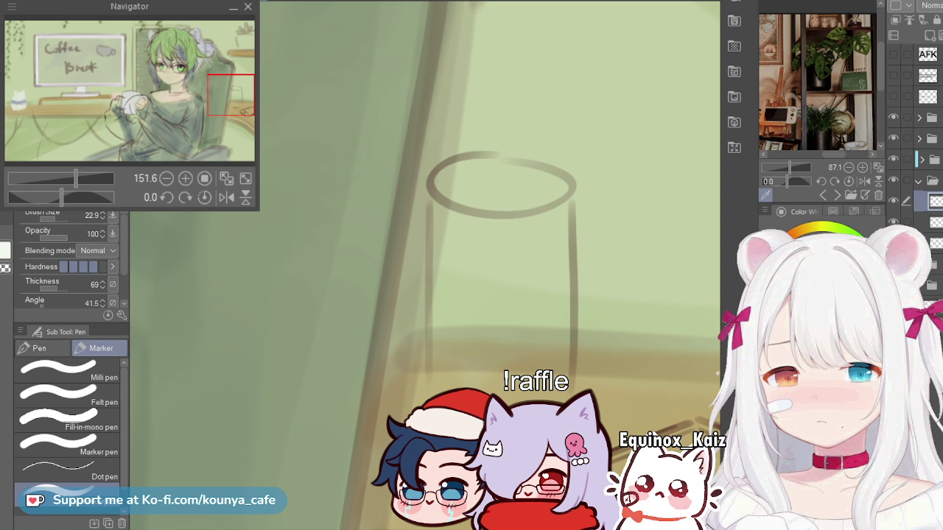
scroll(574, 140, "up", 2)
mouse_move(399, 164)
left_mouse_down()
mouse_move(548, 186)
mouse_move(568, 203)
left_mouse_up()
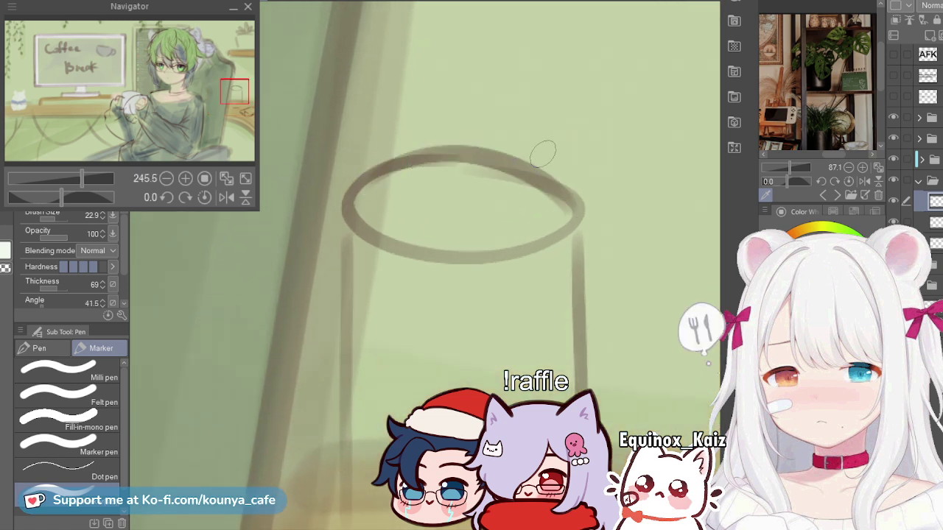
key("ctrl+z")
key("[")
mouse_move(387, 170)
left_mouse_down()
mouse_move(431, 159)
mouse_move(572, 204)
mouse_move(563, 229)
left_mouse_up()
key("ctrl+z")
mouse_move(563, 188)
left_mouse_down()
mouse_move(571, 192)
mouse_move(556, 226)
left_mouse_up()
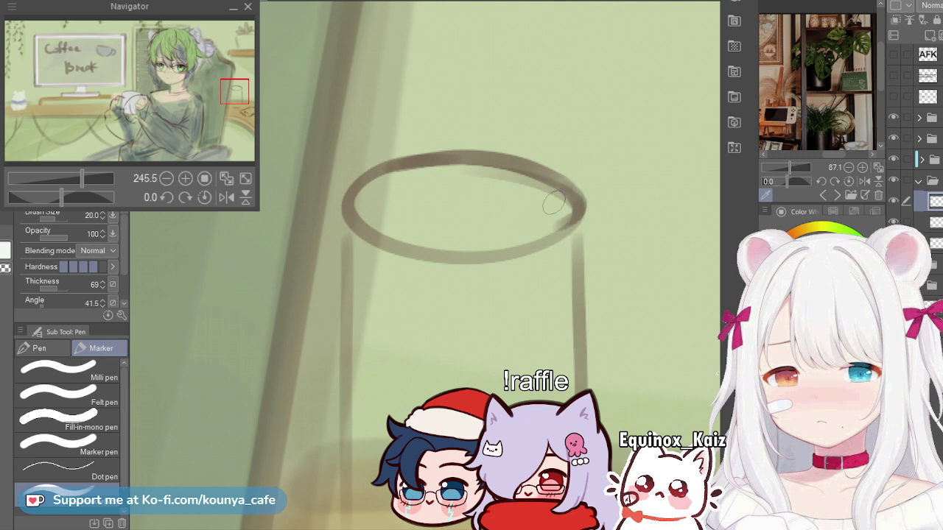
Step: Draw an inner rim arc at brush size 14.5 and sketch a pull tab on the can's top at size 12.7
key("[")
key("[")
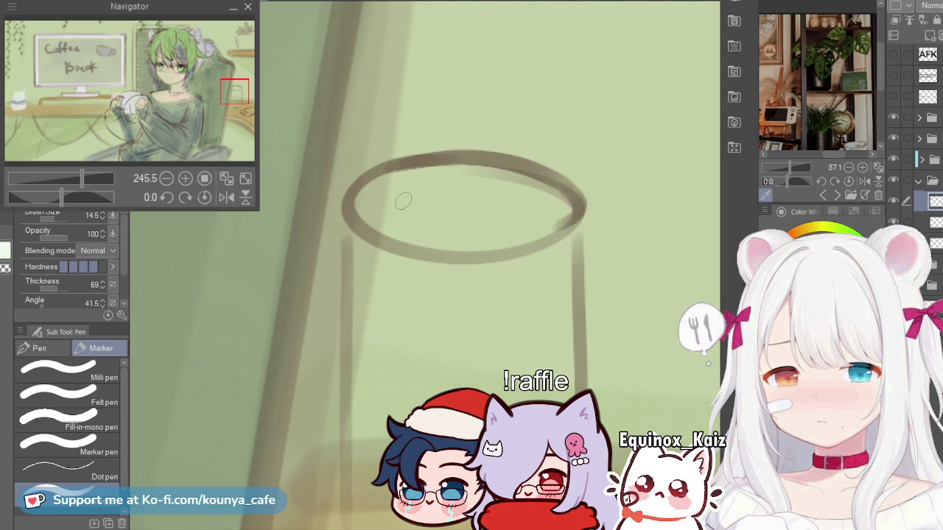
left_click_drag(370, 204, 543, 201)
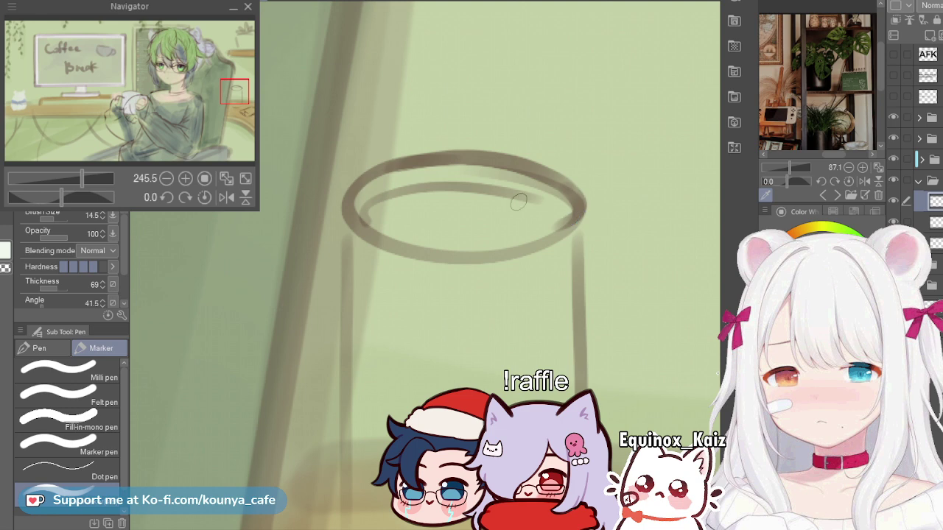
key("ctrl+z")
mouse_move(360, 222)
left_mouse_down()
mouse_move(386, 188)
mouse_move(582, 203)
left_mouse_up()
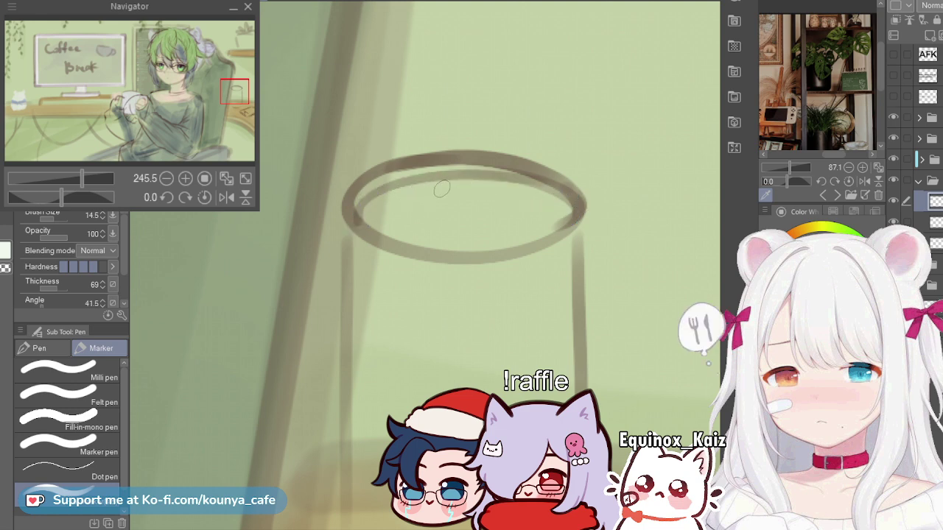
key("[")
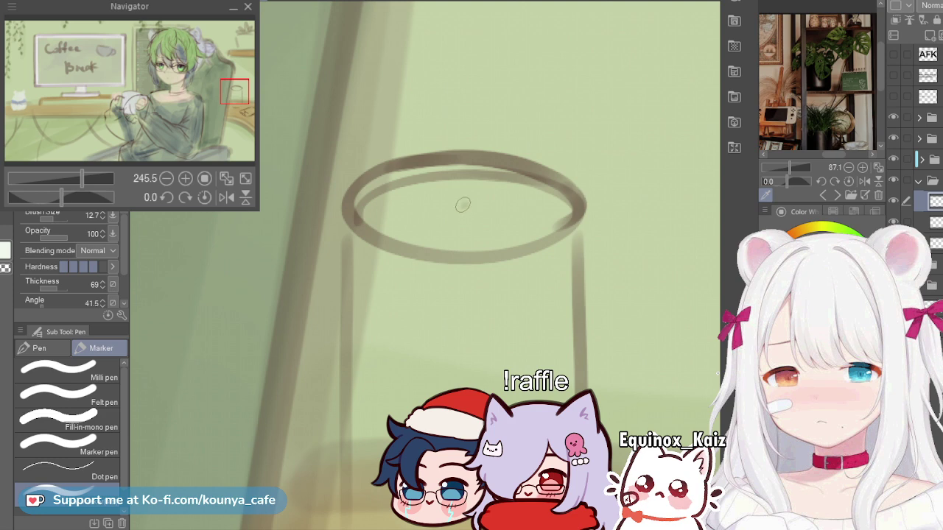
mouse_move(463, 205)
left_mouse_down()
mouse_move(416, 207)
mouse_move(462, 212)
mouse_move(453, 217)
mouse_move(481, 224)
left_mouse_up()
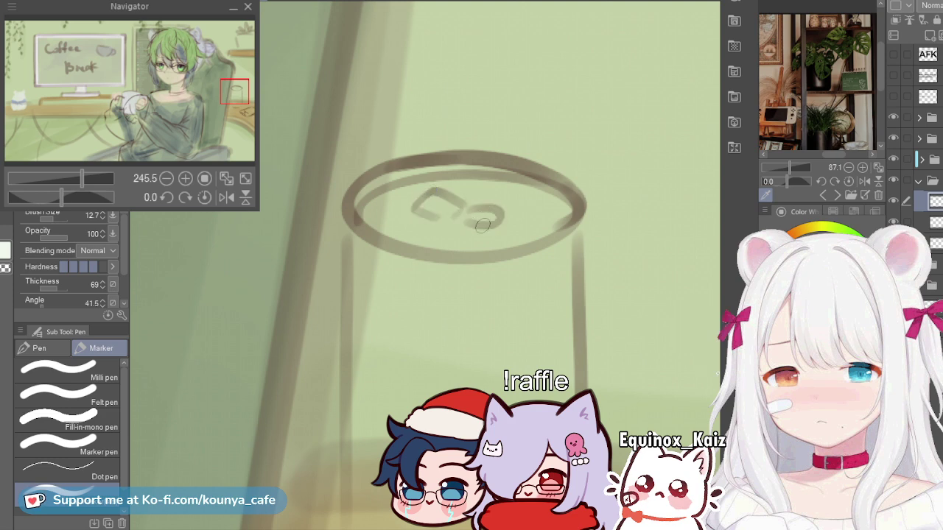
Step: Darken both vertical sides of the can with straight strokes at brush size 20.4
scroll(451, 269, "down", 4)
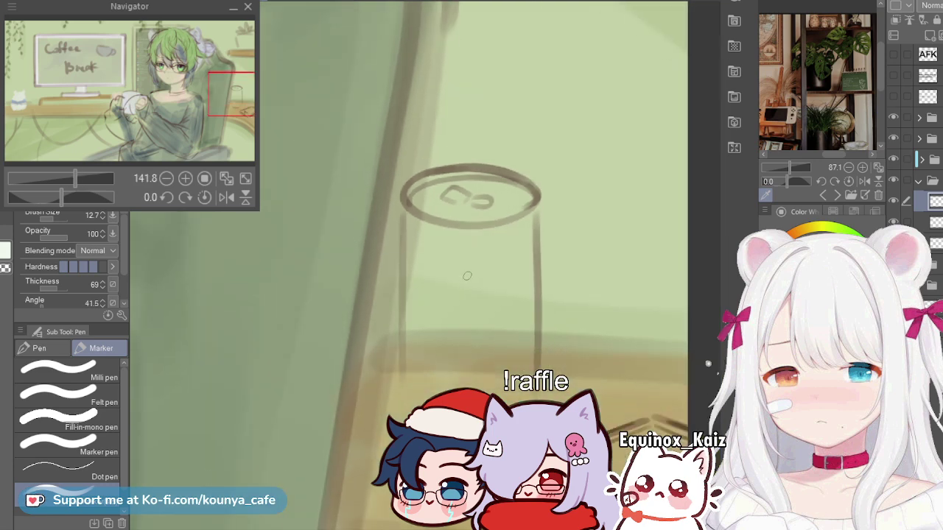
key("]")
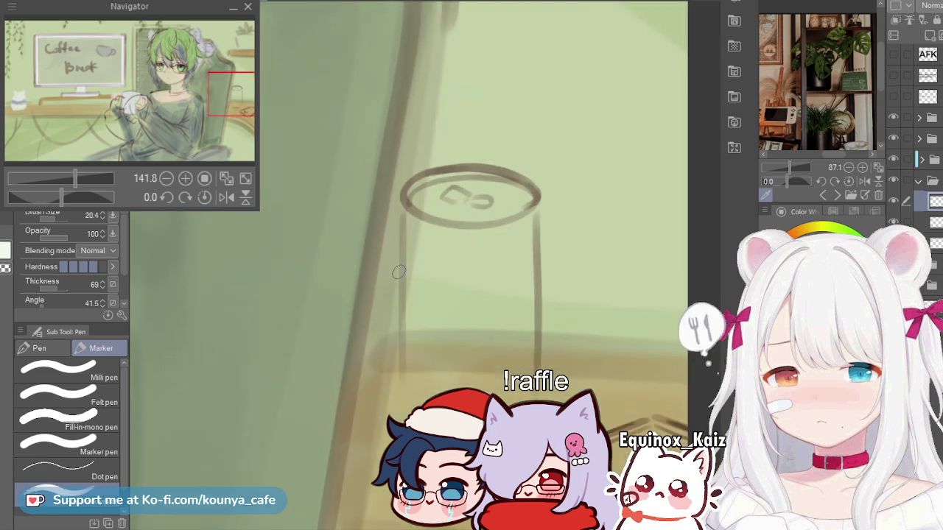
left_click_drag(402, 214, 402, 378)
key("ctrl+z")
left_click_drag(404, 212, 403, 380)
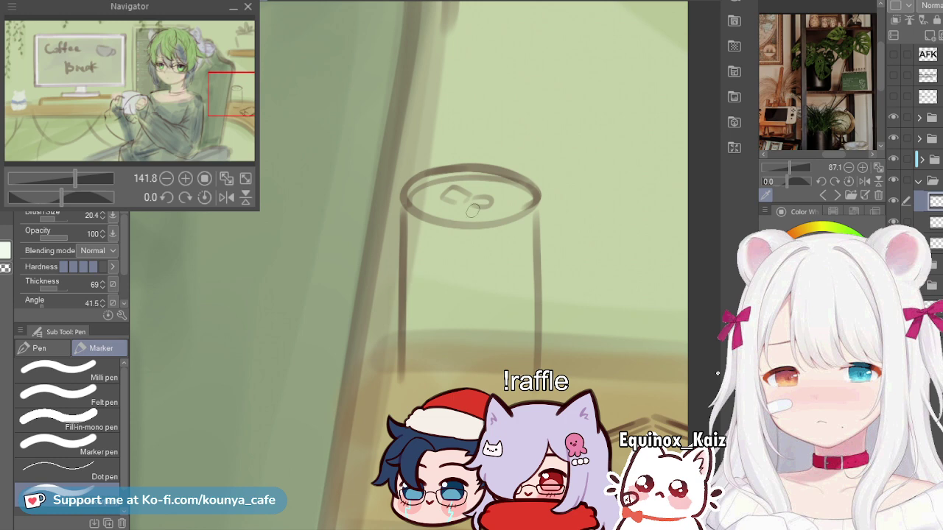
left_click_drag(535, 212, 537, 379)
key("ctrl+z")
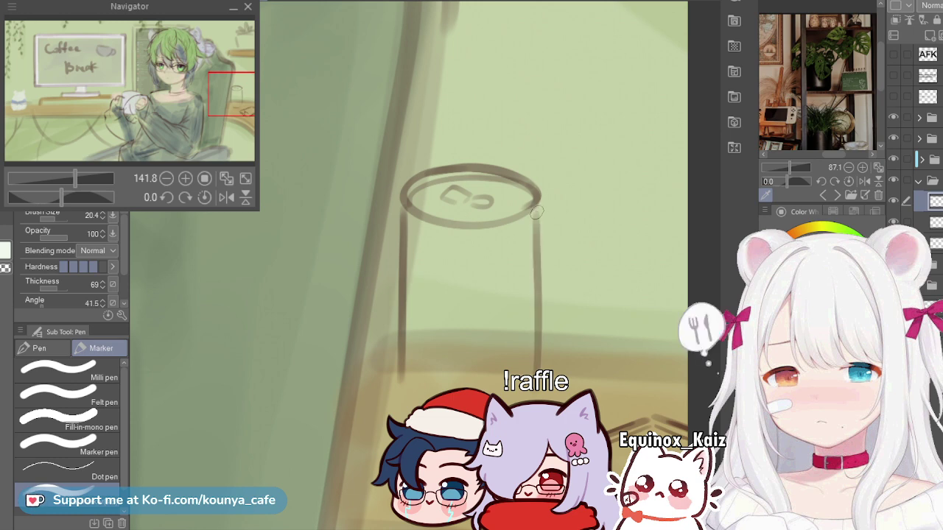
left_click_drag(537, 212, 538, 373)
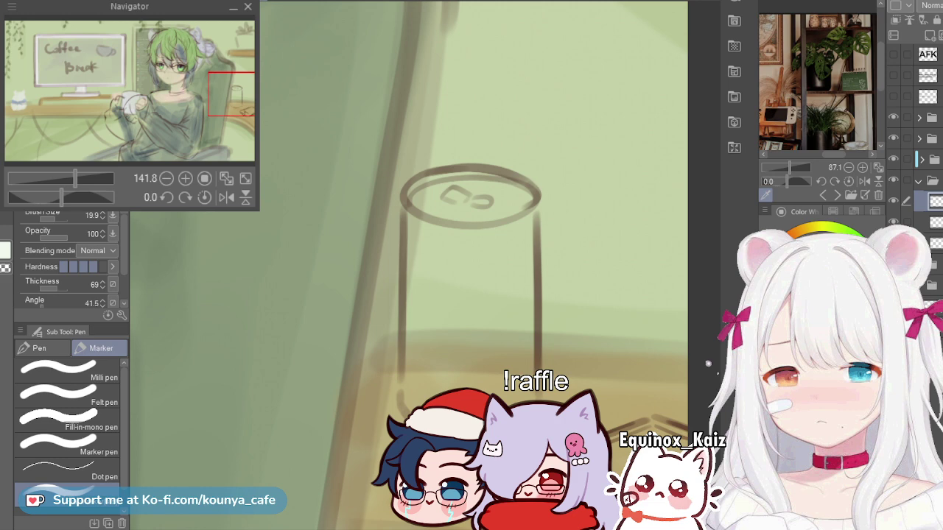
Step: Draw the first hooked vertical claw stroke of the logo on the can's front at brush size 34.0
key("]")
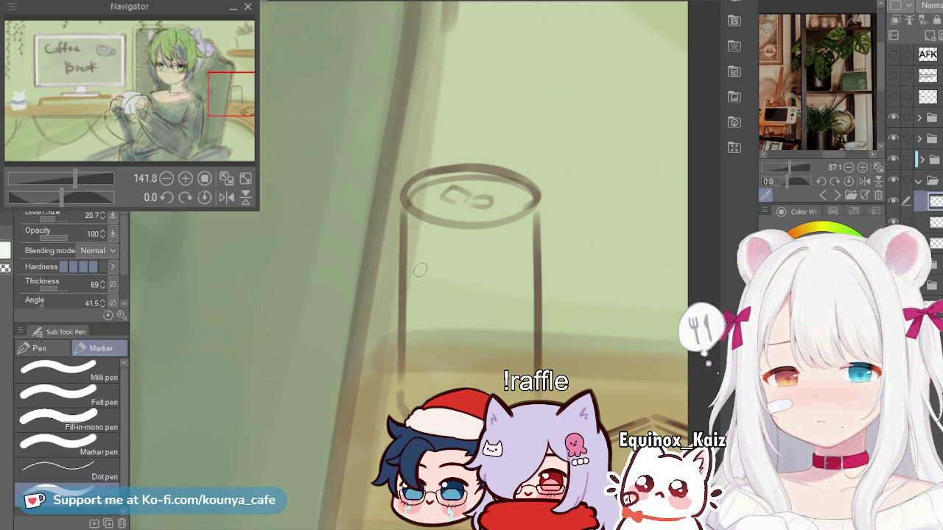
left_click_drag(421, 270, 437, 363)
key("ctrl+z")
key("]")
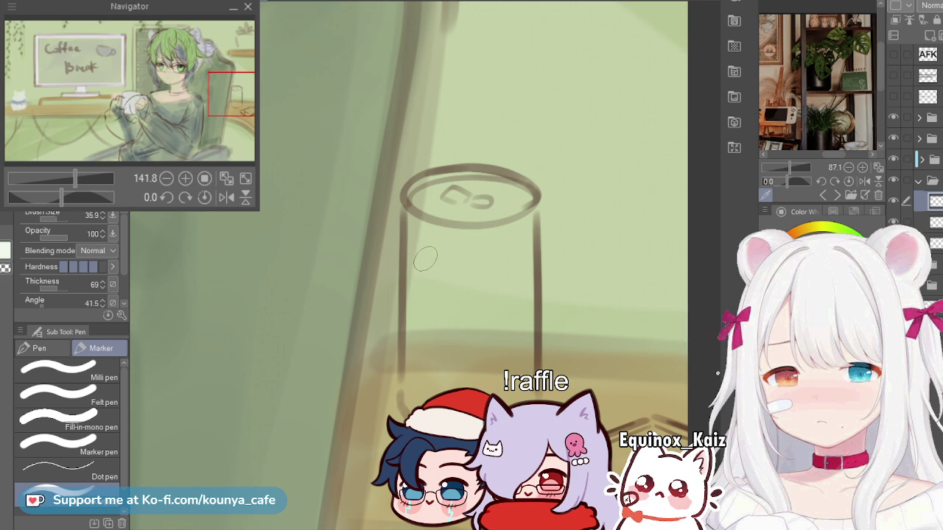
mouse_move(424, 271)
left_mouse_down()
mouse_move(436, 268)
mouse_move(438, 351)
left_mouse_up()
key("ctrl+z")
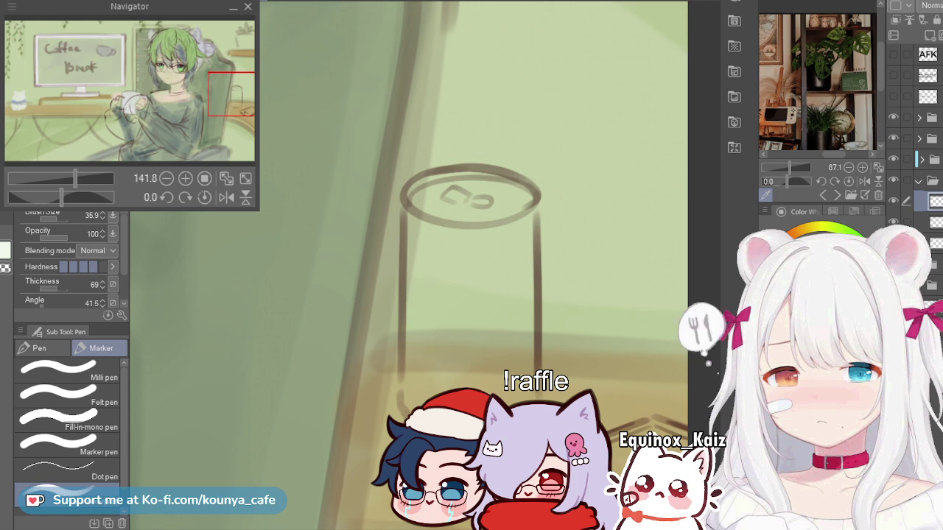
mouse_move(419, 271)
left_mouse_down()
mouse_move(432, 263)
mouse_move(435, 348)
left_mouse_up()
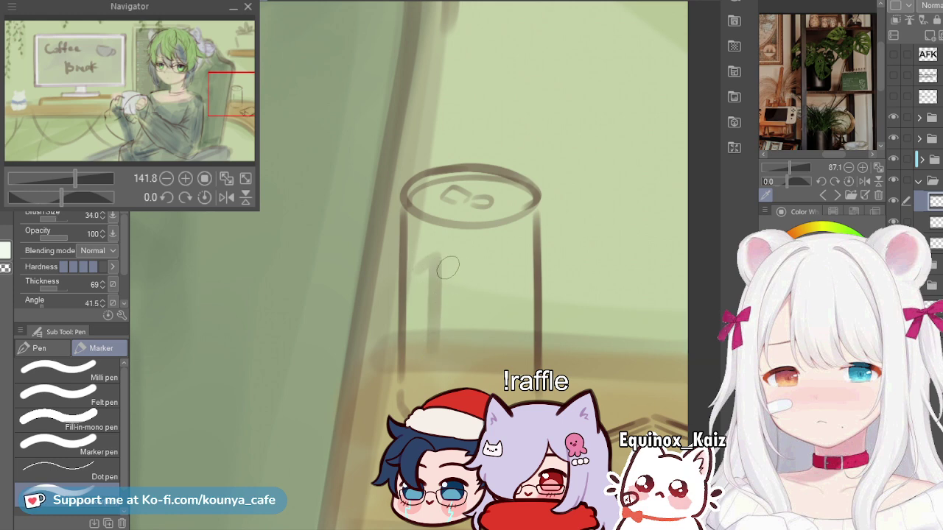
key("ctrl+z")
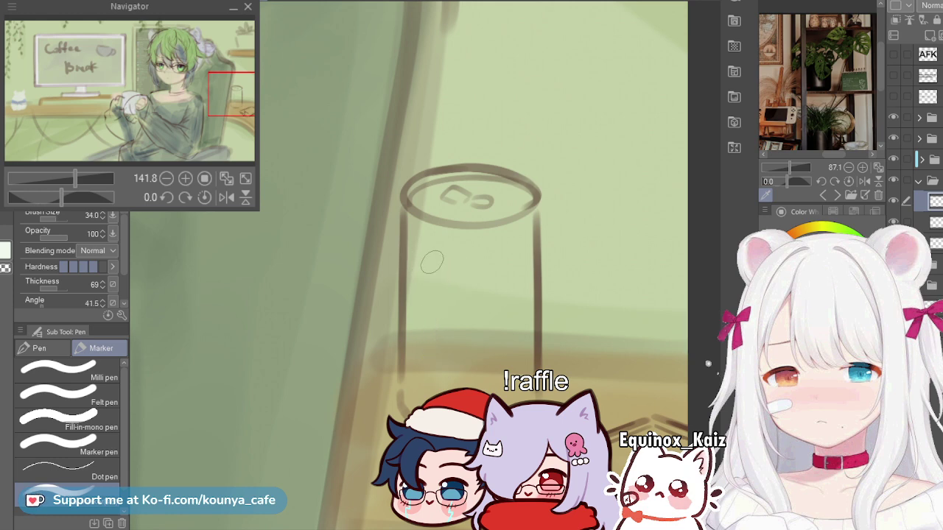
key("ctrl+y")
key("ctrl")
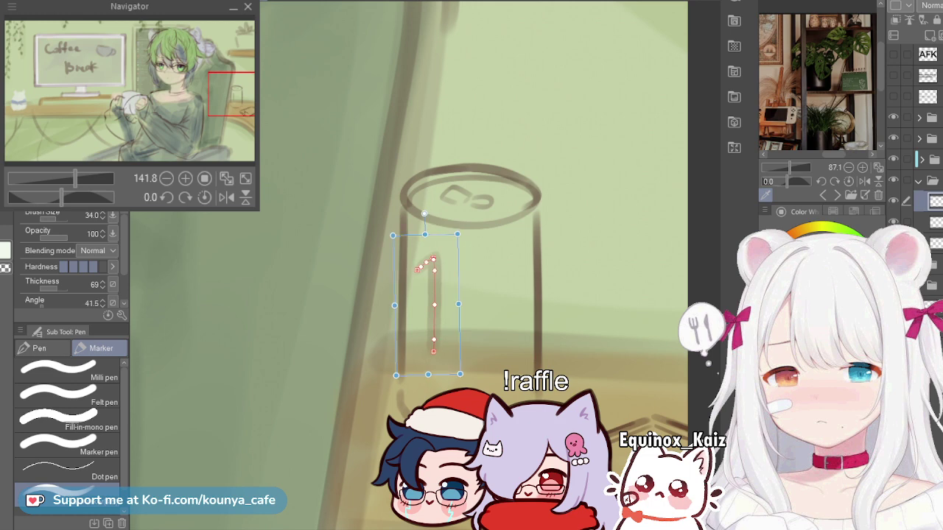
key("Return")
Step: Add a longer middle claw stroke at brush size 34.0 and a shorter third one at size 31.2 to the can's logo
left_click_drag(462, 256, 462, 367)
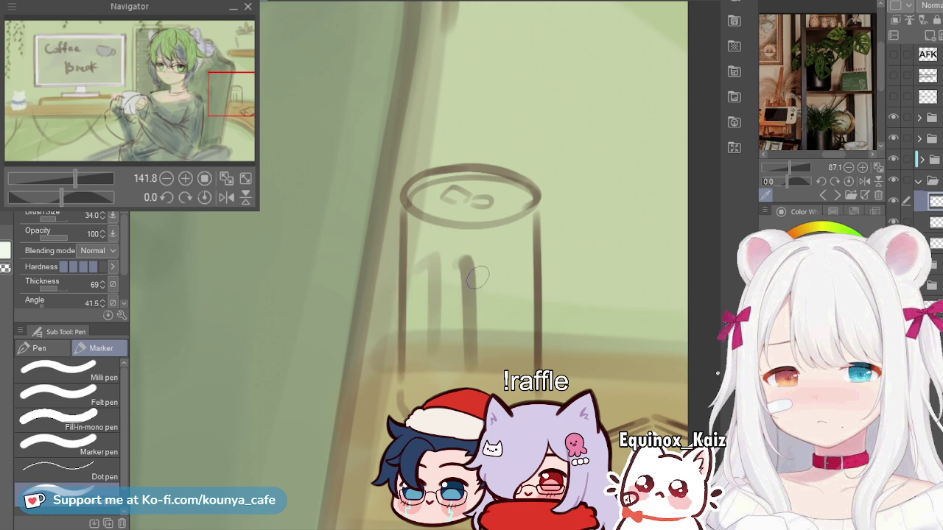
key("ctrl+z")
mouse_move(448, 266)
left_mouse_down()
mouse_move(459, 261)
mouse_move(461, 372)
left_mouse_up()
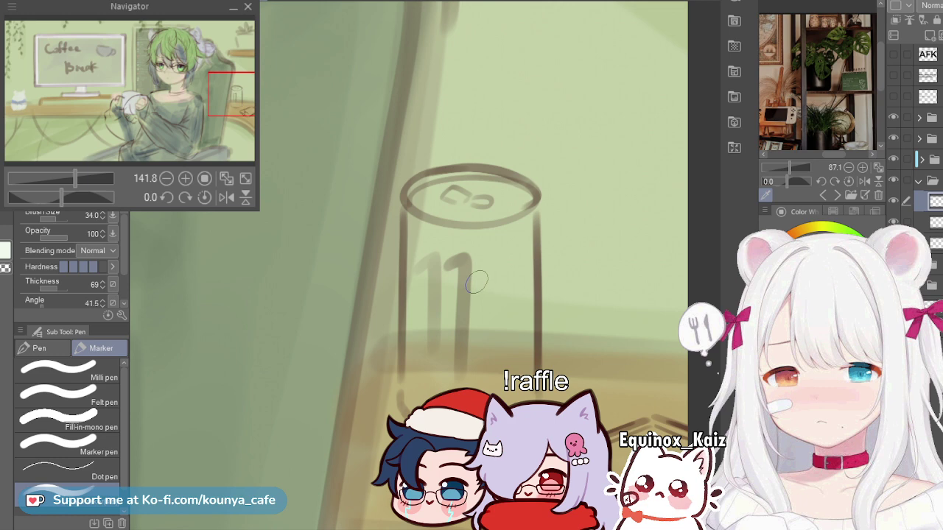
key("[")
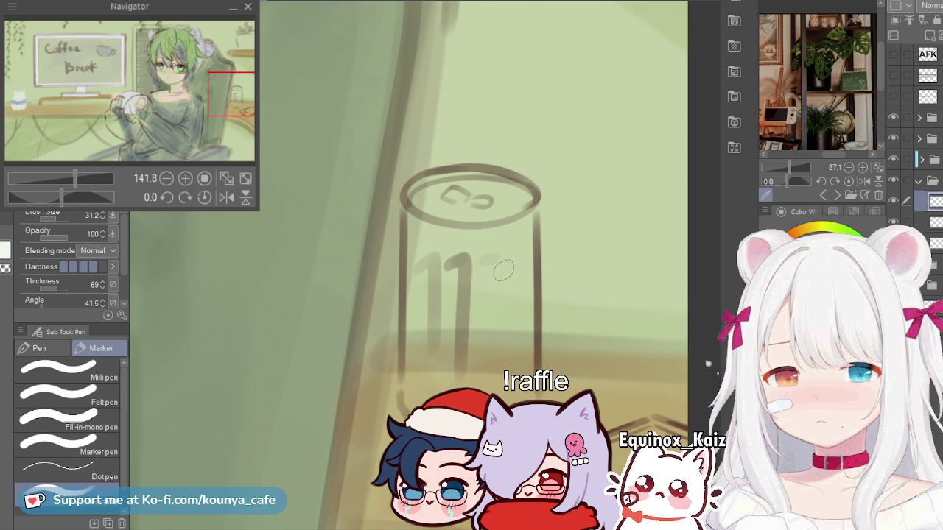
left_click_drag(494, 256, 489, 327)
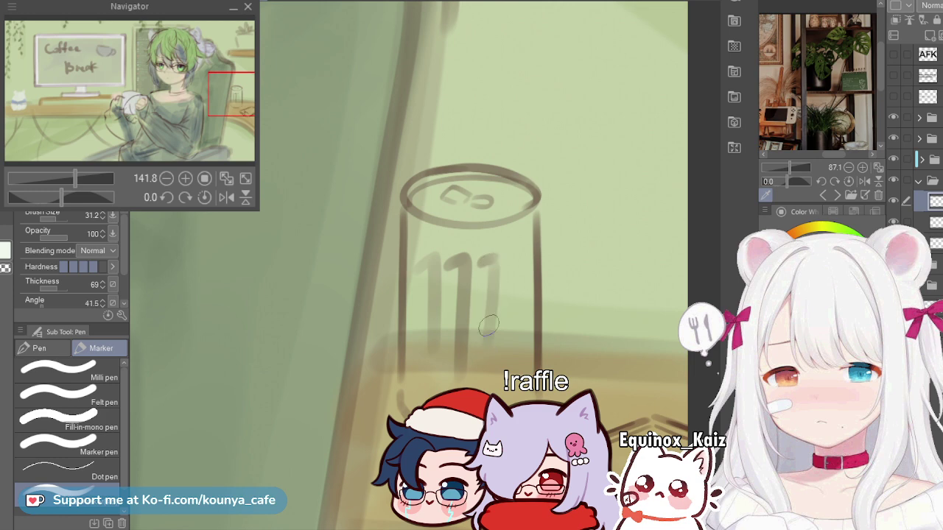
Step: Set the brush to 16.0 and dab a trail of small drip marks below the logo's first claw stroke
scroll(457, 280, "up", 2)
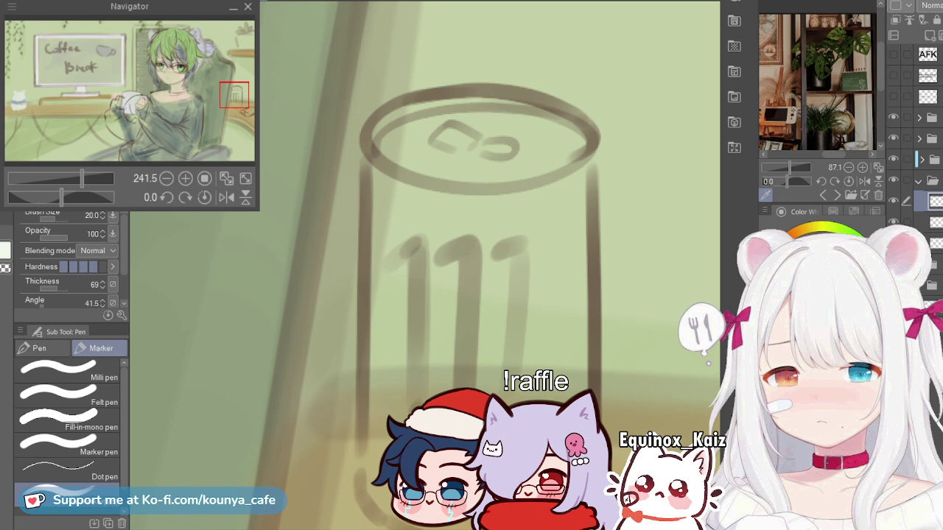
scroll(429, 398, "up", 3)
left_click_drag(428, 398, 412, 302)
key("]")
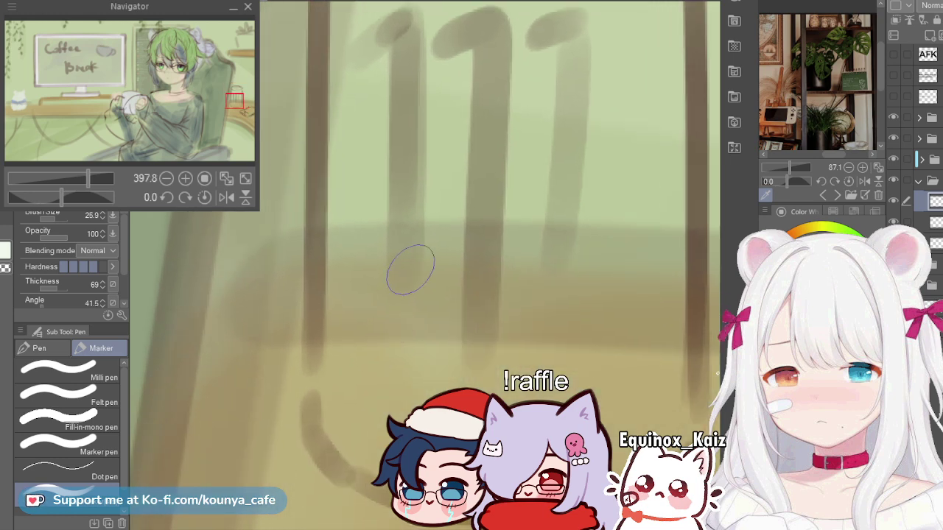
left_click_drag(411, 269, 400, 284)
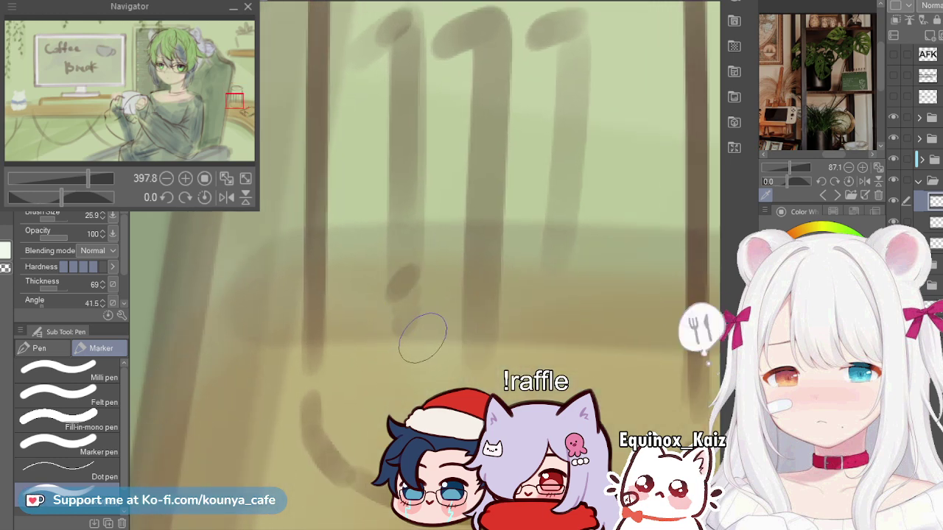
key("[")
key("[")
key("ctrl+z")
left_click_drag(404, 282, 408, 308)
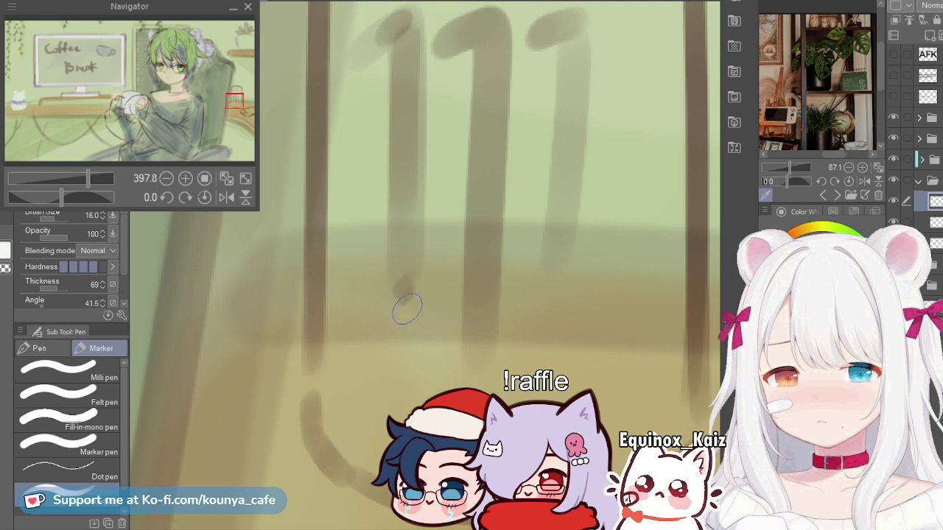
left_click(404, 328)
left_click(401, 352)
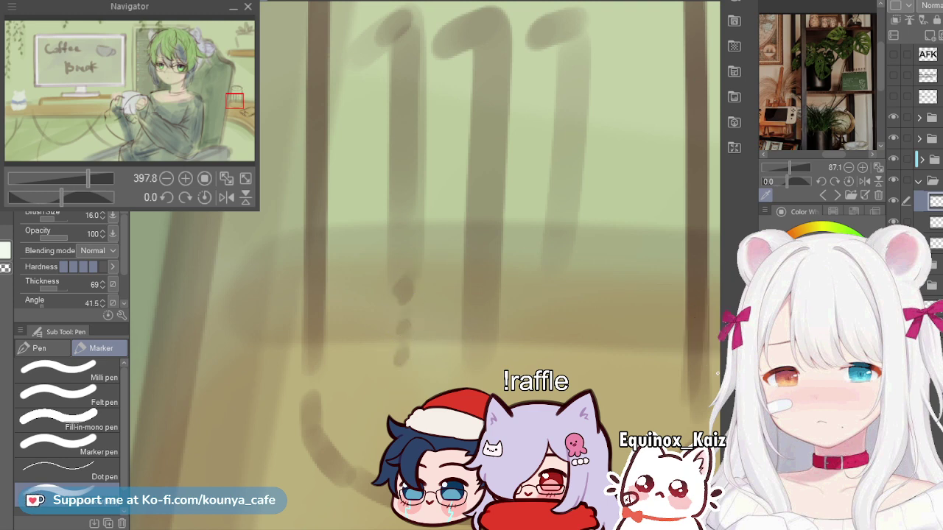
Step: Dab drip marks below the middle claw stroke, and below the third one at brush size 19.1
left_click_drag(484, 340, 474, 361)
key("]")
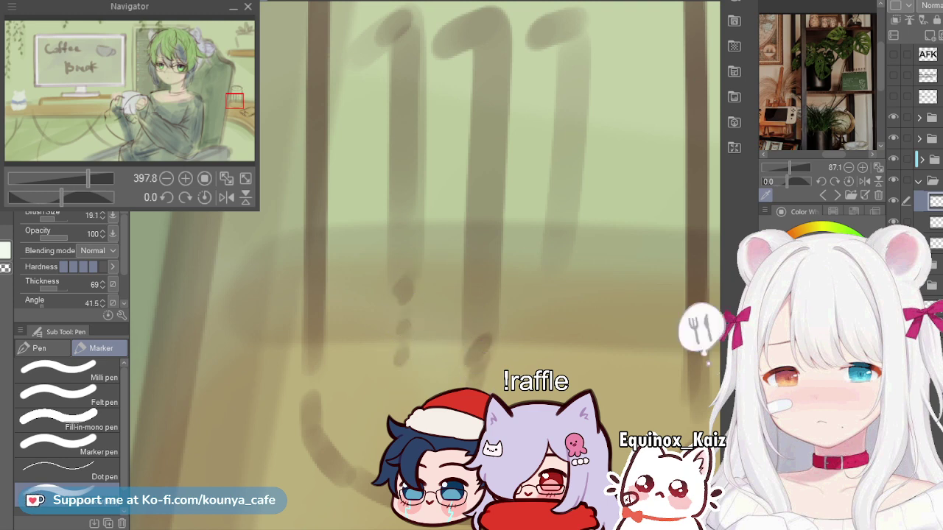
left_click(553, 275)
left_click(551, 301)
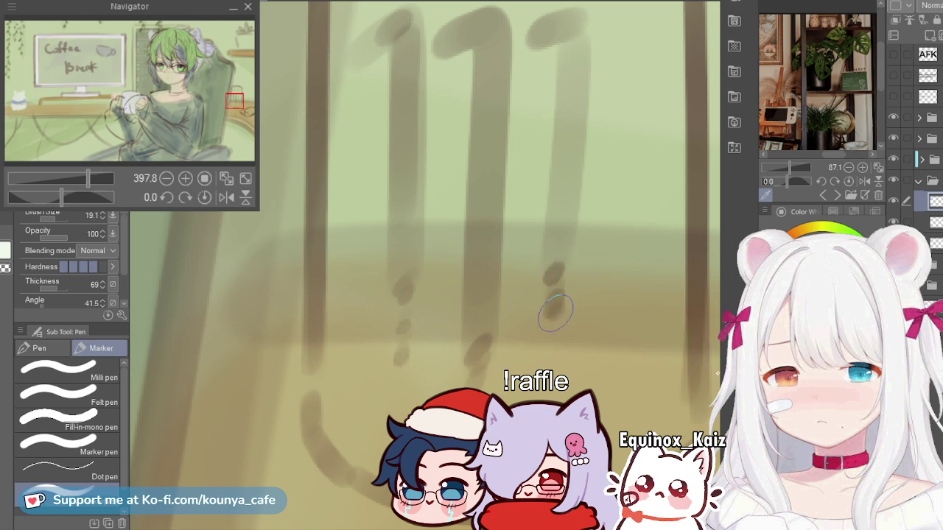
left_click(548, 353)
Step: Lasso the claw-mark logo on the can, tilt it slightly, scale it to 93% and reposition it on the can's front
scroll(482, 276, "down", 6)
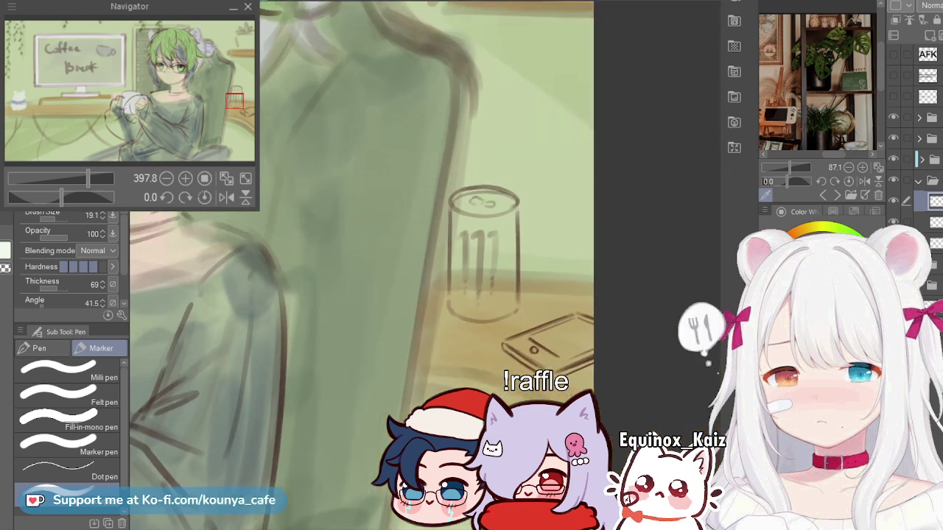
scroll(480, 277, "up", 5)
key("m")
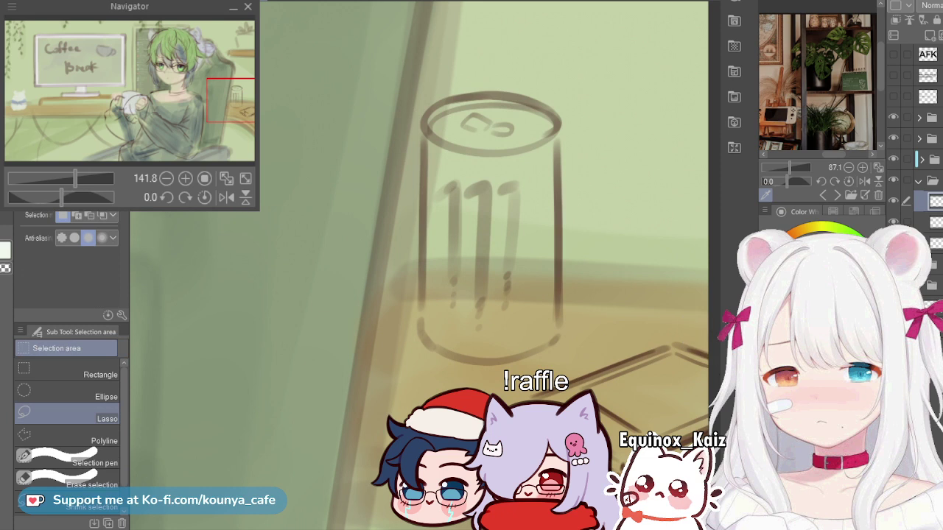
mouse_move(456, 173)
left_mouse_down()
mouse_move(442, 172)
mouse_move(437, 276)
left_mouse_up()
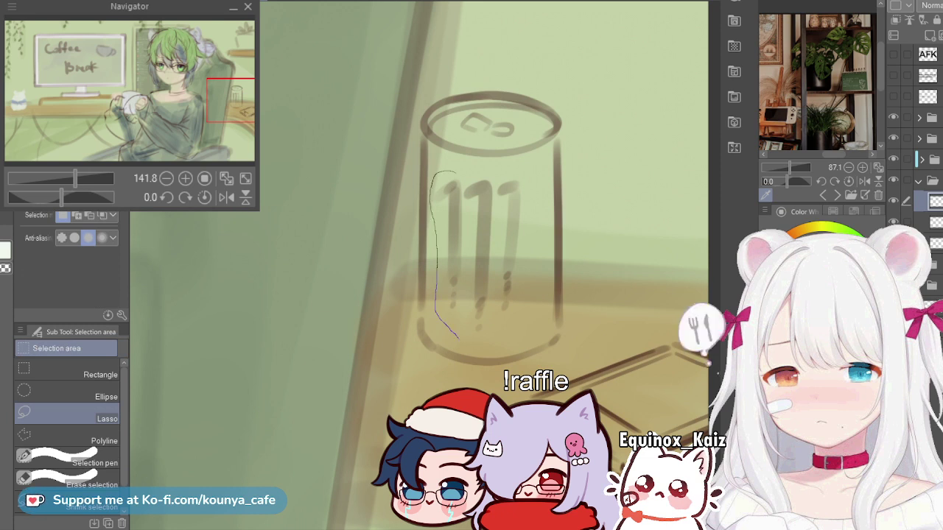
left_click_drag(526, 302, 523, 175)
key("ctrl+minus")
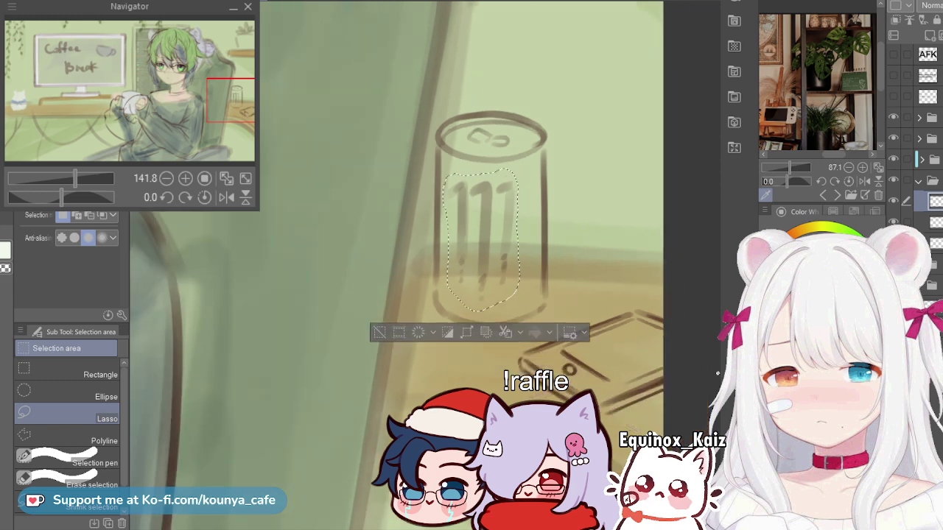
key("ctrl+t")
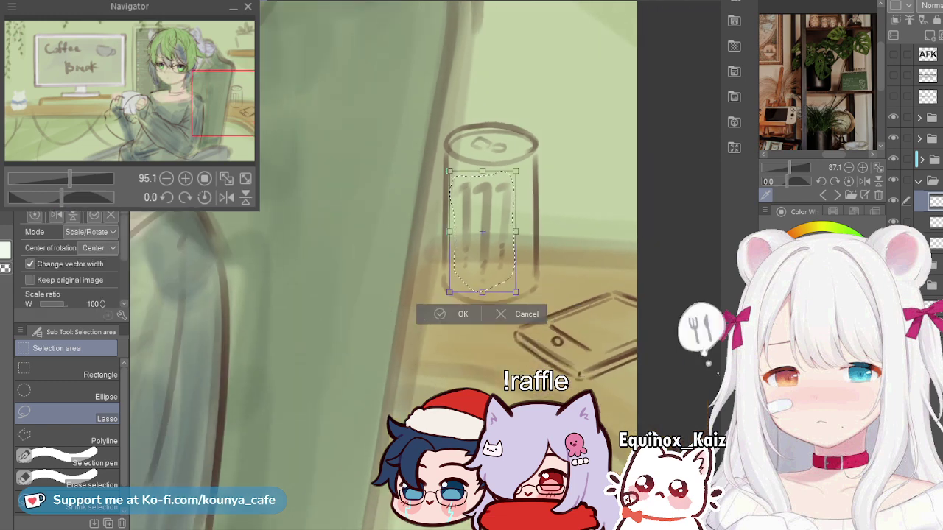
left_click_drag(532, 177, 530, 174)
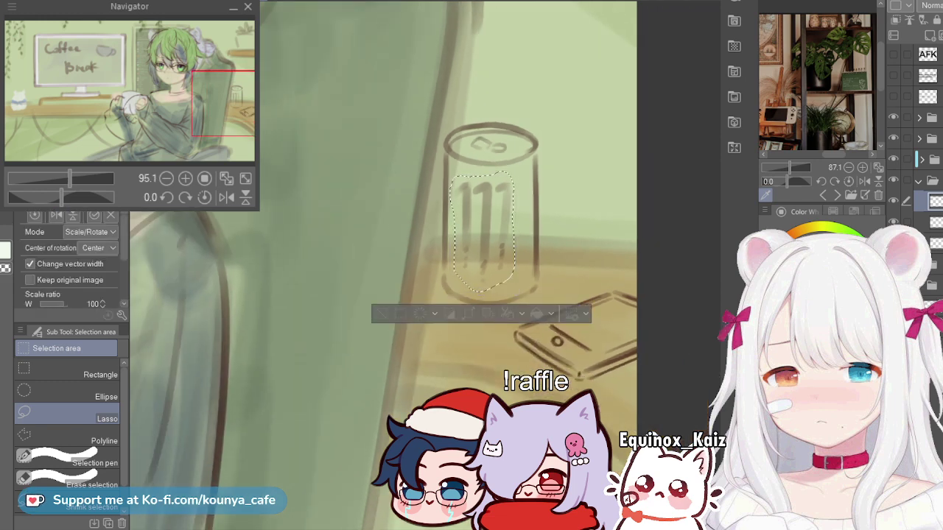
scroll(530, 175, "up", 2)
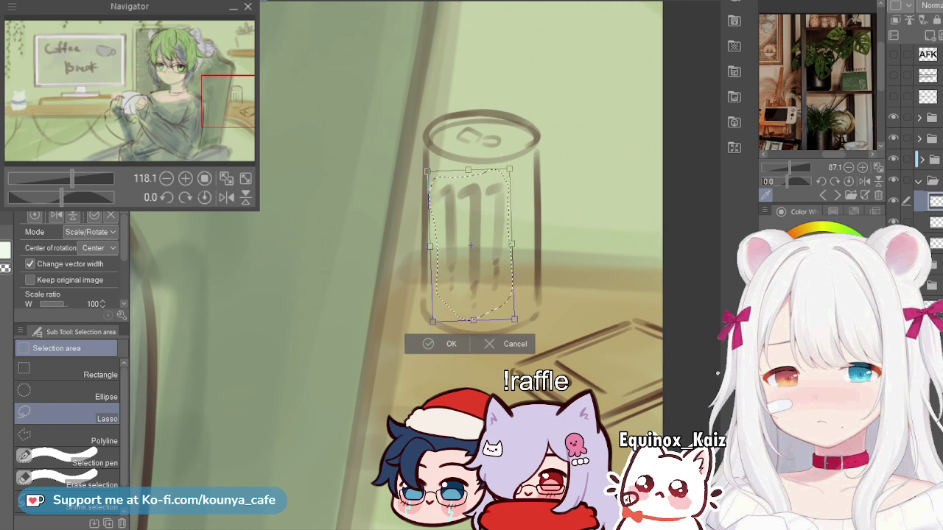
left_click_drag(471, 245, 481, 235)
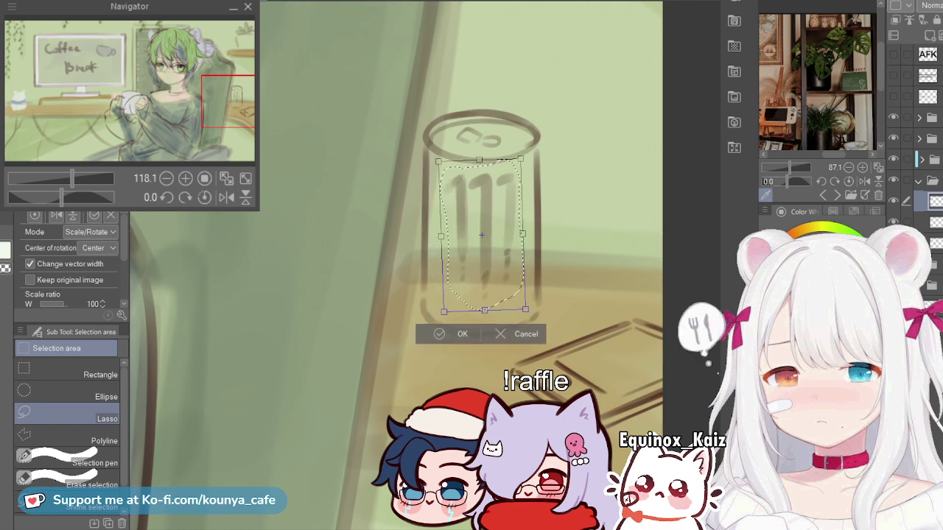
left_click_drag(526, 309, 522, 304)
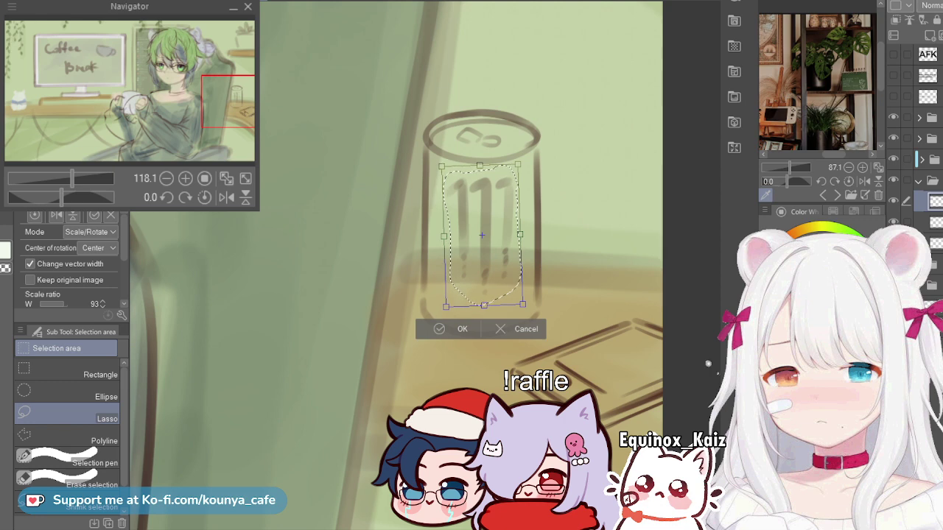
key("Return")
scroll(561, 228, "down", 3)
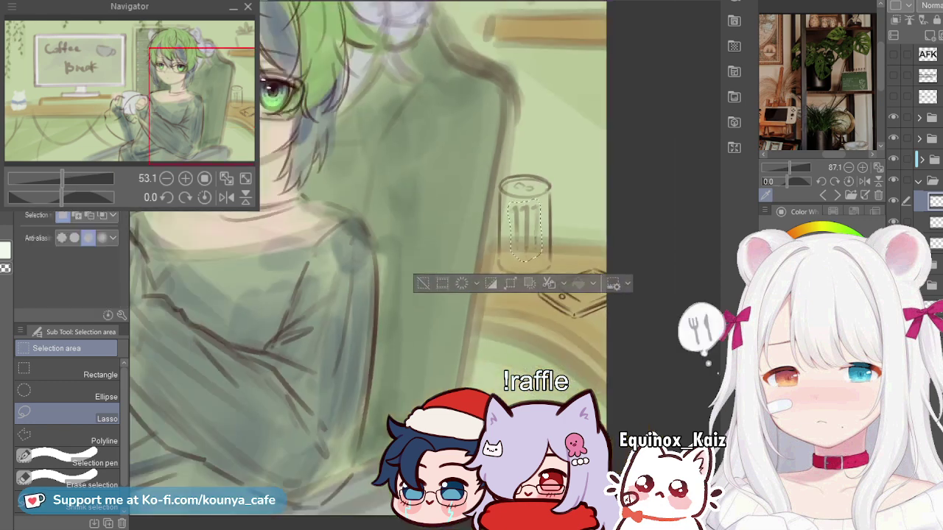
key("ctrl+d")
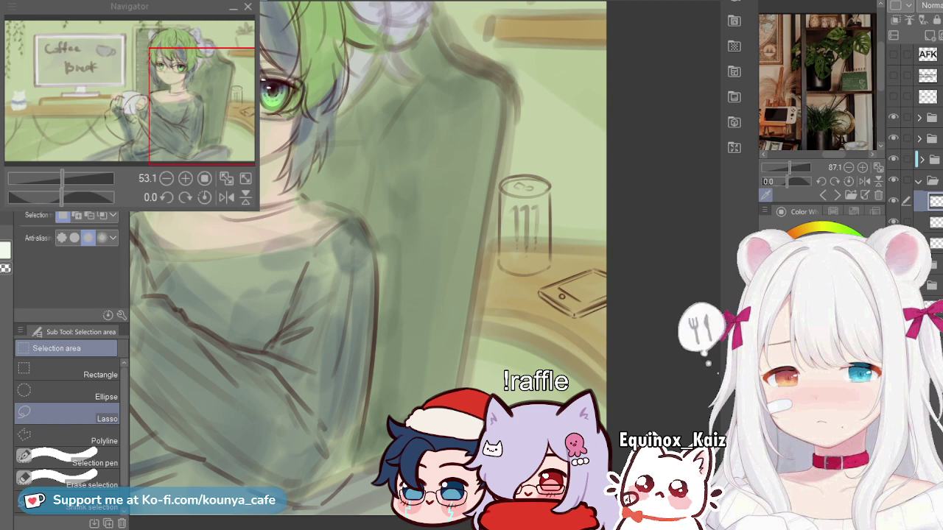
Step: Transform the claw-mark logo again, scaling it to 98% and nudging it slightly up the can
scroll(532, 253, "up", 4)
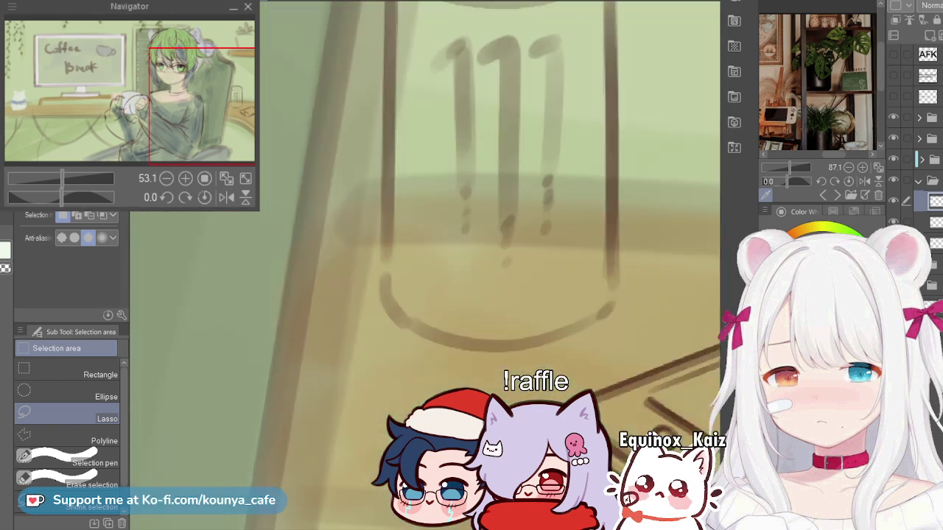
key("p")
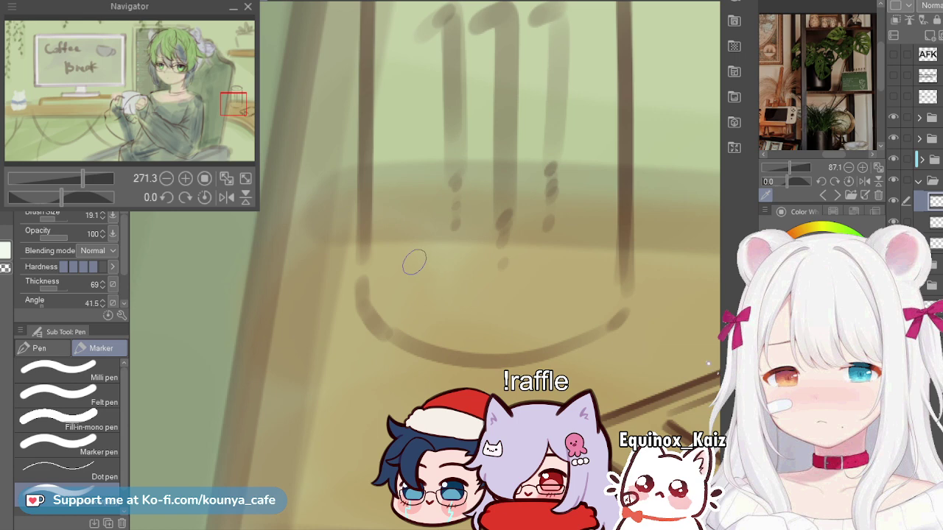
key("[")
scroll(431, 368, "down", 3)
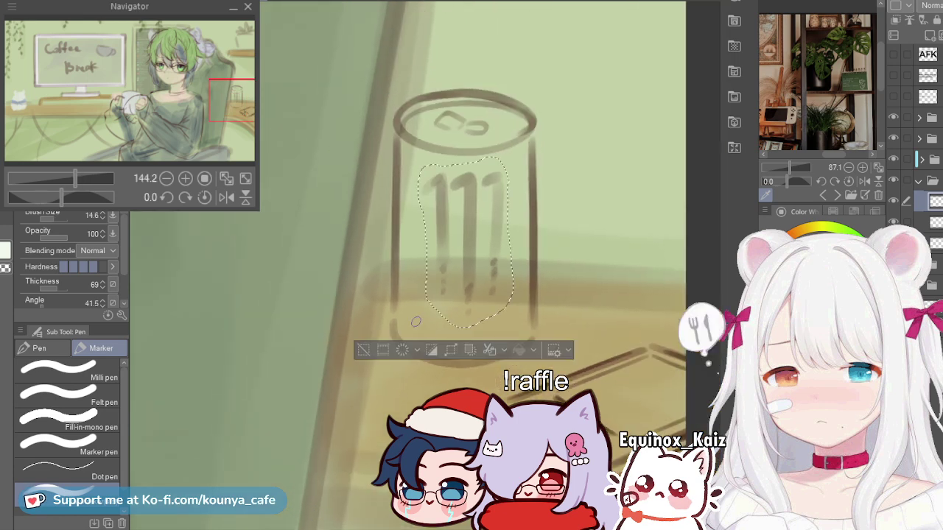
key("ctrl+t")
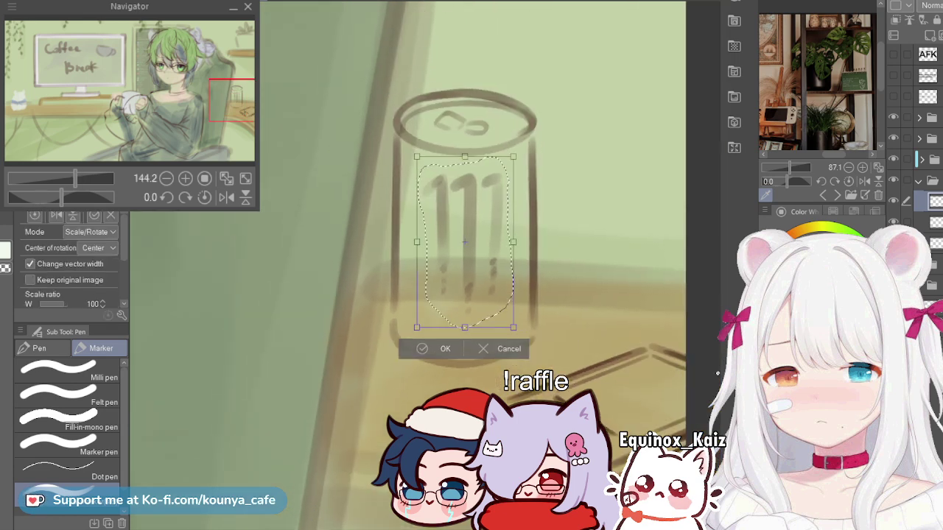
left_click_drag(465, 258, 419, 236)
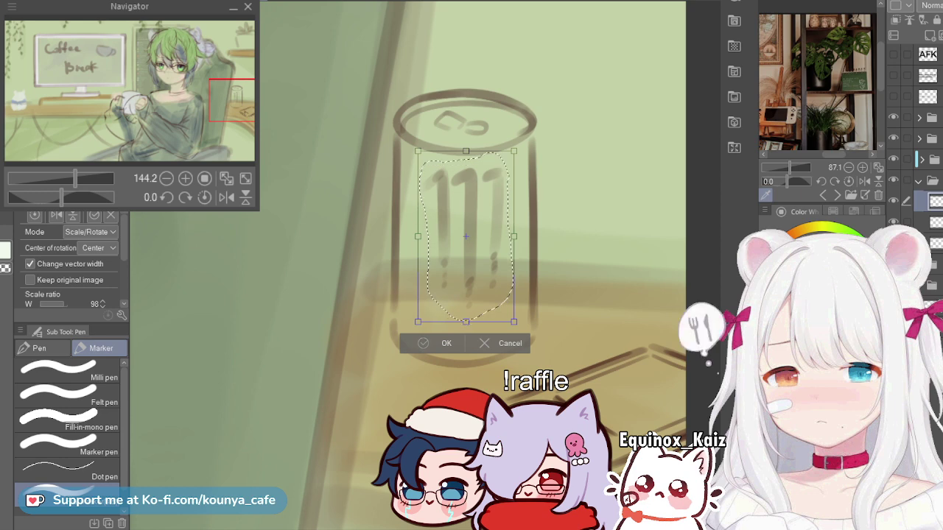
key("Return")
key("ctrl+d")
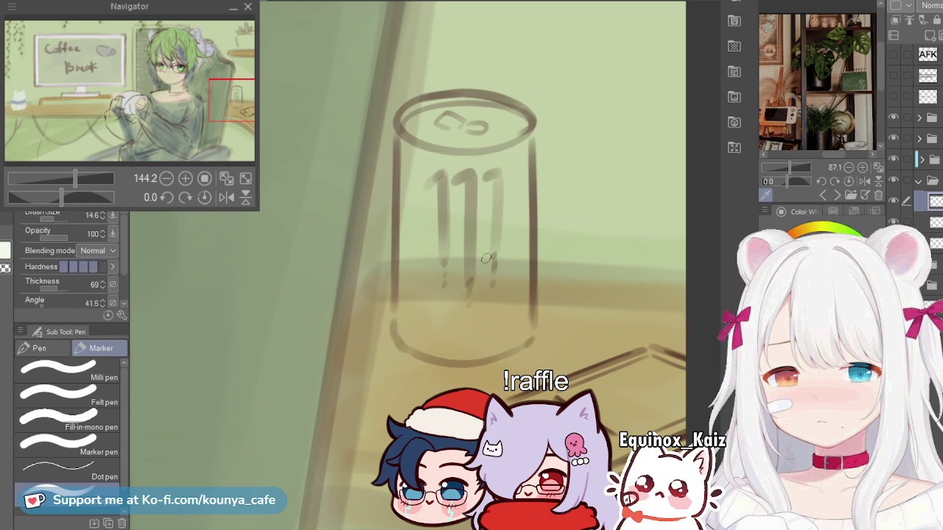
Step: Reduce the marker's brush size to 10.9 for lettering on the can
scroll(447, 304, "up", 2)
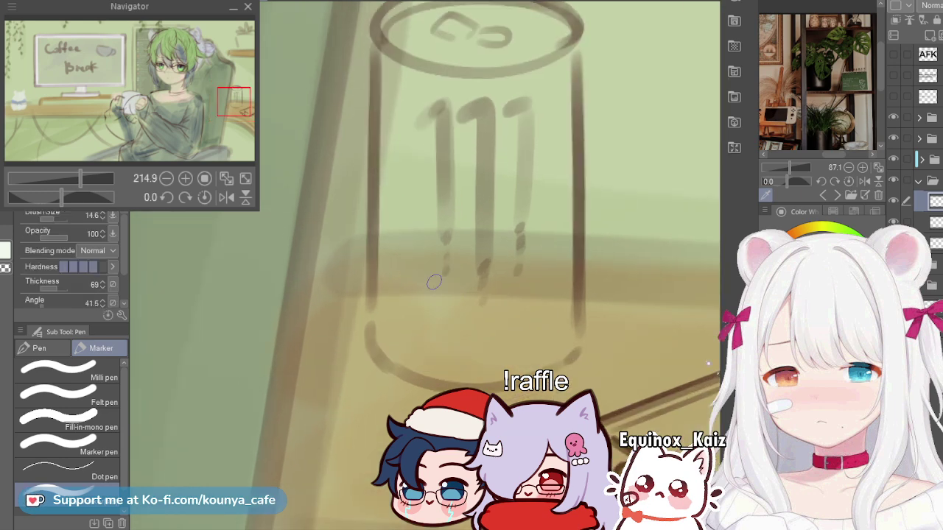
key("bracketleft")
left_click_drag(416, 310, 464, 313)
left_click_drag(466, 311, 477, 320)
key("ctrl+z")
key("ctrl+z")
key("ctrl+z")
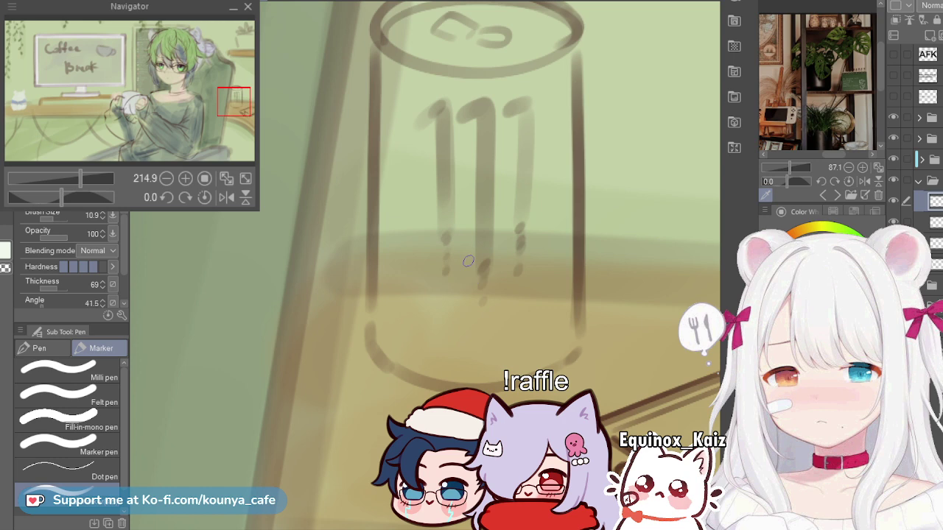
Step: Scribble two lines of small brand lettering below the claw marks and nudge them to the can's centre
mouse_move(414, 302)
left_mouse_down()
mouse_move(492, 312)
mouse_move(525, 303)
left_mouse_up()
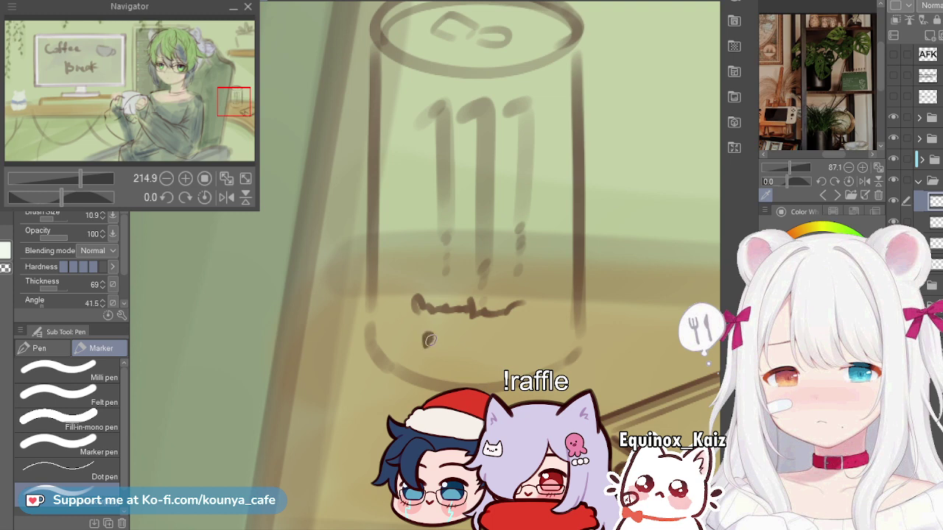
mouse_move(450, 344)
left_mouse_down()
mouse_move(485, 344)
mouse_move(488, 355)
mouse_move(503, 341)
mouse_move(523, 360)
left_mouse_up()
scroll(516, 348, "down", 3)
scroll(516, 347, "down", 2)
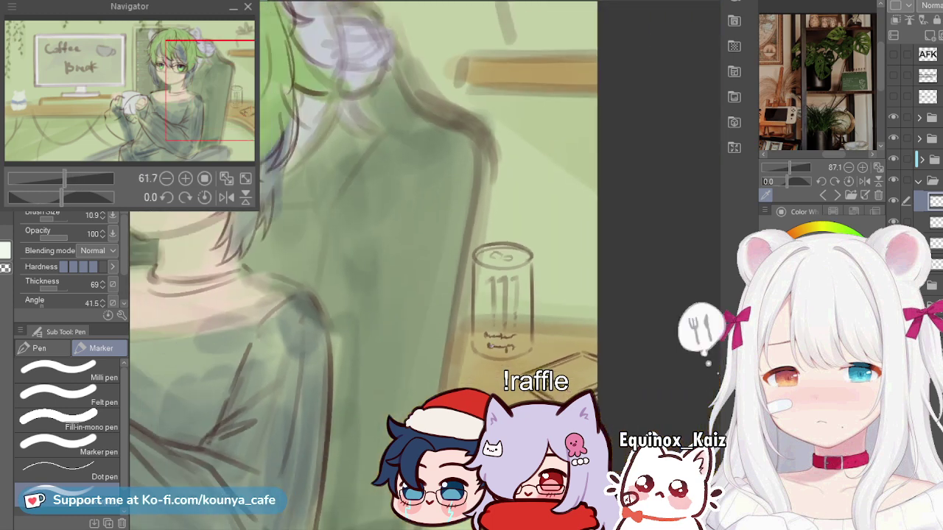
key("ctrl+t")
scroll(516, 346, "up", 6)
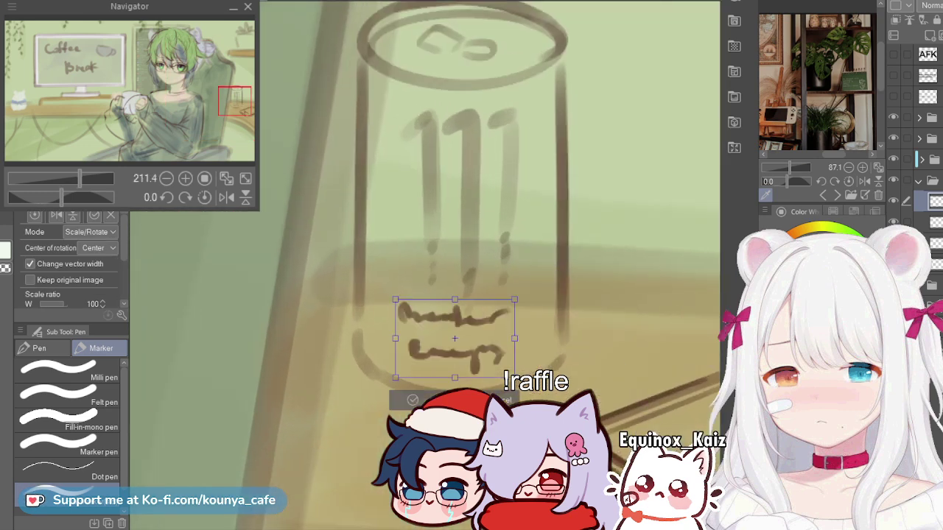
scroll(490, 344, "down", 4)
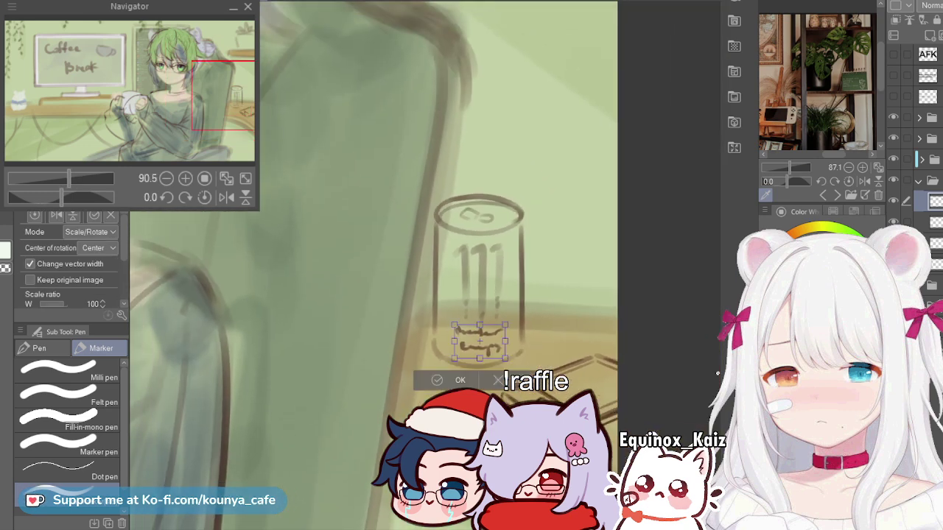
key("Return")
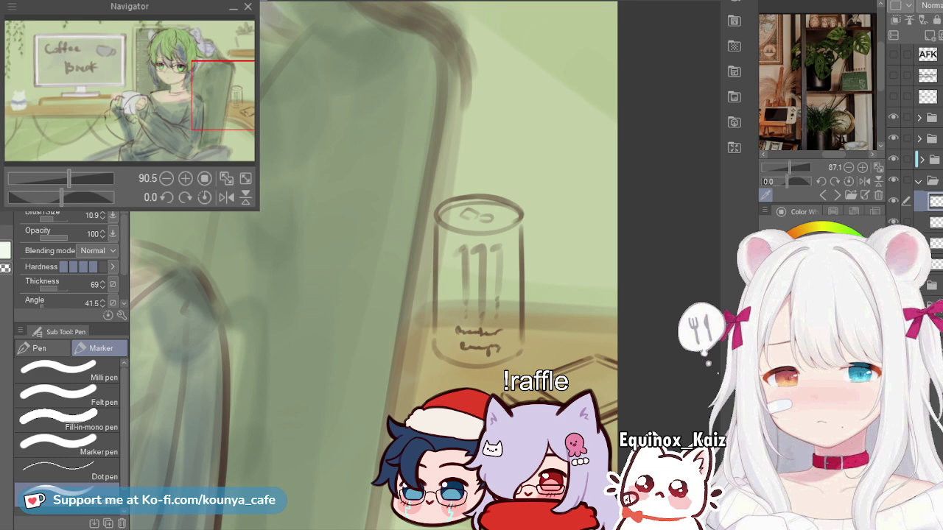
Step: Look over the whole illustration, from the can and phone to the monitor, desk and plush toy
scroll(414, 353, "down", 5)
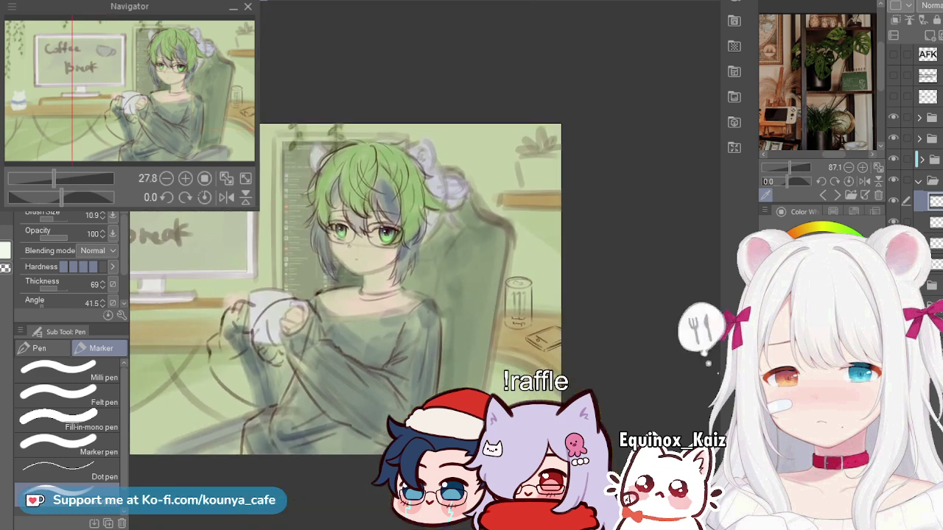
left_click_drag(242, 423, 391, 445)
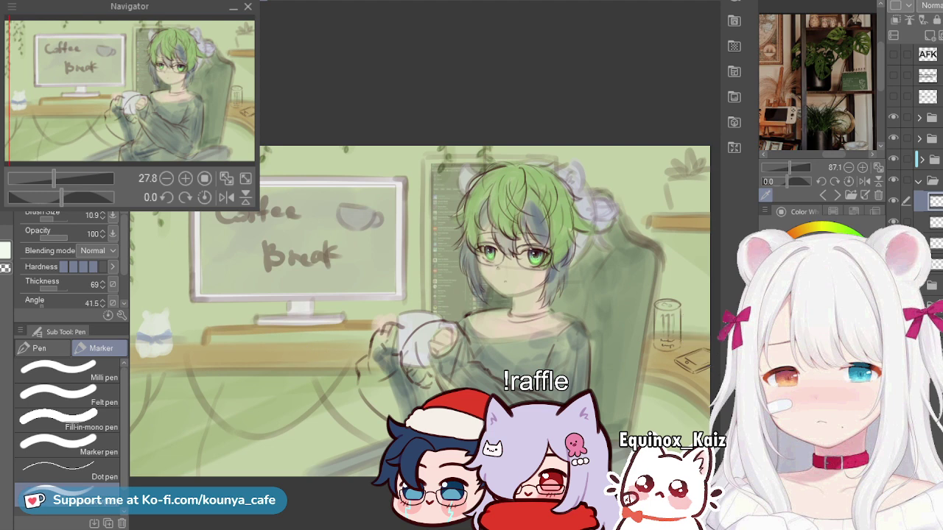
left_click_drag(305, 355, 416, 358)
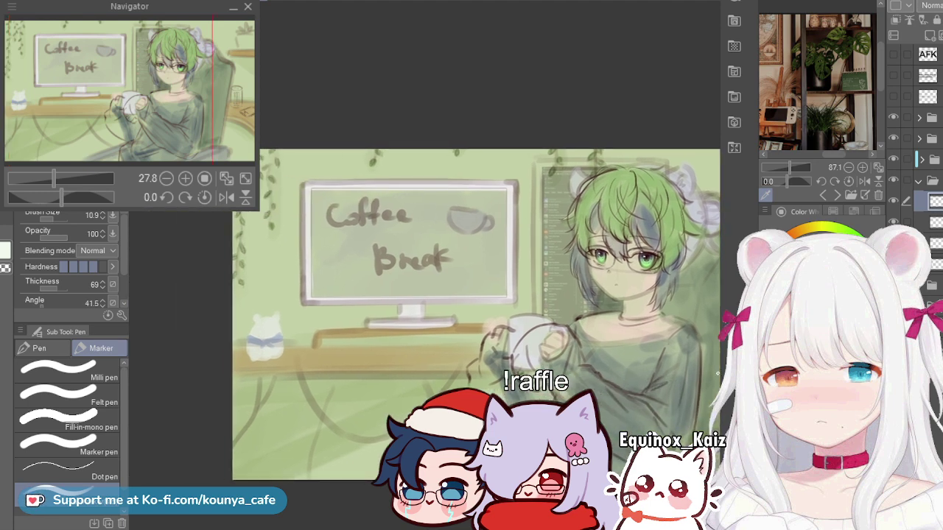
scroll(718, 373, "up", 2)
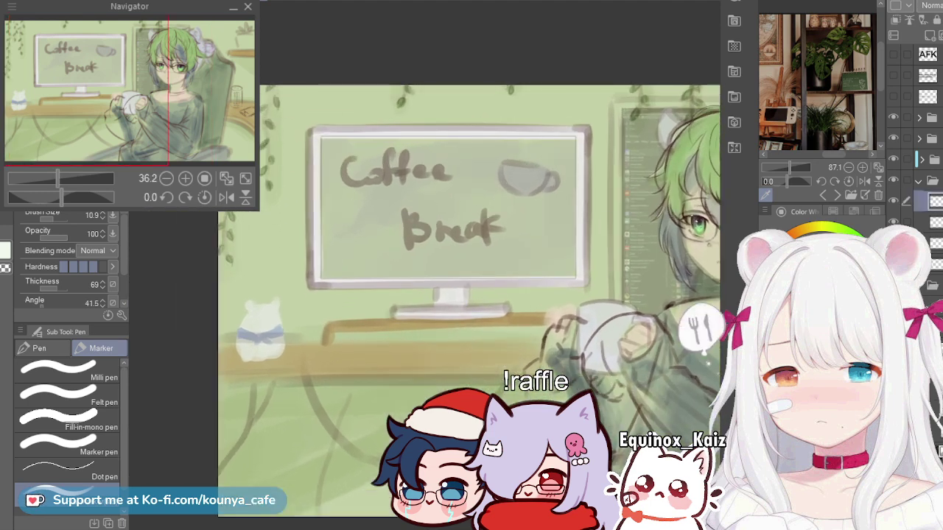
scroll(921, 201, "down", 2)
scroll(917, 148, "up", 3)
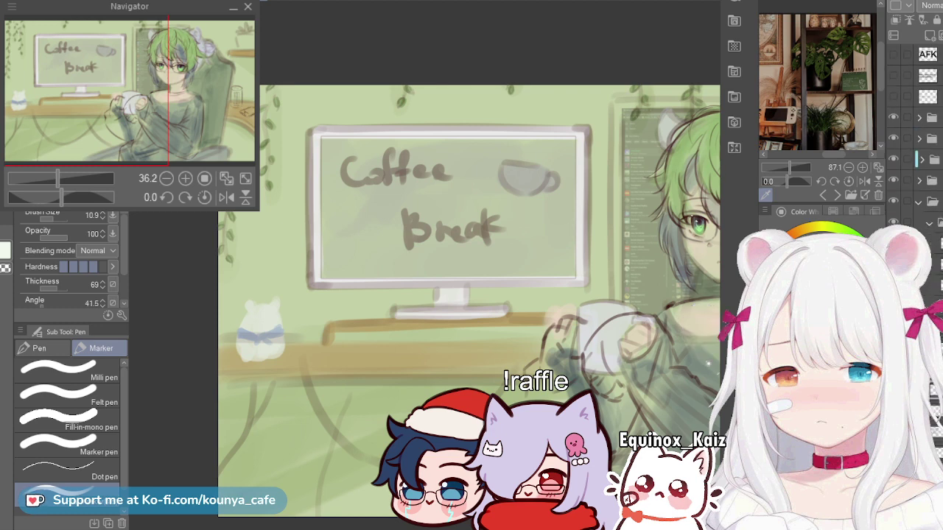
left_click_drag(630, 329, 556, 329)
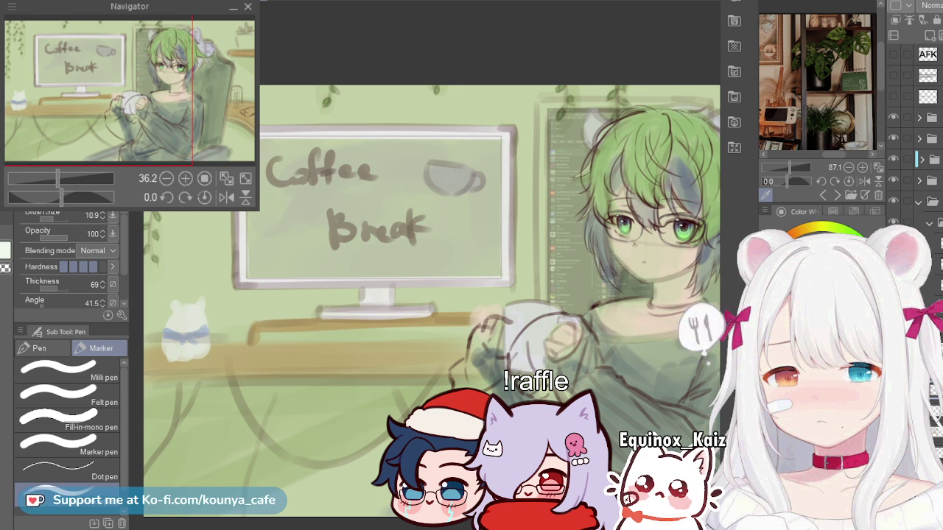
Step: Collapse the open background layer folders, expand the folder above them and look through its sublayers
left_click(919, 202)
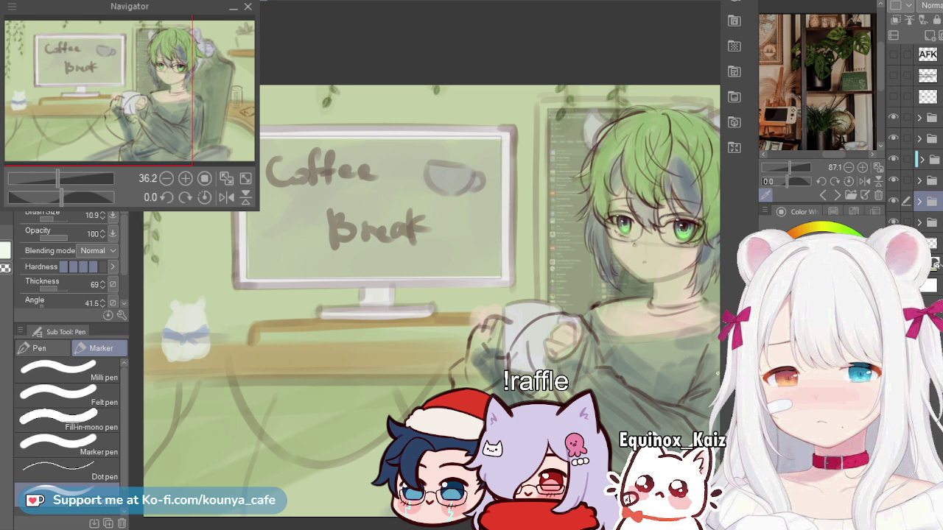
left_click(918, 201)
left_click(918, 181)
left_click(922, 159)
scroll(915, 140, "down", 3)
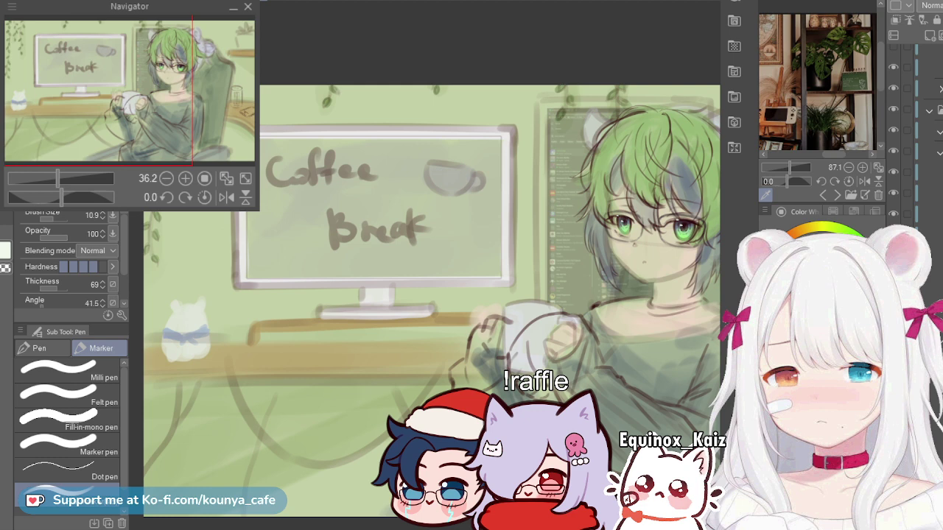
scroll(915, 140, "down", 3)
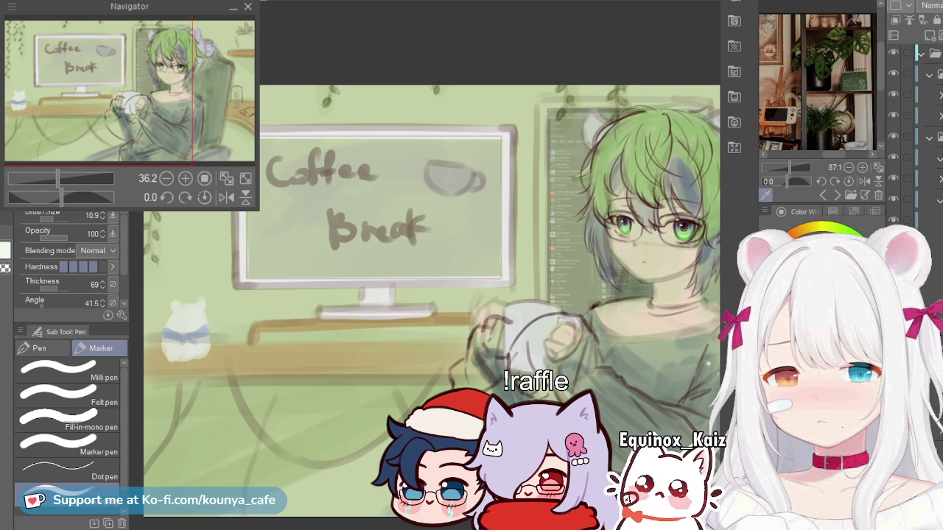
scroll(915, 136, "up", 2)
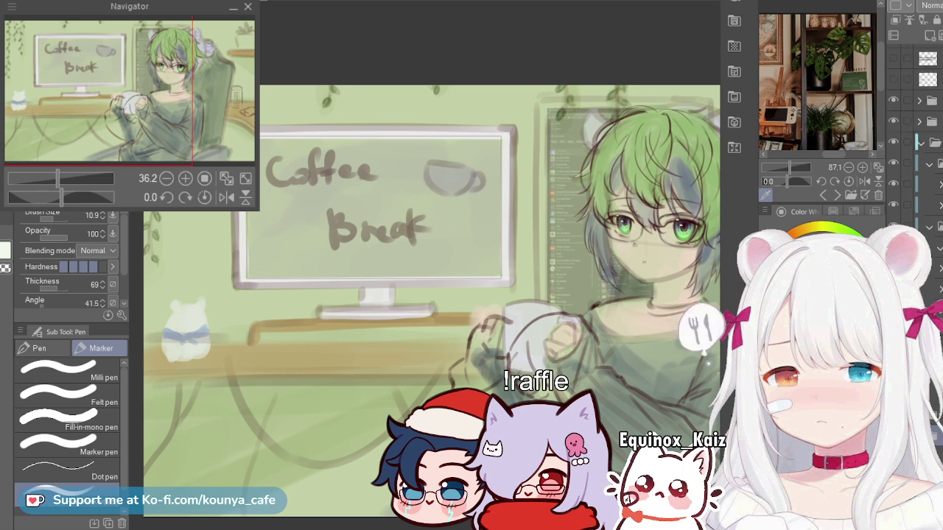
scroll(918, 110, "up", 1)
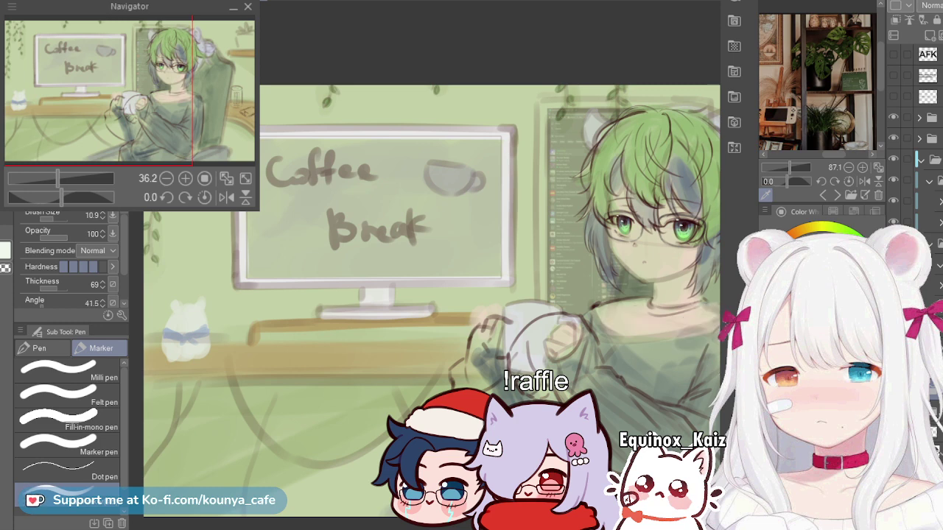
Step: Collapse a sublayer folder and try removing the bear plush's face lines from the background sketch
left_click(930, 243)
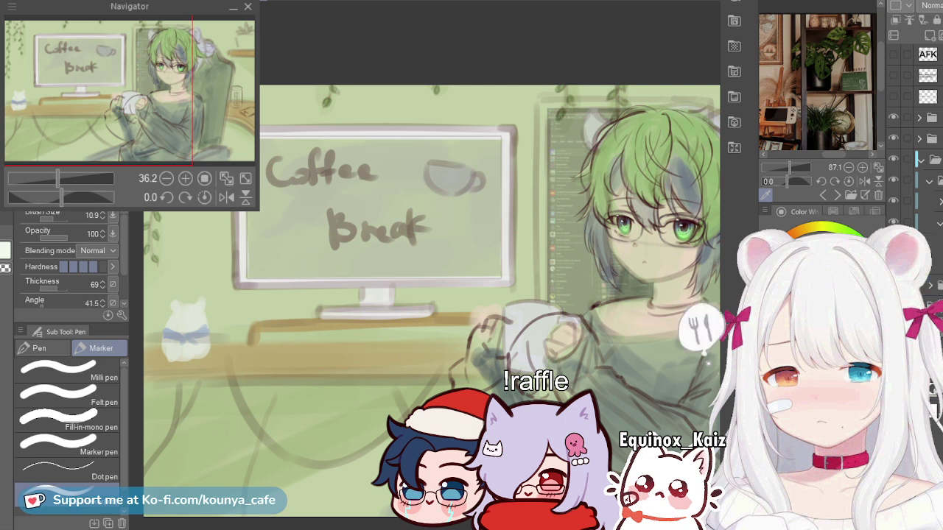
key("ctrl+z")
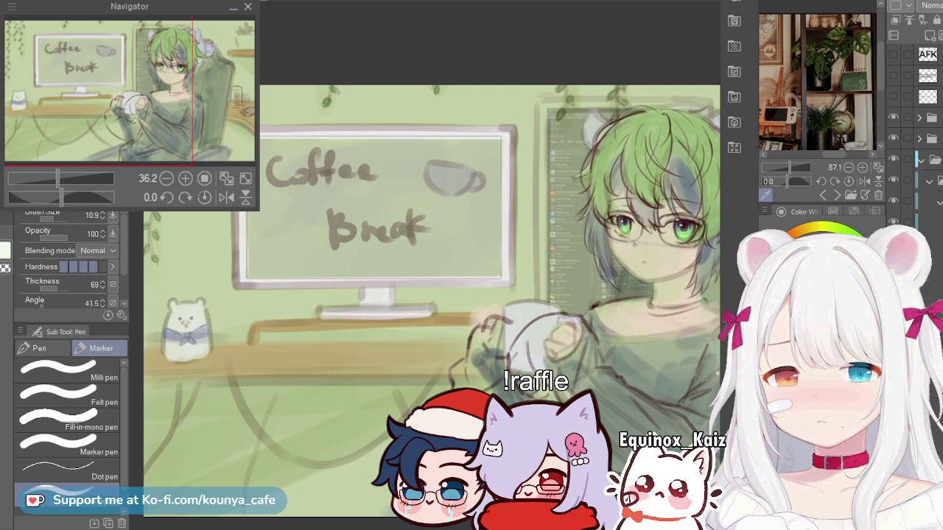
left_click_drag(560, 294, 349, 236)
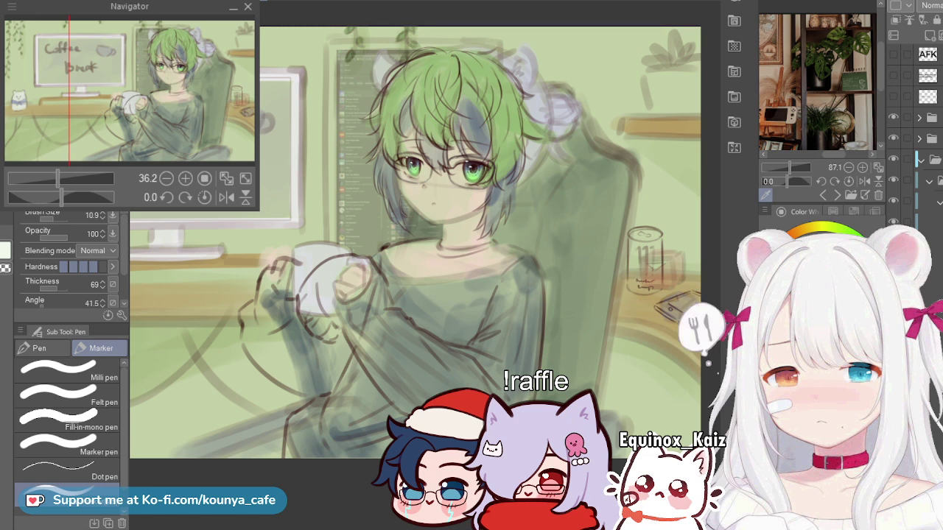
key("Delete")
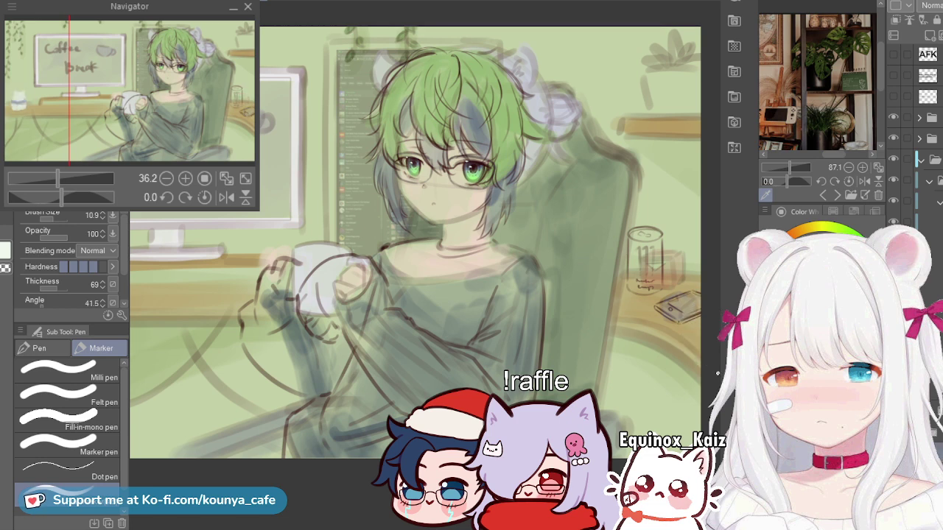
scroll(578, 273, "down", 4)
scroll(578, 272, "up", 2)
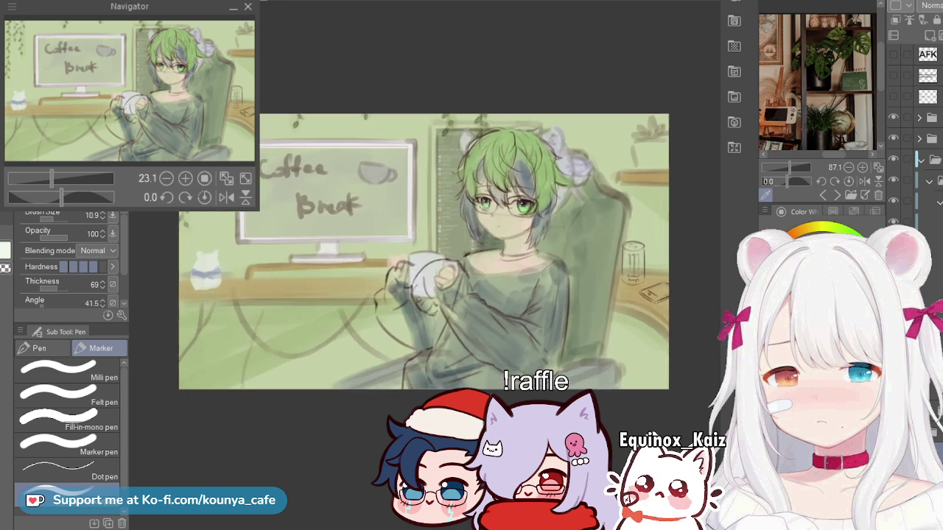
Step: Undo the recent layer changes to bring back the bear plush's face lines
key("ctrl+z")
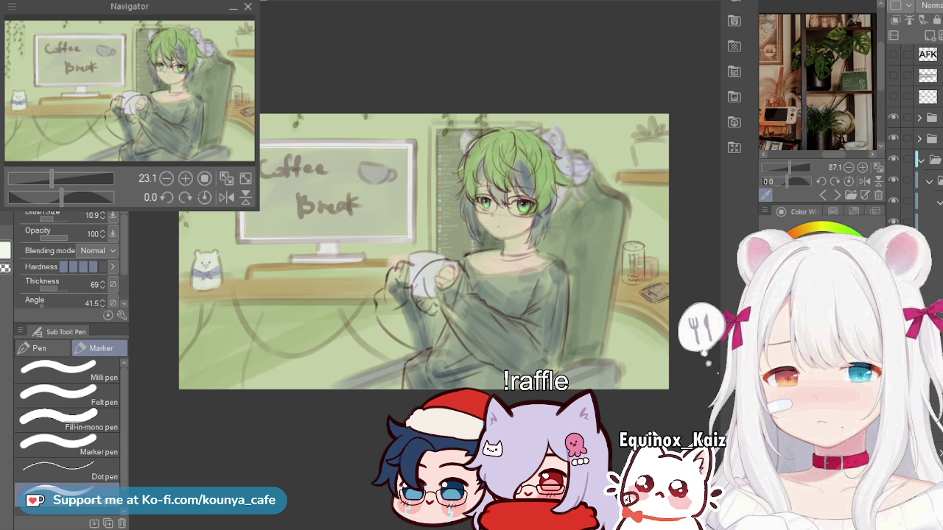
key("ctrl+z")
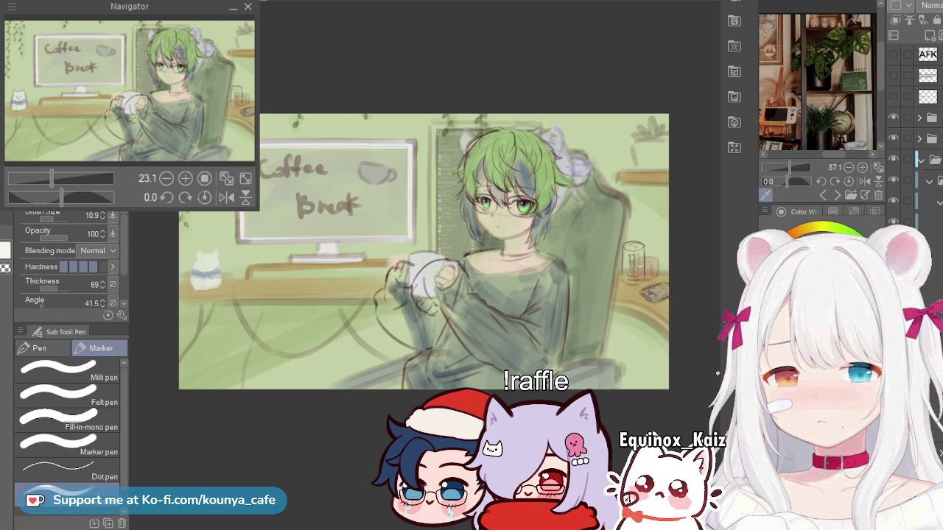
key("ctrl+y")
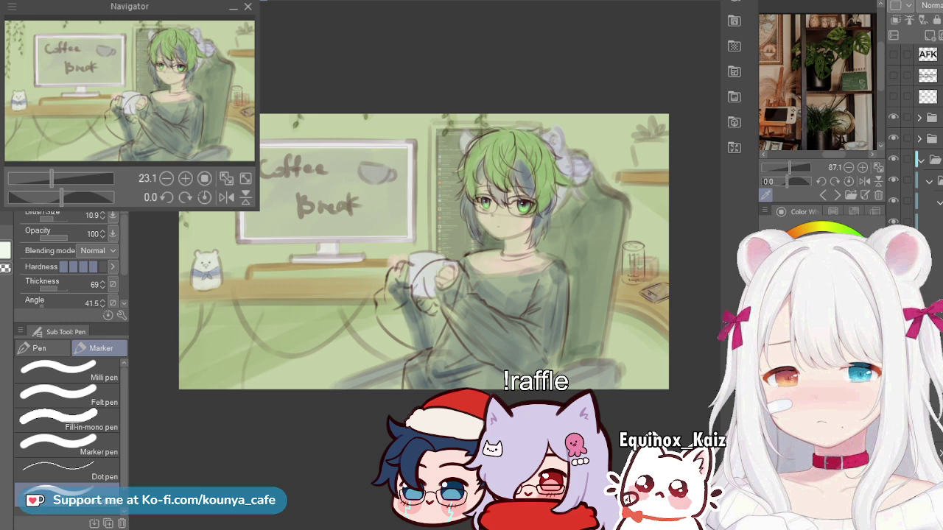
key("ctrl+z")
key("ctrl+z")
key("ctrl+z")
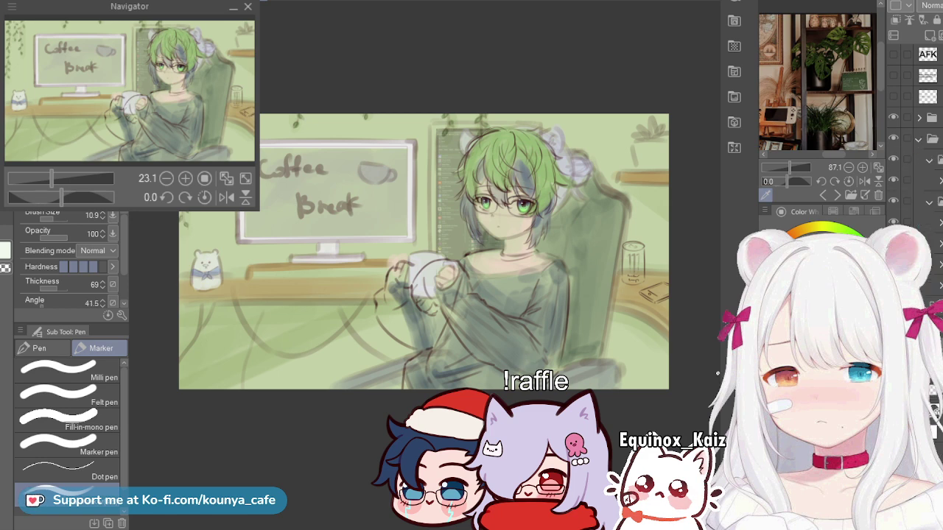
Step: Collapse the open background layer folders and select the second collapsed folder above the loose layers
left_click(918, 139)
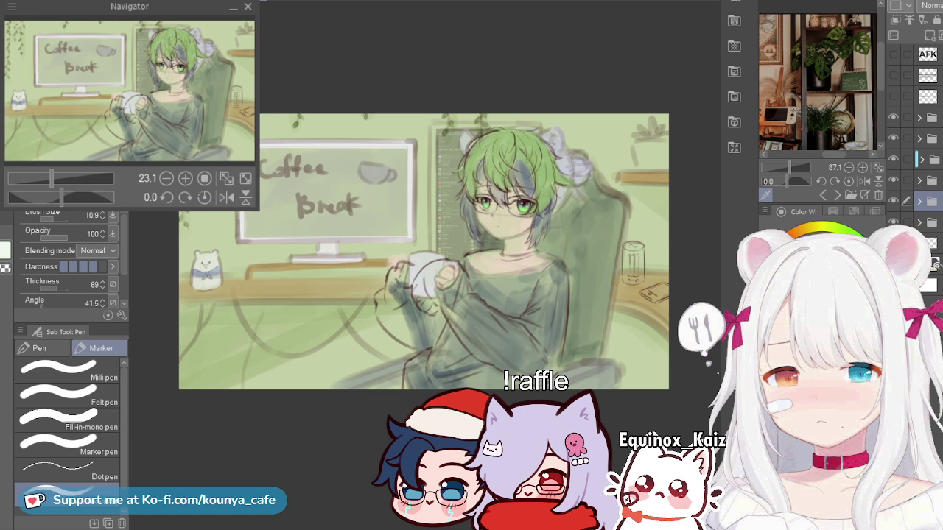
scroll(472, 257, "up", 2)
scroll(472, 257, "up", 1)
left_click_drag(472, 257, 540, 274)
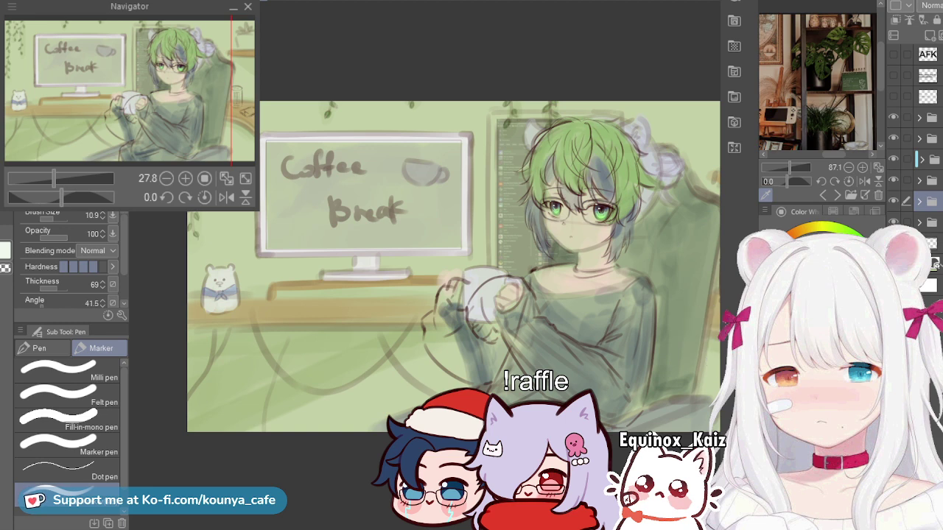
left_click_drag(472, 265, 425, 269)
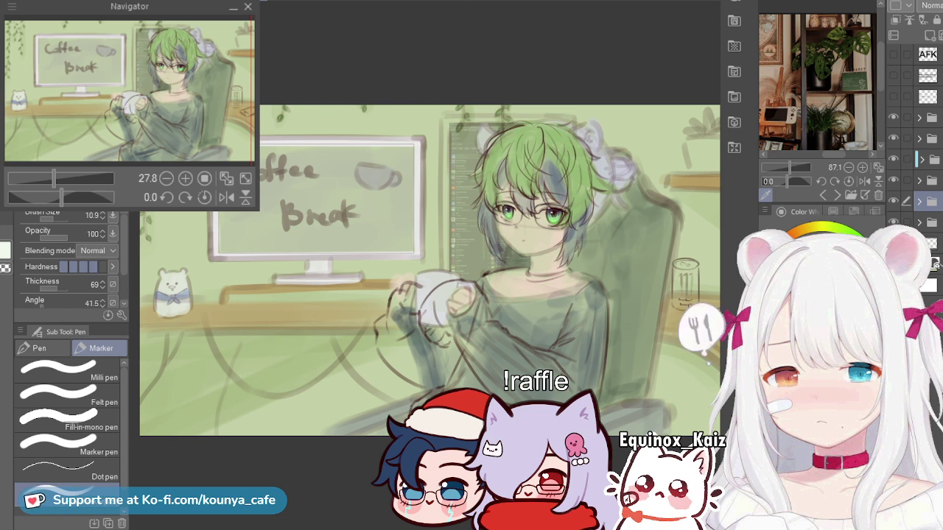
left_click(929, 159)
left_click(930, 180)
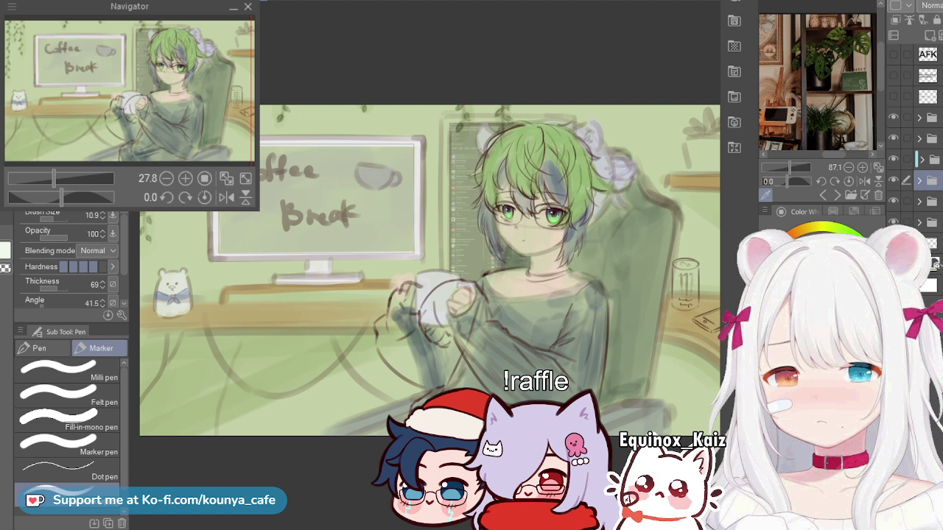